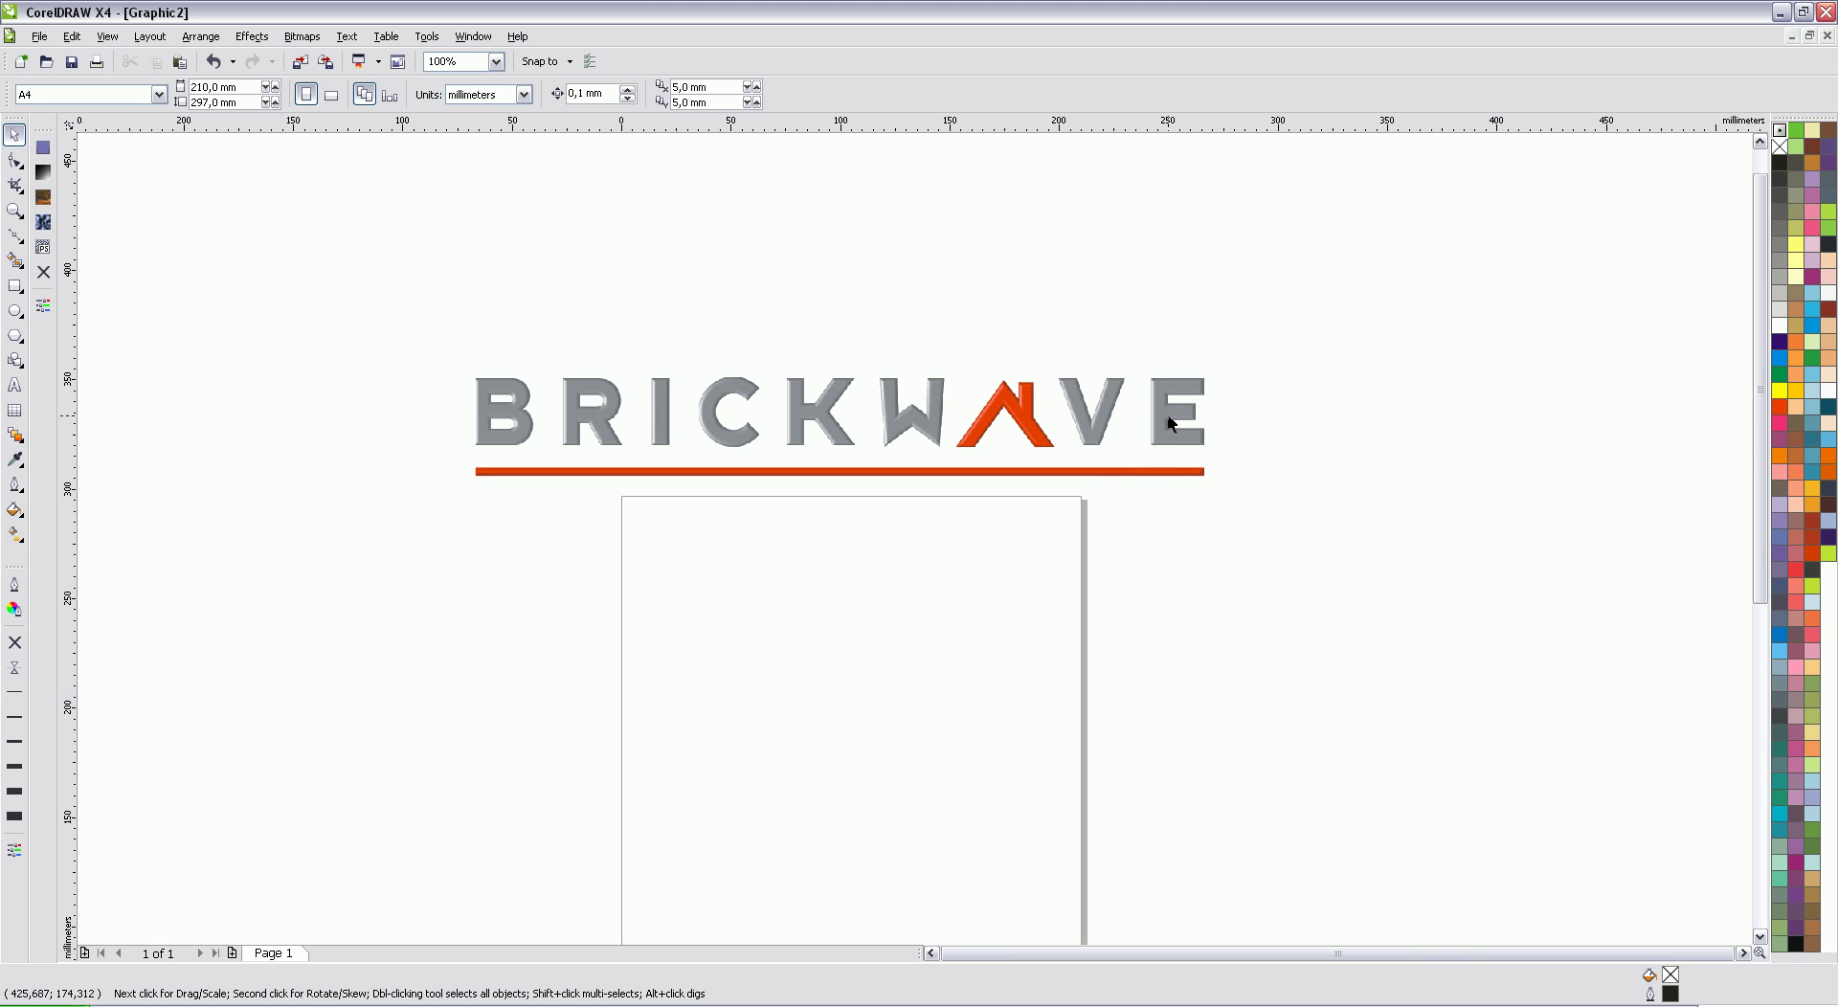
Step: Draw an 85 × 55 mm rectangle for the card below the BRICKWAVE logo
click(1196, 392)
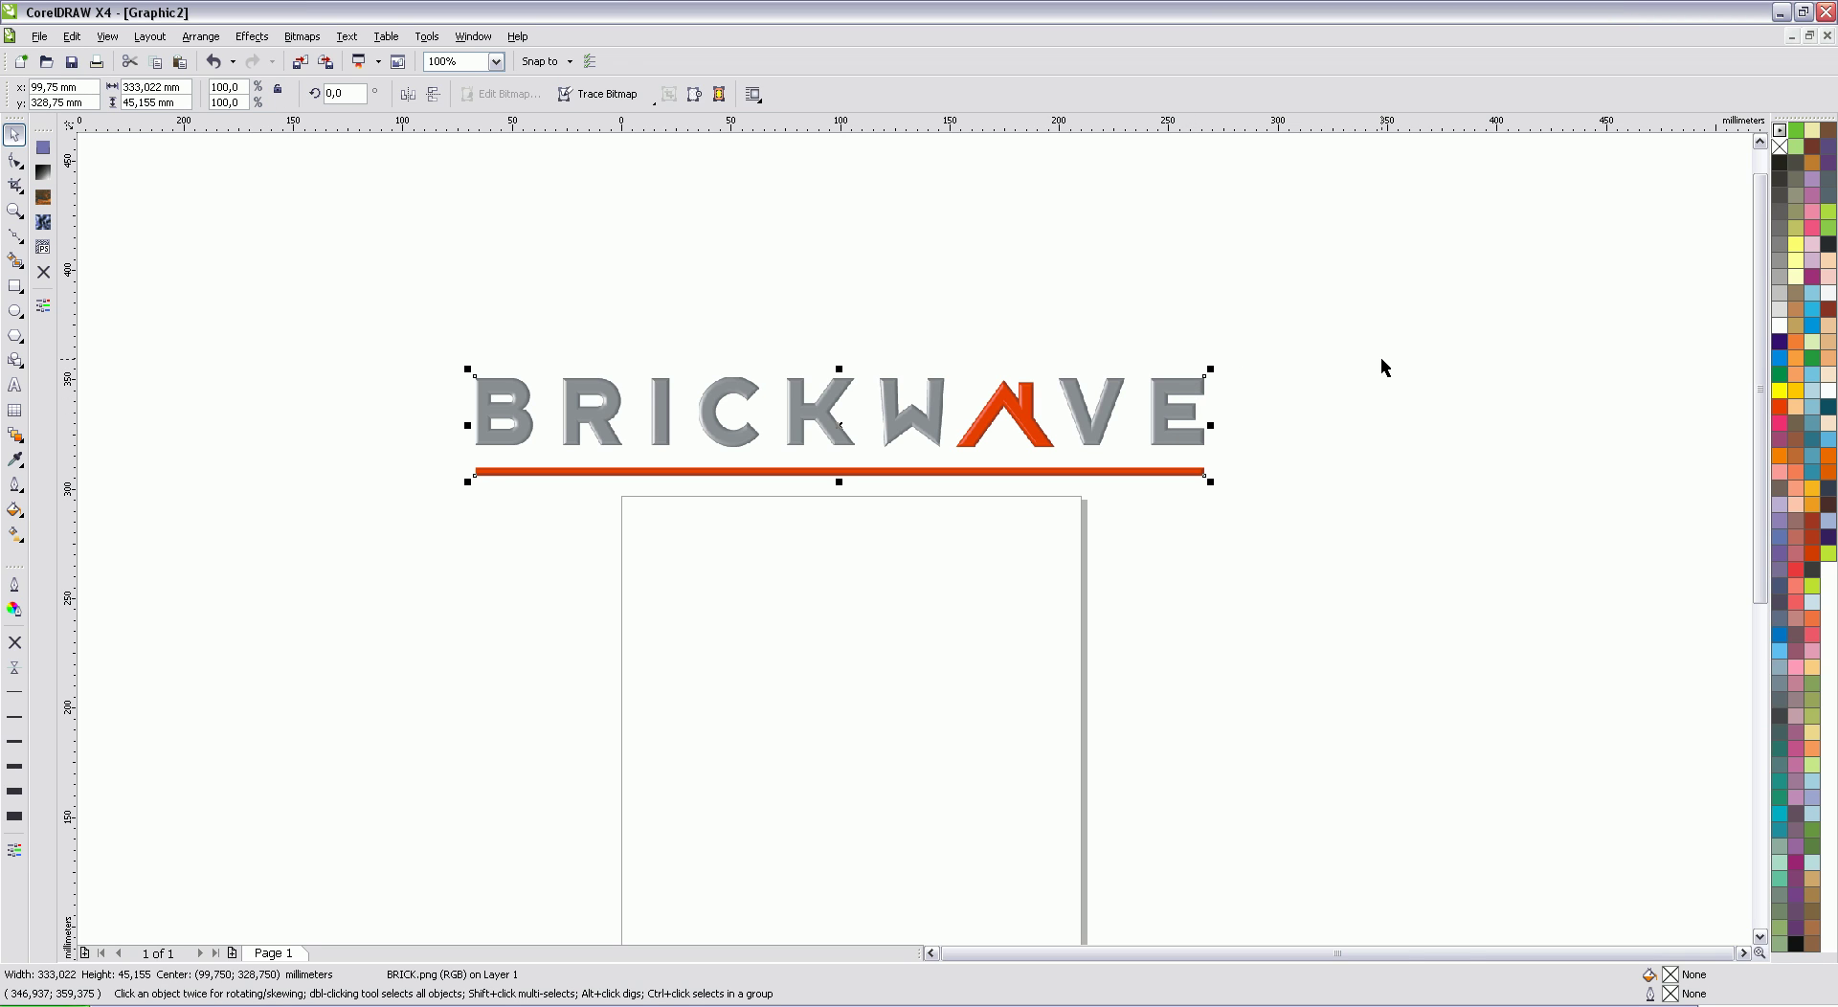
click(1366, 378)
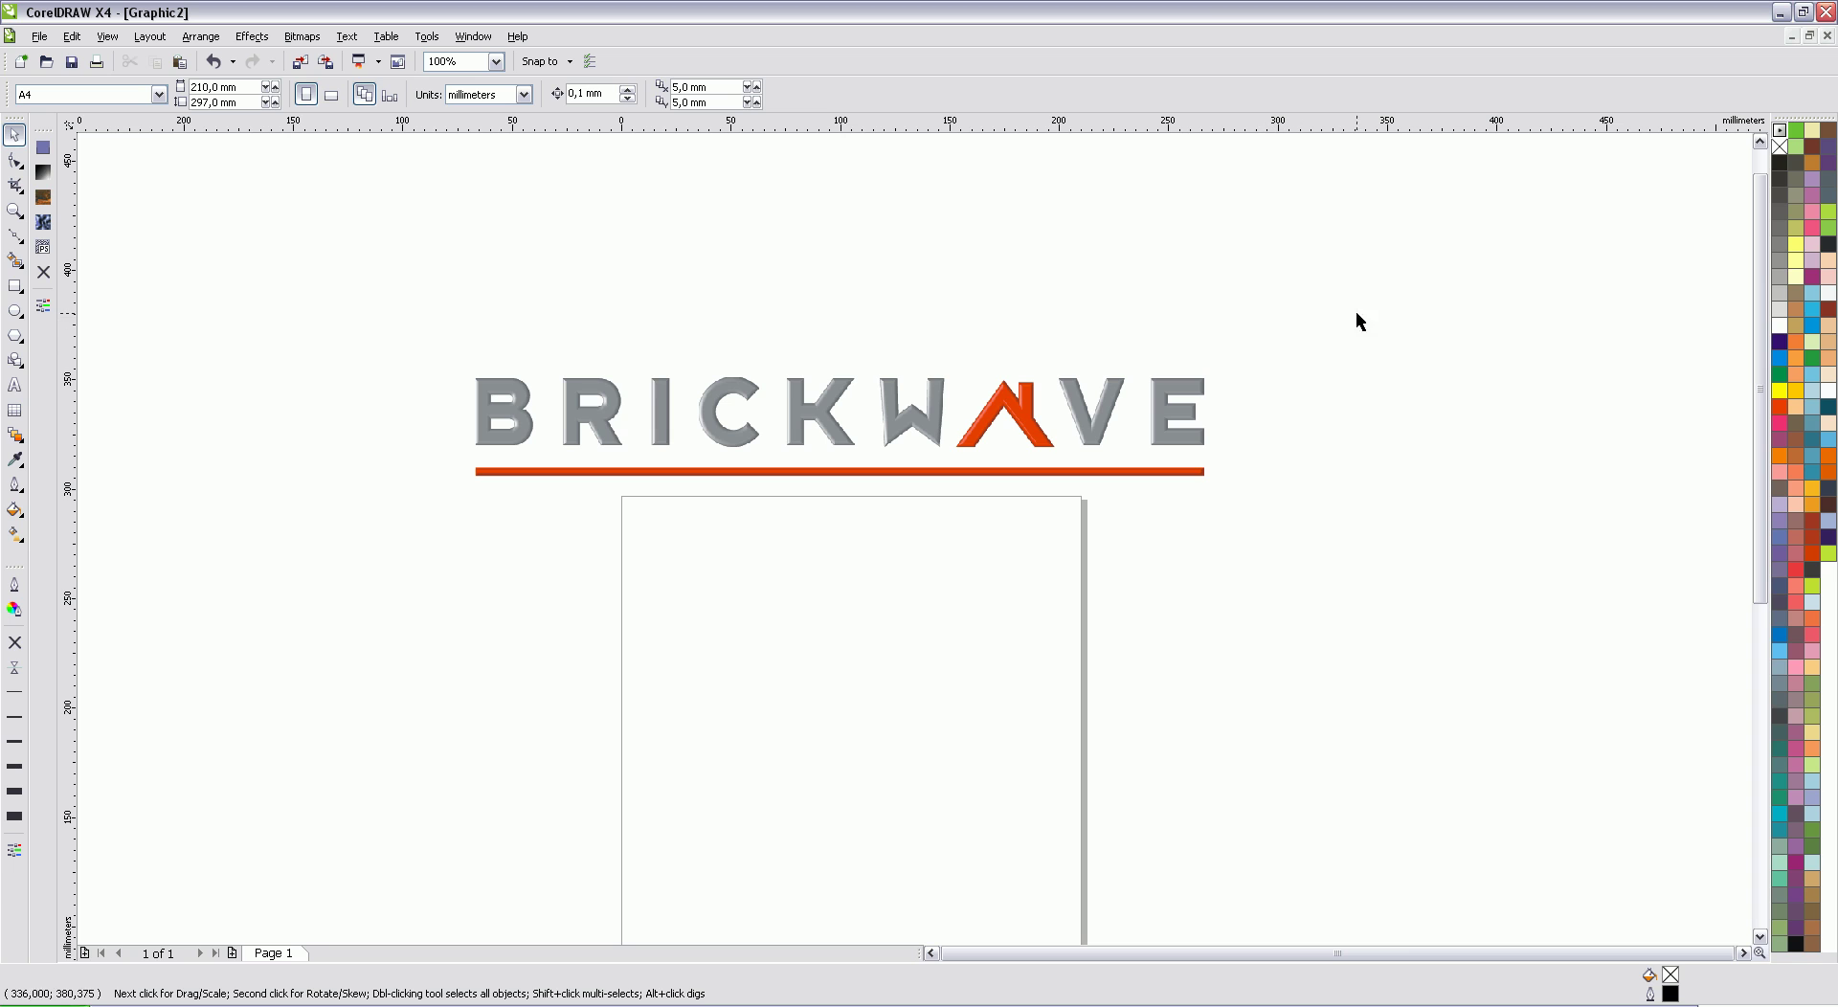
click(15, 284)
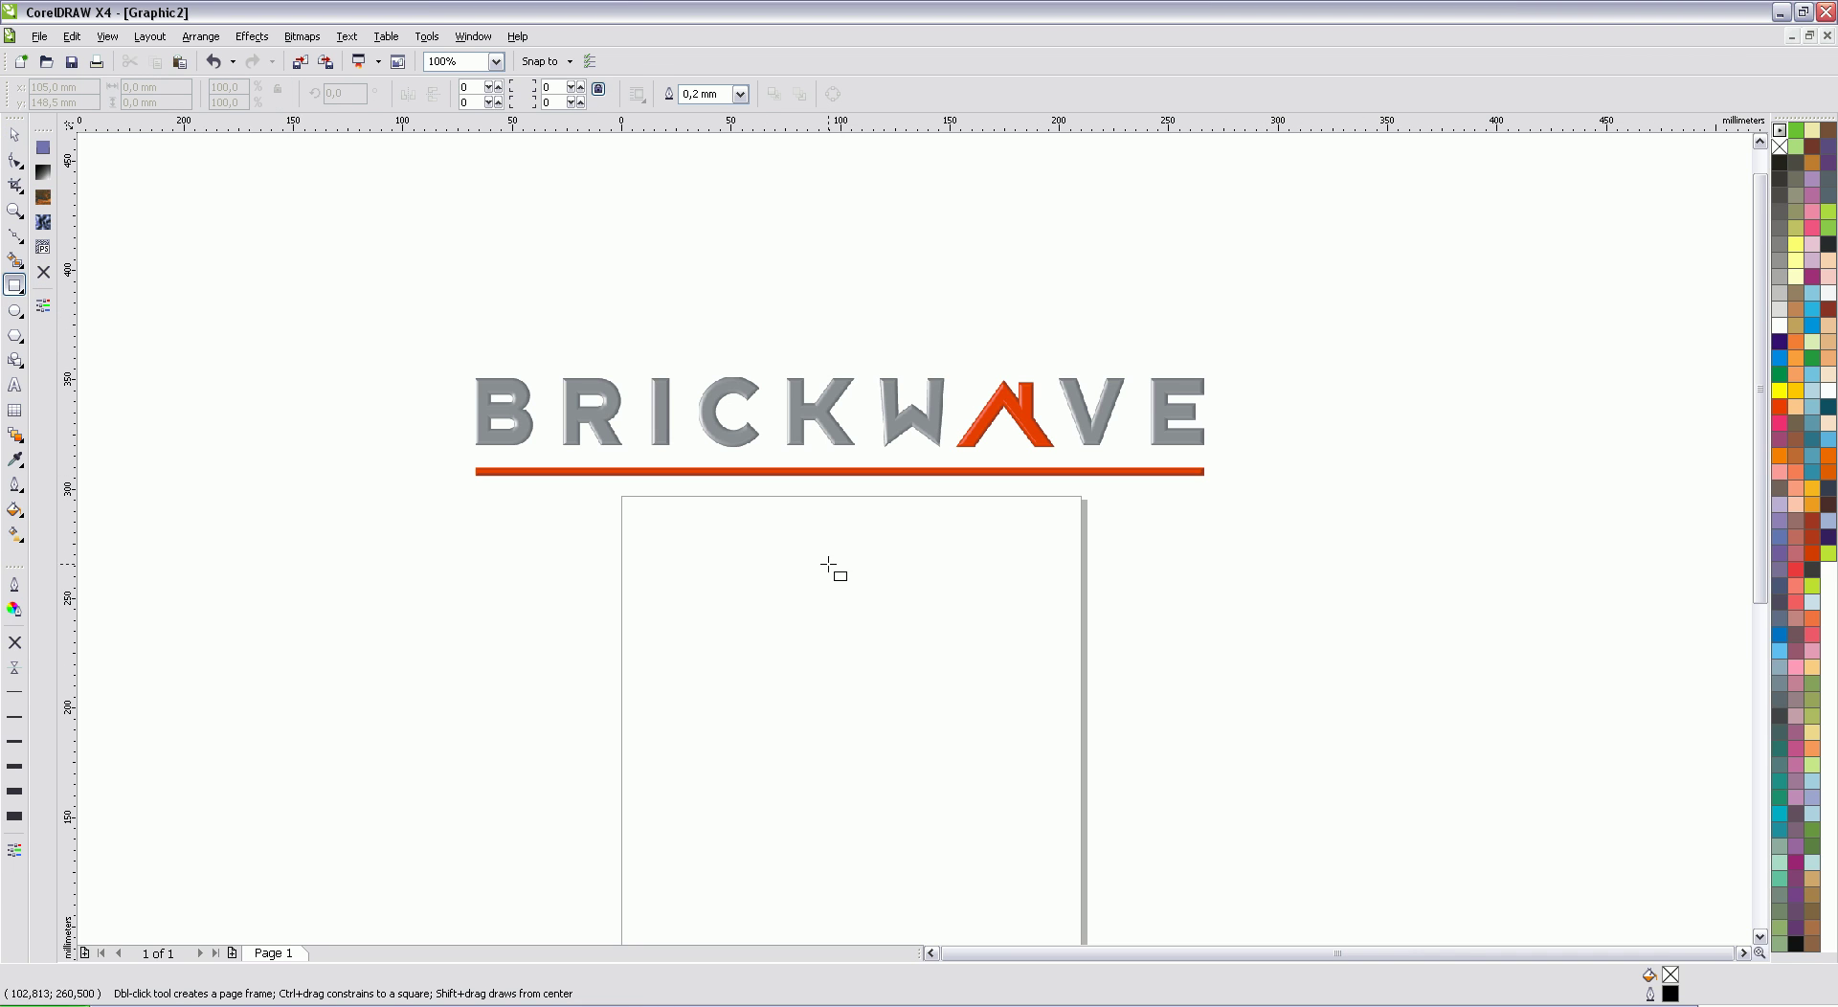
drag(608, 518, 1083, 767)
drag(176, 87, 45, 84)
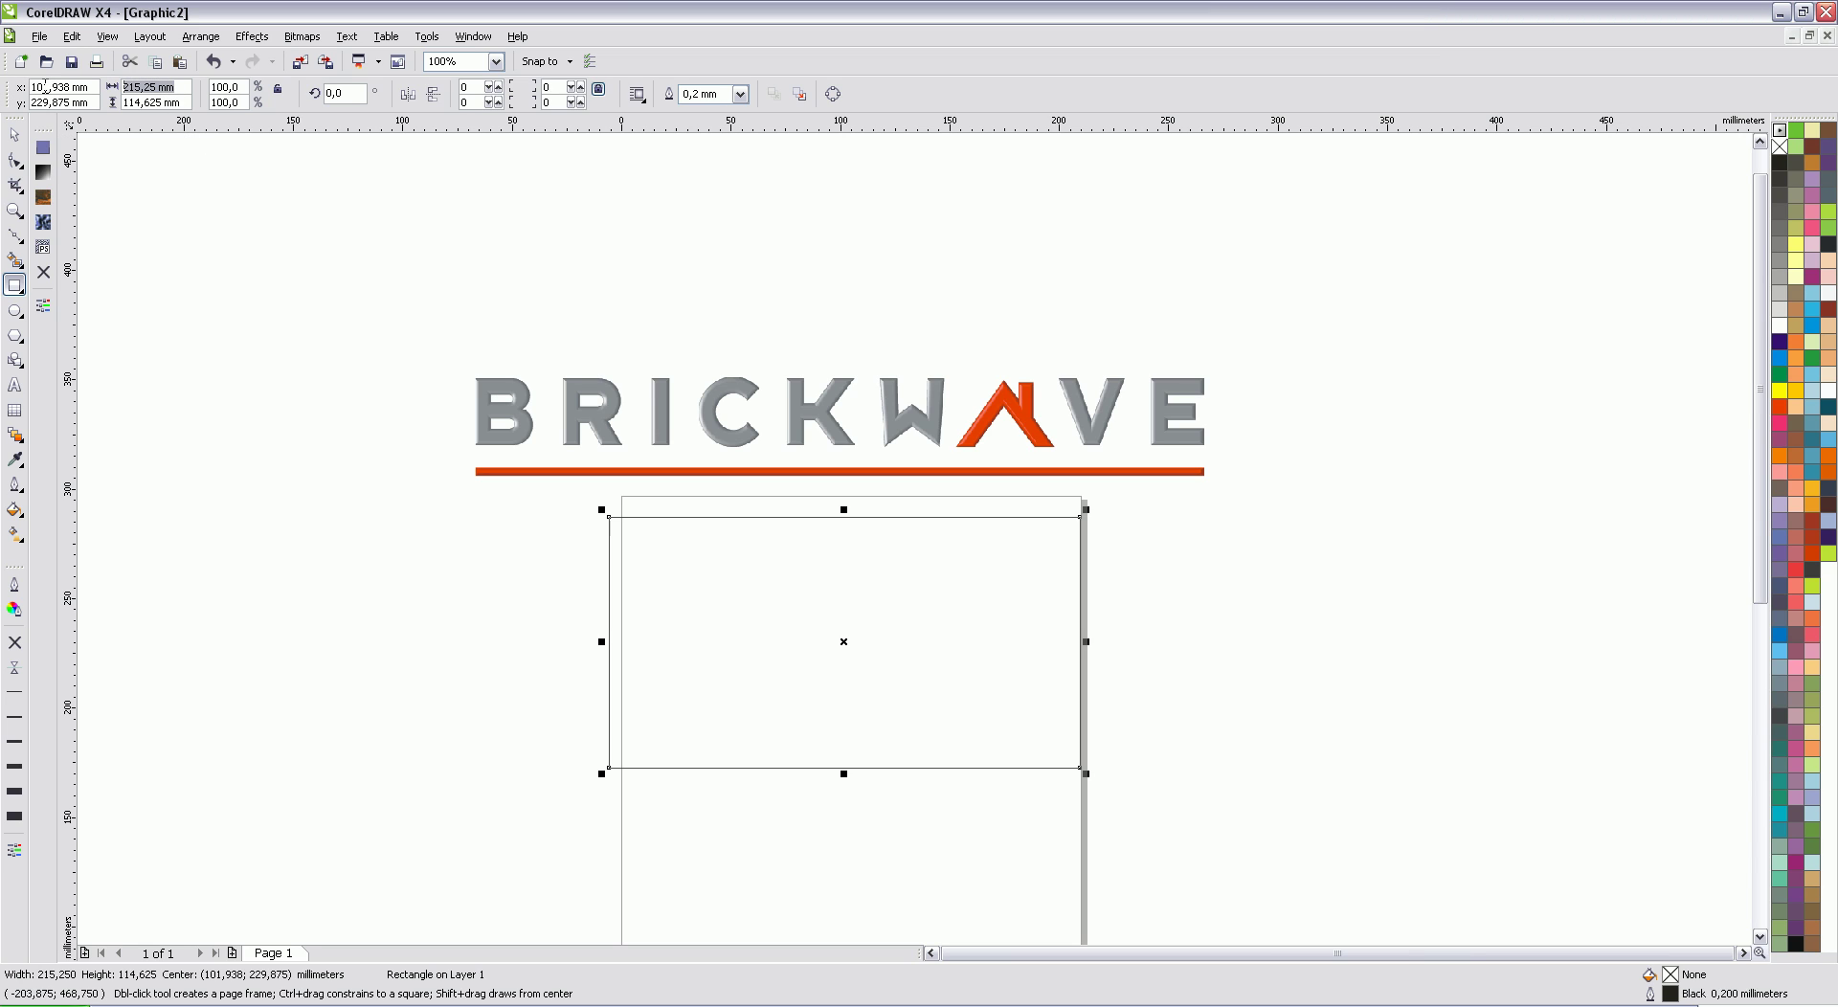
text(85)
key(Return)
drag(185, 102, 5, 98)
text(55)
key(Return)
Step: Move the card rectangle lower on the page
click(14, 134)
drag(868, 644, 875, 716)
click(1759, 936)
Step: Drag the BRICKWAVE logo down onto the card rectangle
click(1760, 936)
click(1154, 277)
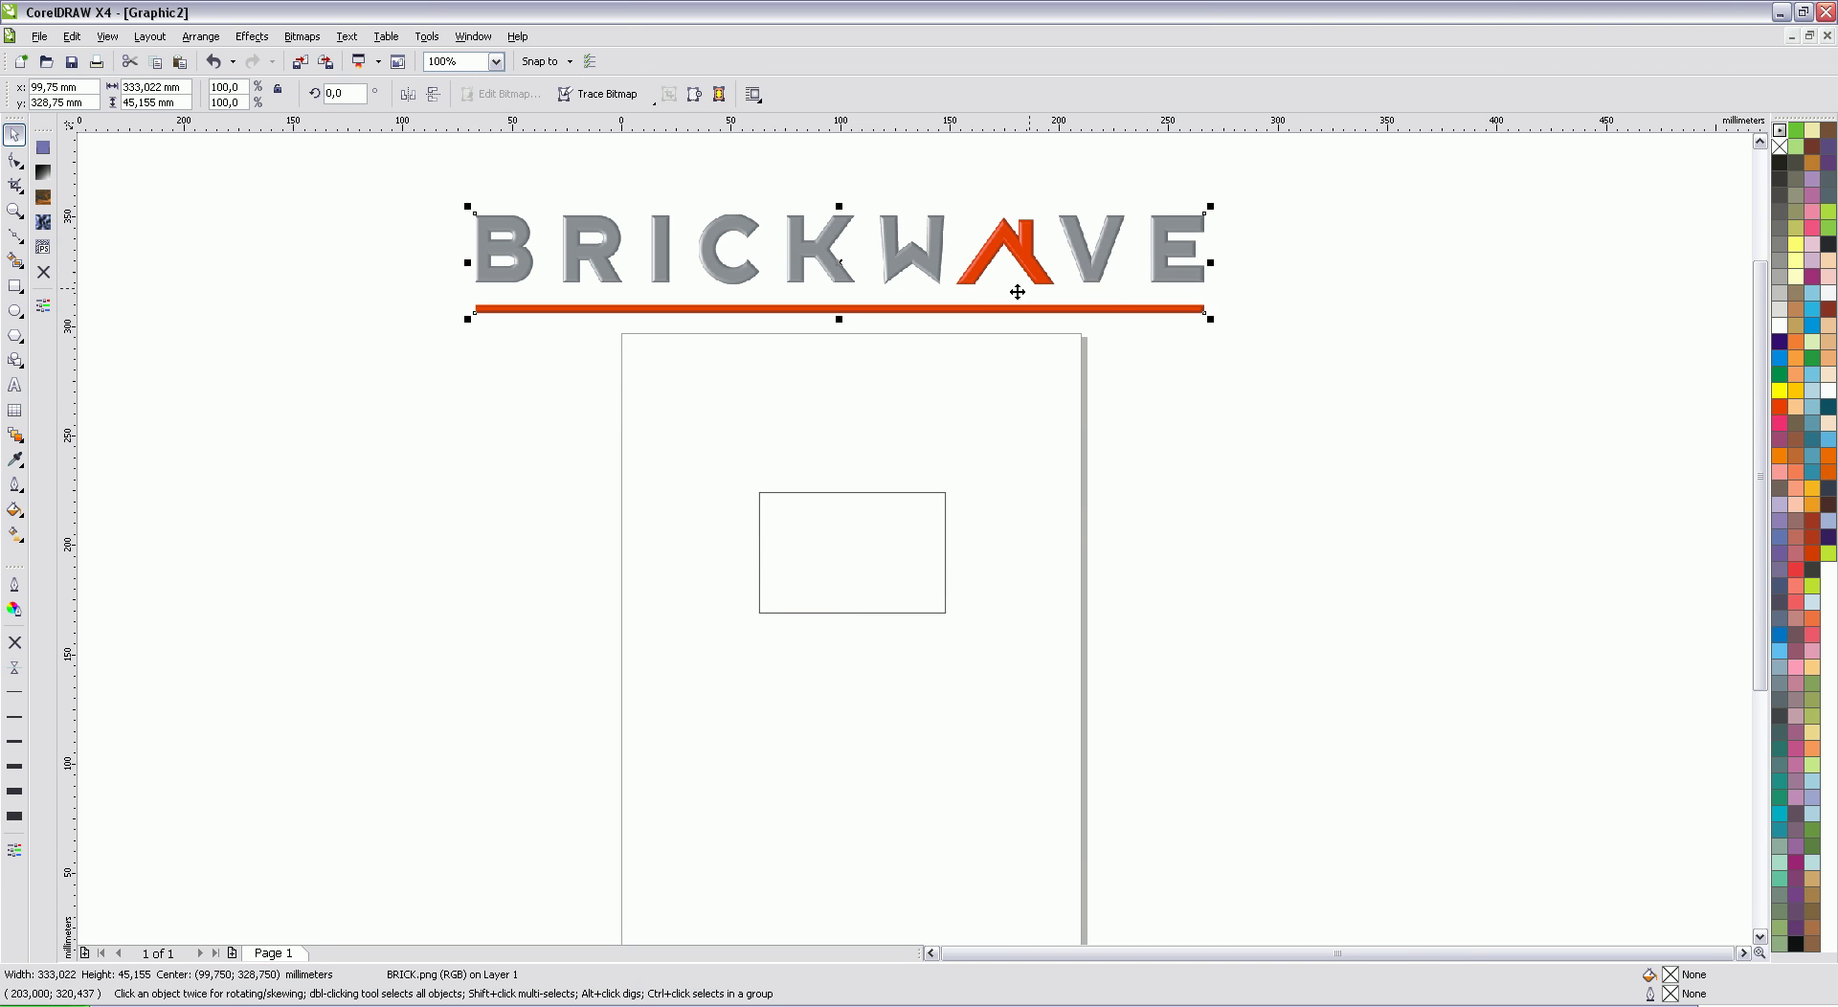
drag(919, 251, 961, 524)
scroll(1063, 550, up, 3)
scroll(845, 481, down, 3)
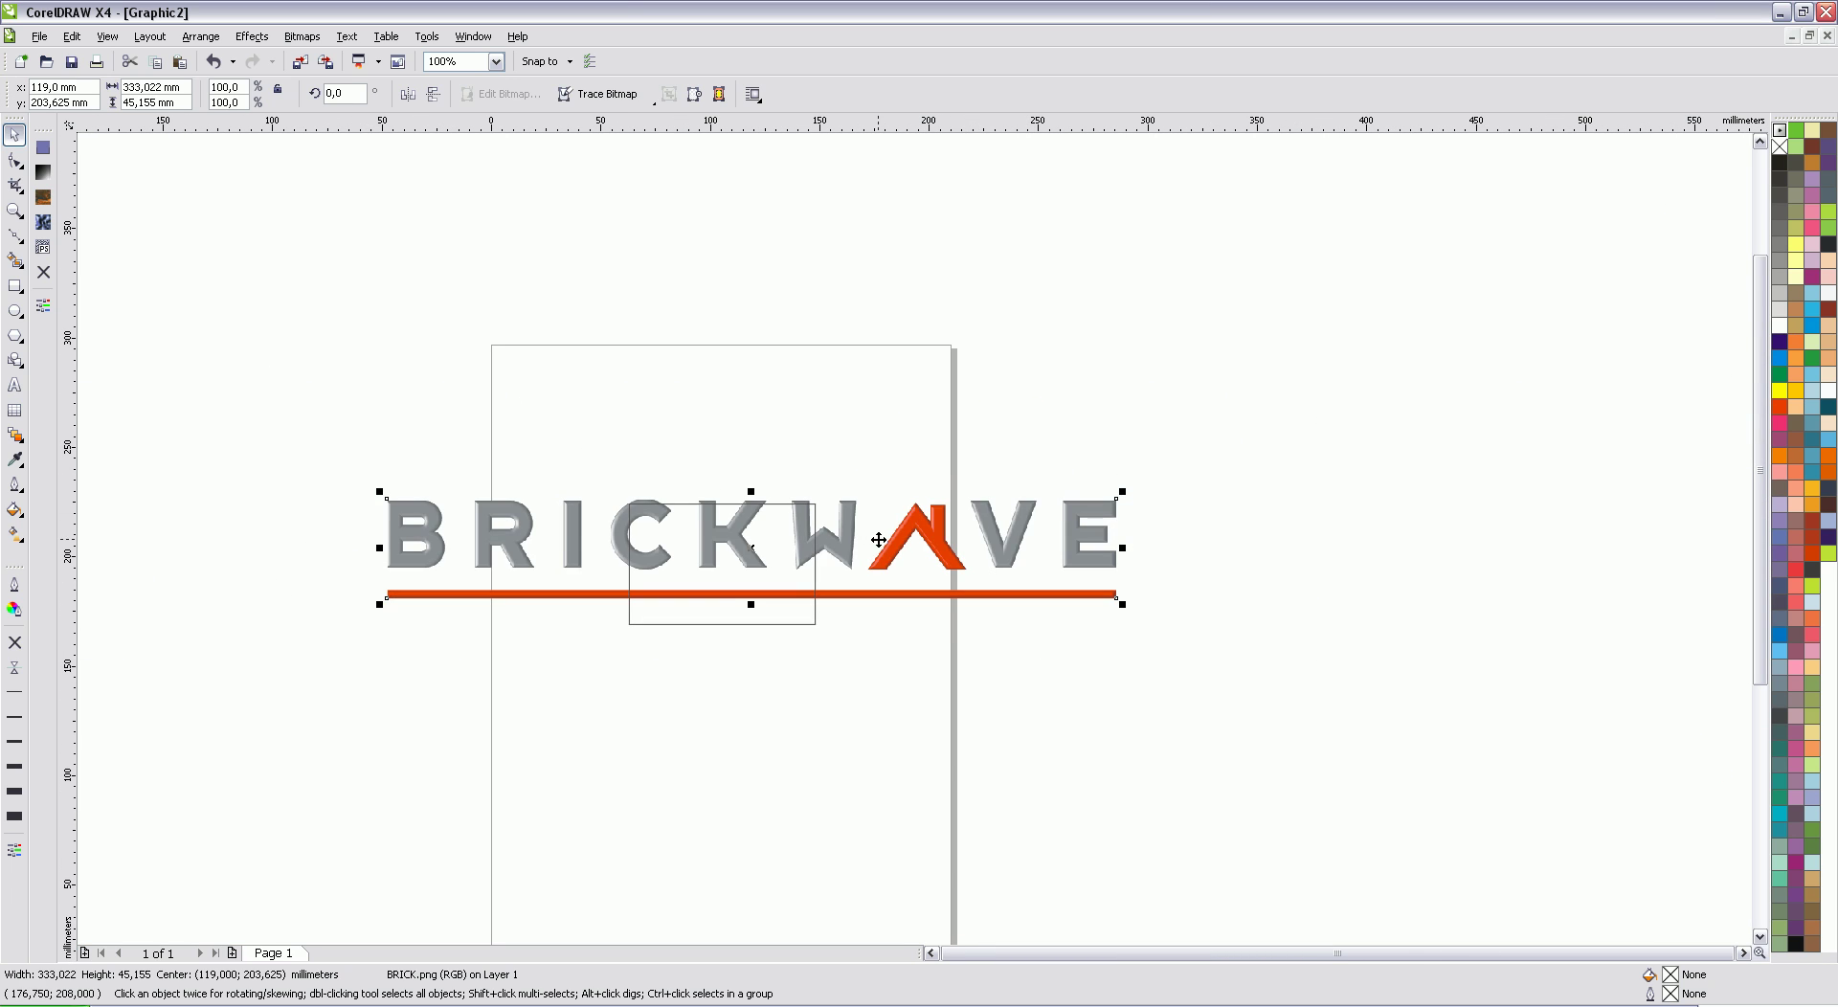
drag(778, 528, 966, 544)
drag(844, 561, 896, 555)
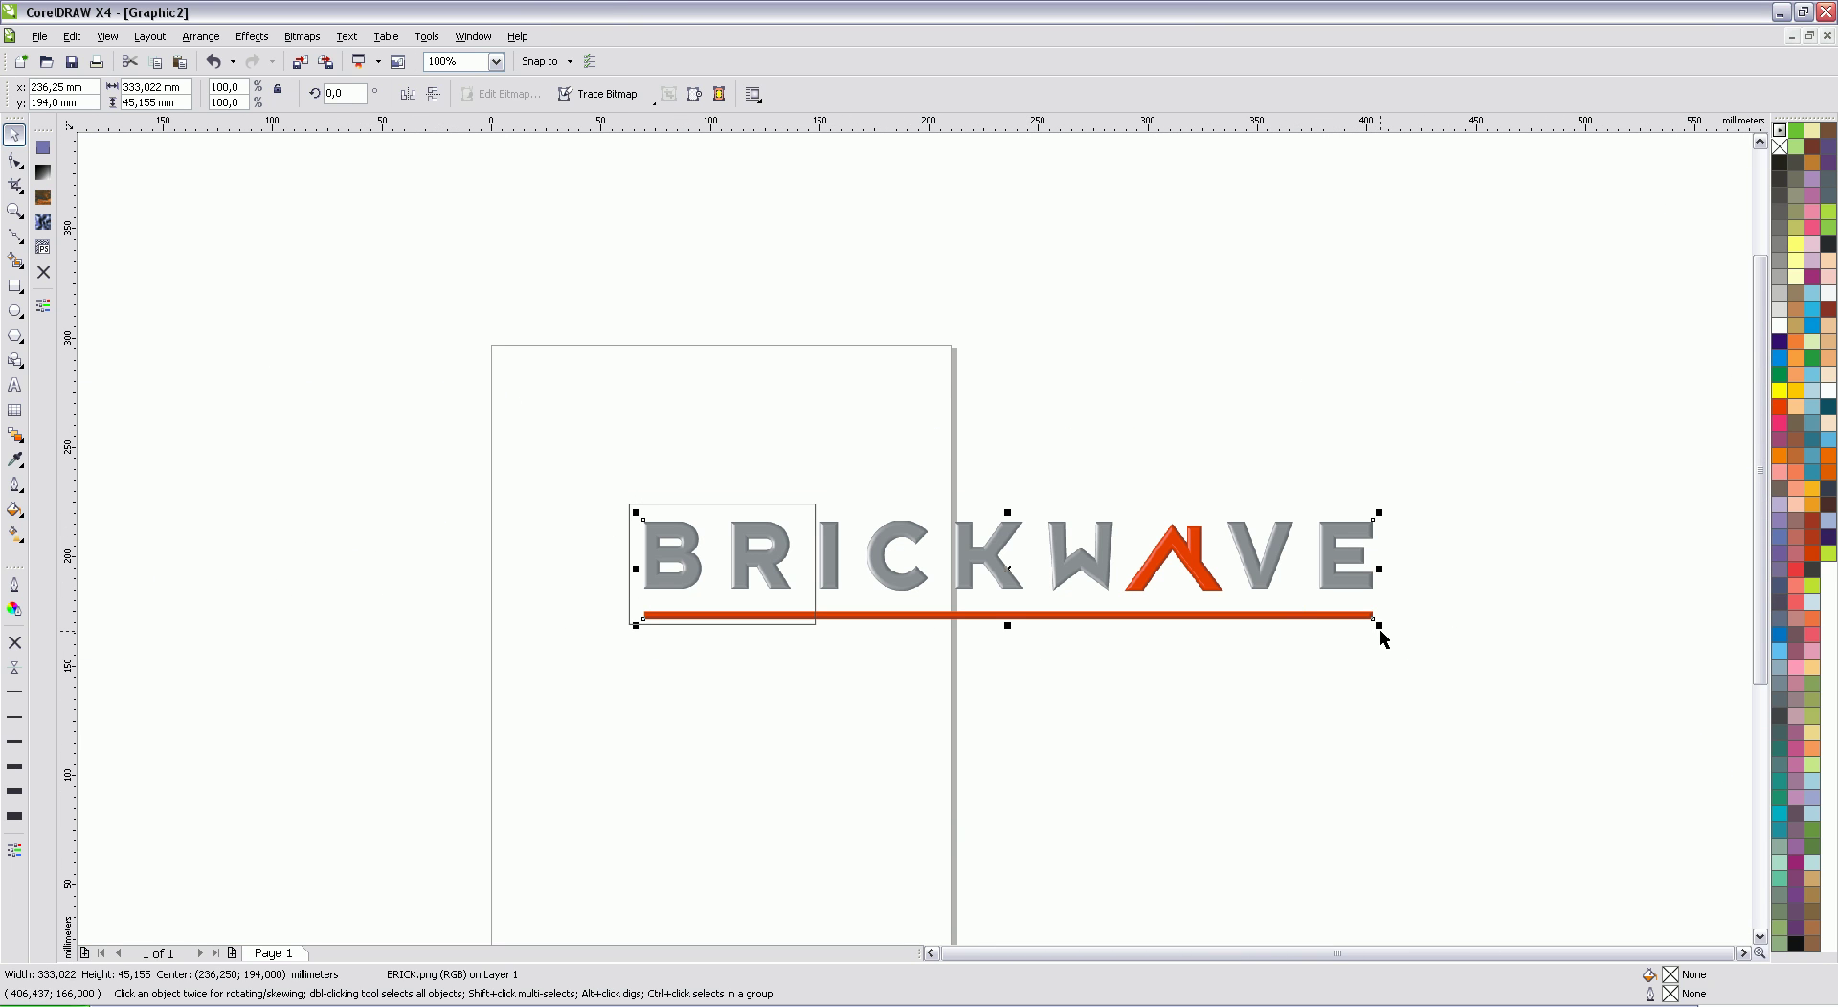
drag(1374, 620, 833, 545)
scroll(916, 546, up, 2)
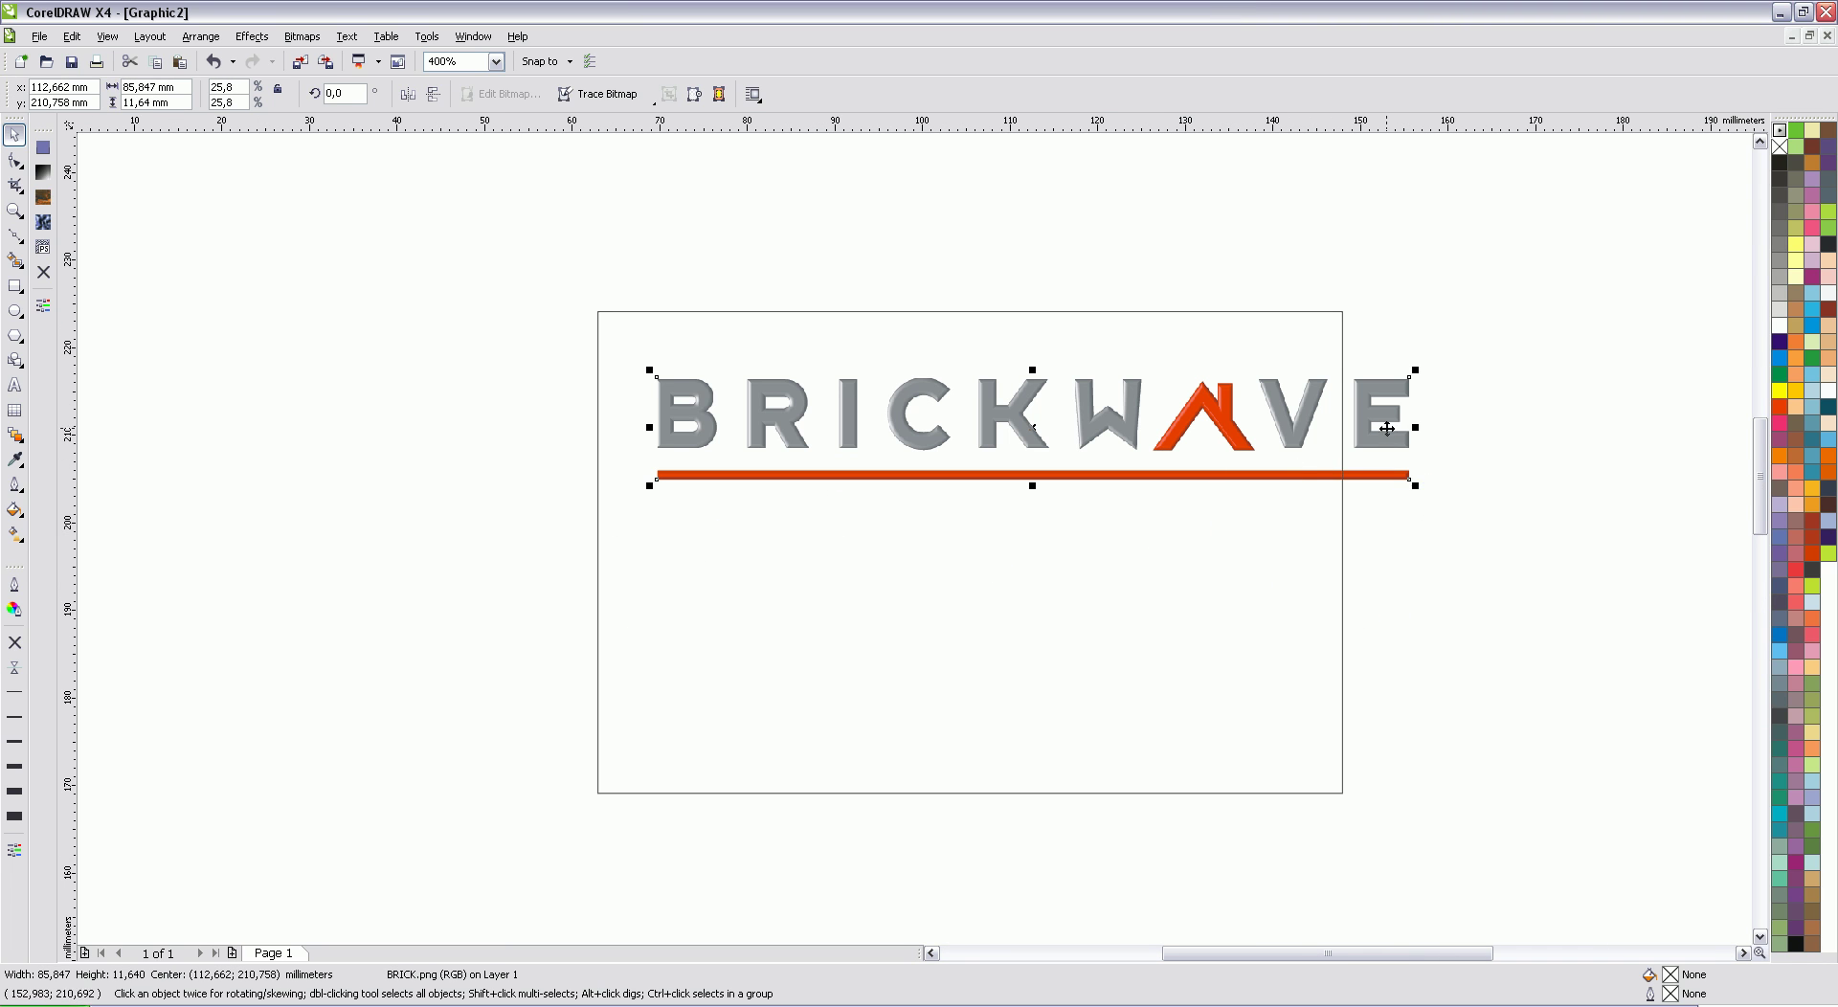
drag(1385, 424, 1077, 448)
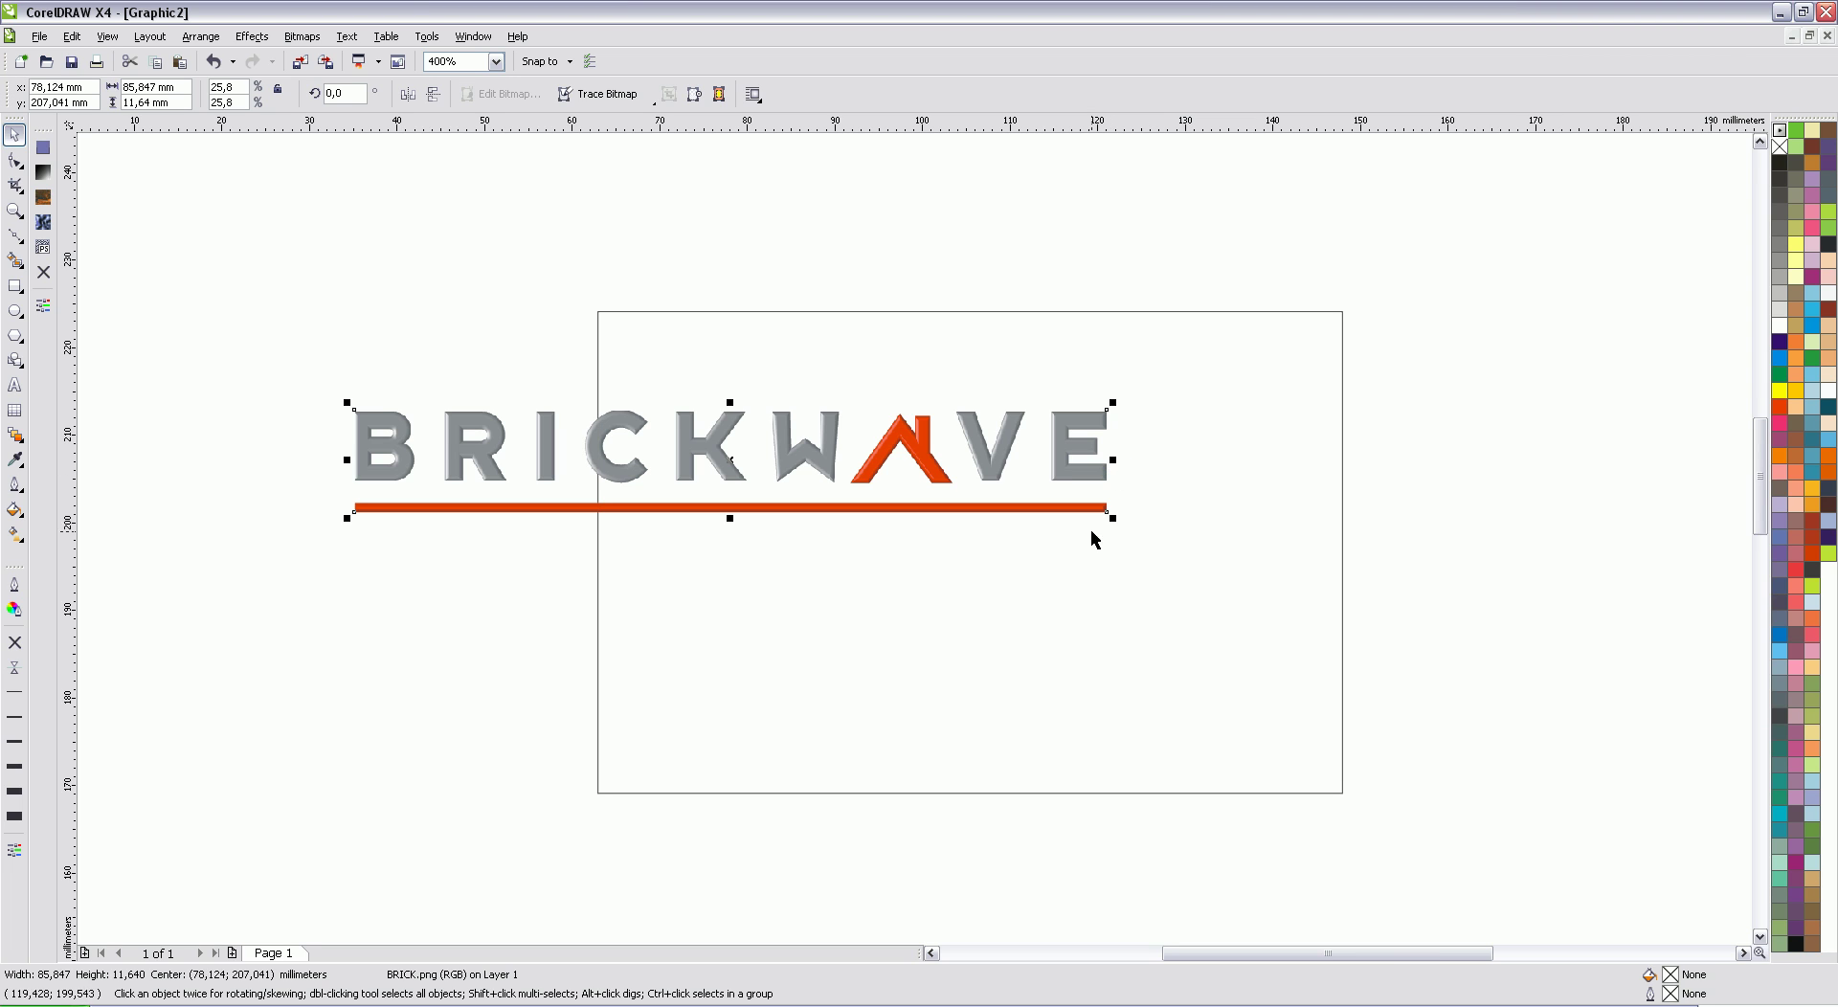
Step: Scale the logo to about 62 mm wide and place it near the card's top
drag(1111, 517, 943, 490)
drag(611, 447, 923, 394)
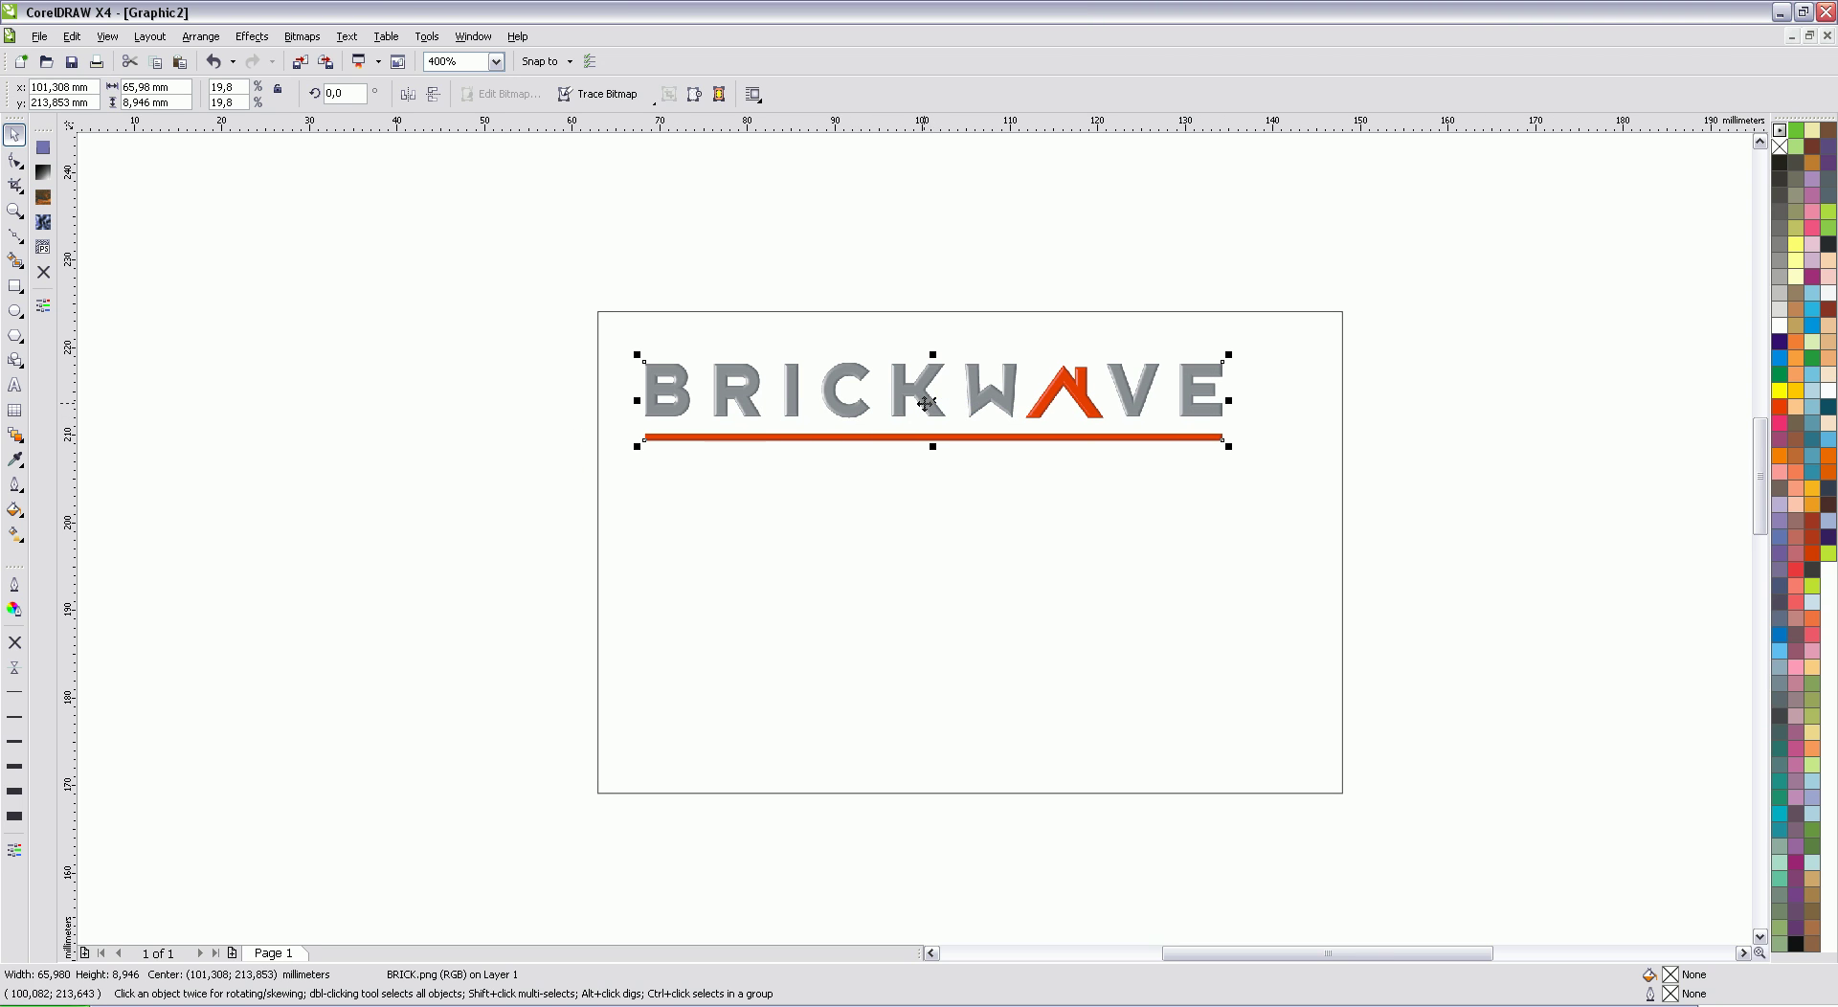
drag(924, 402, 914, 522)
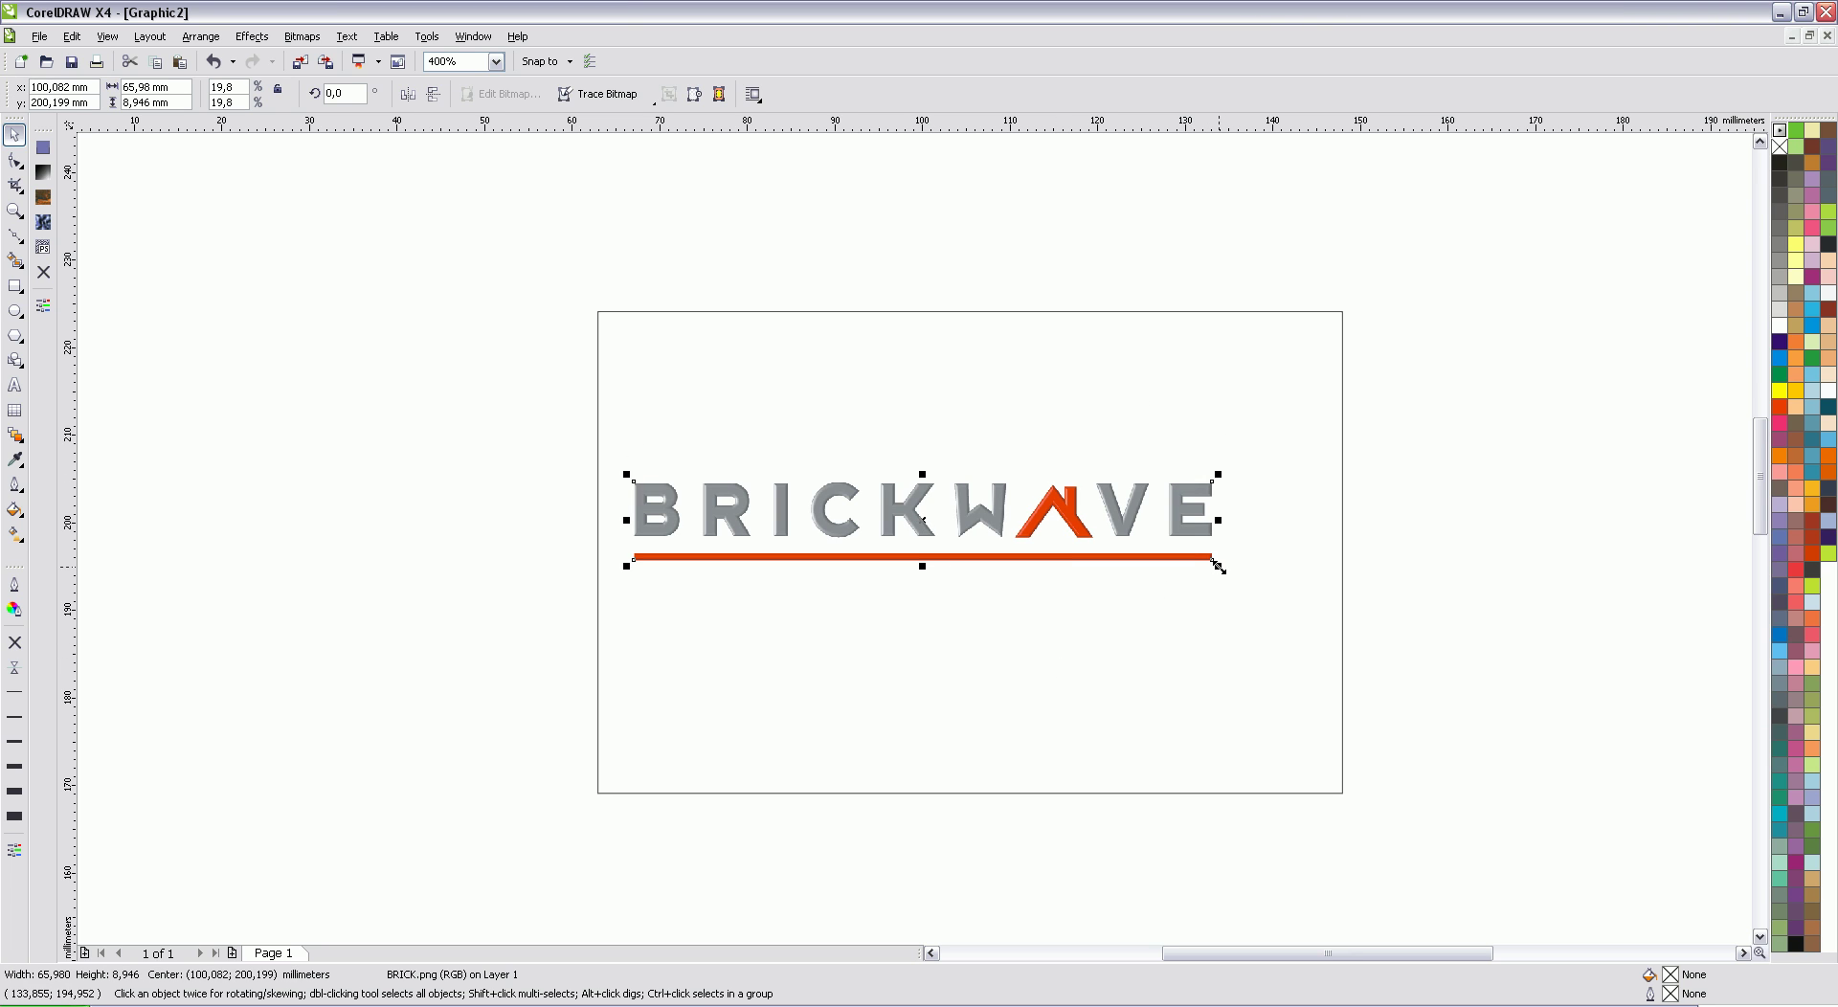
drag(1218, 565, 1312, 578)
drag(1232, 525, 1216, 522)
click(1217, 523)
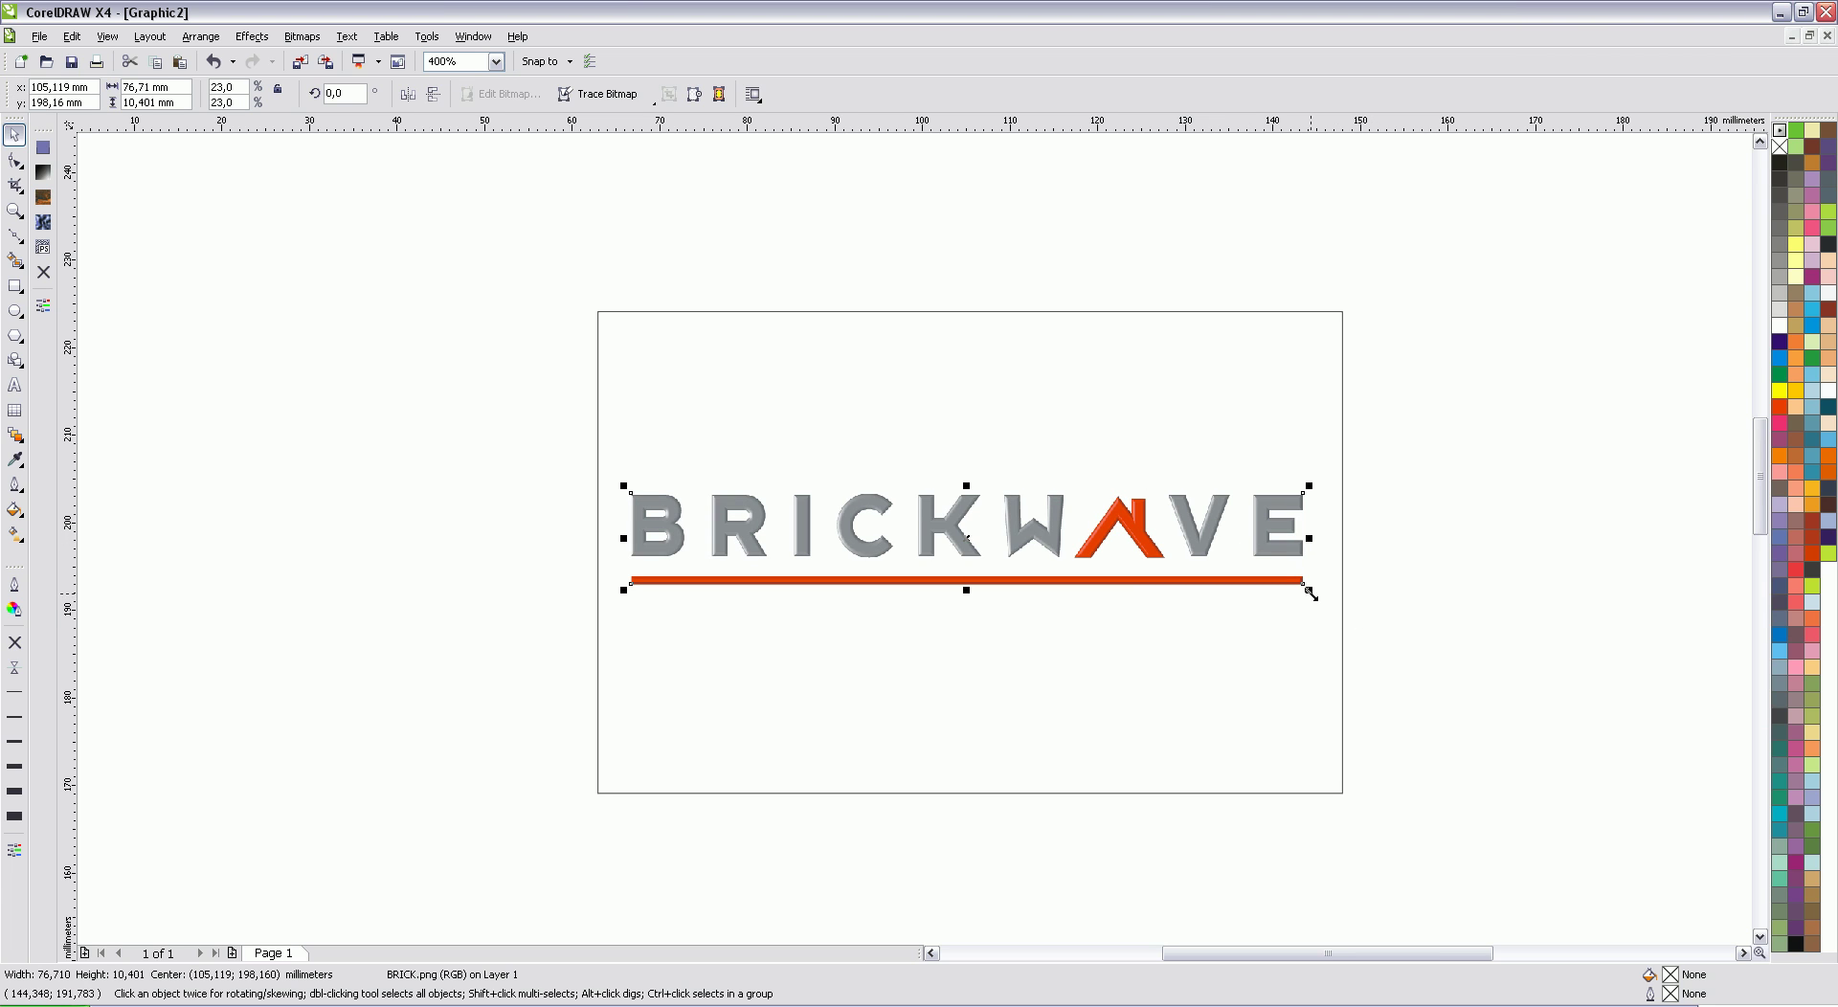
drag(1308, 590, 1182, 573)
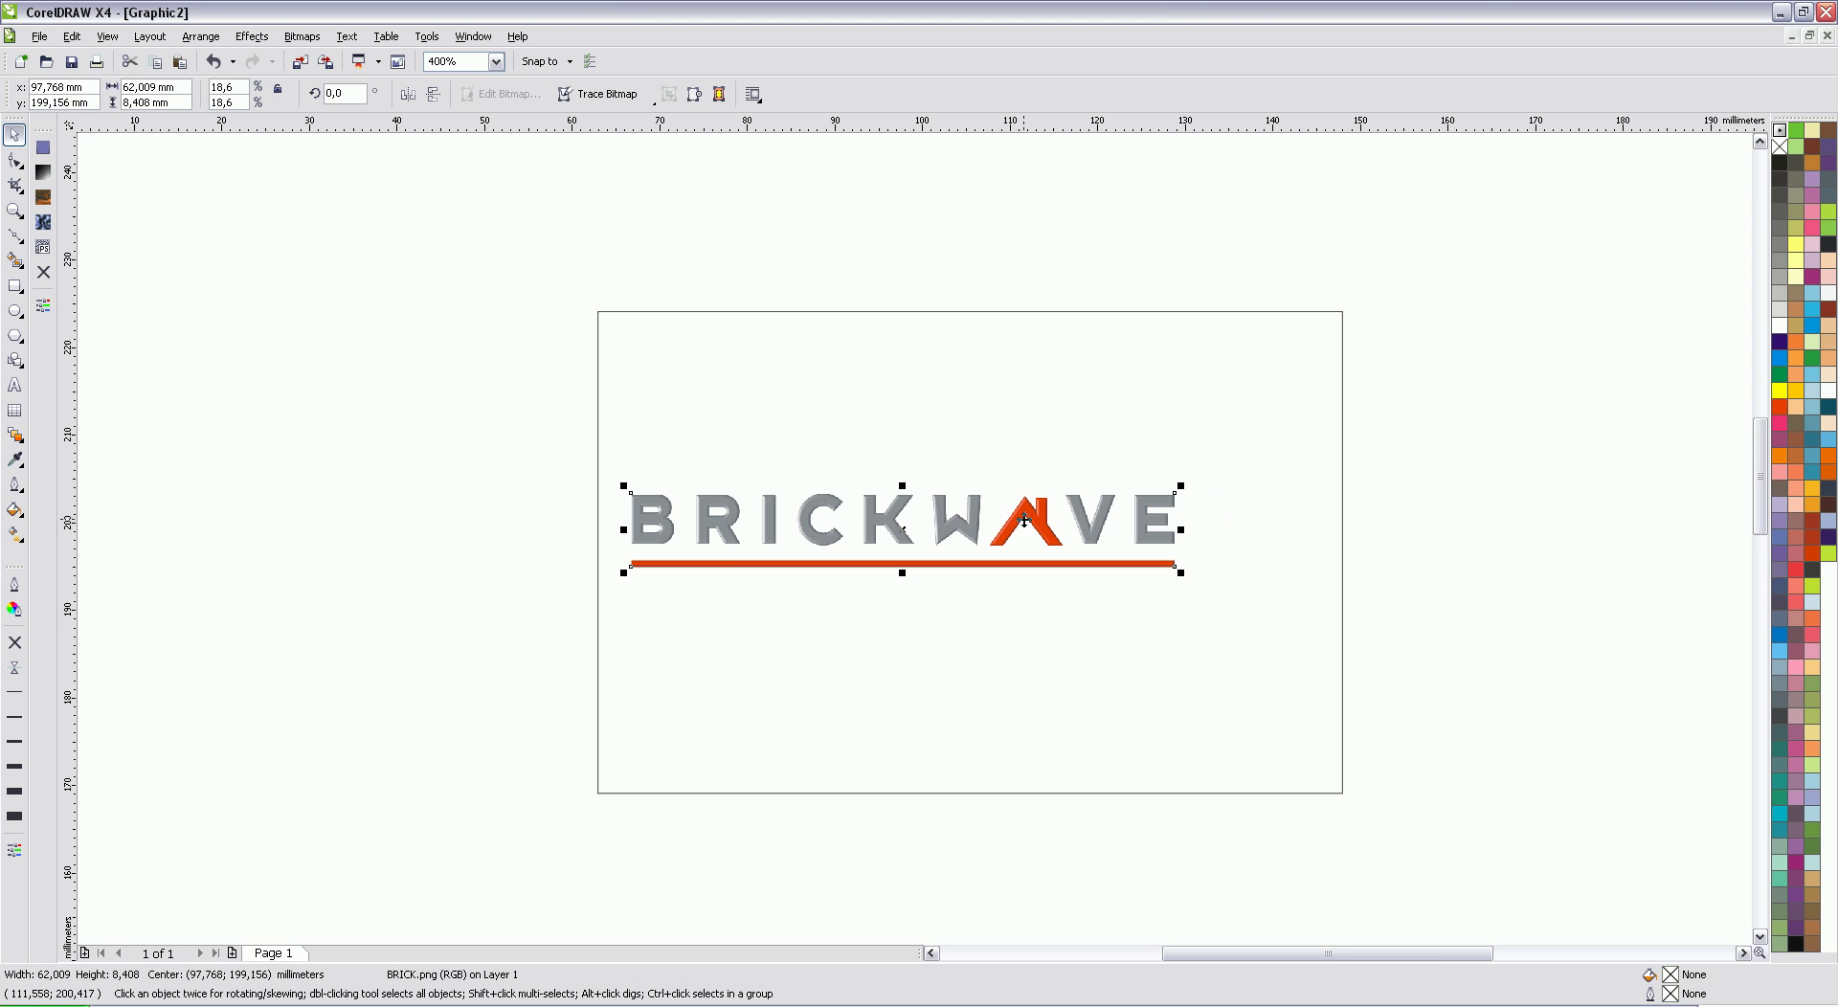
drag(1024, 522, 1024, 374)
click(1299, 270)
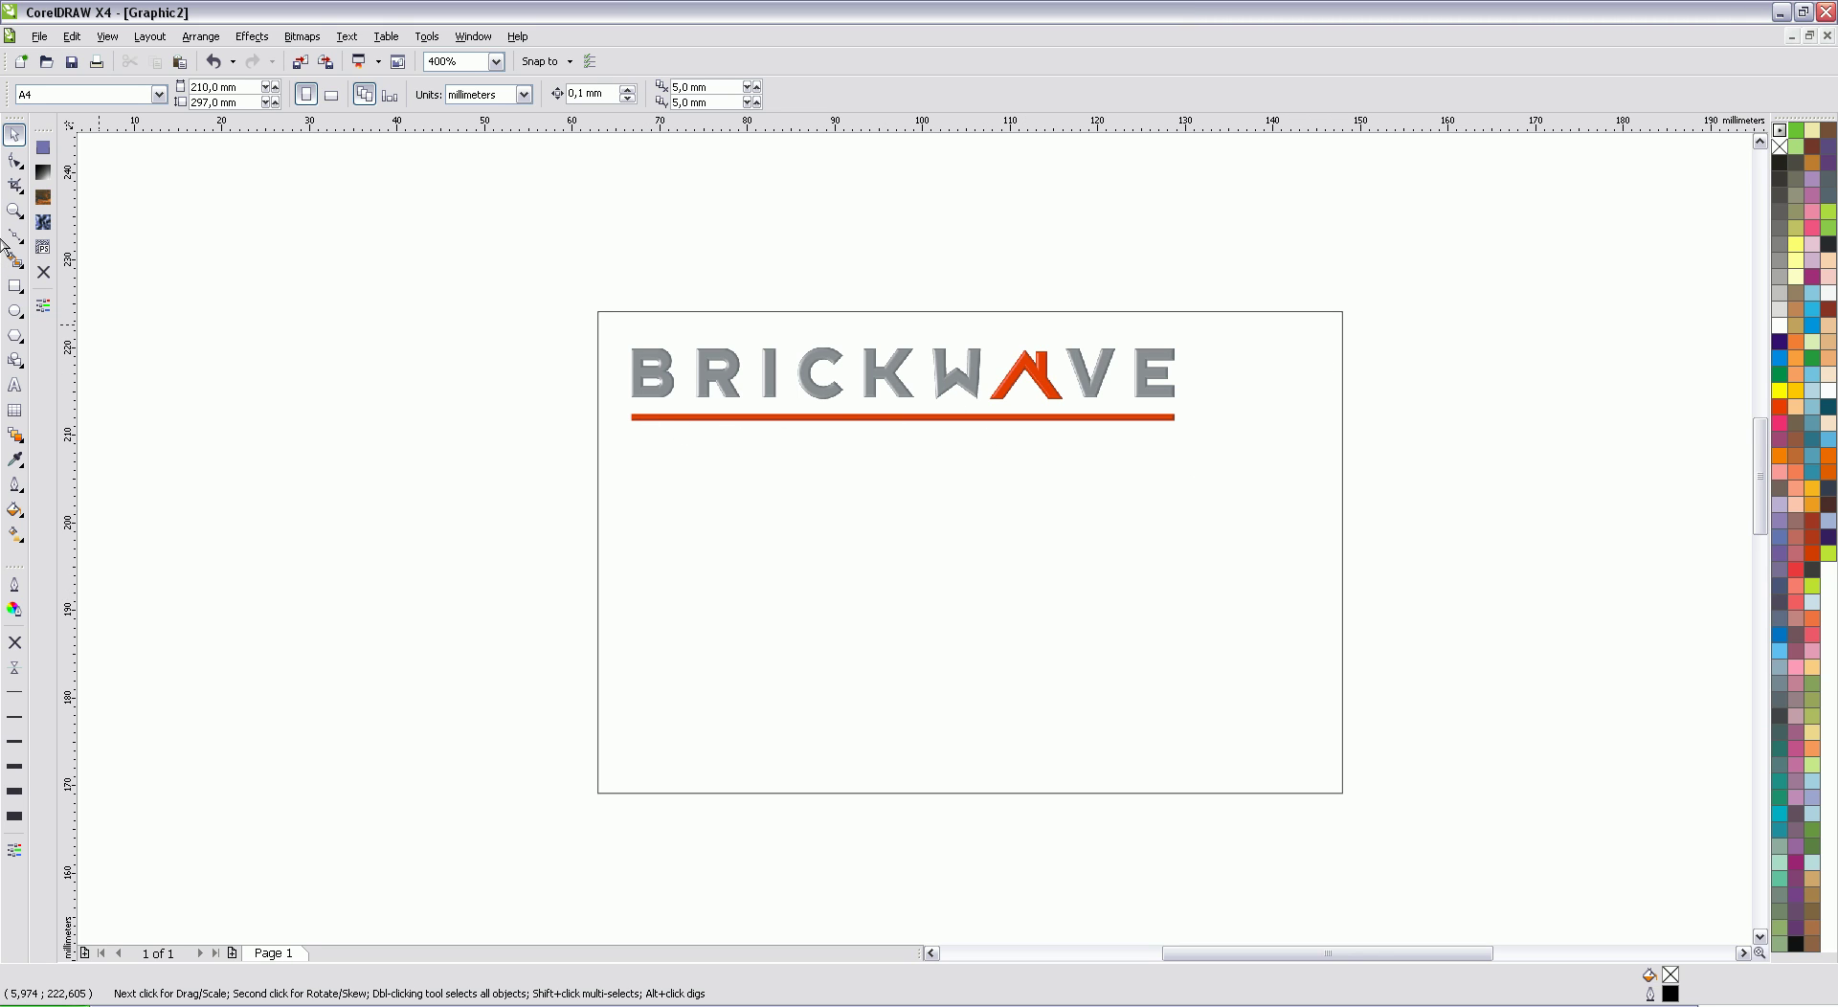
Step: Draw a red, outline-free bar overhanging the card's bottom edge
click(14, 284)
drag(1377, 817, 529, 759)
click(15, 134)
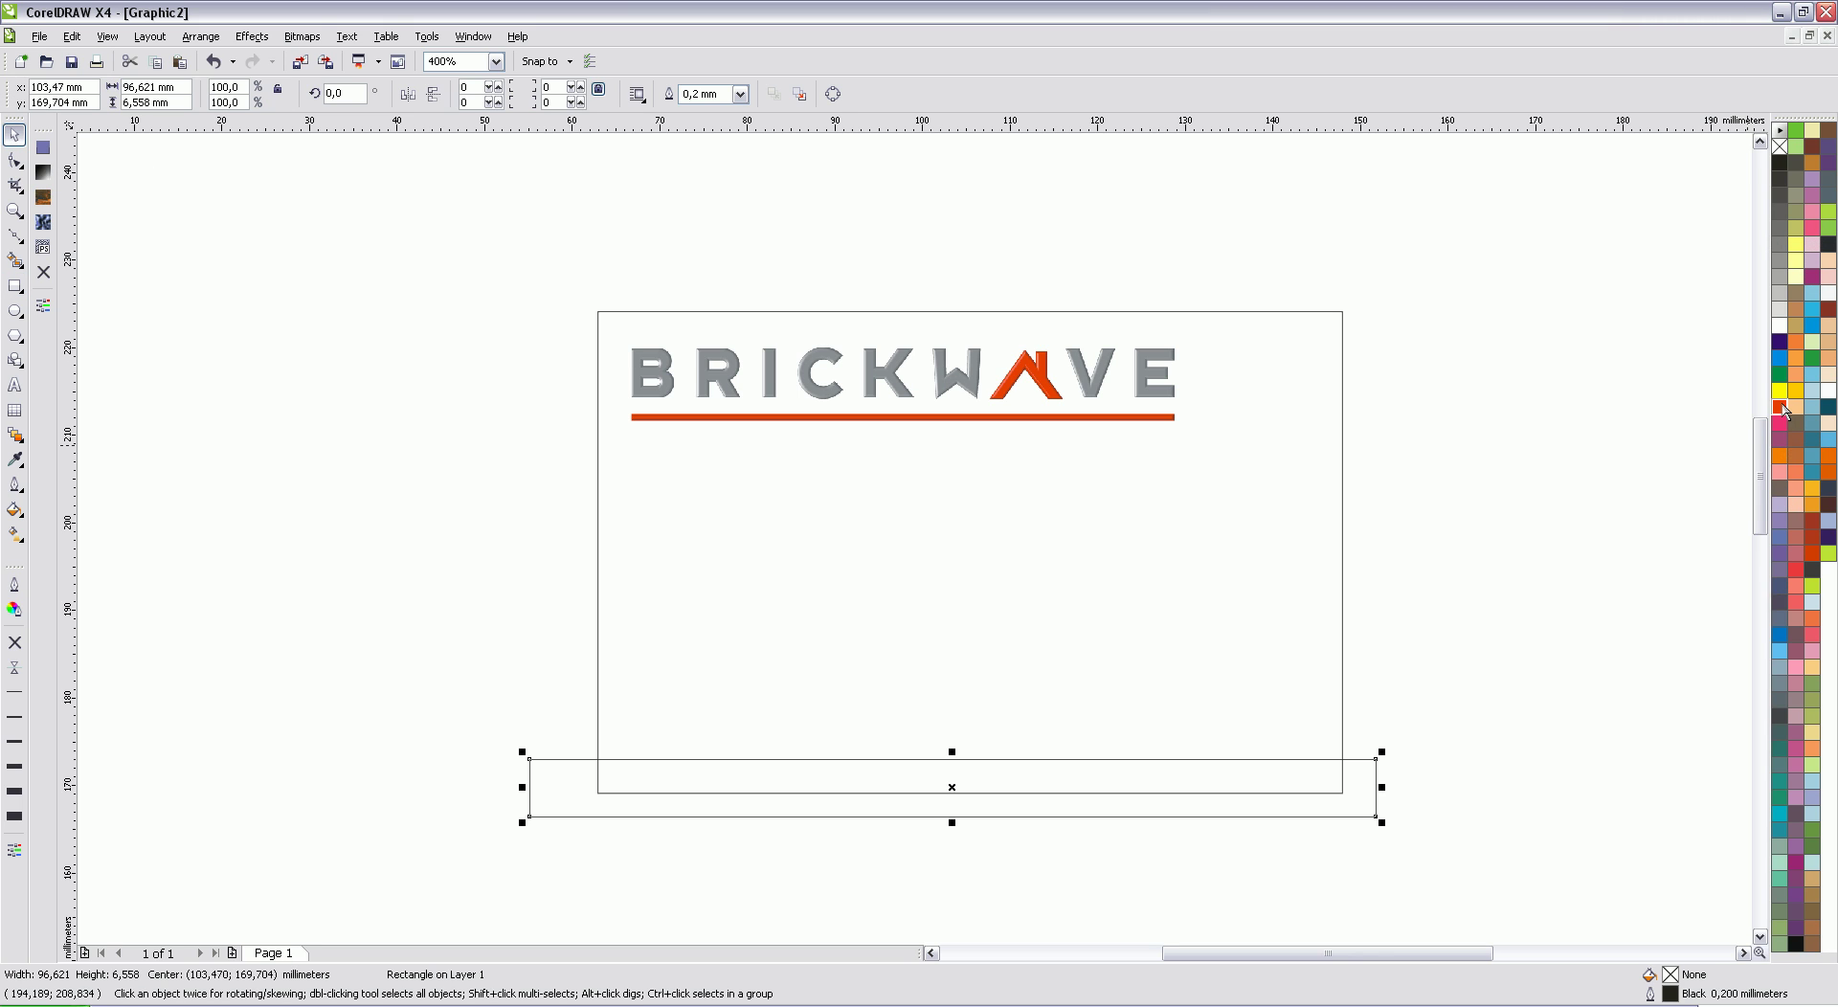
click(1779, 407)
right_click(1780, 147)
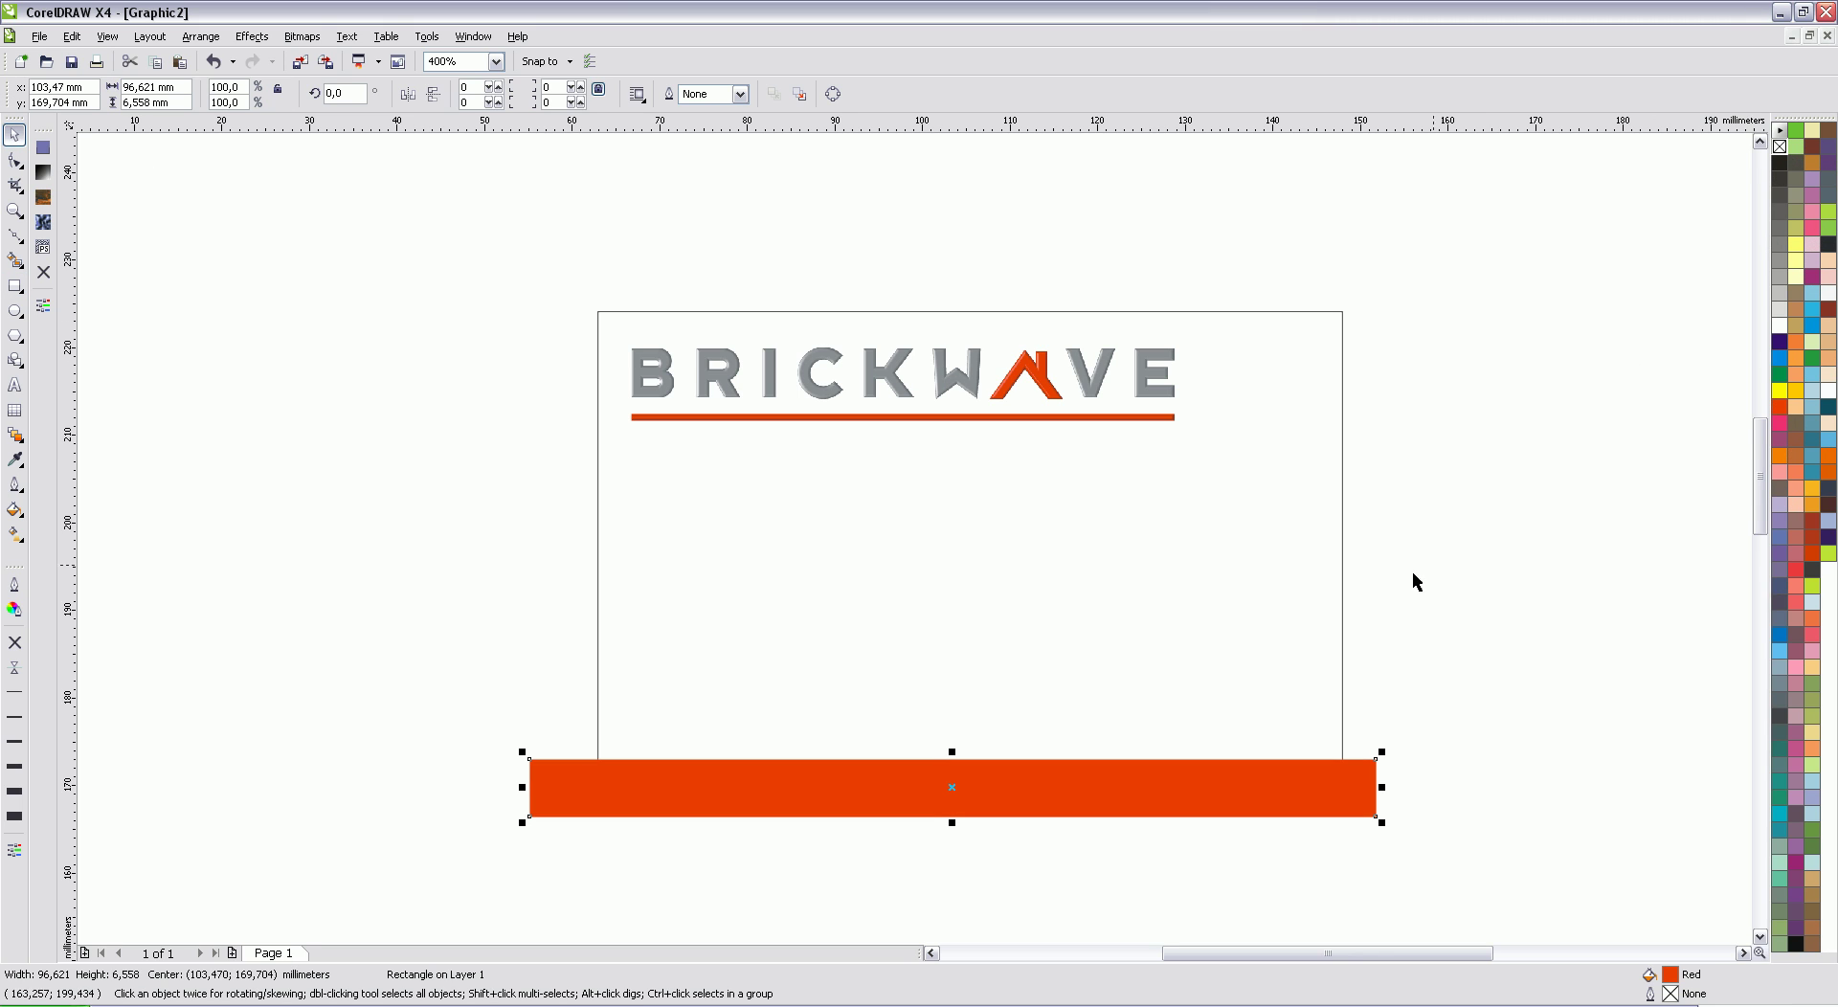
drag(1360, 775, 1356, 771)
Step: Intersect the bar with the card, delete the overhanging original, and remove the new bar's outline
shift+click(1294, 611)
click(613, 93)
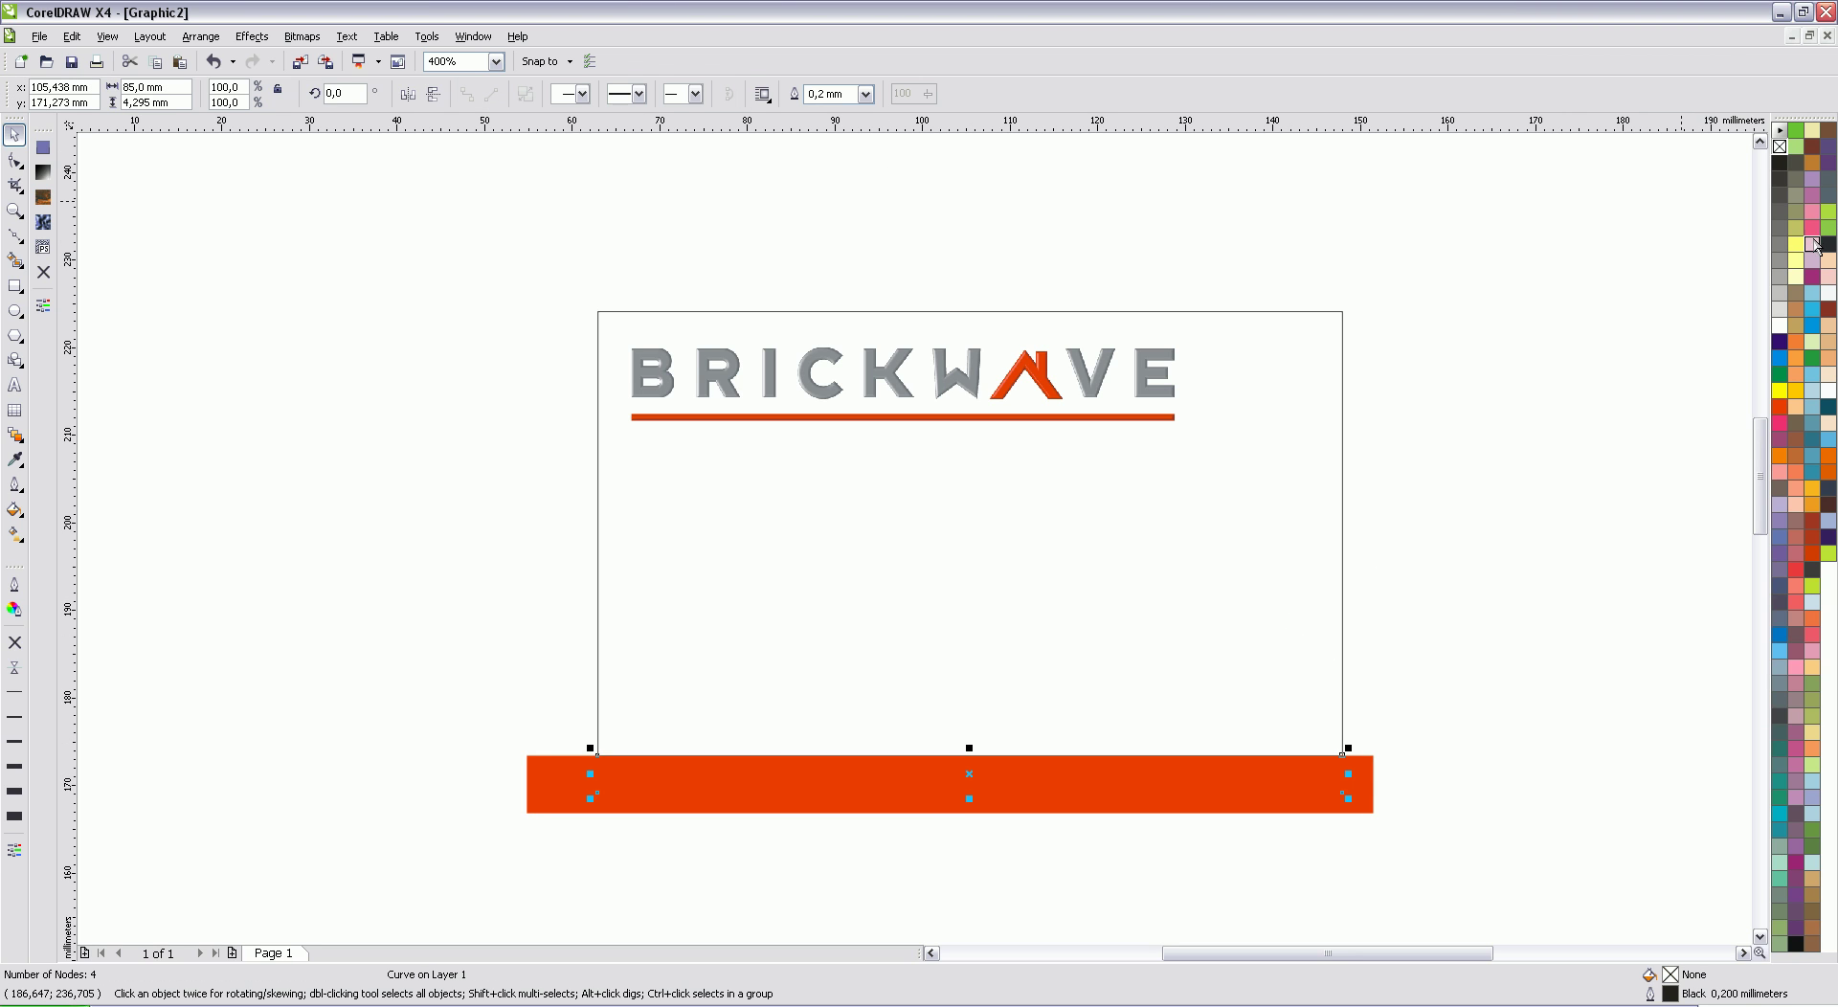
click(1395, 784)
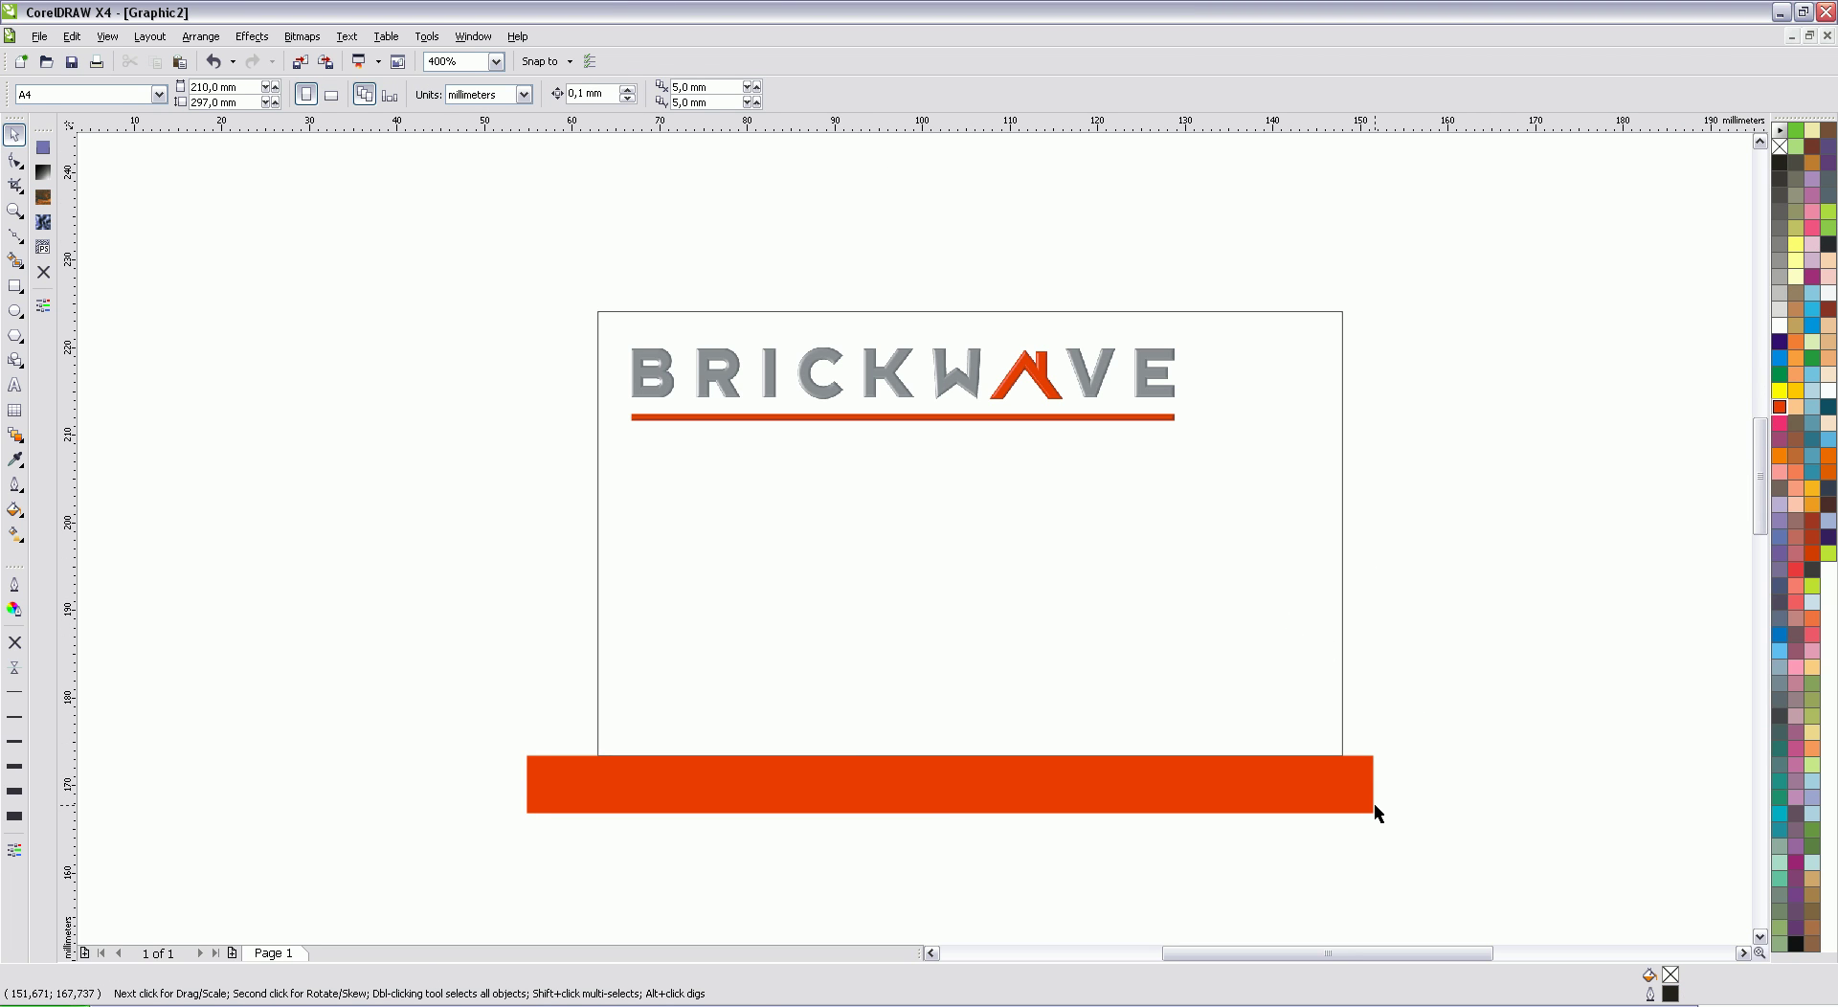
click(1371, 806)
key(Delete)
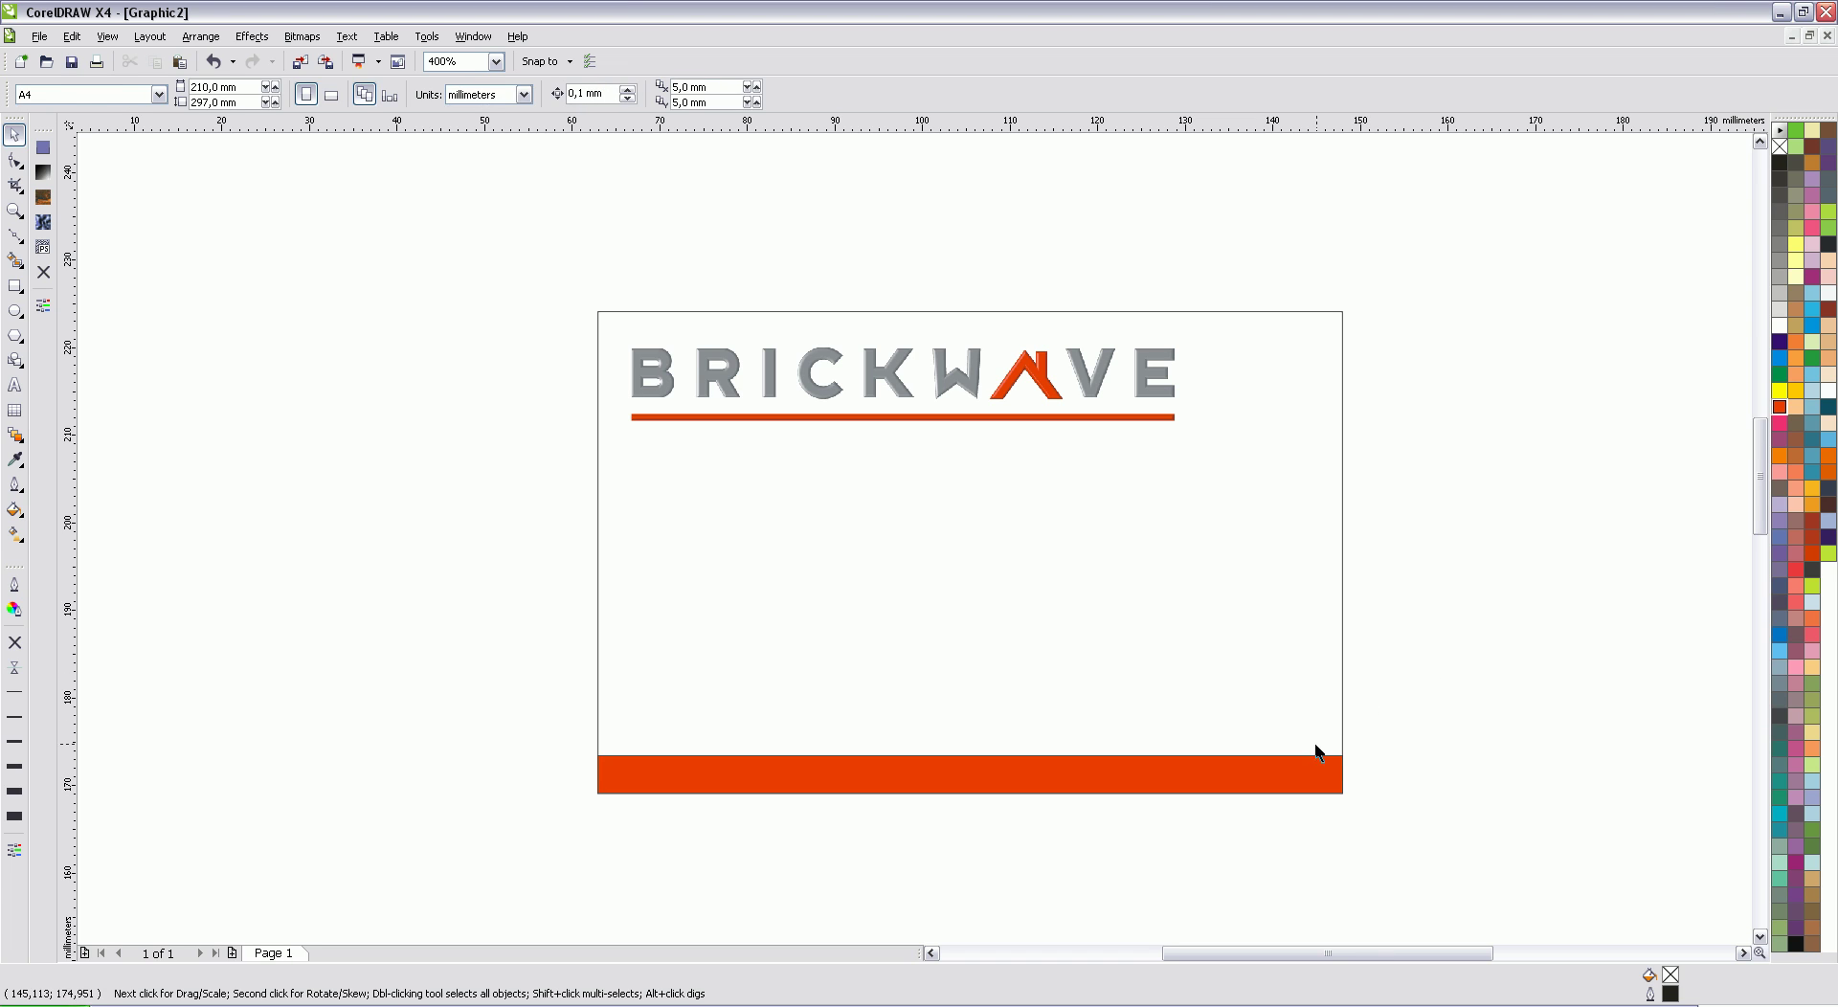
click(1318, 766)
right_click(1780, 147)
click(1553, 661)
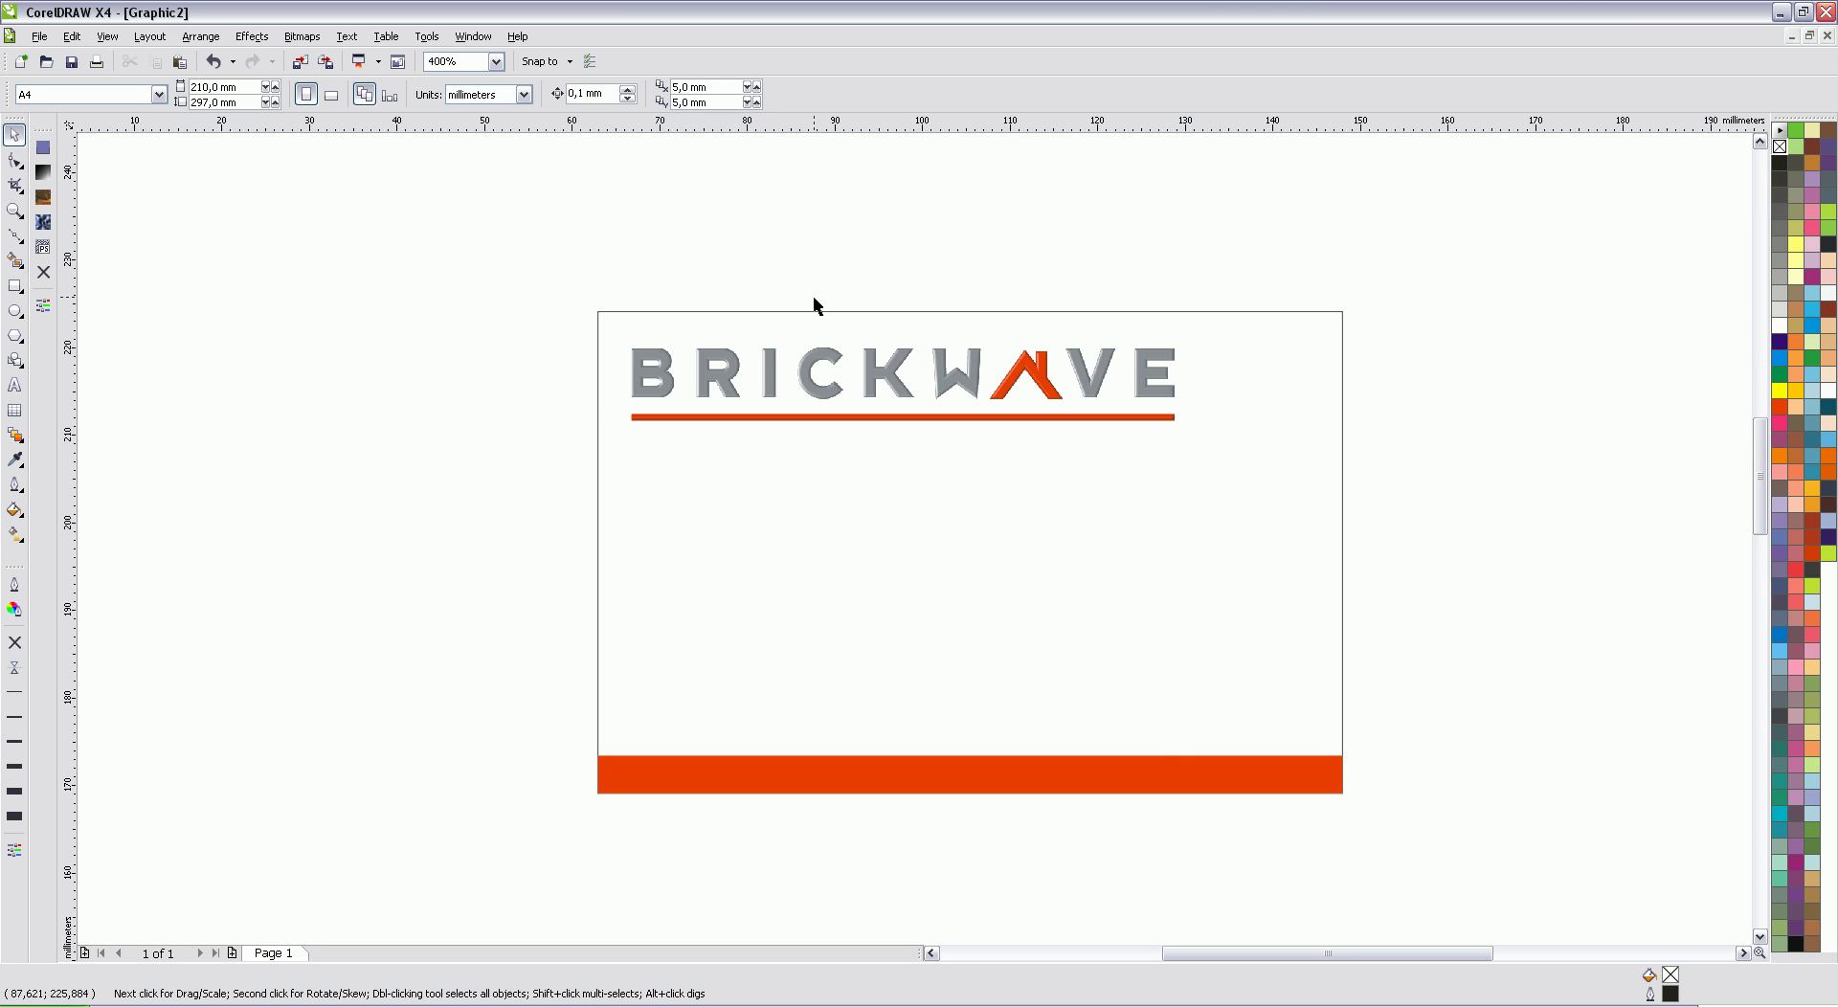
Step: Move the BRICKWAVE logo slightly lower on the card
click(860, 373)
drag(891, 368, 891, 412)
click(724, 280)
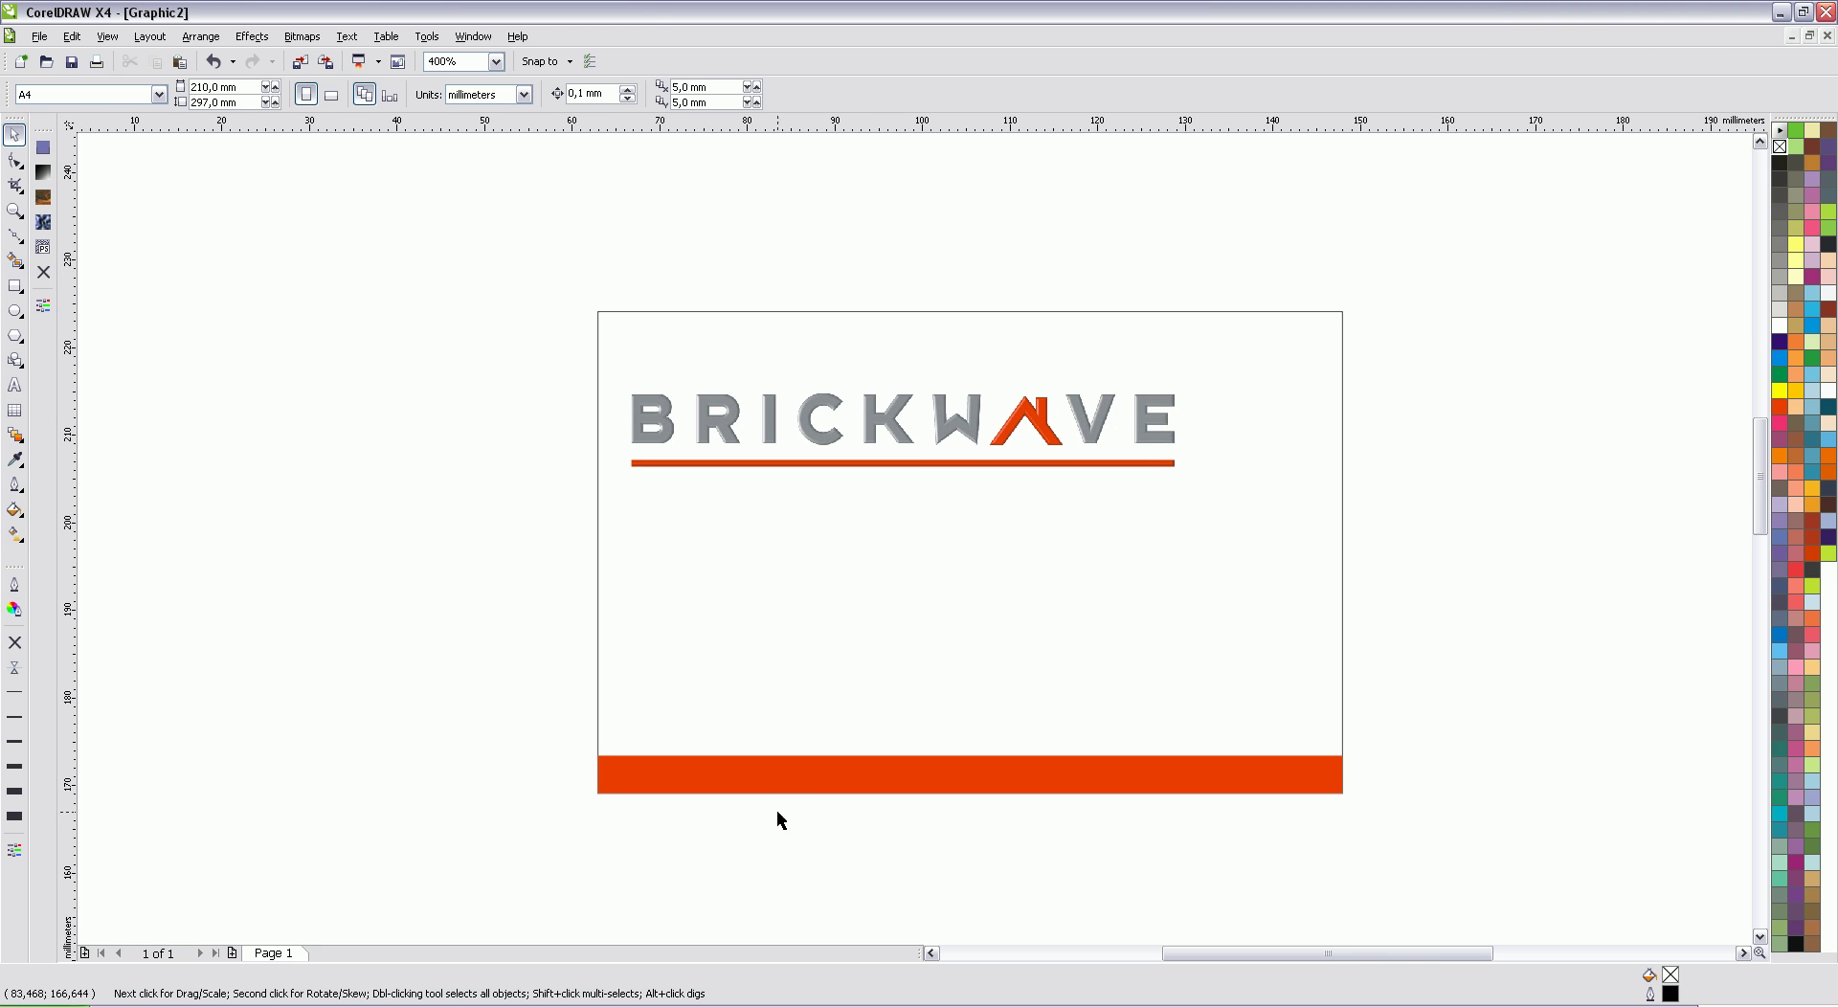
Step: Duplicate the red bar, move the copy up over the logo, and recolour it light grey
click(775, 778)
key(ctrl+d)
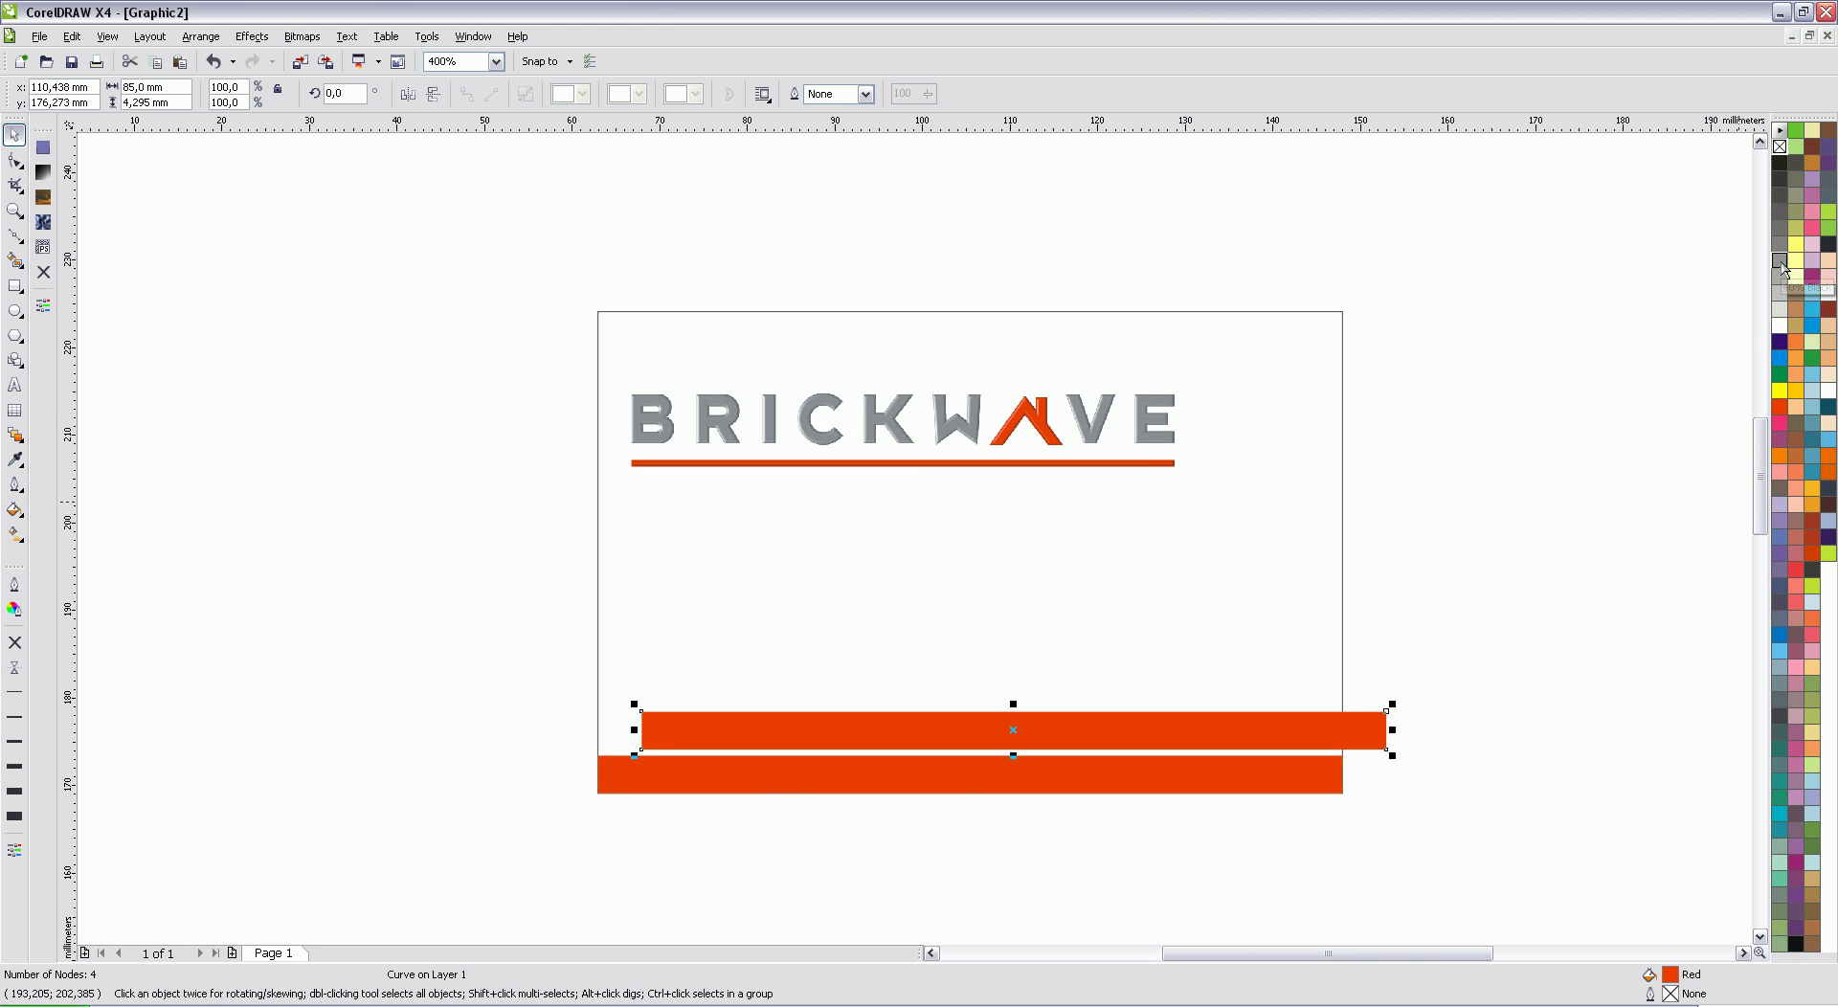
drag(1341, 716, 1333, 470)
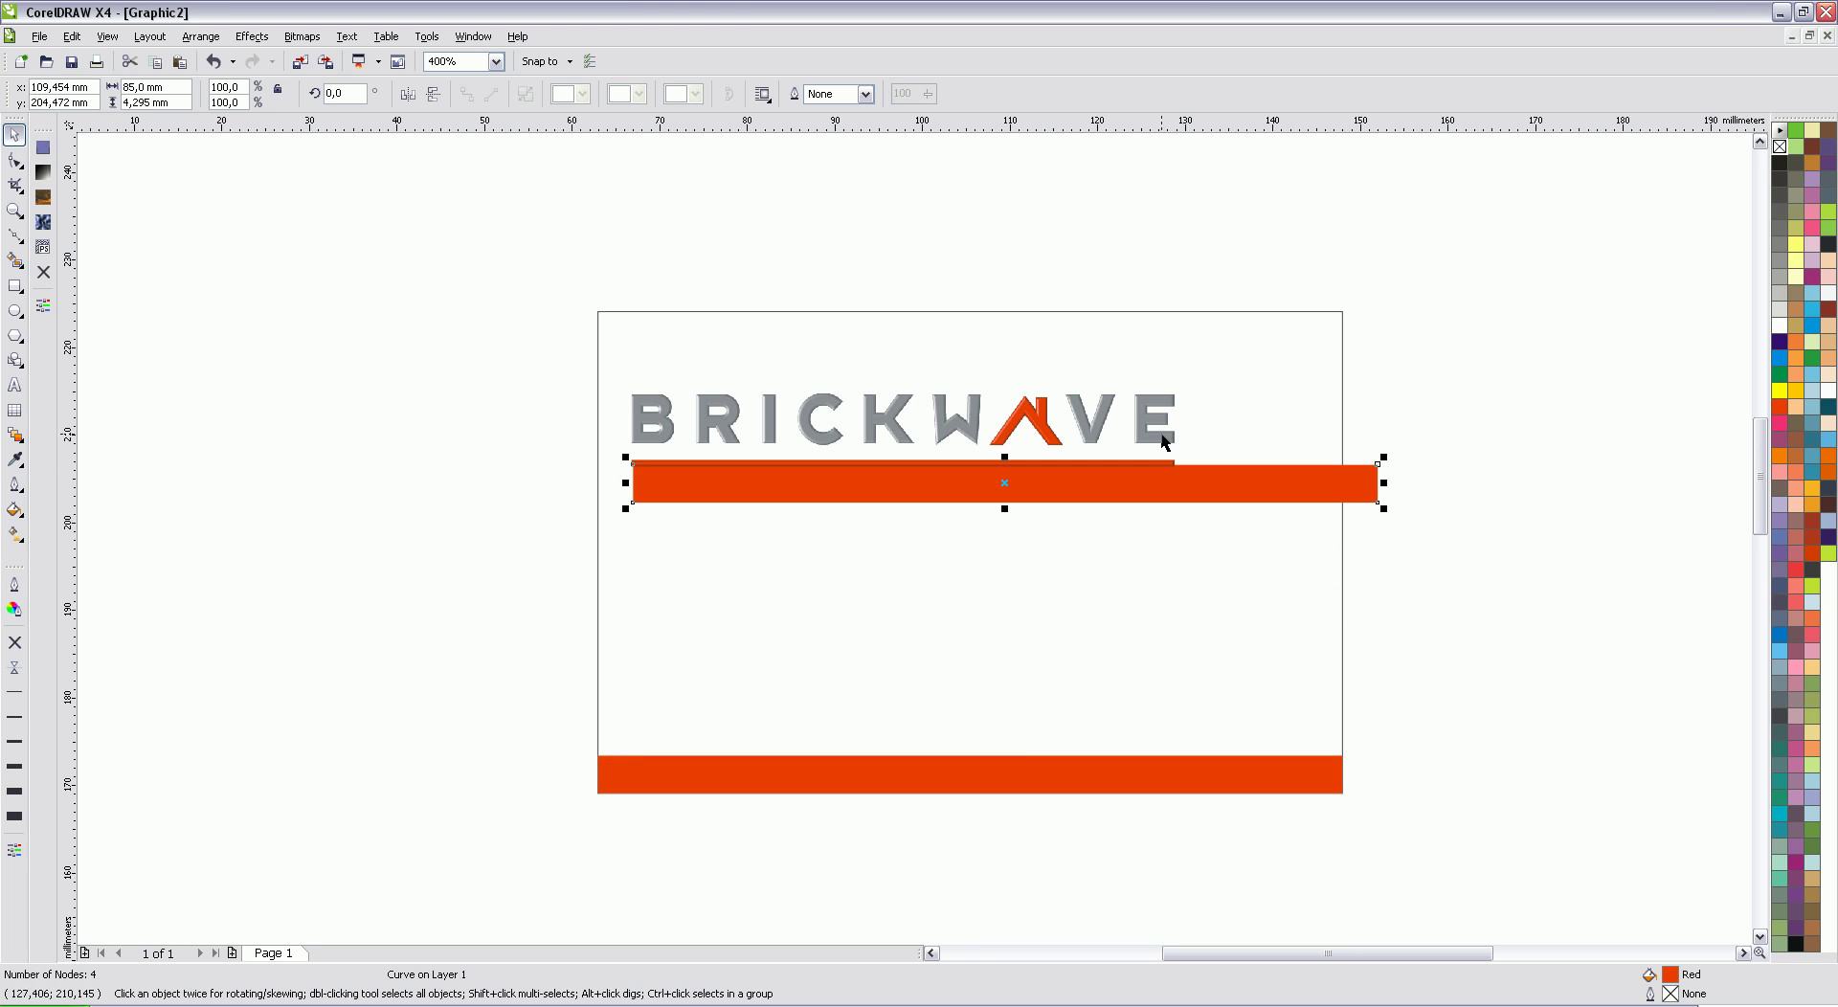
click(1782, 265)
drag(1283, 465, 1256, 417)
click(1783, 251)
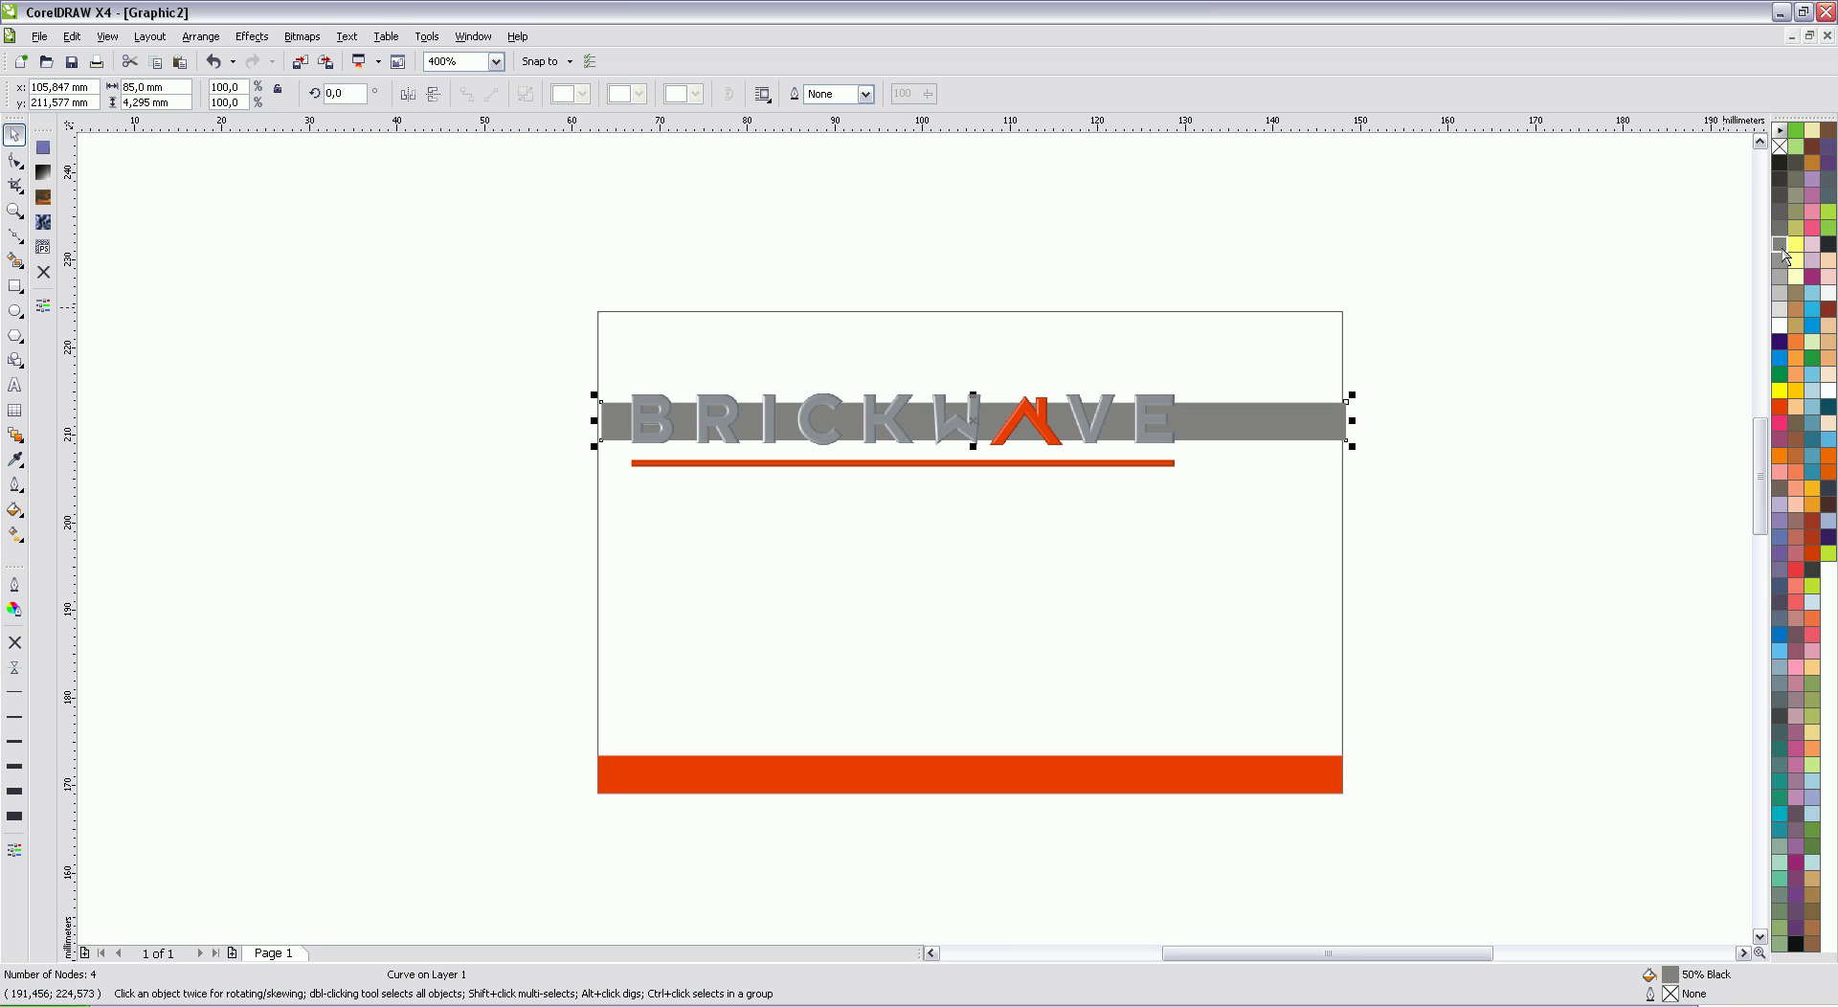
click(1782, 261)
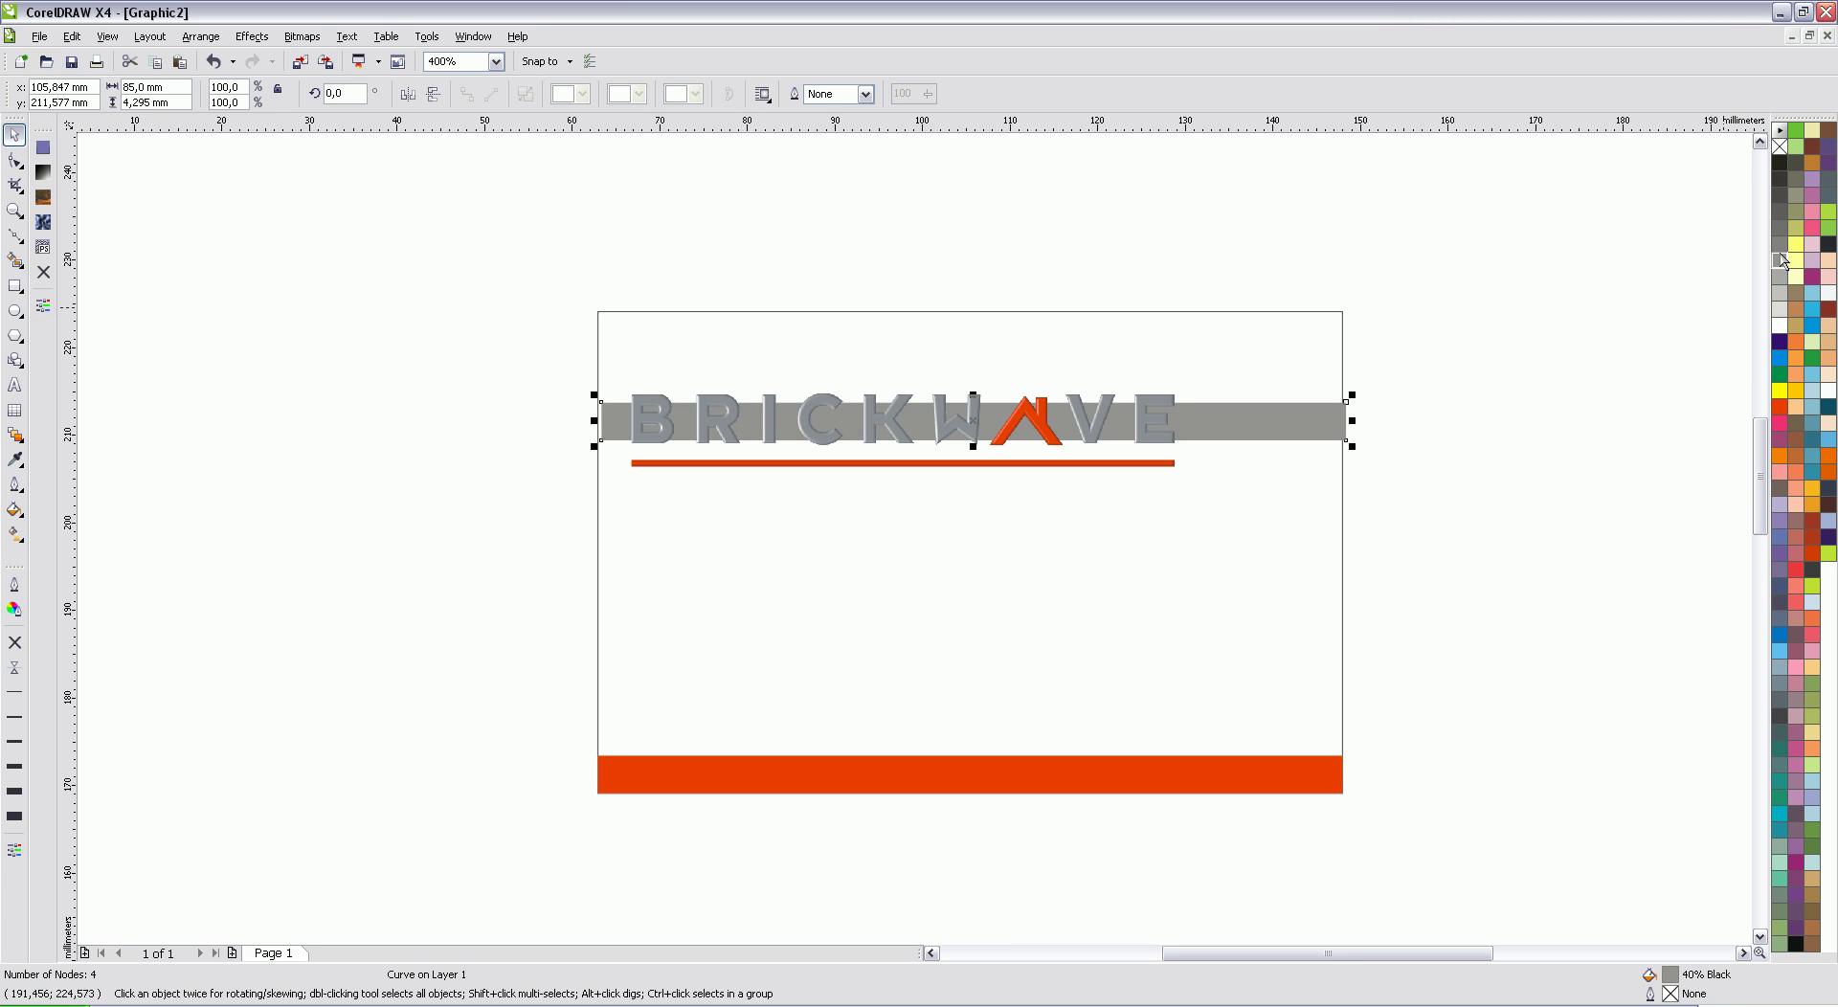
Step: Align the grey bar top-center with the card frame
shift+click(1321, 311)
click(767, 93)
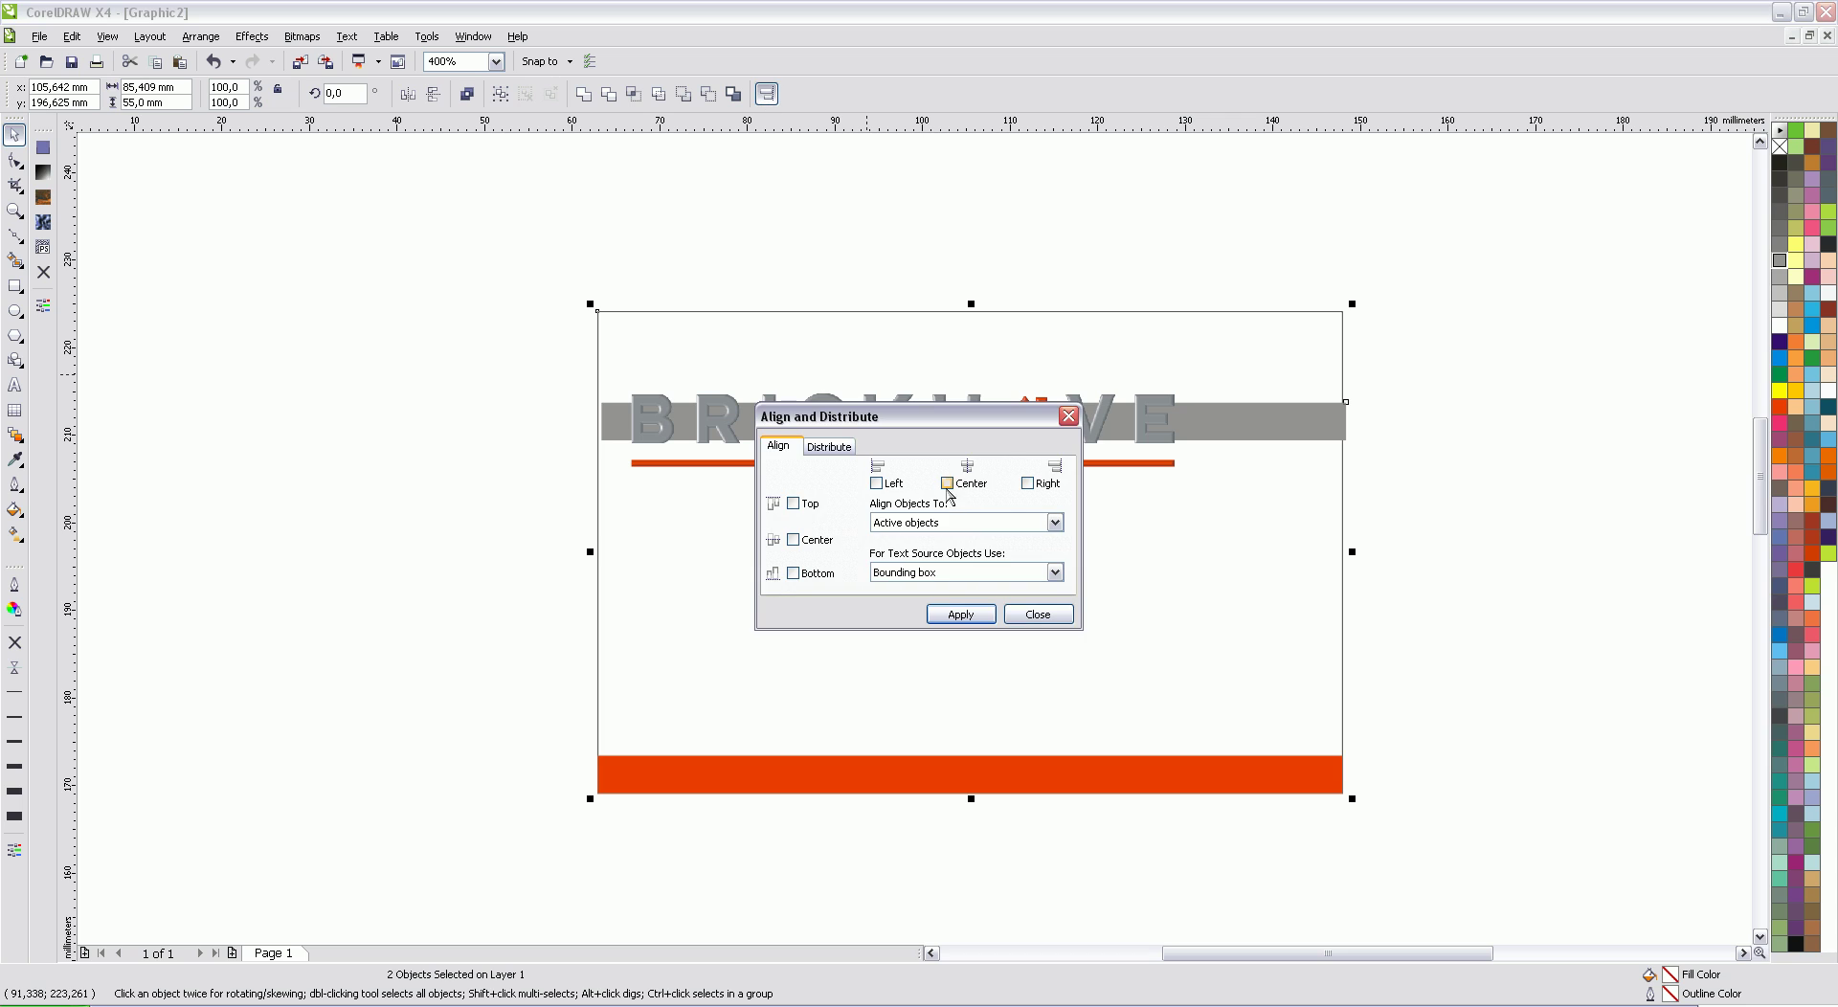
click(947, 483)
click(793, 503)
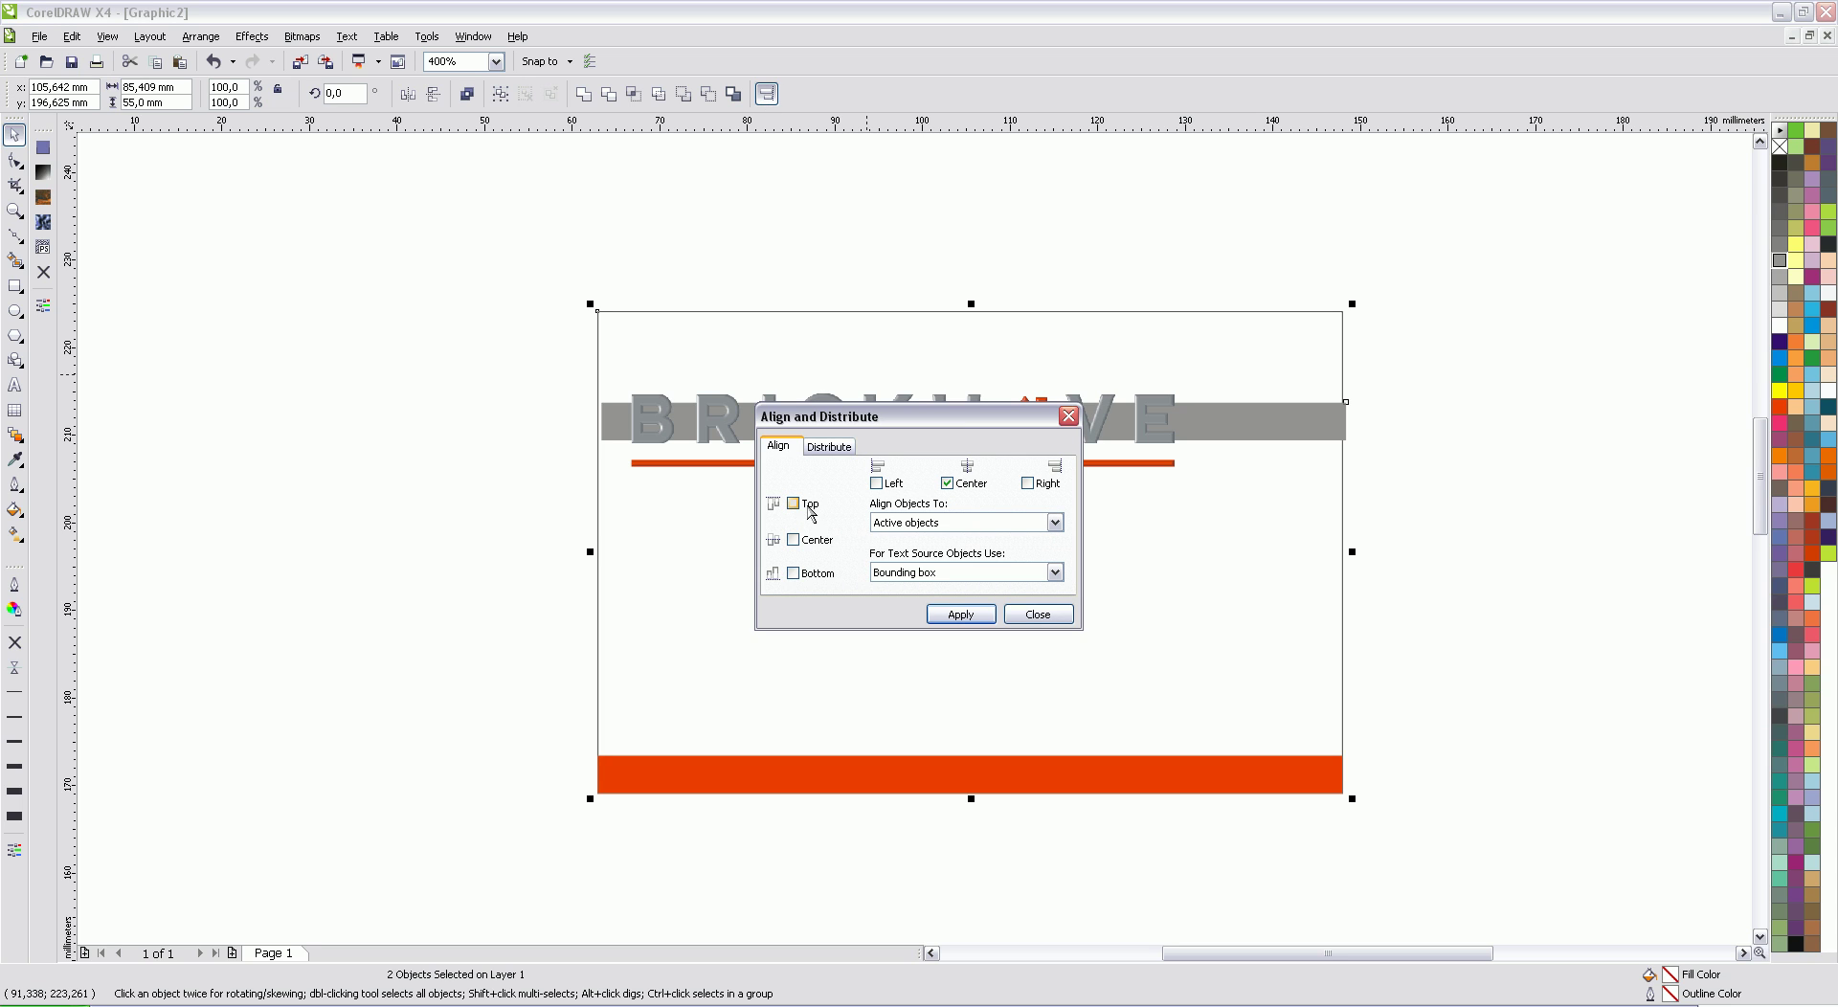
click(960, 613)
click(1039, 614)
click(1403, 383)
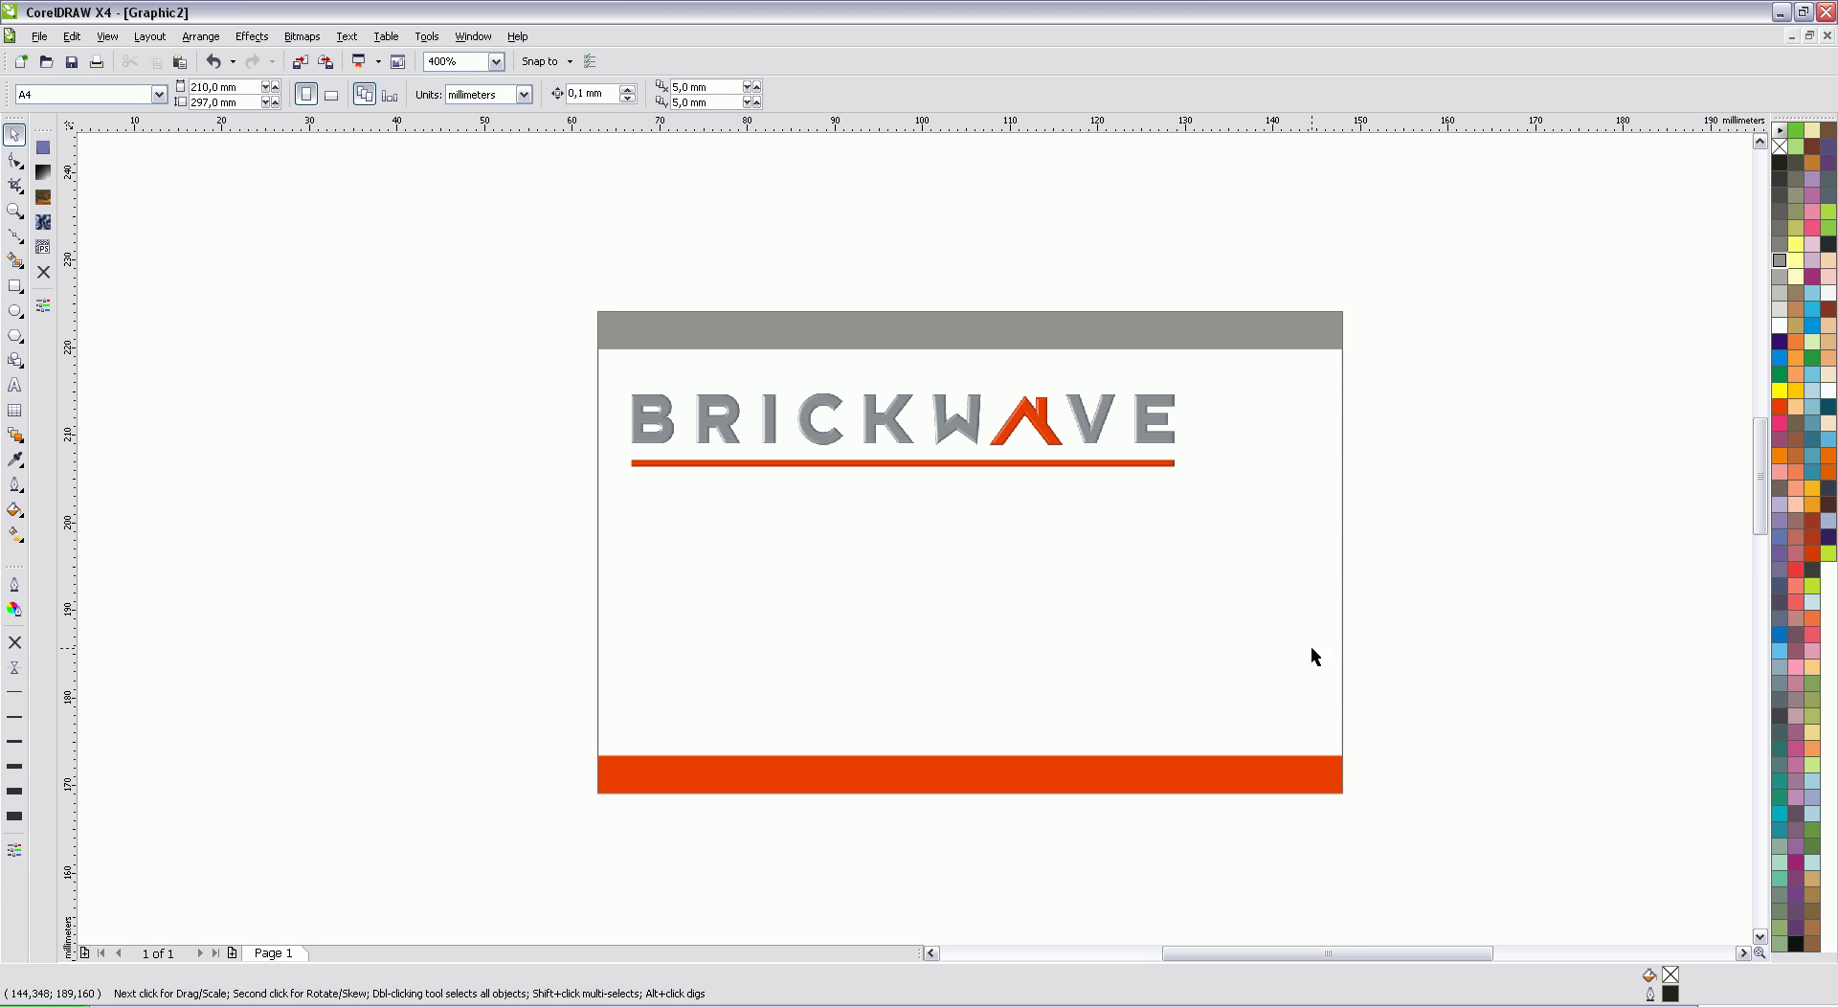
Step: Nudge the BRICKWAVE logo slightly up
click(723, 424)
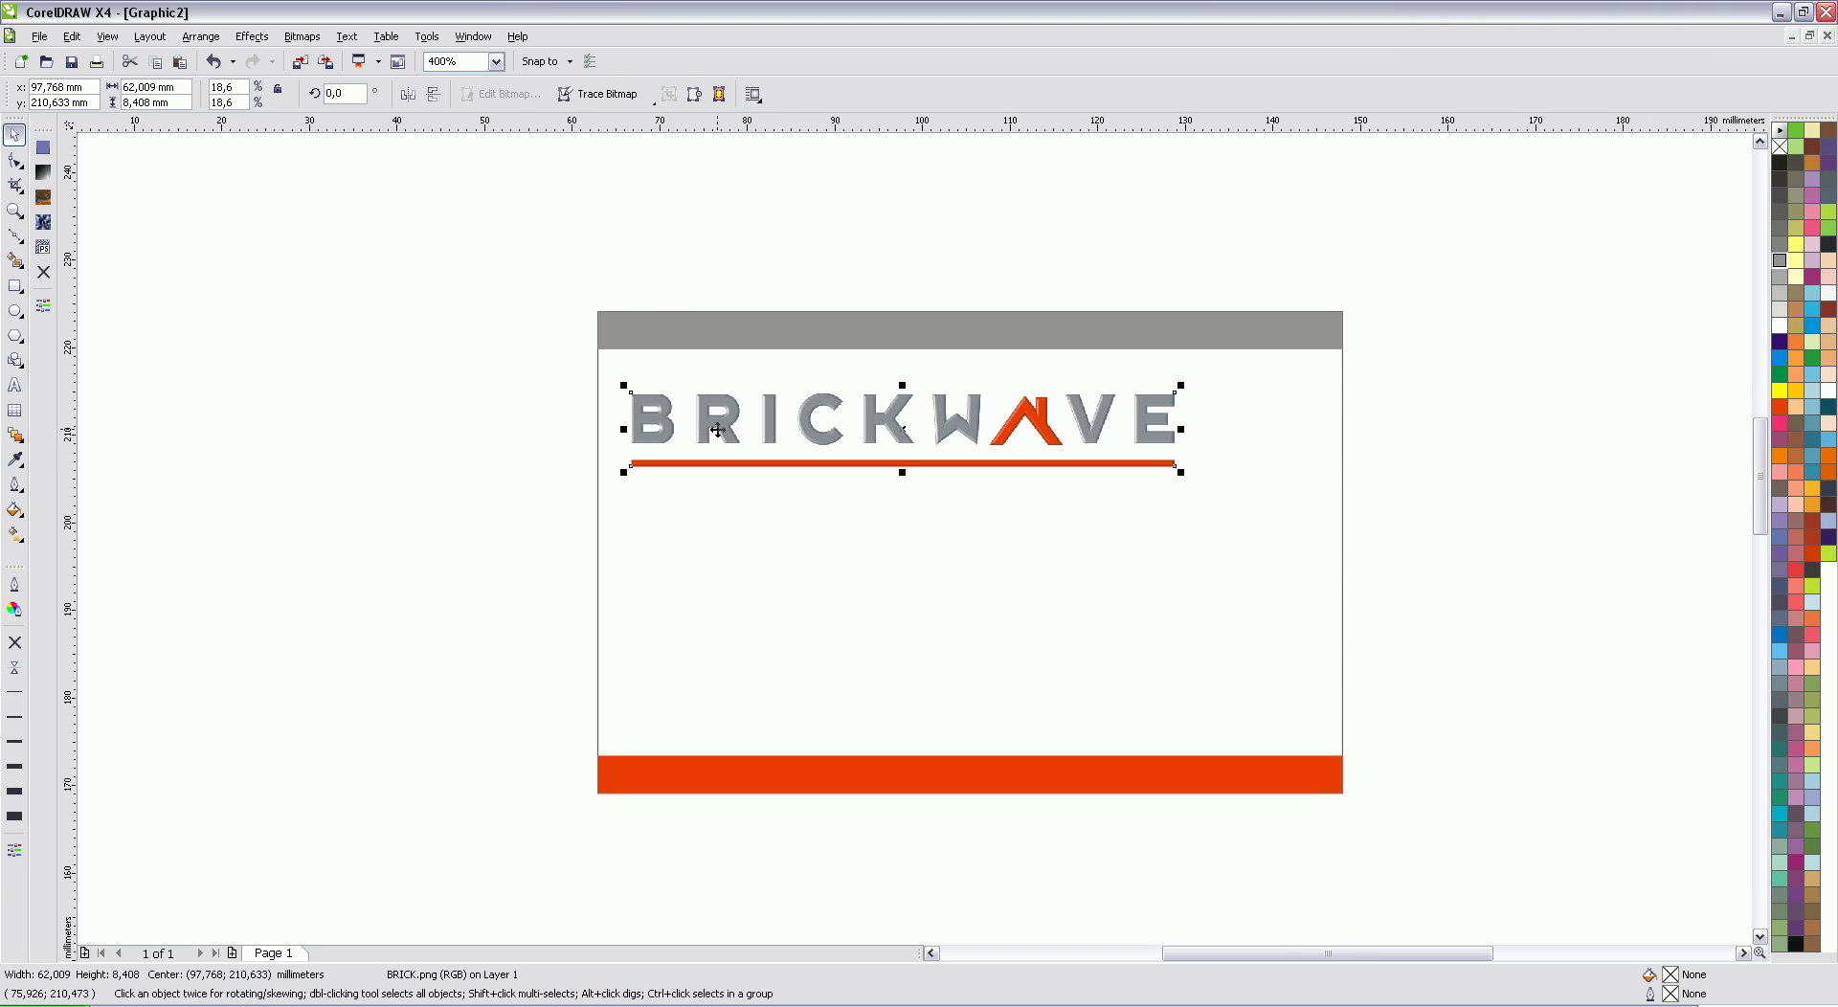
scroll(724, 426, up, 1)
drag(924, 534, 923, 521)
click(1218, 627)
Step: Type a placeholder name line, shrink it, move it right under the logo, and colour it 40% Black
scroll(1218, 627, down, 1)
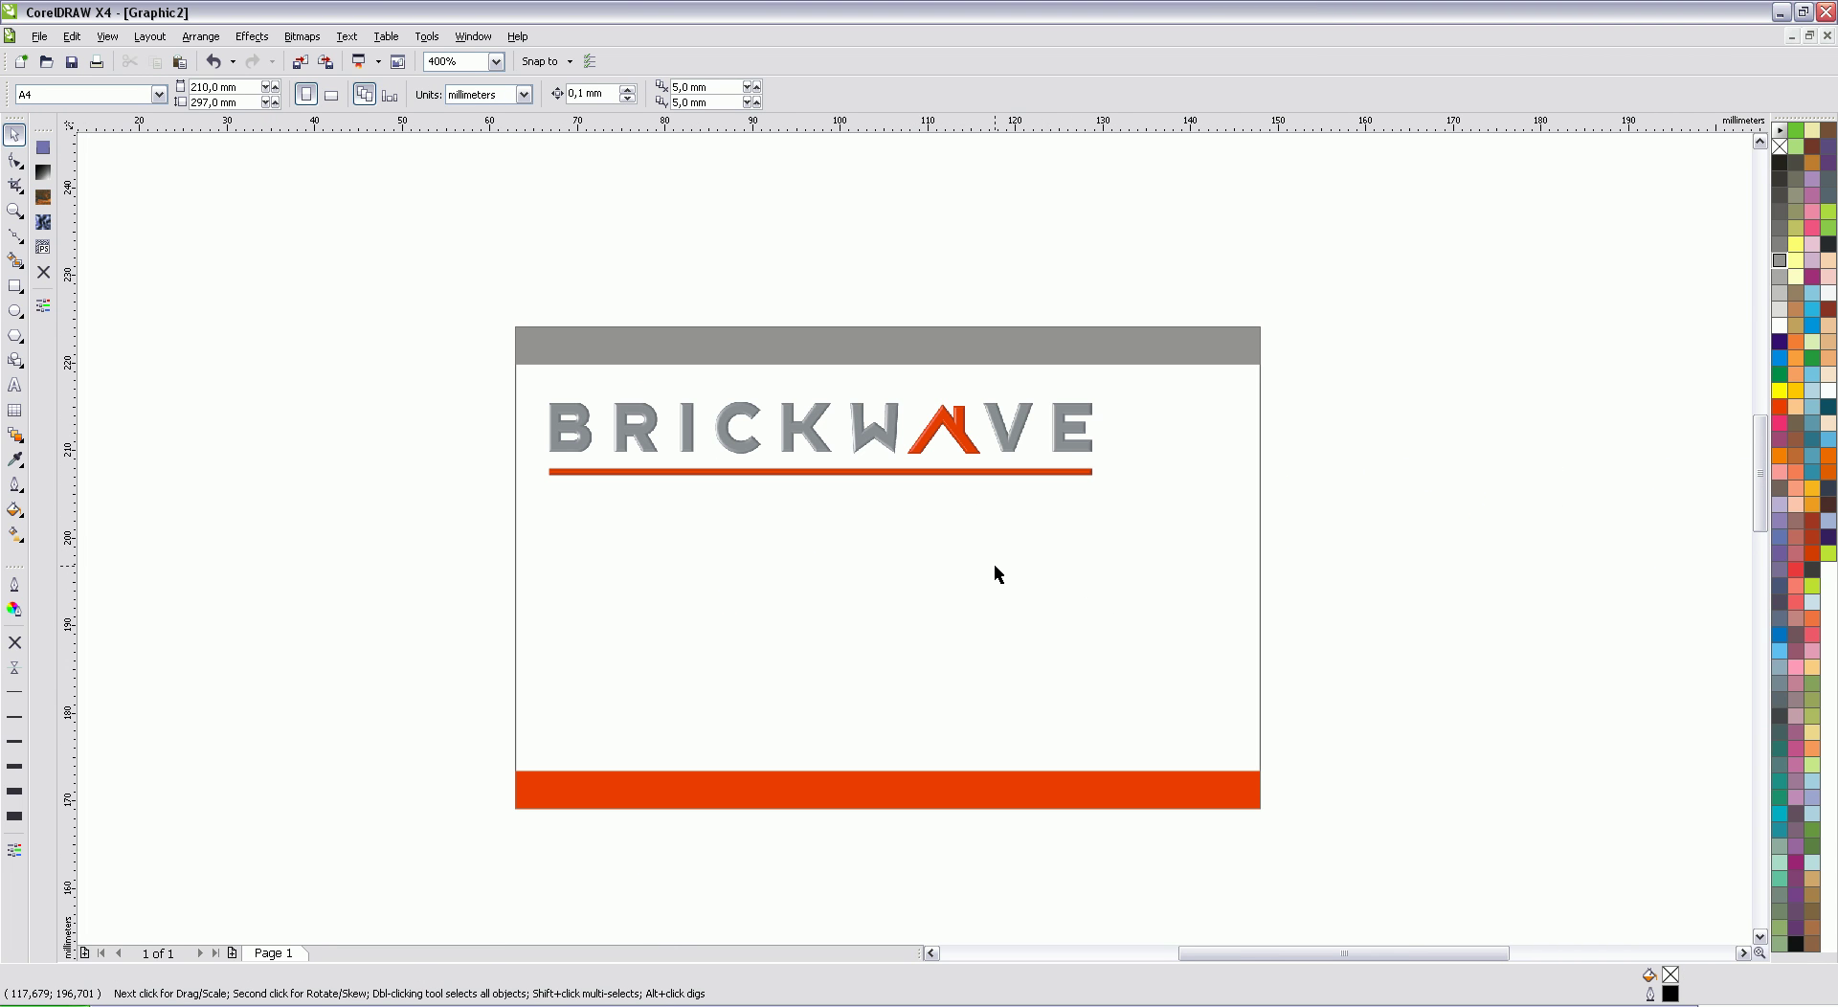
click(14, 385)
click(563, 617)
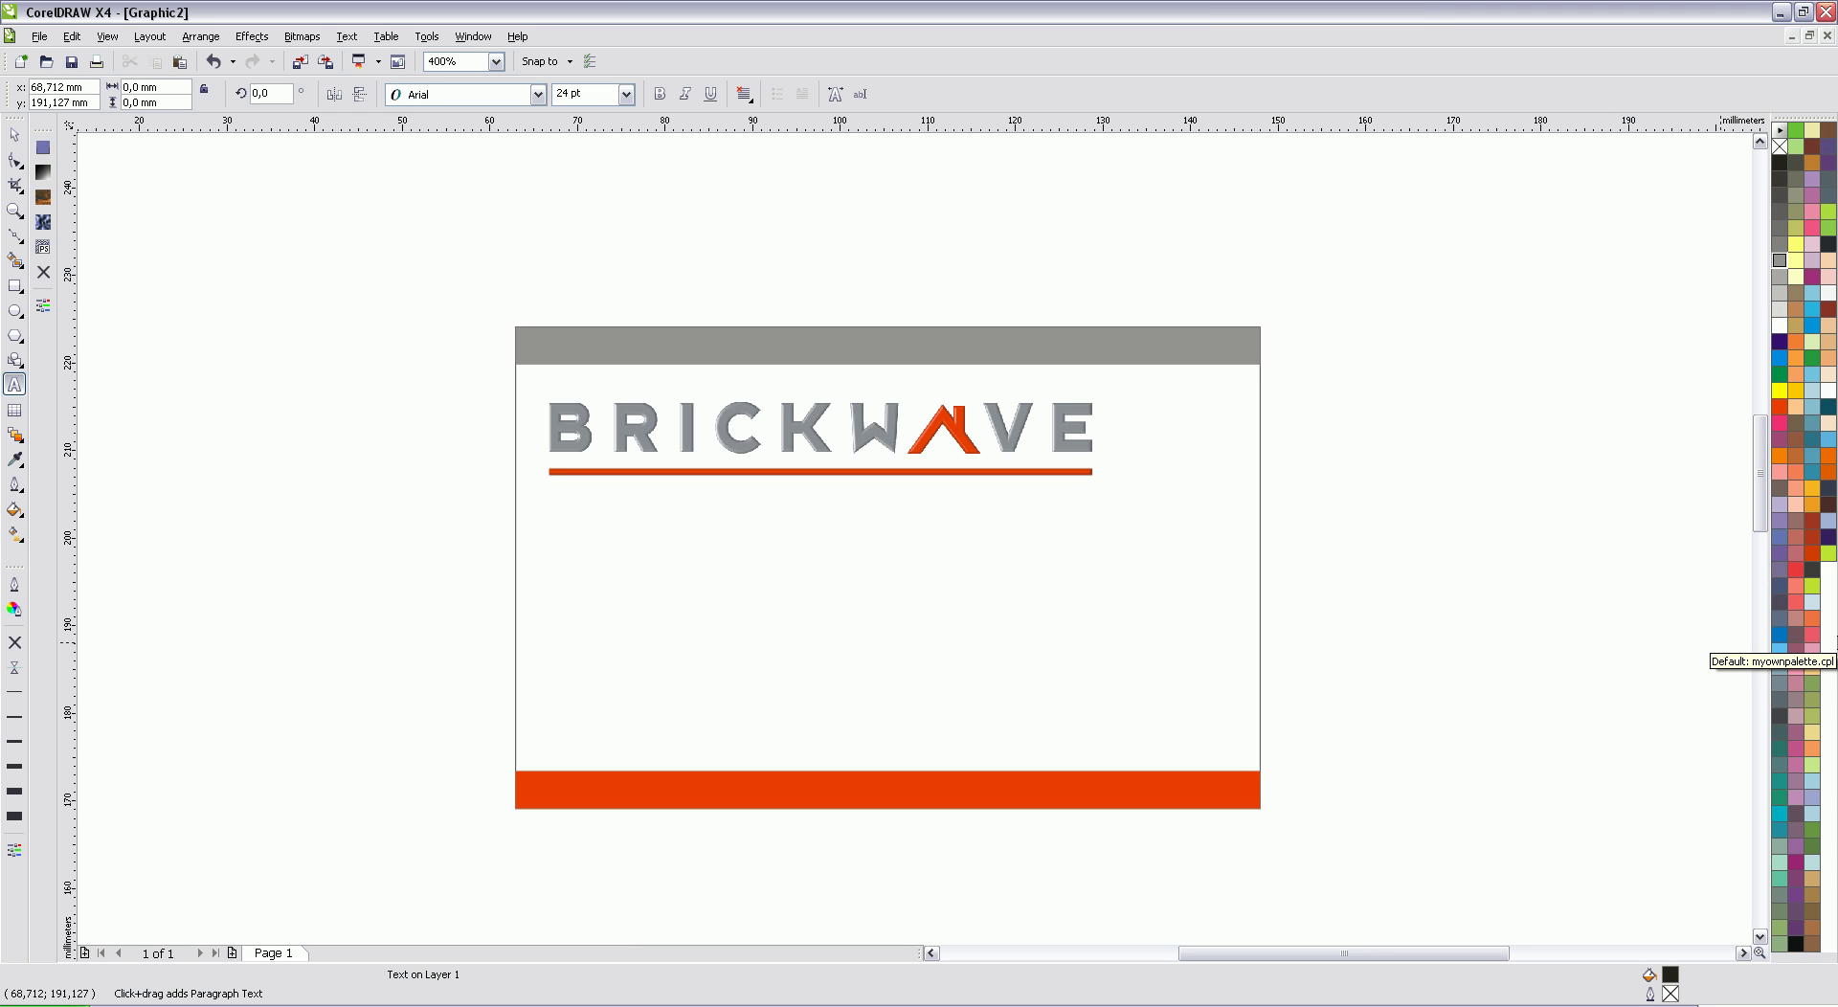
text(Name Last )
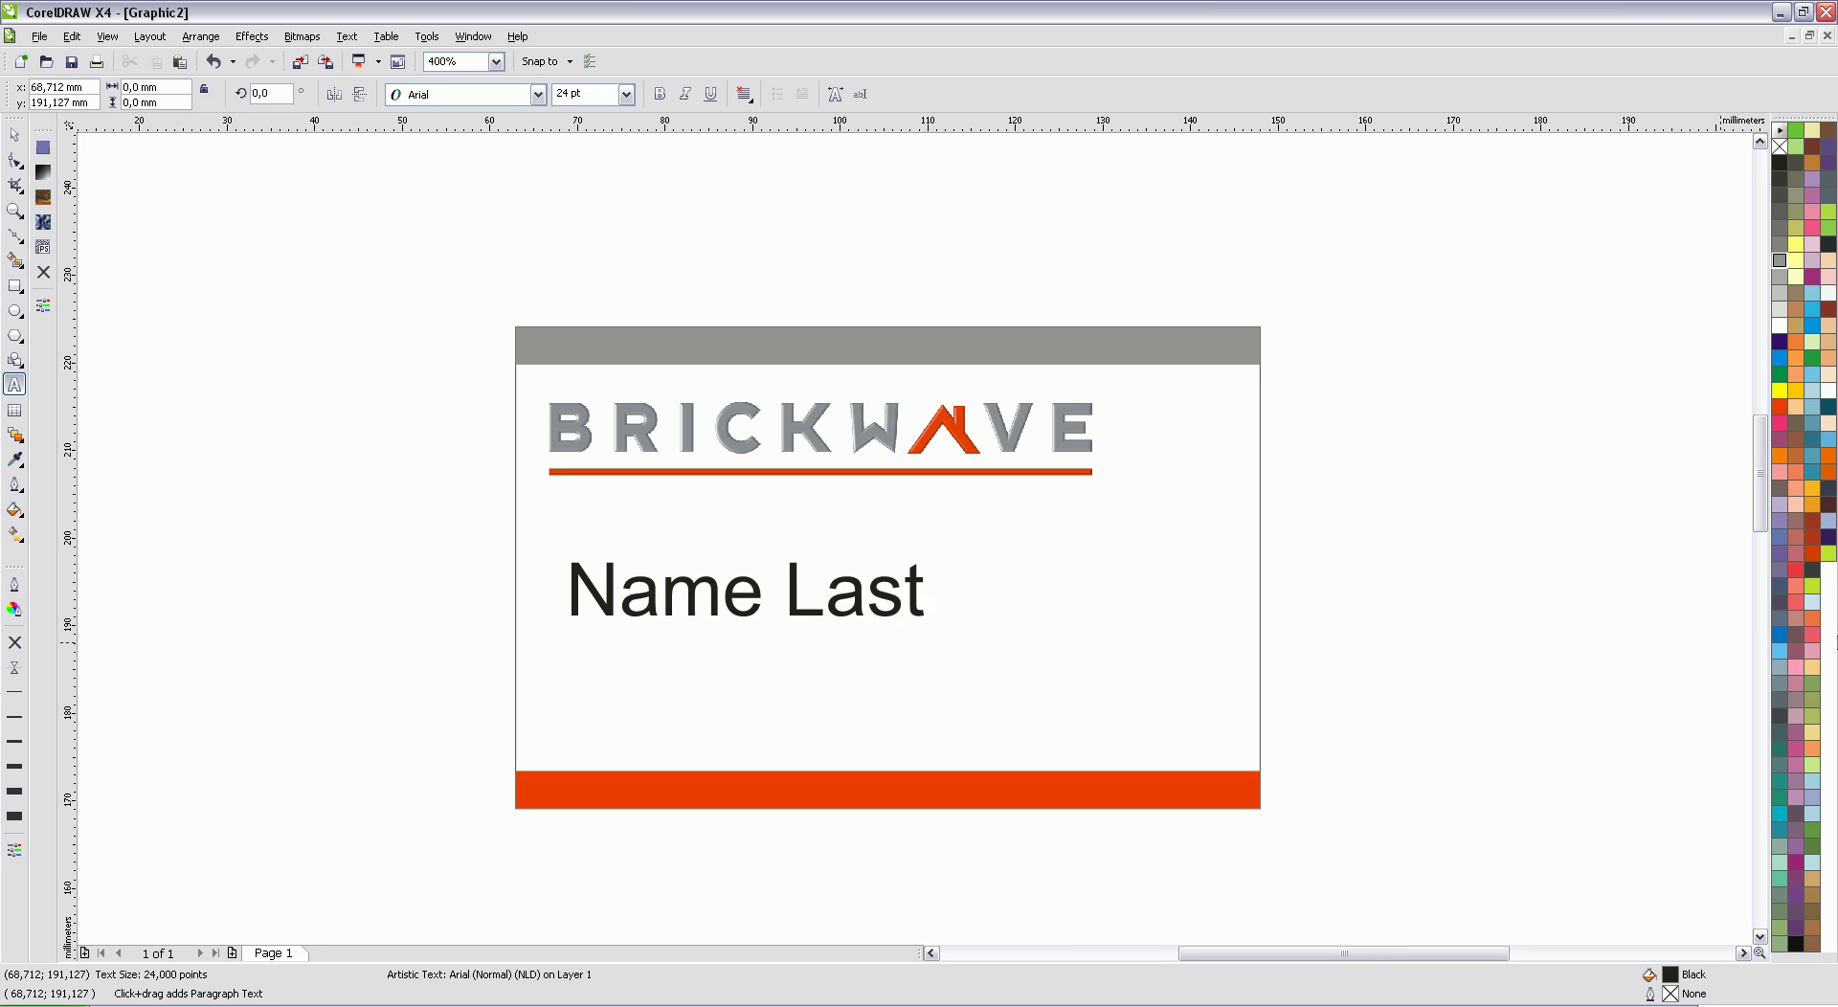
text(name)
click(13, 137)
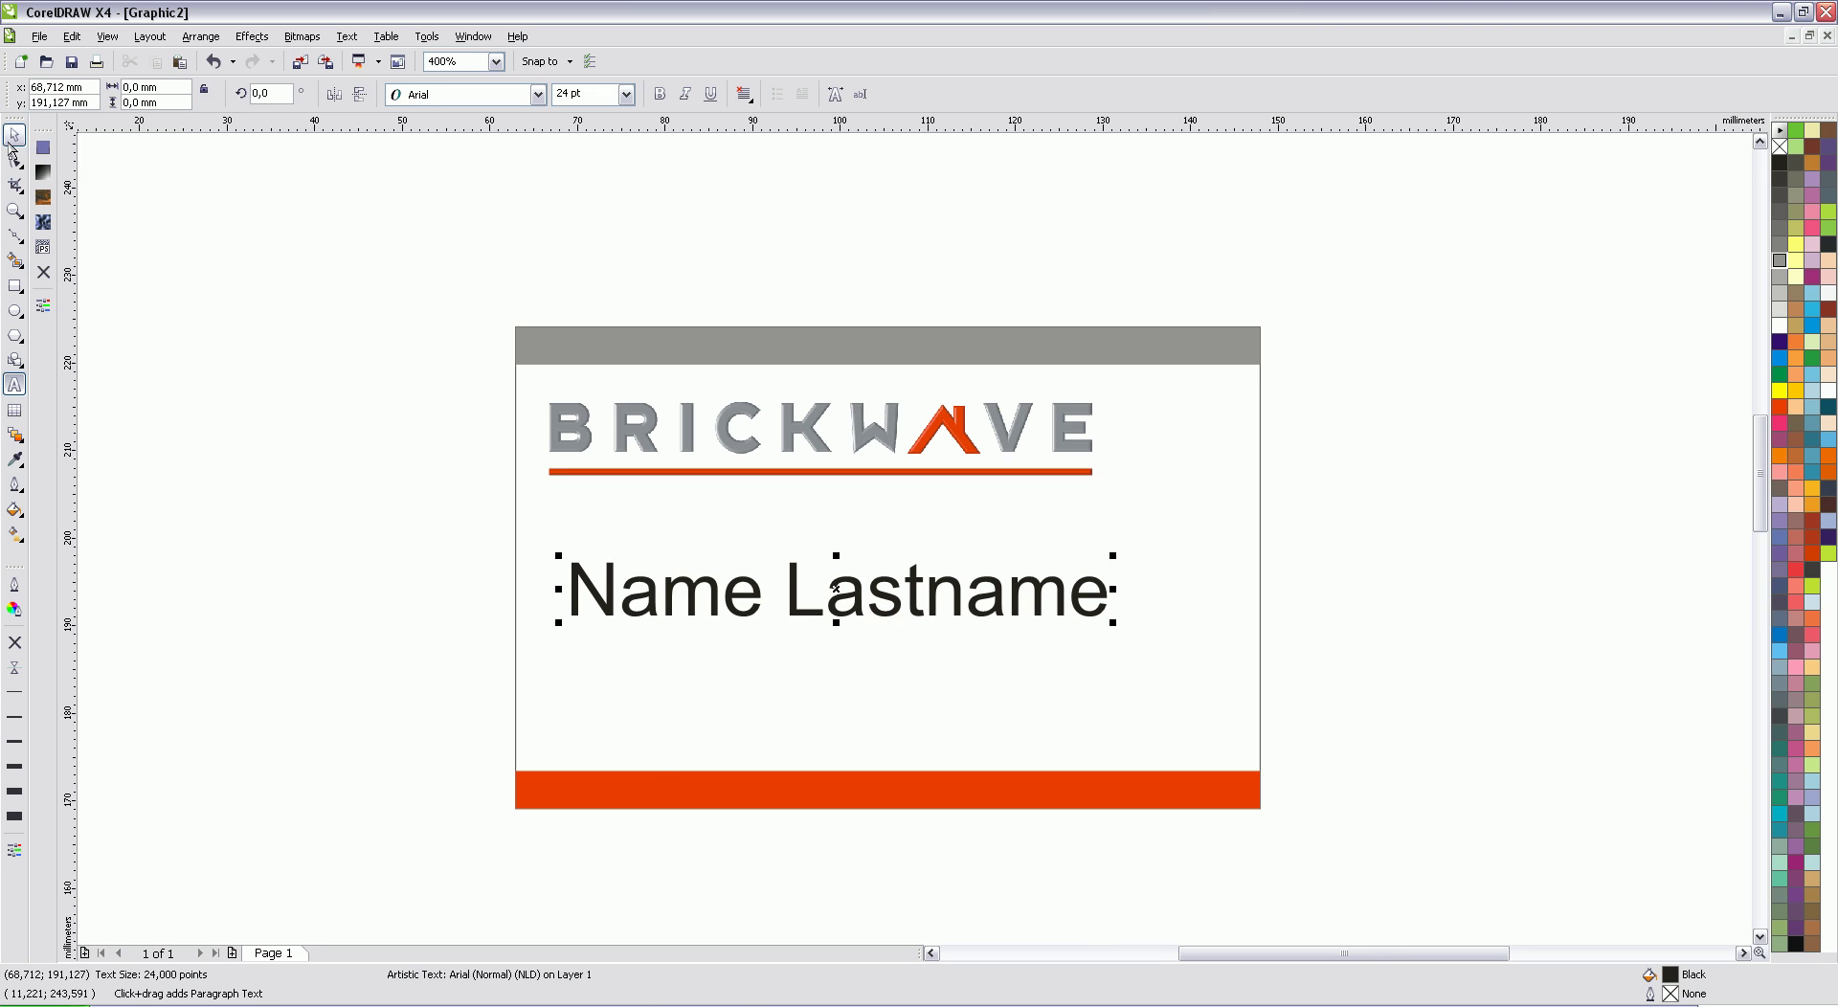
drag(558, 622, 705, 596)
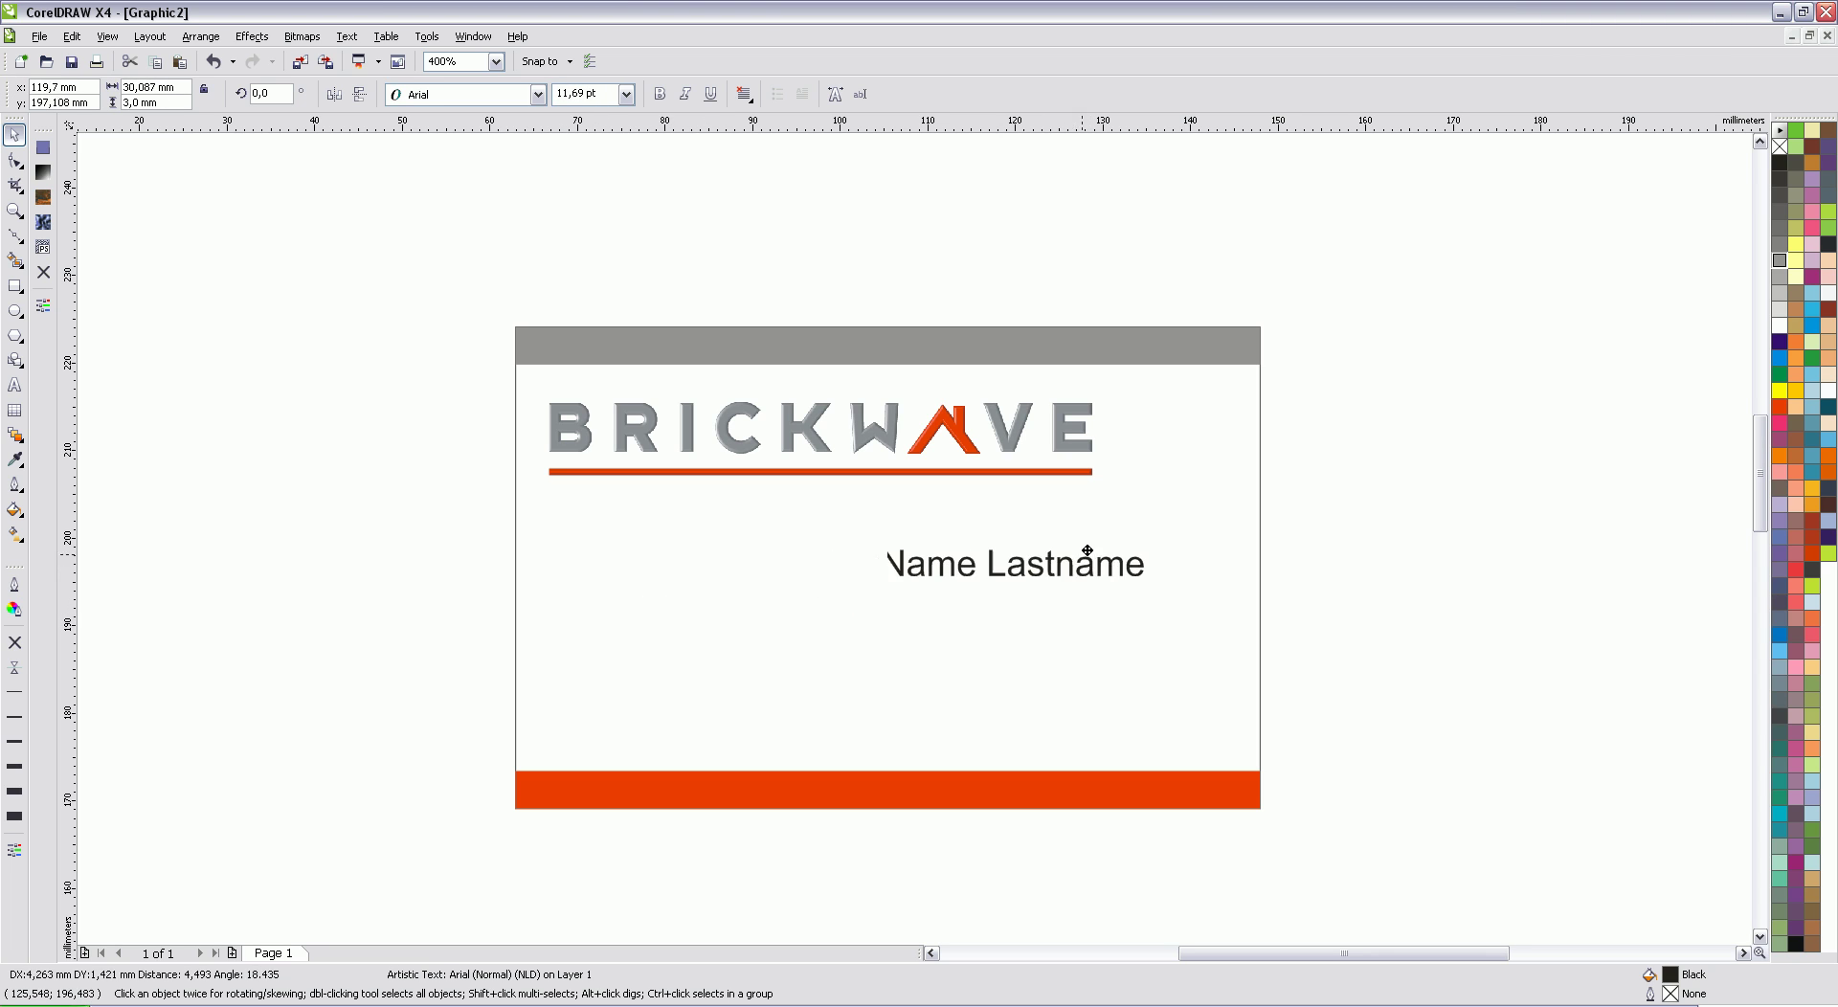
drag(1089, 547, 1150, 553)
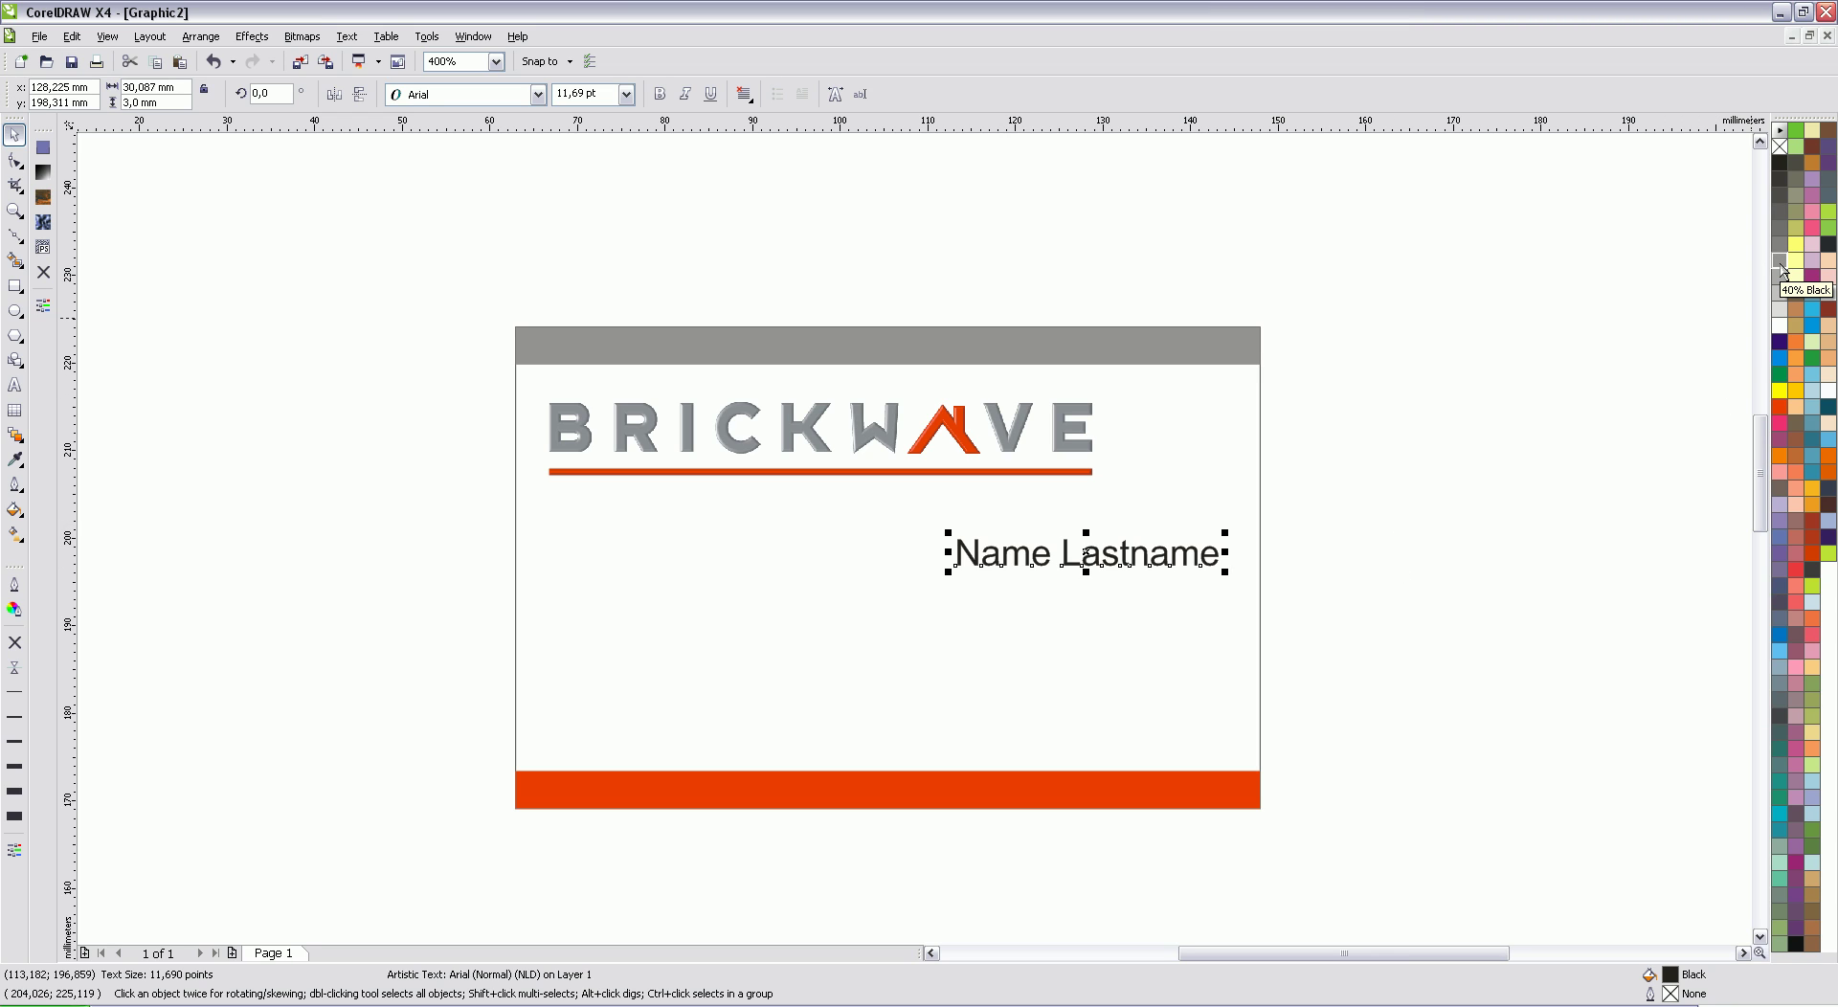
click(1780, 263)
click(1405, 435)
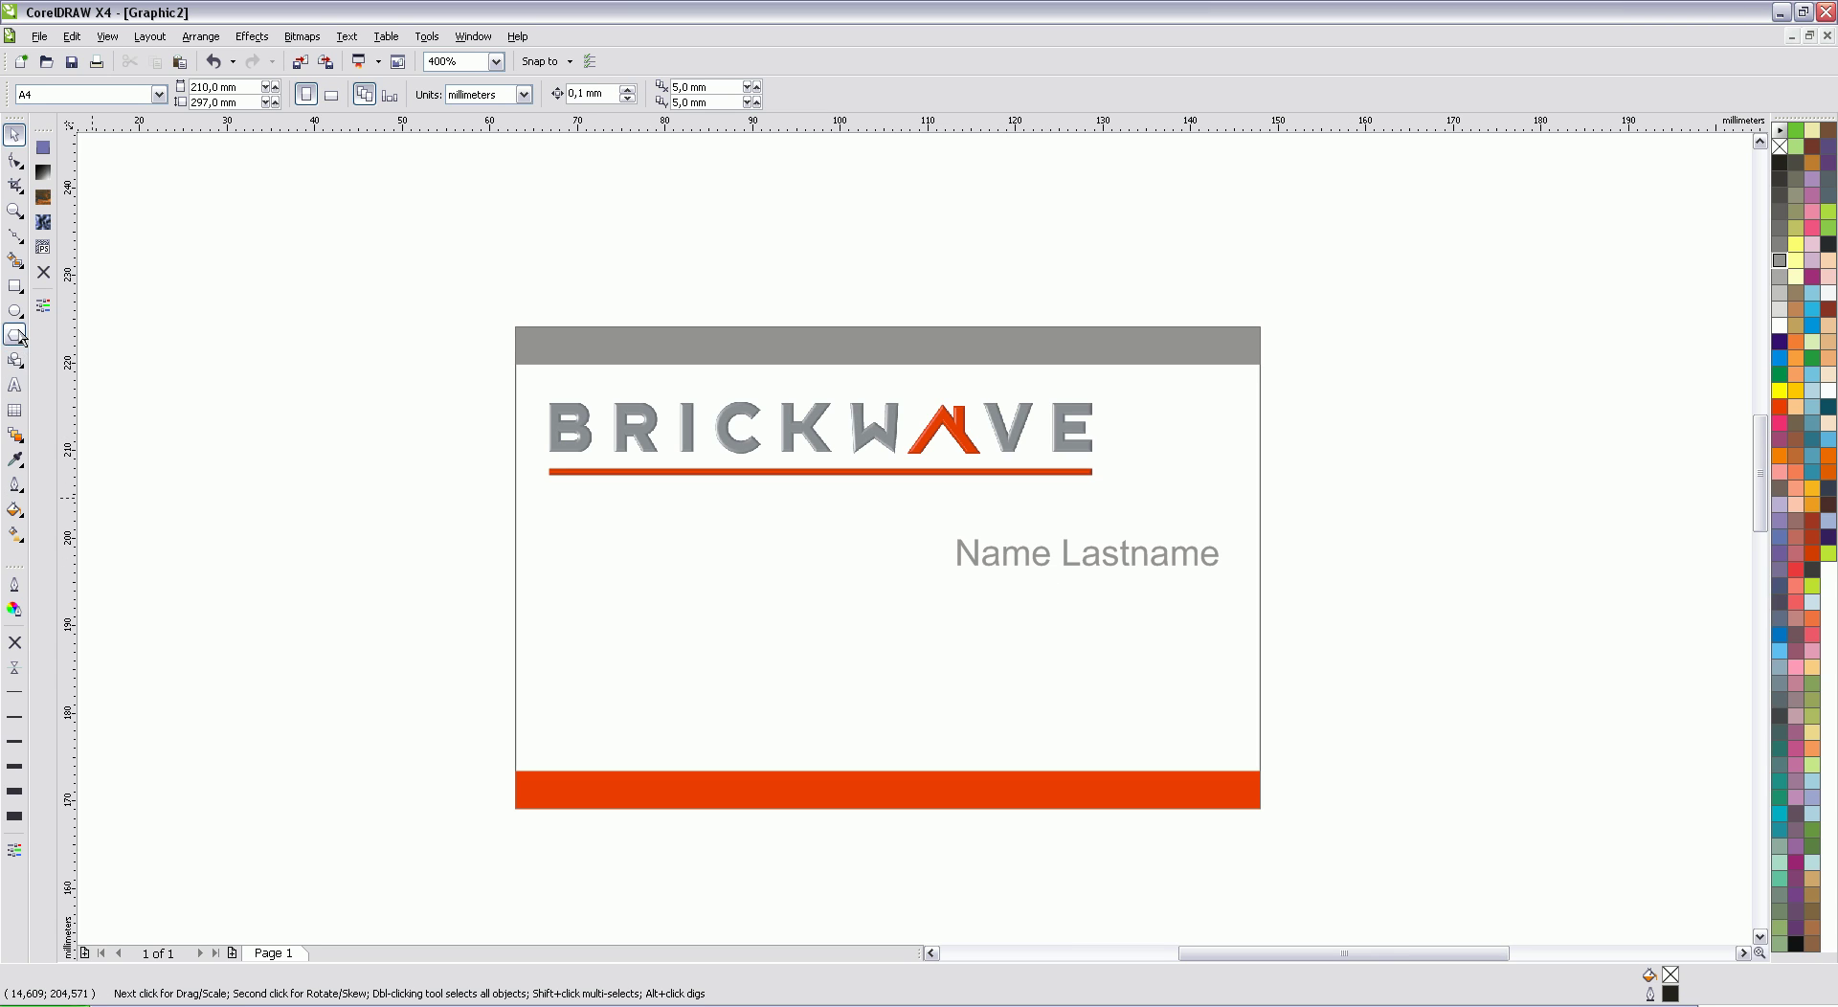
Step: Add a street-address line at the card's left, scaled down and coloured 40% Black
click(14, 385)
click(484, 601)
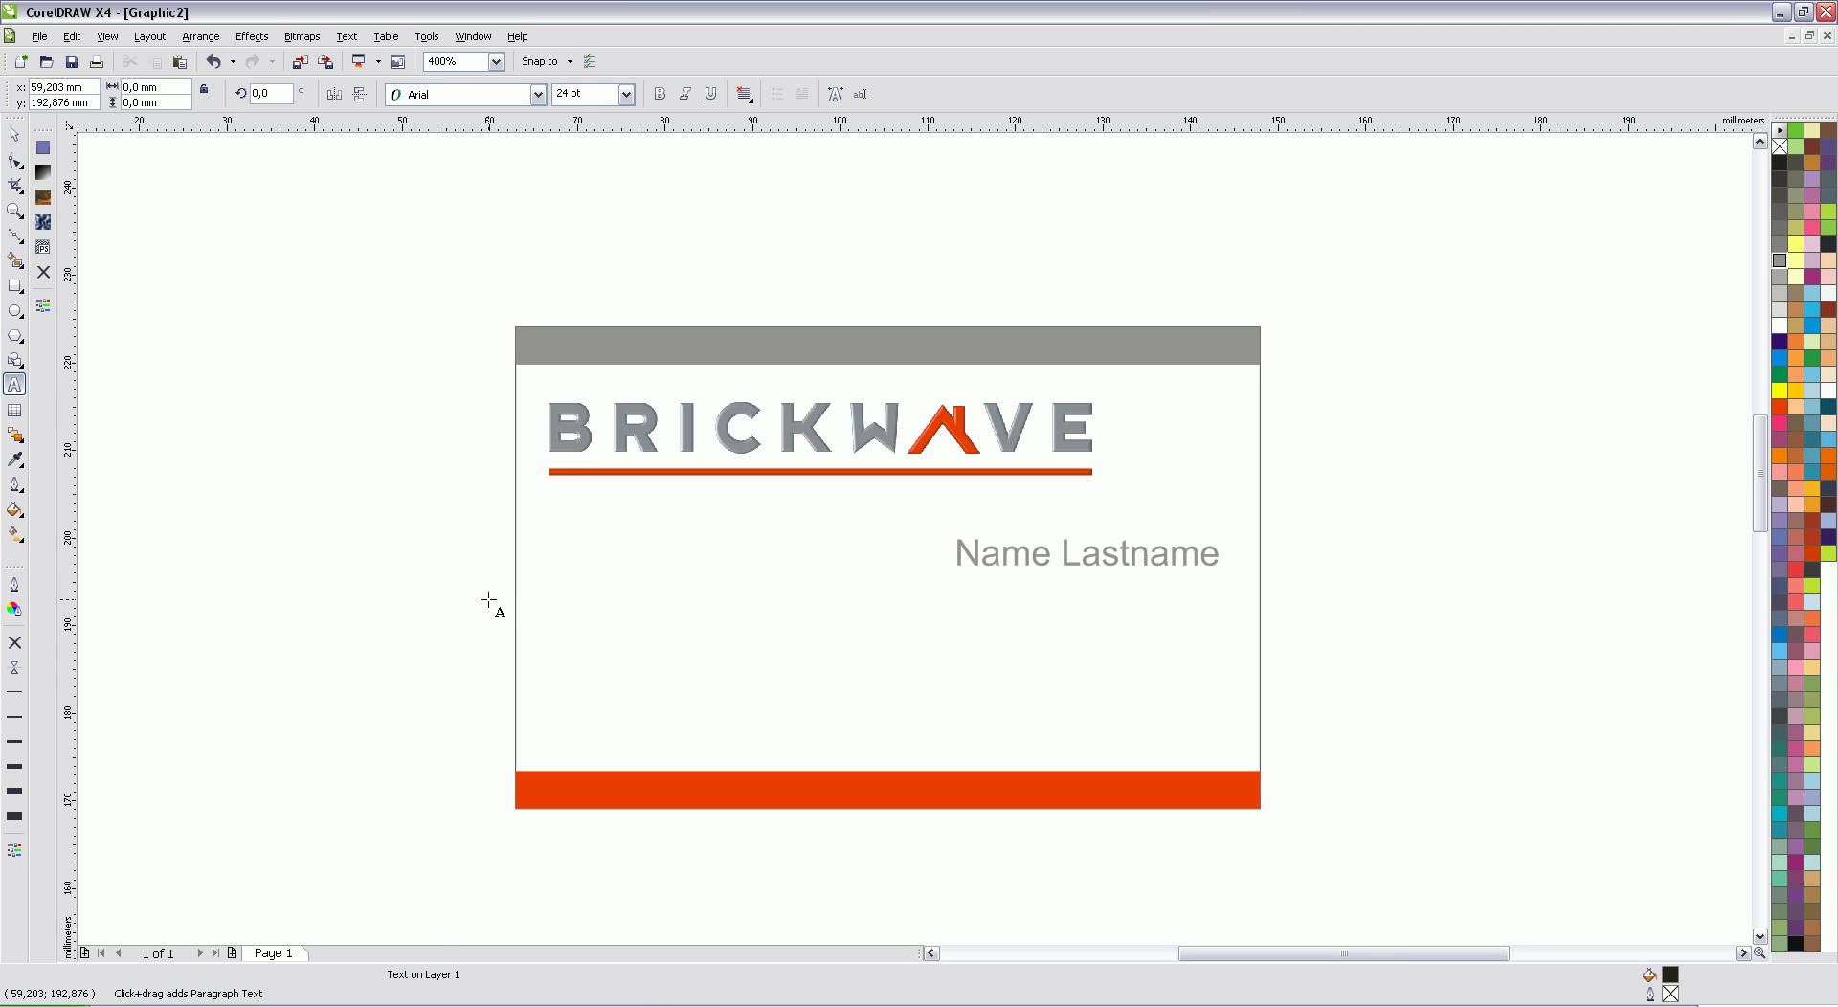
text(S)
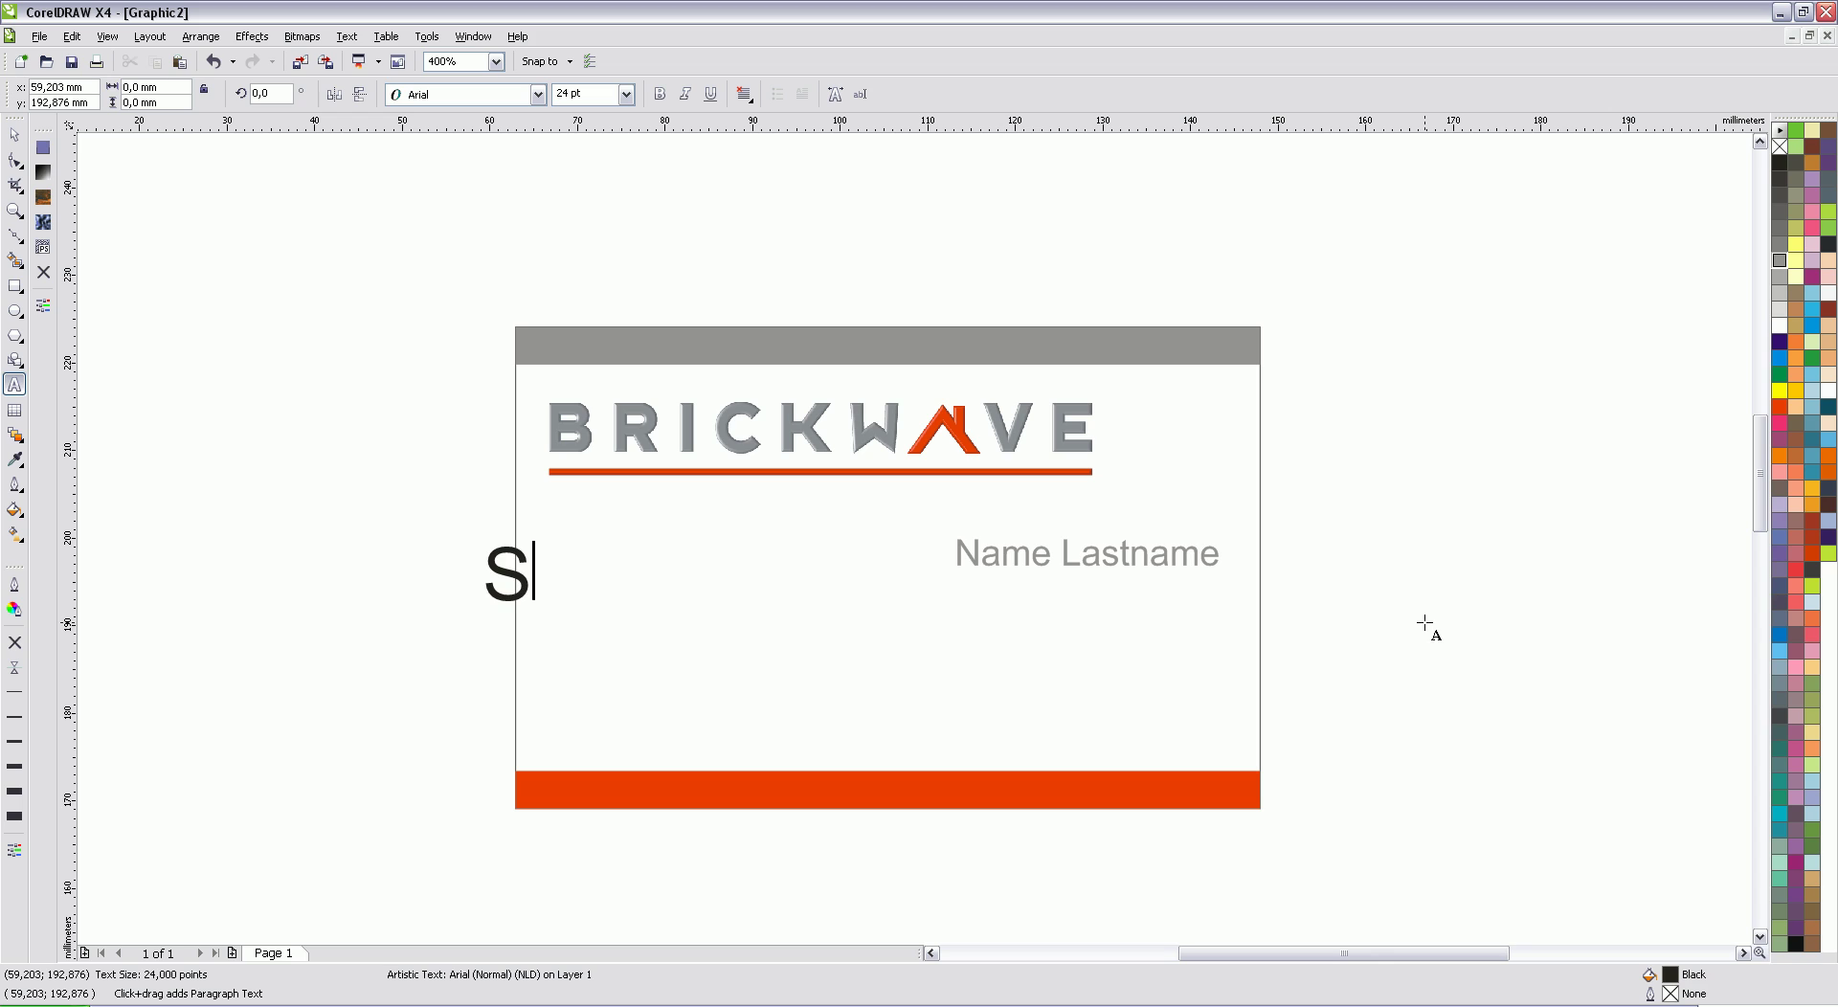
text(treetname 123)
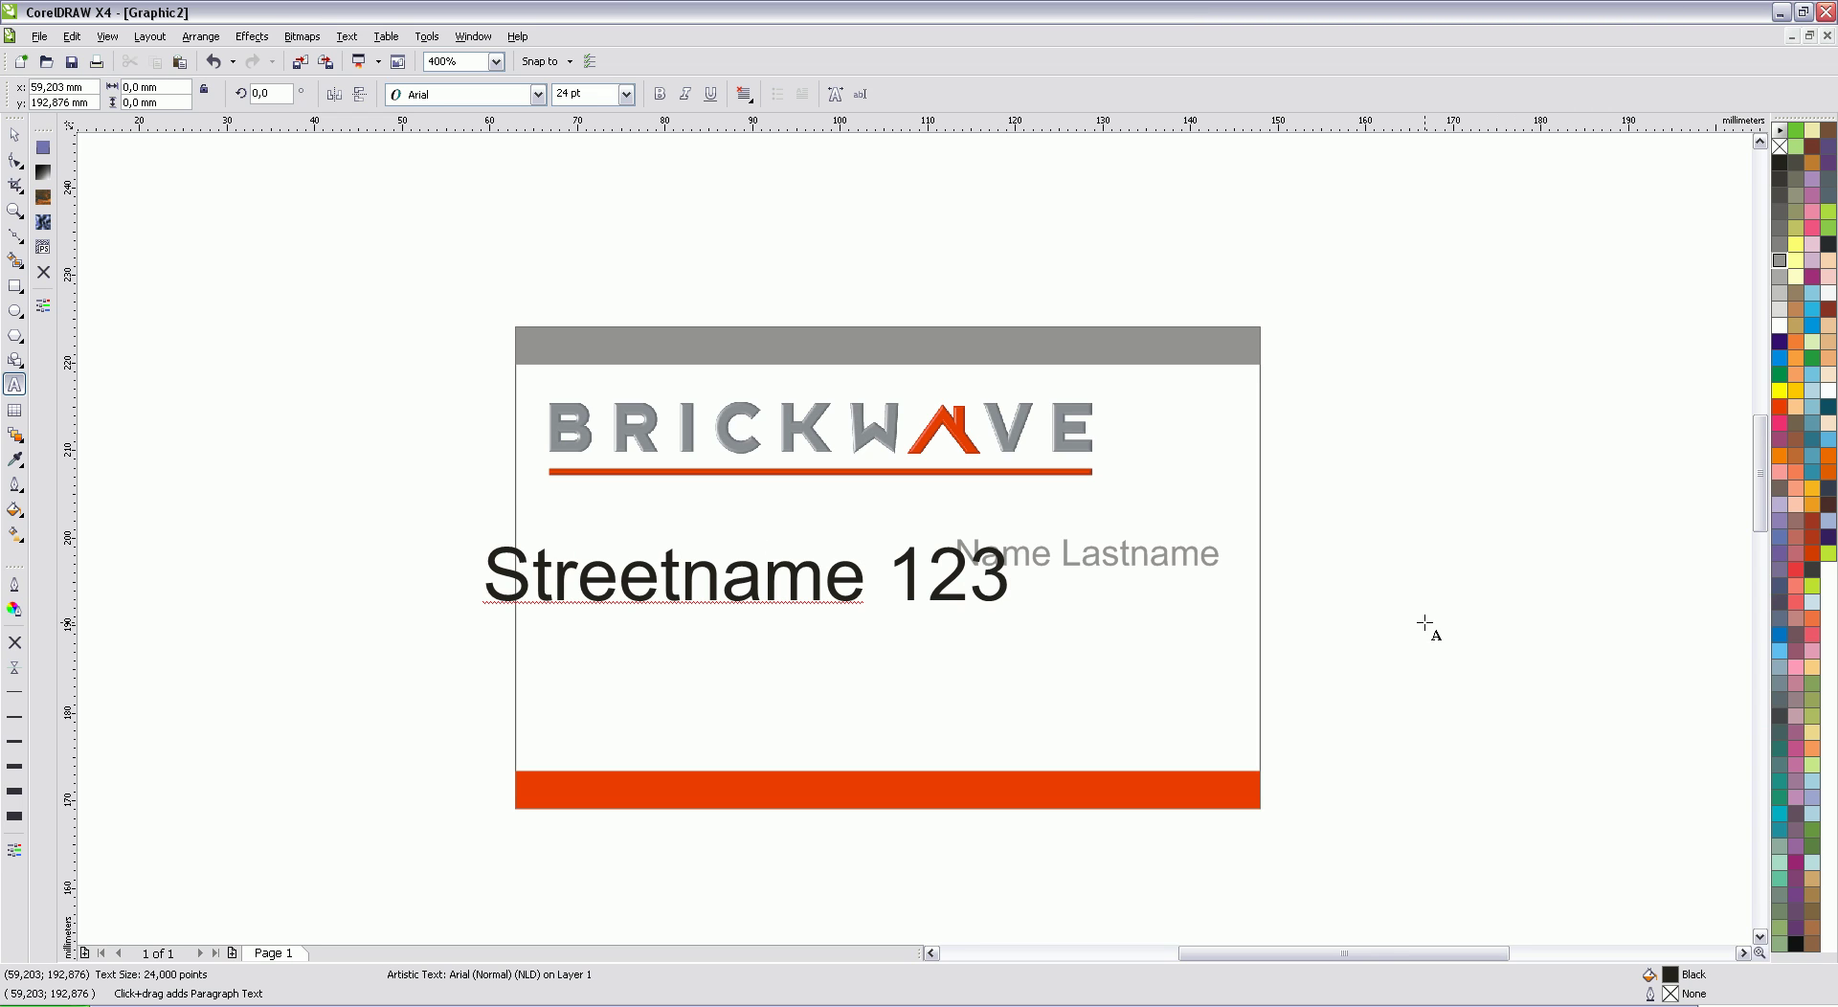
key(ctrl+space)
drag(488, 566, 552, 594)
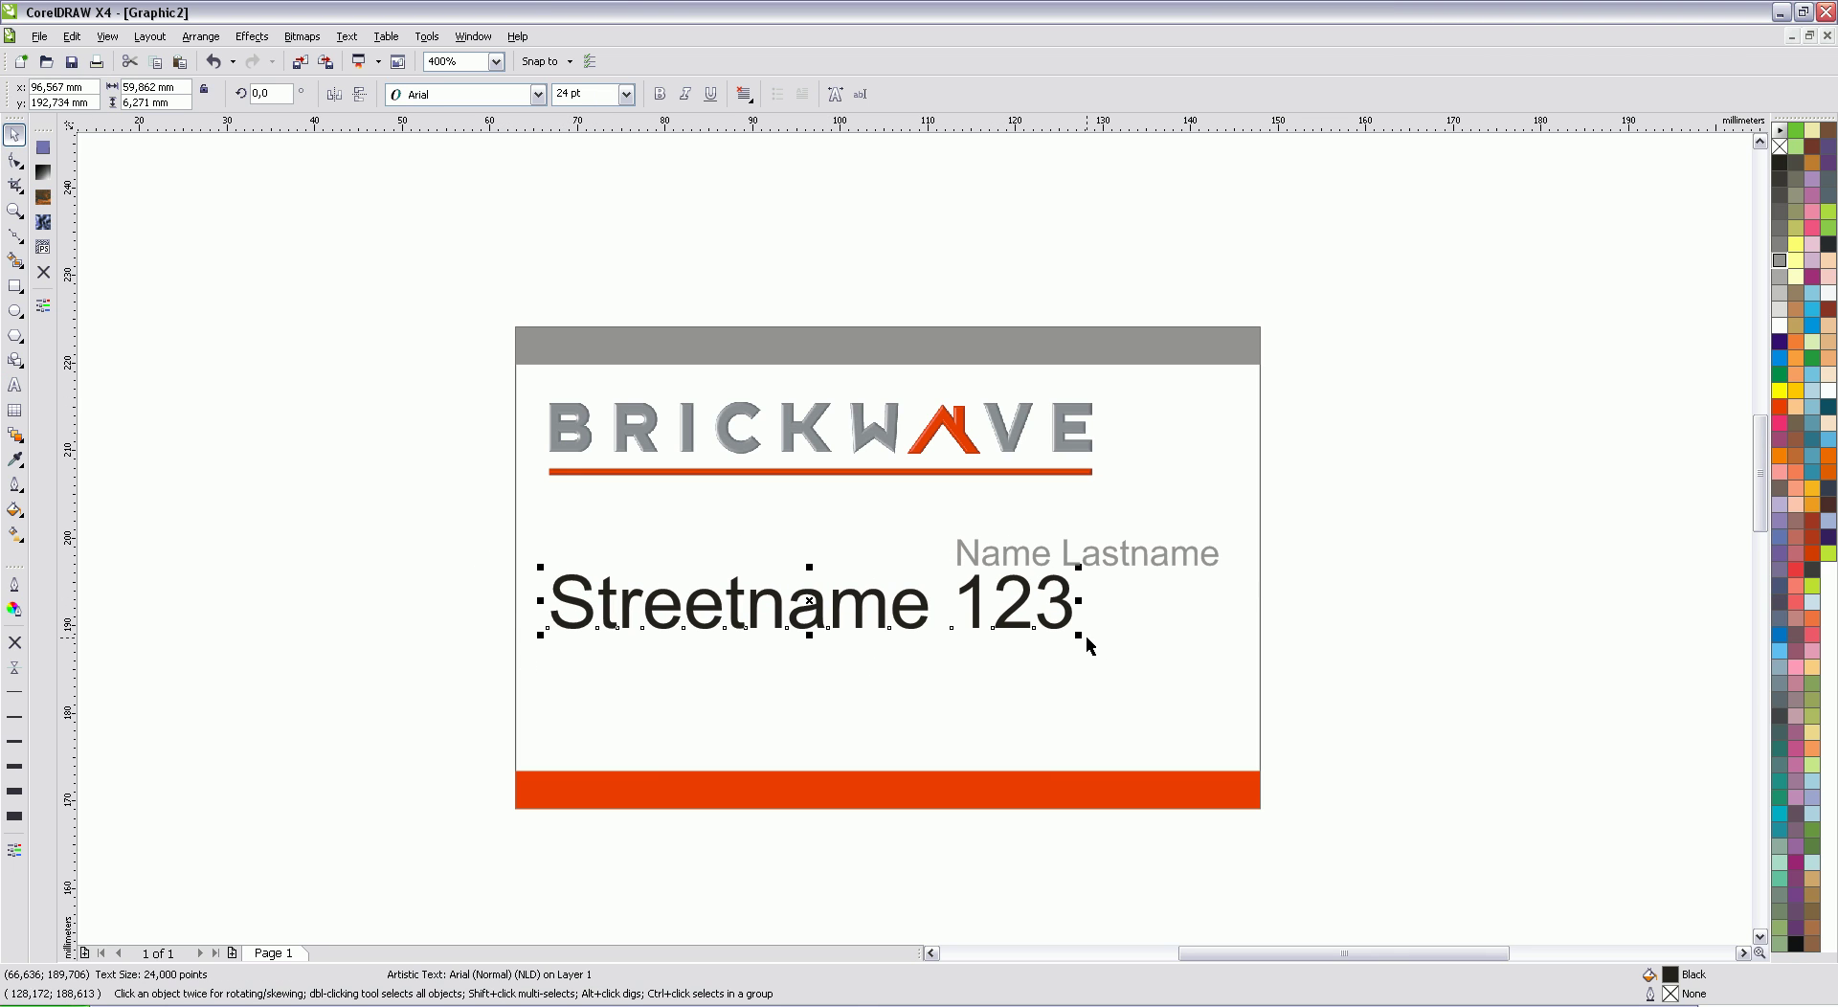
drag(1081, 637, 958, 606)
click(1782, 262)
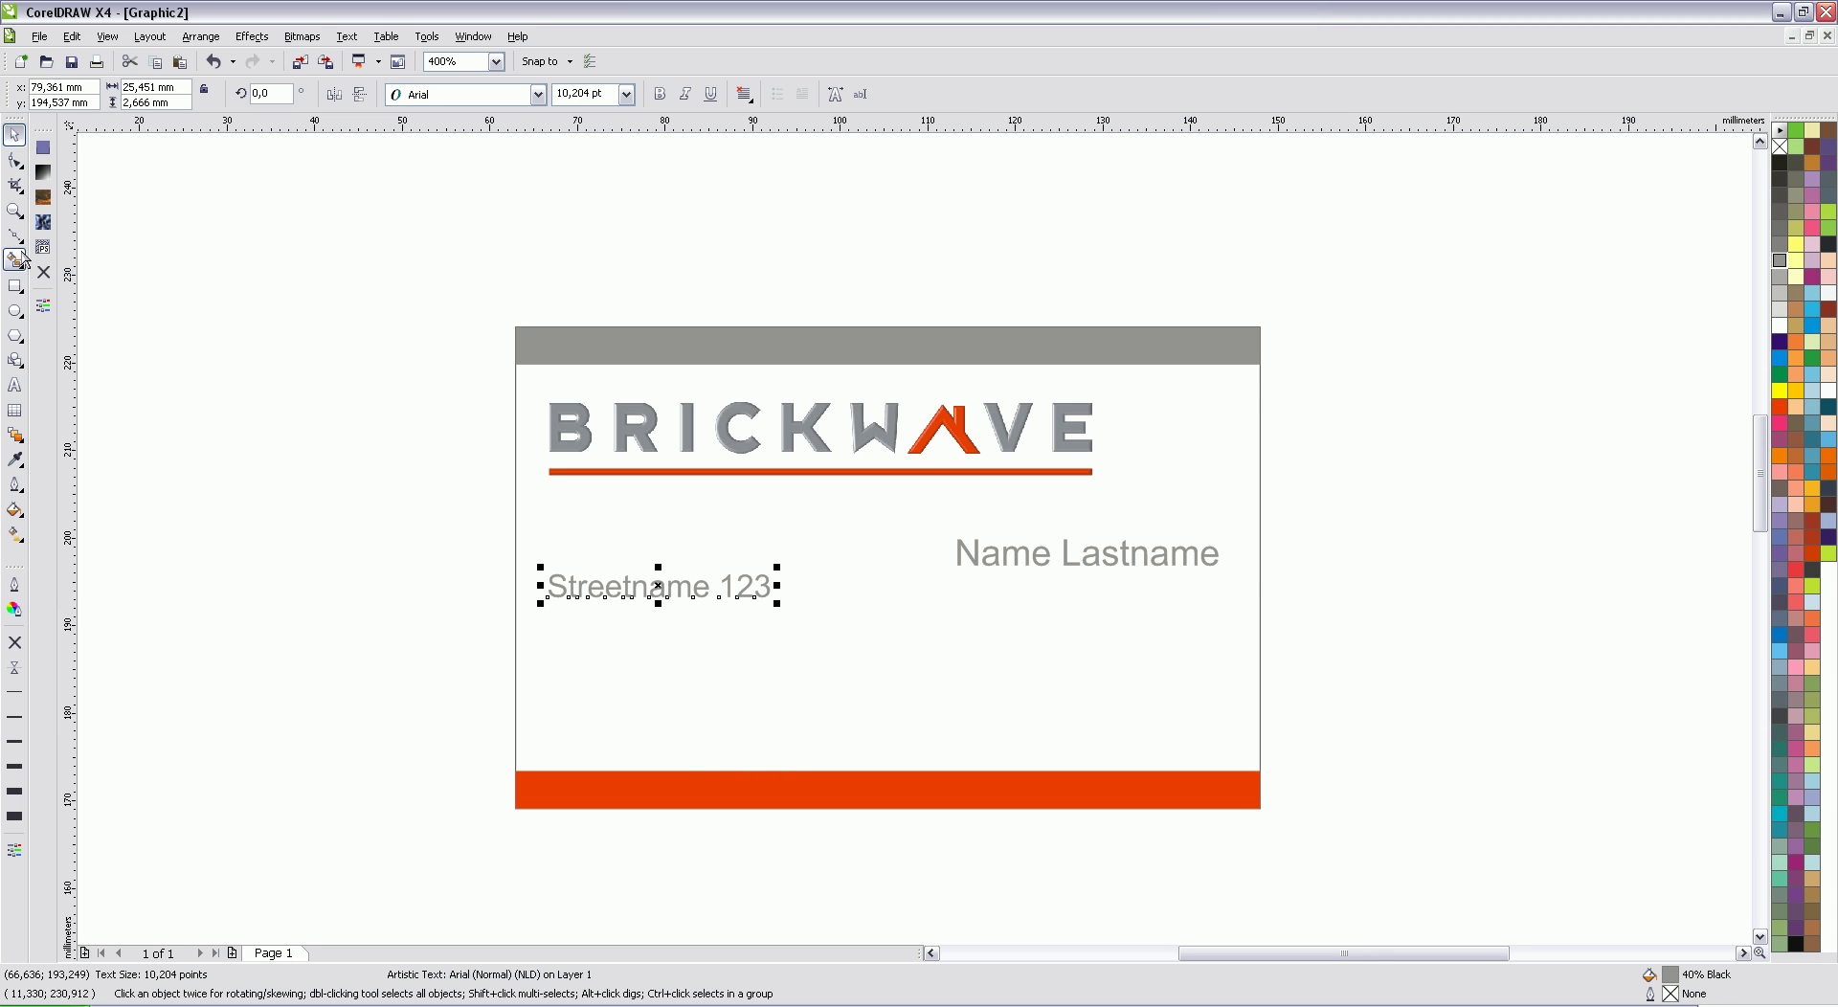
click(15, 385)
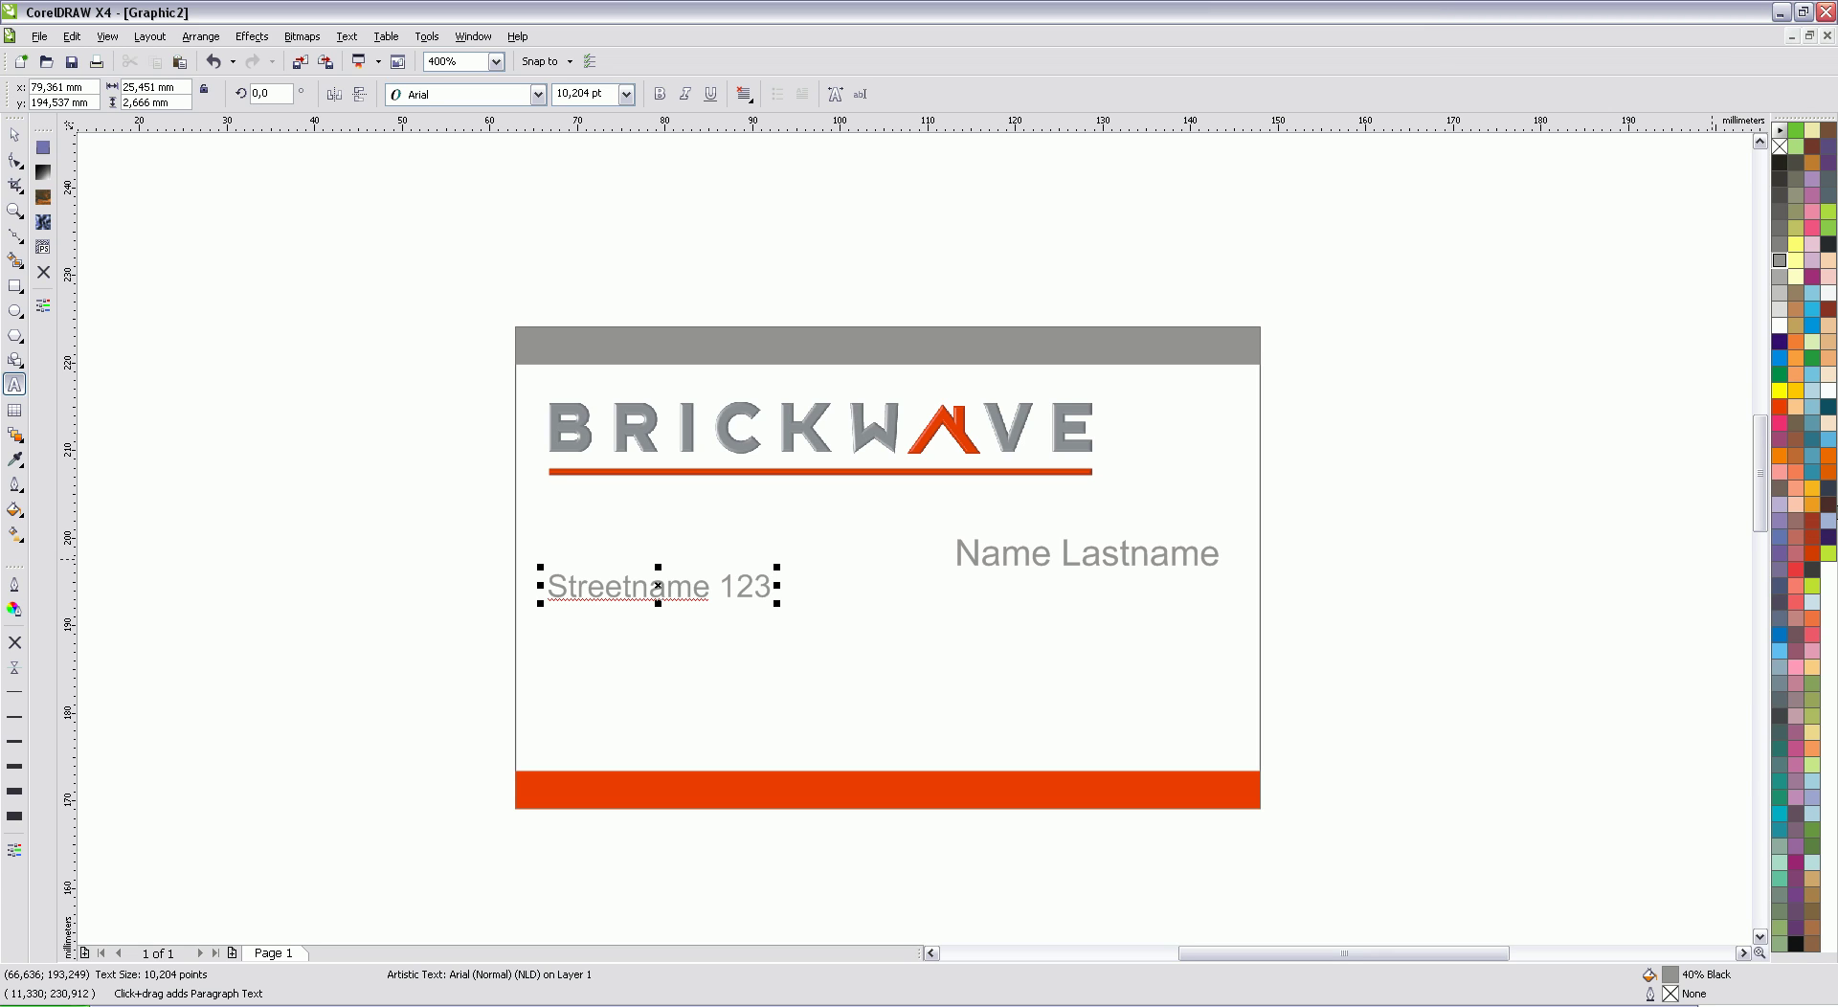
Step: Add the postcode-and-city line and the T. phone number line below the street line
key(Return)
text(1234 AA Amsterdam)
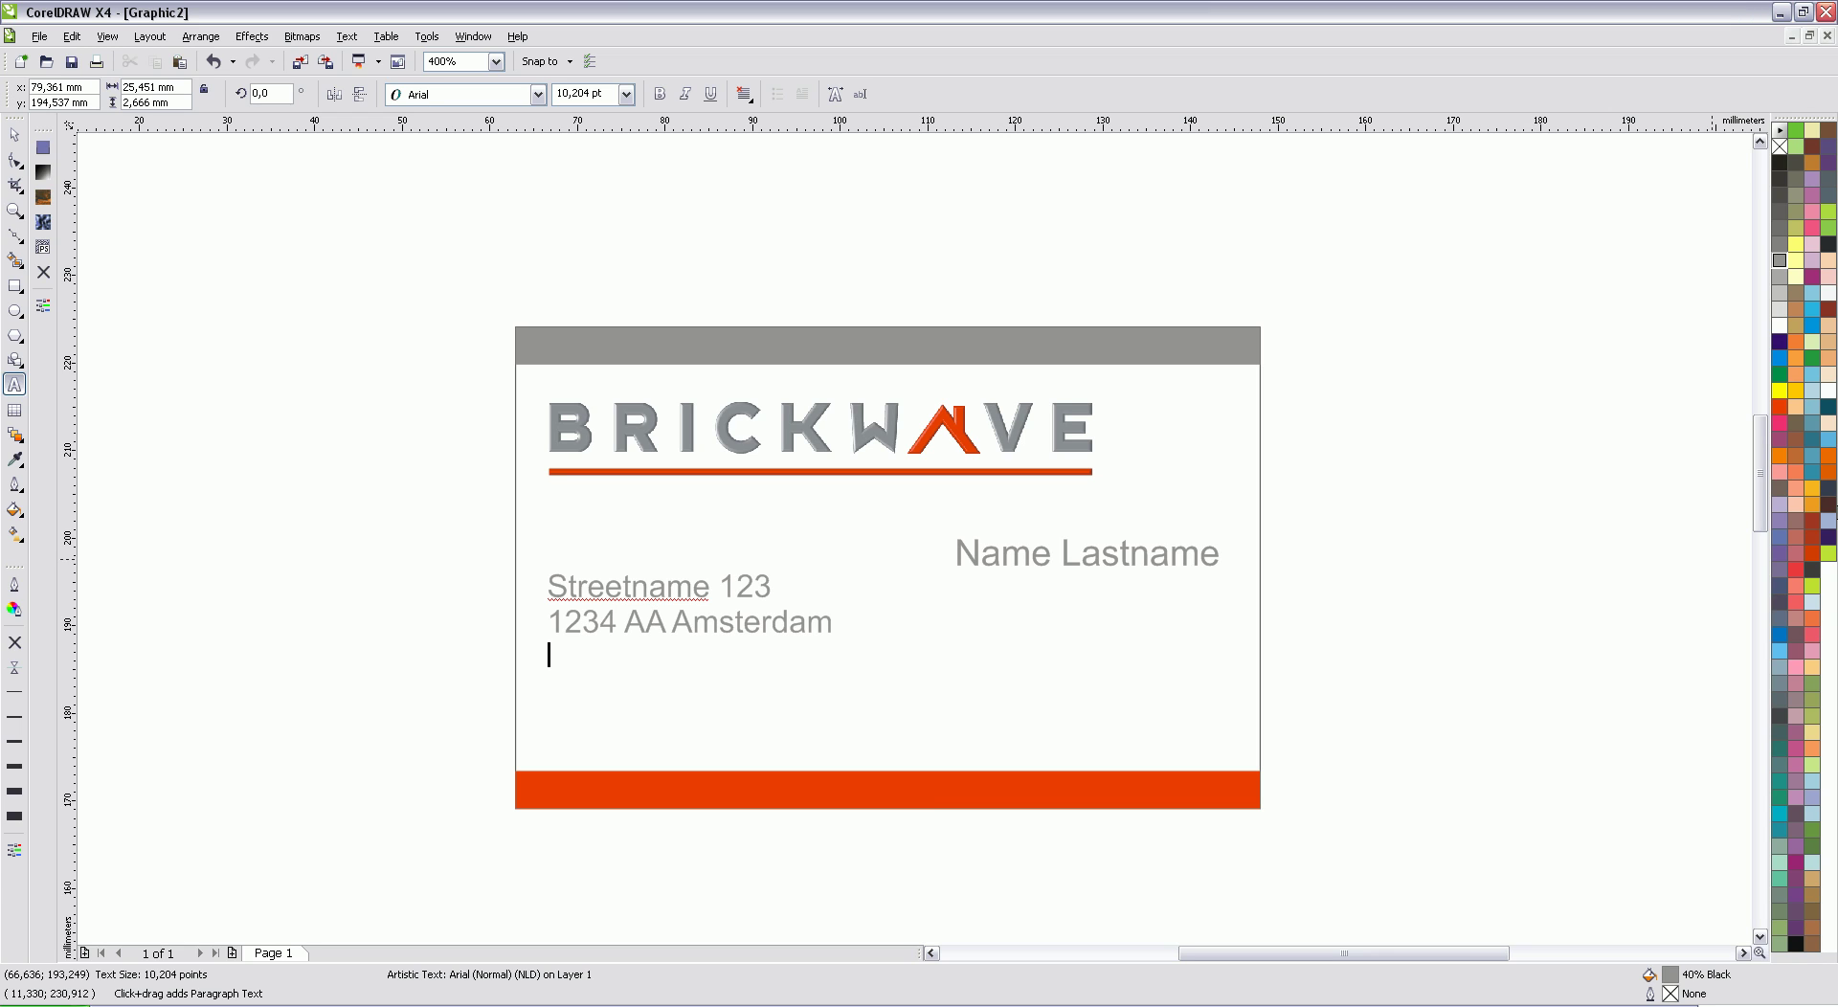
text(T.)
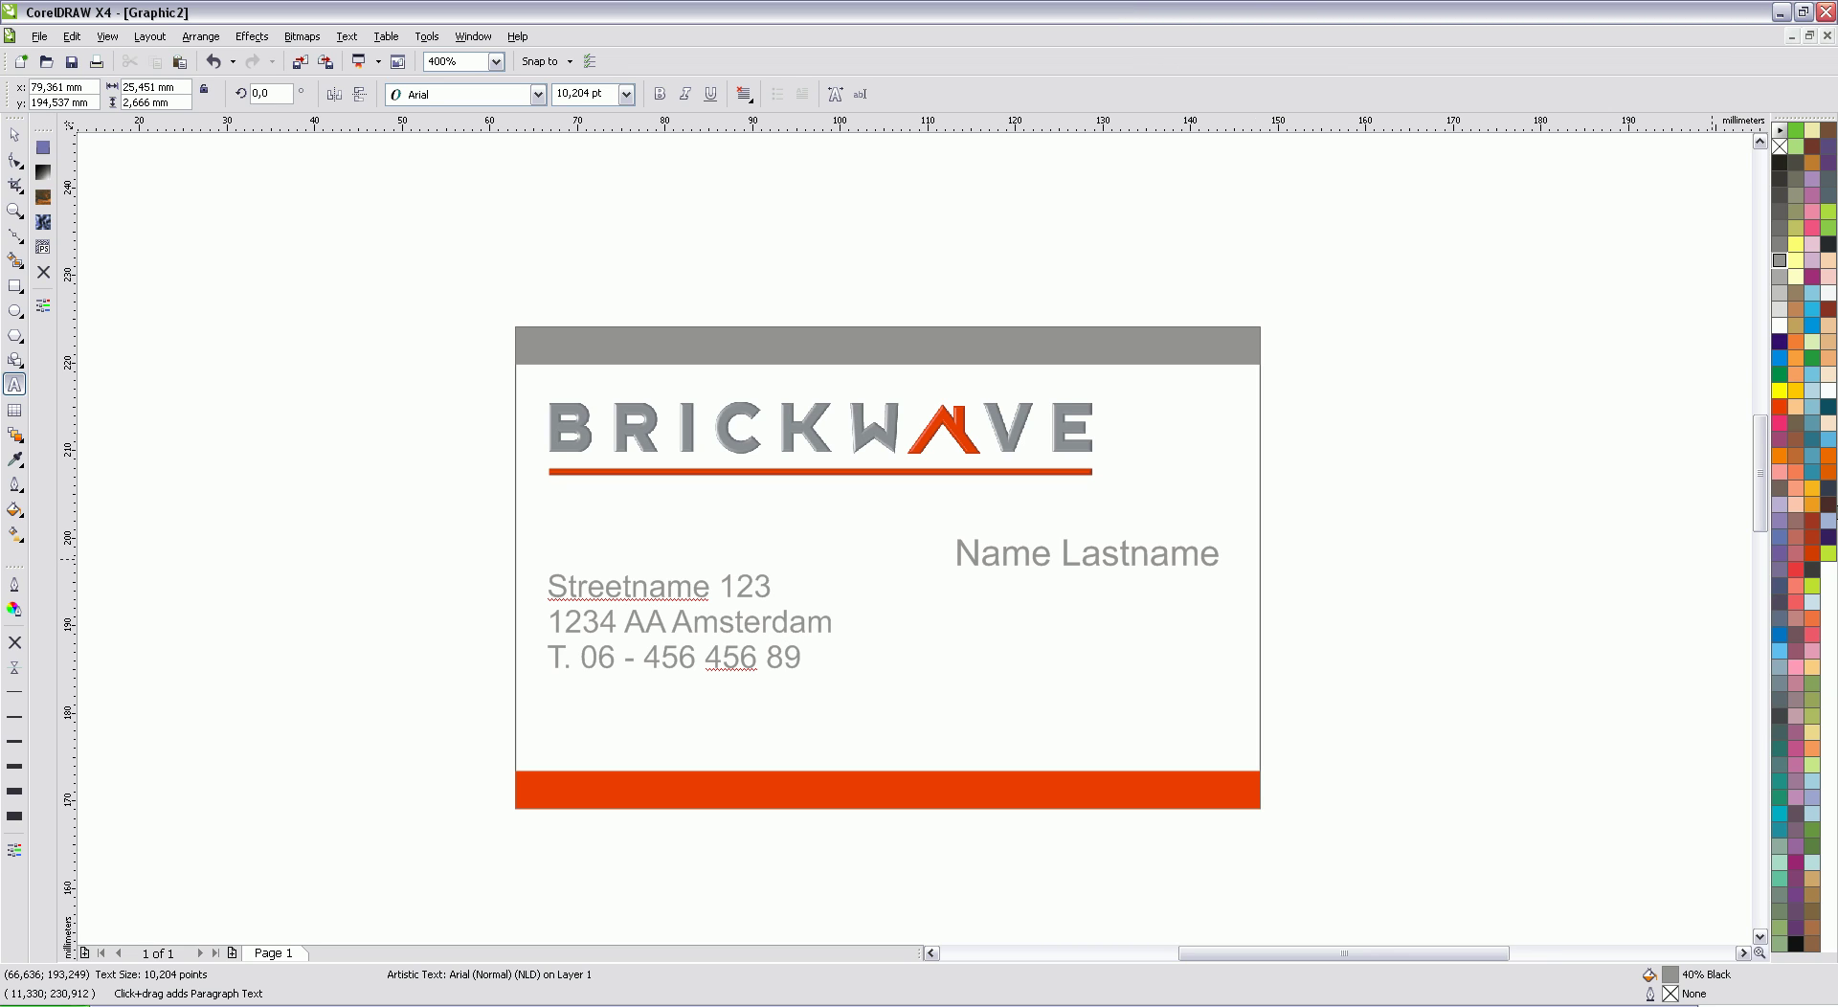
Step: Add the F. fax number line and the E. e-mail address line, fixing a typo
key(Return)
text(F. 123 456 78 00)
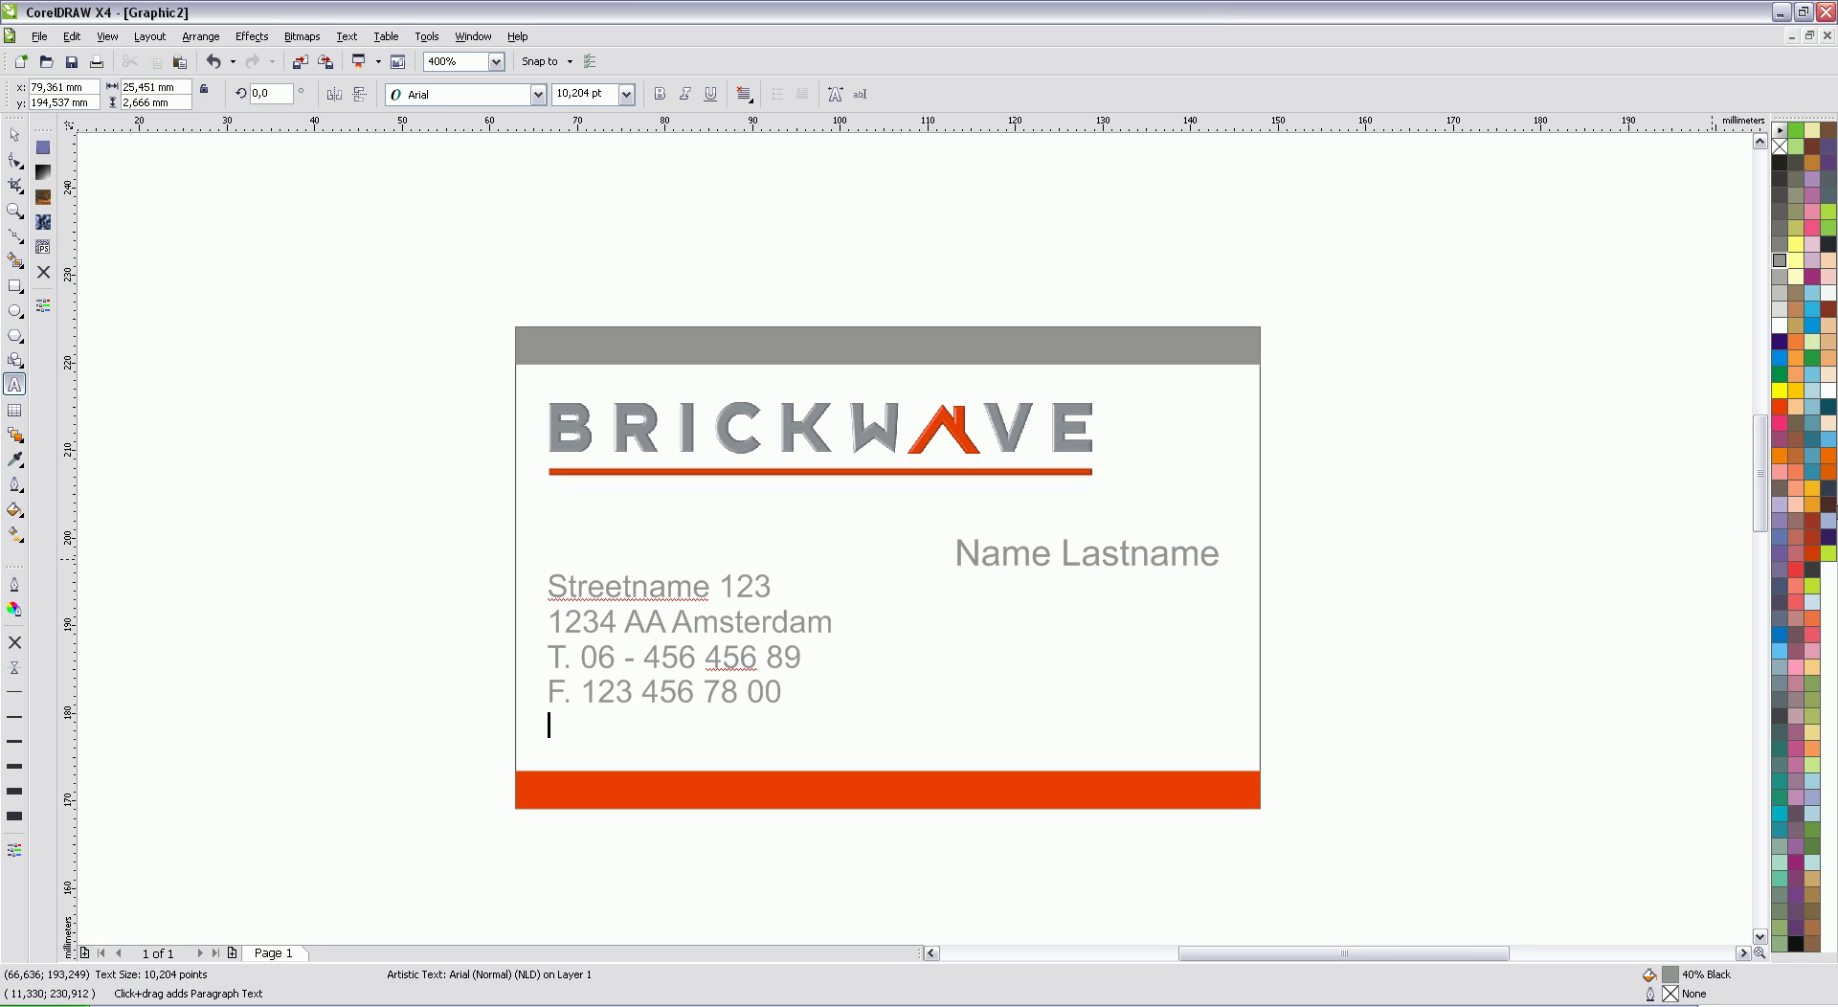
key(Return)
text(E. b)
key(BackSpace)
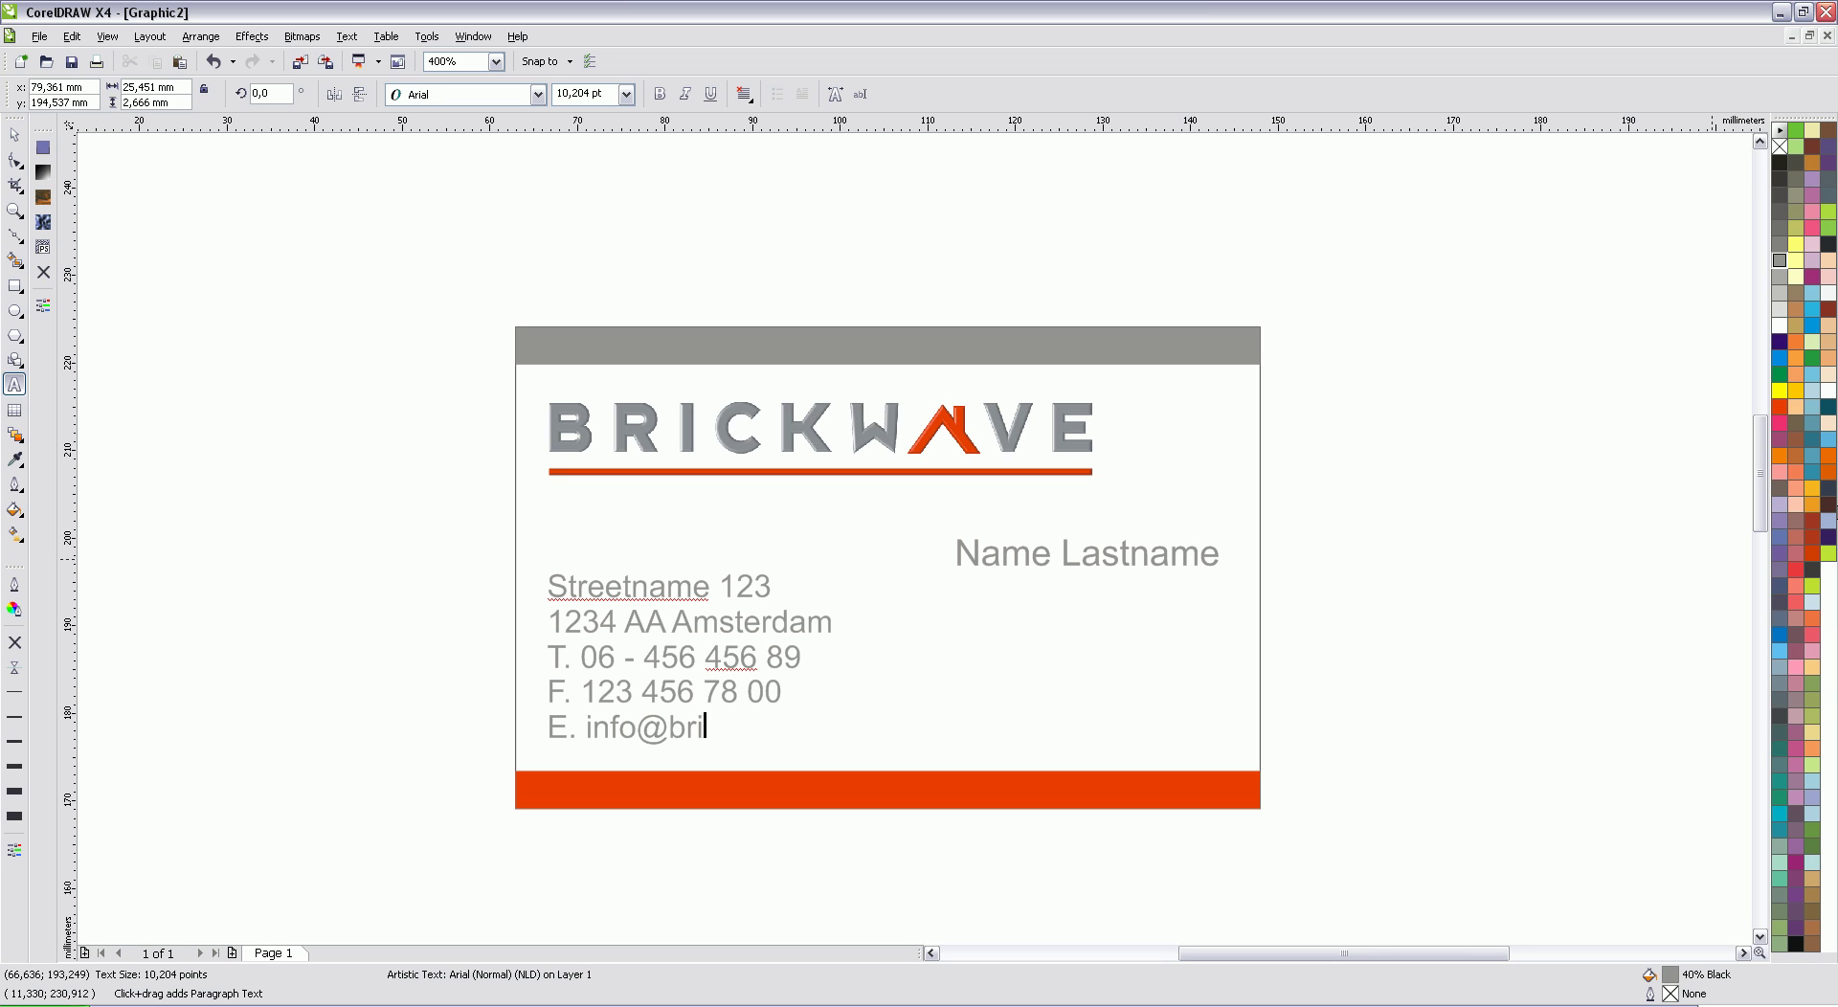
Step: Nudge the address block slightly right and down
click(14, 134)
drag(724, 657, 743, 631)
click(1271, 450)
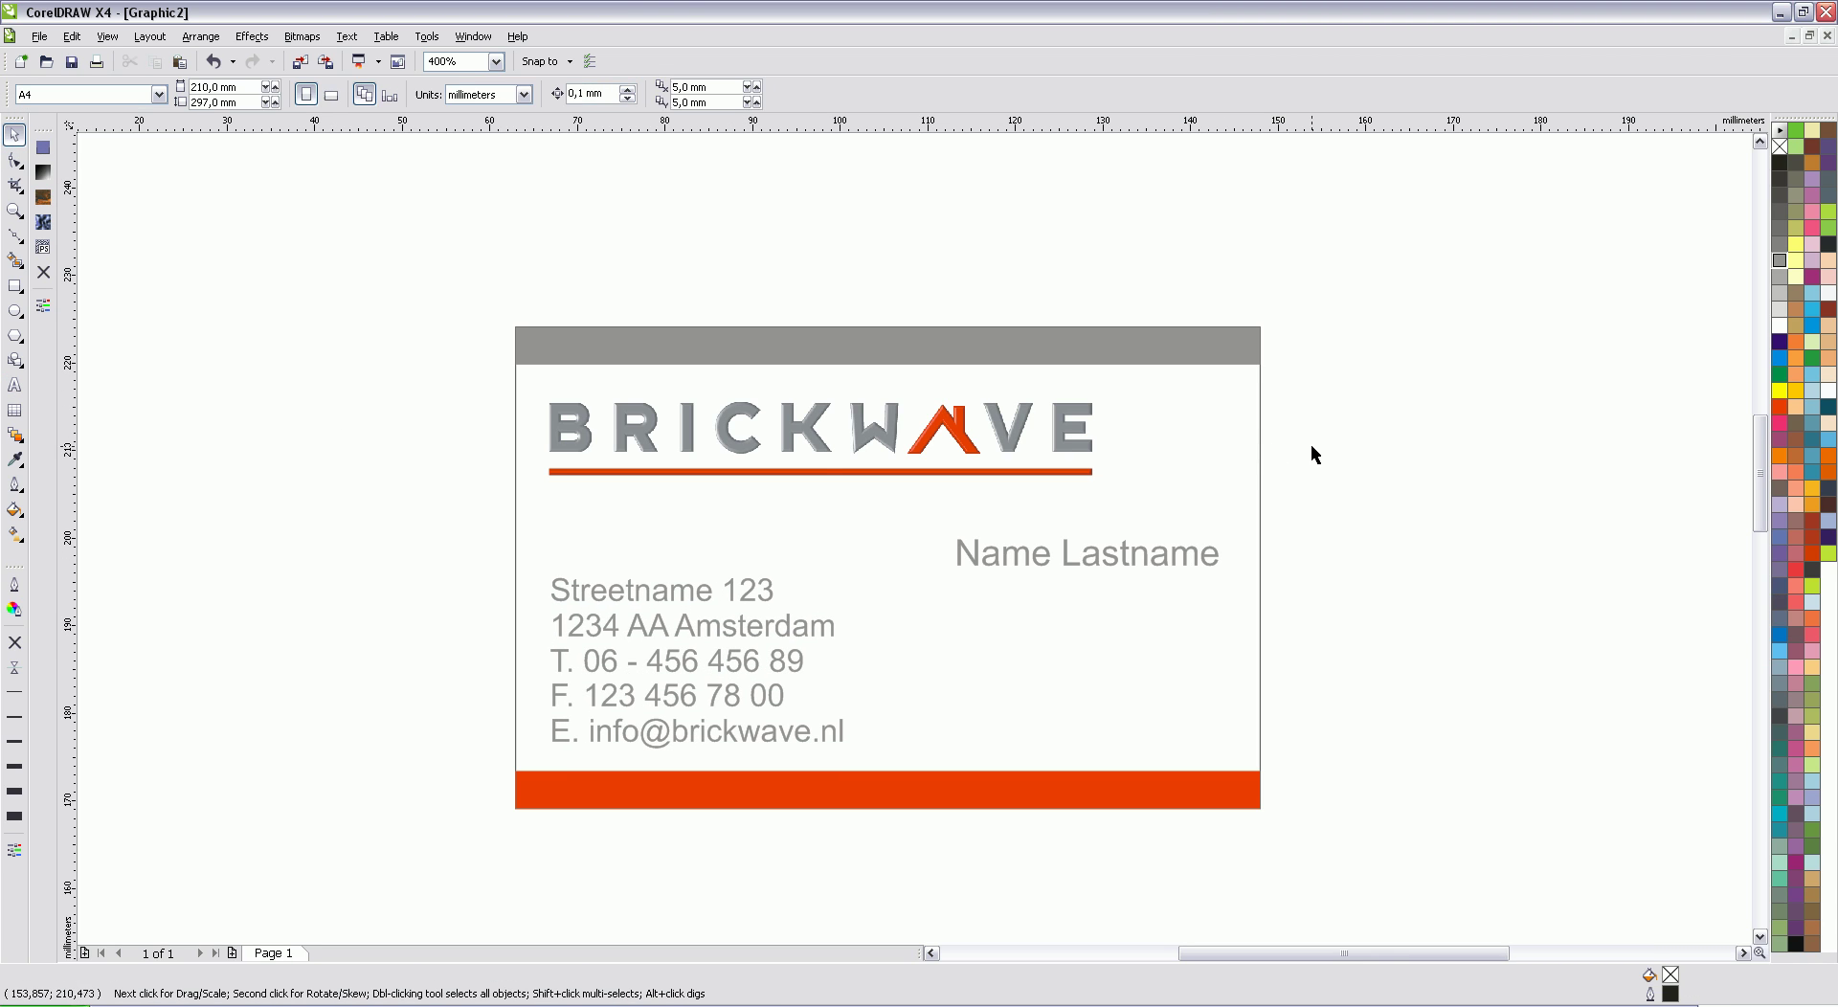
Step: Colour the T., F. and E. labels in the contact block red
click(14, 385)
click(611, 667)
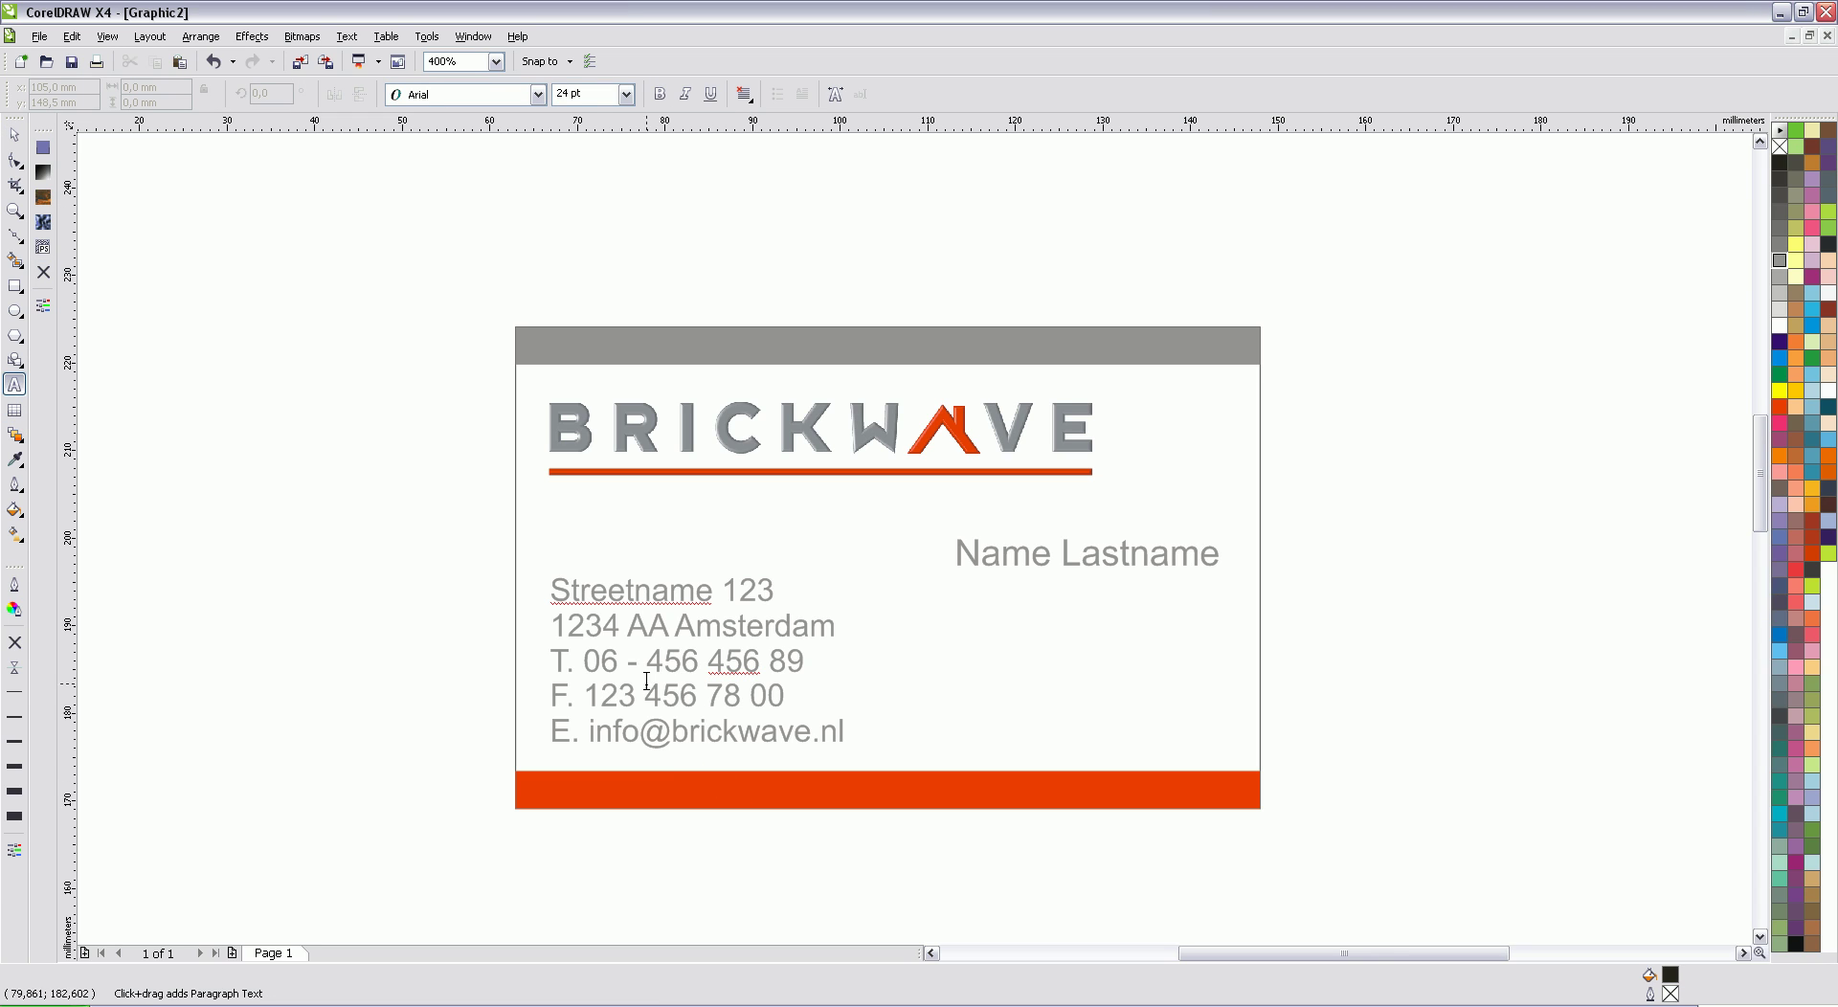
drag(578, 667, 551, 667)
click(1779, 407)
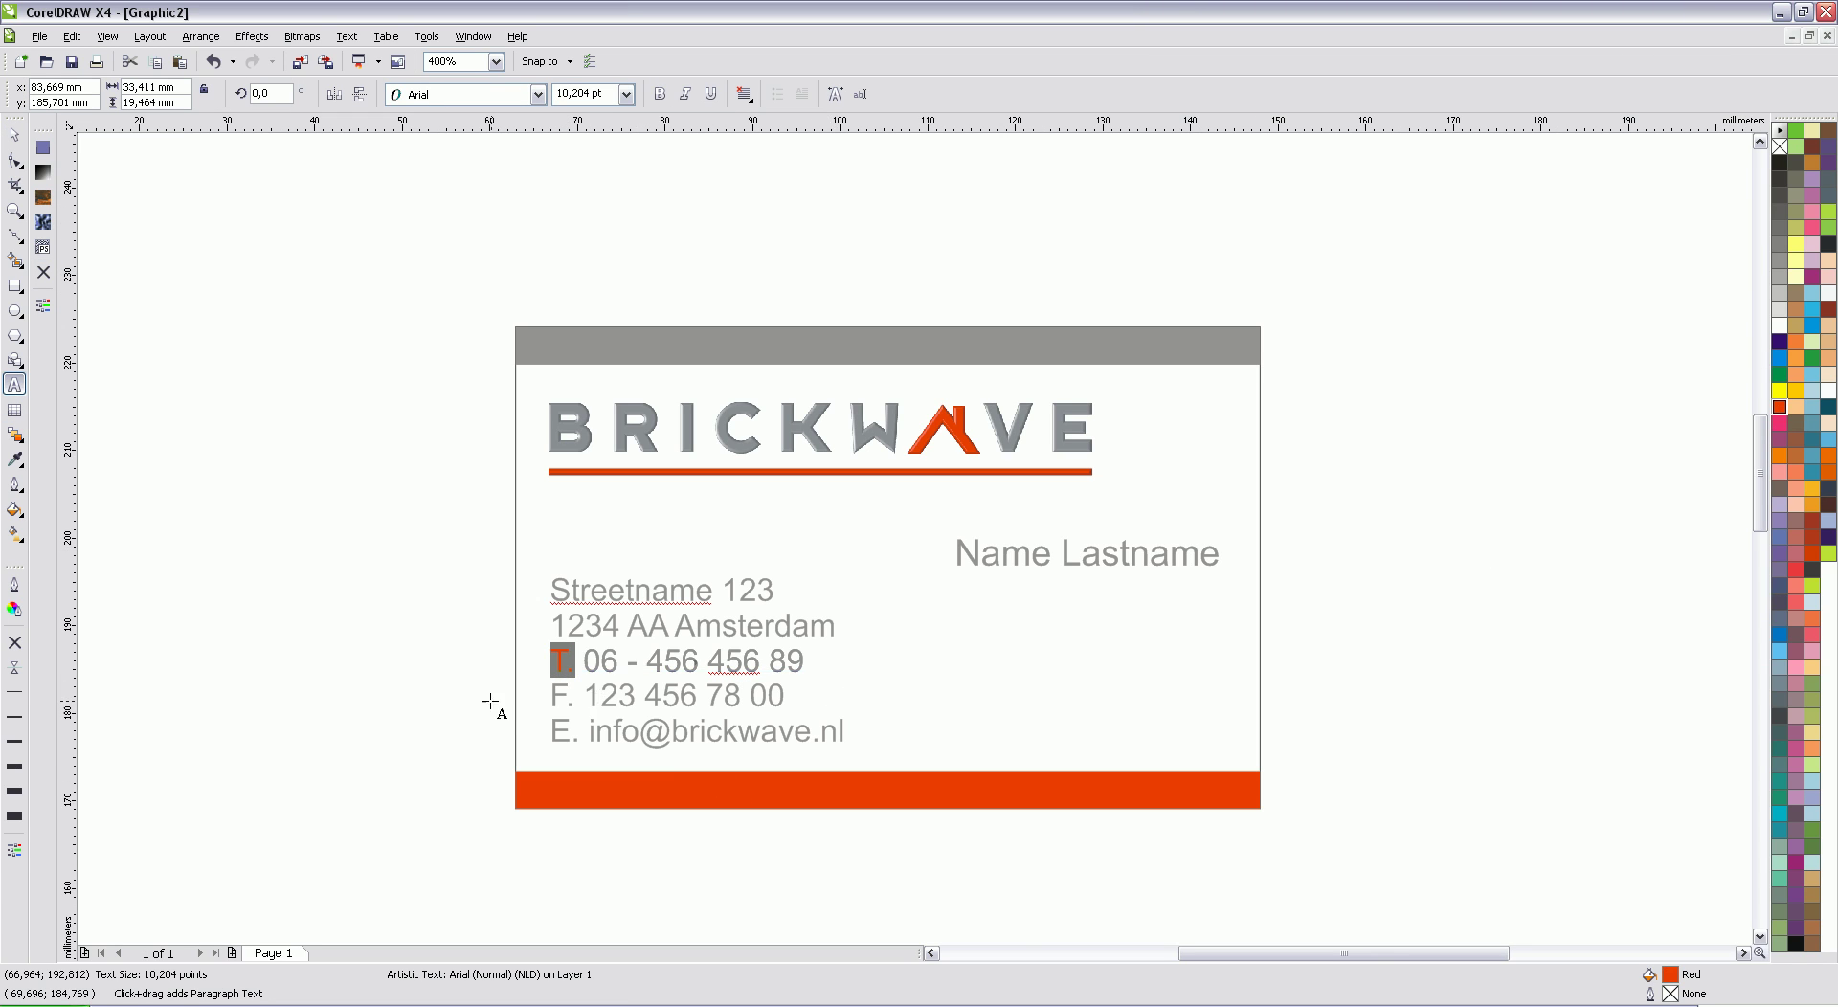
drag(577, 703, 550, 732)
click(1779, 407)
click(1780, 407)
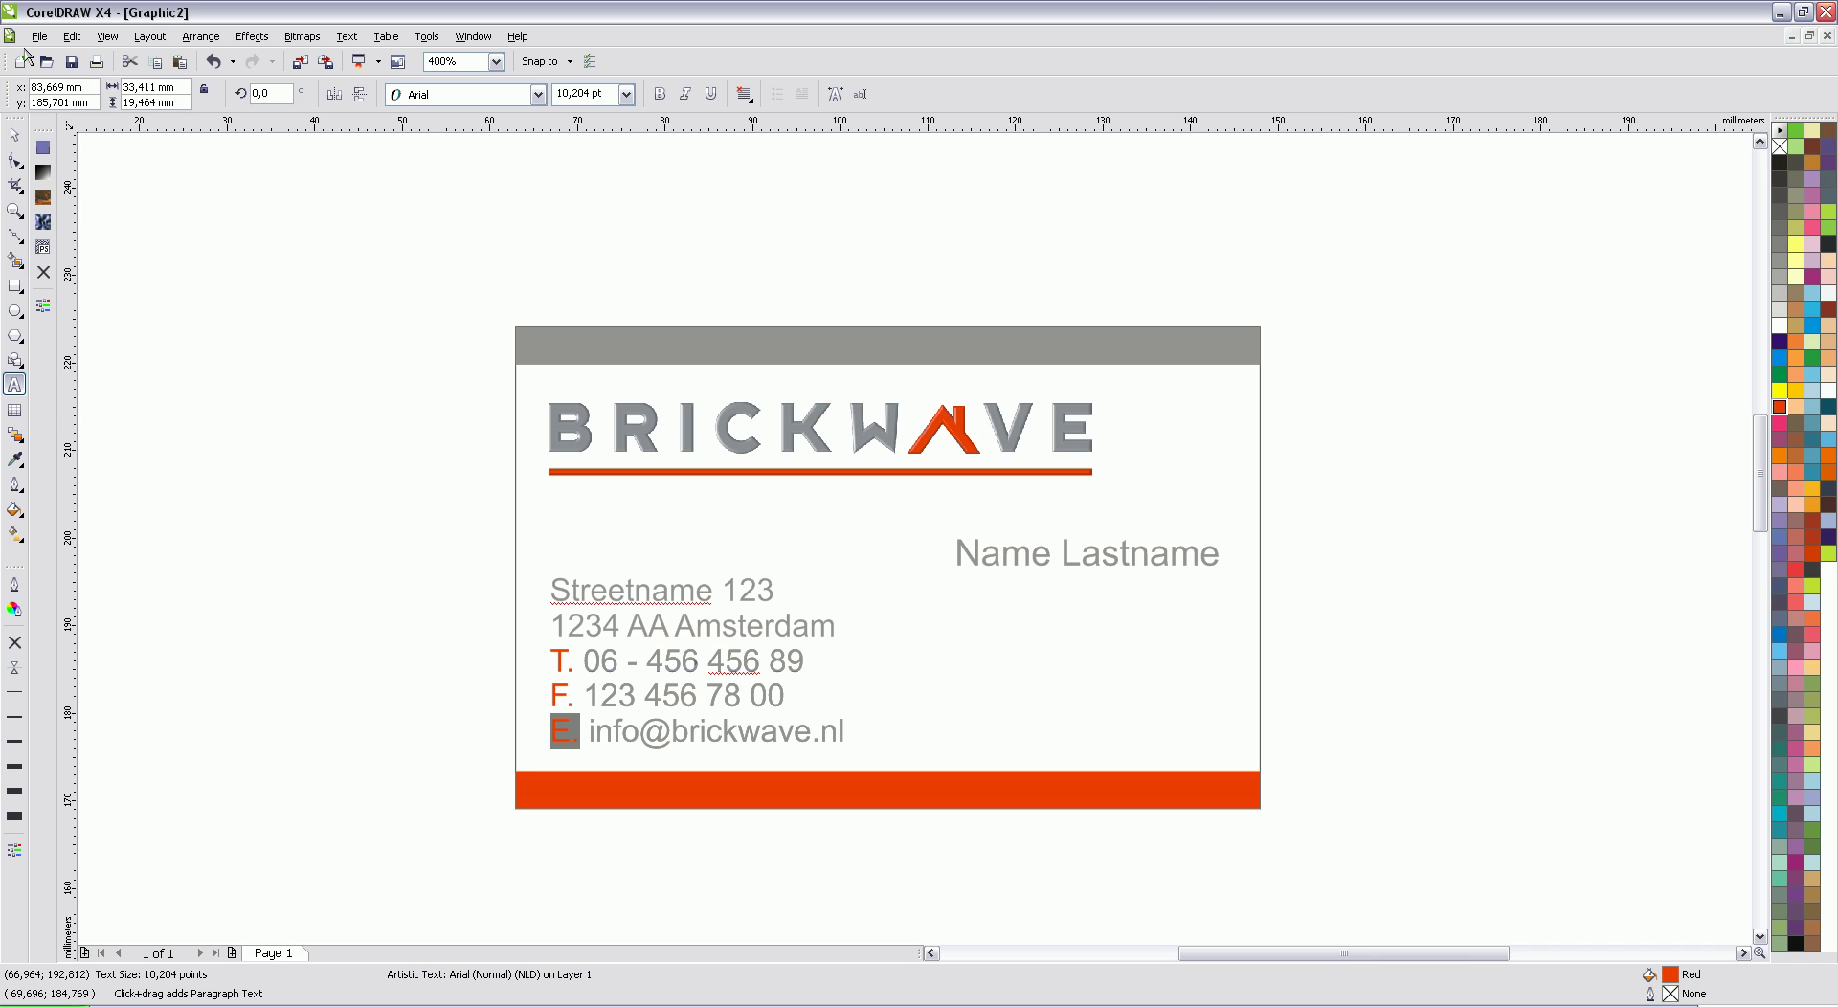
click(16, 135)
click(840, 196)
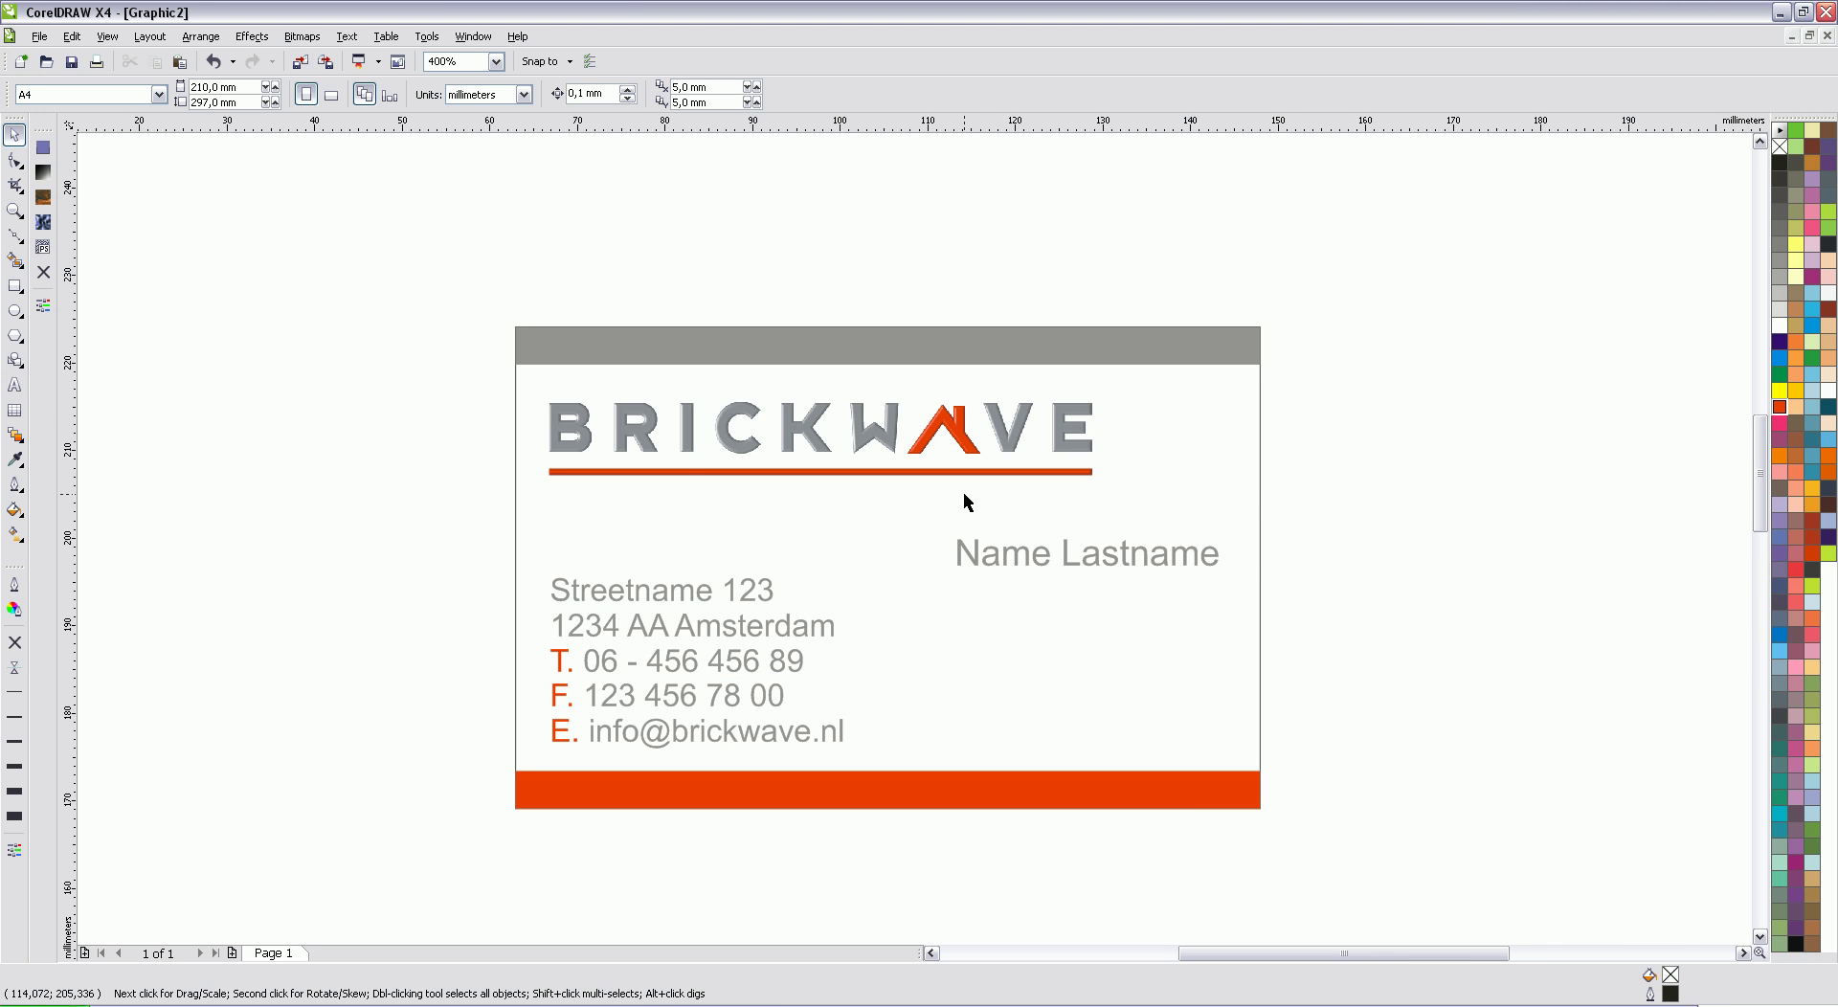
scroll(913, 537, down, 1)
scroll(913, 537, down, 1)
scroll(915, 559, up, 1)
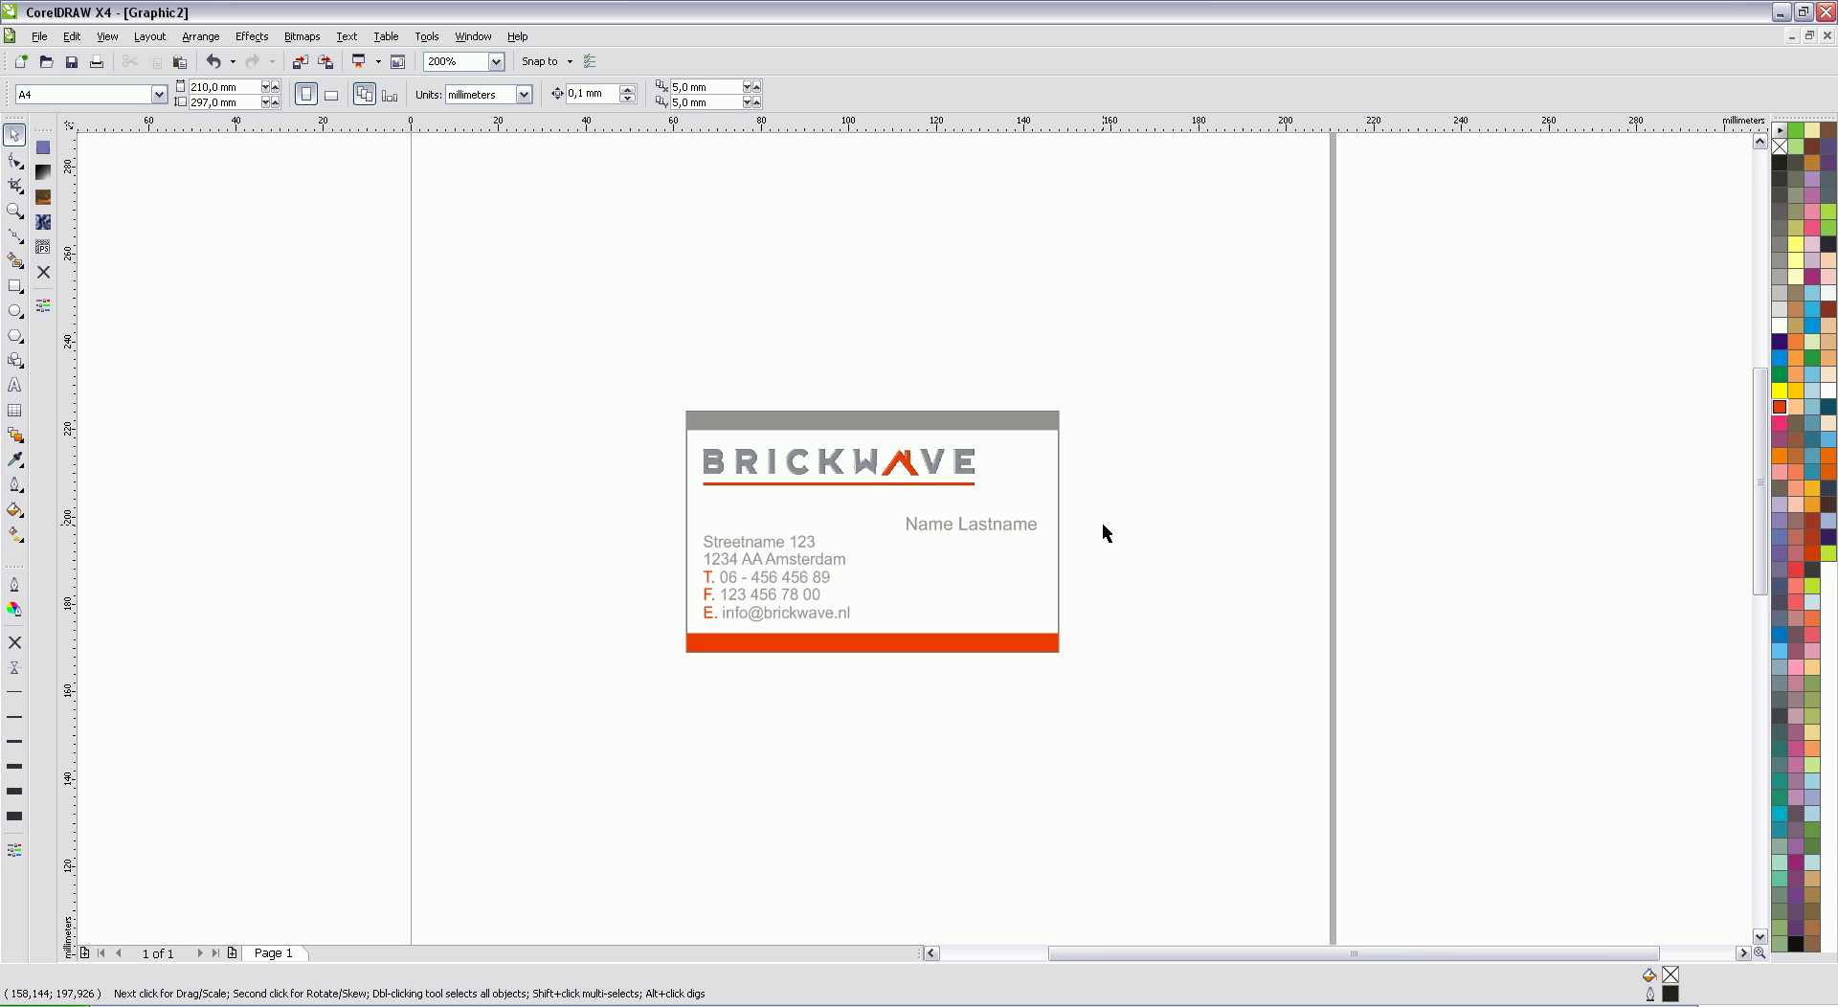
scroll(1106, 533, up, 1)
click(932, 954)
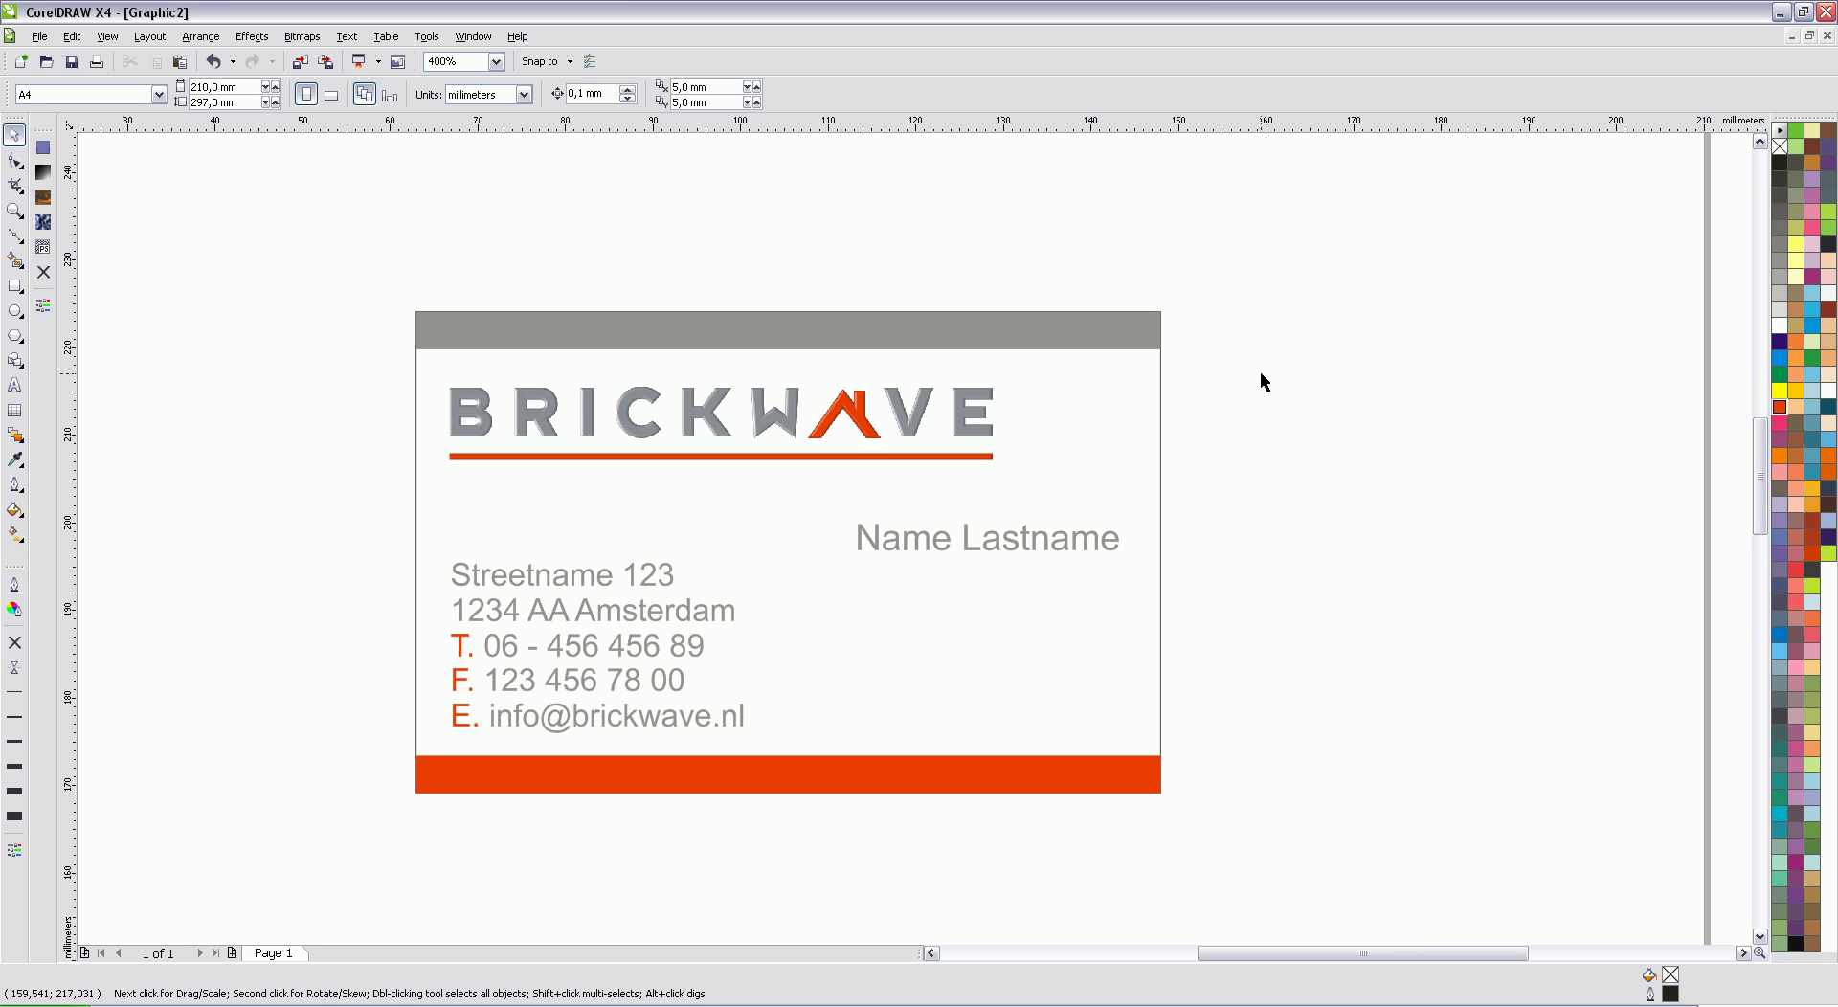
scroll(829, 433, up, 1)
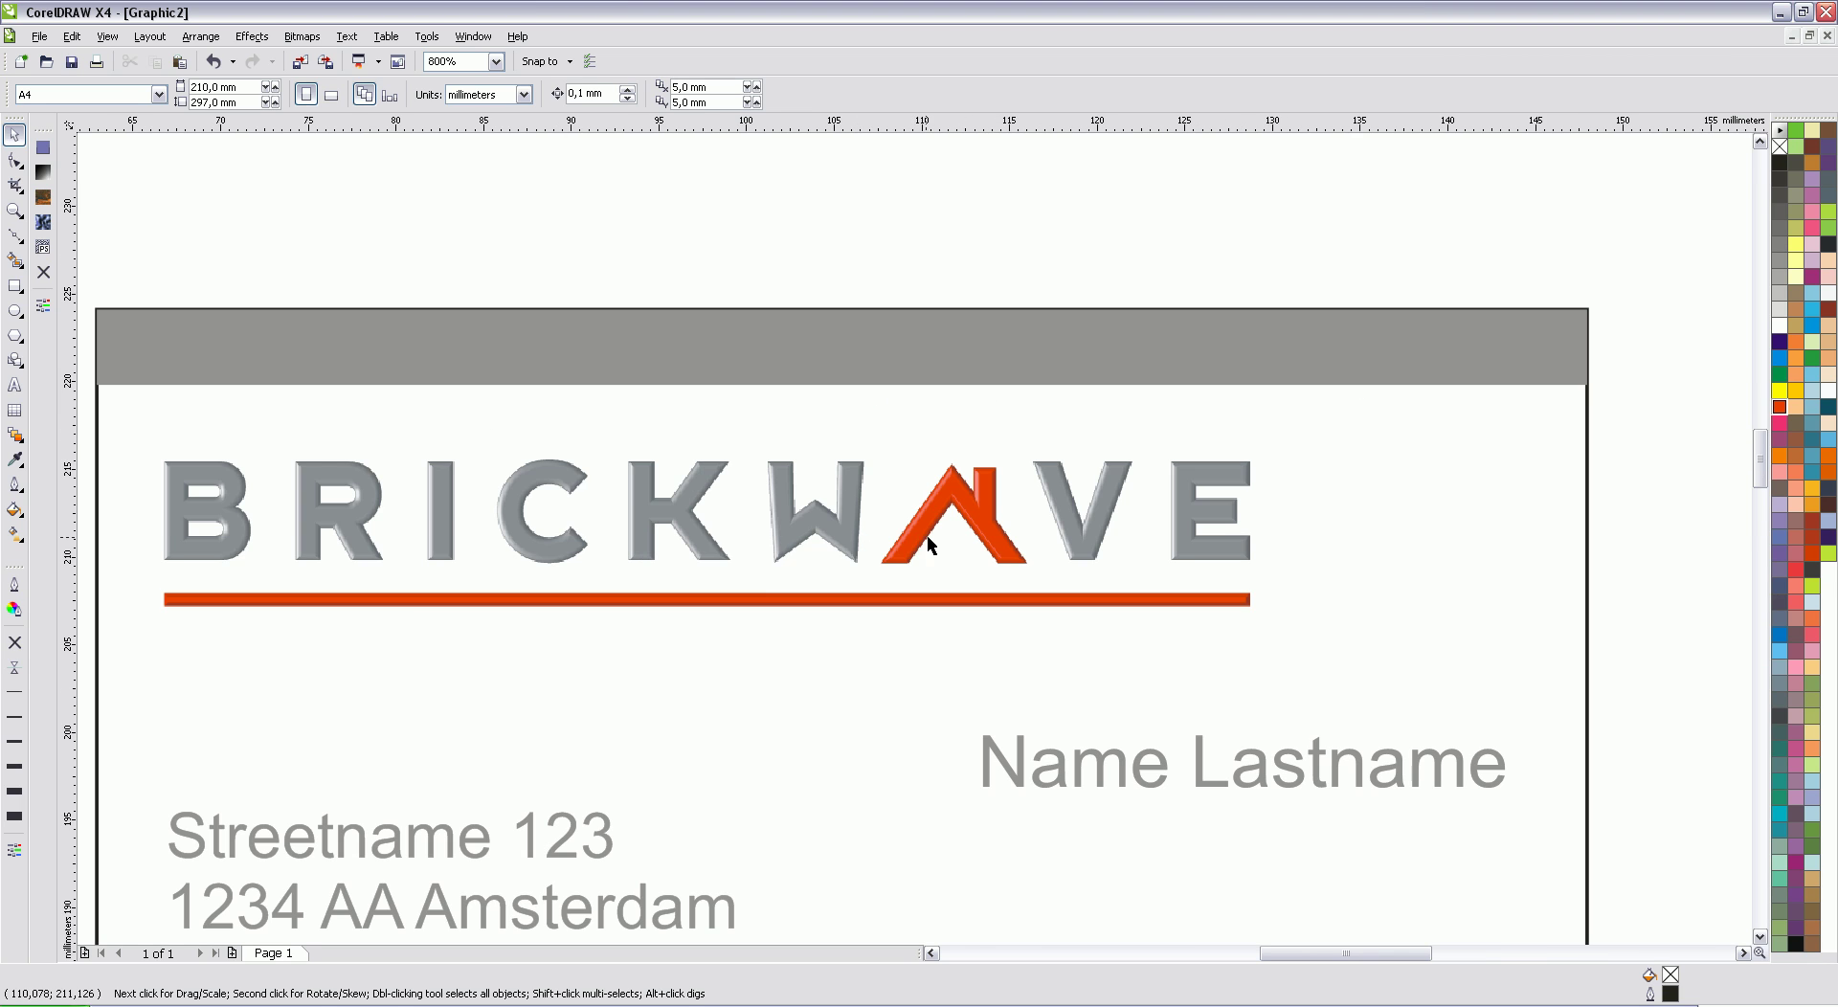
scroll(917, 548, up, 1)
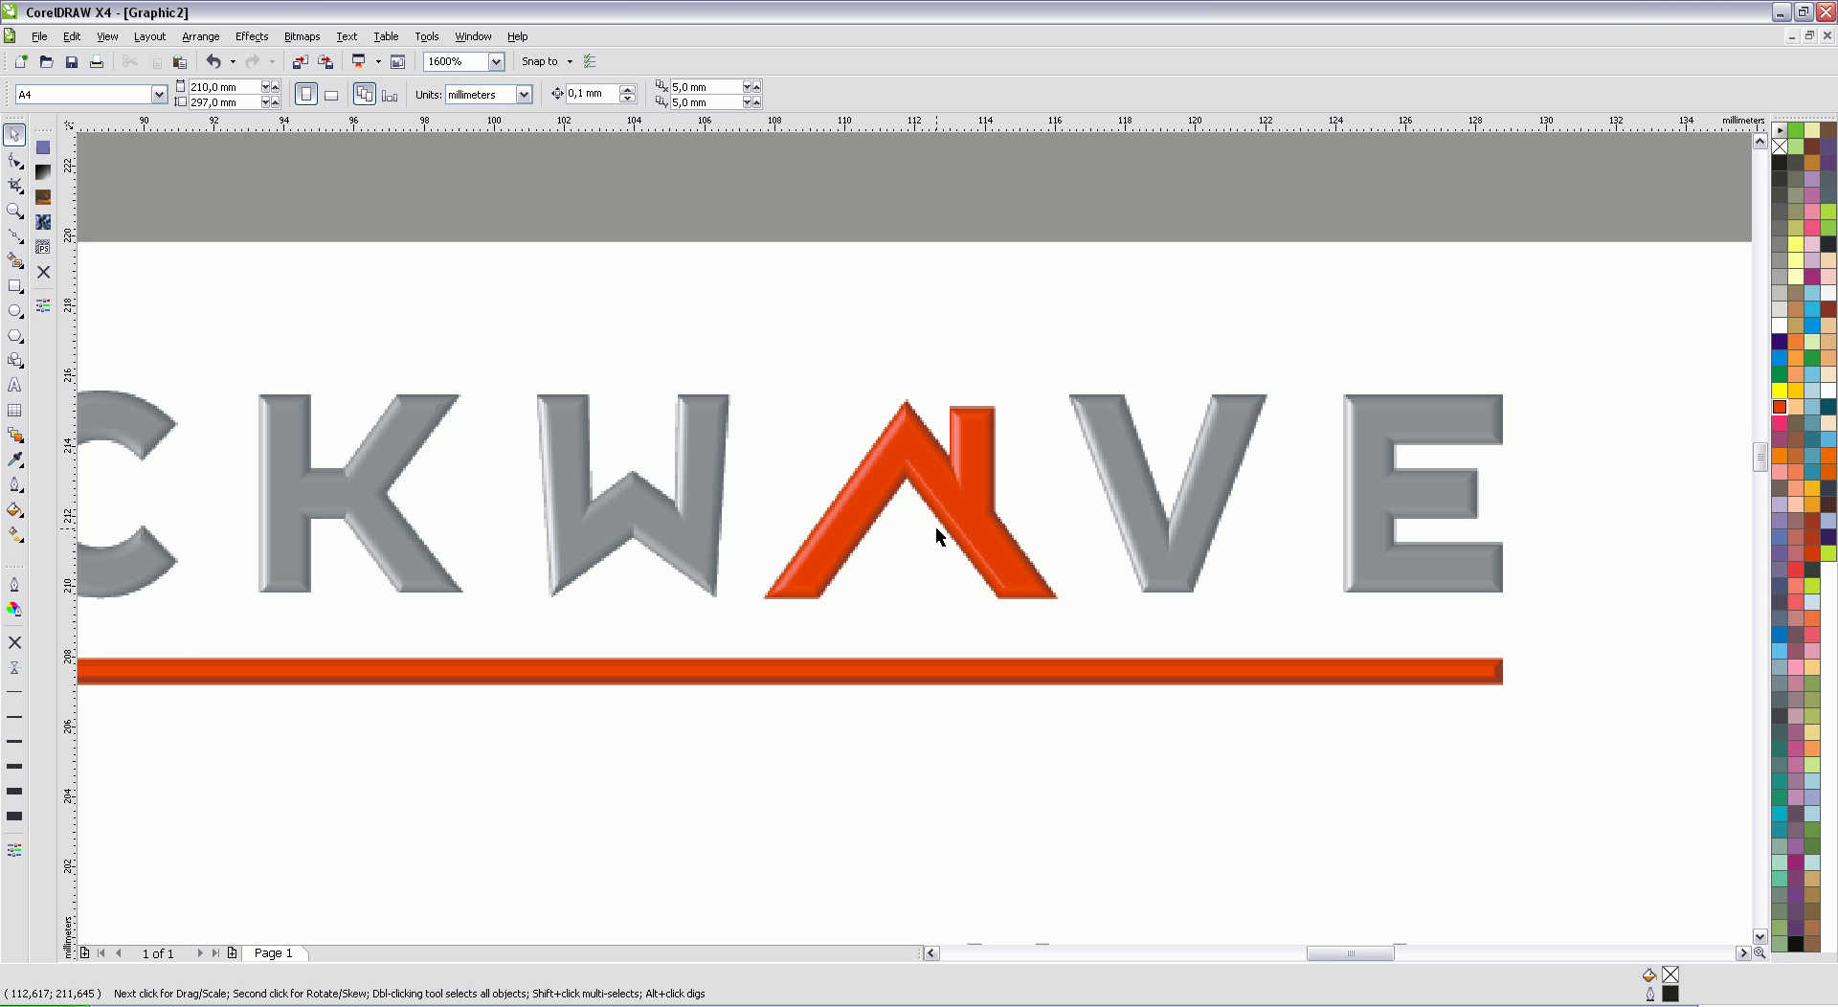
scroll(945, 513, up, 1)
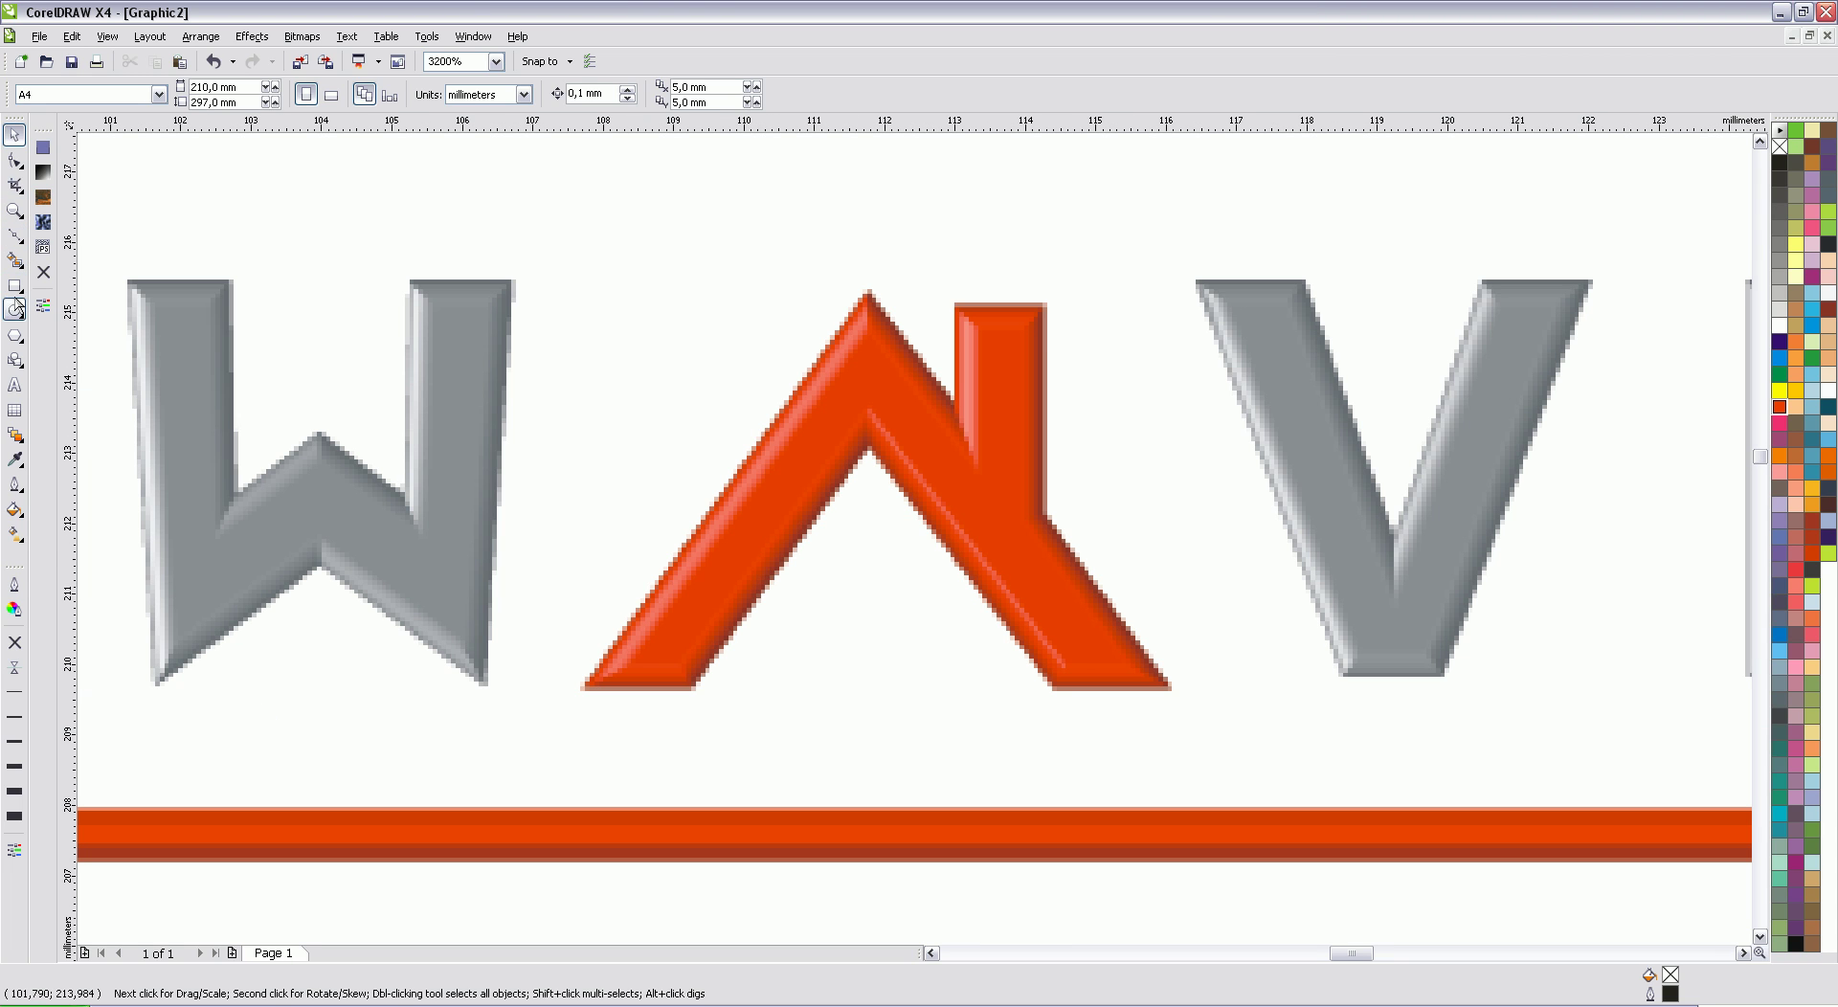
Step: Draw a tall thin rectangle and skew it to match the A's left leg
click(16, 310)
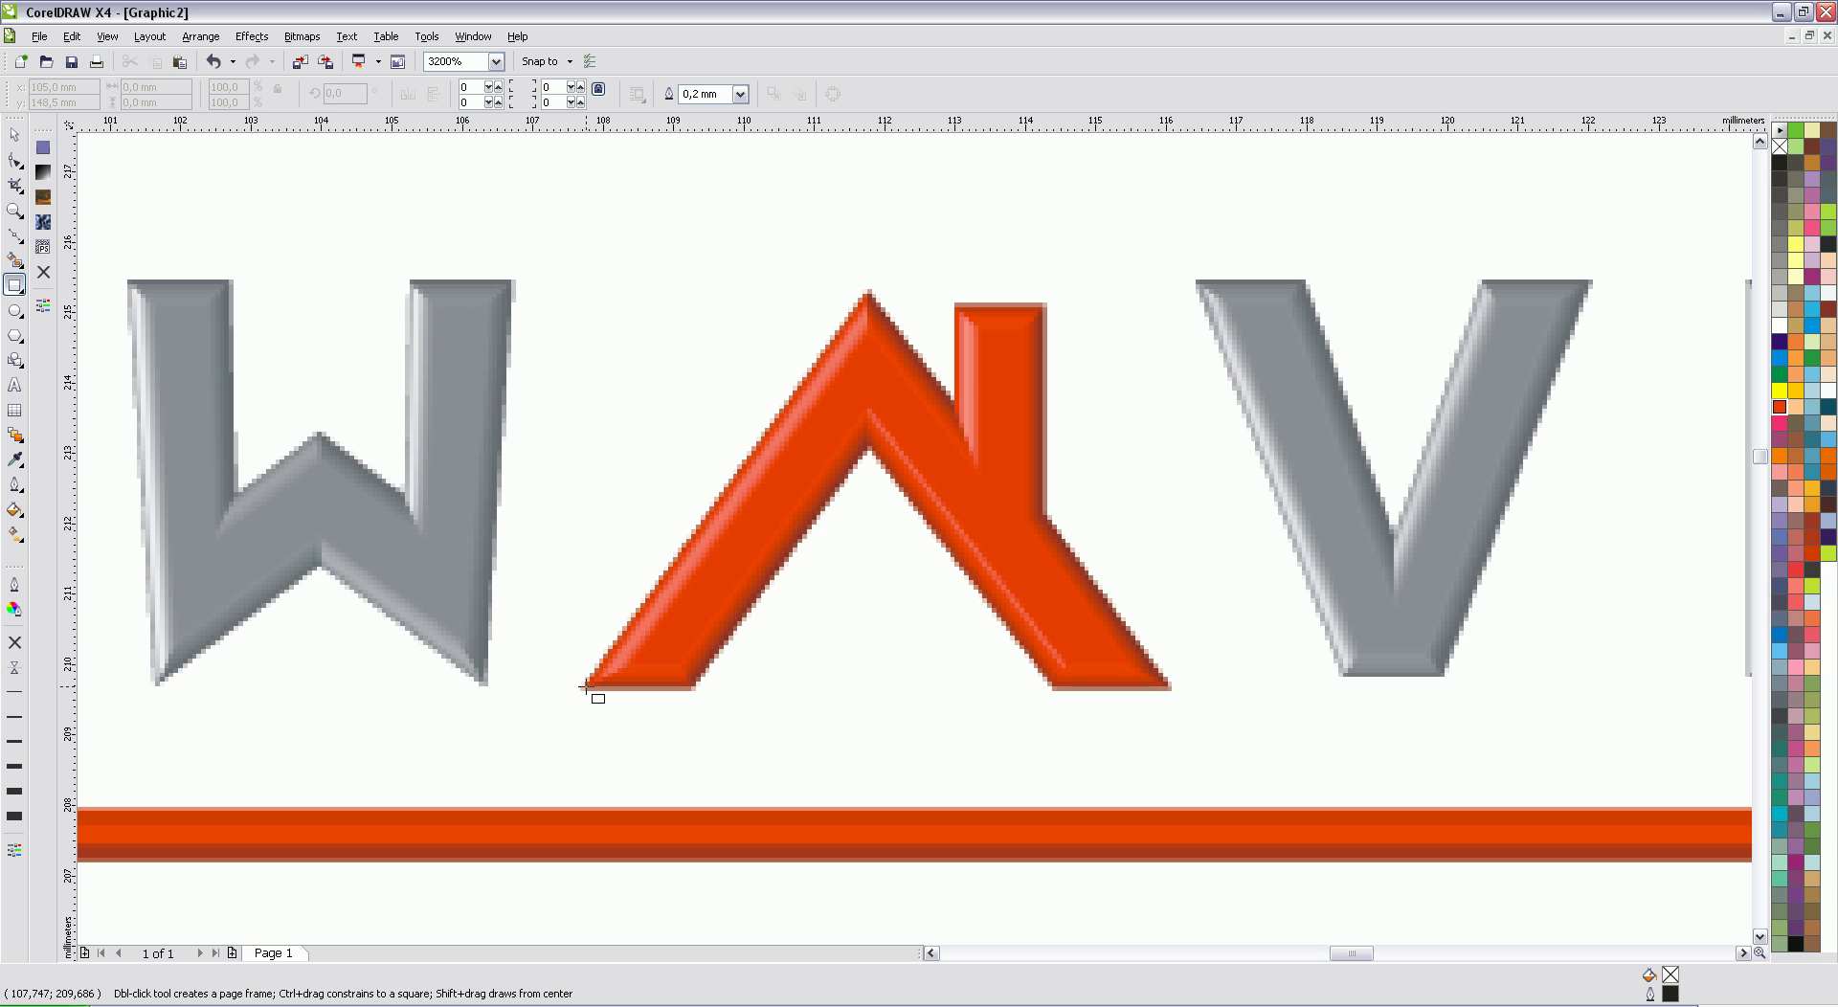
drag(586, 687, 696, 197)
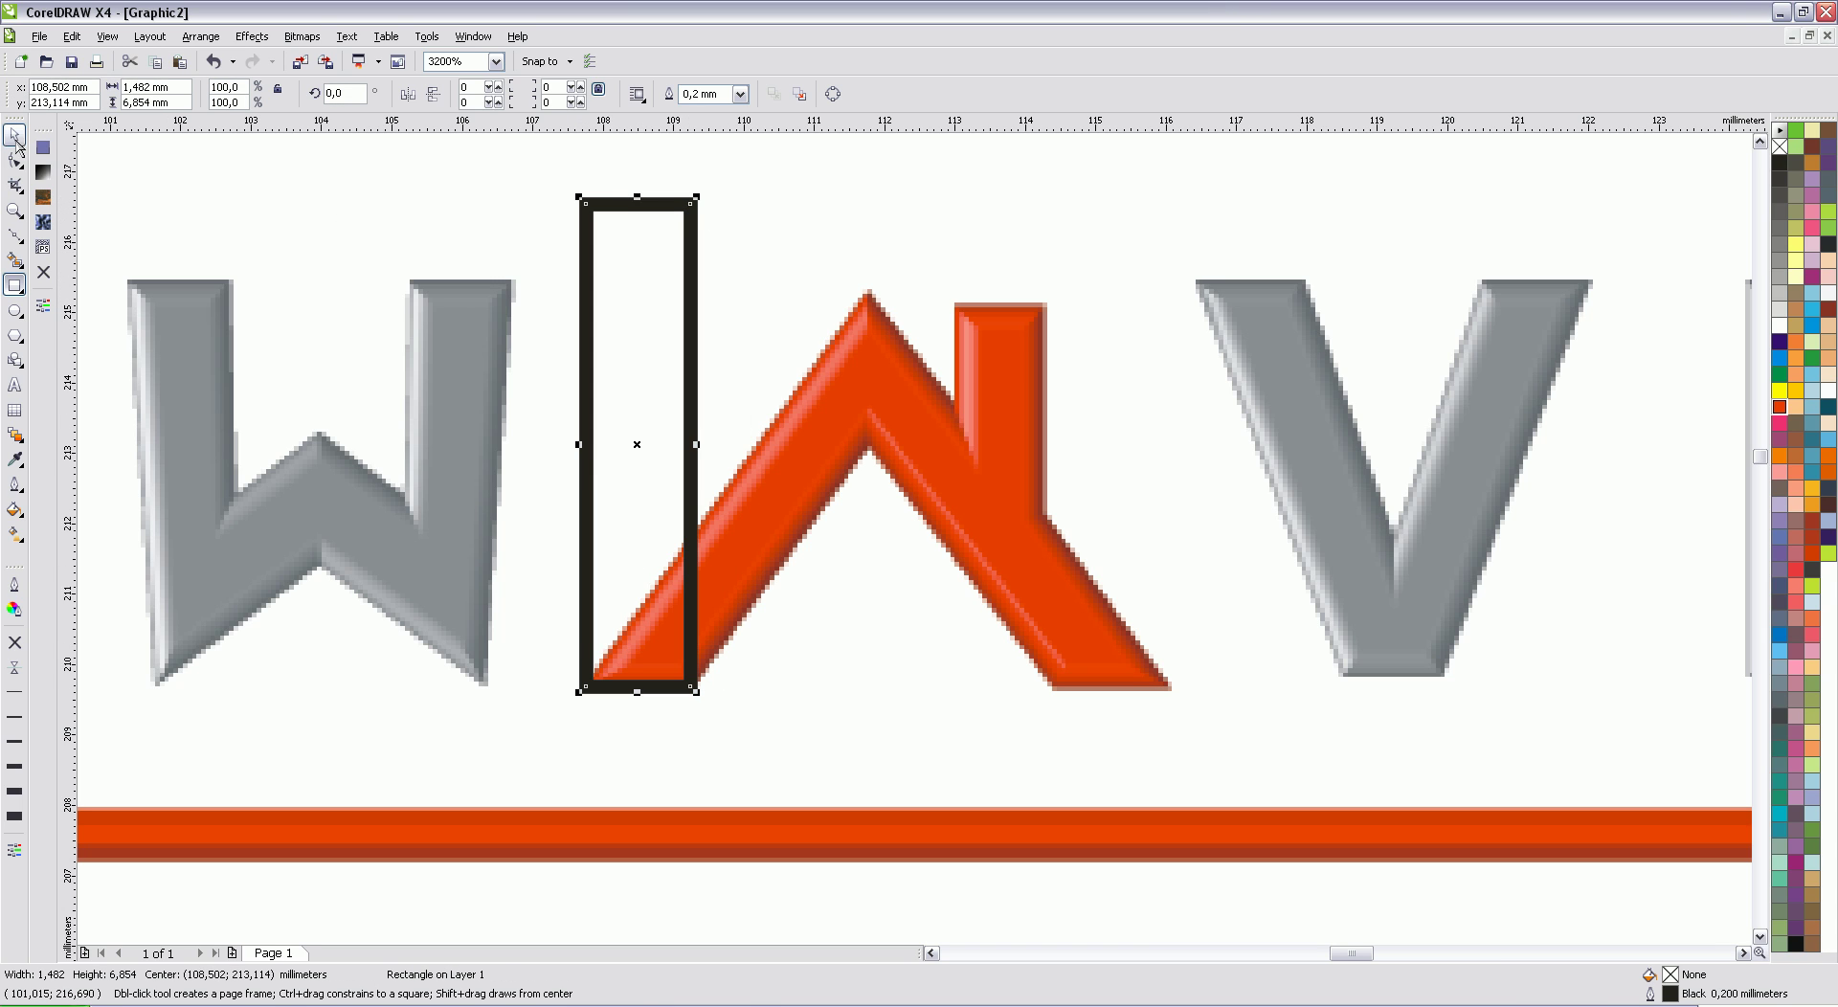
click(18, 137)
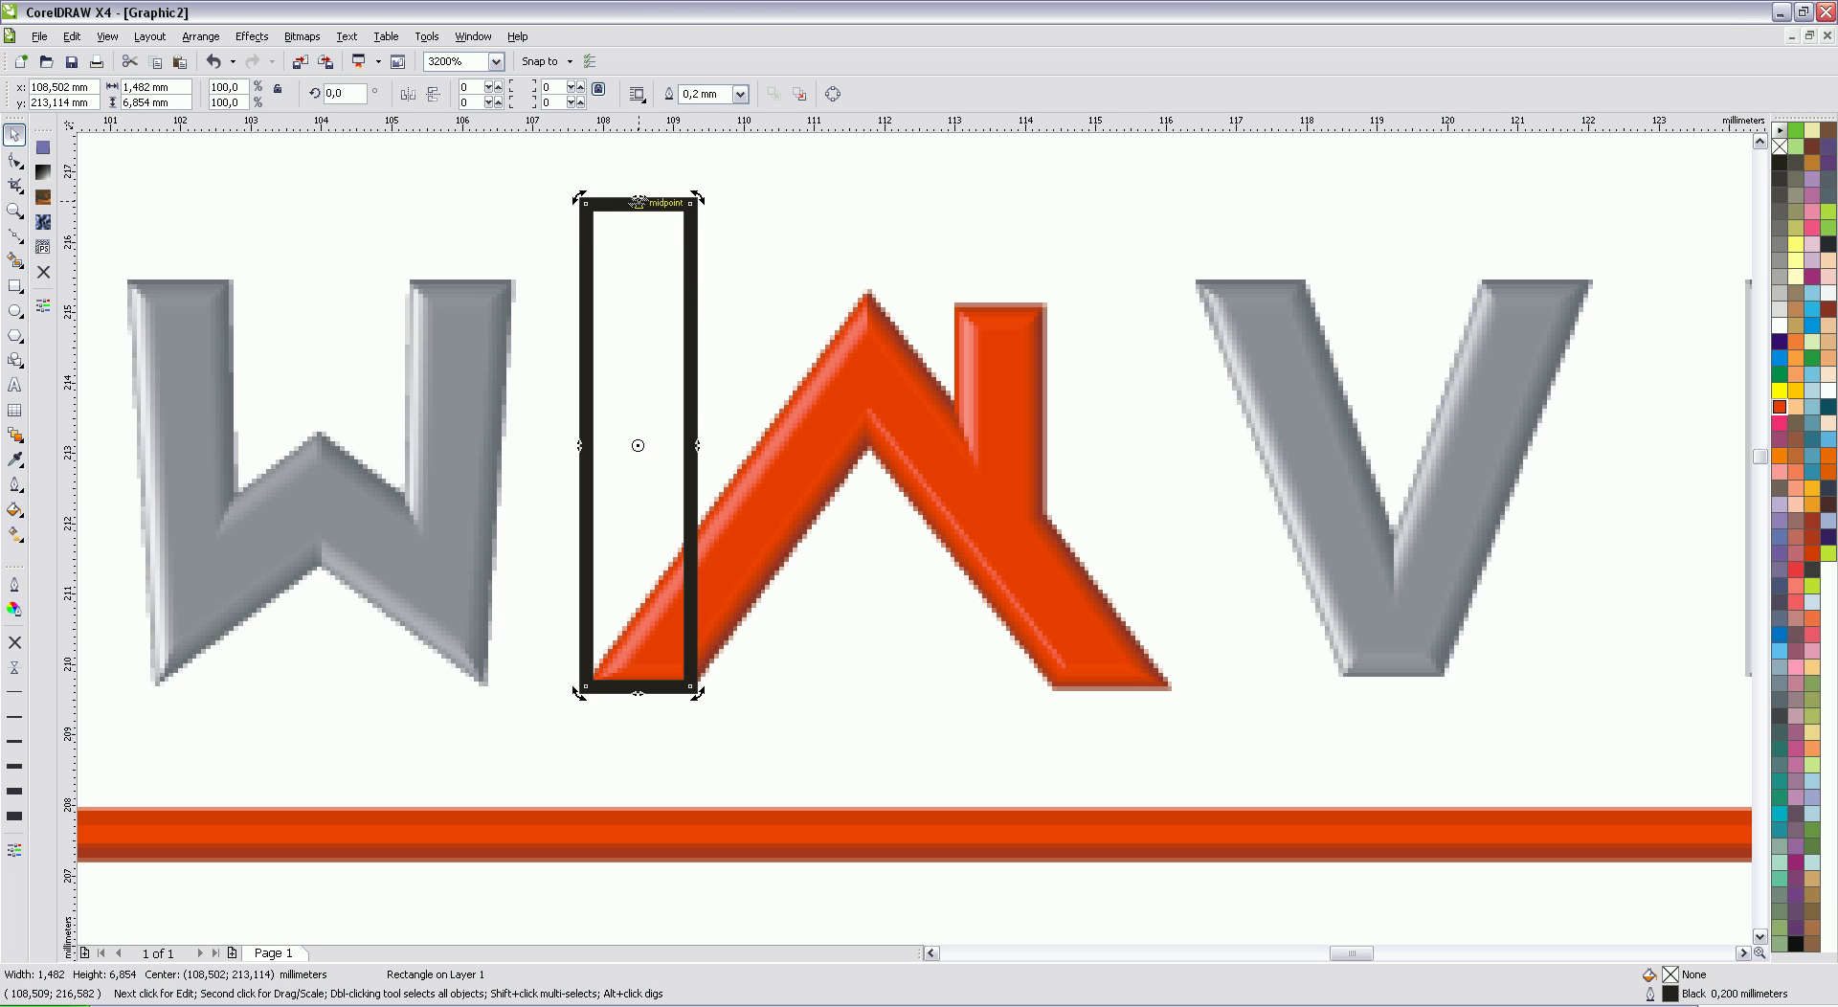
drag(638, 202, 992, 300)
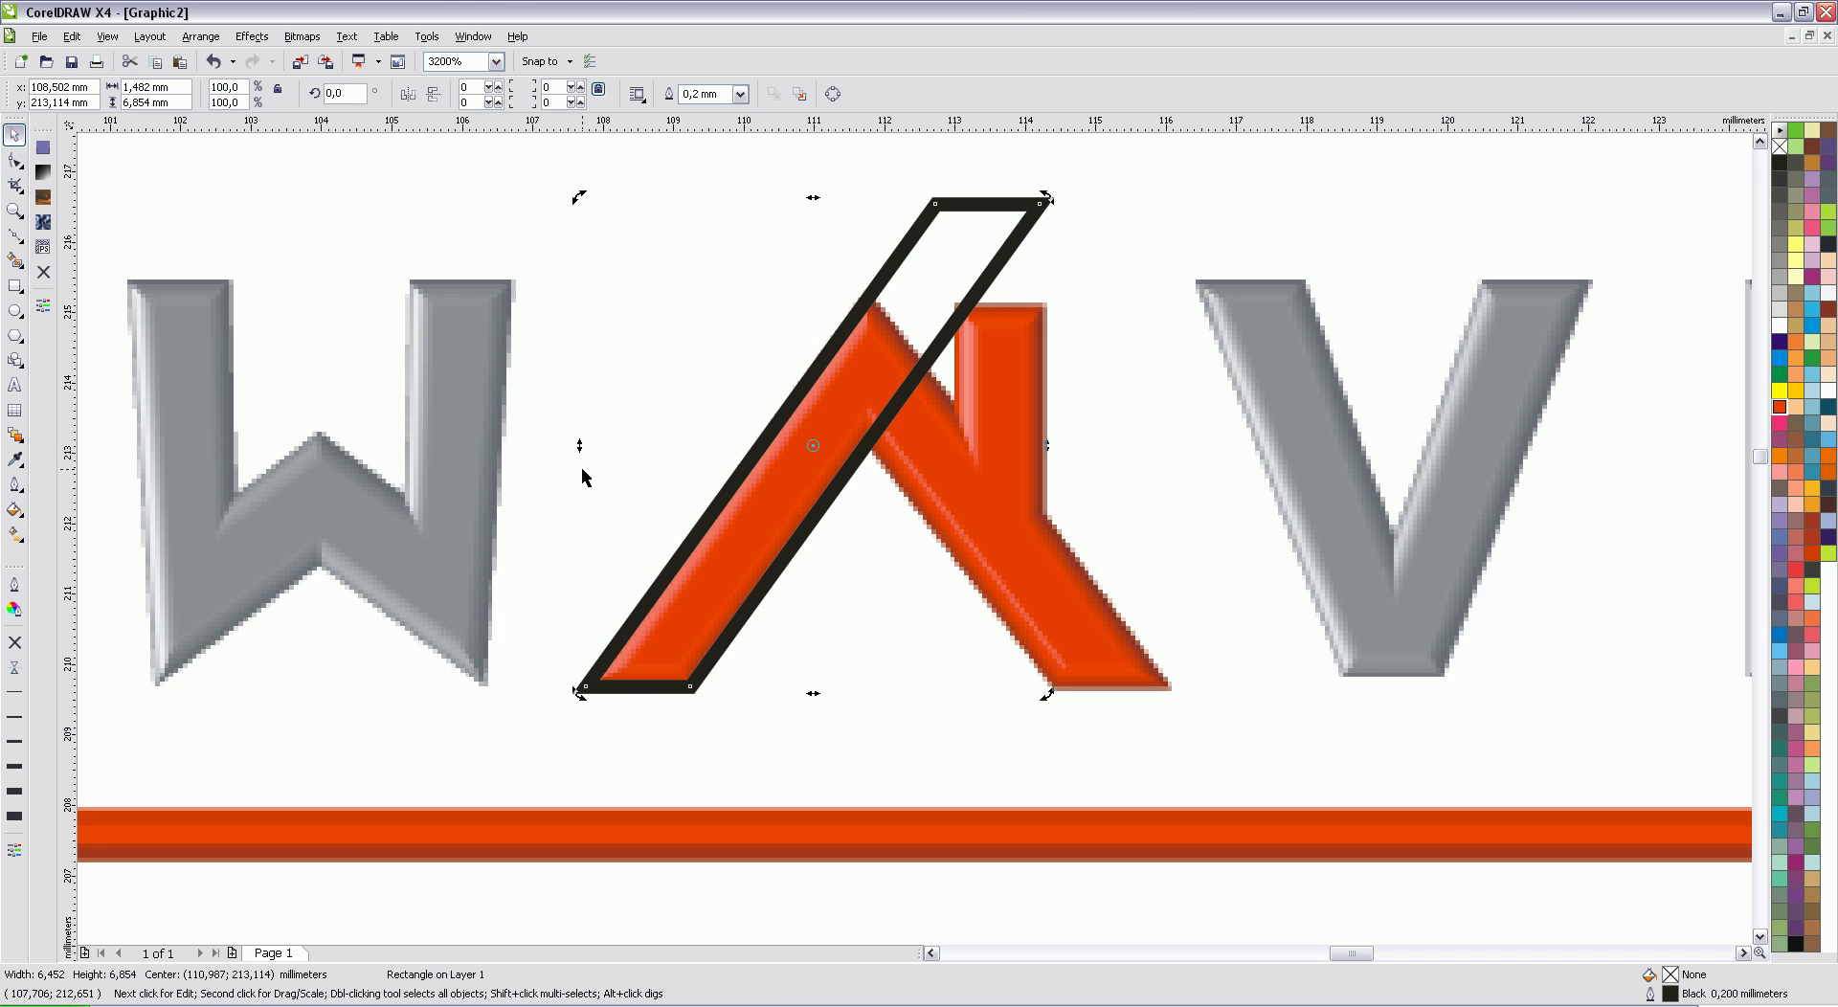
click(751, 420)
Step: Duplicate and mirror the slanted bar, bottom-align both, and move the copy over the right leg
click(779, 417)
key(ctrl+d)
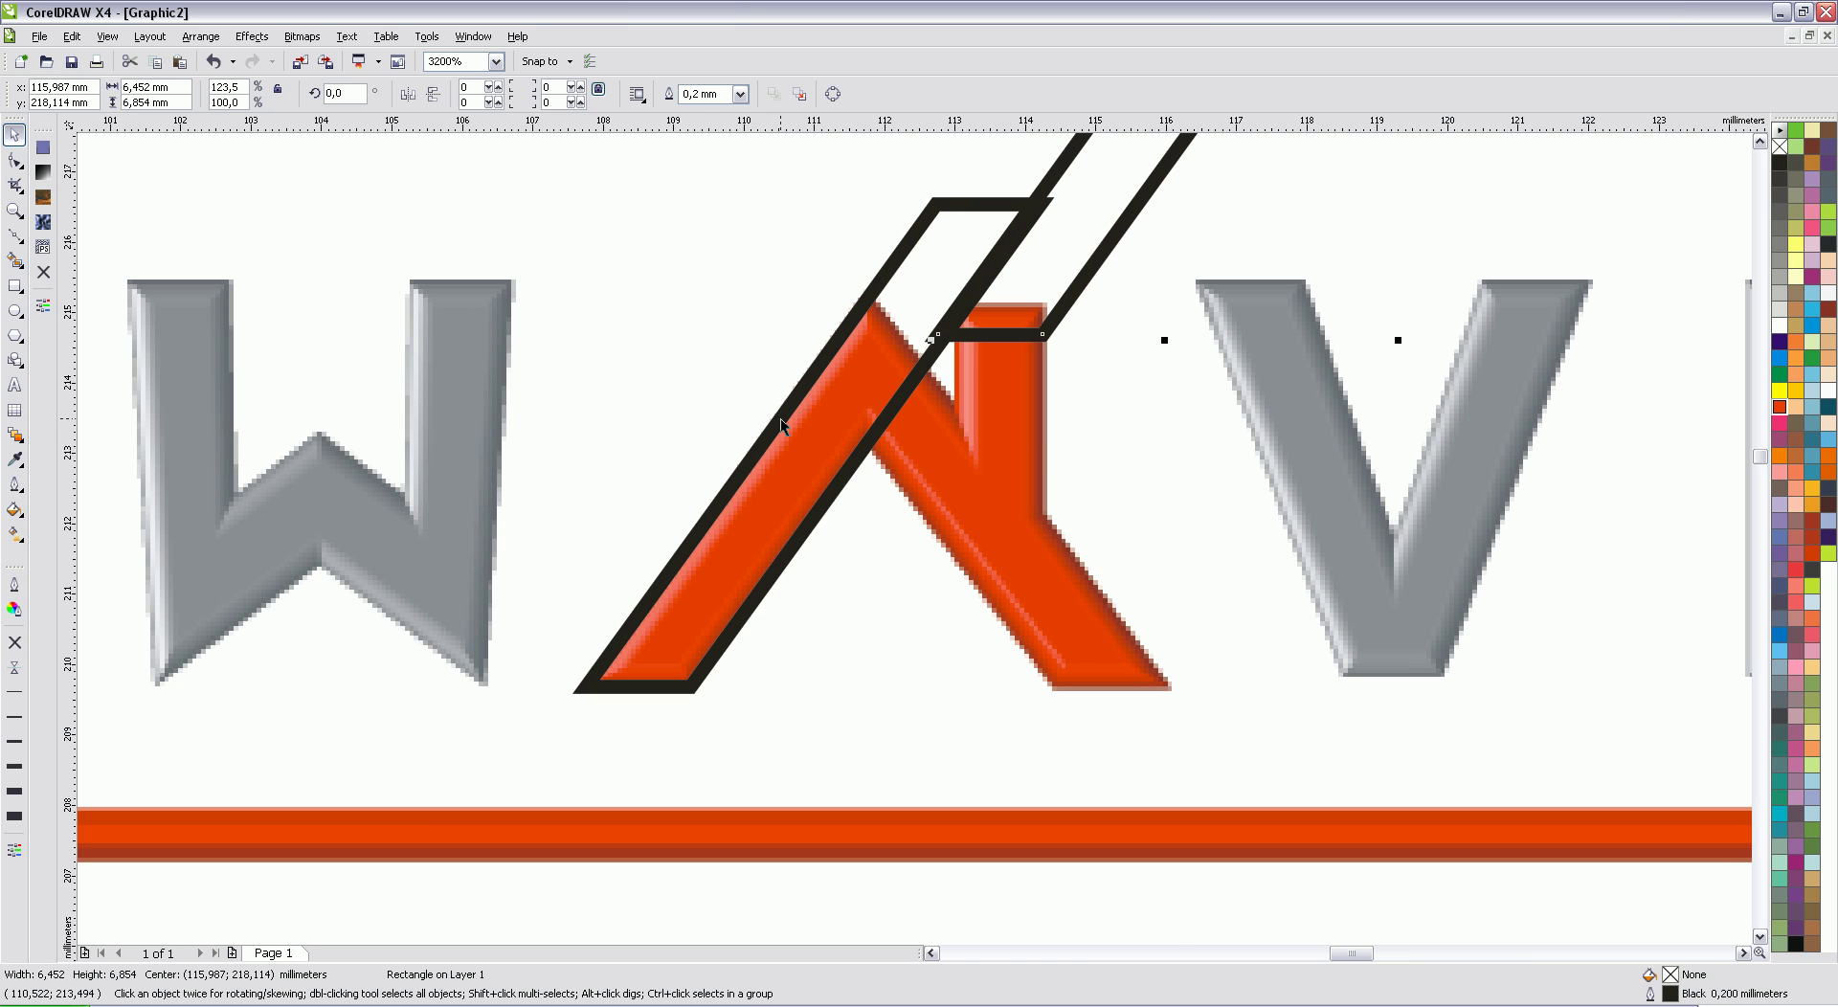
click(408, 94)
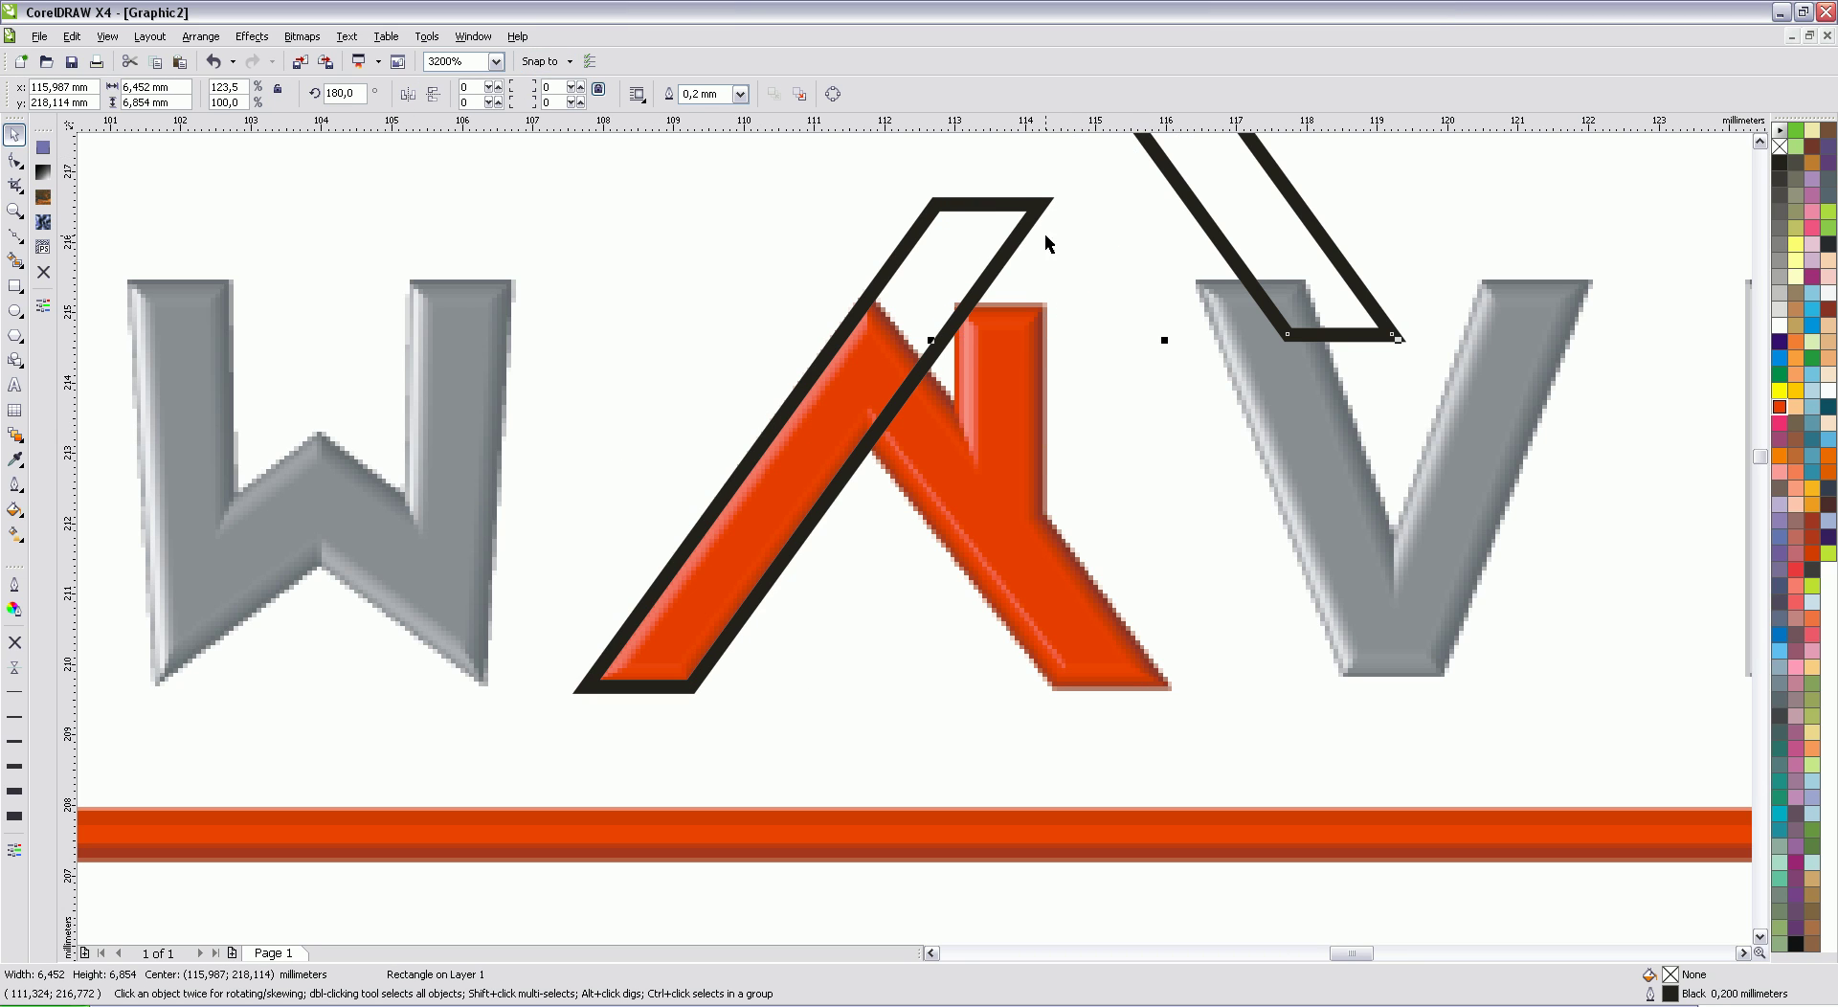
shift+click(959, 207)
click(767, 94)
click(792, 573)
click(947, 614)
click(1031, 615)
click(1112, 446)
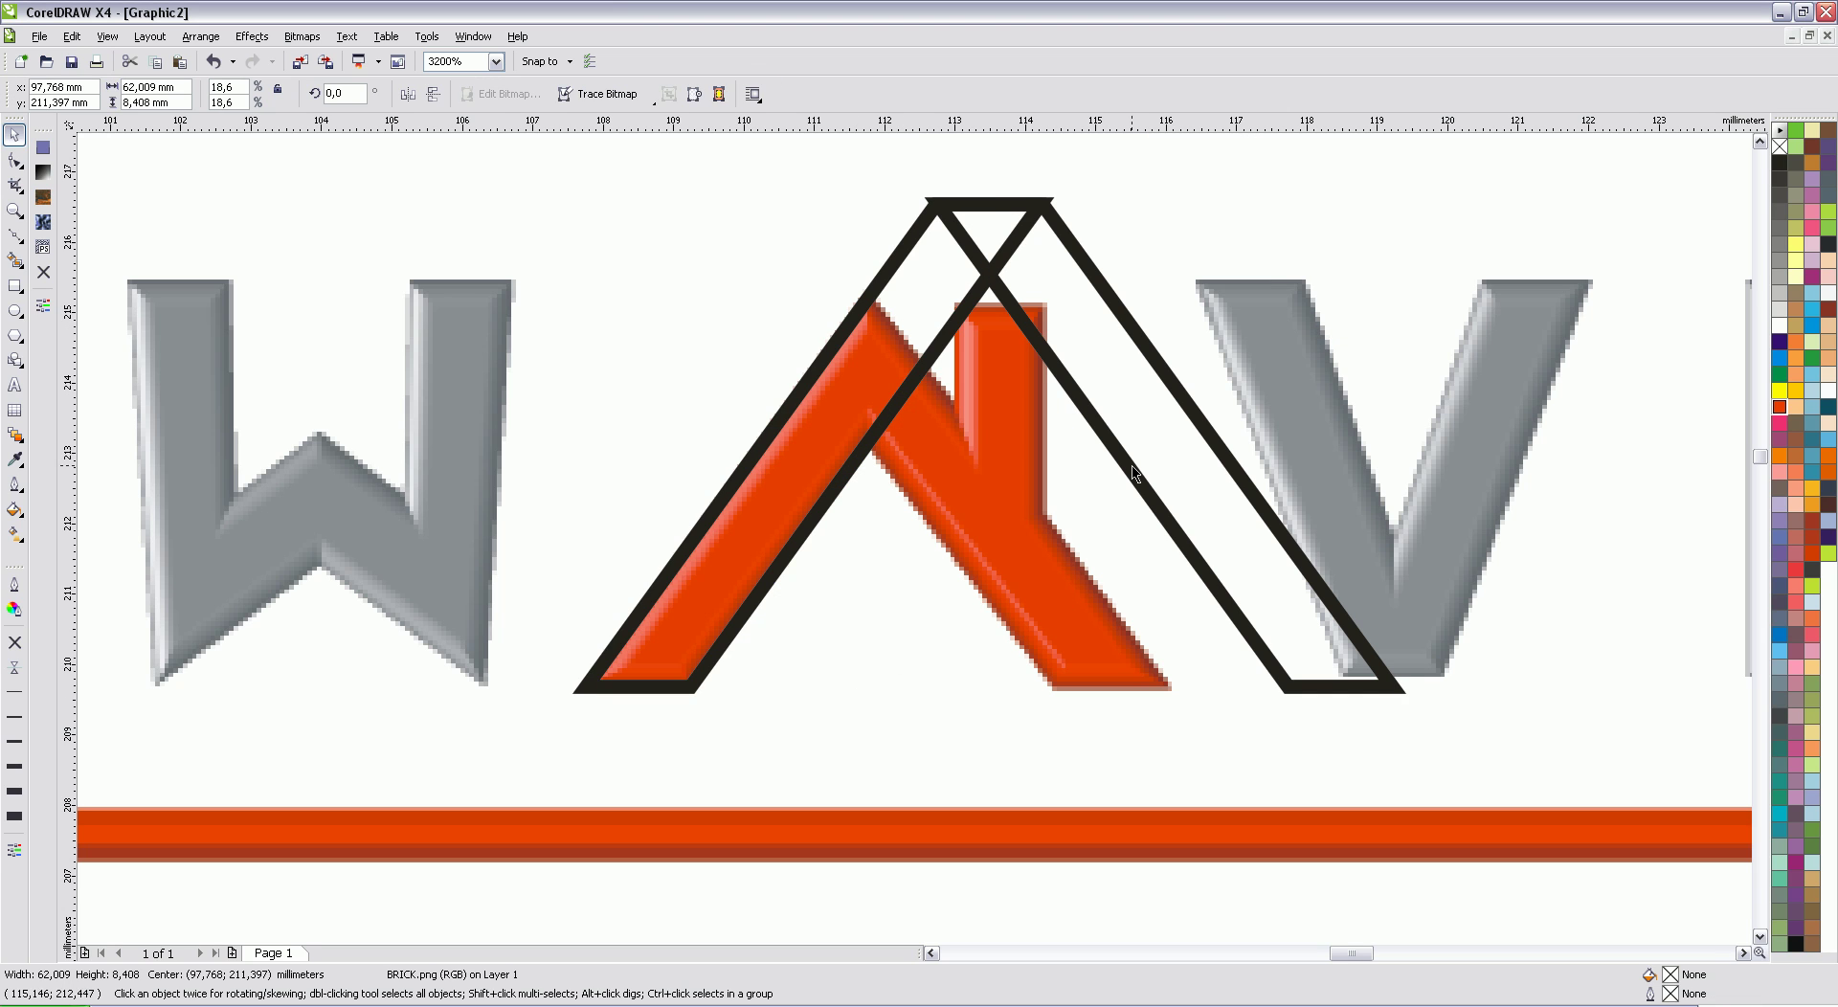
drag(1112, 446, 884, 475)
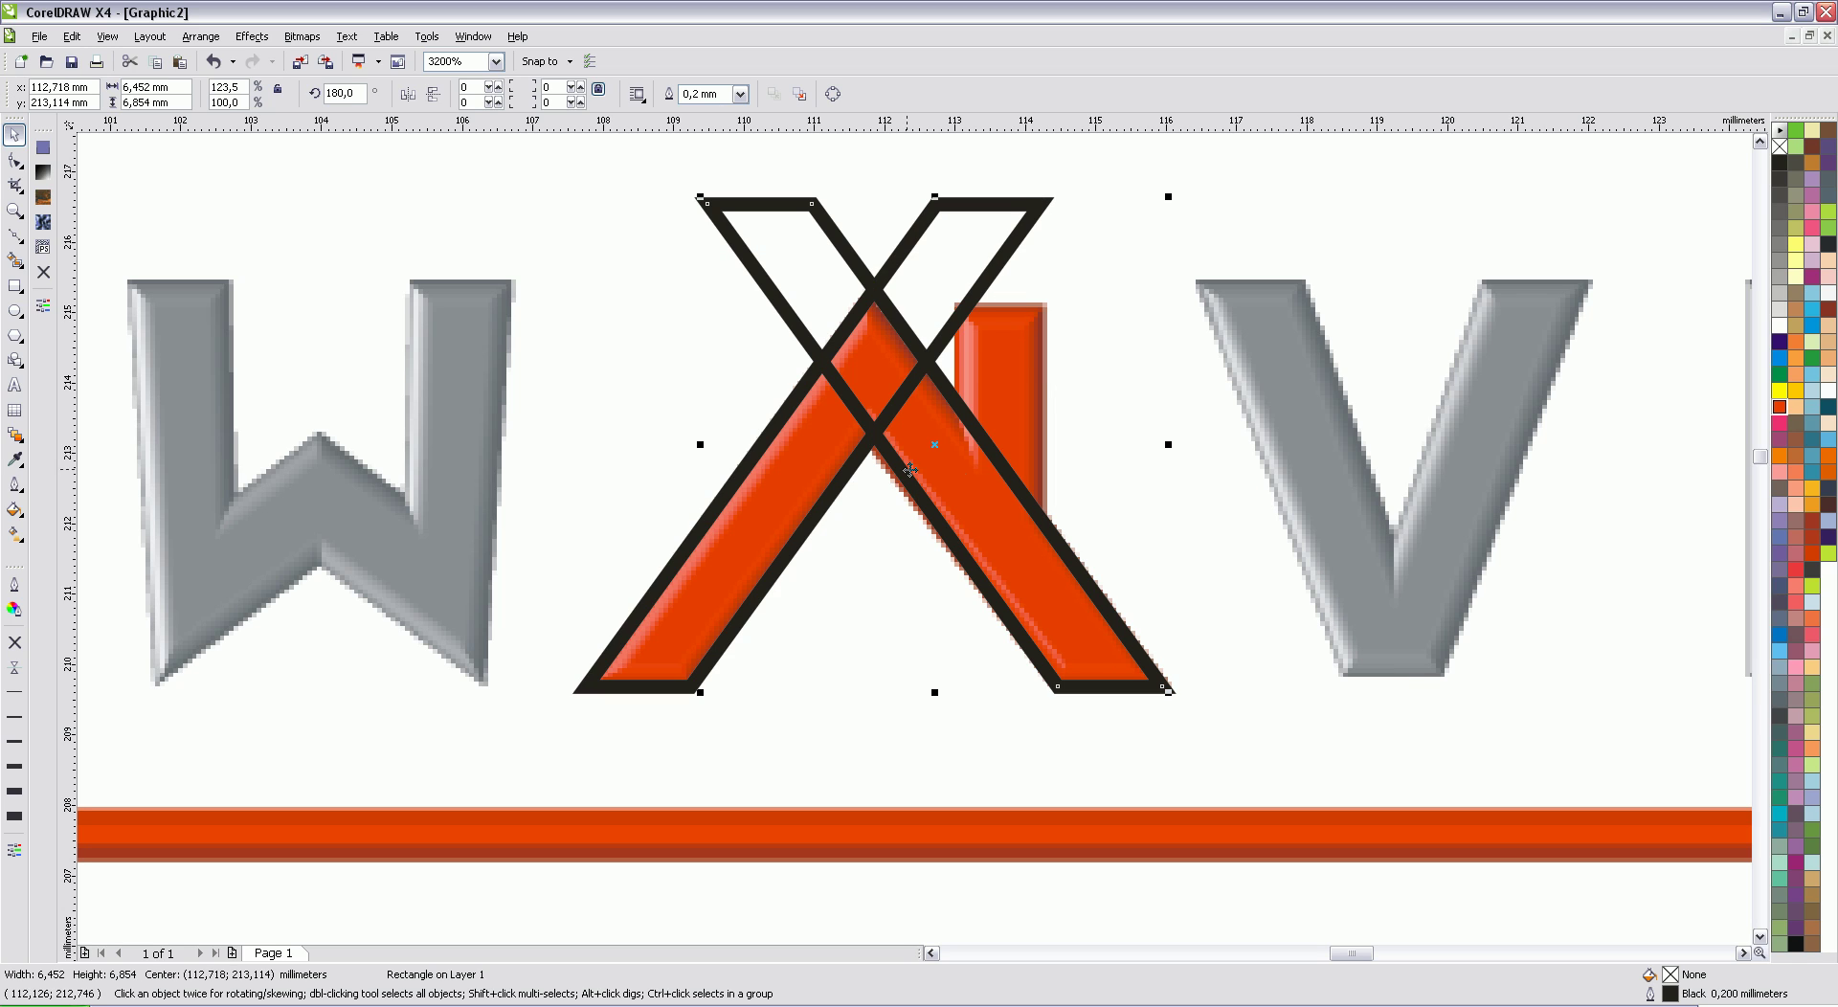
Step: Weld the two bars into an X and trim its nodes into a chevron
shift+click(773, 429)
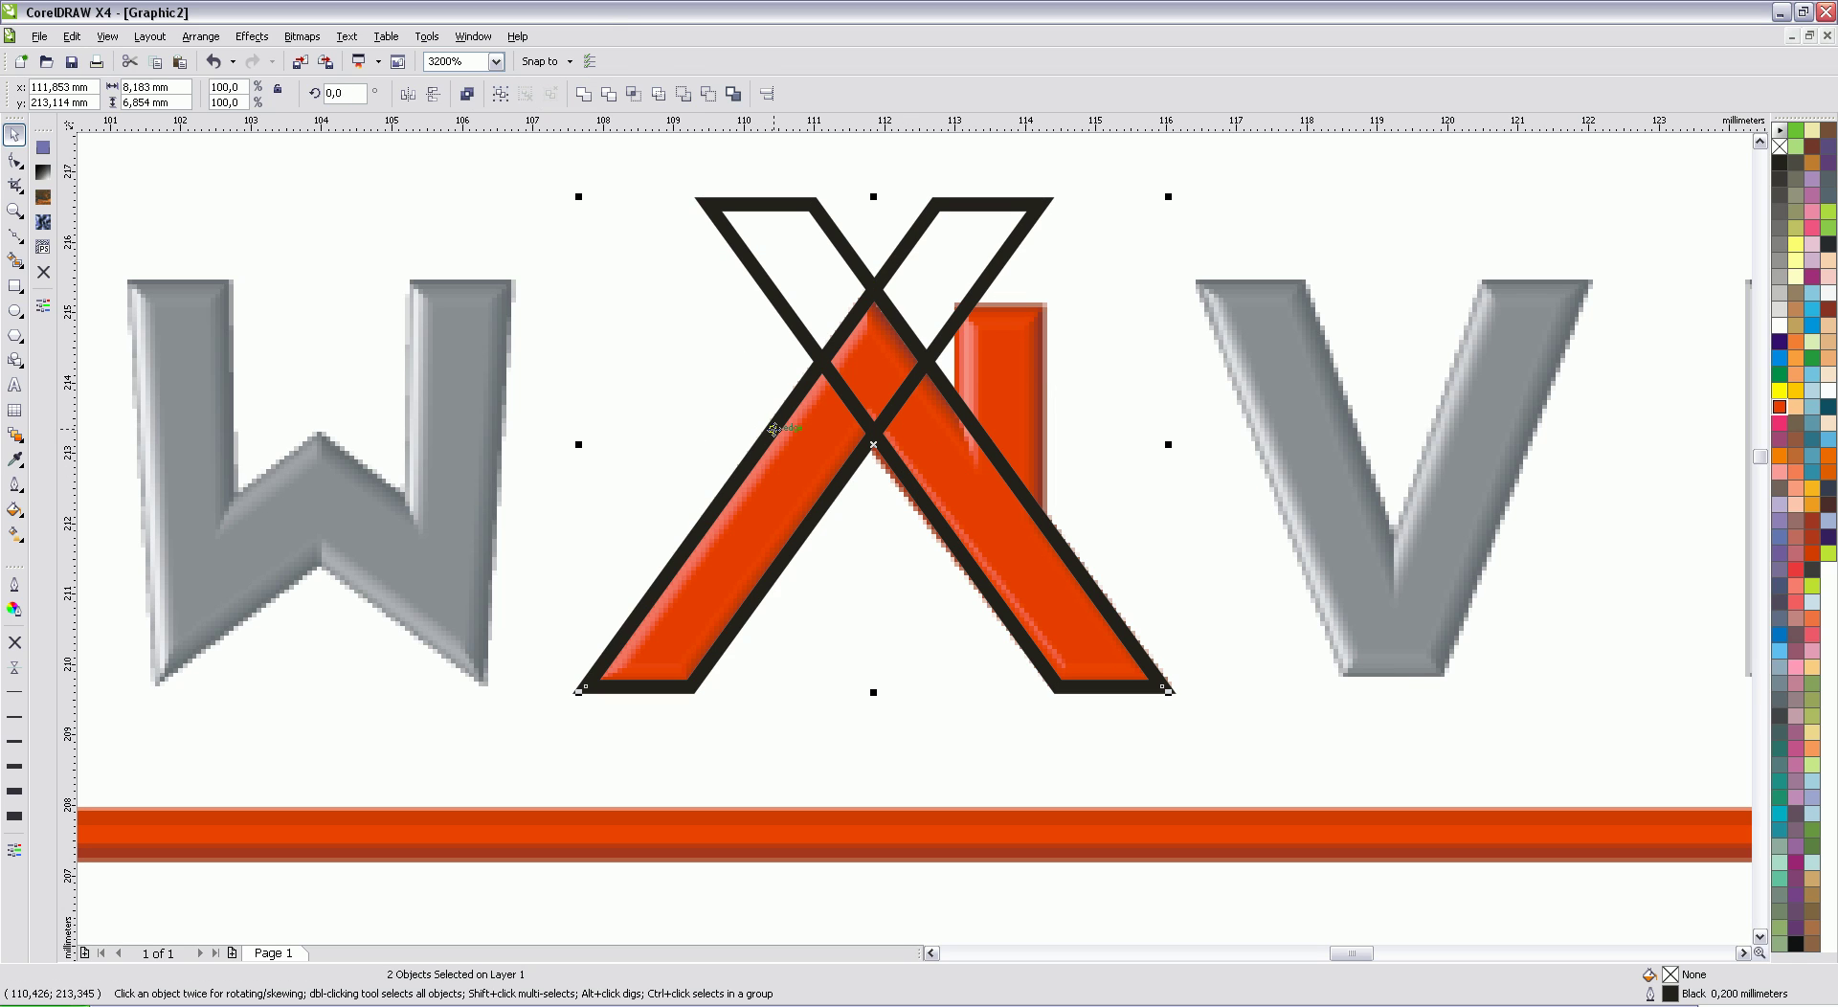
click(585, 94)
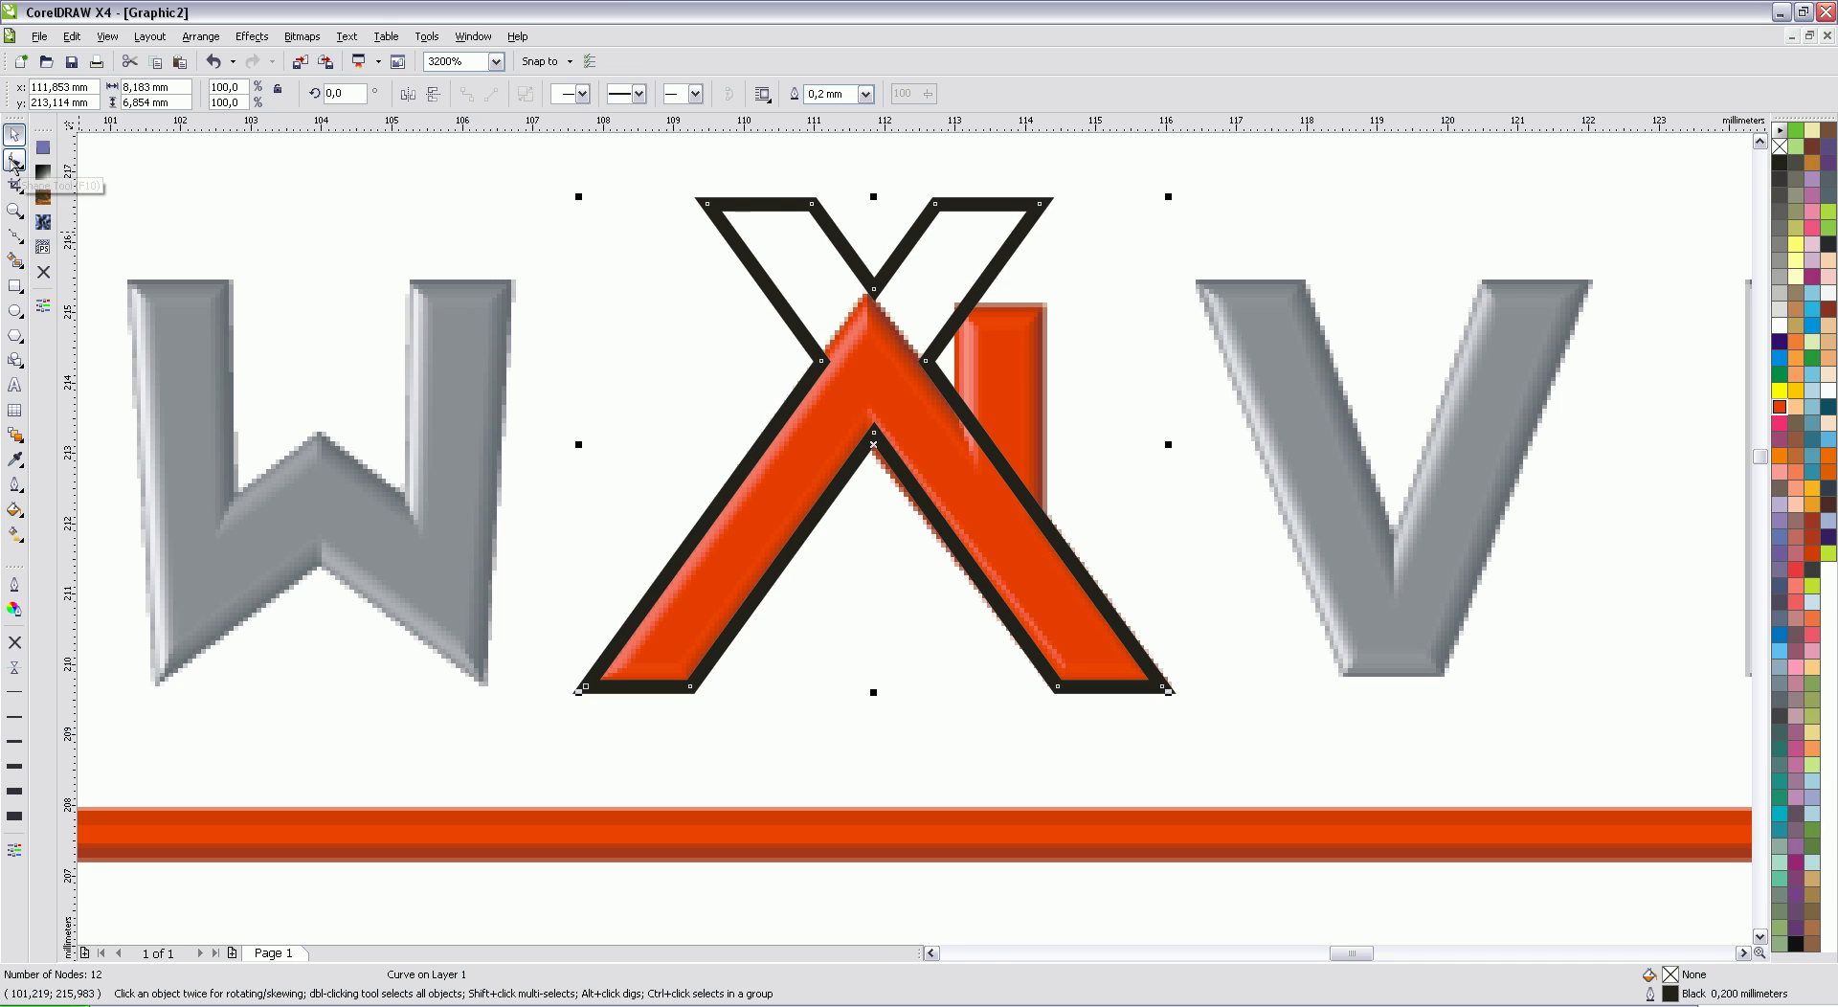
click(16, 161)
drag(645, 159, 833, 266)
key(Delete)
drag(1089, 166, 922, 247)
key(Delete)
drag(677, 226, 1006, 421)
click(252, 93)
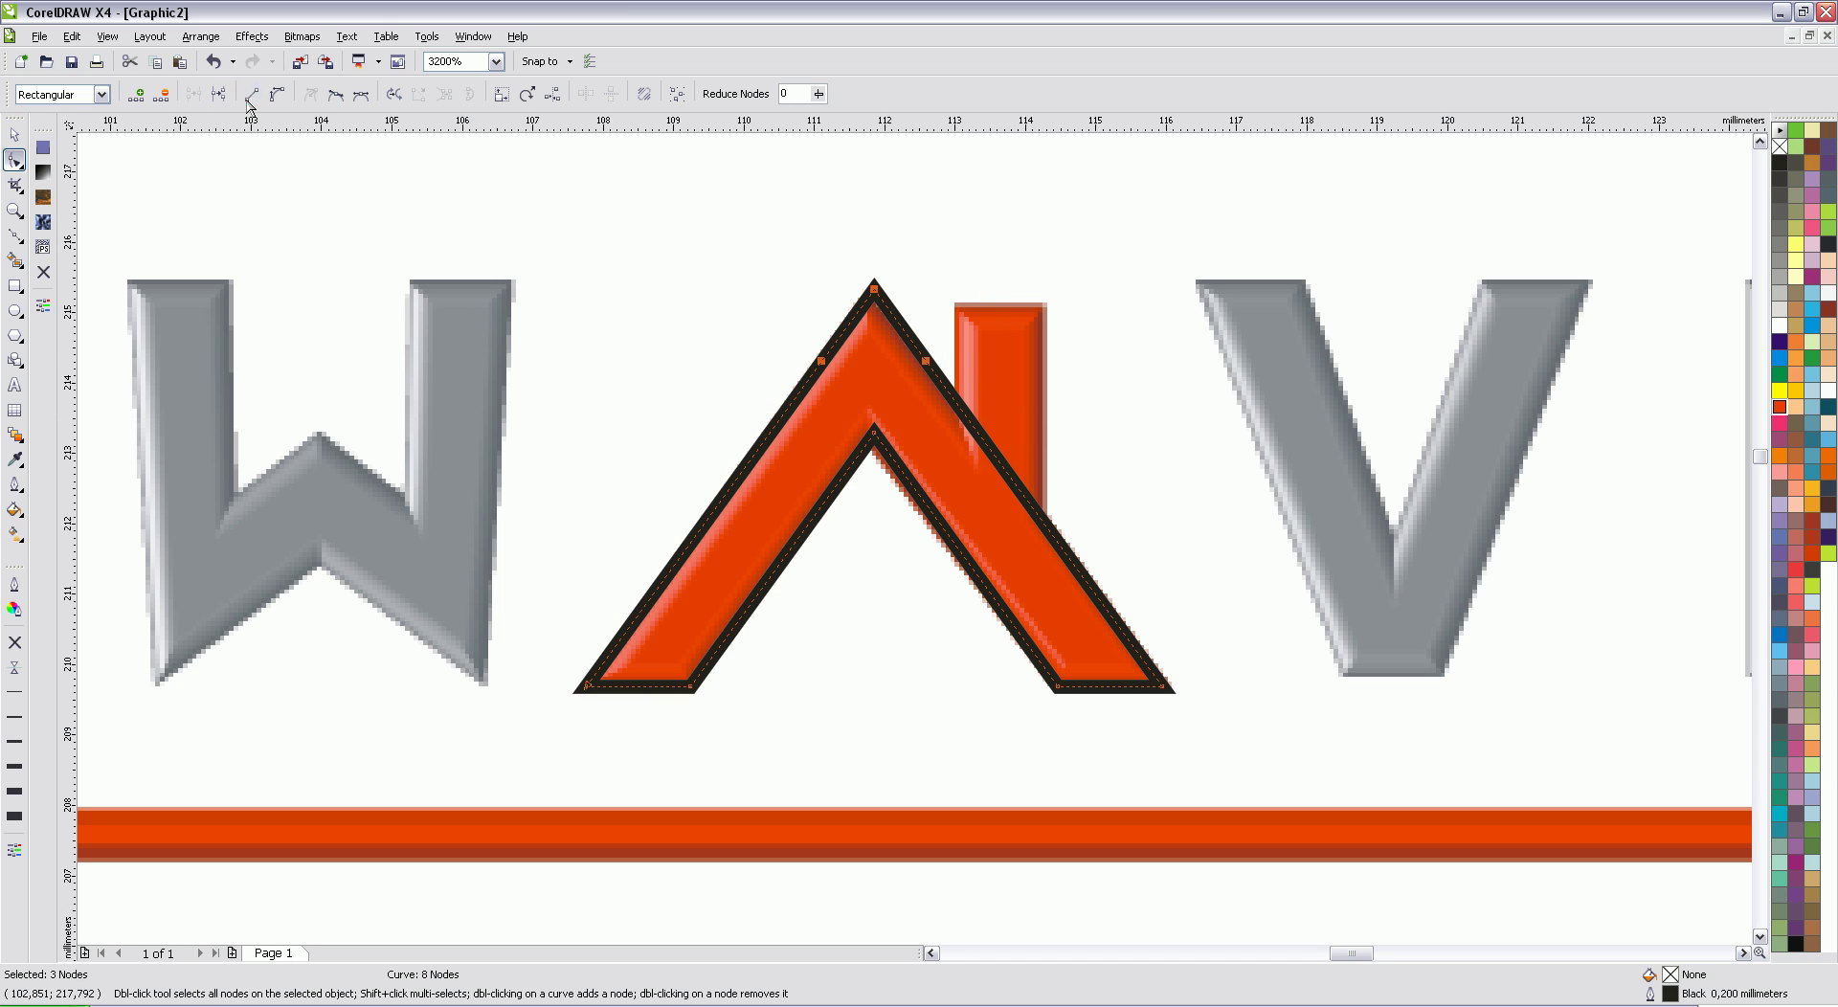
double_click(821, 361)
double_click(926, 362)
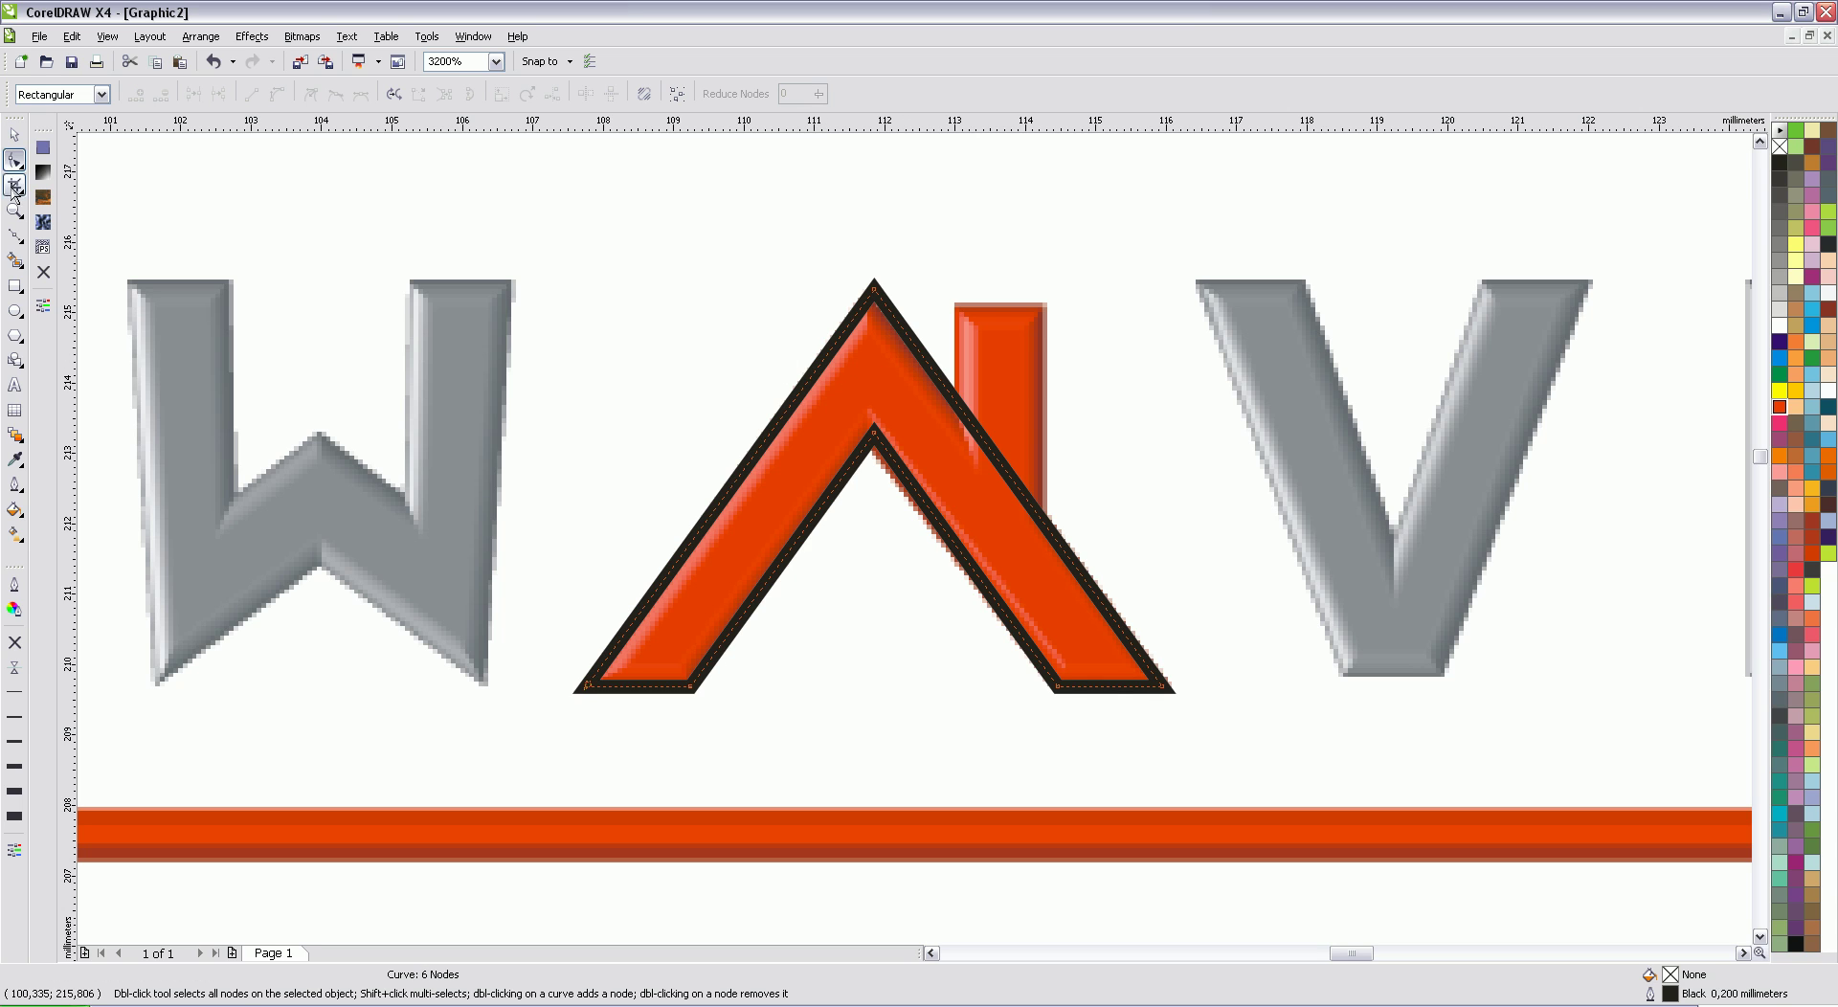
Step: Draw a chimney rectangle beside the peak and weld it to the chevron
click(14, 134)
click(14, 286)
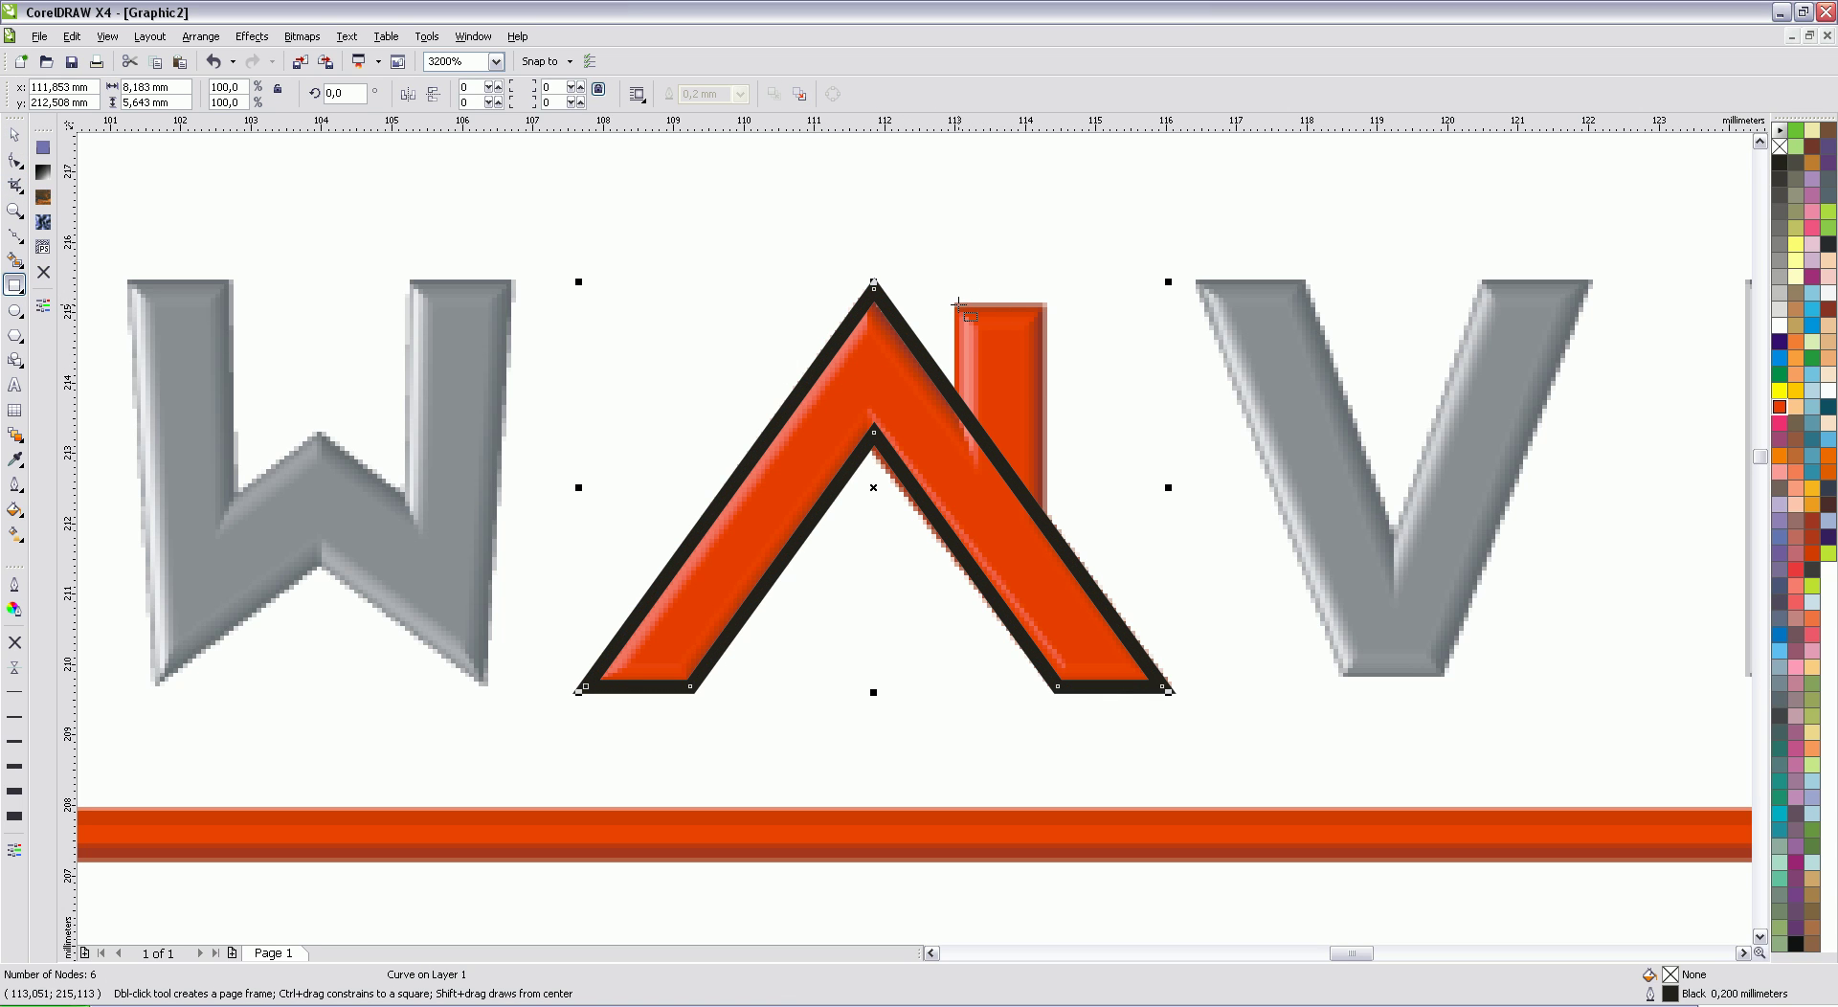
drag(958, 307, 1042, 521)
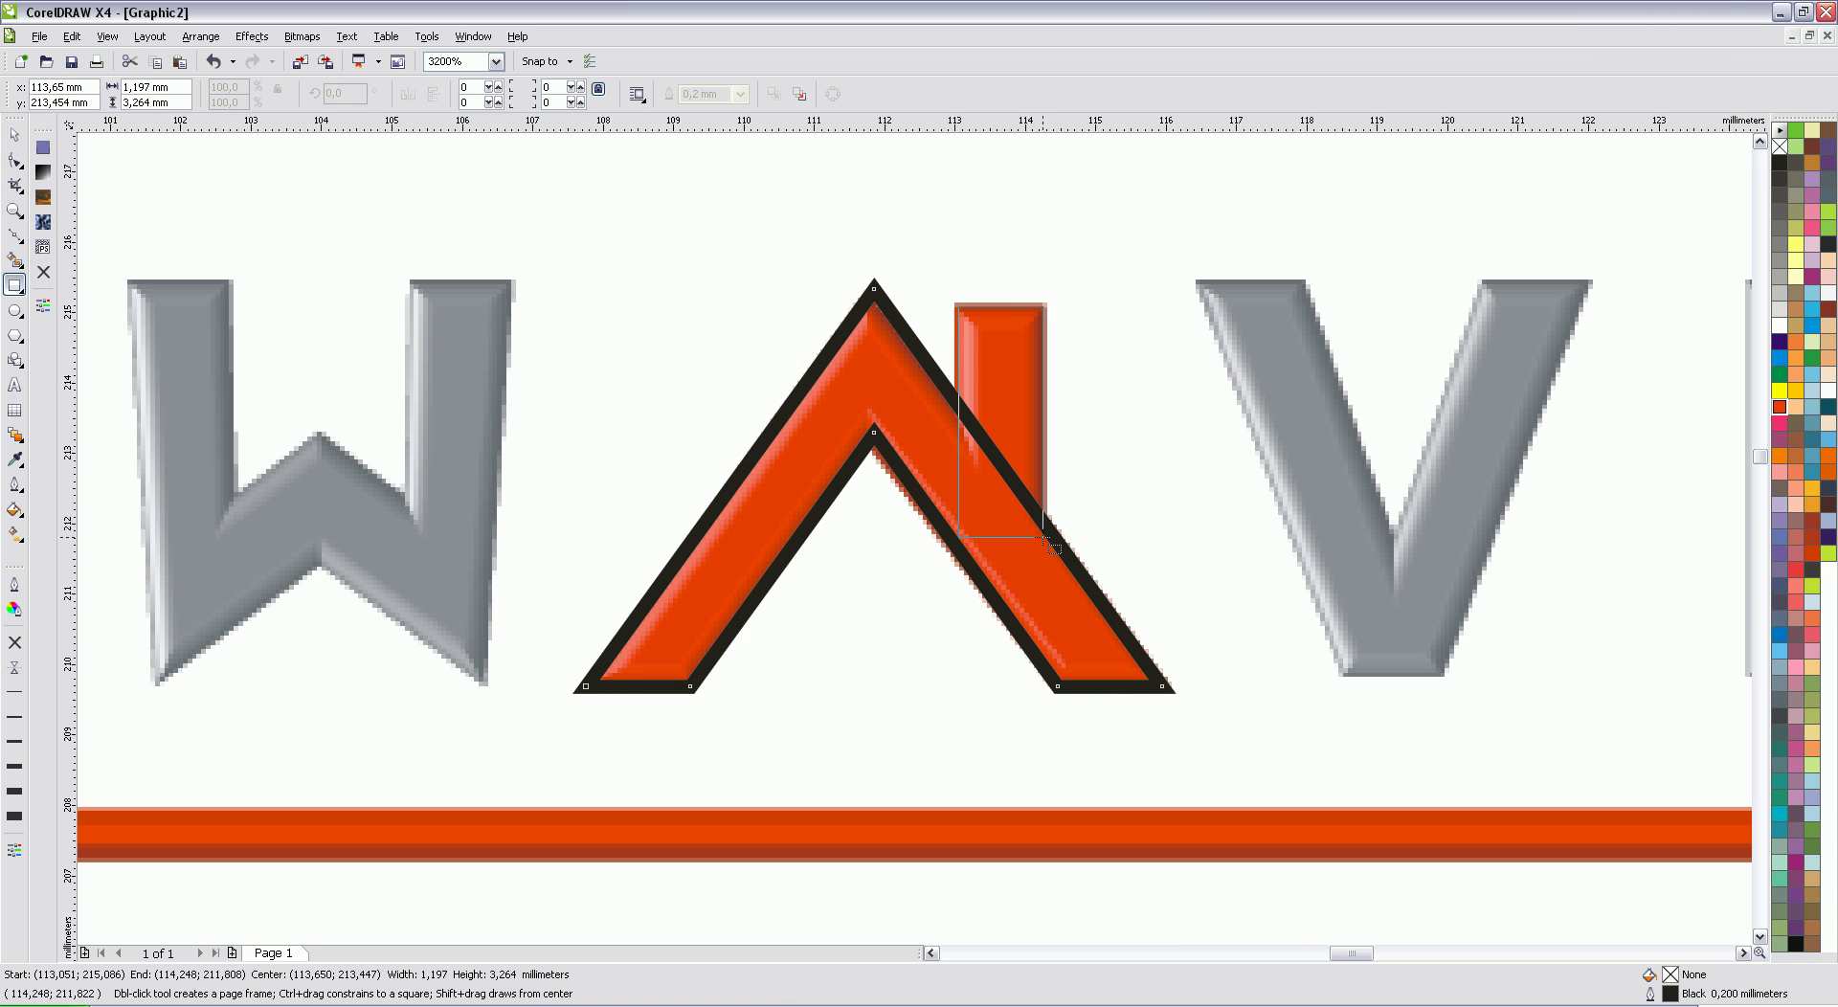
drag(1051, 546, 1050, 545)
key(space)
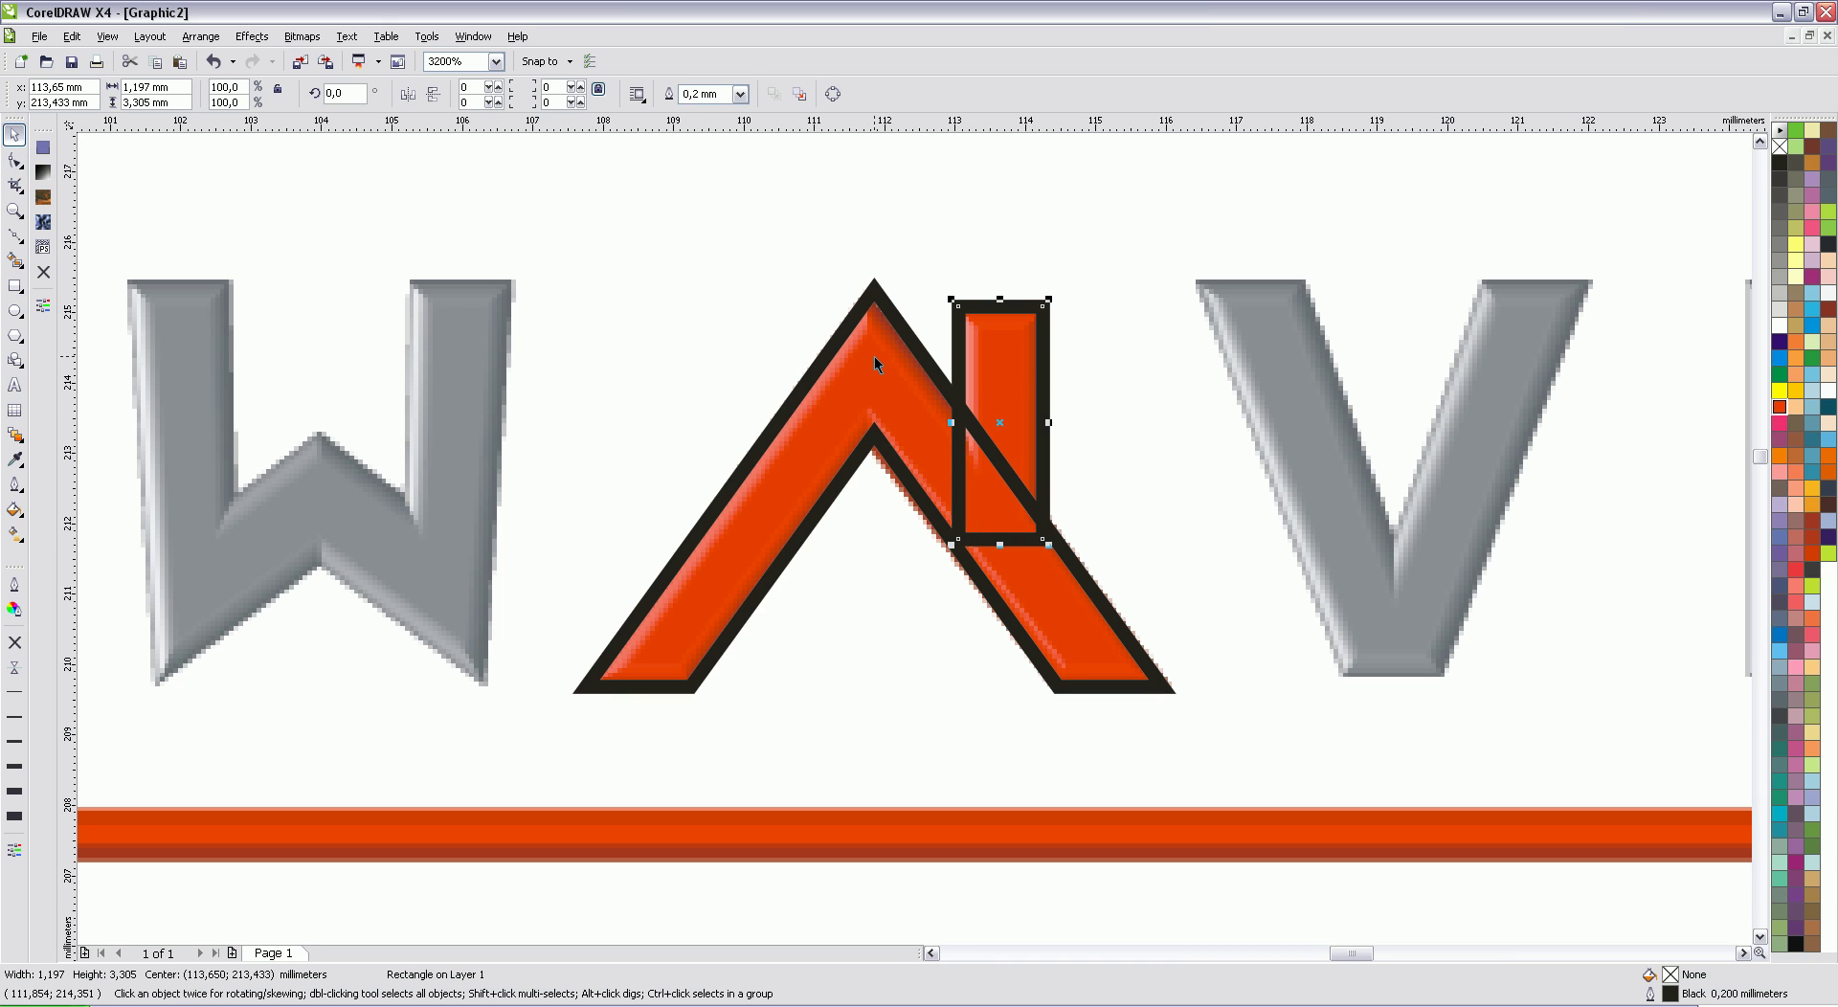
shift+click(875, 362)
click(581, 94)
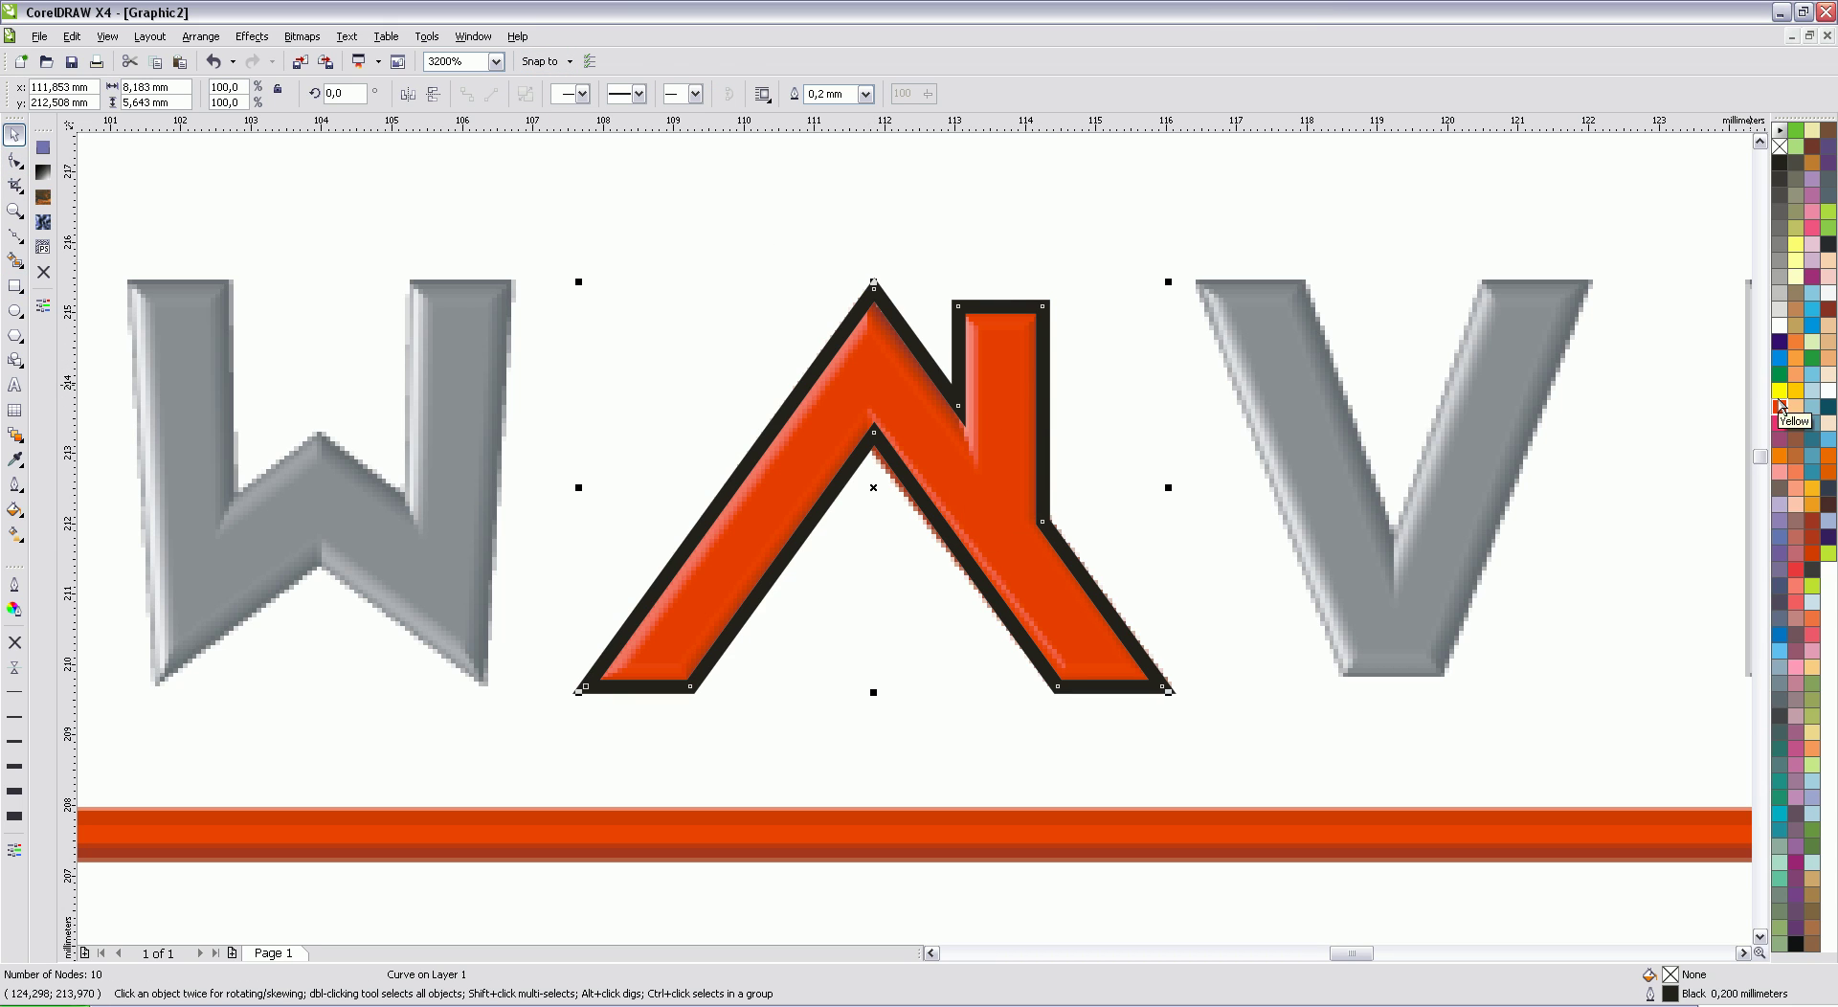
Step: Fill the house shape red and remove its outline
click(1780, 406)
right_click(1780, 147)
scroll(914, 537, down, 2)
scroll(913, 537, down, 3)
scroll(883, 473, up, 1)
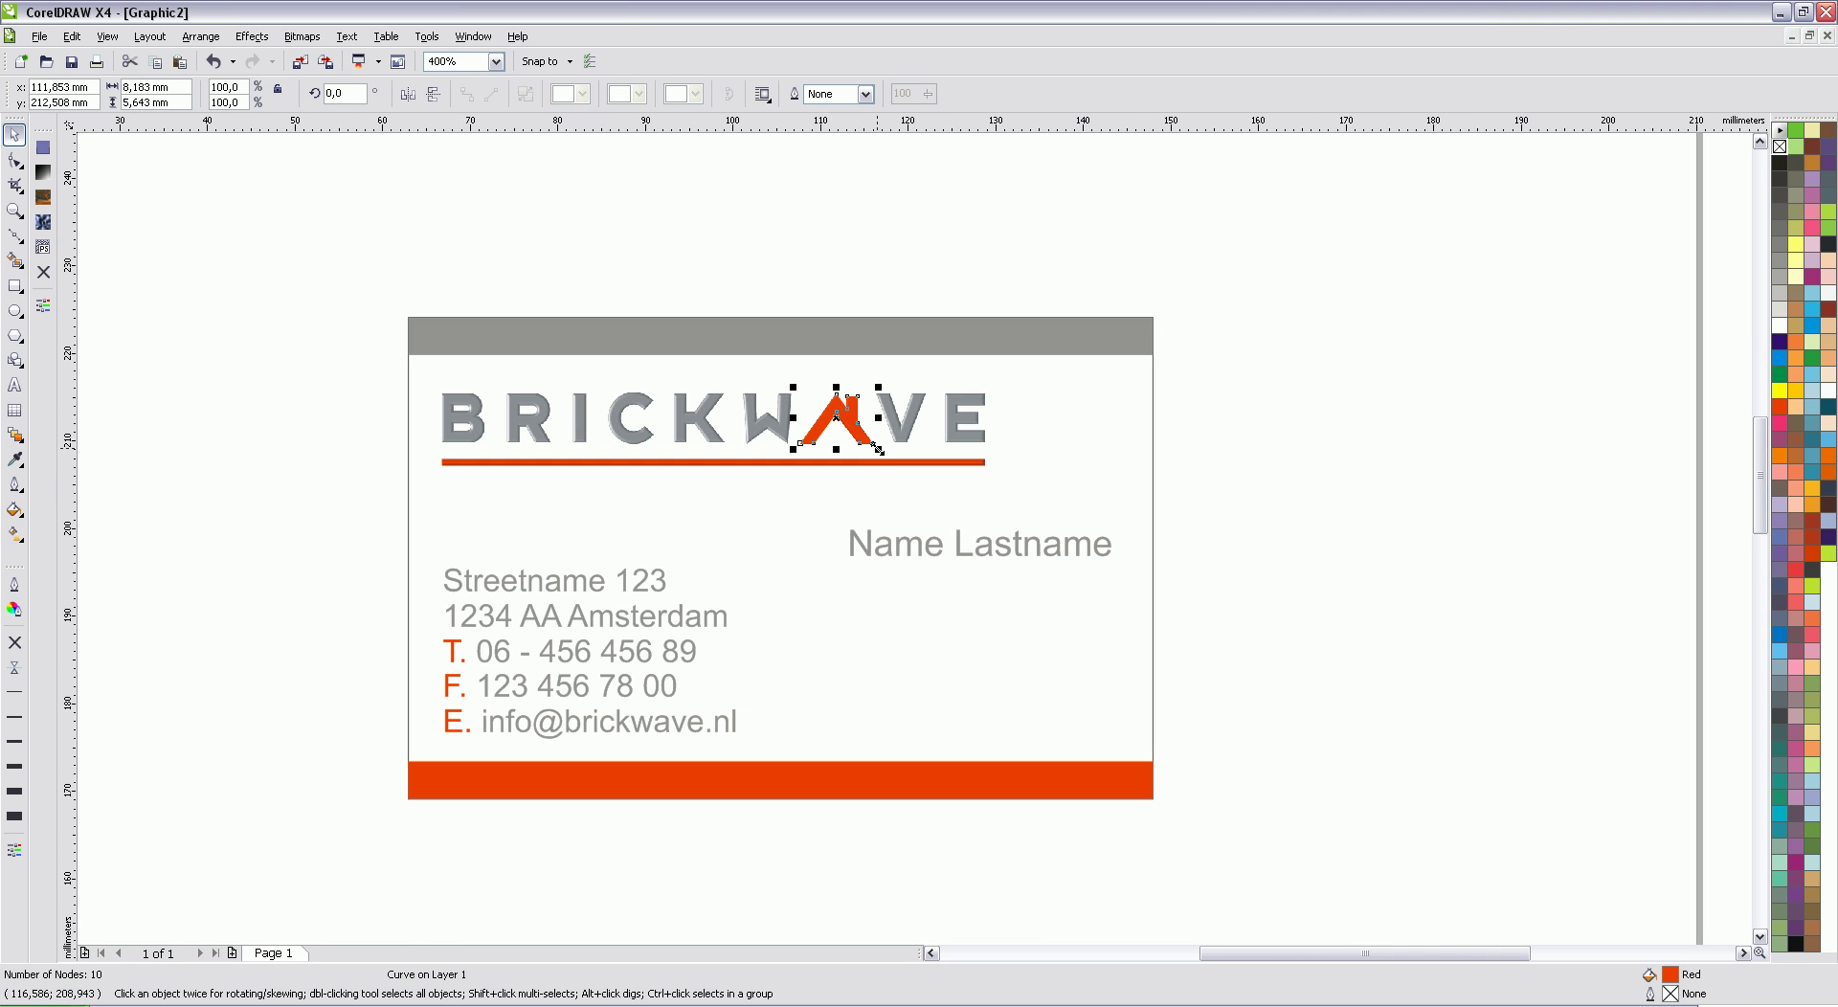
Step: Enlarge the house and seat it on the red bottom bar at the card's lower right
drag(879, 449, 1074, 723)
scroll(989, 730, up, 1)
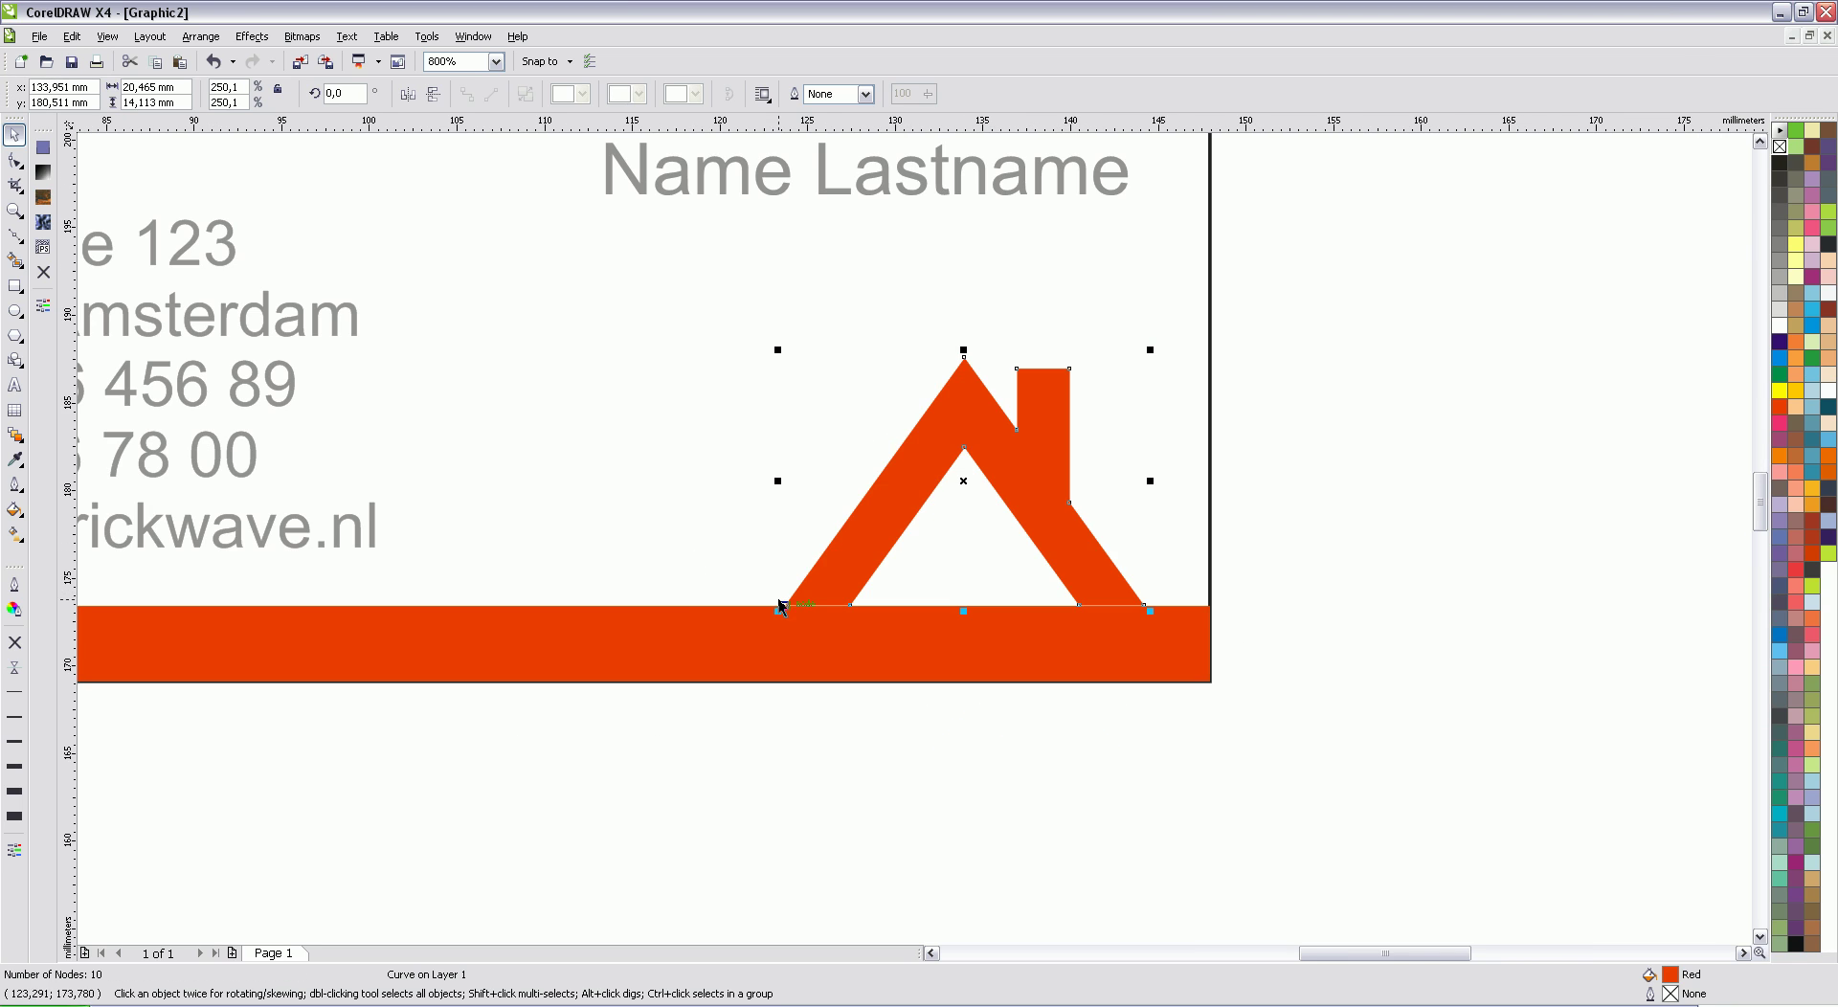
drag(778, 610, 756, 625)
scroll(1070, 576, up, 1)
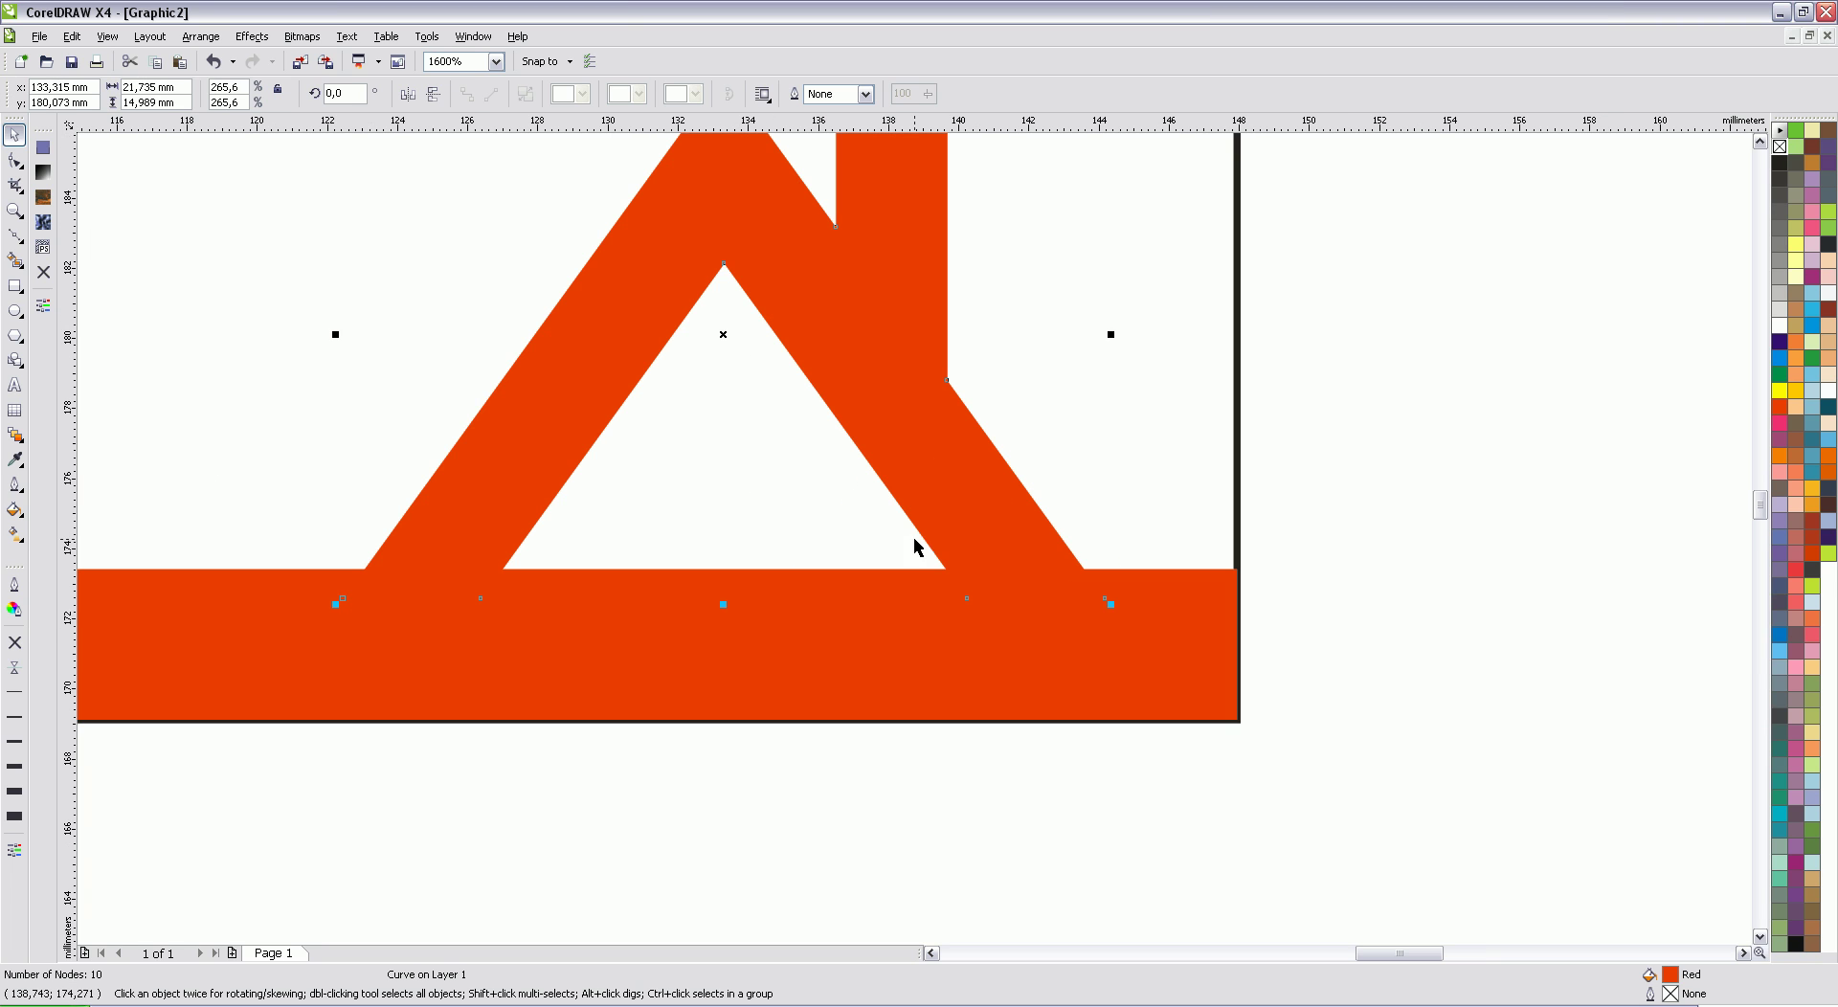
drag(957, 511, 976, 500)
click(1132, 443)
scroll(913, 537, down, 3)
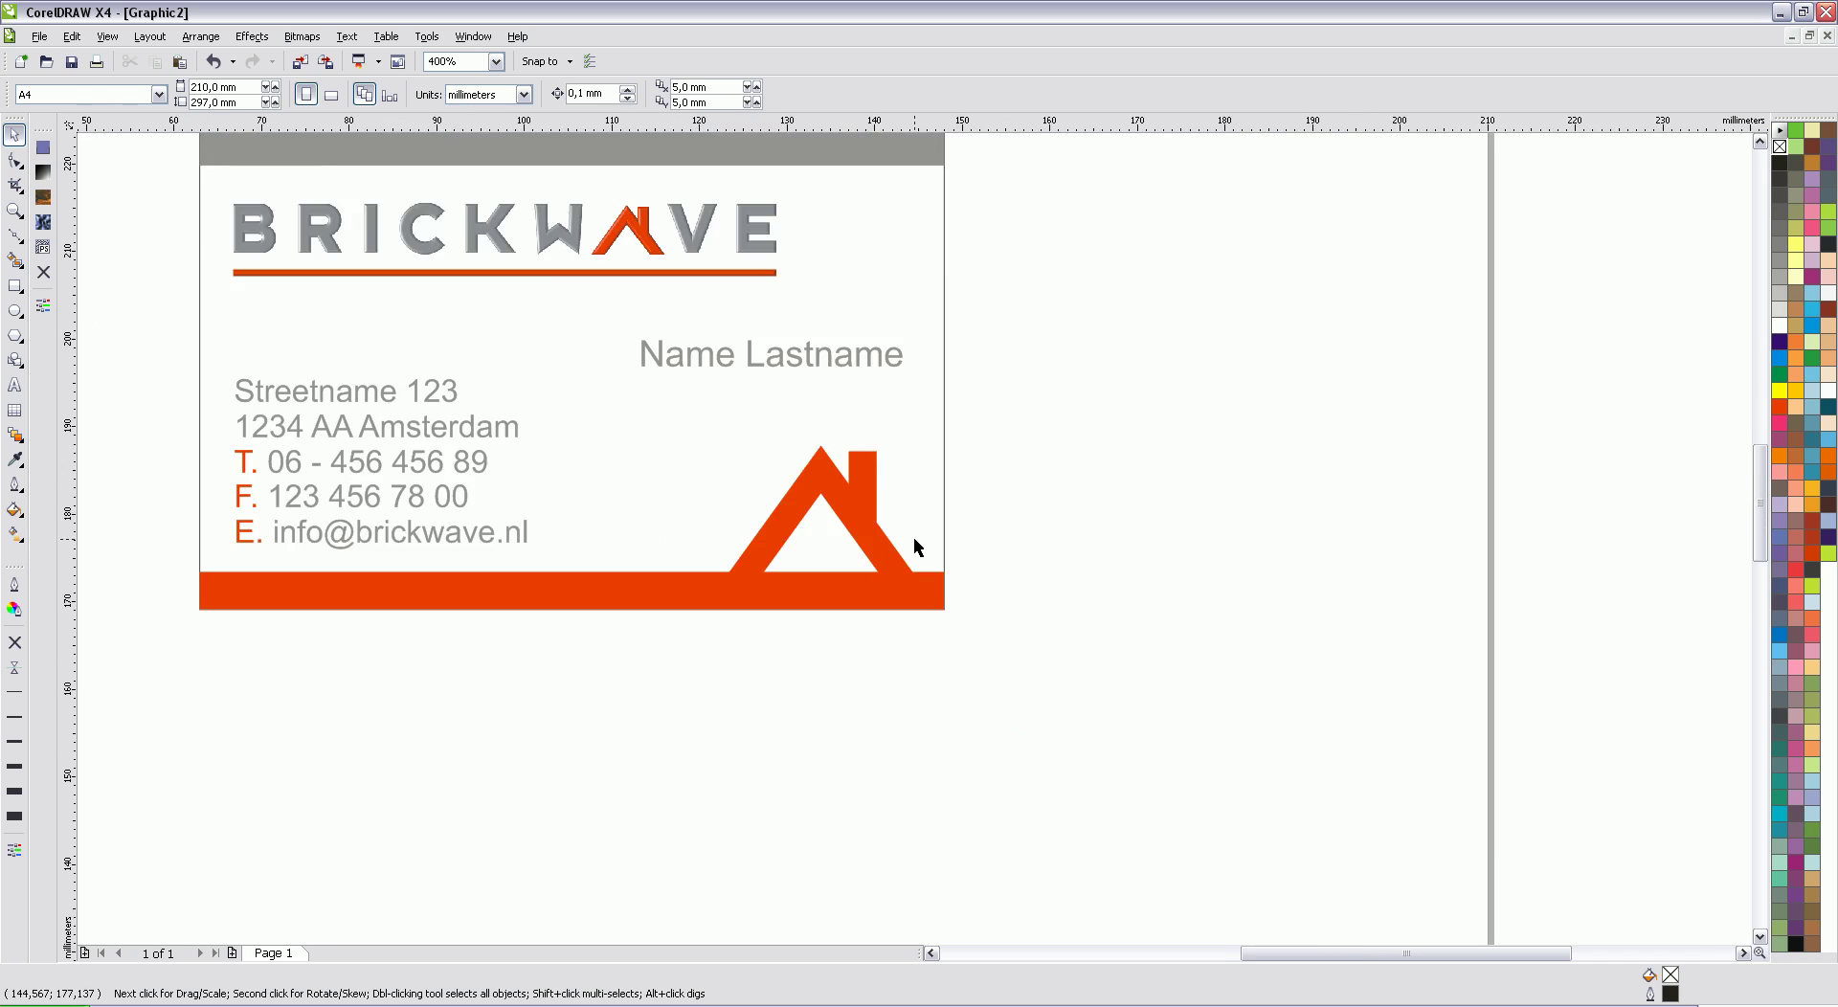
scroll(706, 455, up, 1)
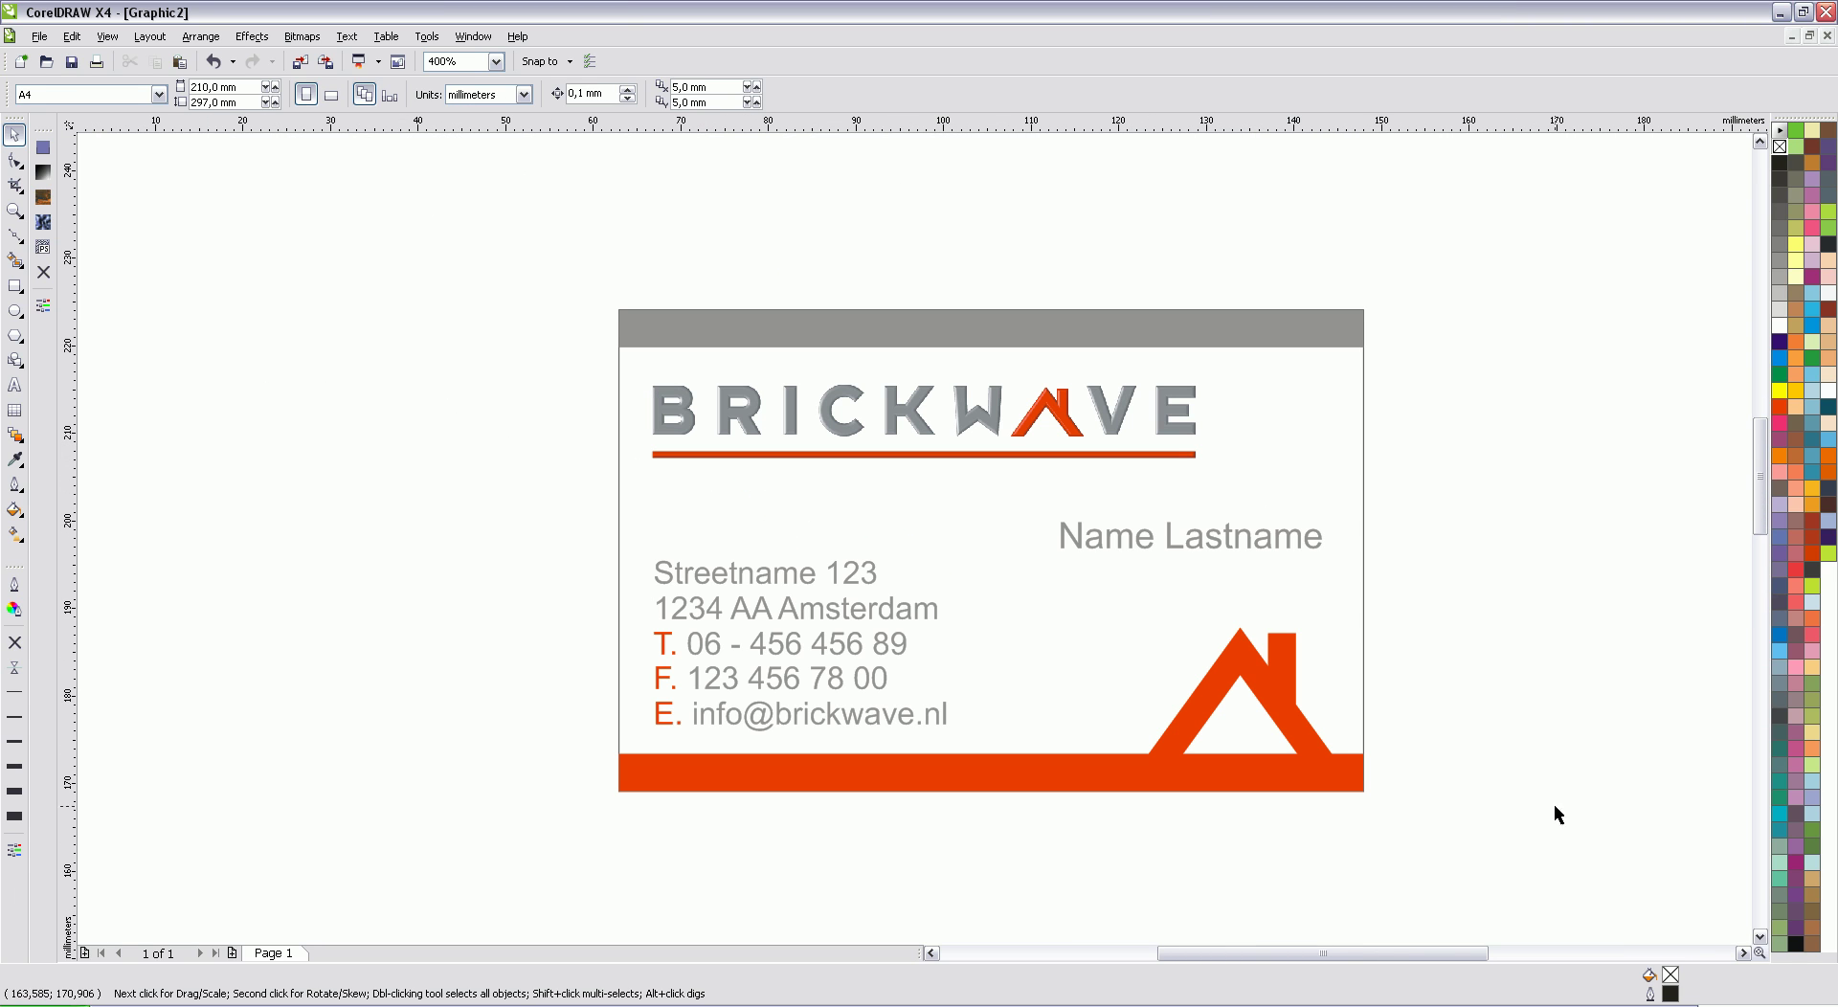
Step: Duplicate the 85 × 55 mm card rectangle and place the copy right of the front card
click(1743, 952)
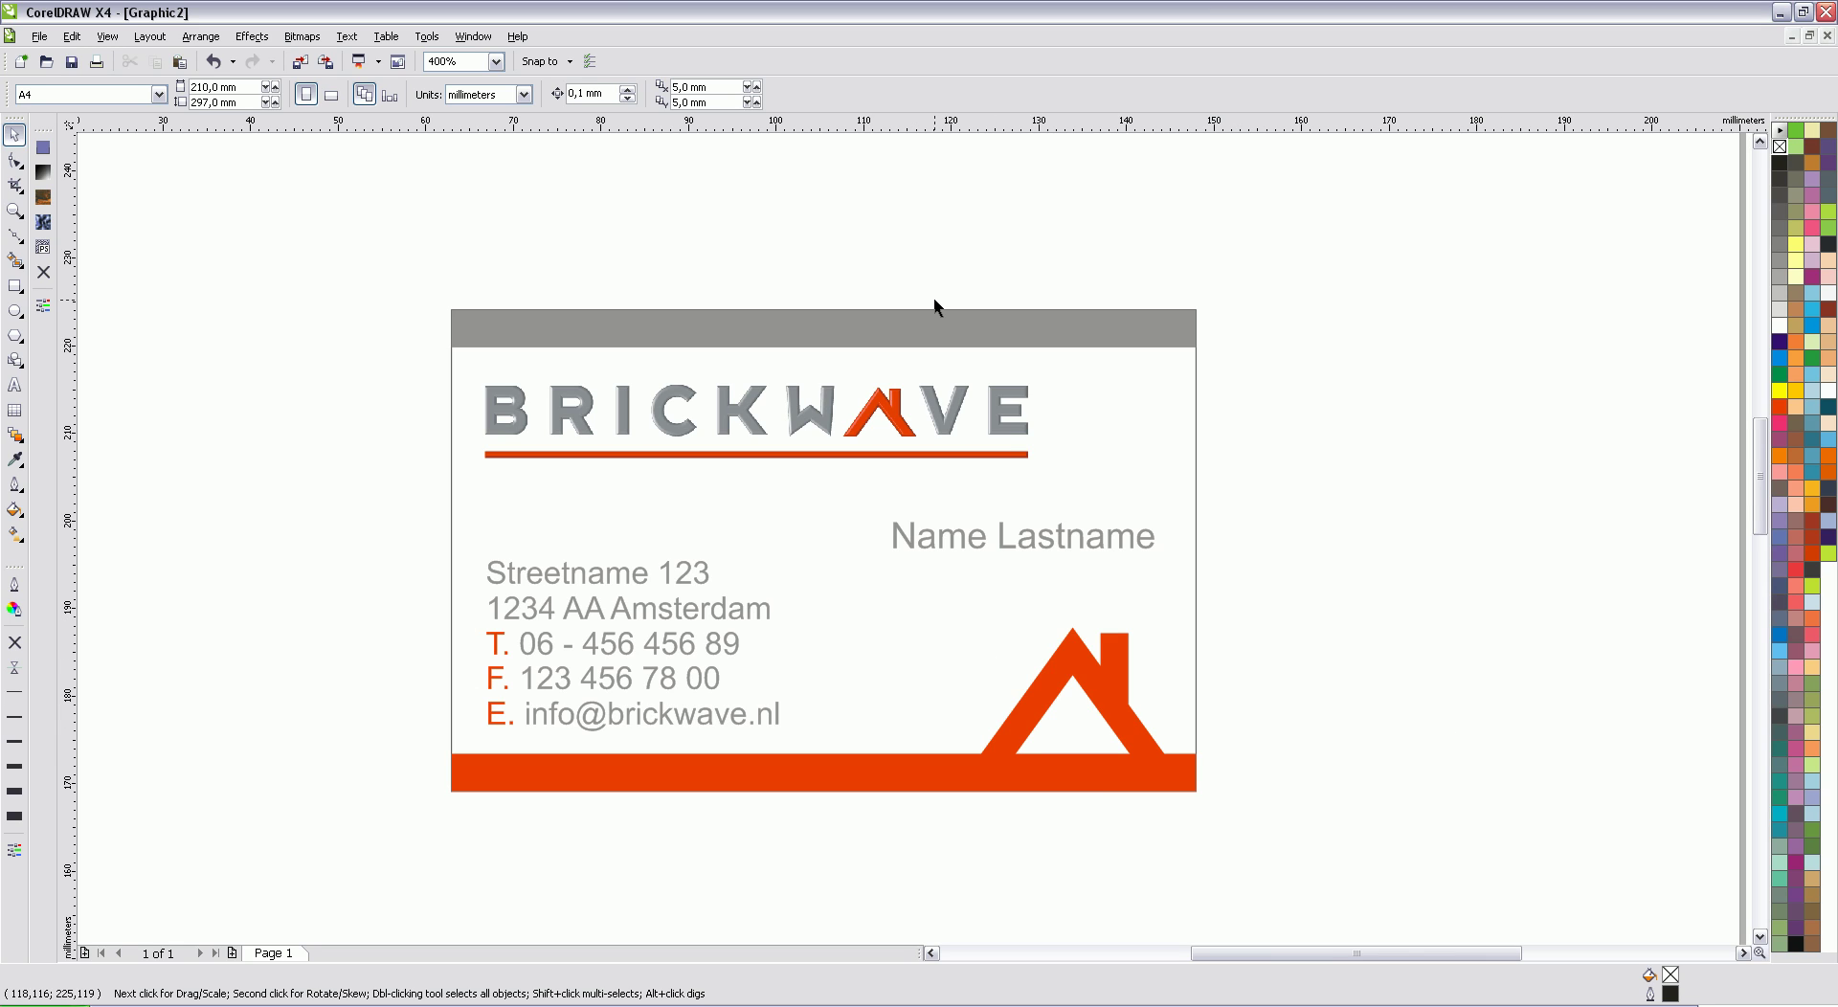
click(1187, 422)
key(ctrl+d)
drag(874, 507, 1420, 489)
click(1742, 953)
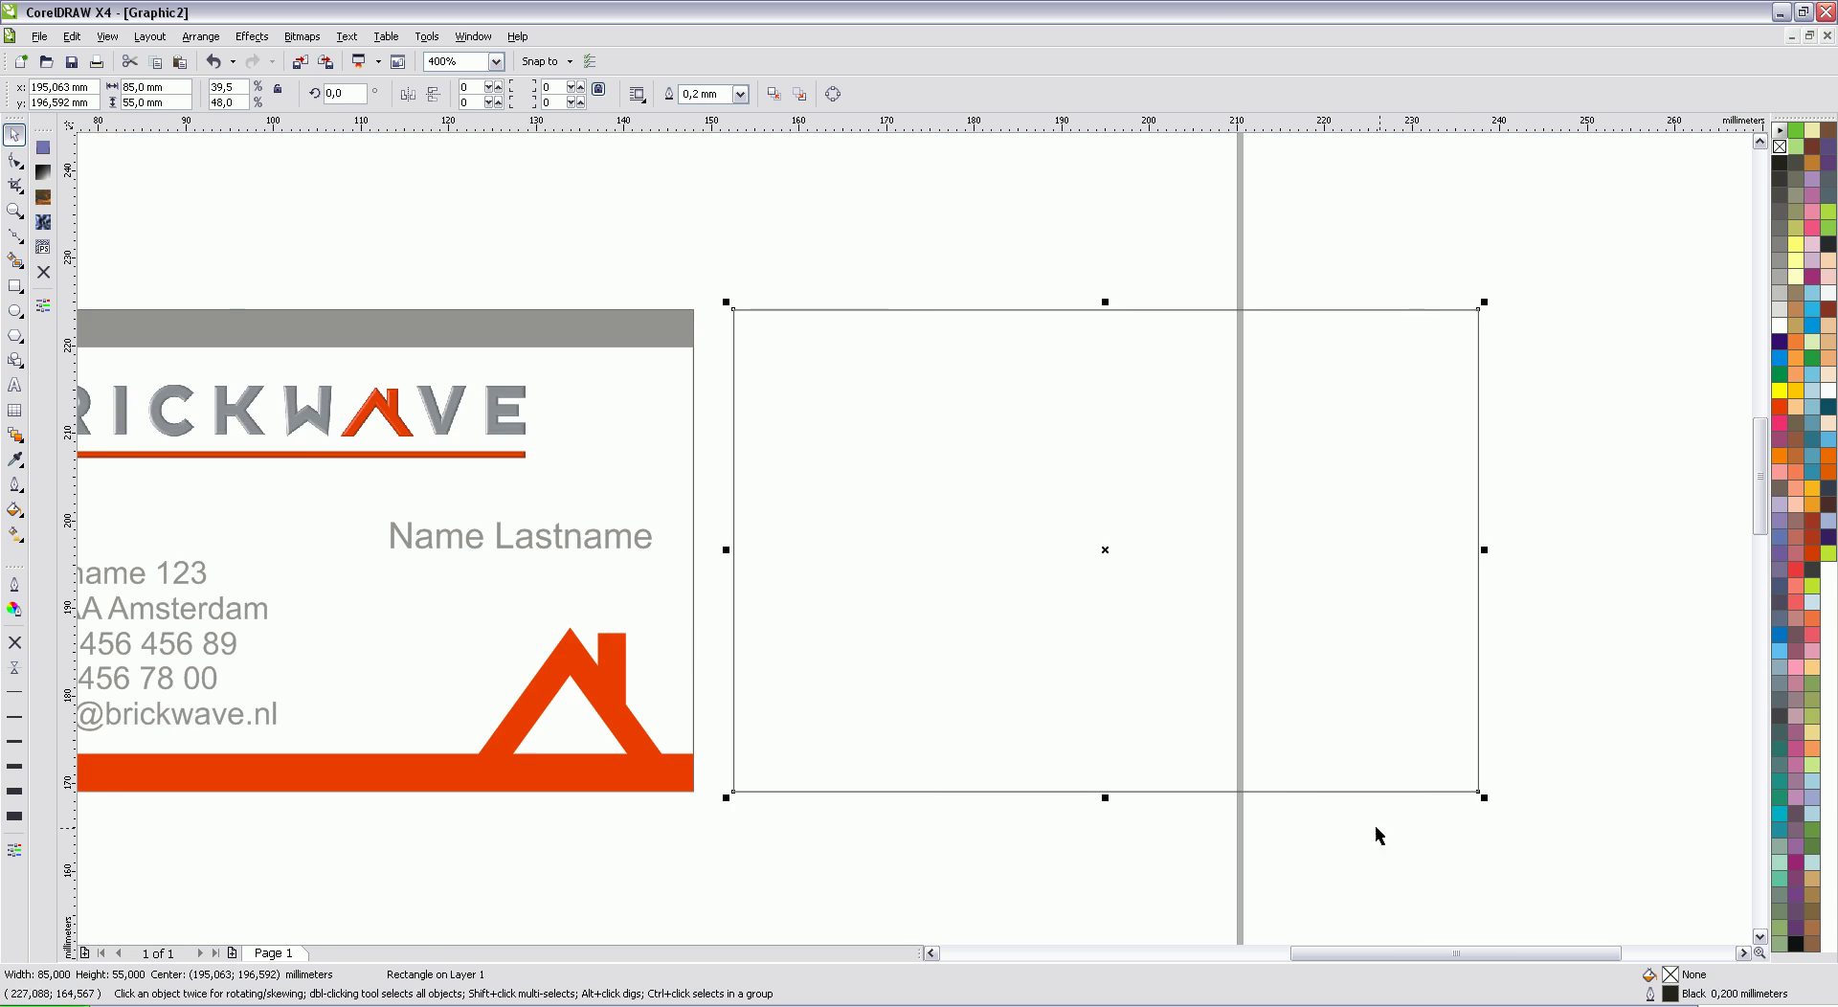
click(1501, 893)
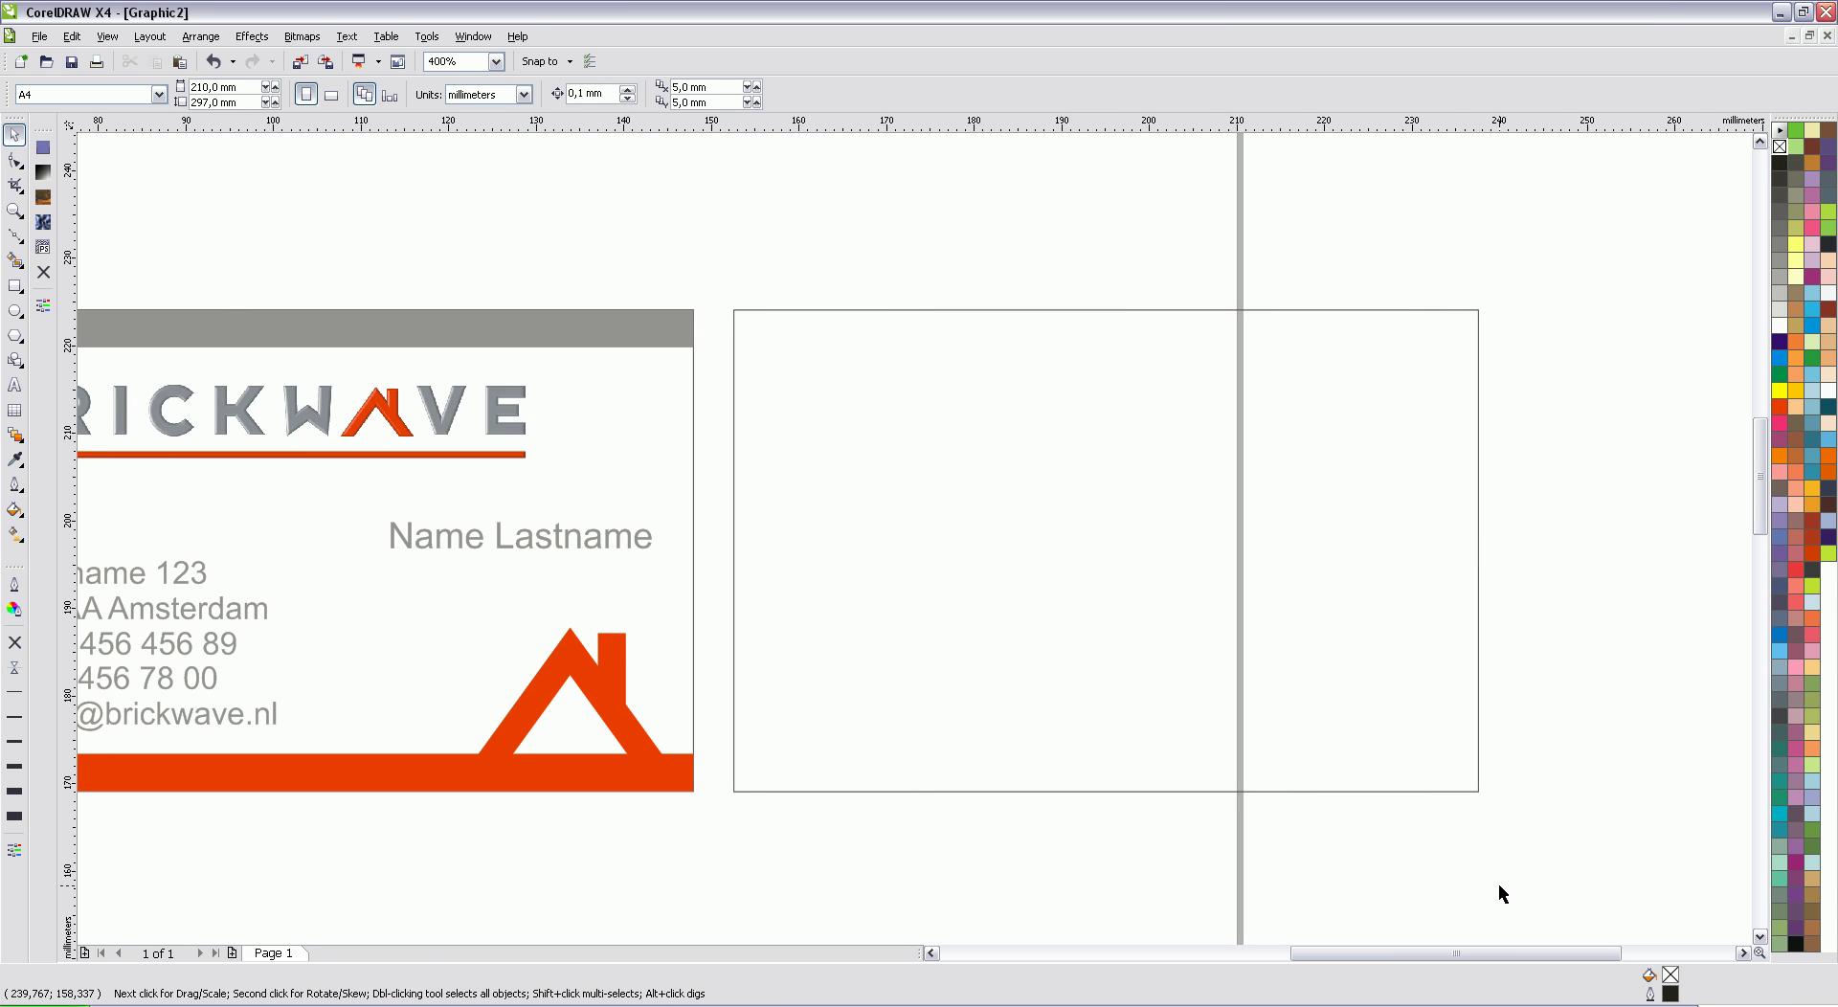
click(1420, 752)
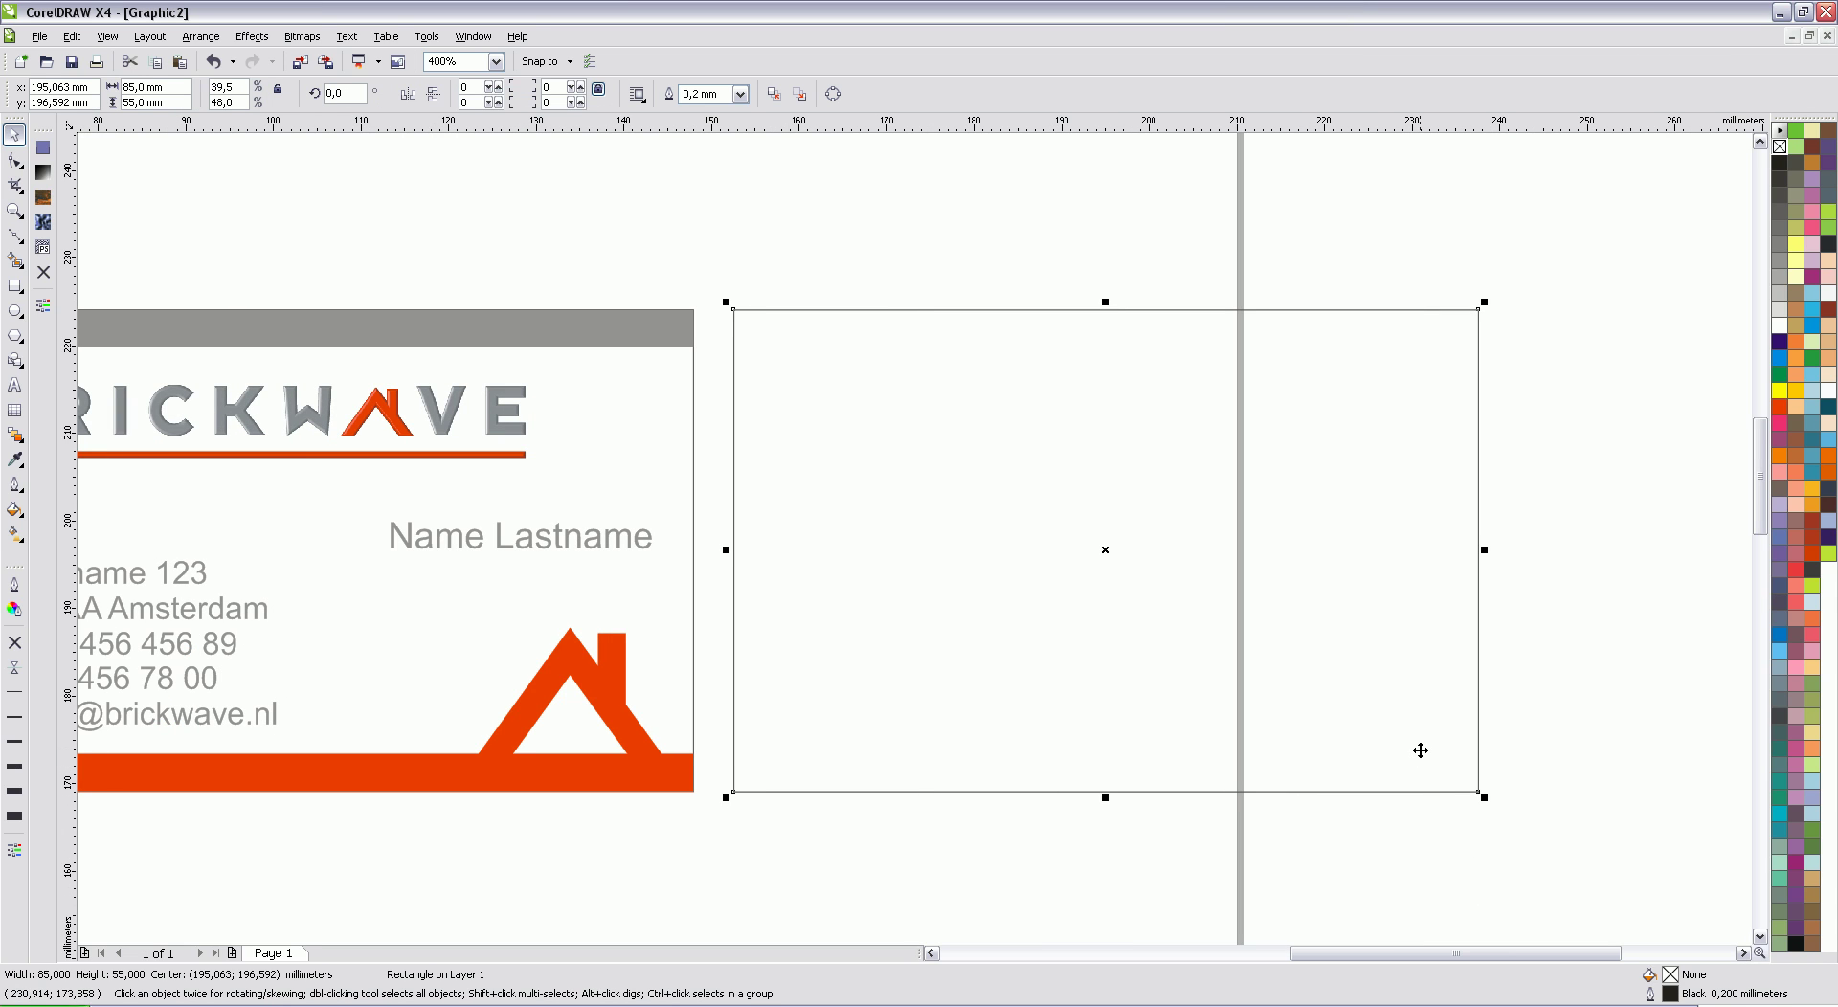
click(1537, 707)
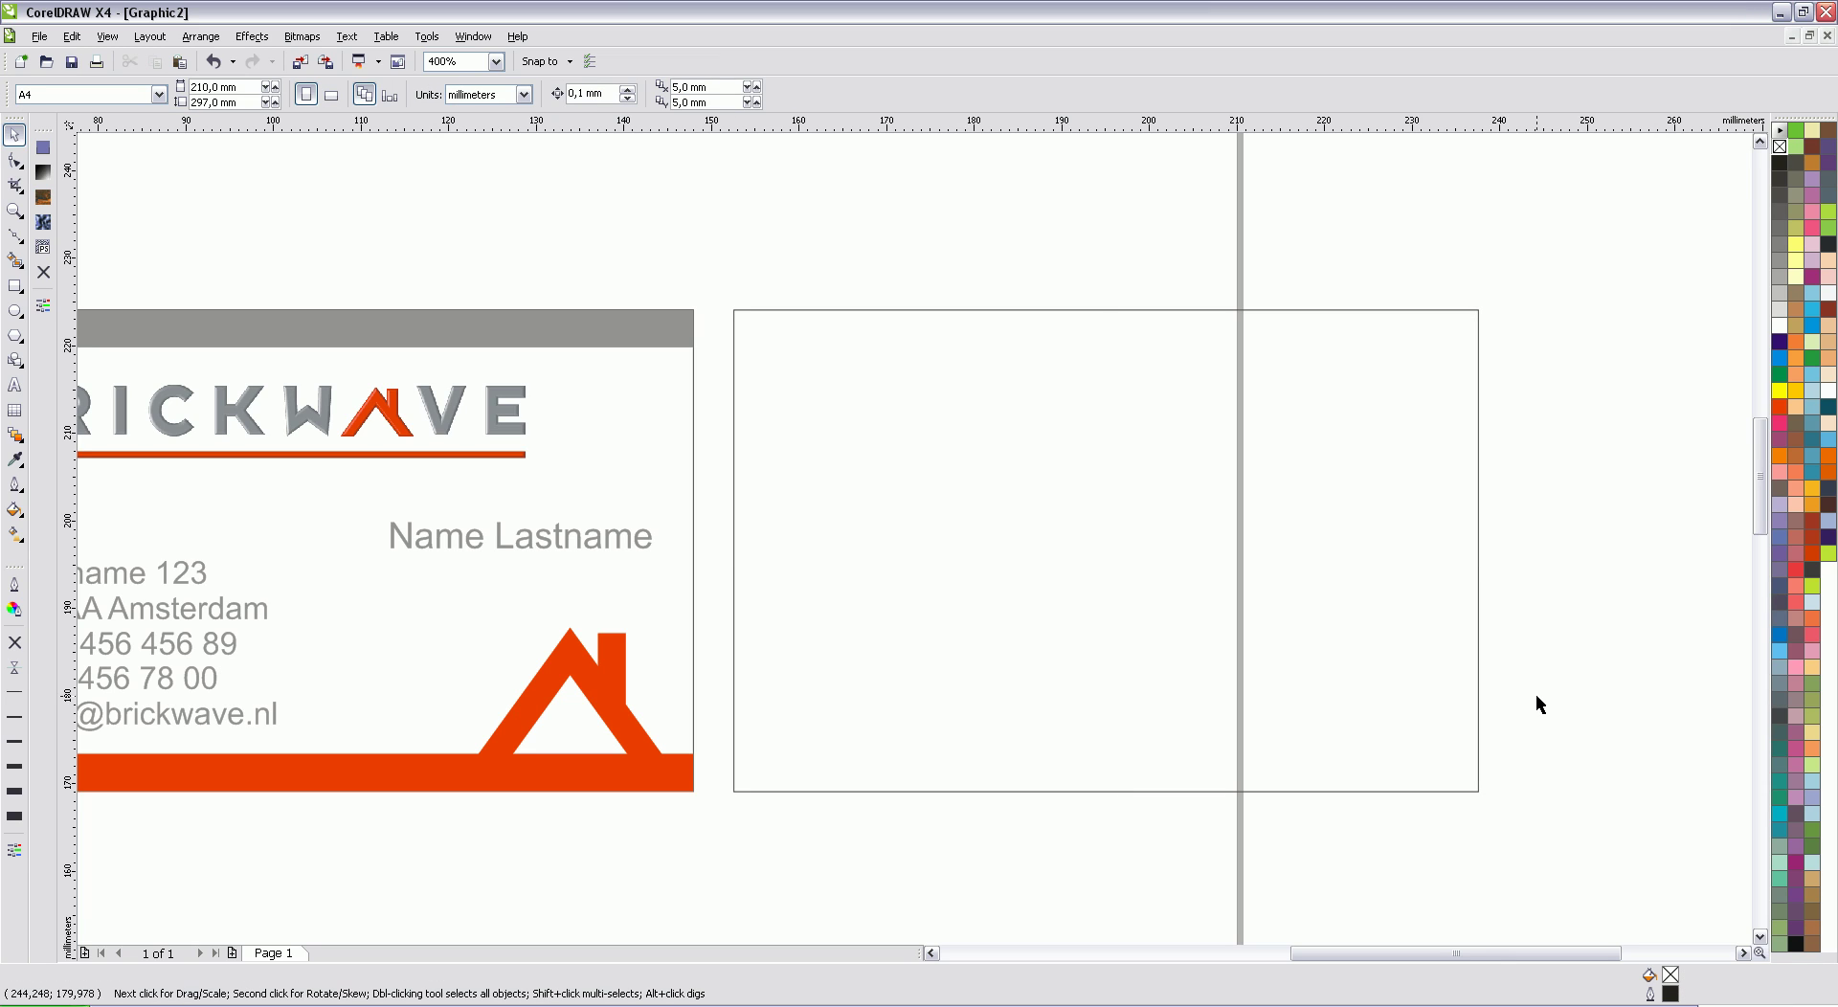
Step: Duplicate the house logo onto the back card and enlarge the copy
click(588, 679)
key(ctrl+d)
drag(641, 638, 984, 435)
drag(1072, 536, 1296, 675)
drag(1179, 524, 1194, 537)
Step: Centre the large house copy horizontally and vertically on the back card
shift+click(1407, 407)
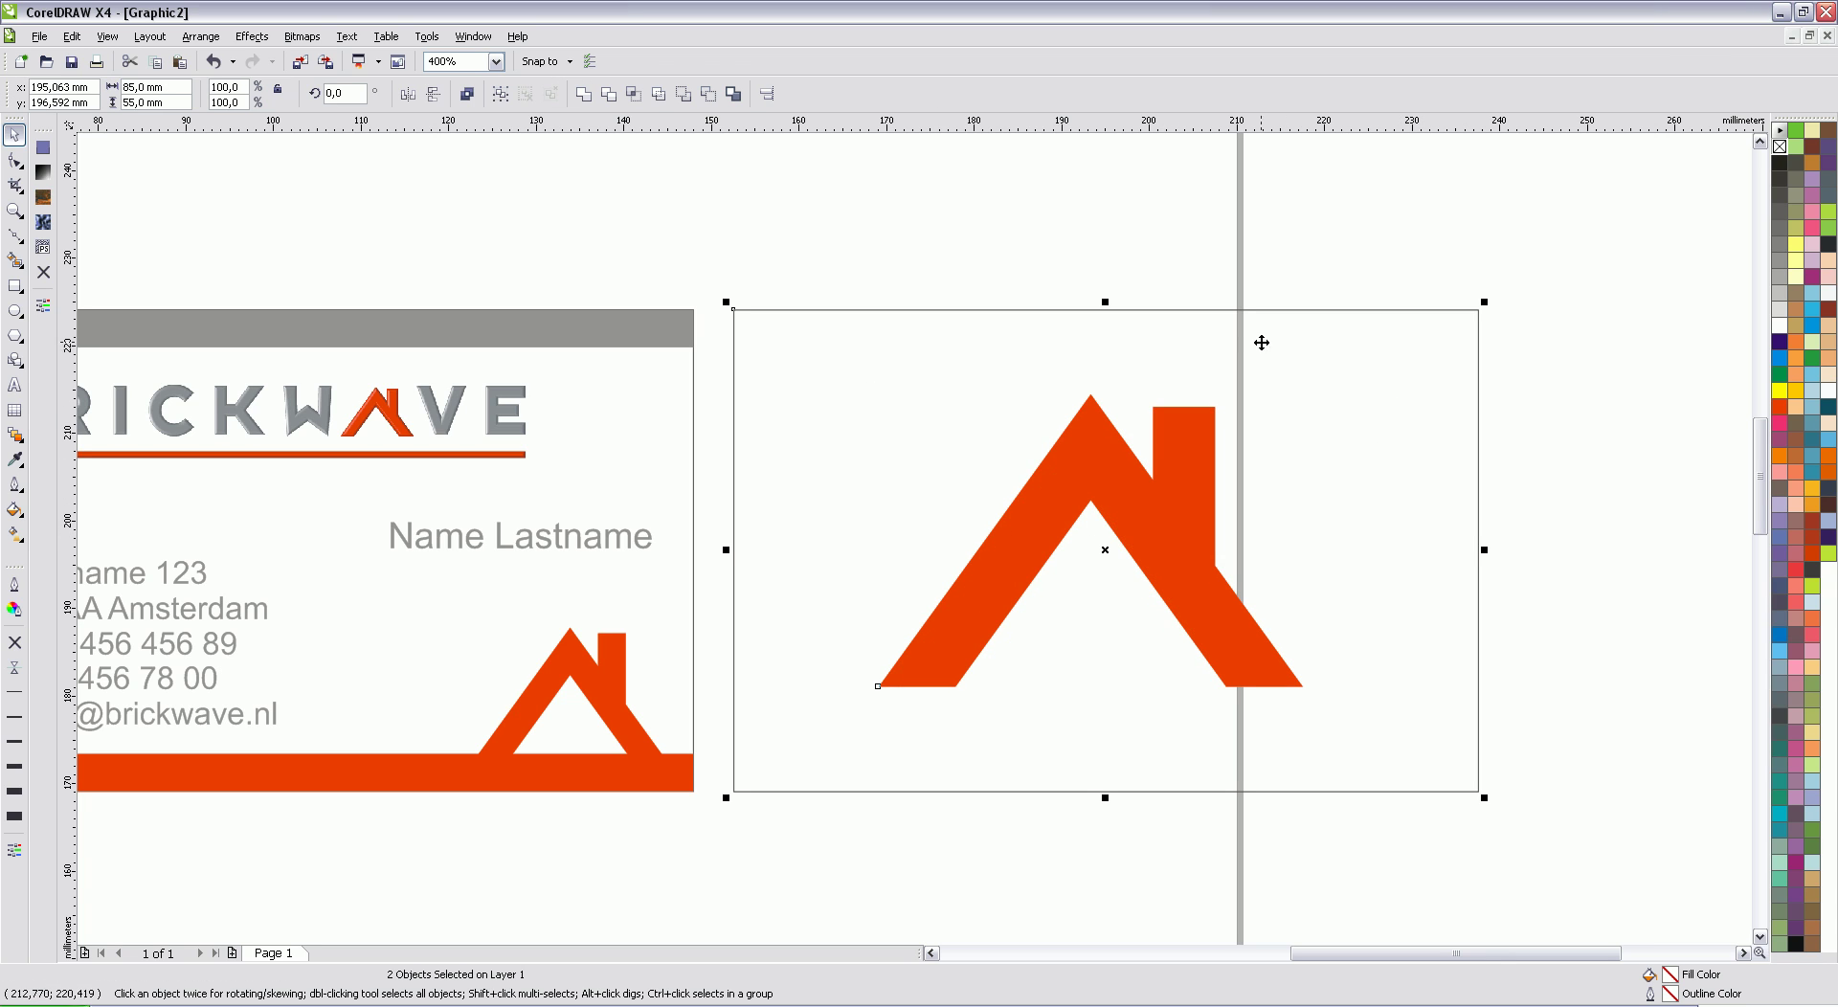
click(766, 93)
click(963, 486)
click(810, 540)
click(983, 618)
click(1035, 615)
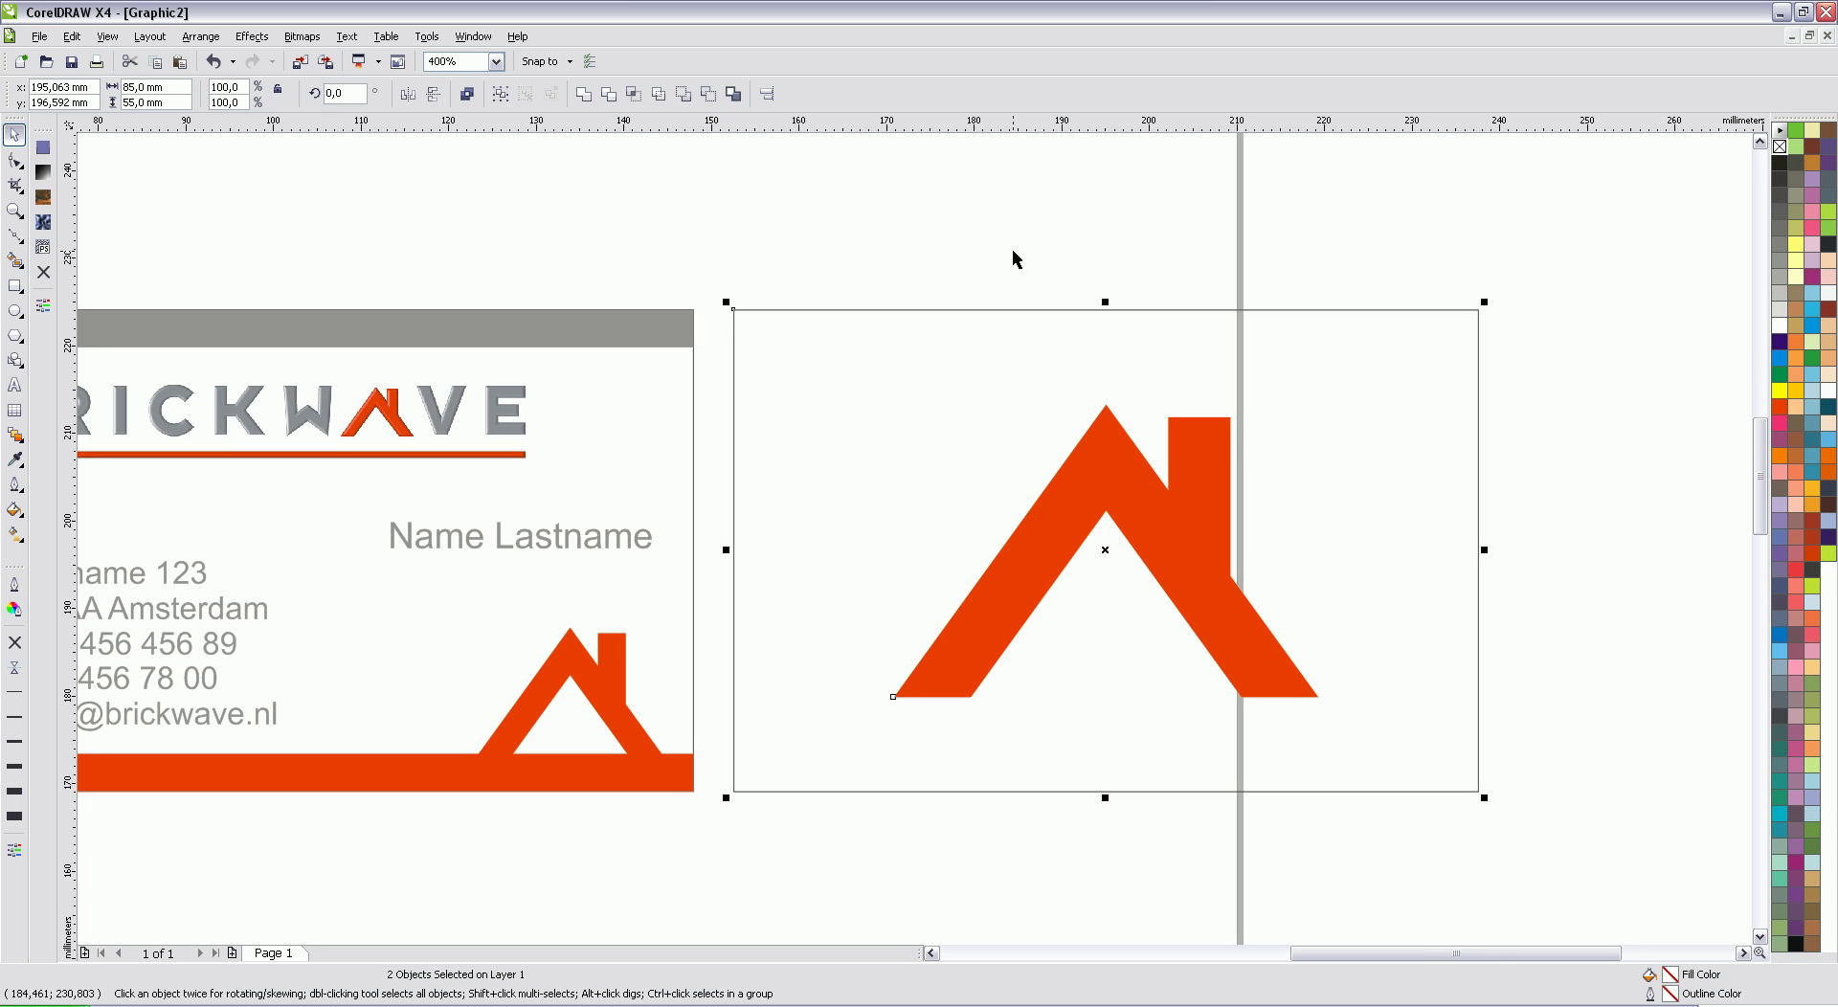
Step: Make the large house white and fill the back-card rectangle red
click(1009, 296)
scroll(917, 555, down, 3)
scroll(923, 556, up, 3)
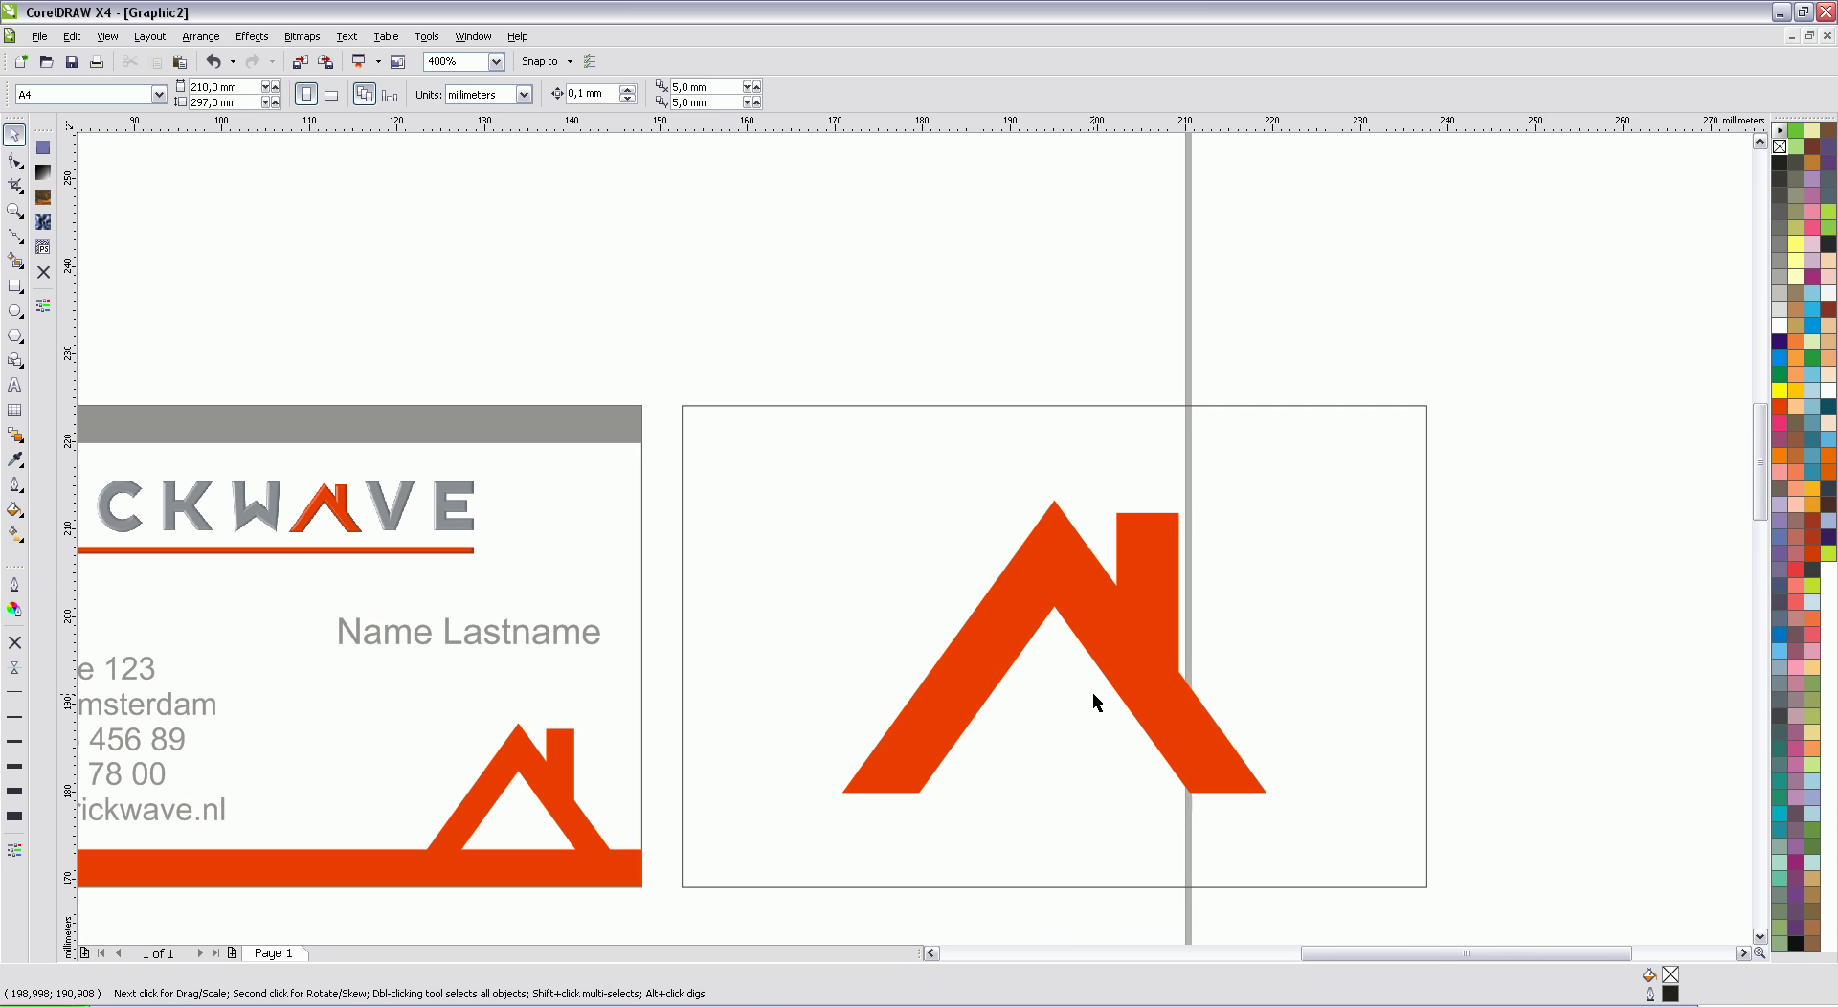
click(1137, 694)
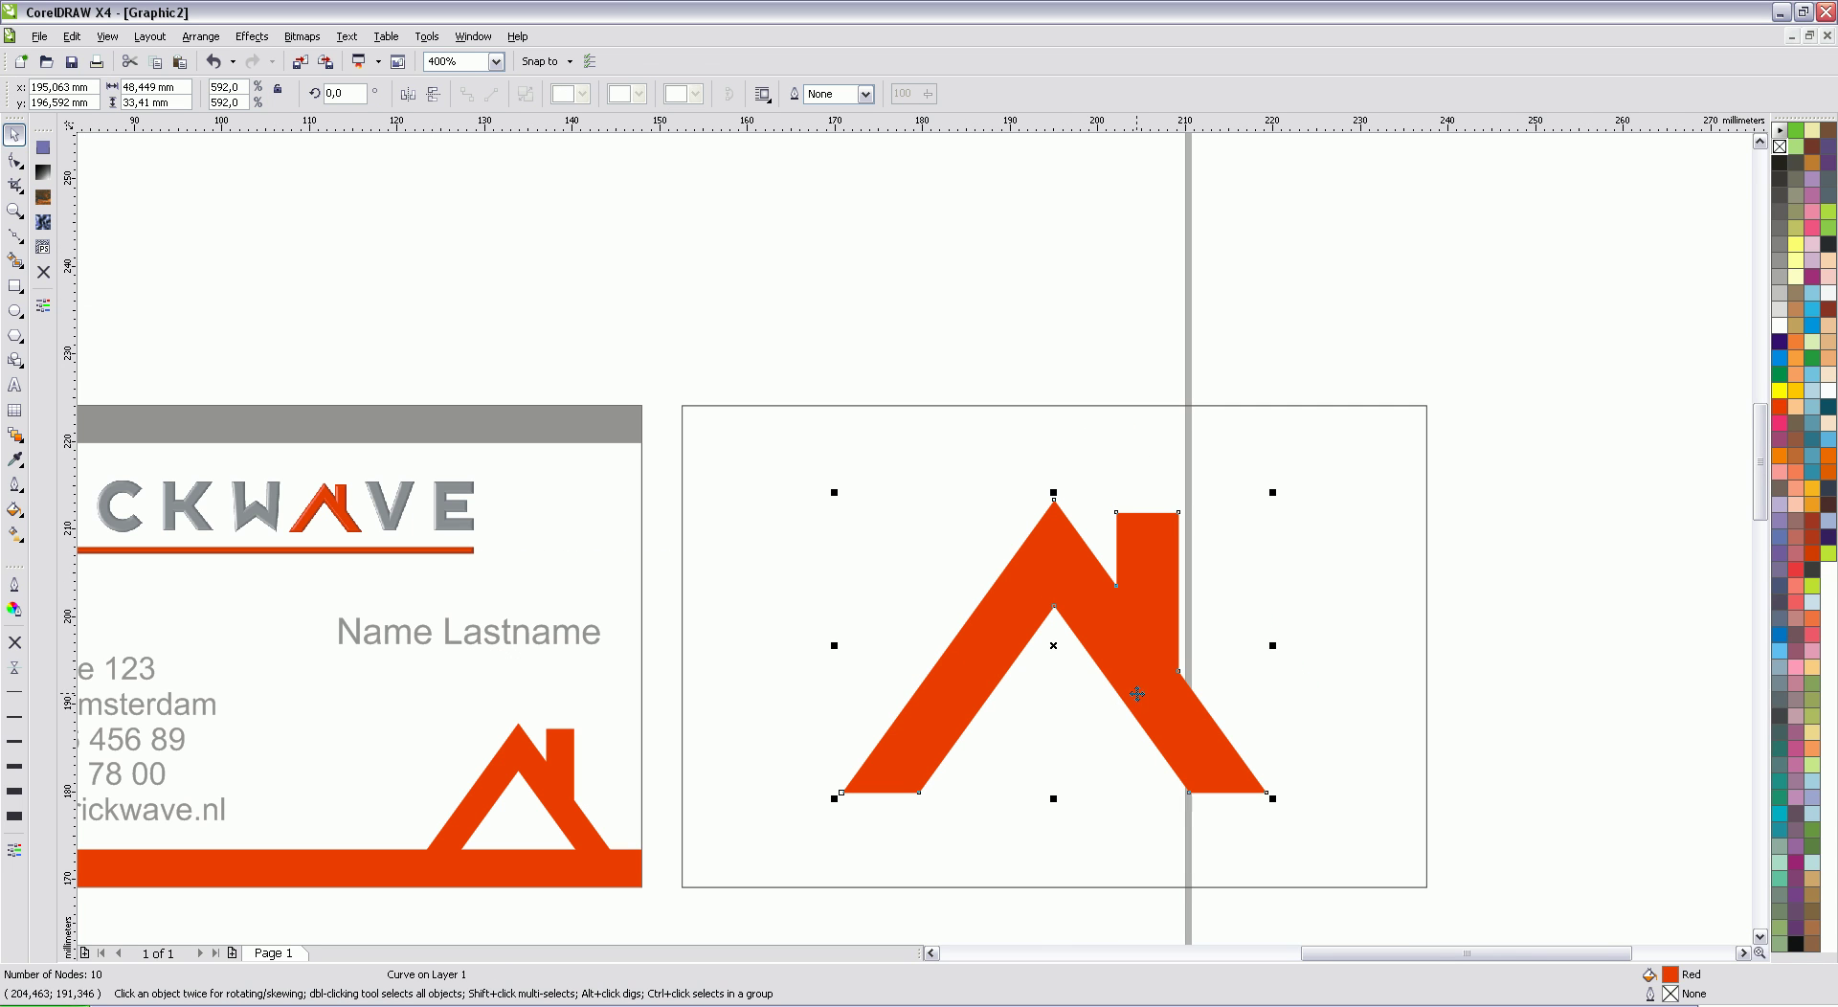
click(1779, 325)
click(1412, 448)
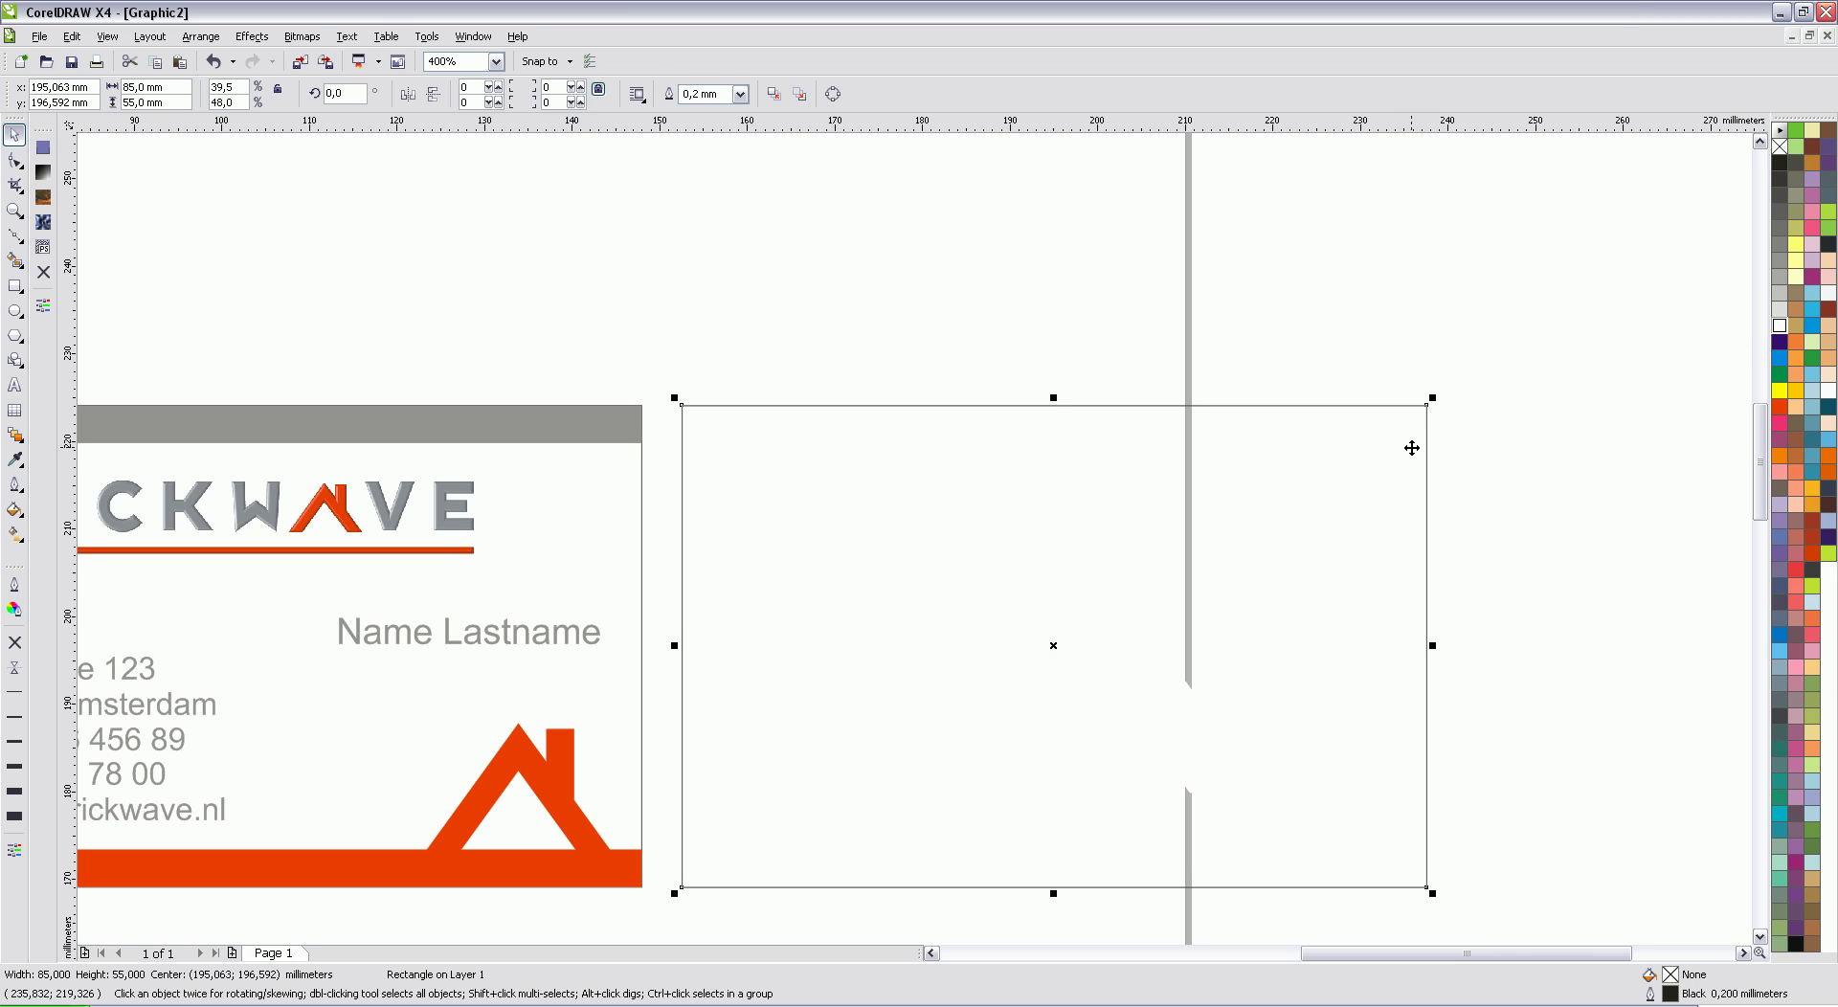
click(1780, 406)
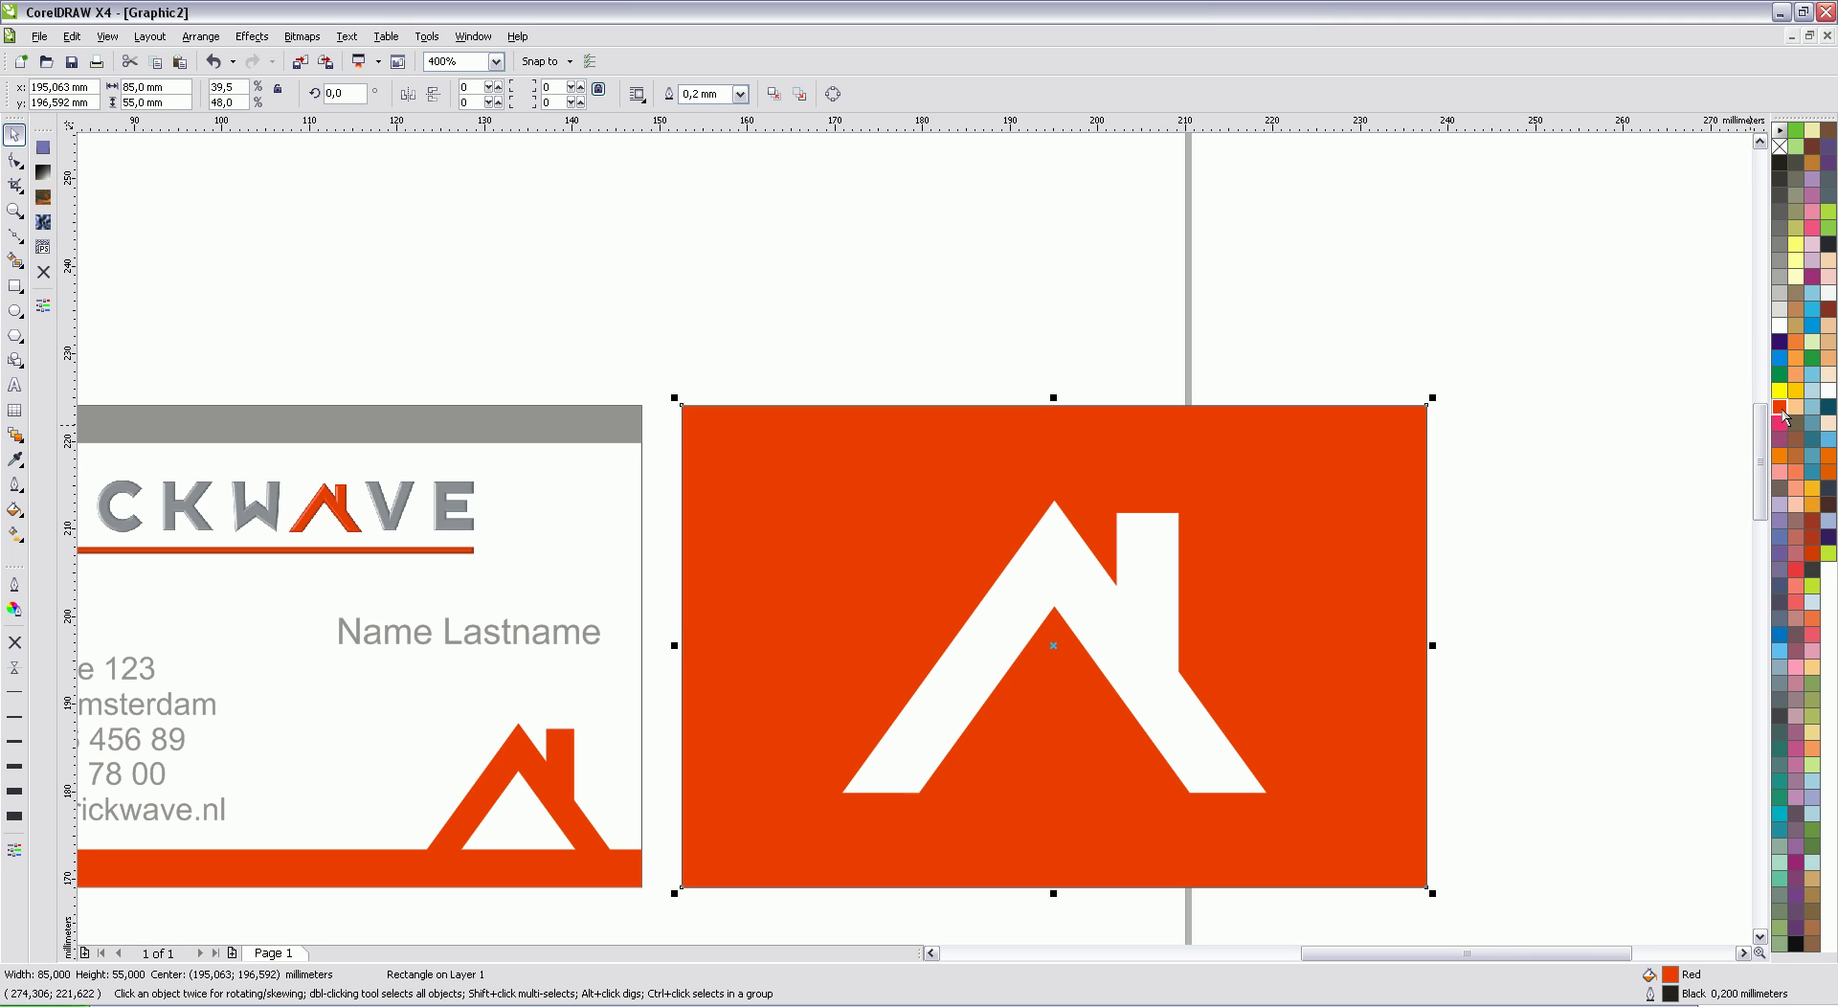
click(1420, 364)
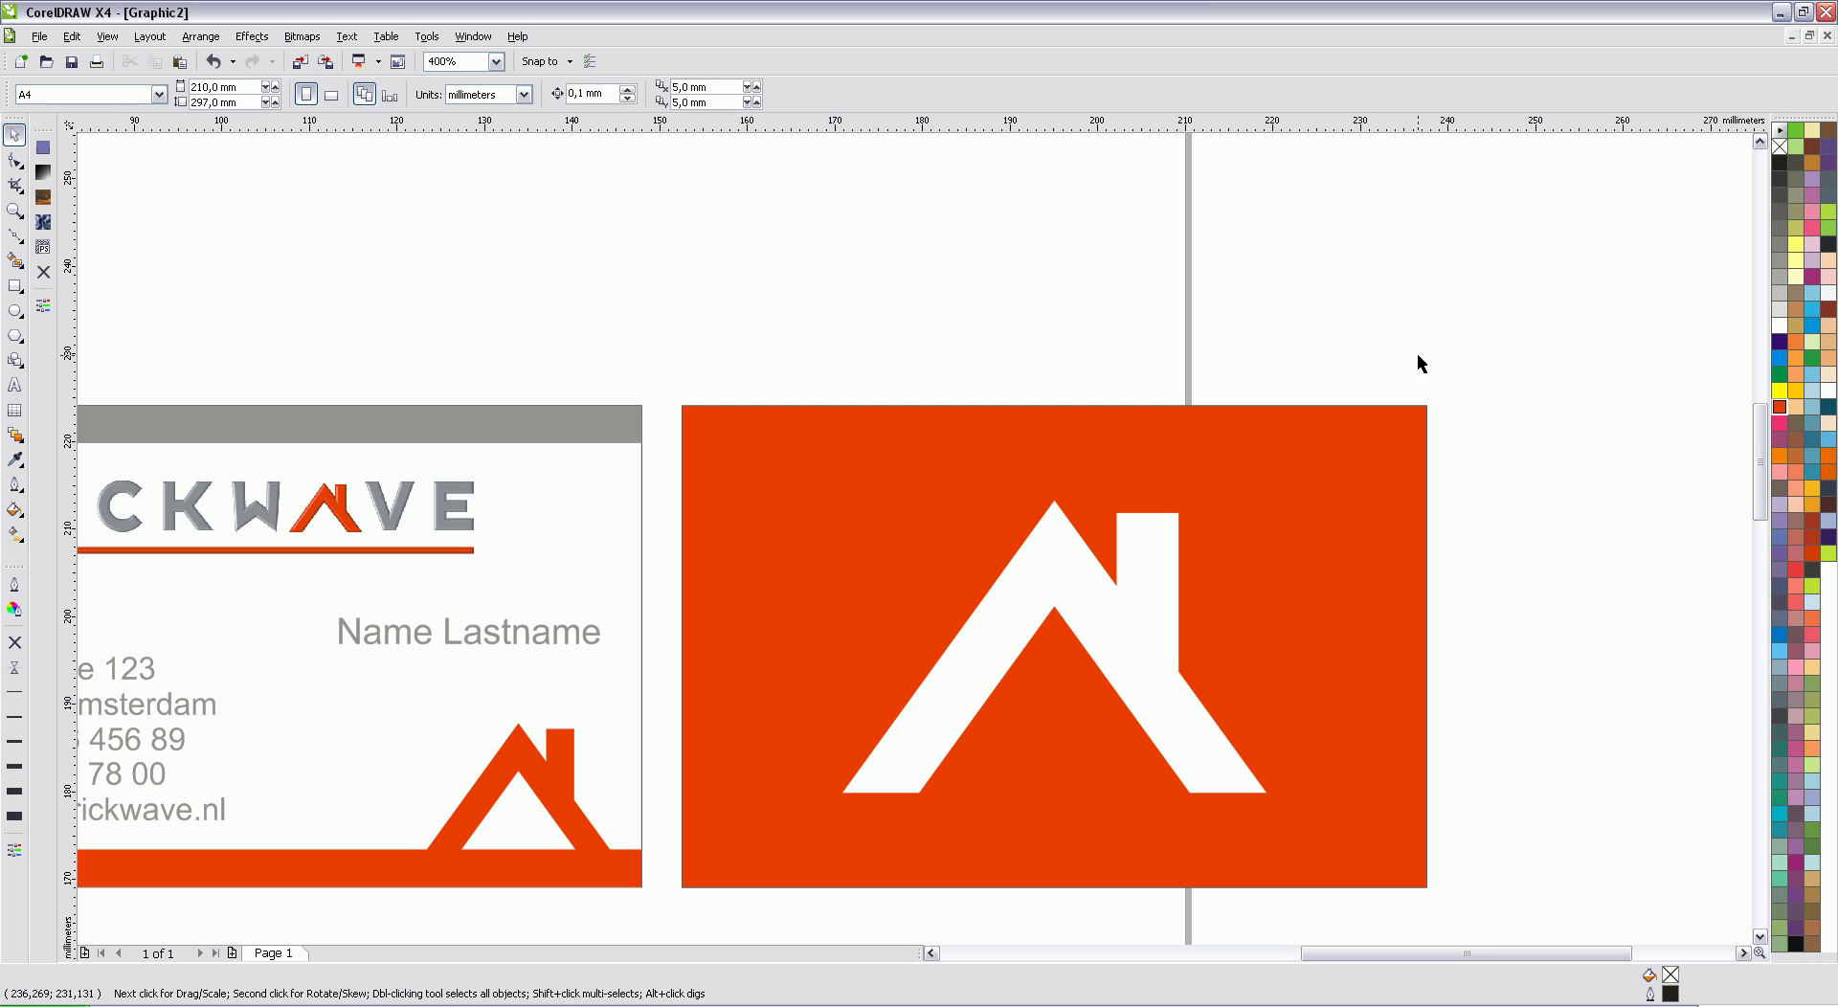
click(1412, 436)
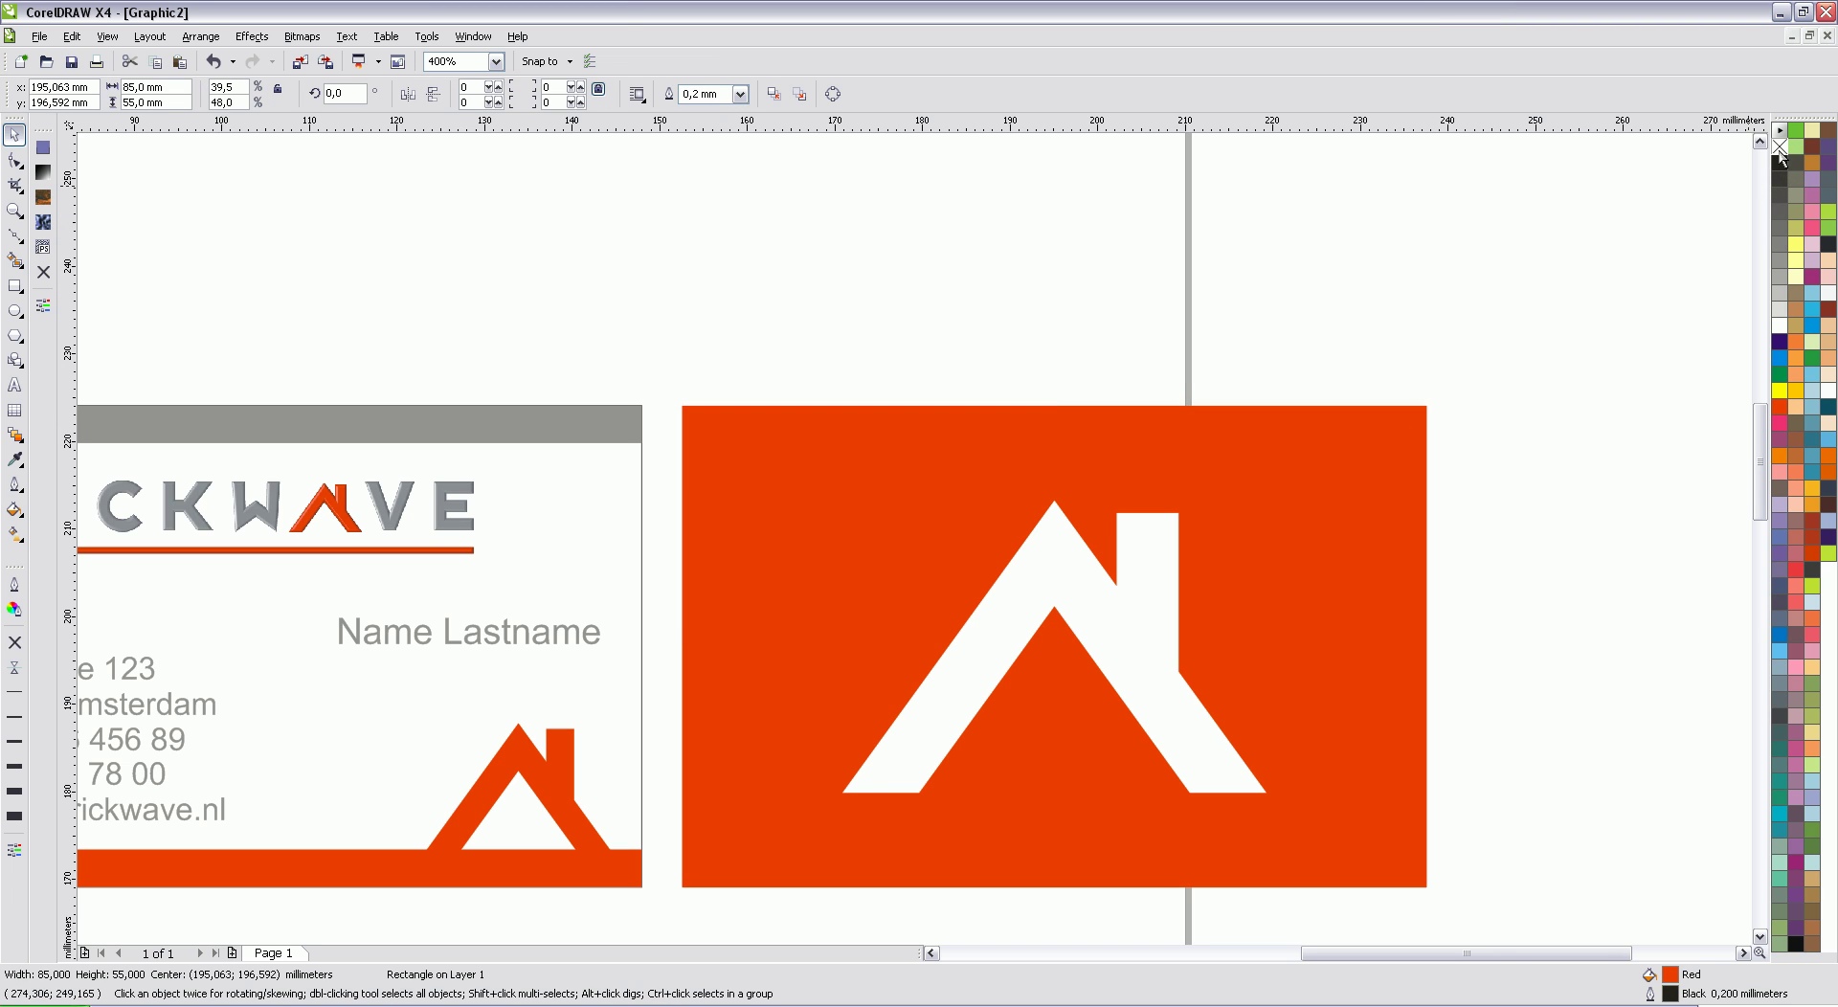
Step: Give the back card a fountain fill from dark red to red-orange at a 90° angle
click(1091, 379)
scroll(915, 537, down, 4)
scroll(904, 565, up, 4)
click(716, 456)
click(44, 174)
click(806, 521)
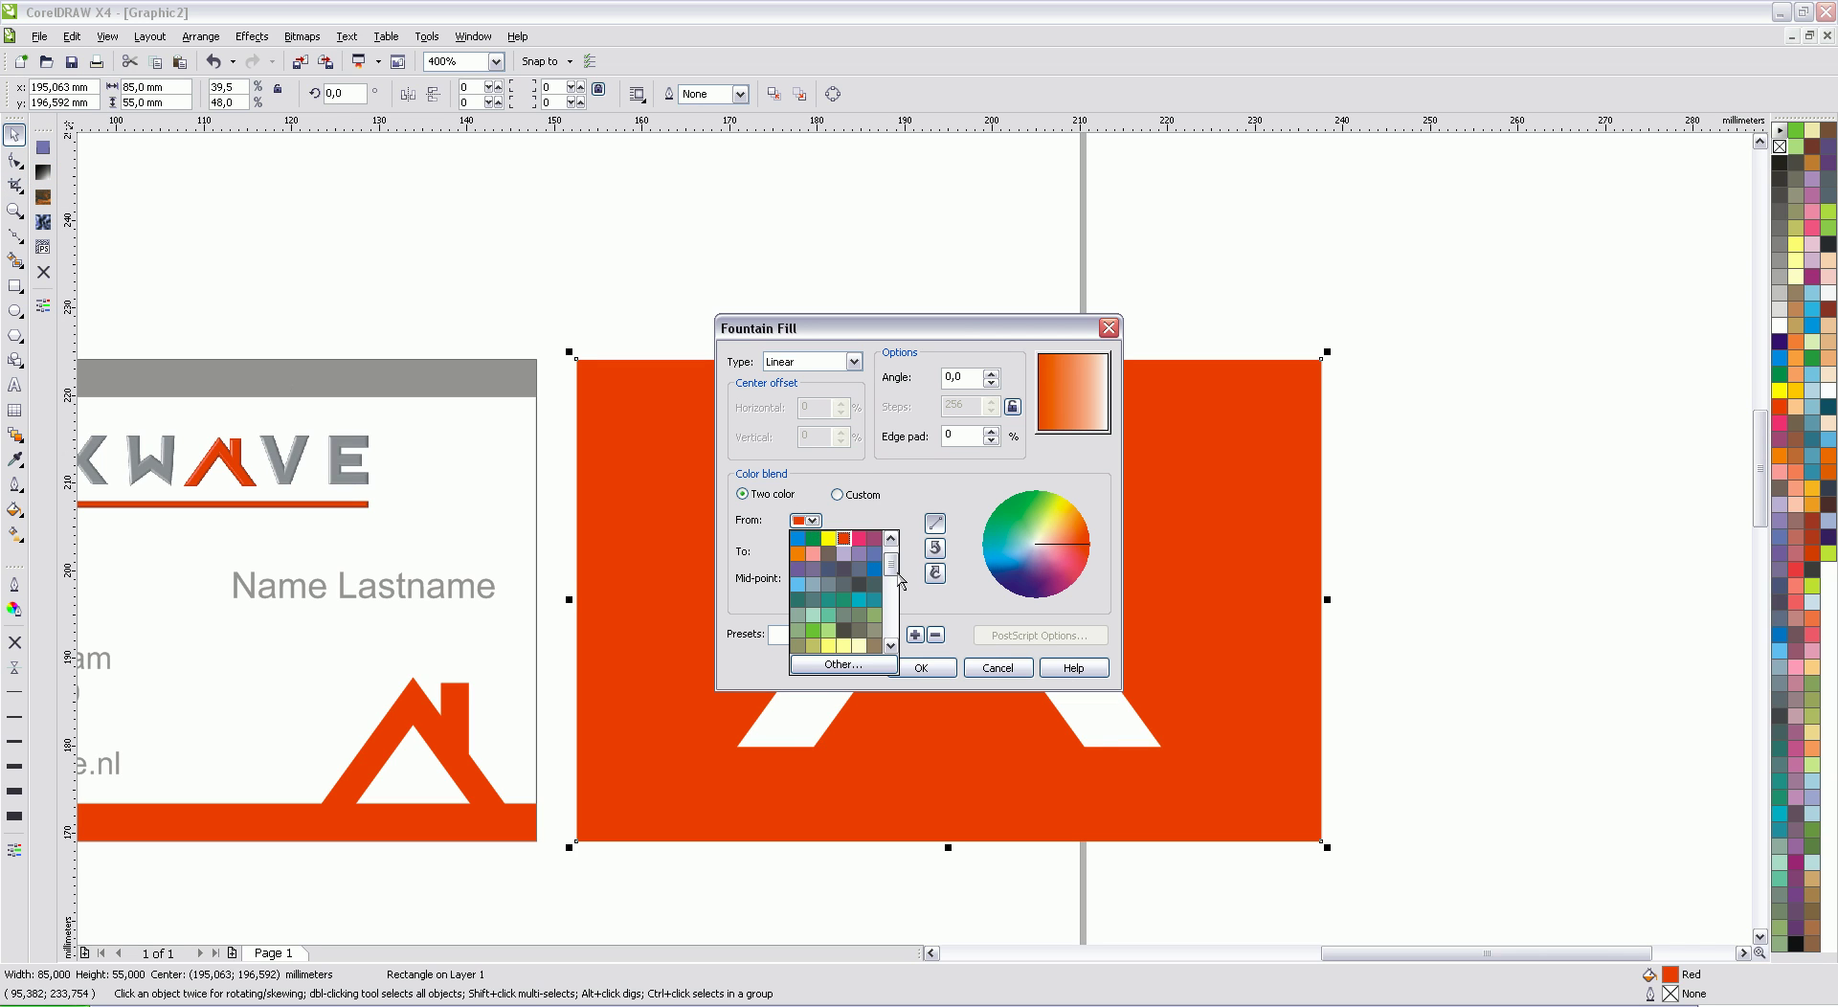
drag(891, 560, 896, 621)
click(866, 553)
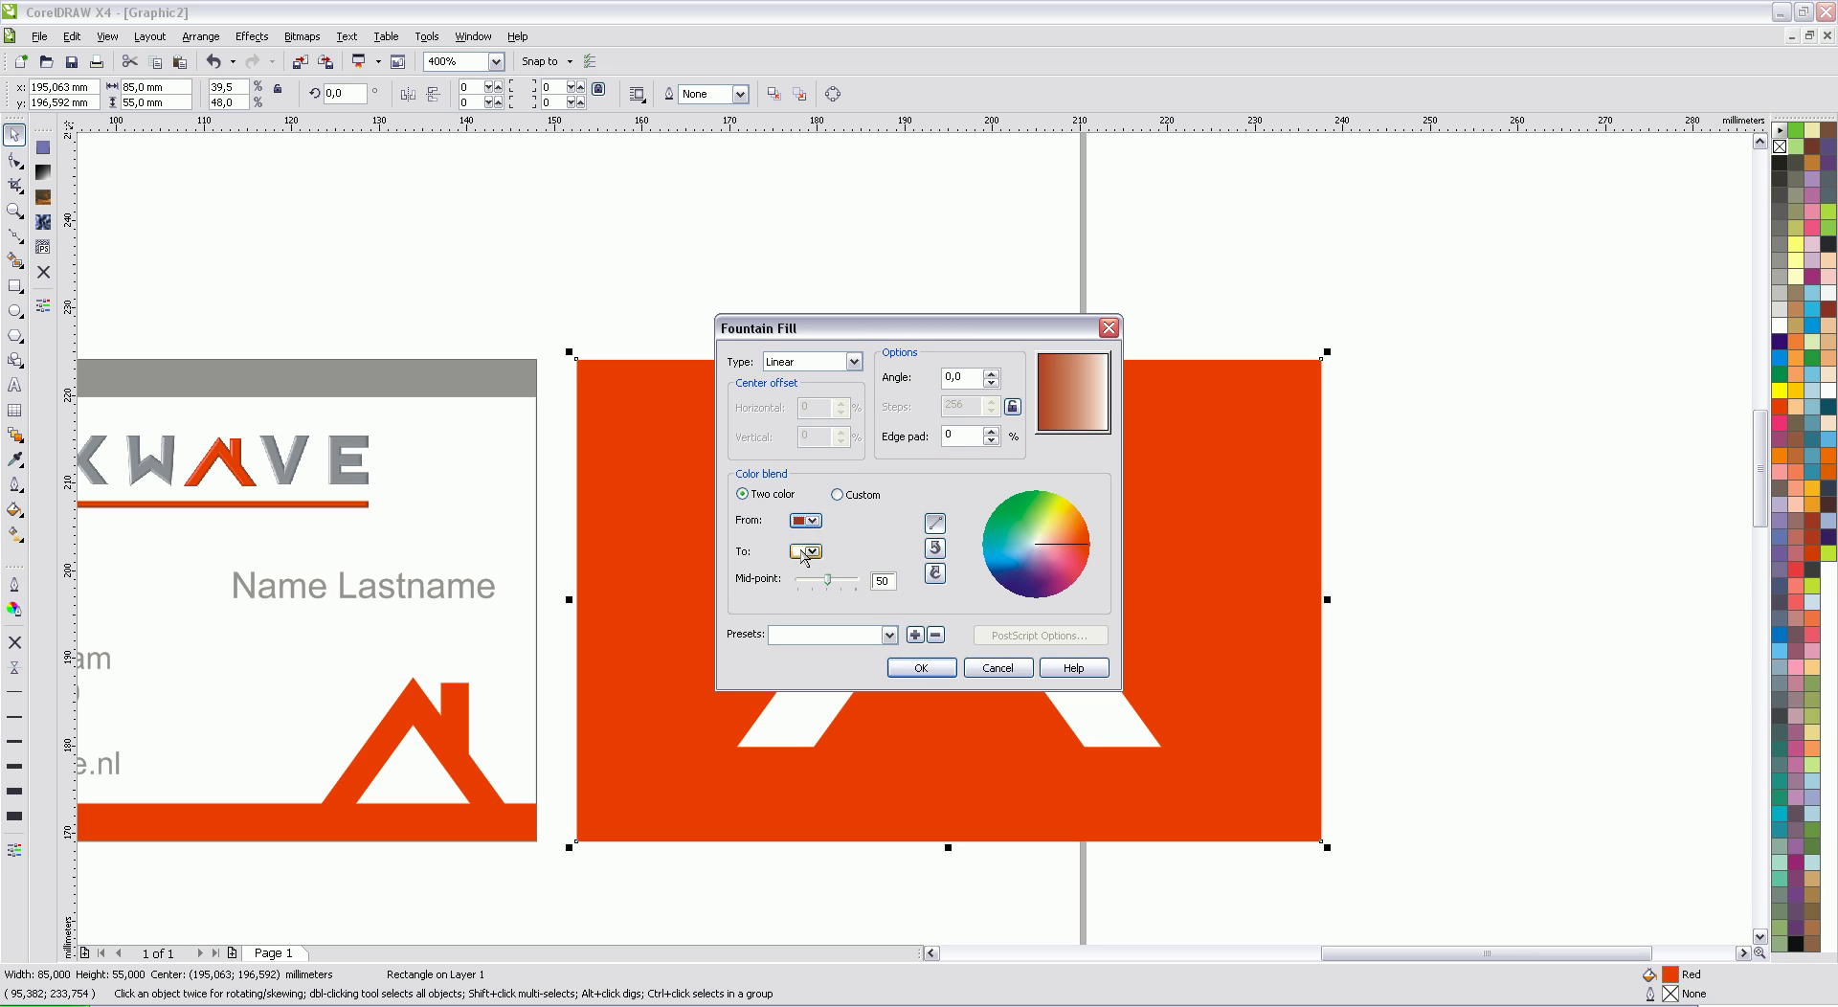
click(806, 551)
click(843, 584)
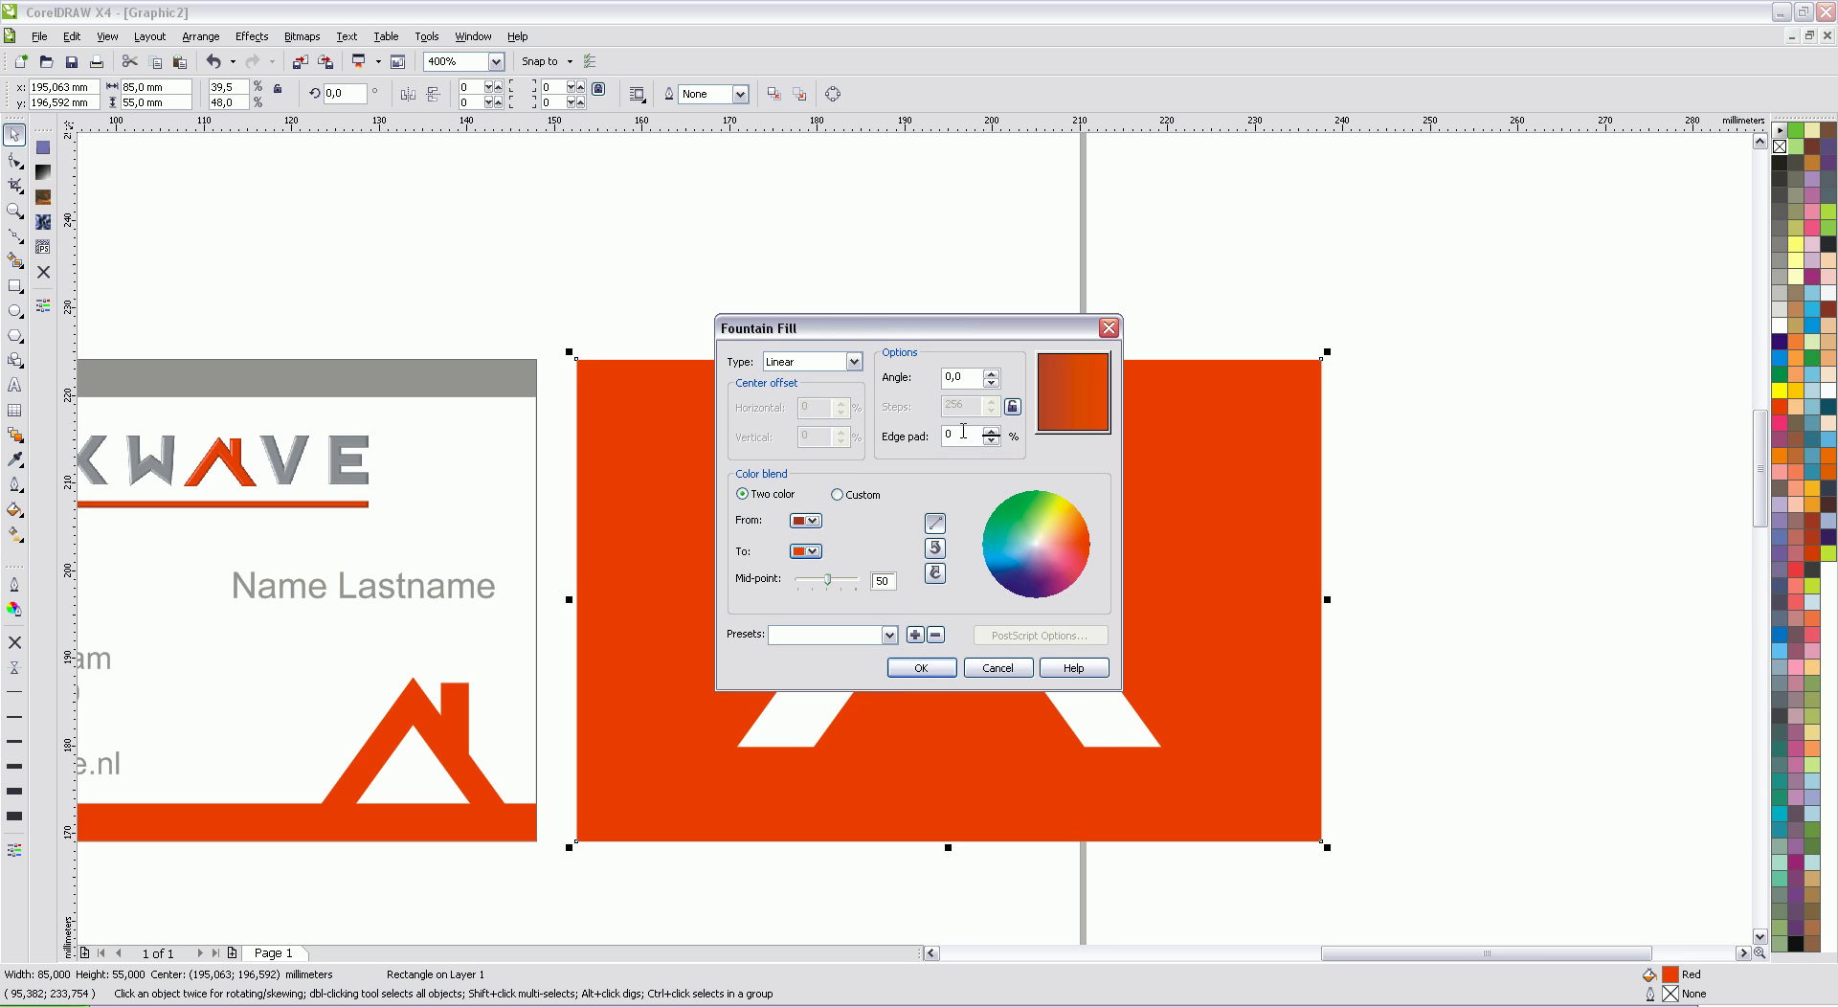
double_click(965, 377)
text(90)
click(910, 667)
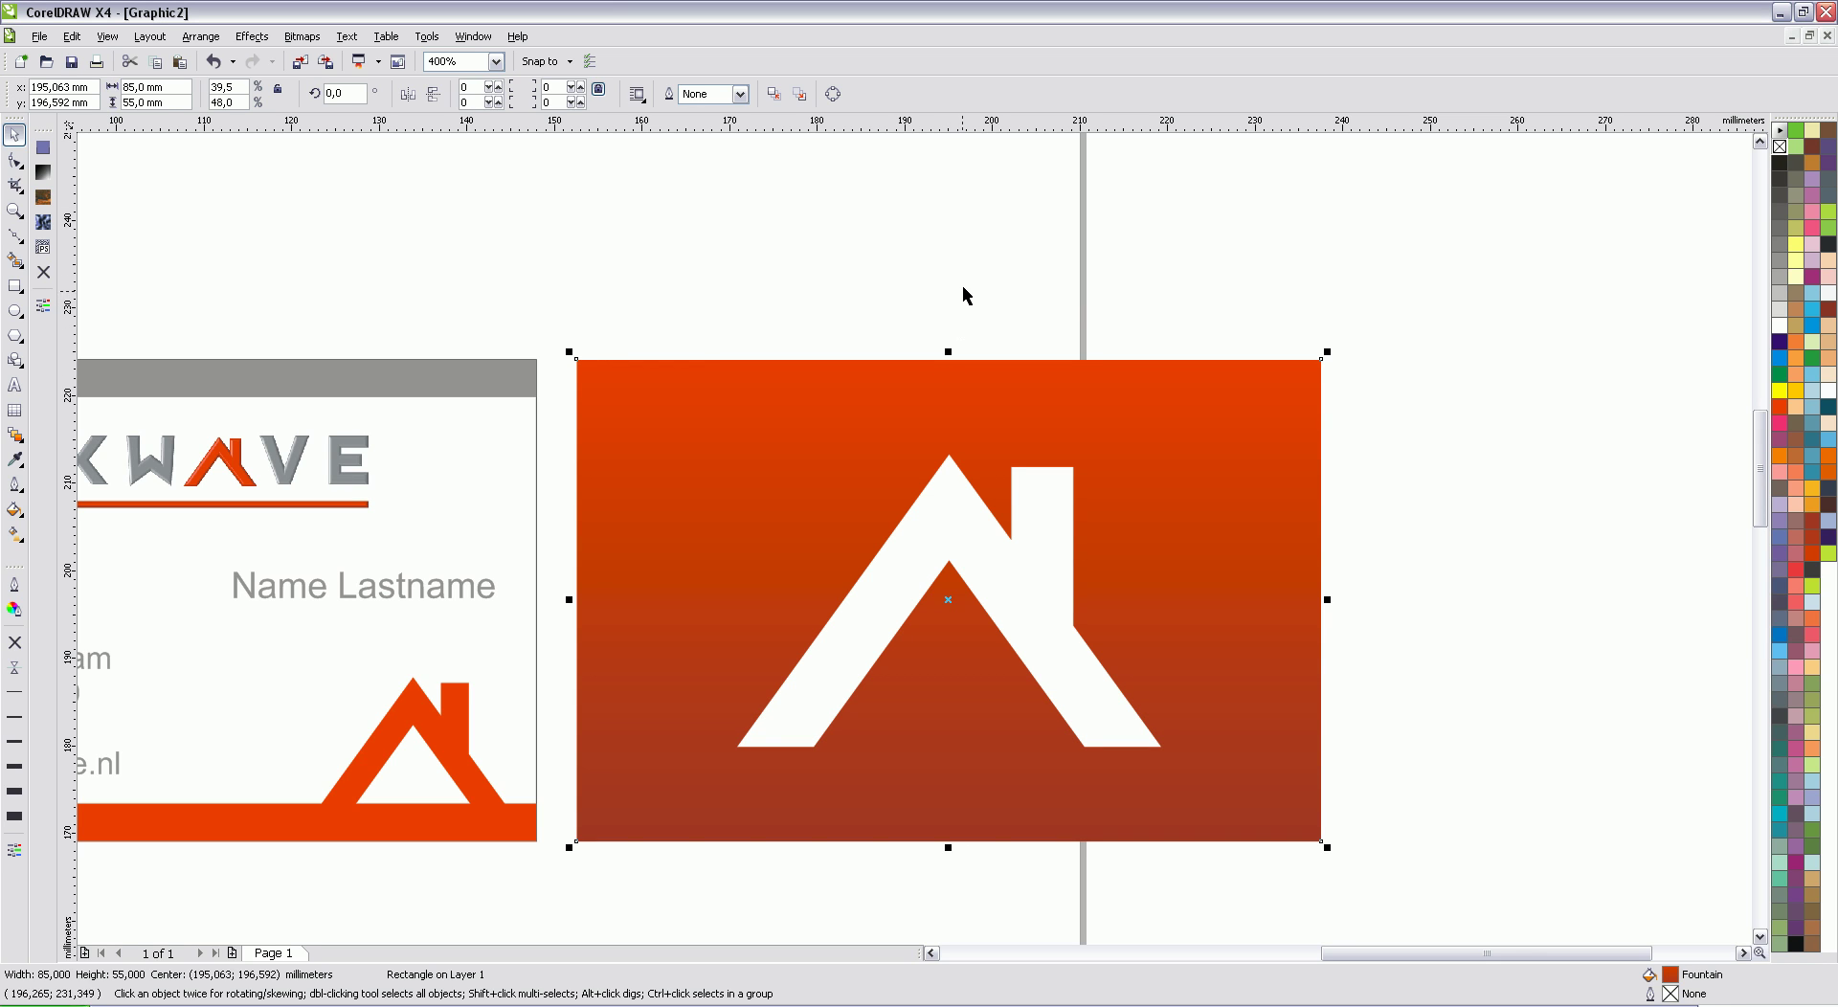
click(967, 285)
scroll(915, 538, down, 3)
Step: Marquee-select all objects of both card sides and move them together up and left
scroll(915, 538, up, 3)
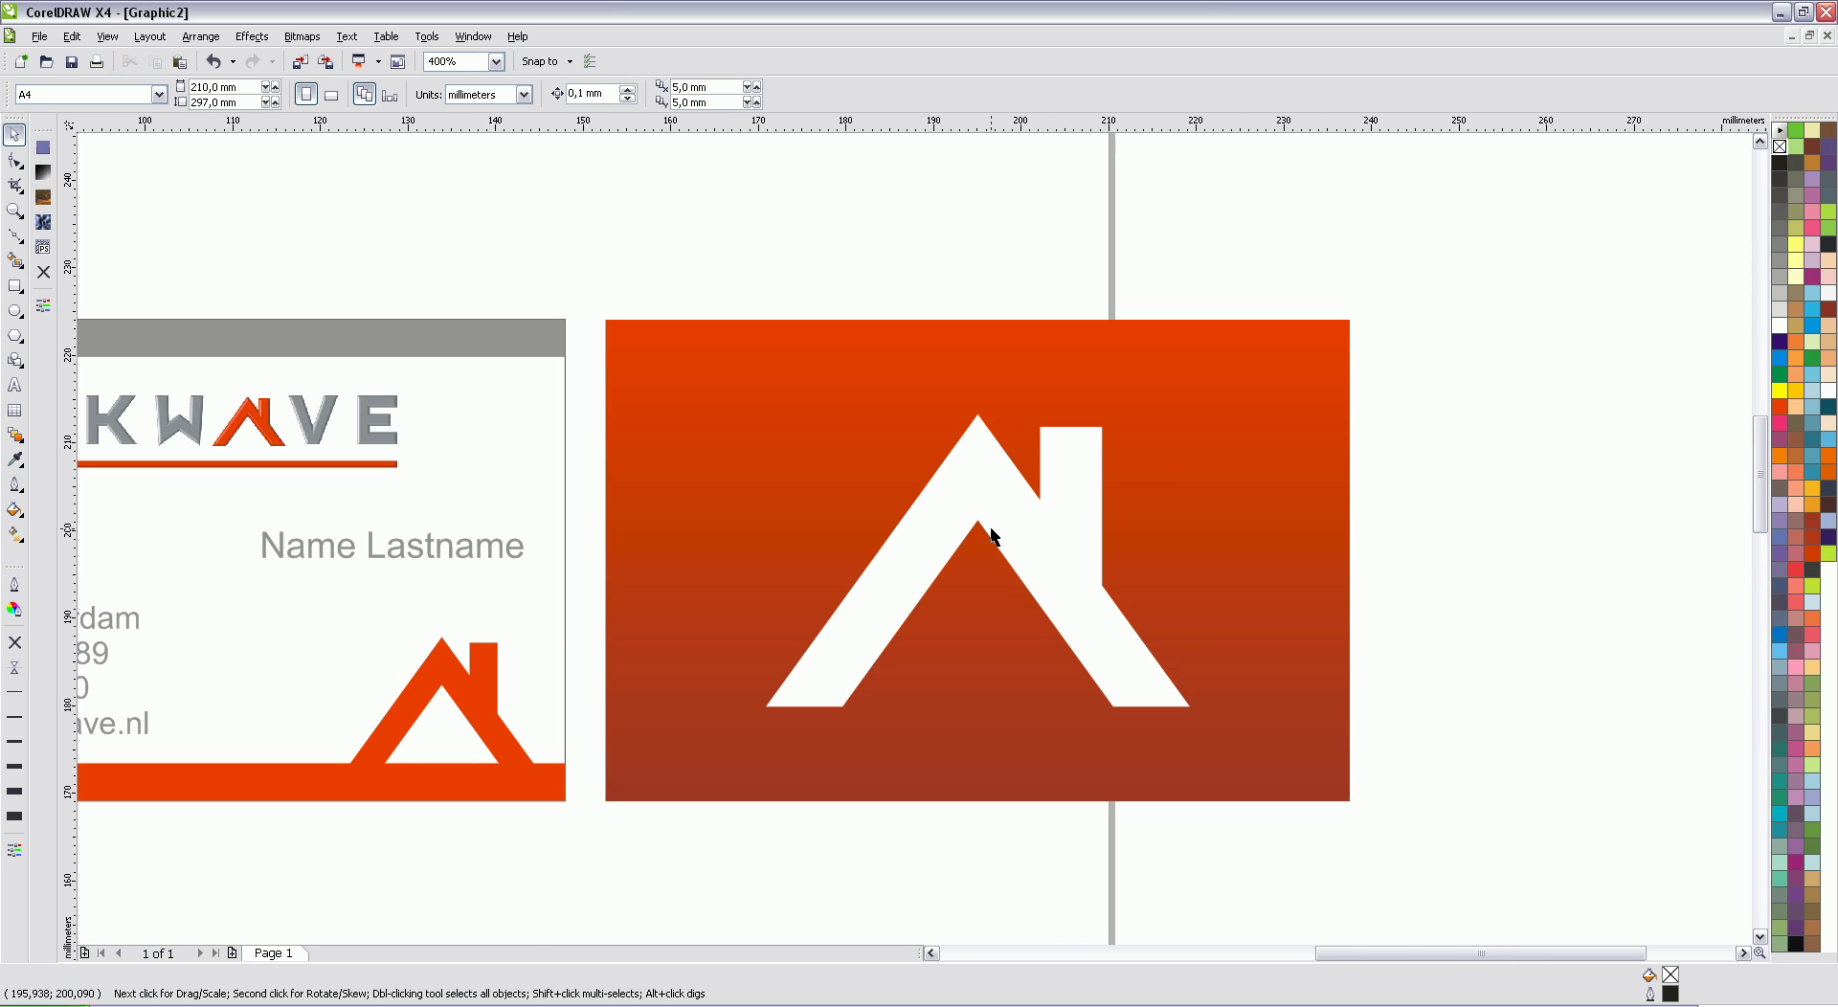
click(931, 953)
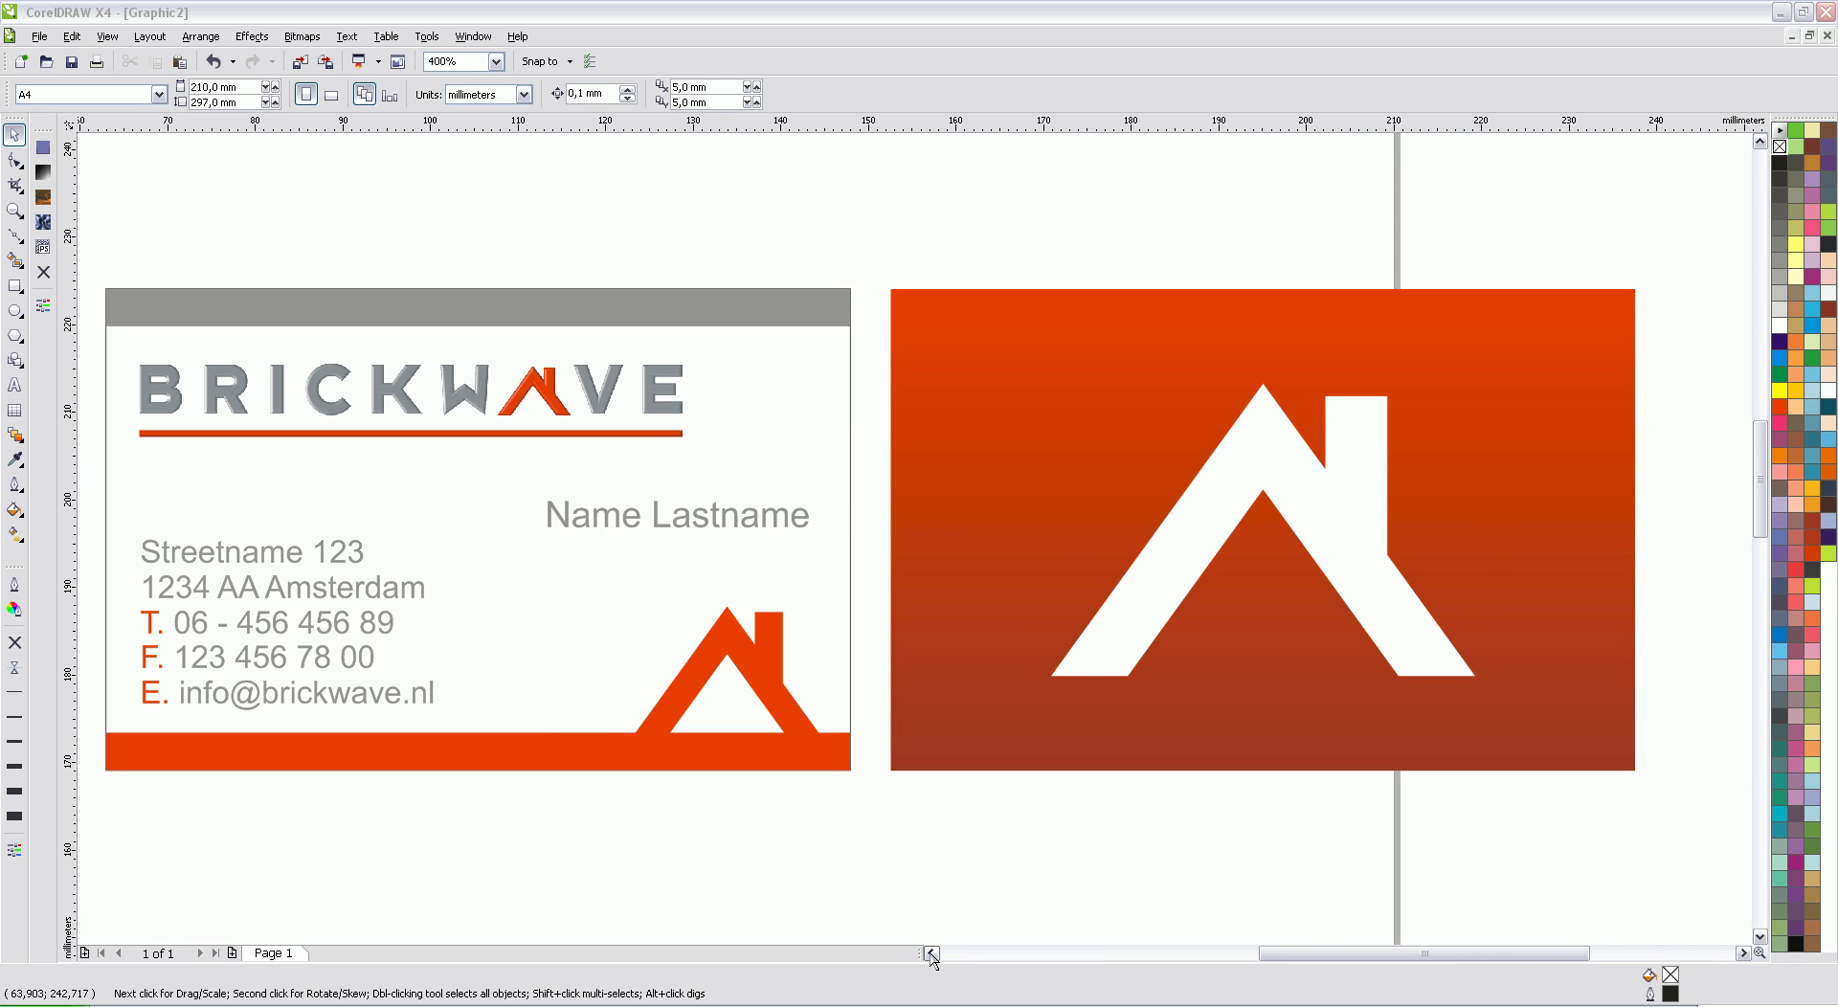
scroll(915, 537, down, 2)
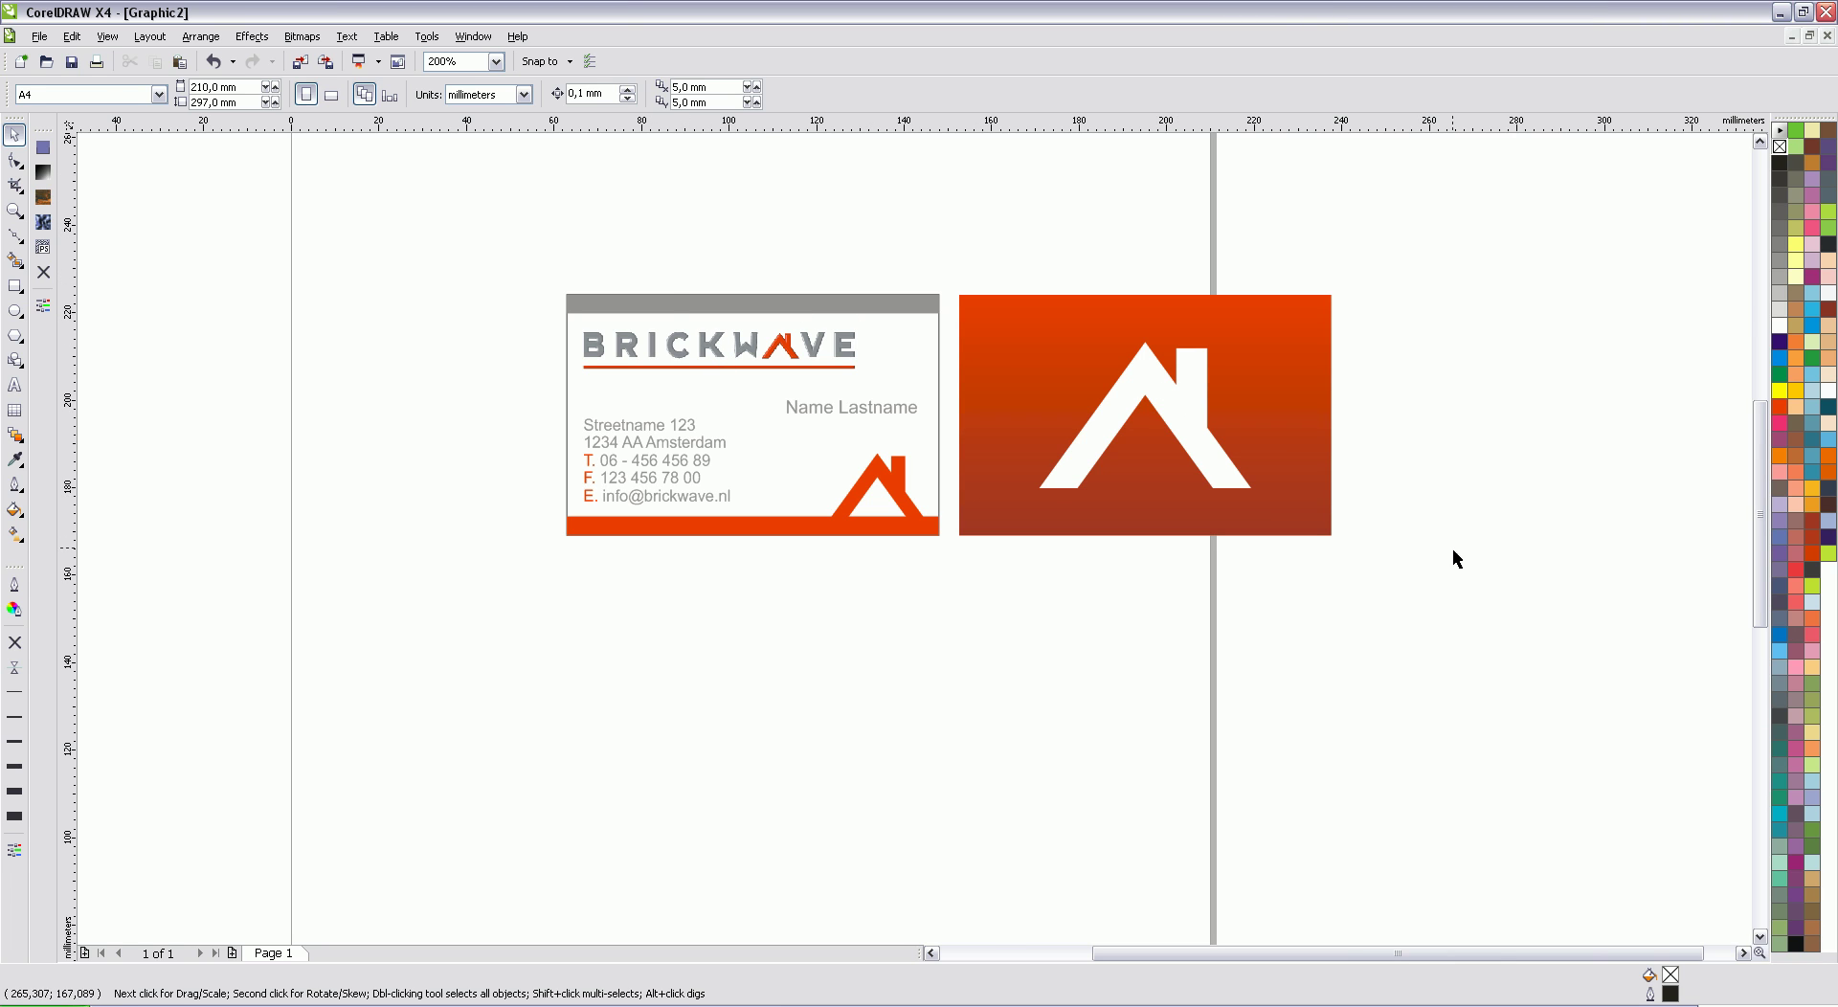
drag(1456, 579, 525, 239)
drag(1009, 367, 840, 335)
click(991, 727)
scroll(925, 954, left, 2)
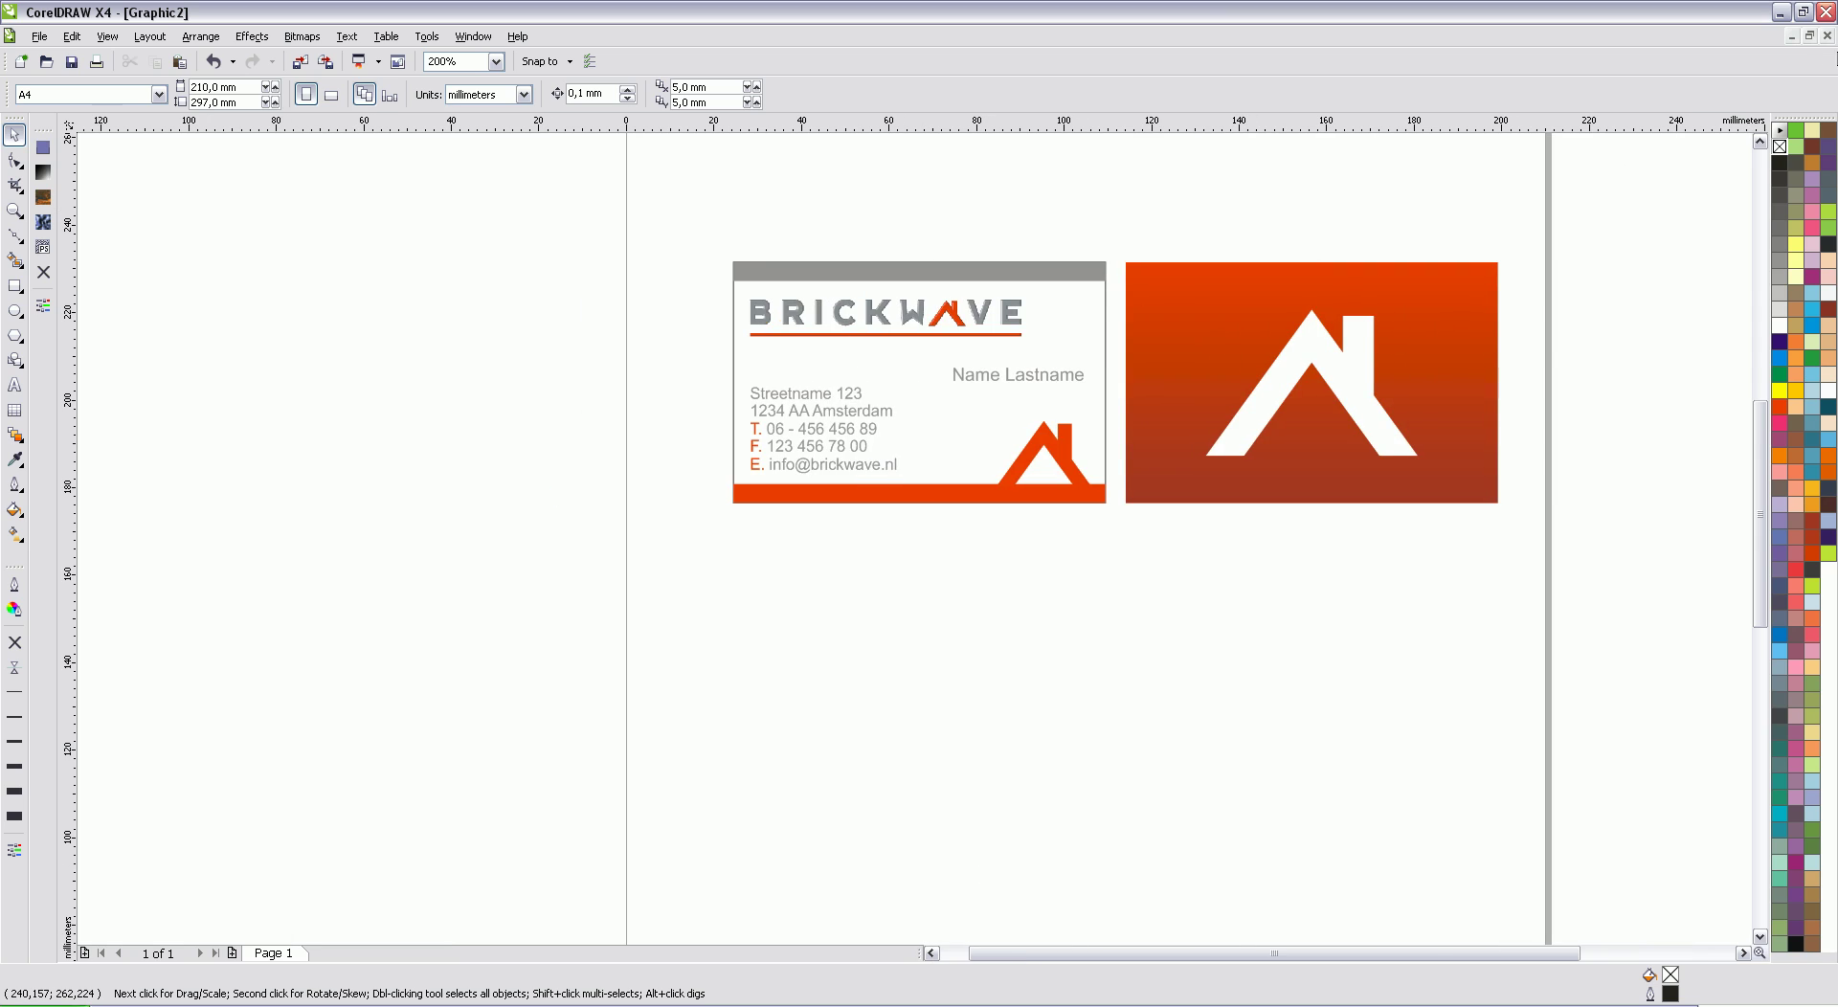
click(1760, 141)
click(1742, 953)
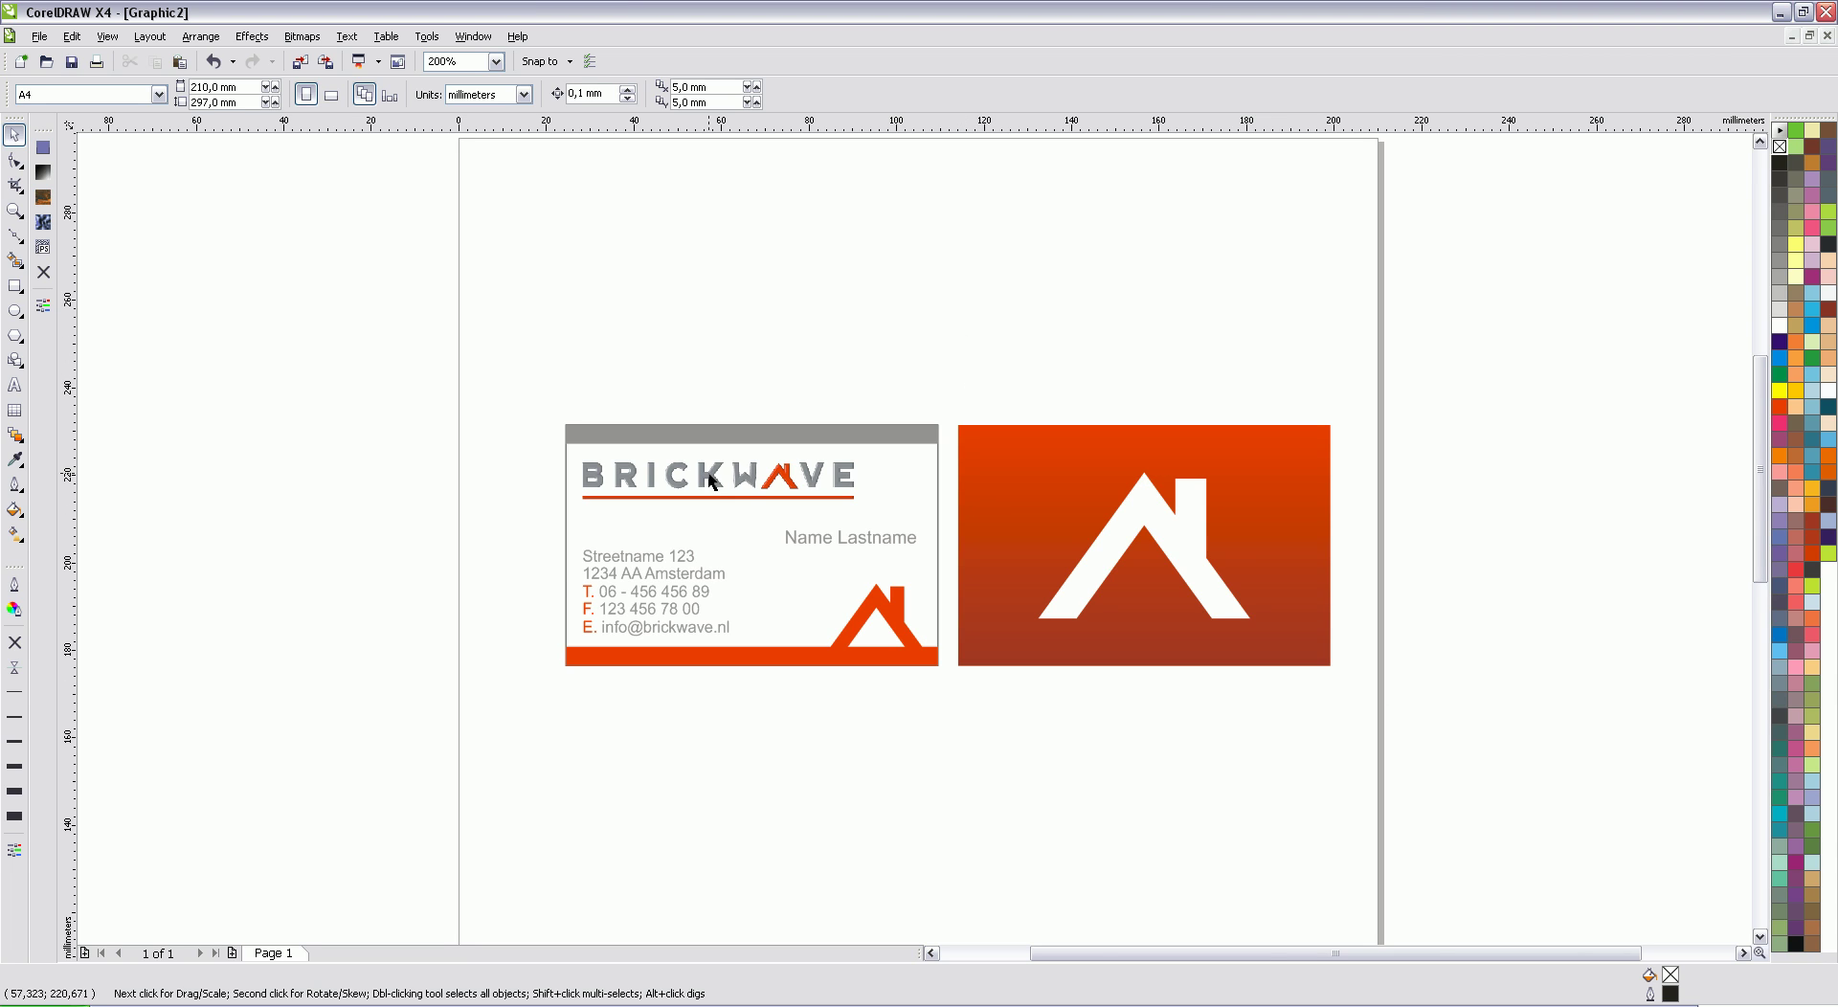
scroll(746, 483, up, 2)
click(646, 519)
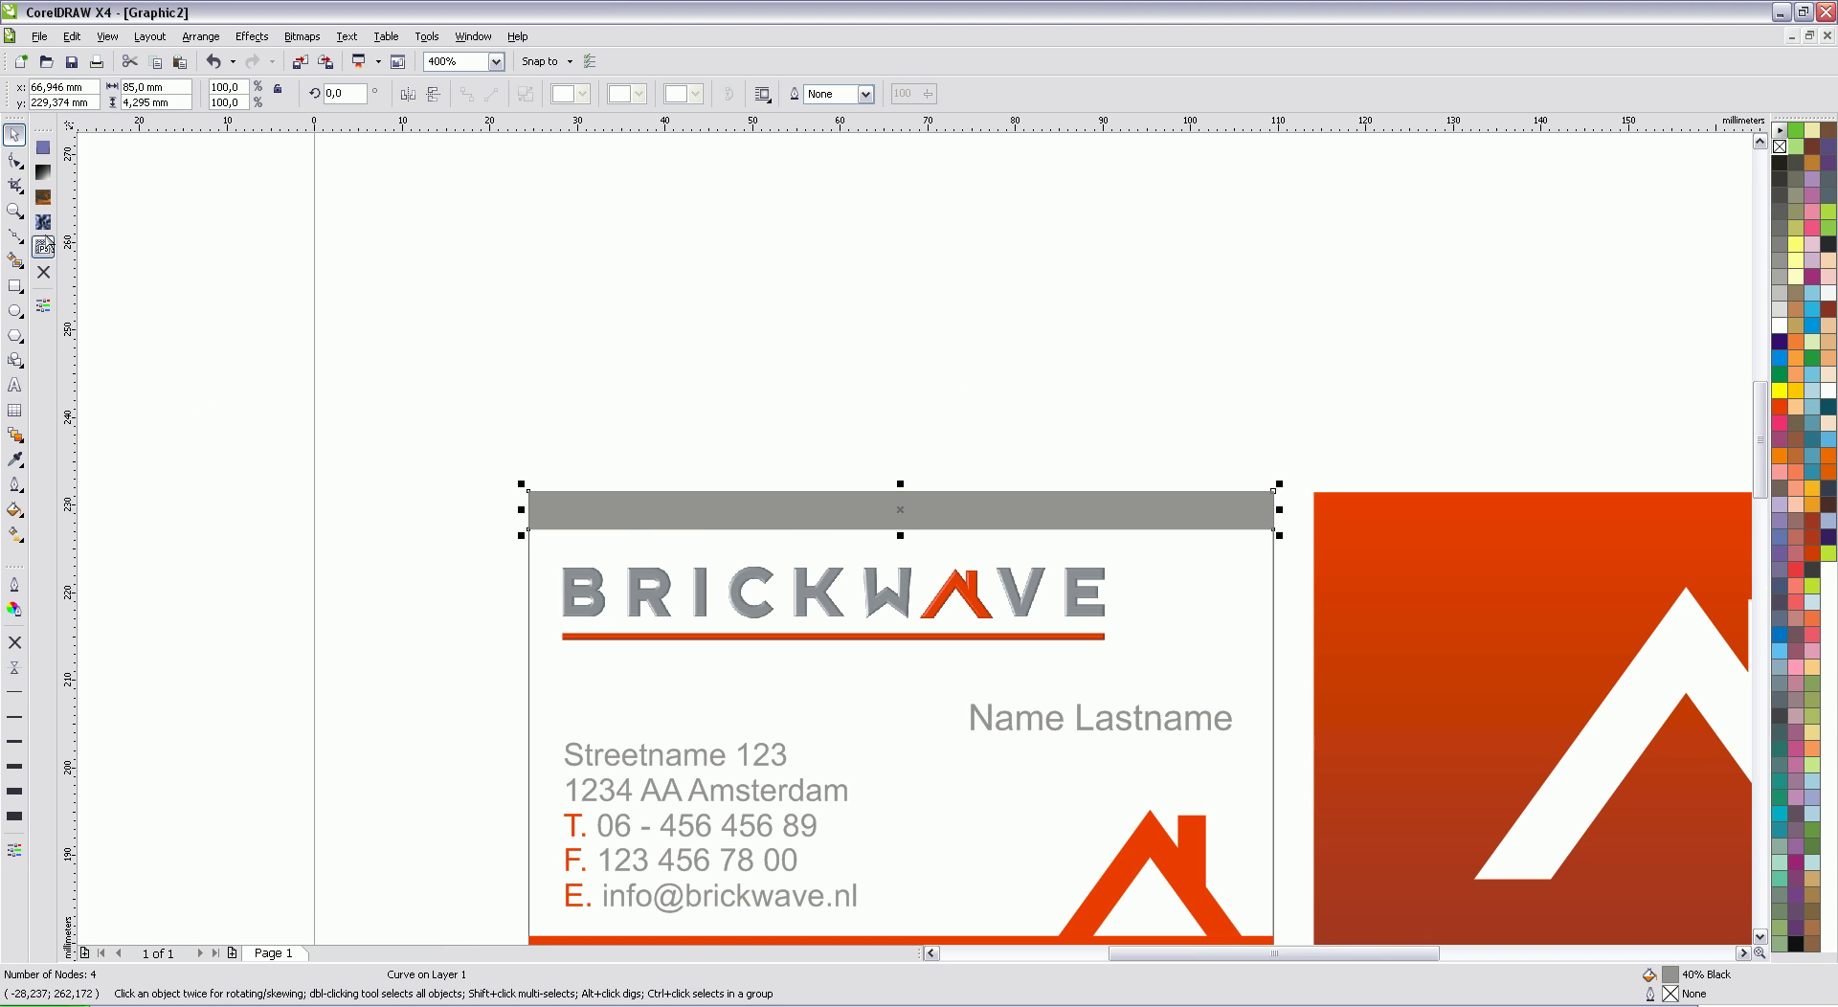
drag(524, 512, 476, 511)
drag(1280, 509, 1328, 514)
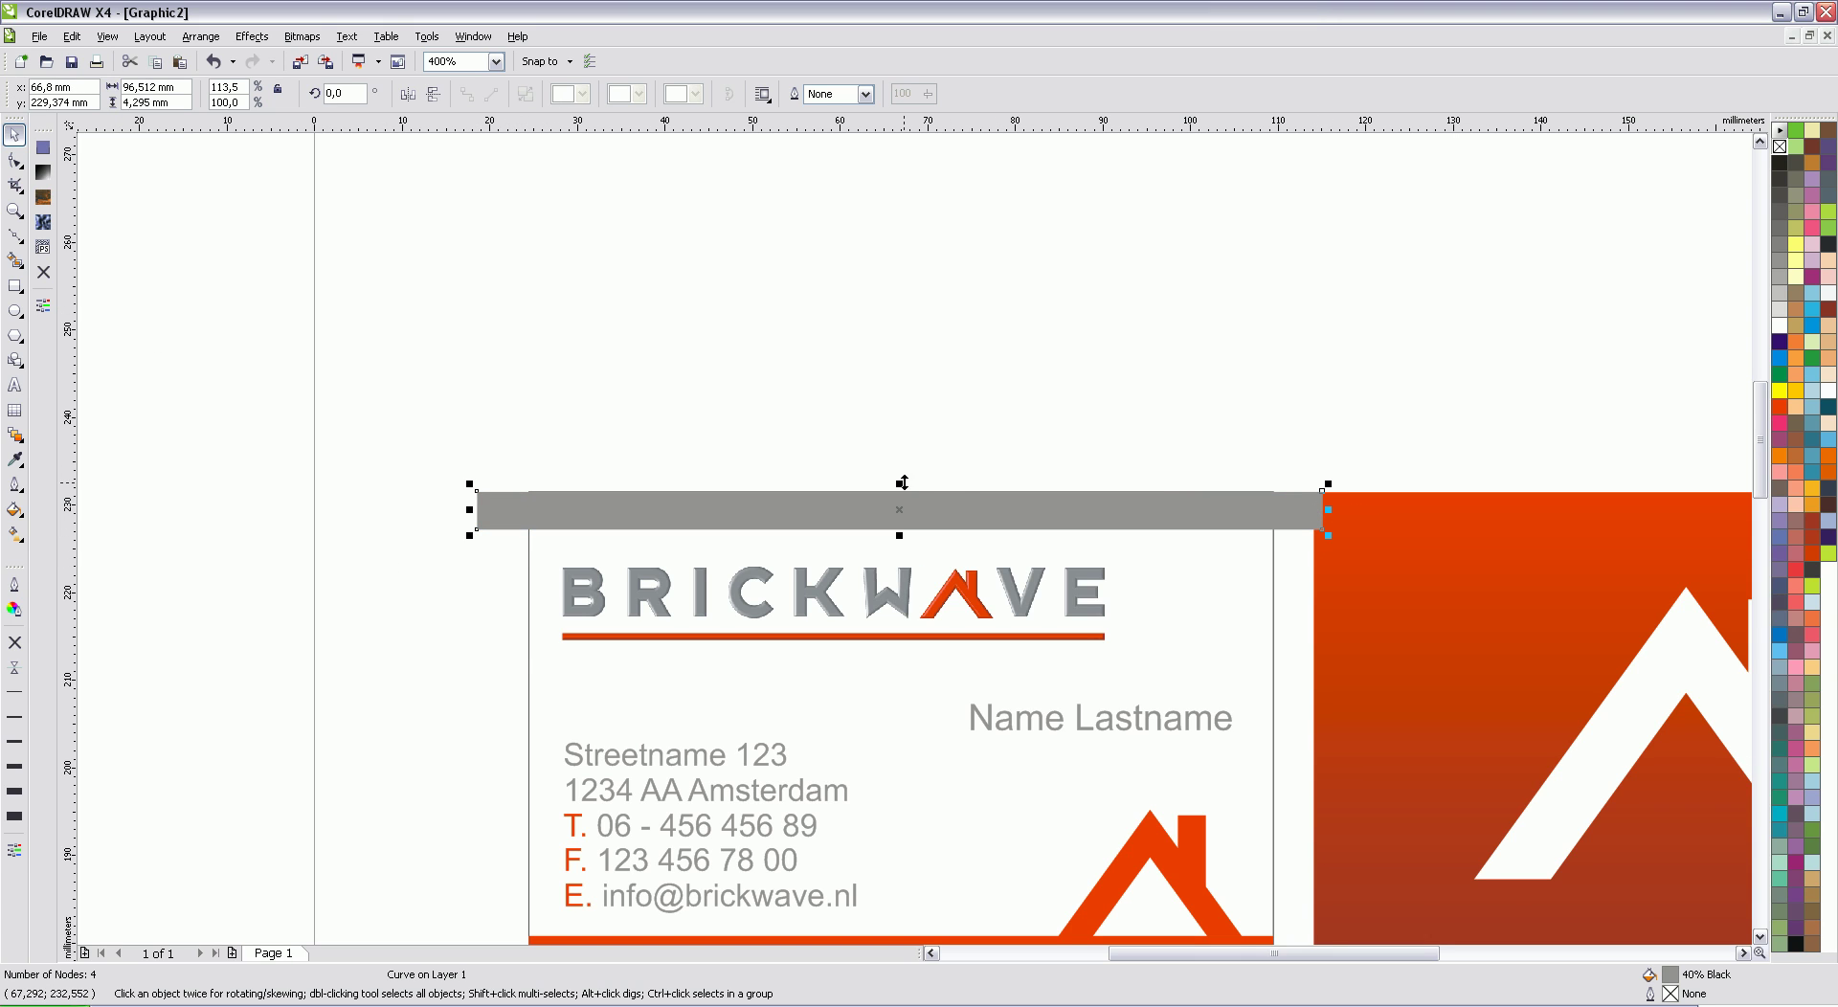
drag(901, 484, 906, 448)
click(1092, 295)
key(F3)
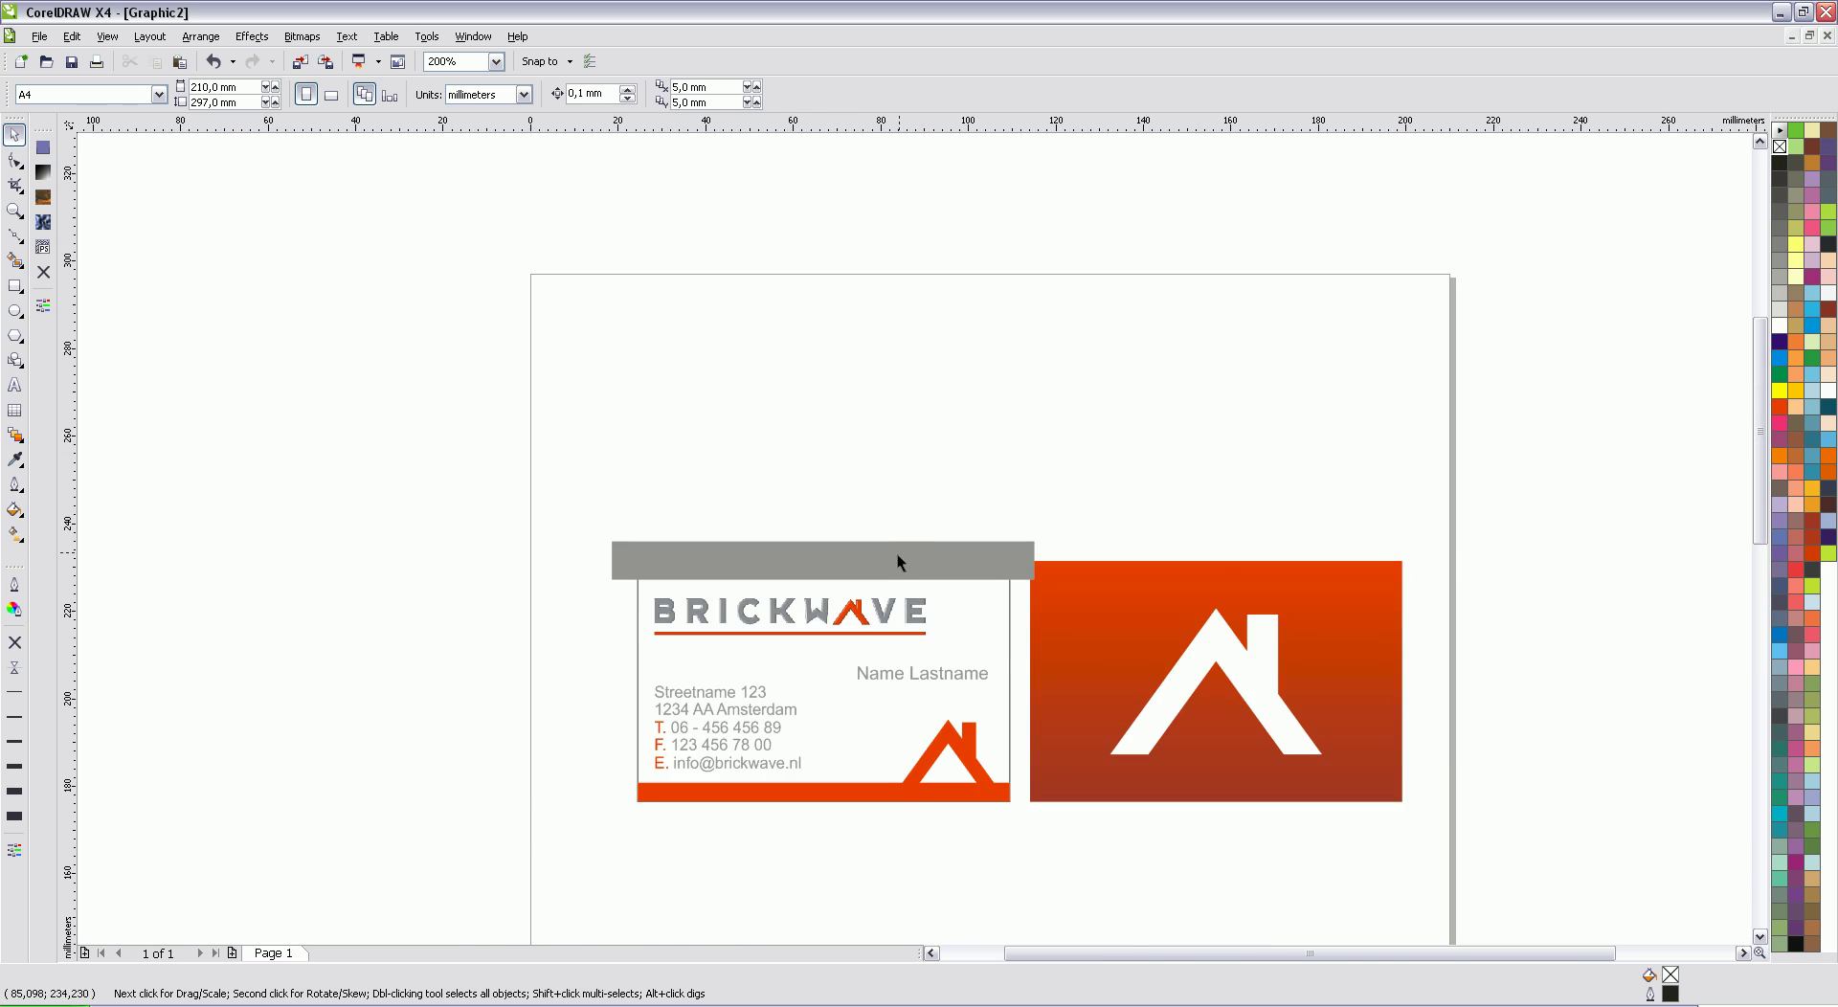
scroll(892, 568, up, 1)
scroll(1723, 909, down, 2)
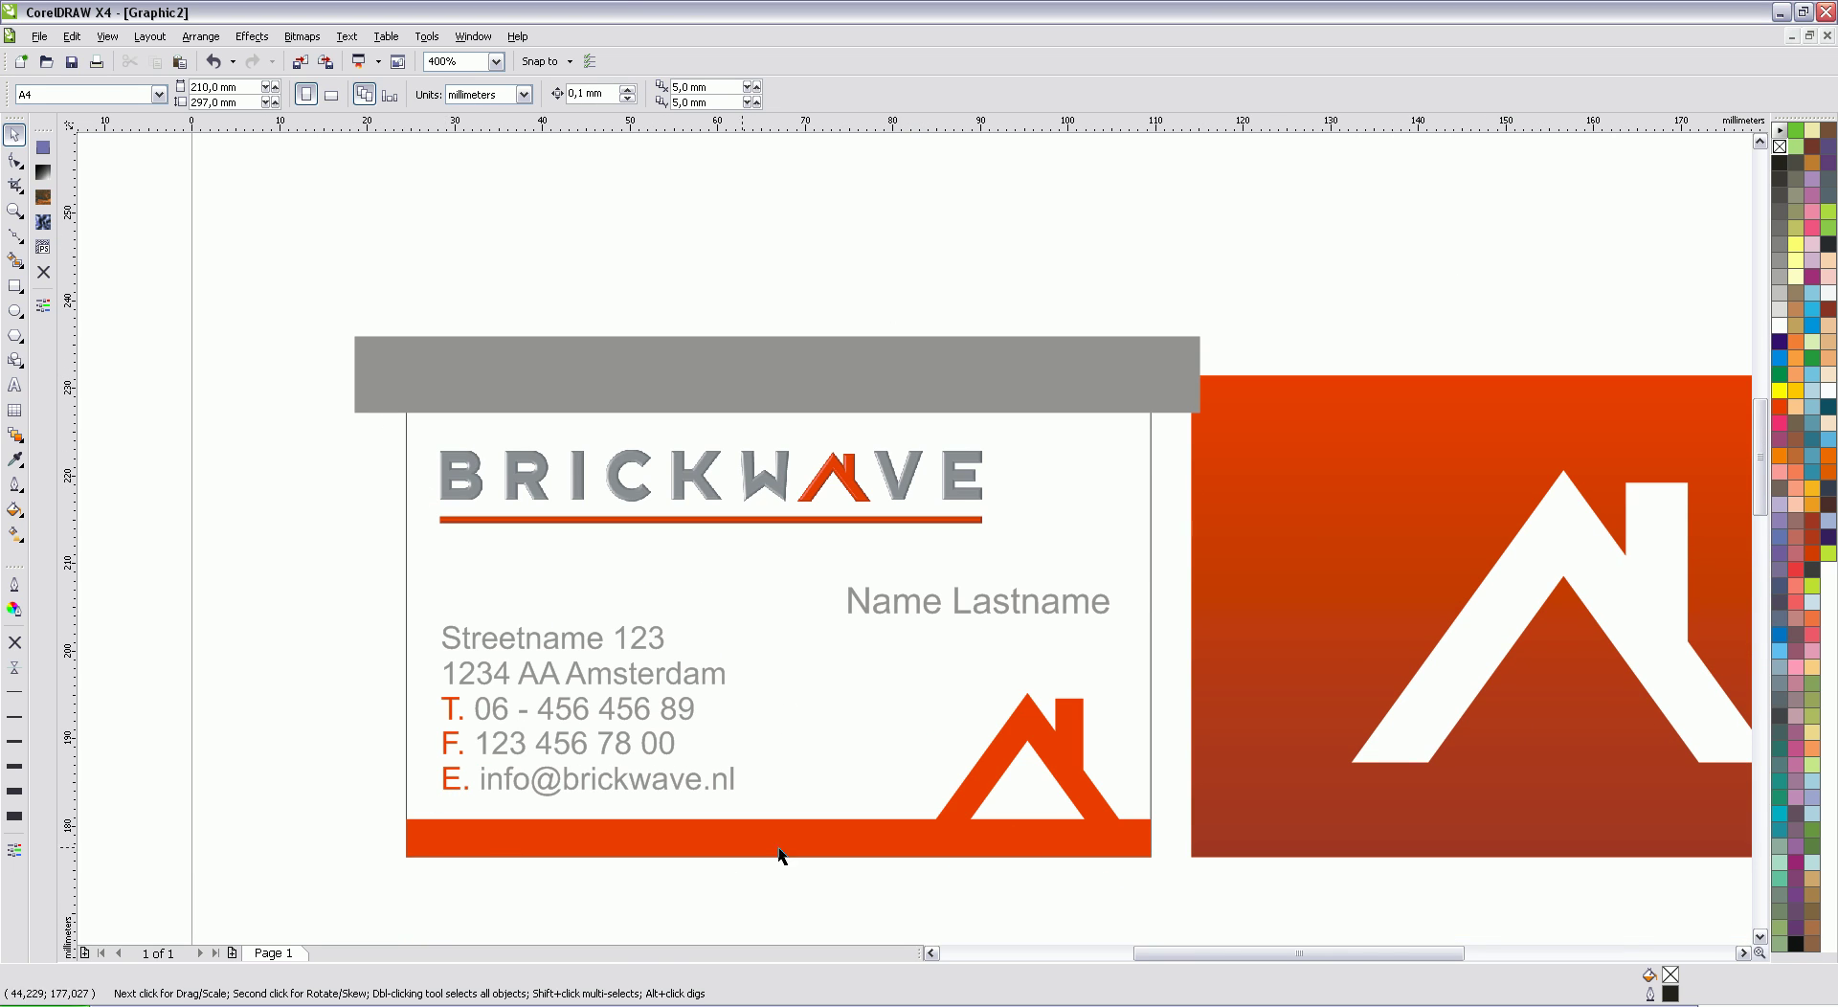
click(214, 64)
click(214, 64)
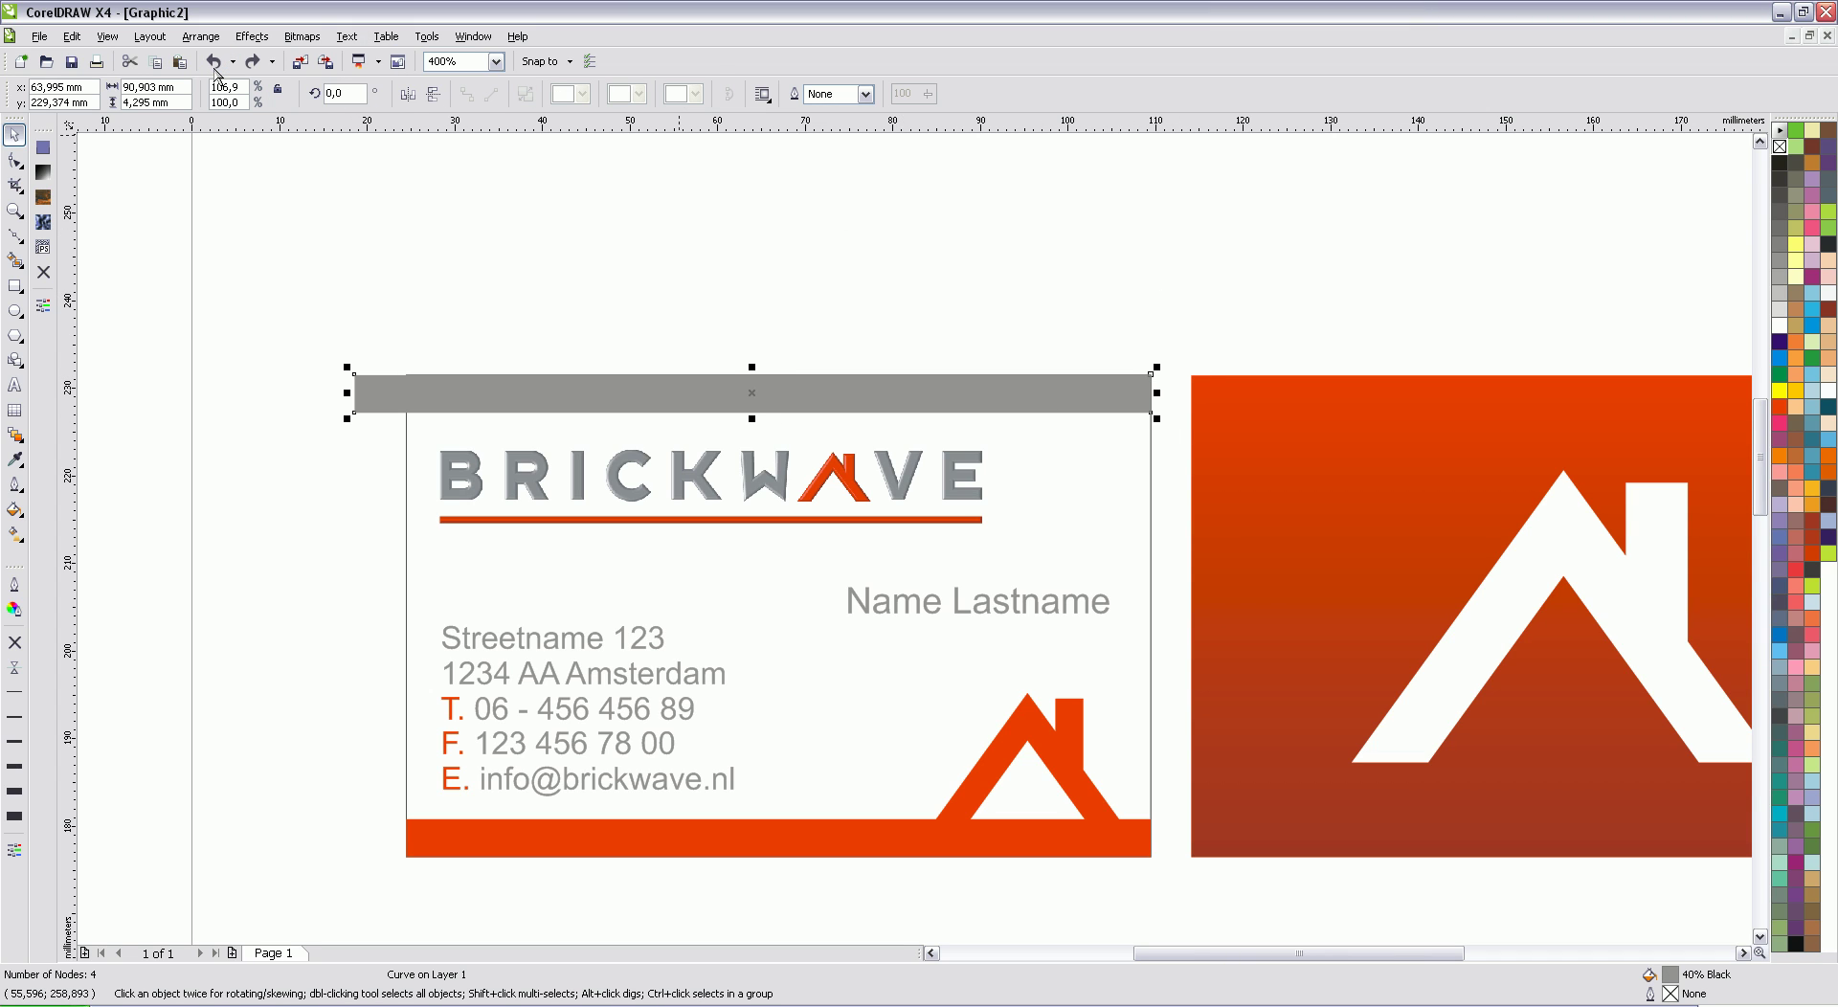
click(214, 65)
click(890, 264)
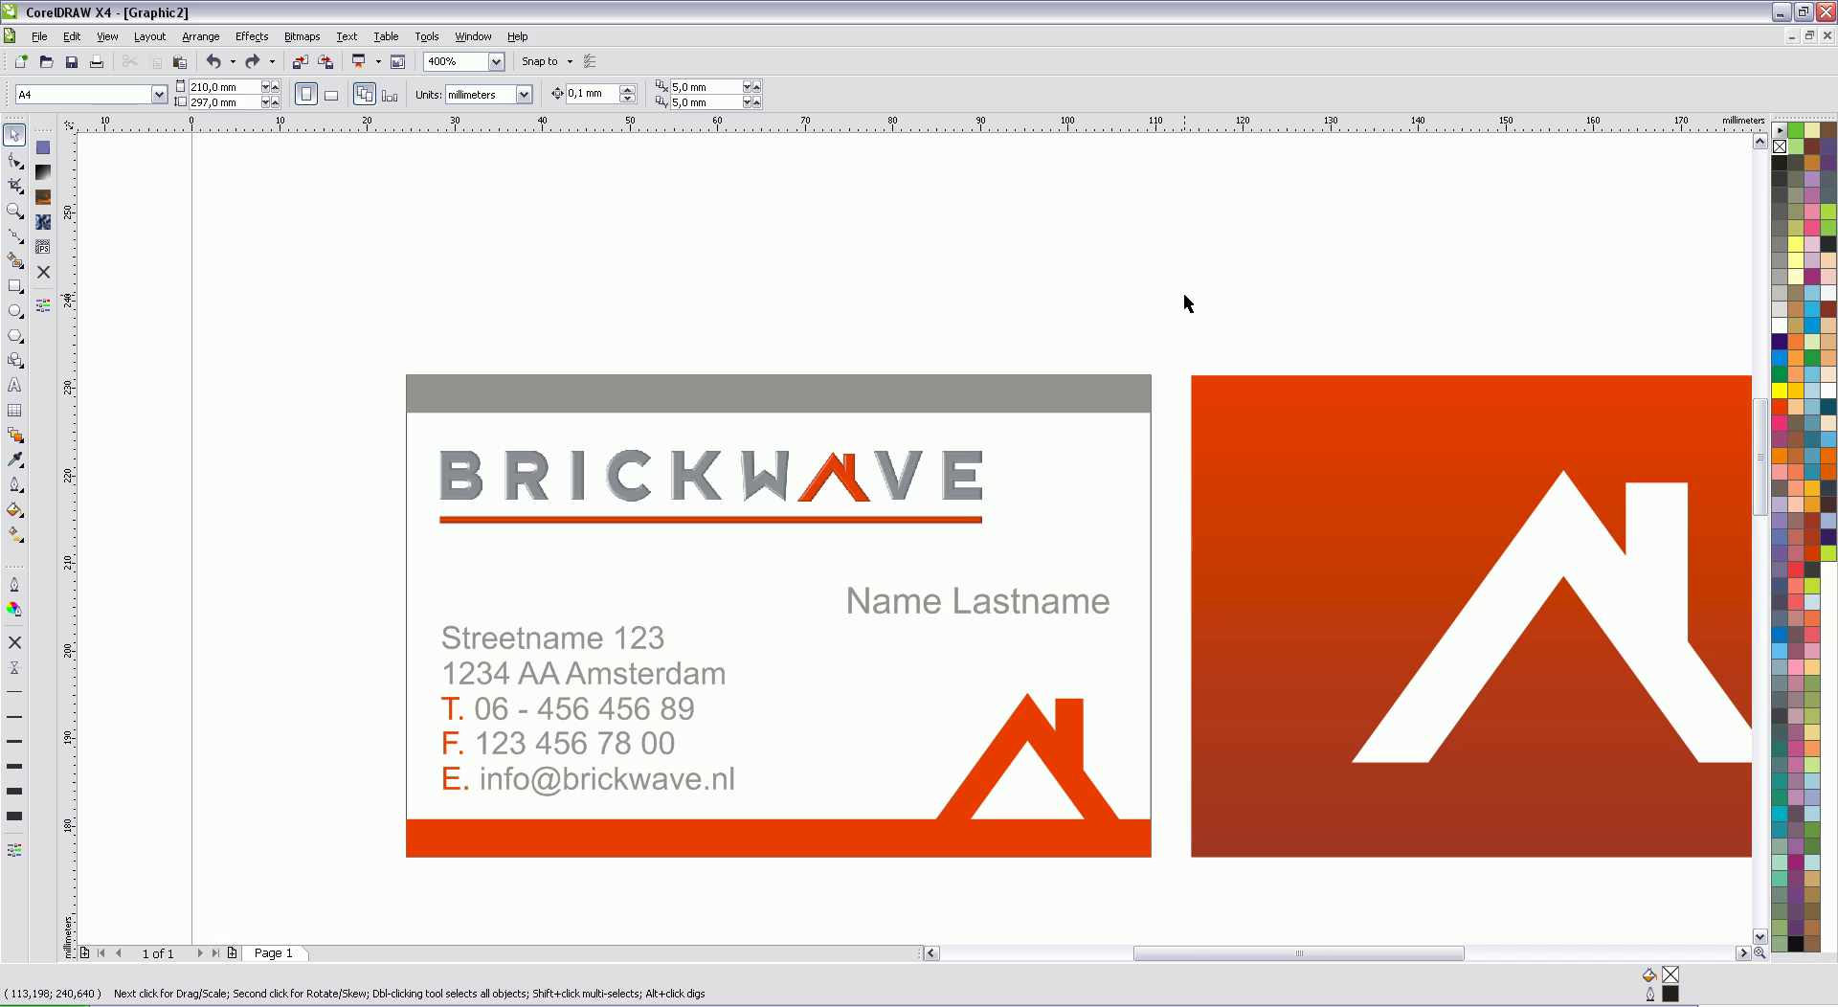
key(F3)
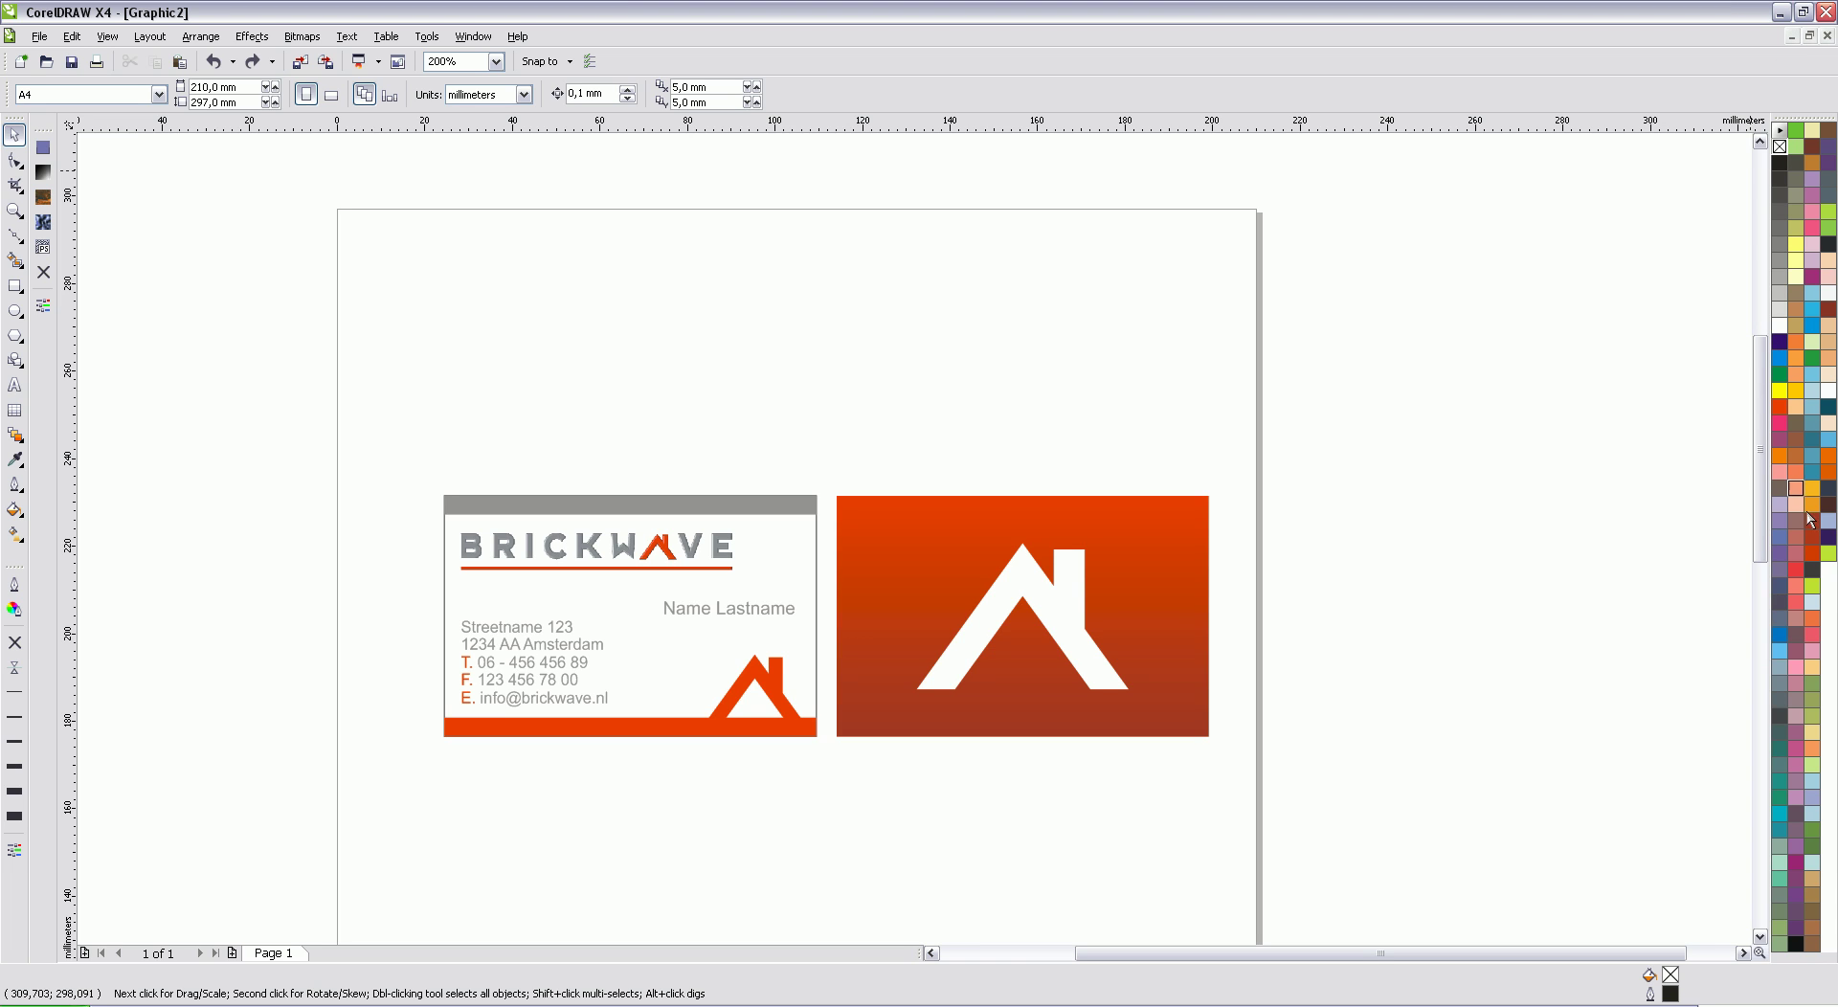
Step: Bring the Sonic Sound document up full-size and marquee-select its whole logo group
click(1790, 36)
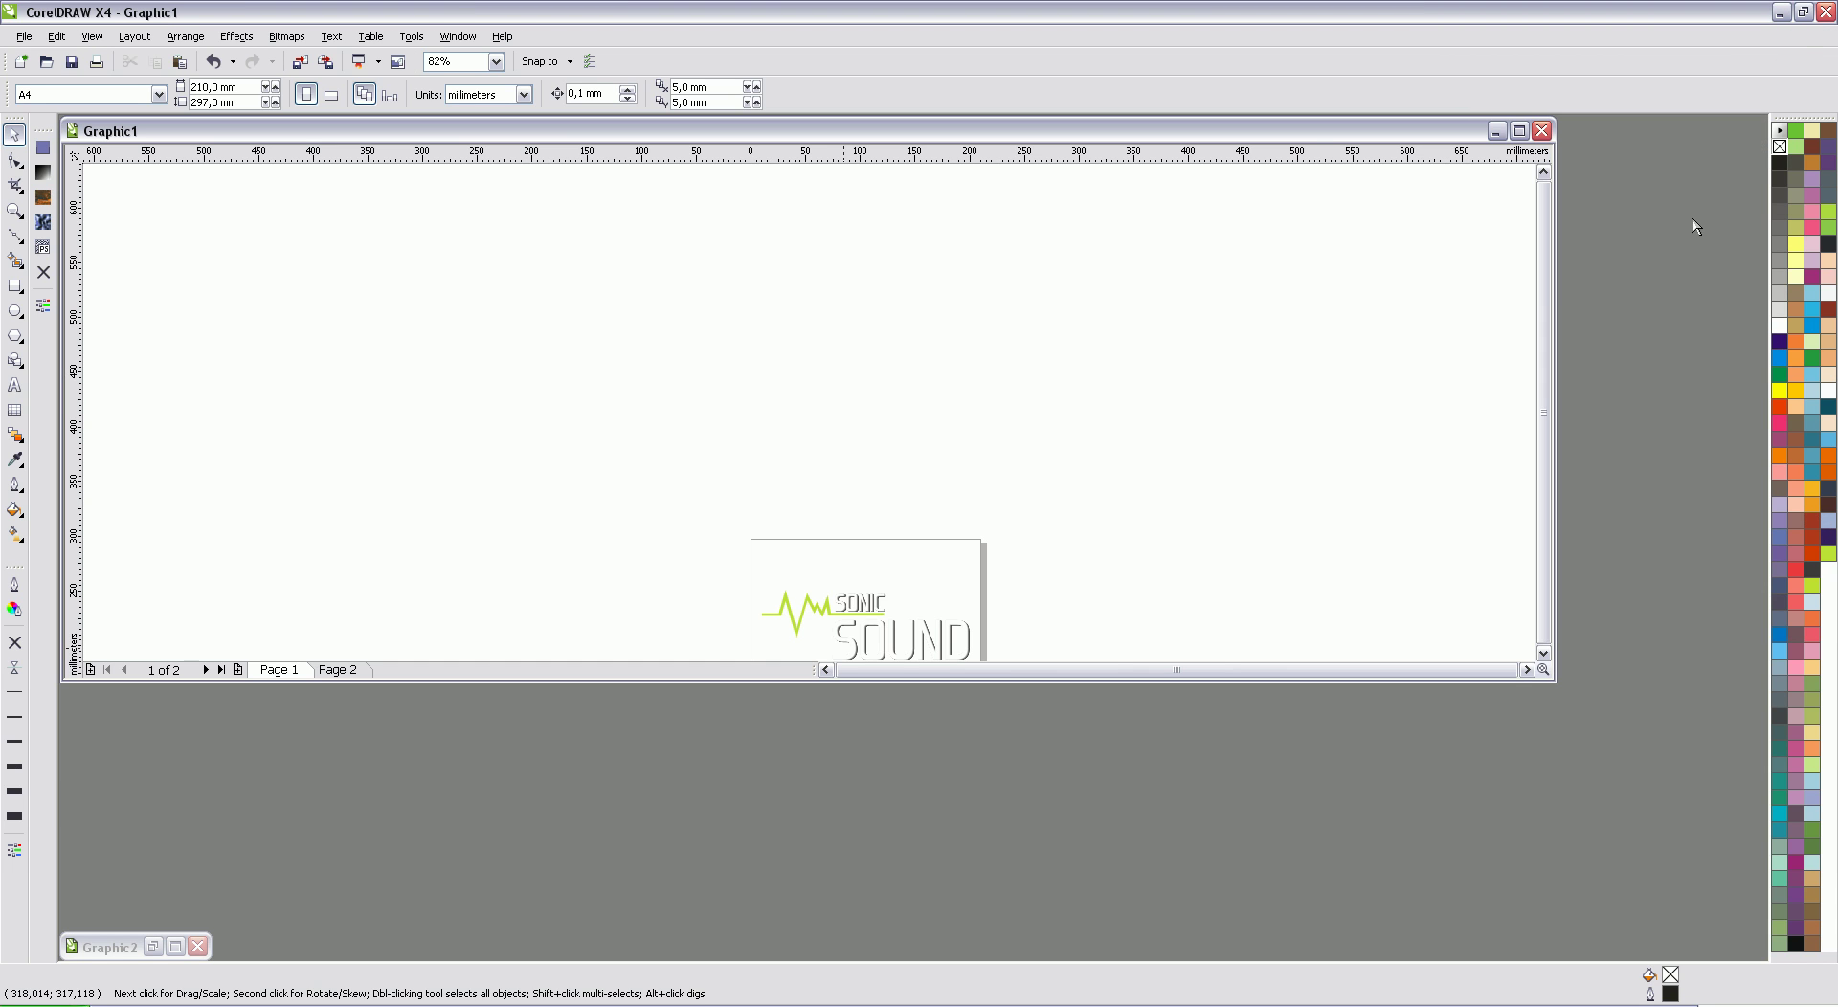
click(1519, 131)
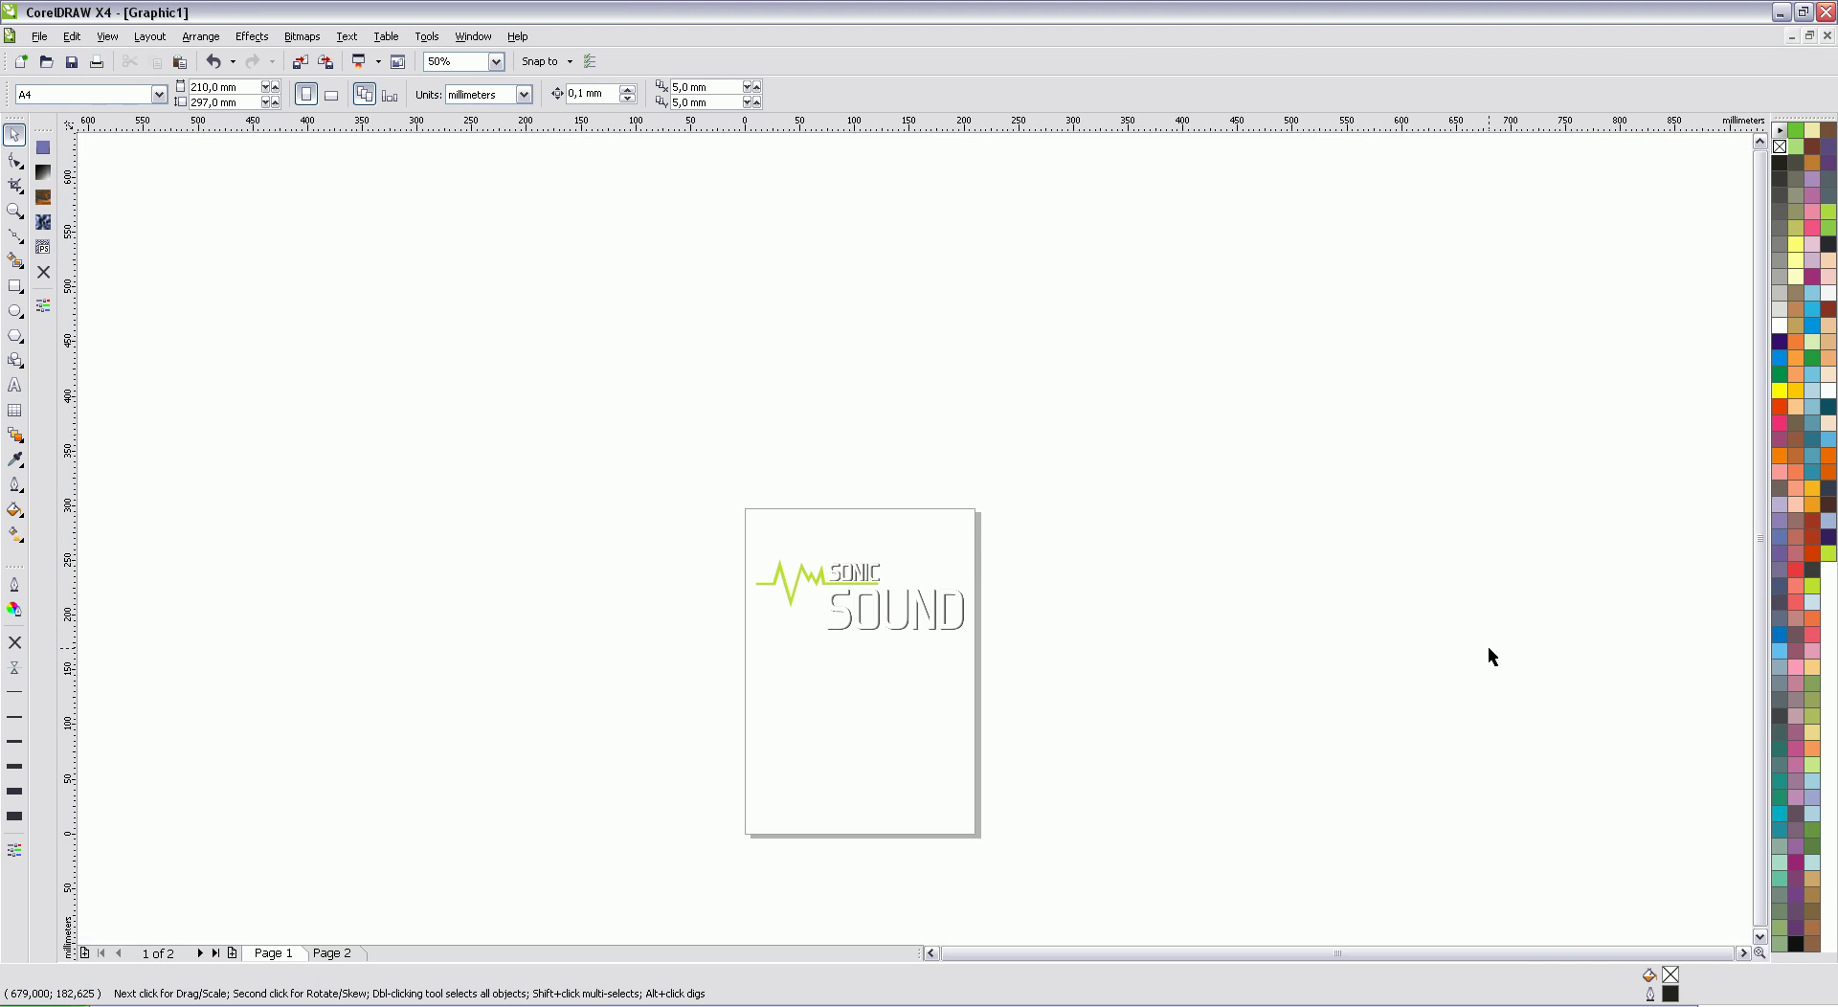
click(1759, 937)
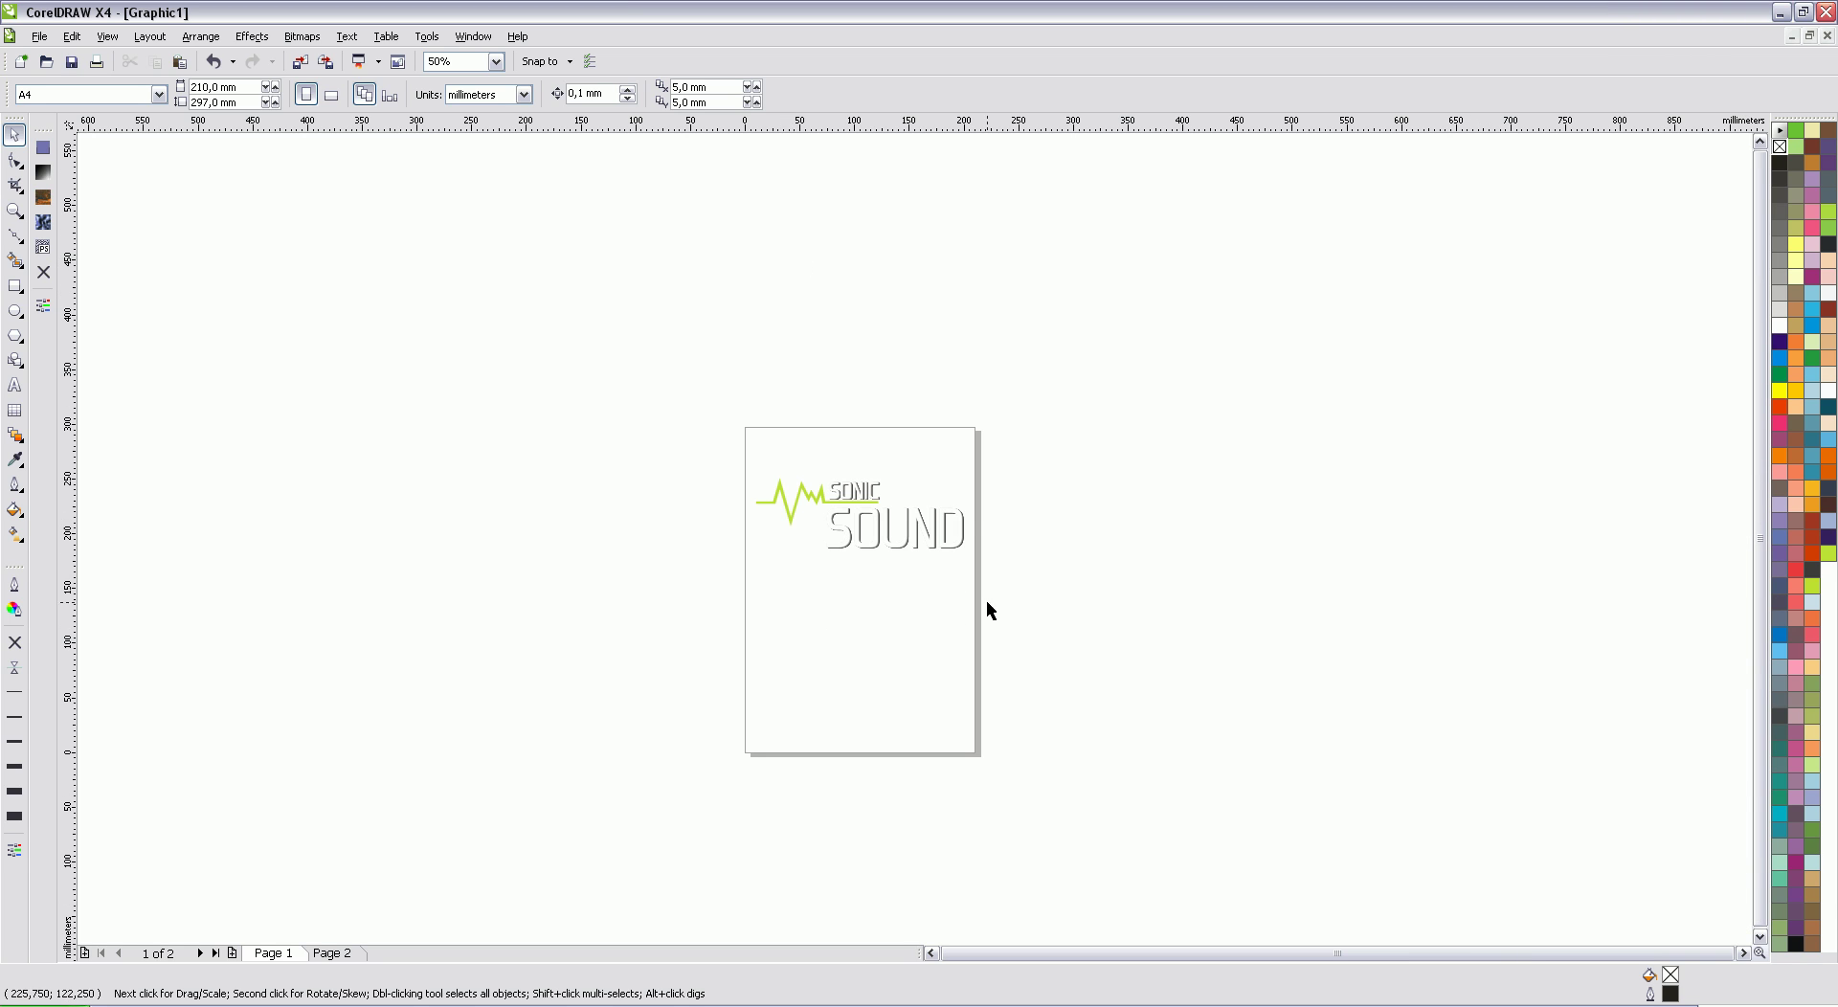
scroll(913, 537, up, 2)
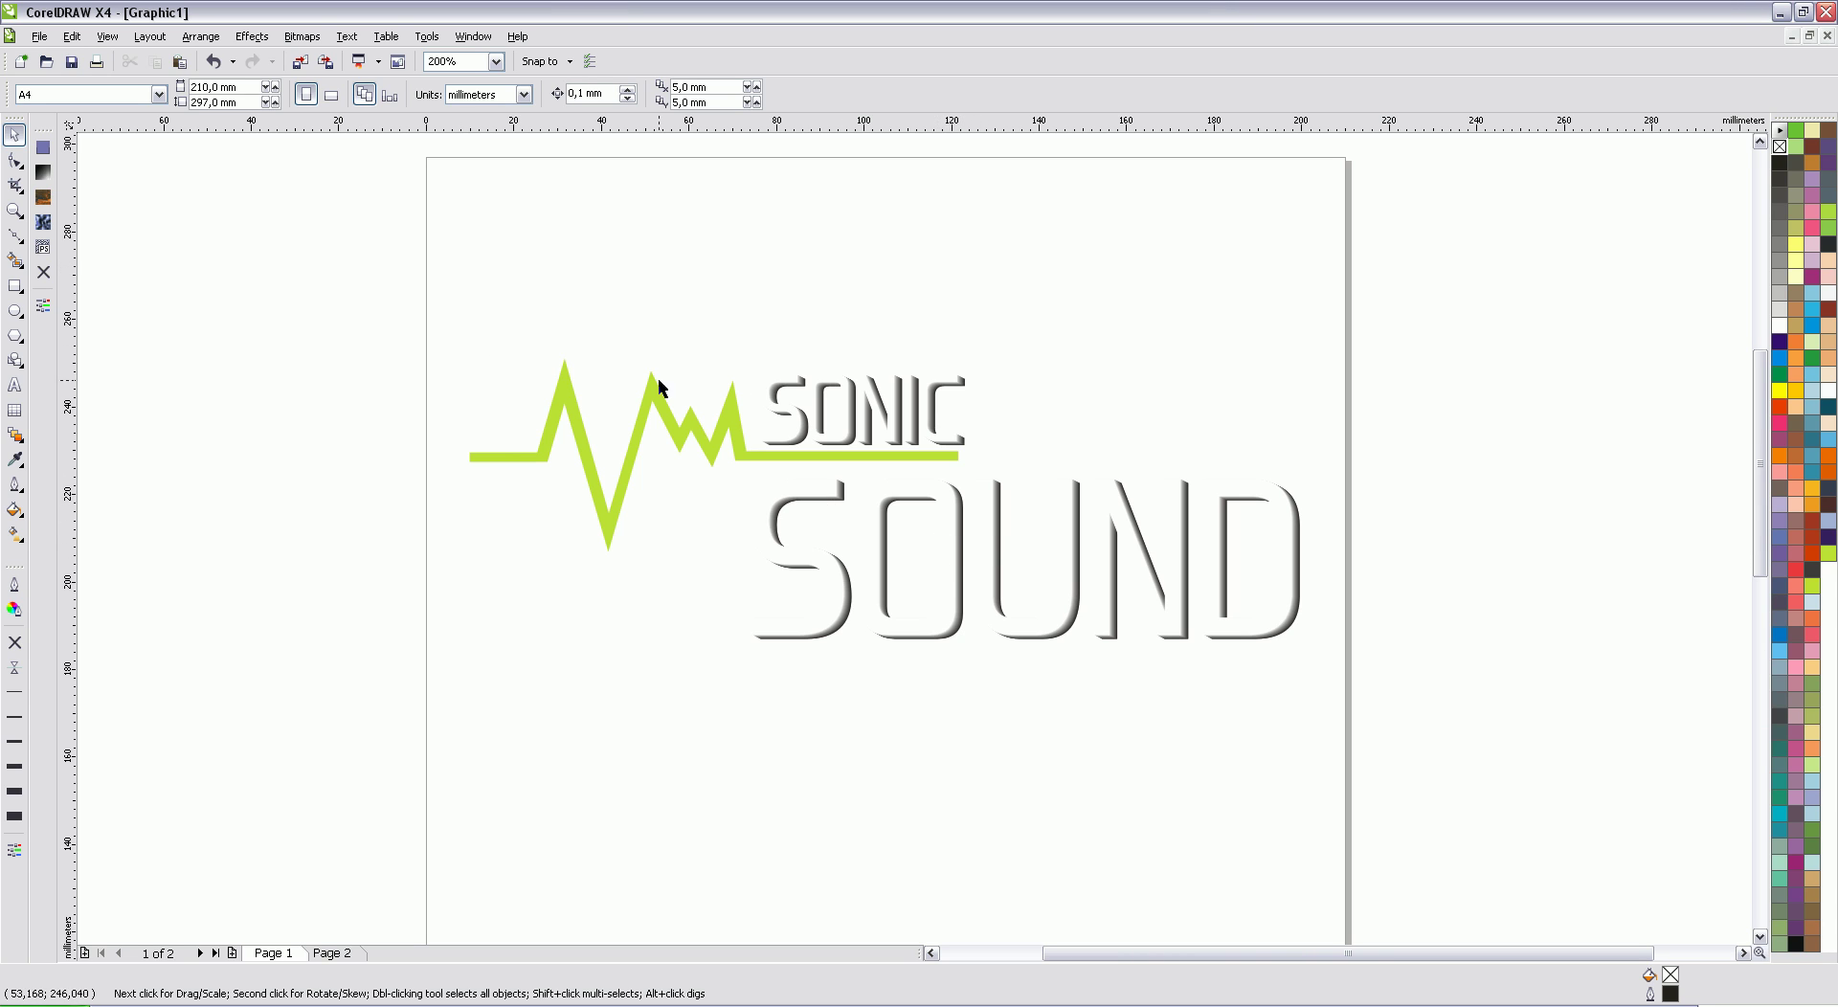
scroll(915, 582, down, 2)
scroll(915, 582, up, 1)
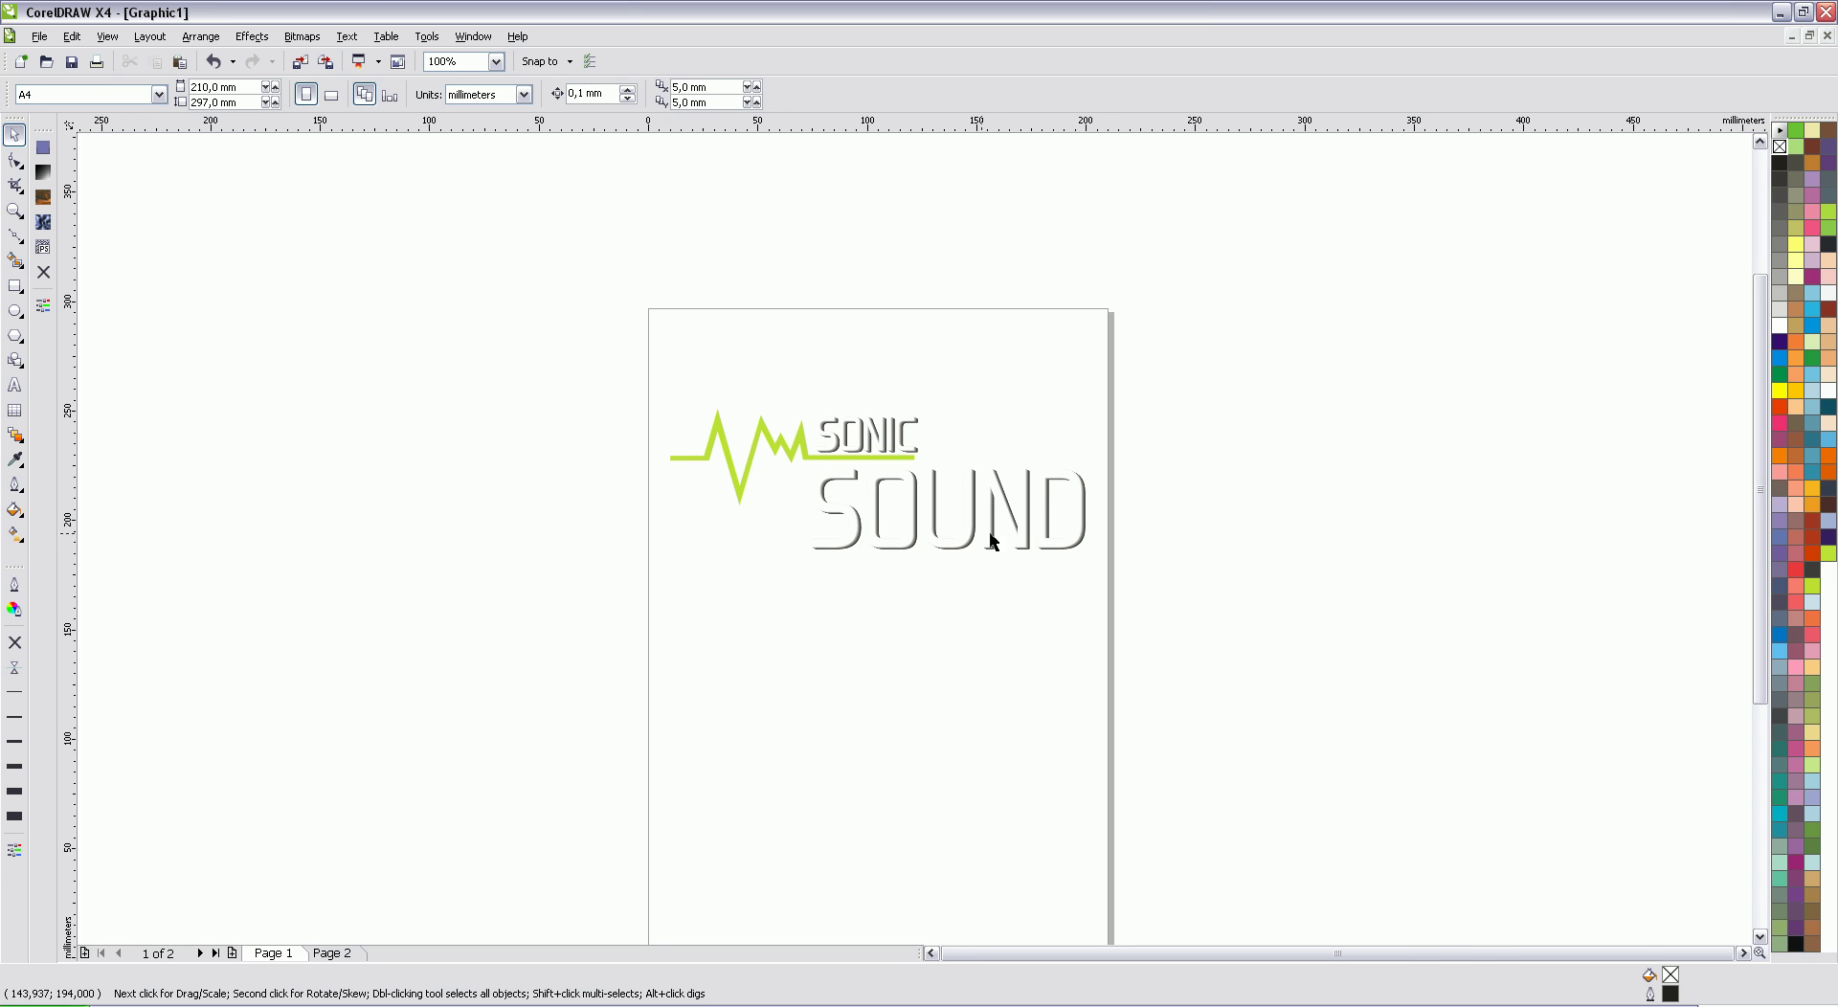
drag(1088, 623, 574, 377)
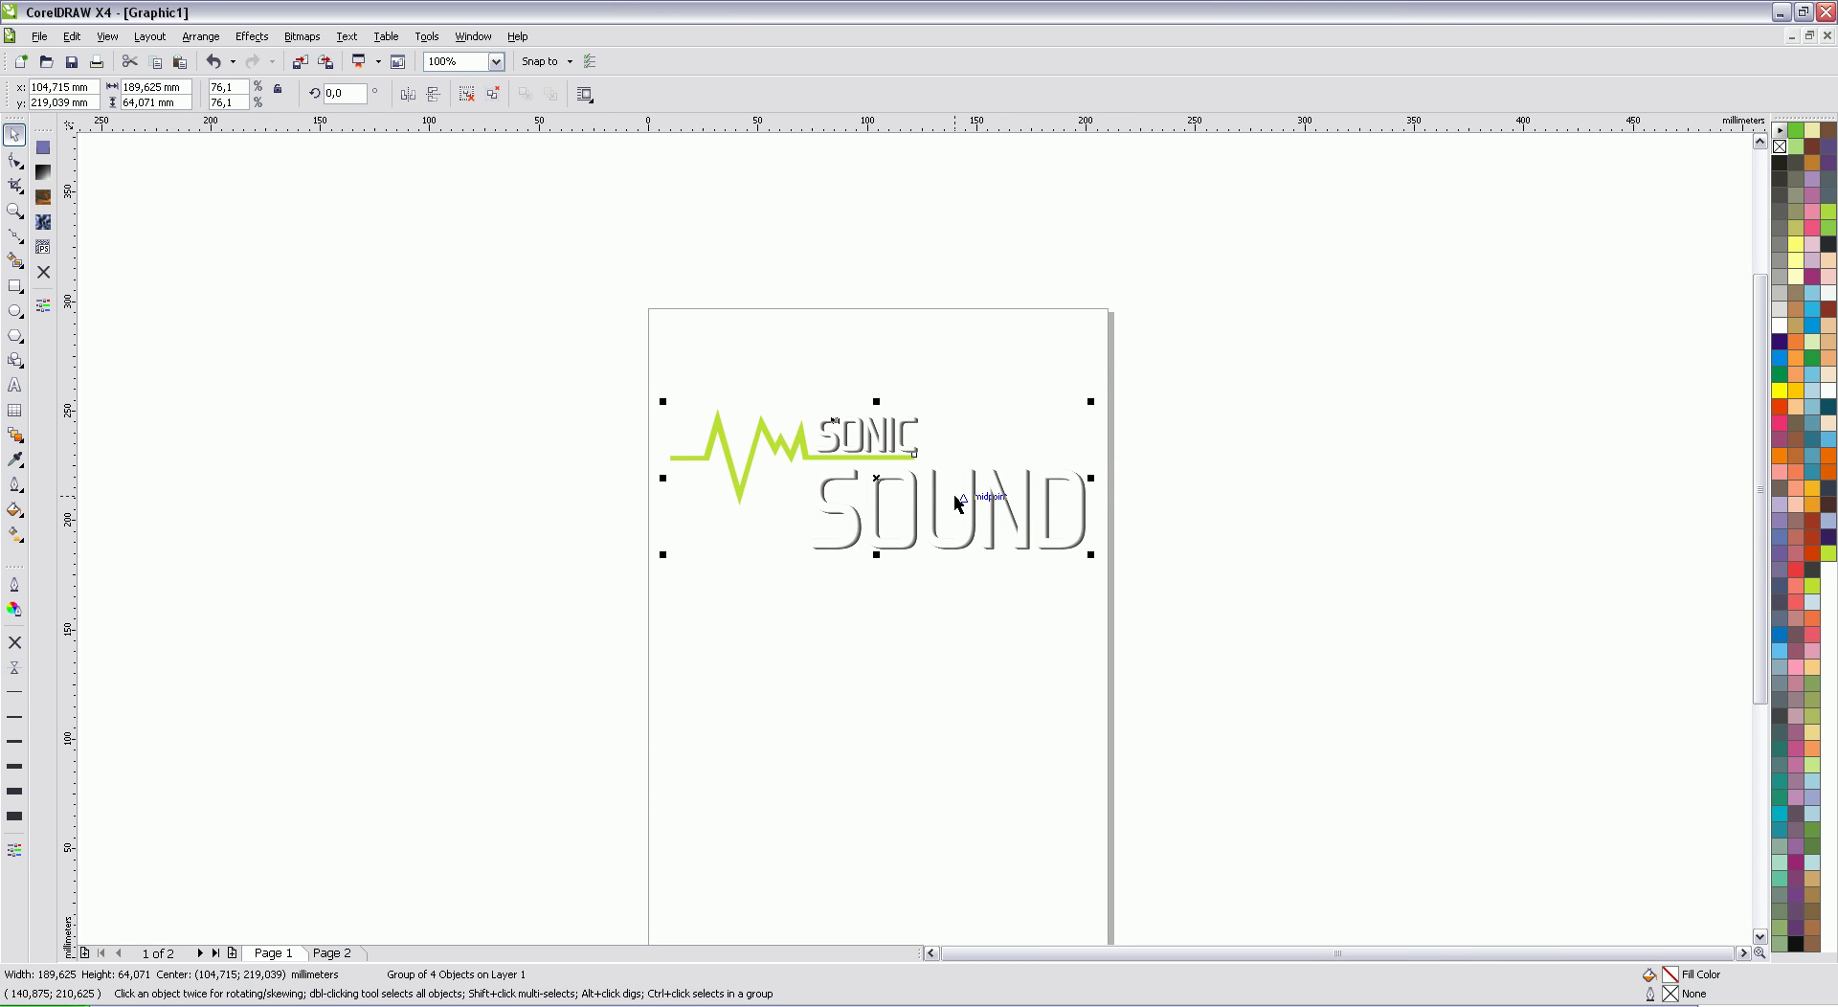
Step: Move the logo up and draw an 85 × 55 mm card rectangle below it
drag(960, 498, 958, 424)
key(Escape)
click(14, 285)
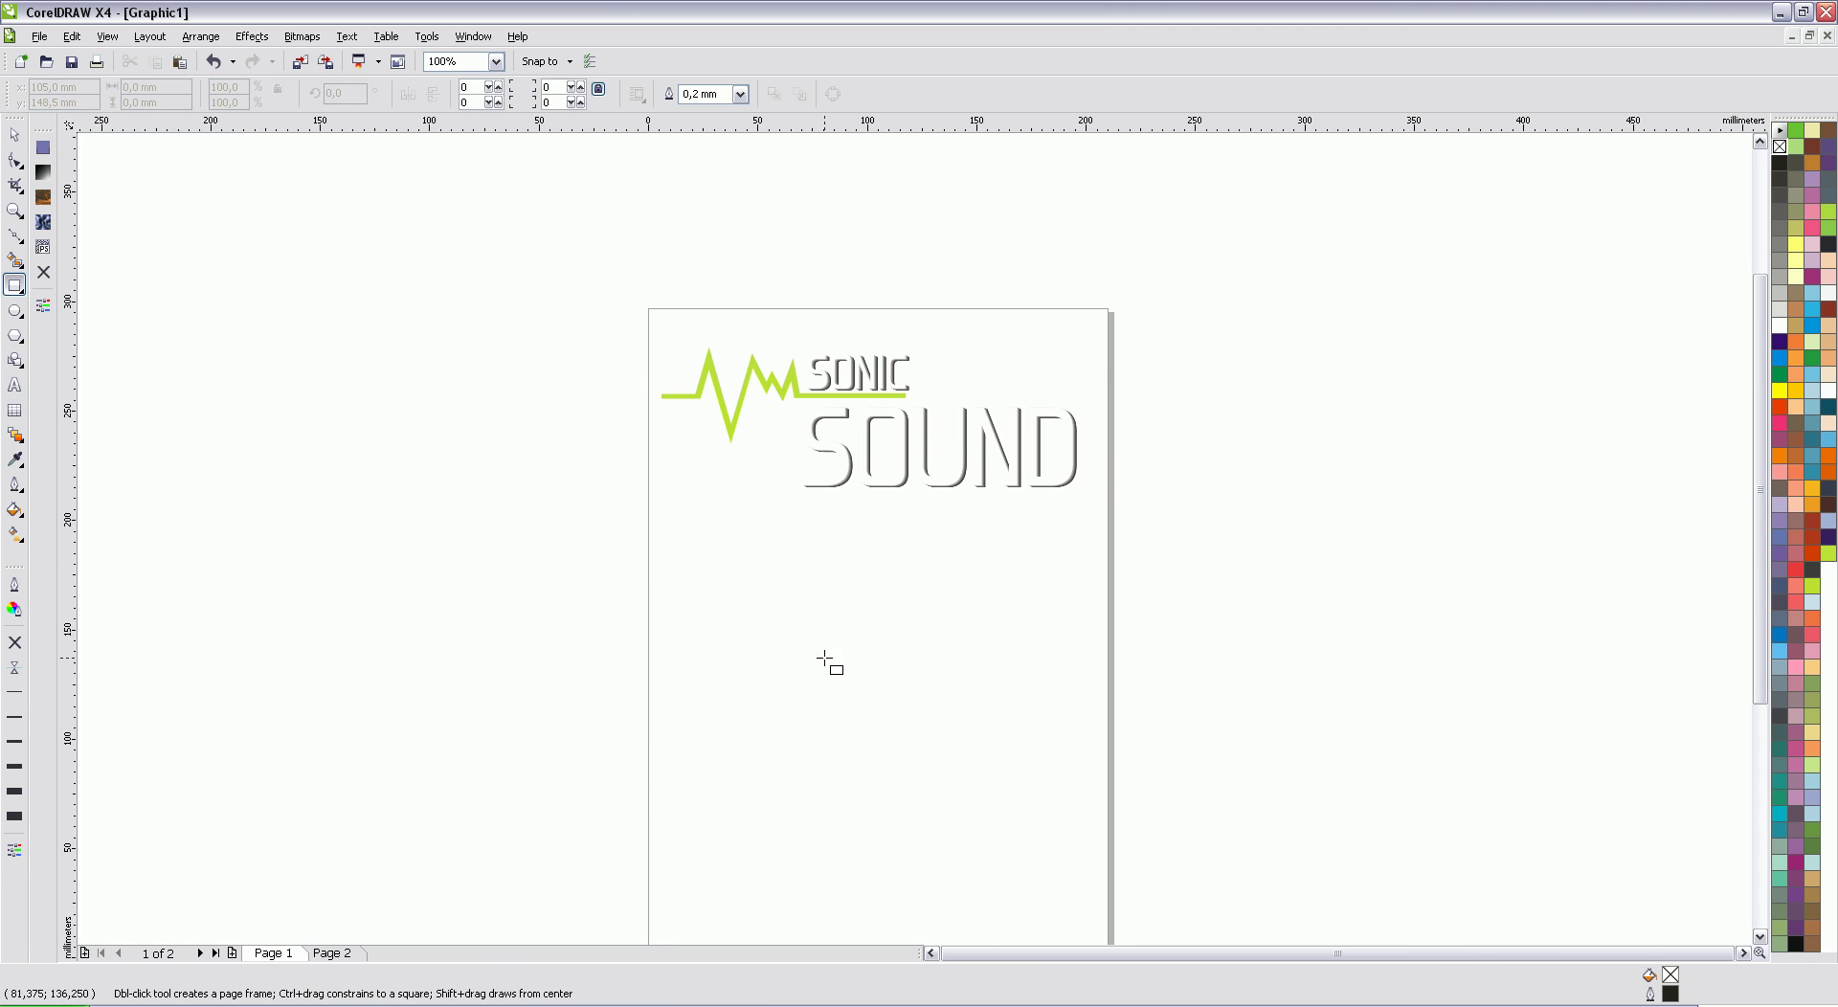
drag(684, 555, 1030, 753)
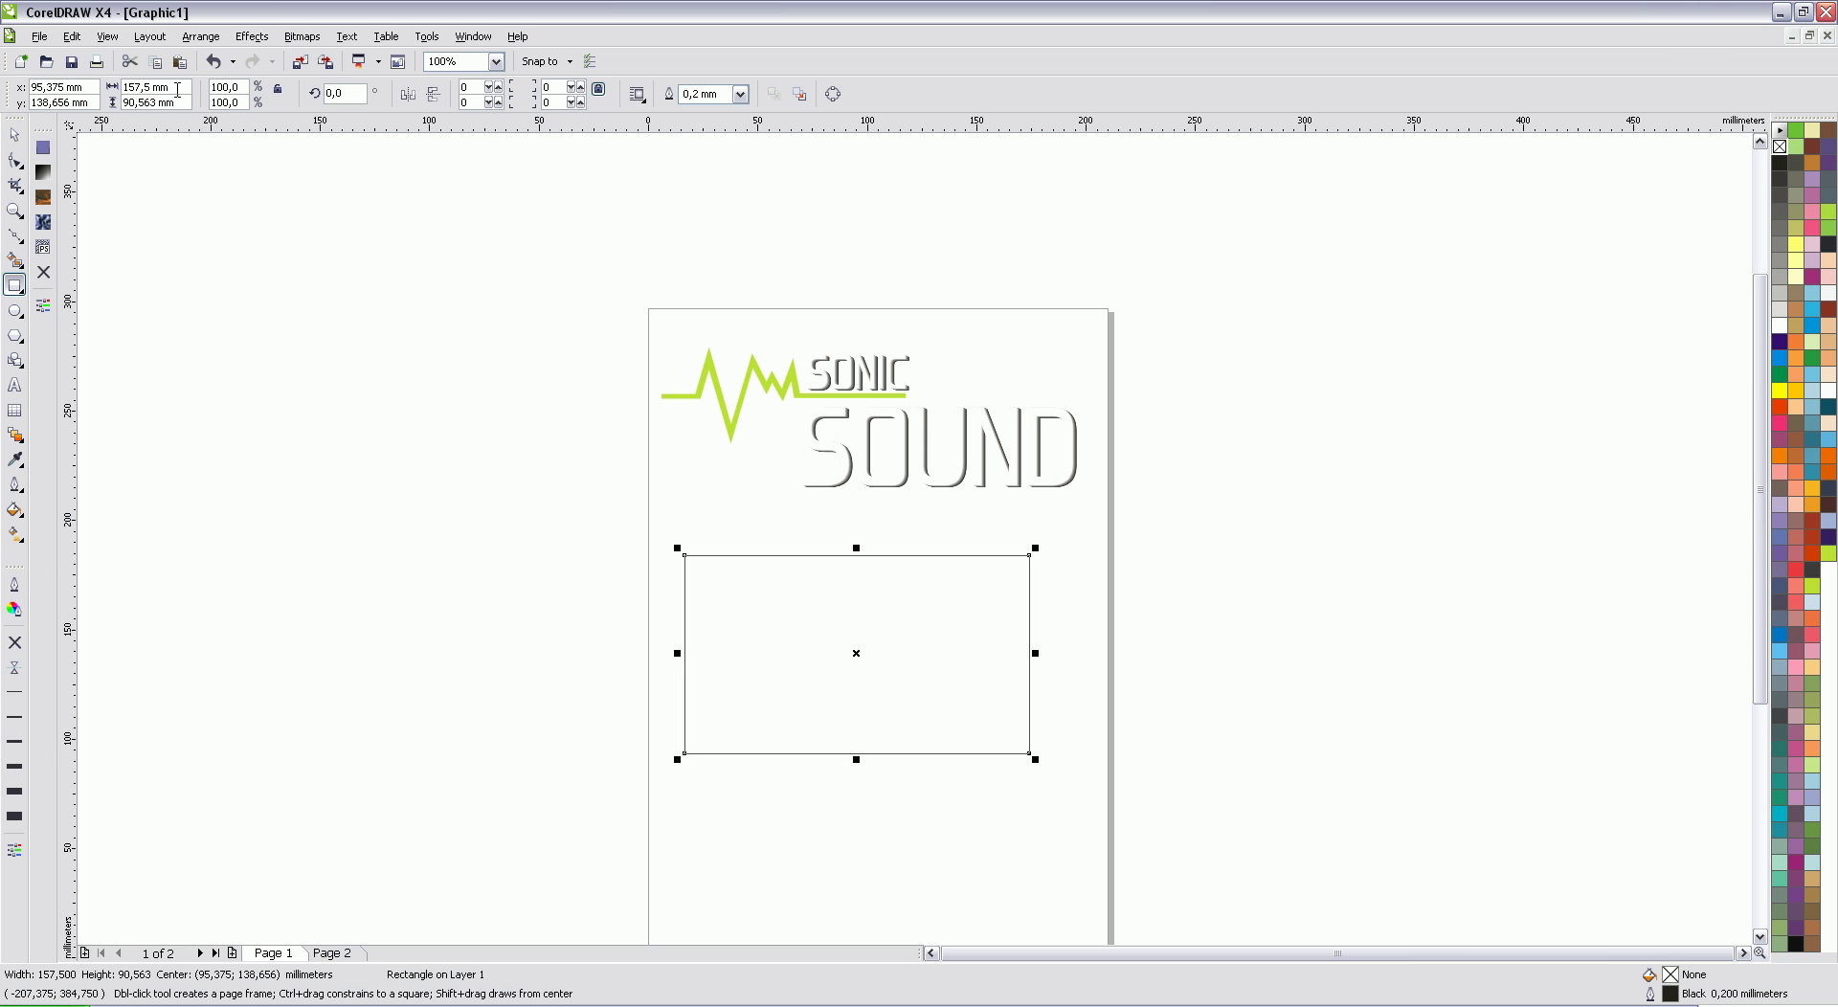
drag(179, 89, 124, 103)
text(85)
key(Return)
text(55)
key(Return)
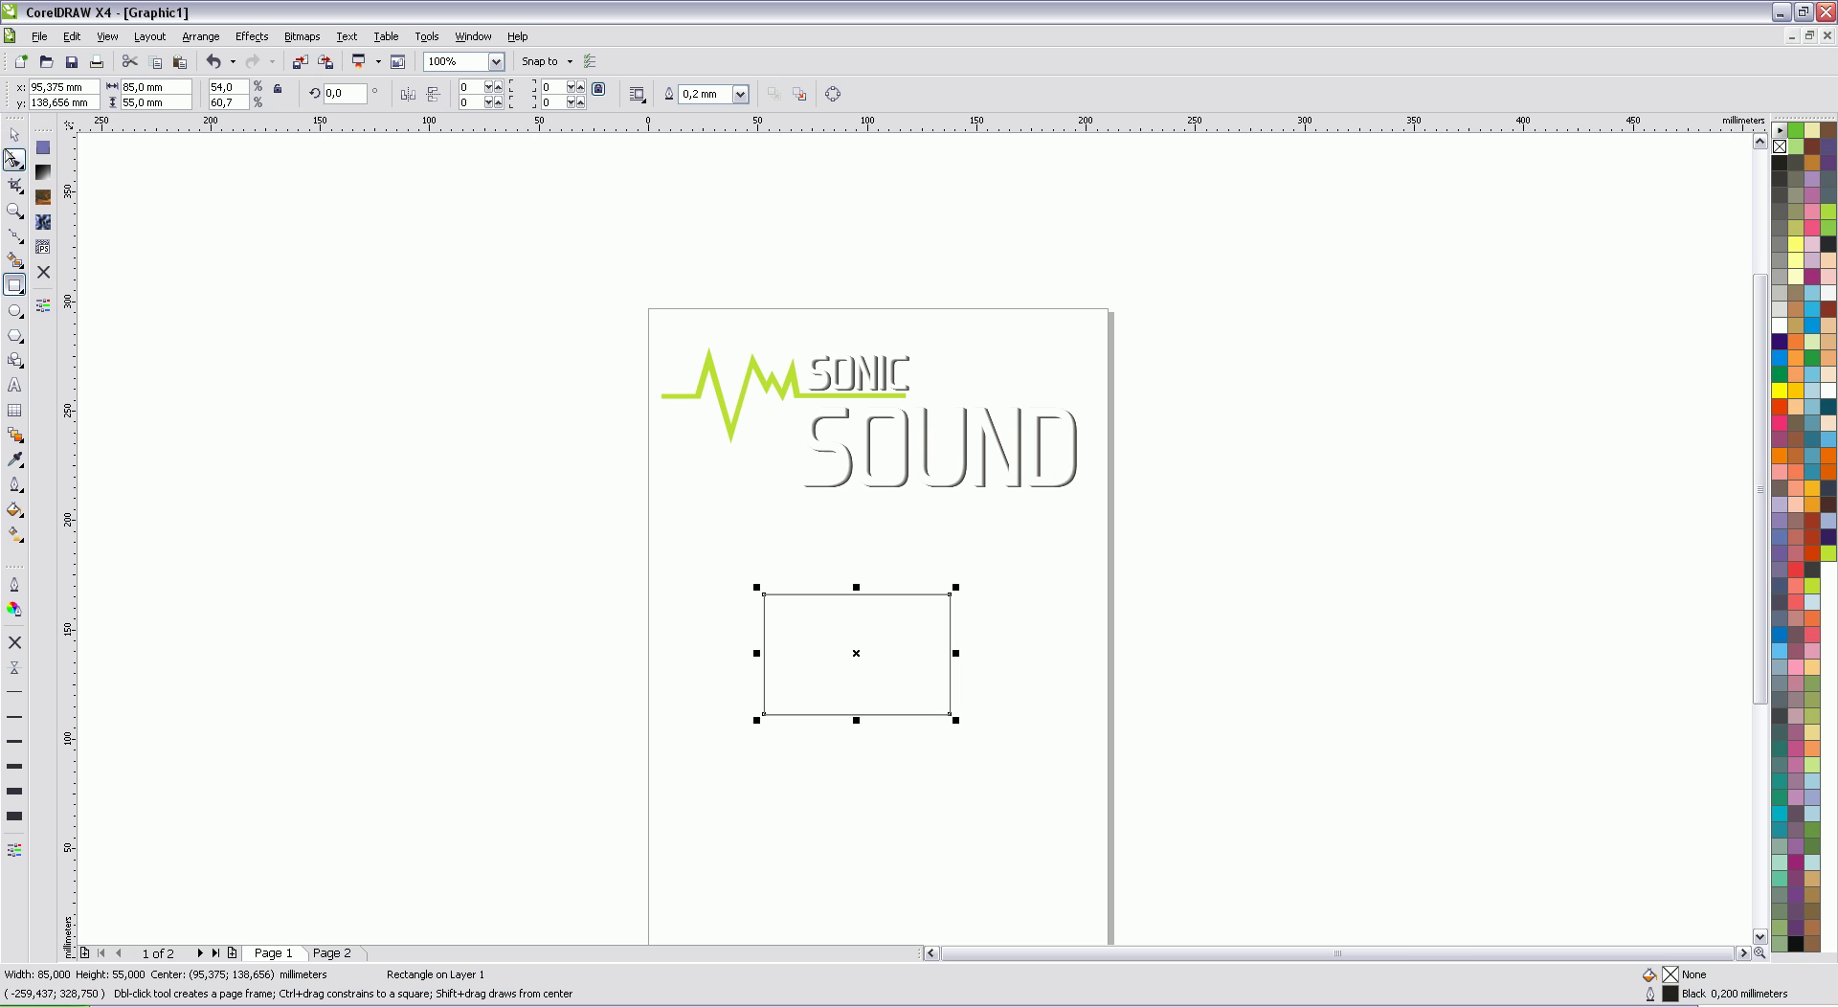
click(15, 134)
drag(841, 683, 864, 685)
click(1176, 456)
Step: Scale the logo down to about 55 mm wide and place it near the card's top-left
drag(1159, 542, 496, 275)
drag(1087, 495, 893, 659)
scroll(904, 722, up, 2)
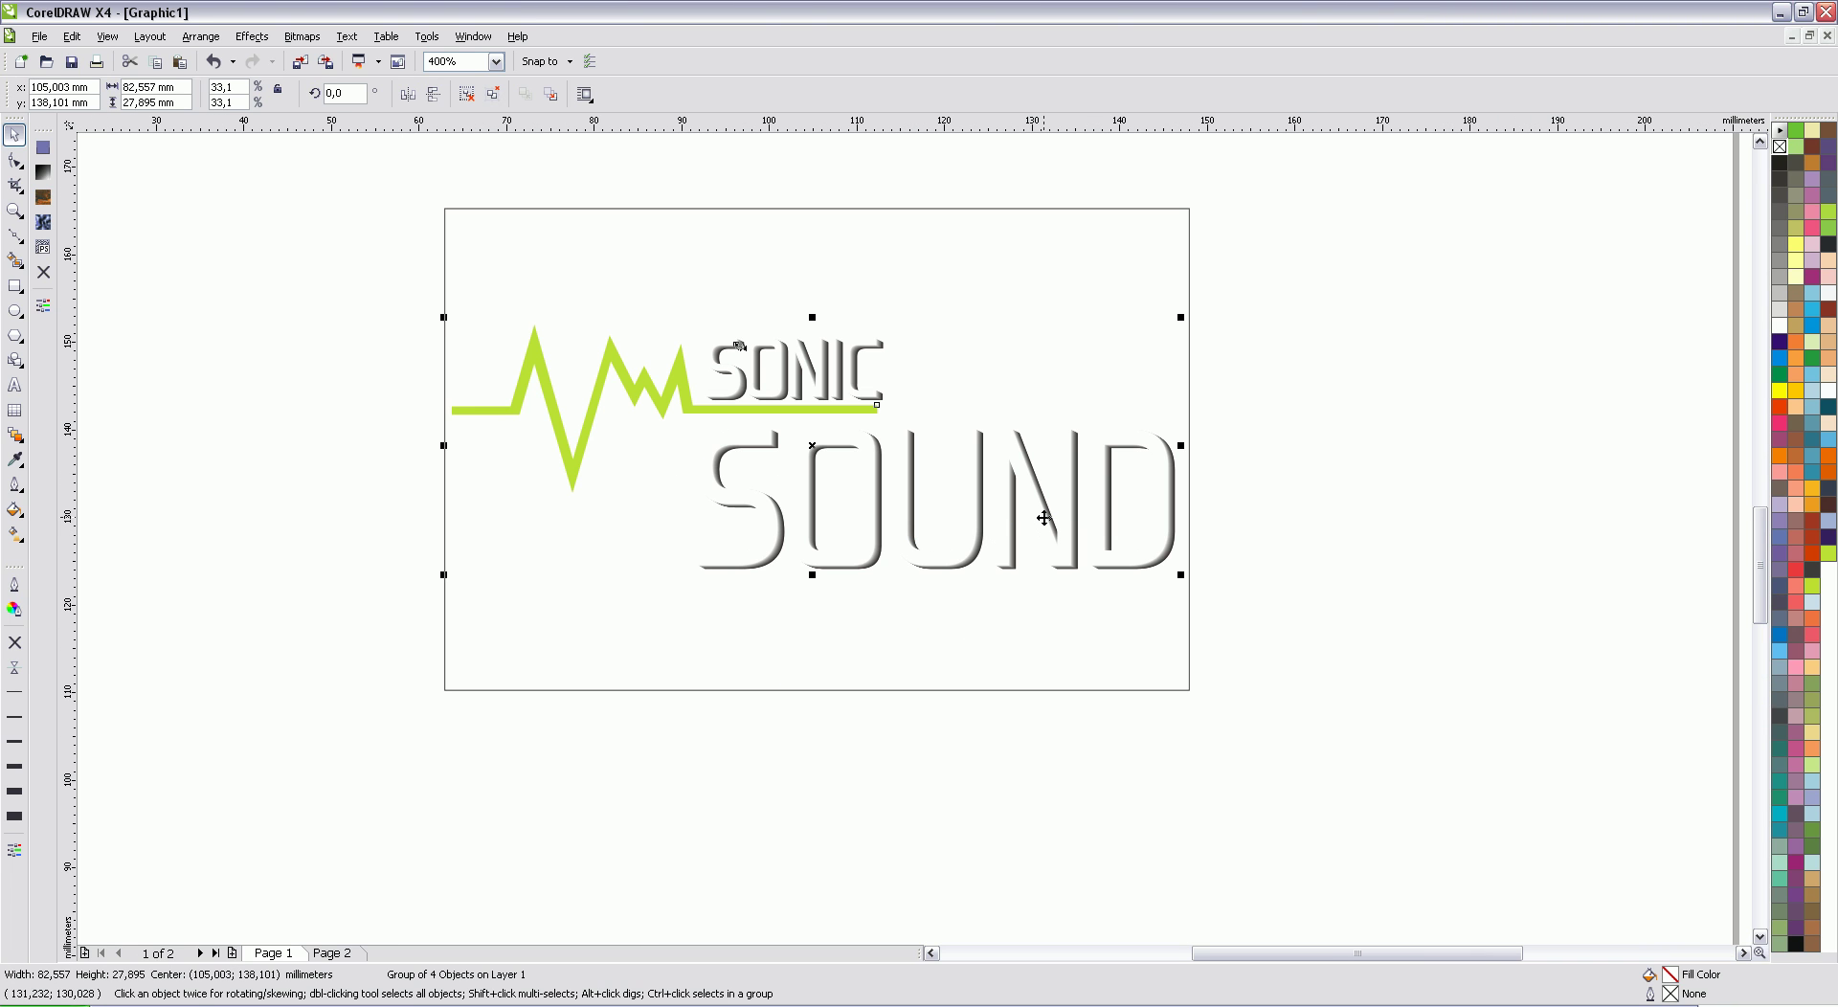
drag(1008, 454, 1019, 446)
drag(1195, 570, 1108, 518)
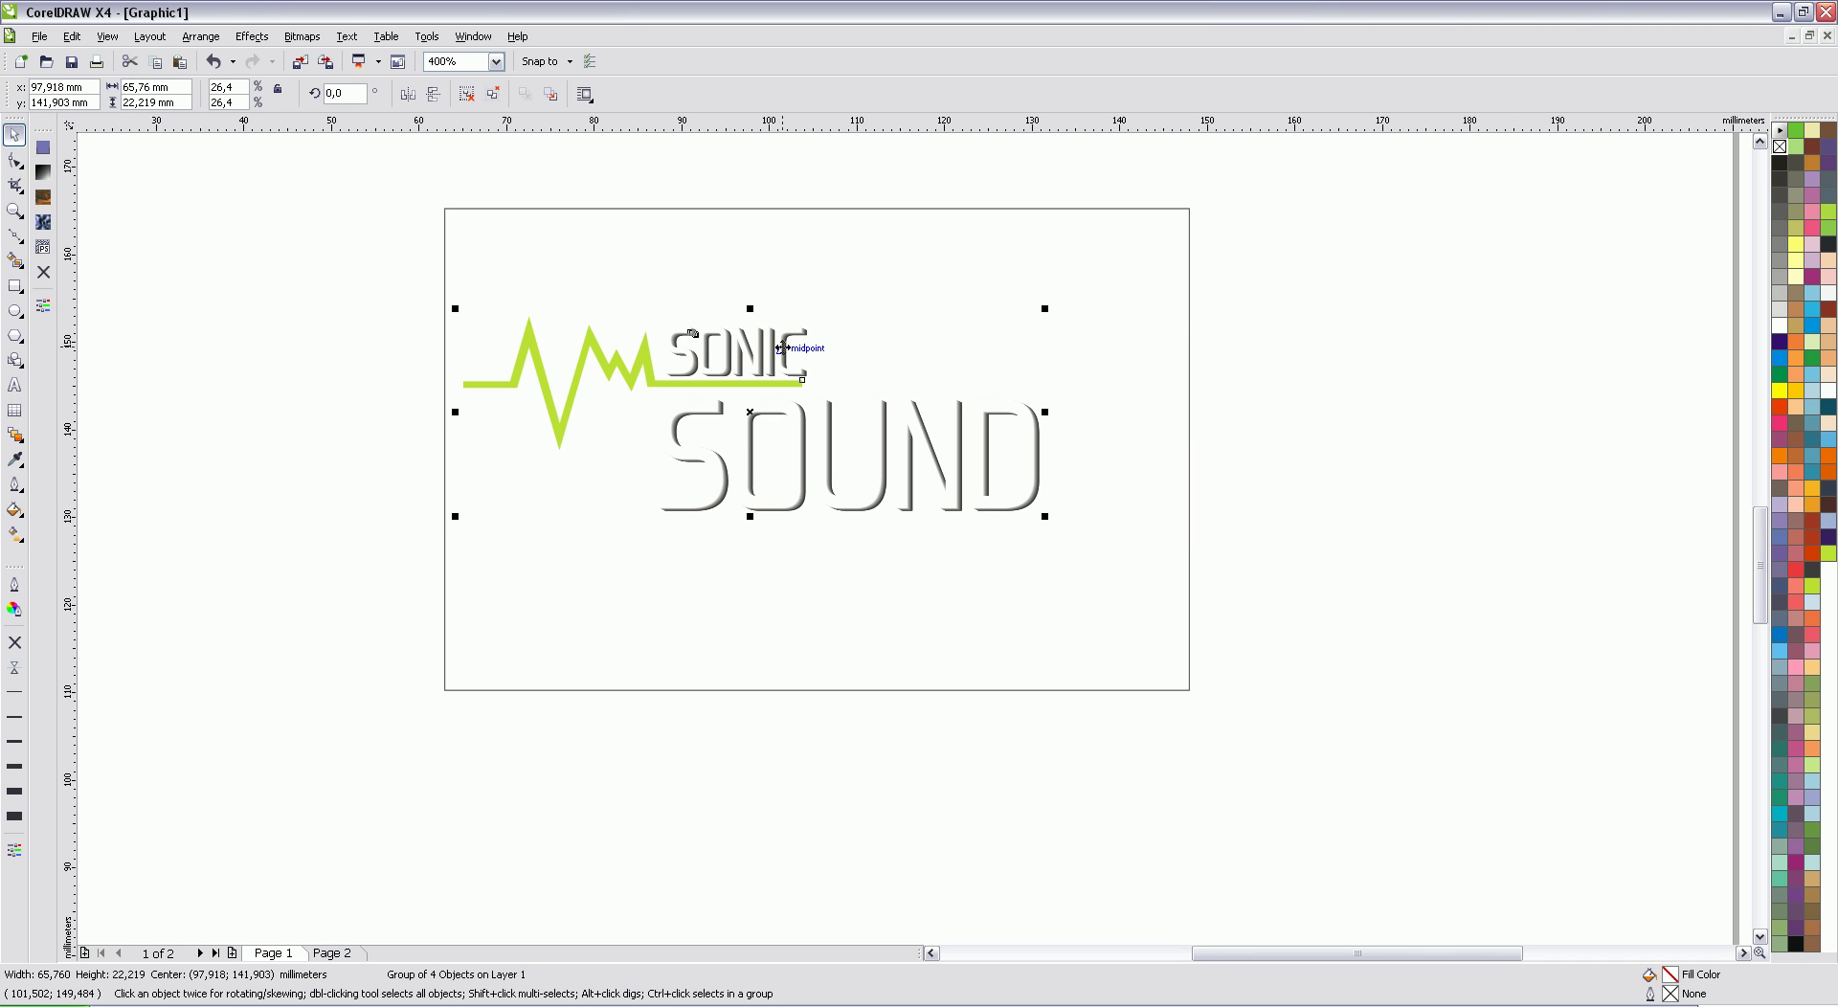
drag(781, 349, 791, 271)
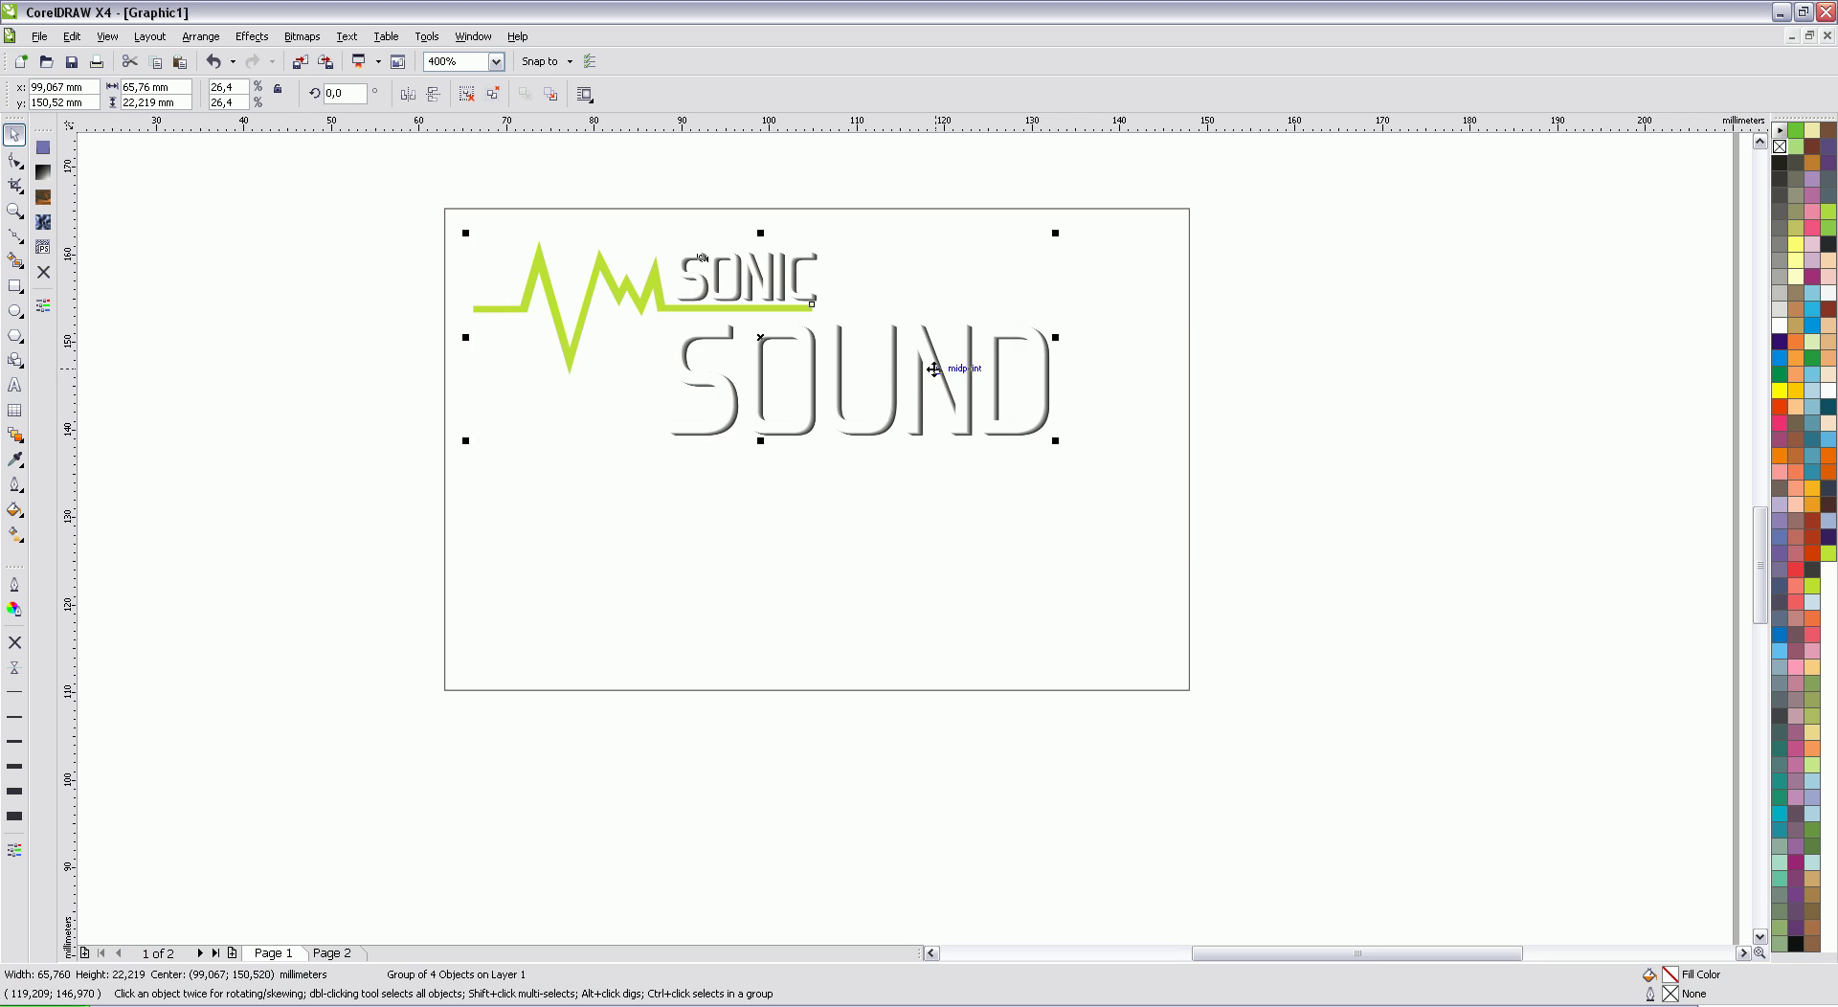
drag(932, 370, 928, 357)
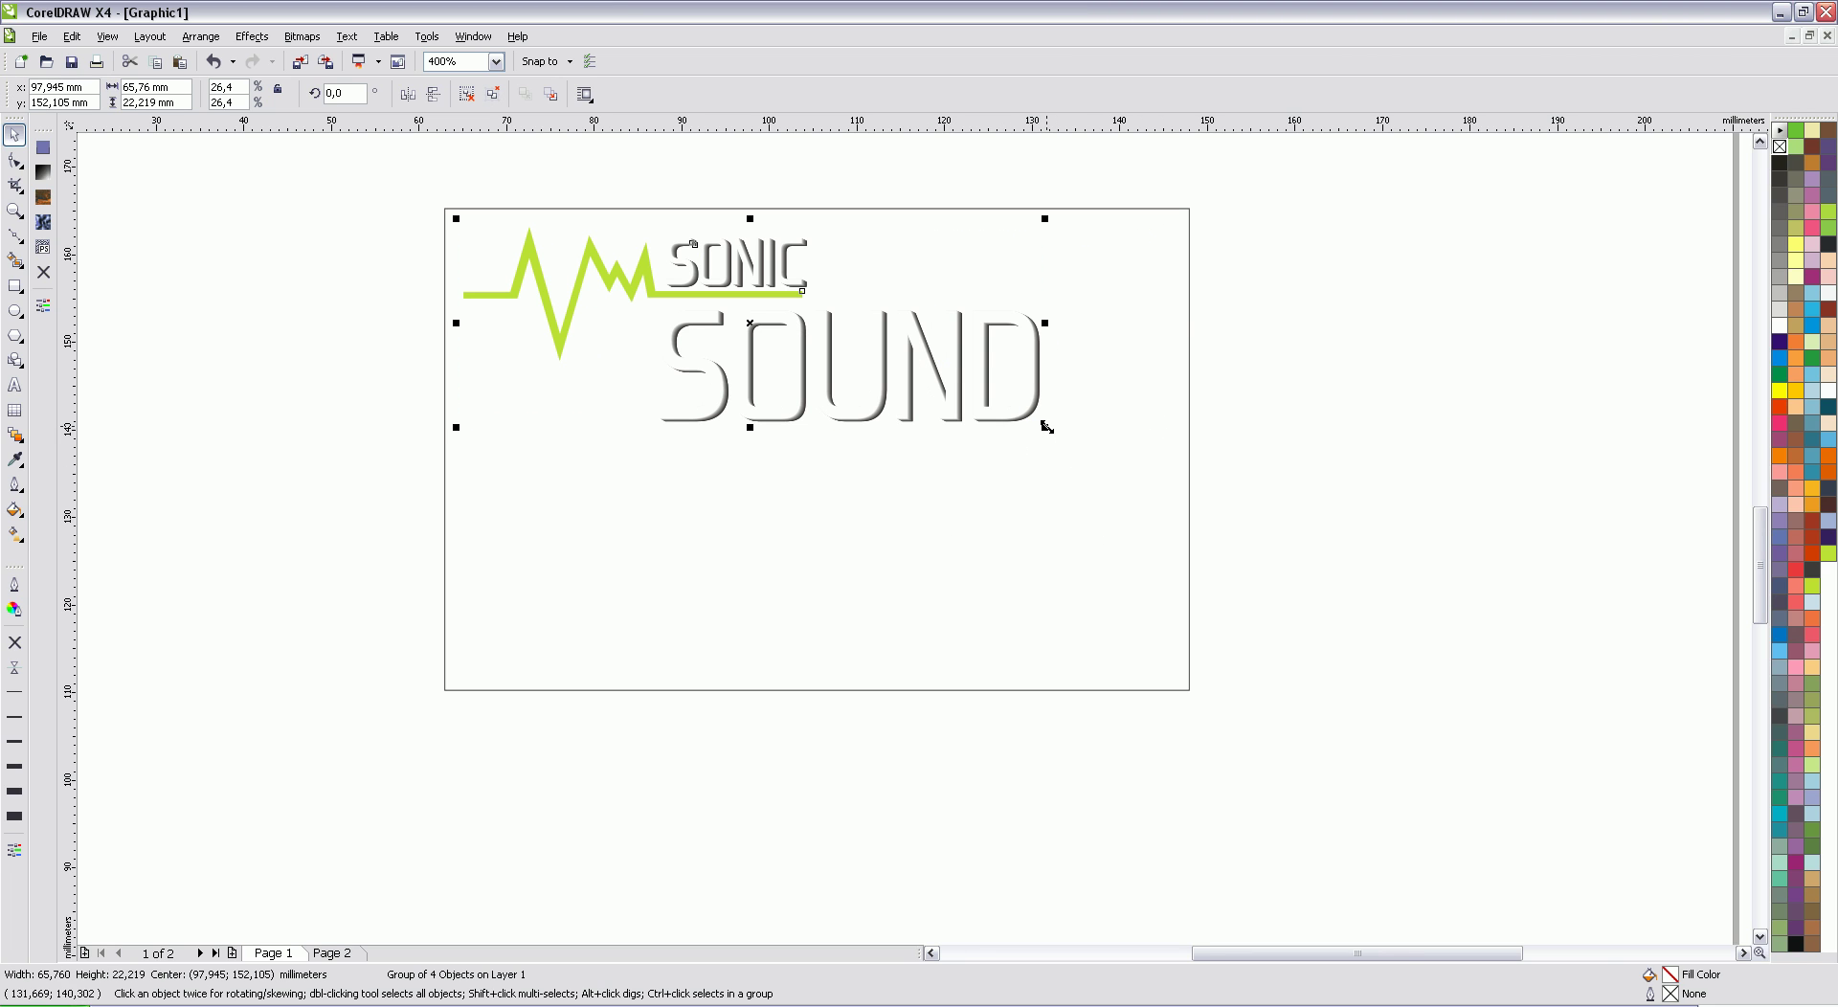
drag(1047, 427, 965, 383)
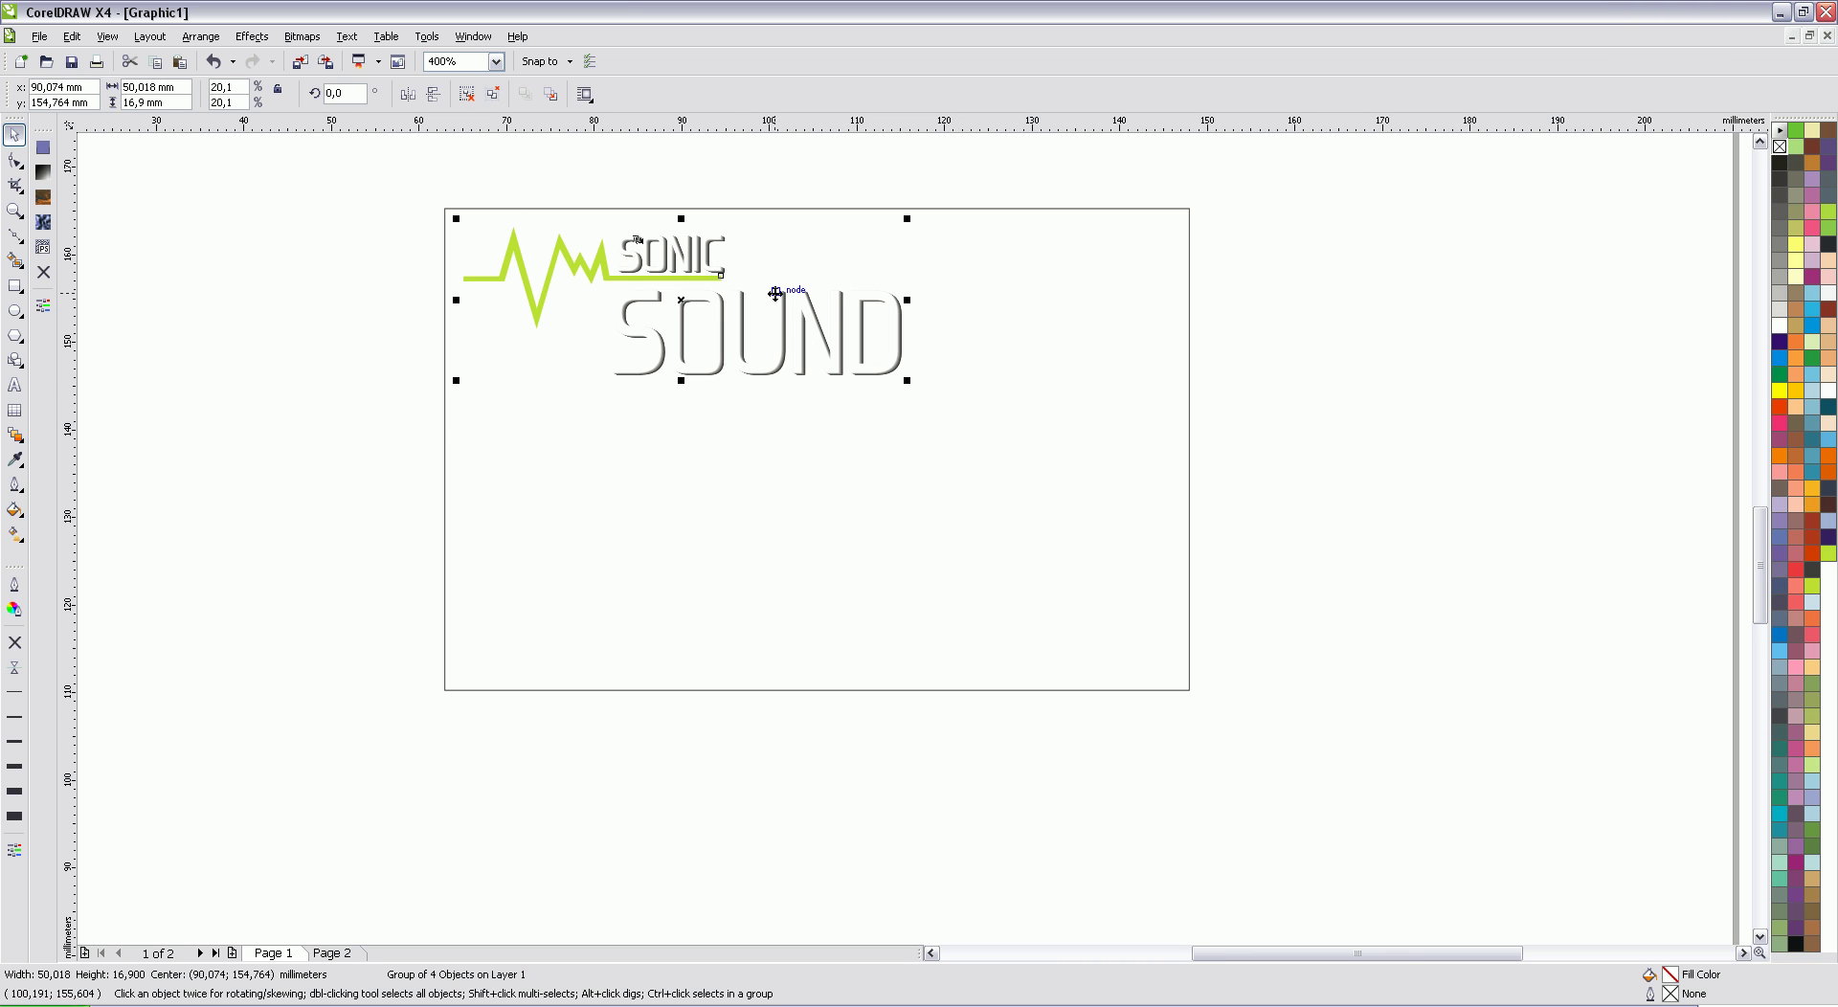
drag(775, 294, 782, 309)
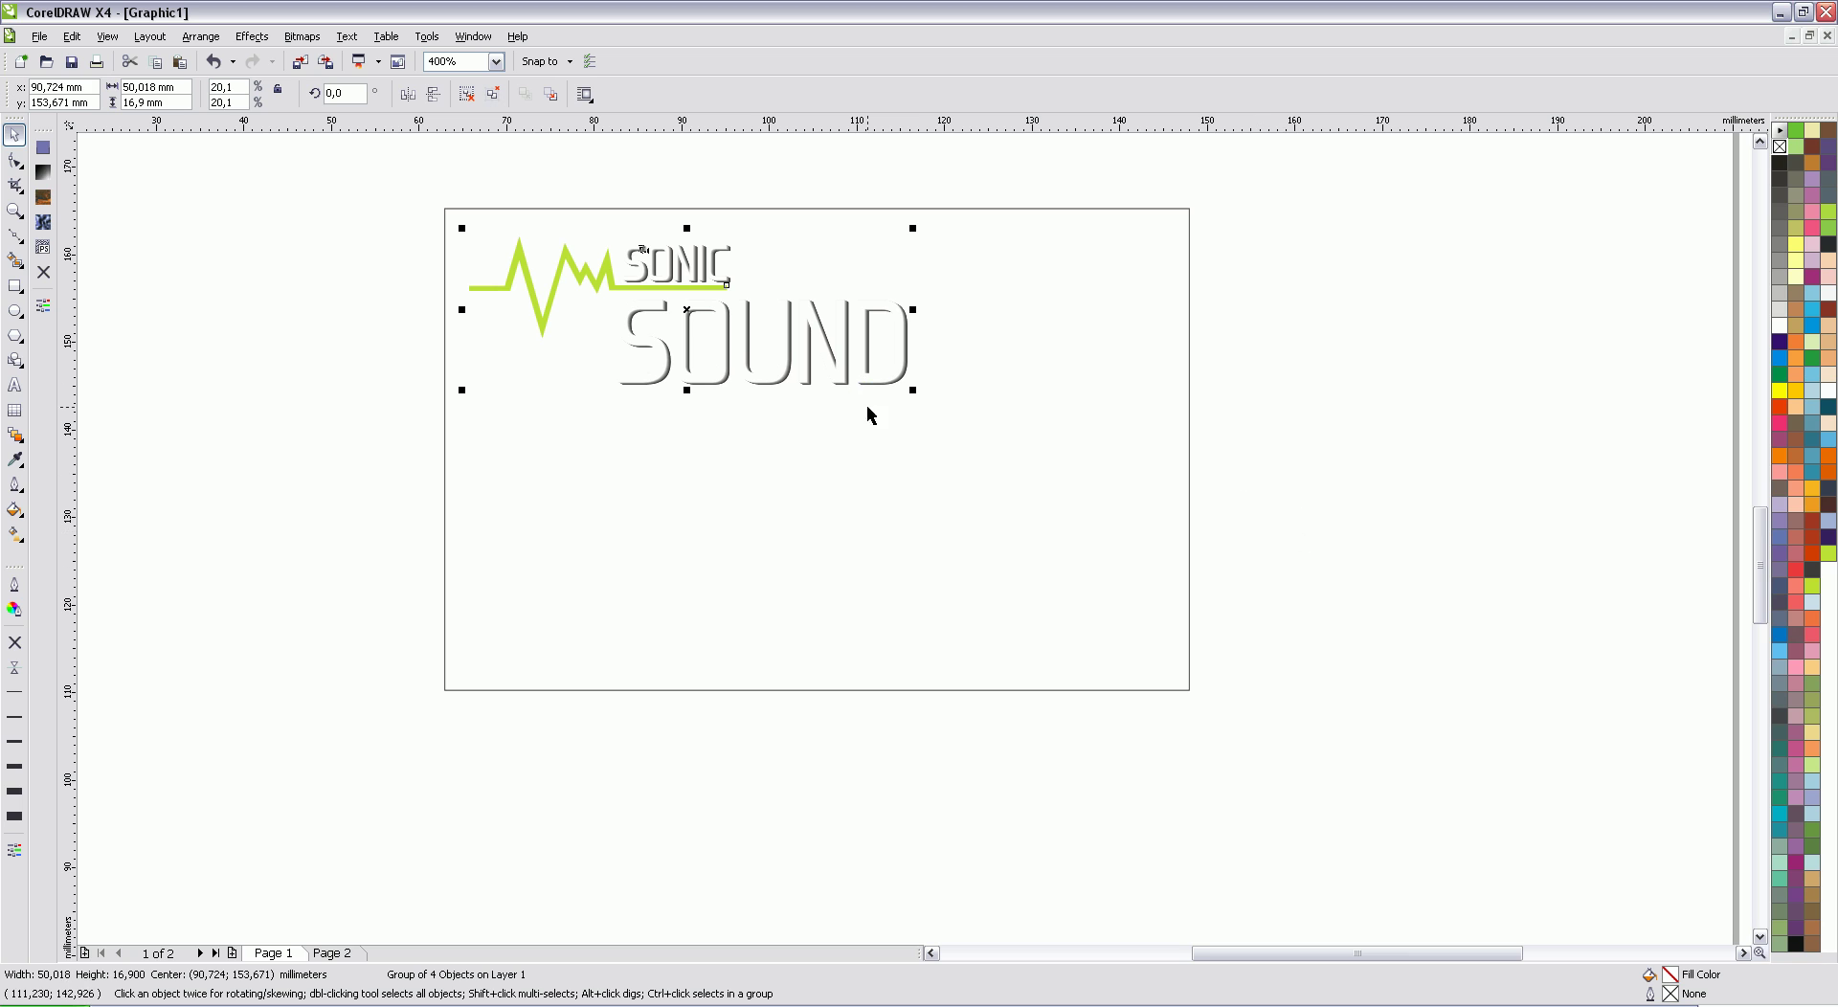
drag(917, 393, 959, 419)
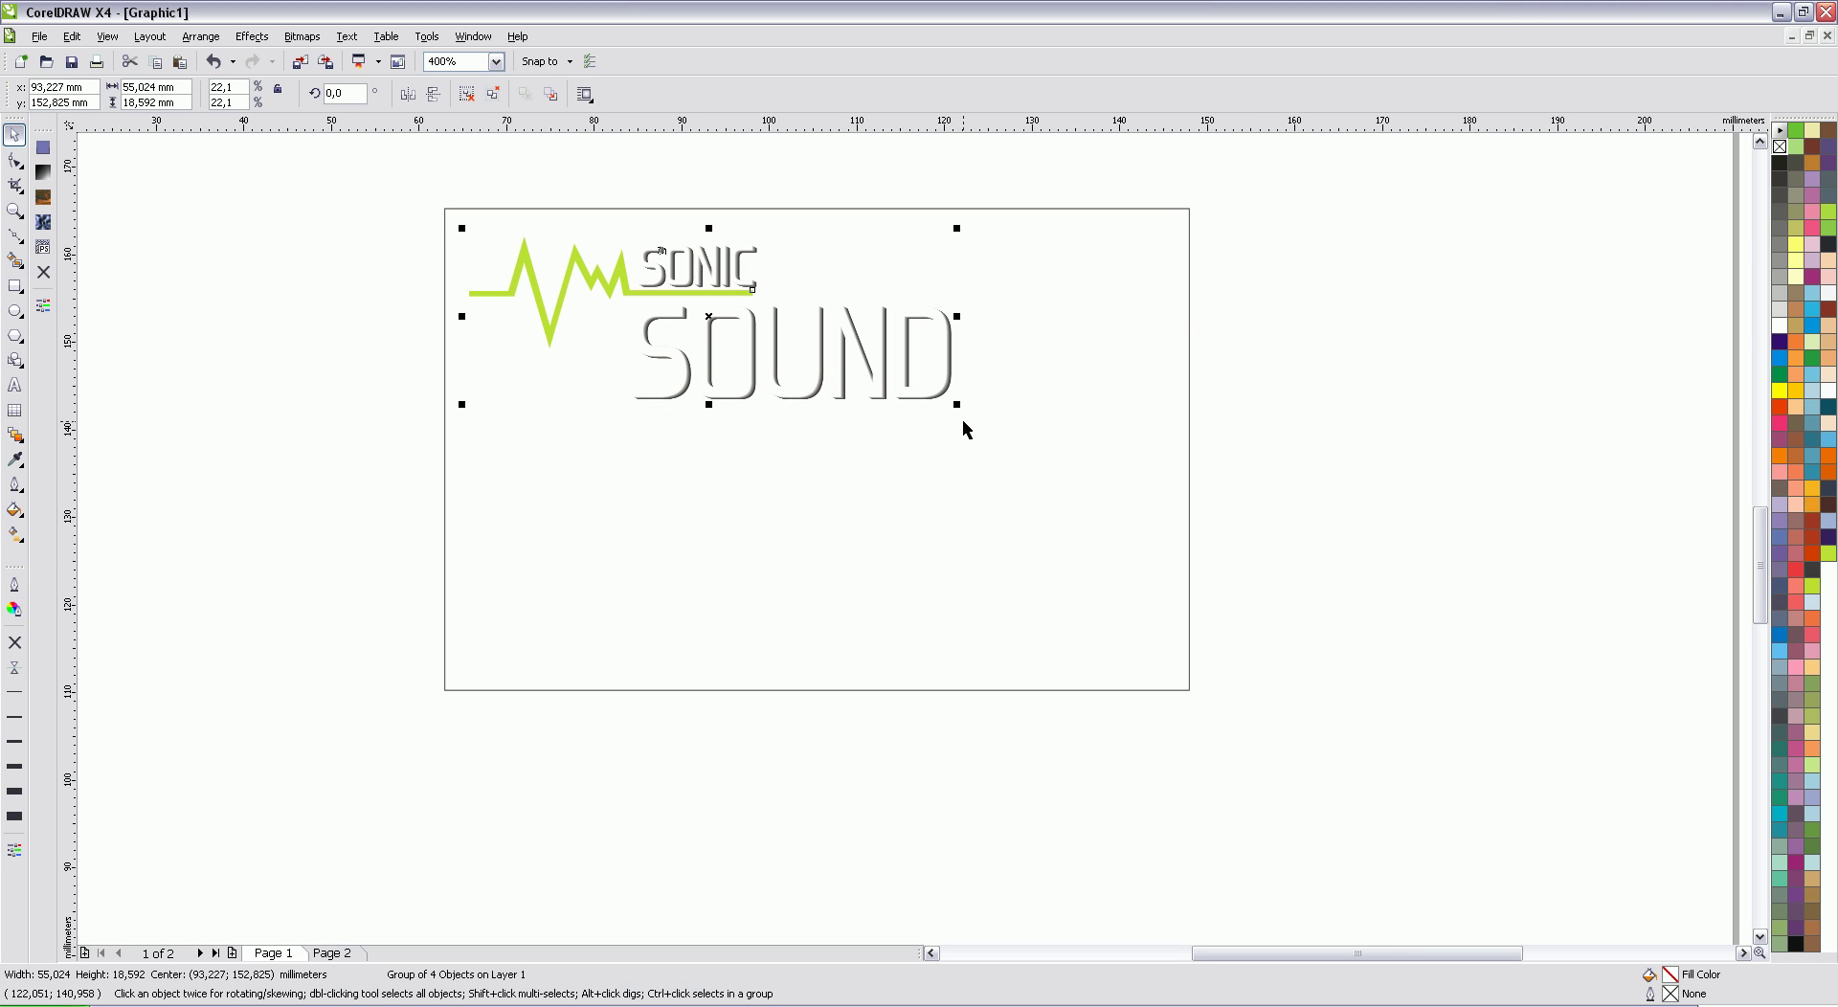
Step: Fill the card rectangle with a radial fountain fill from black to dark grey
click(1387, 365)
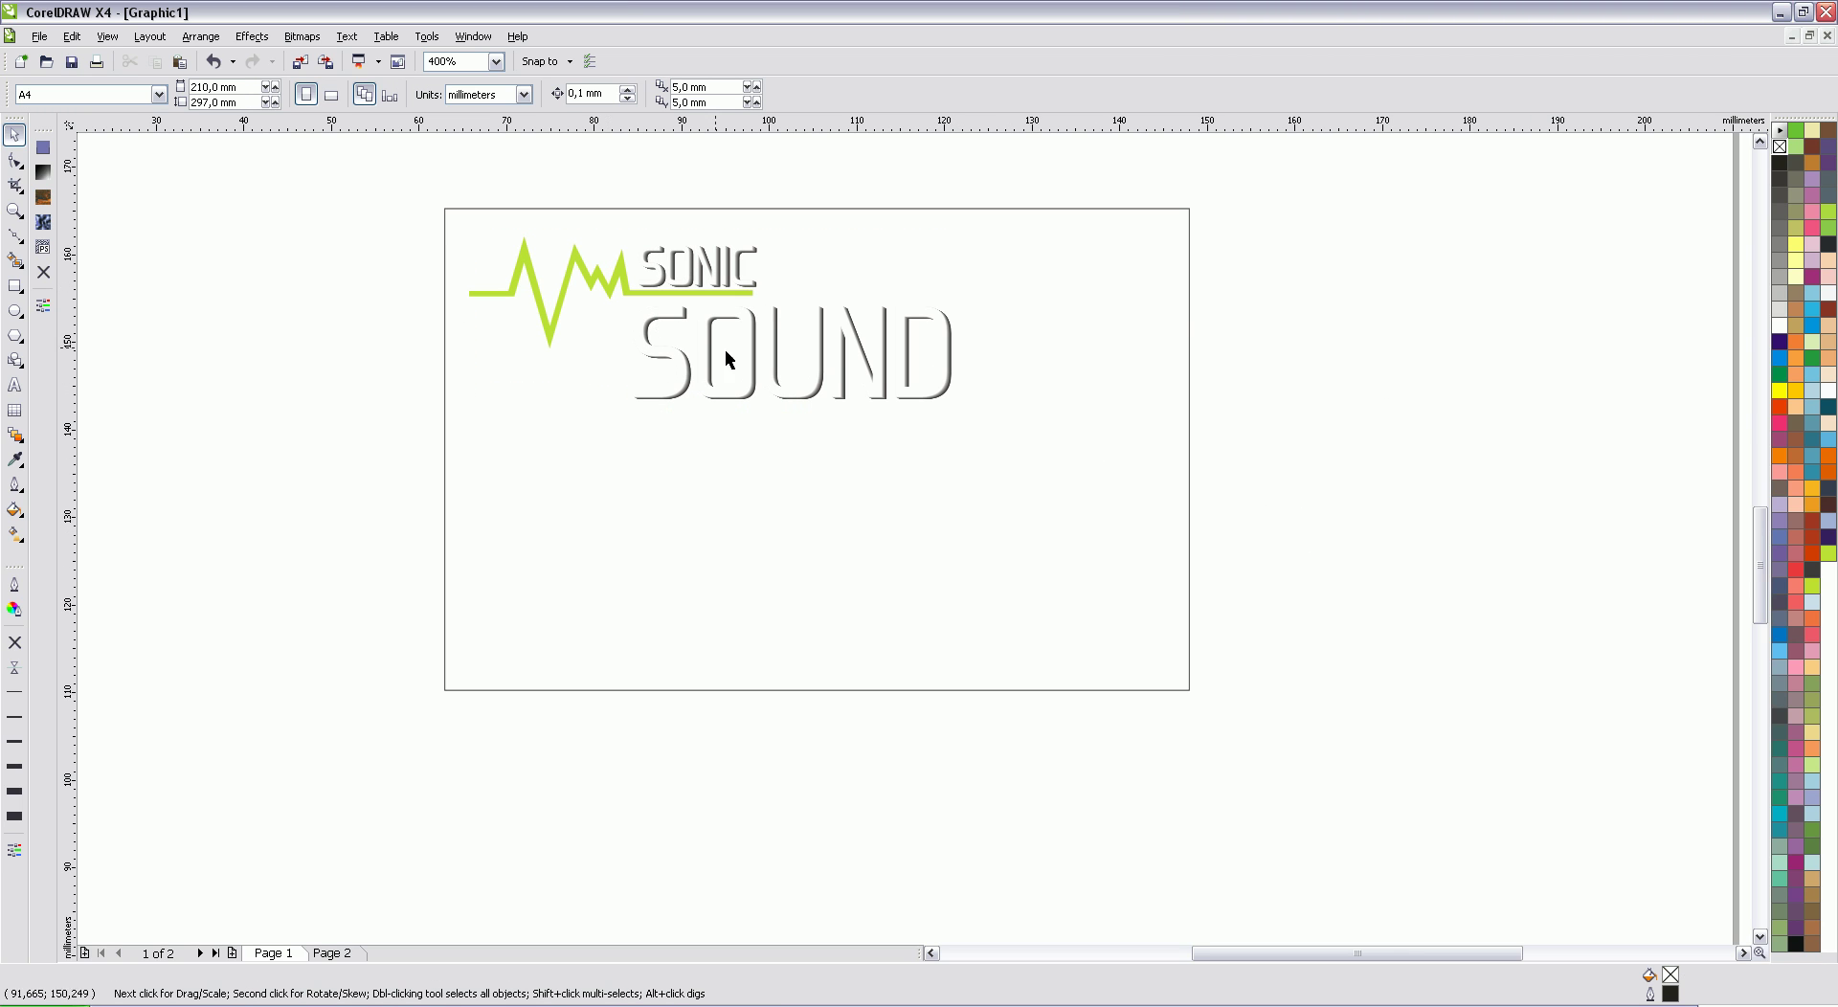
click(1116, 474)
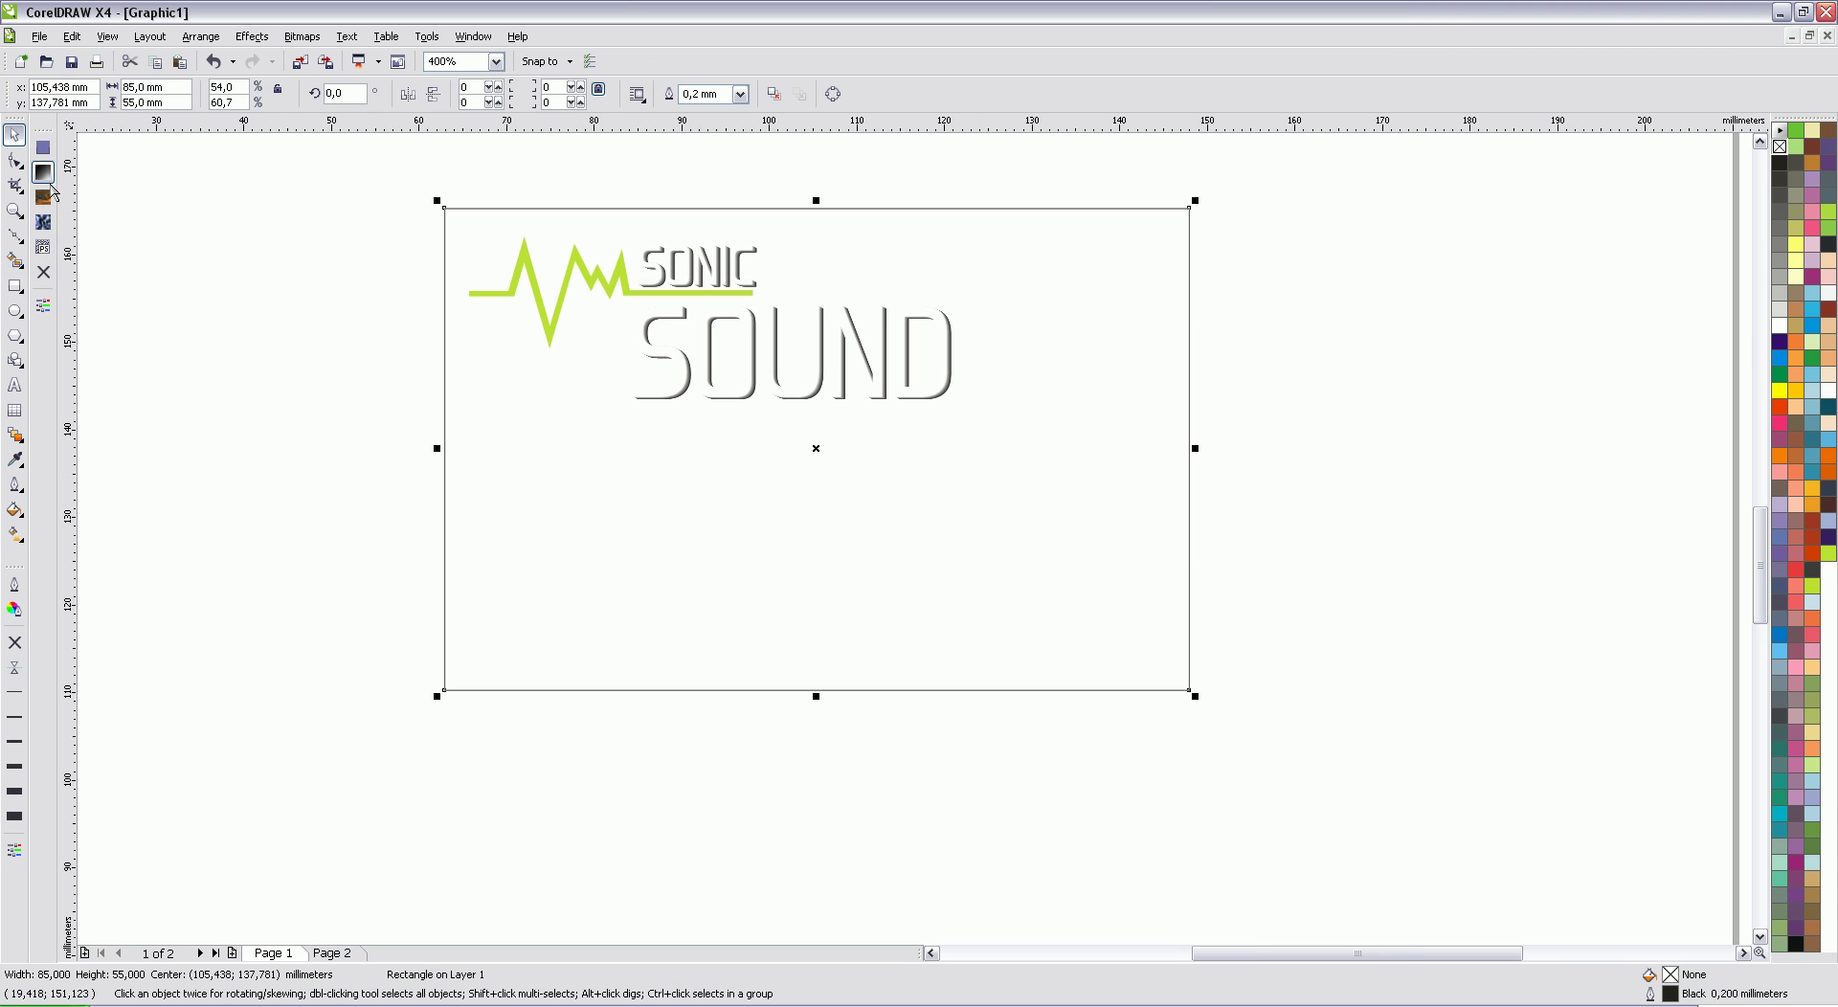
click(48, 180)
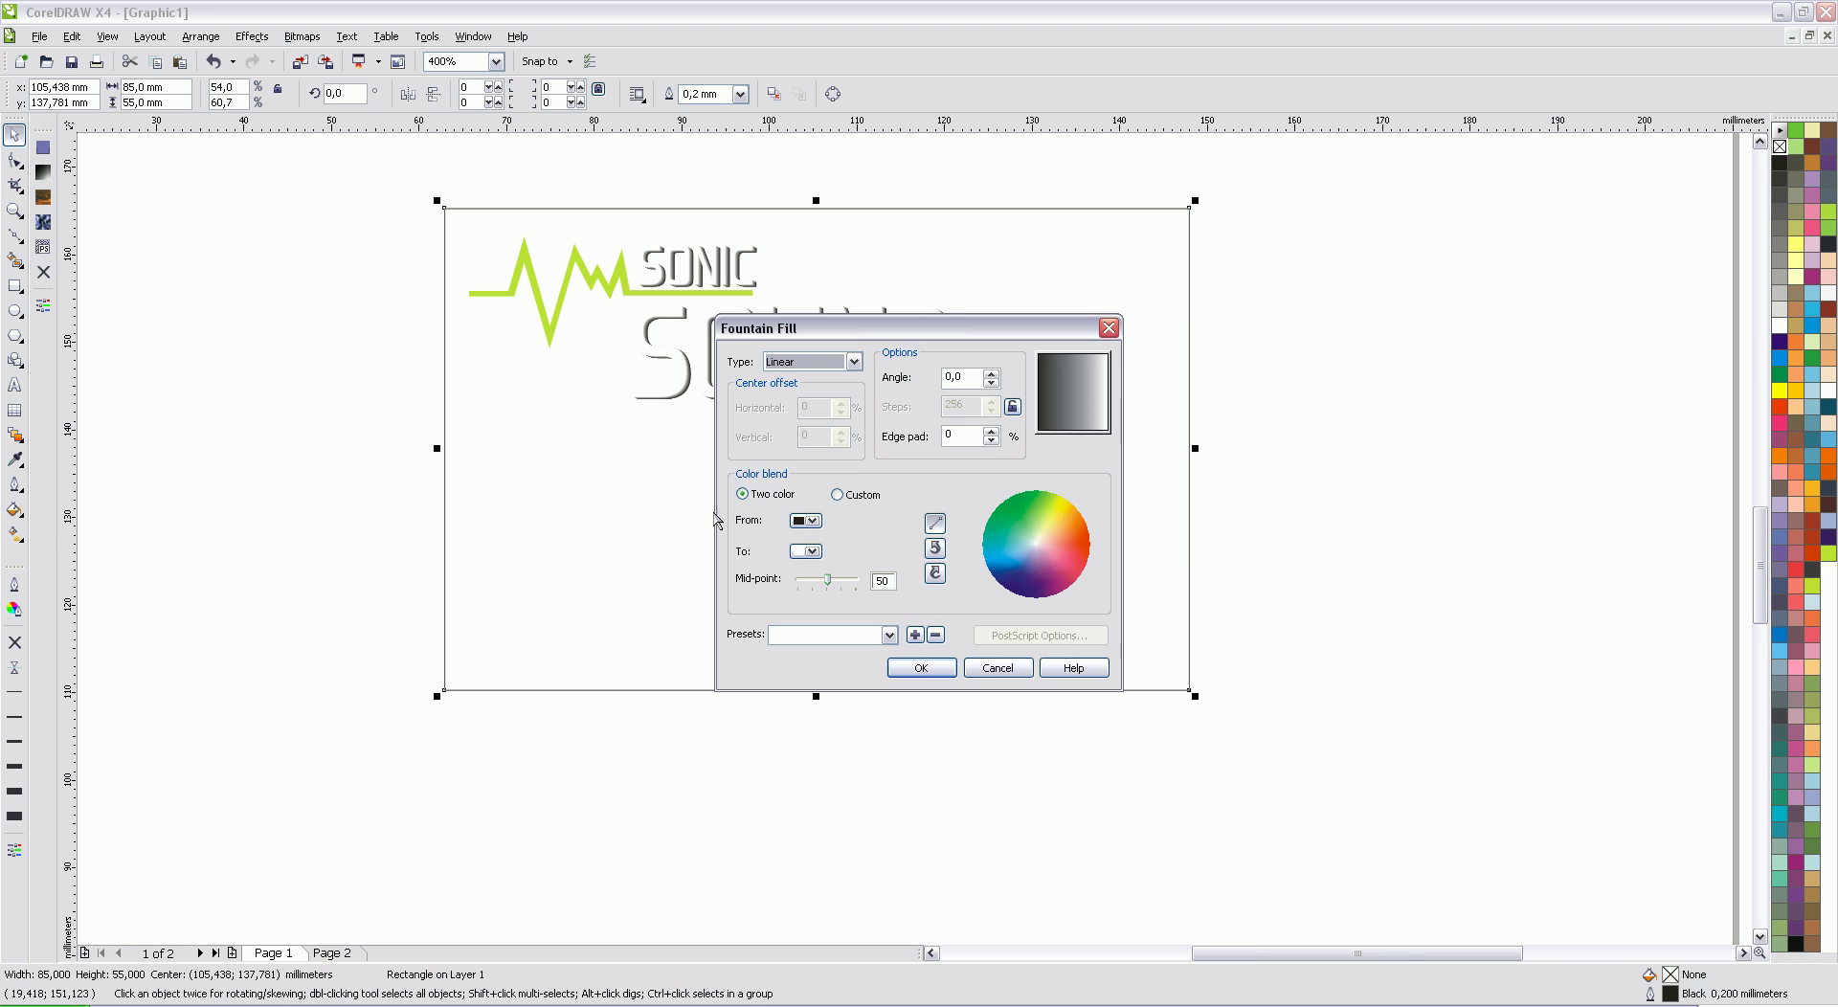
click(805, 520)
scroll(847, 572, down, 5)
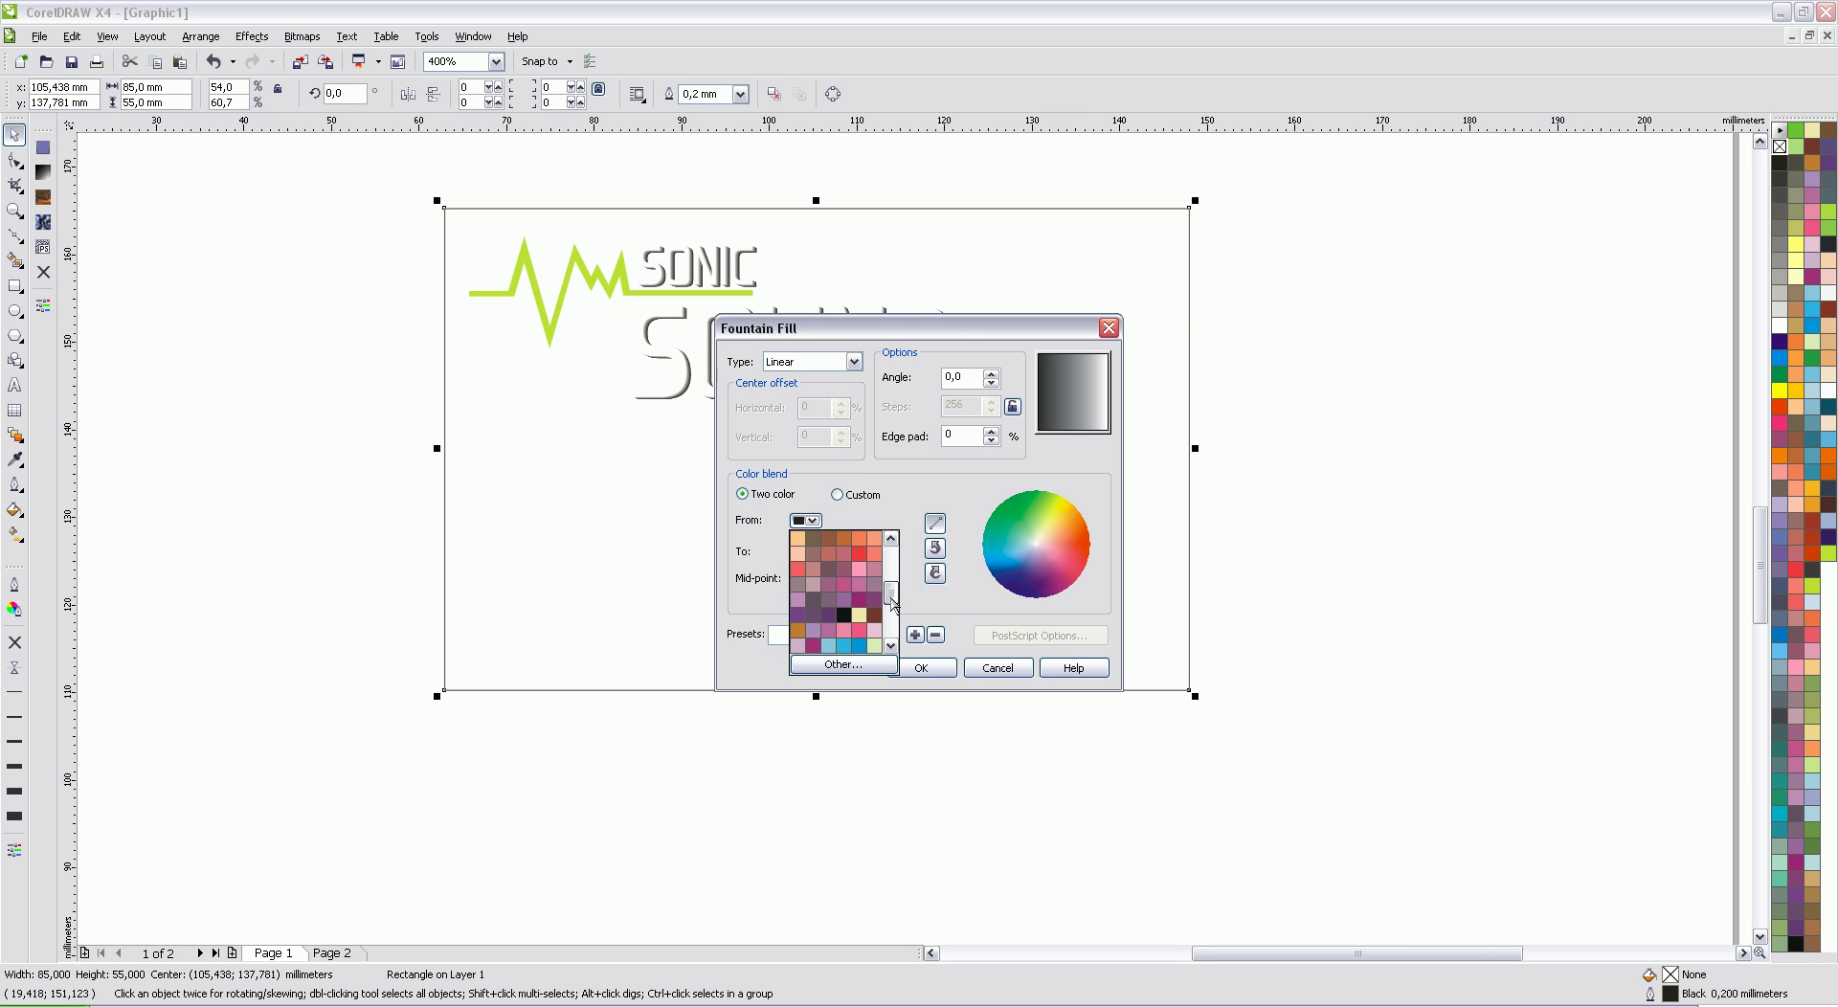
click(844, 618)
click(805, 550)
scroll(828, 575, up, 4)
click(828, 570)
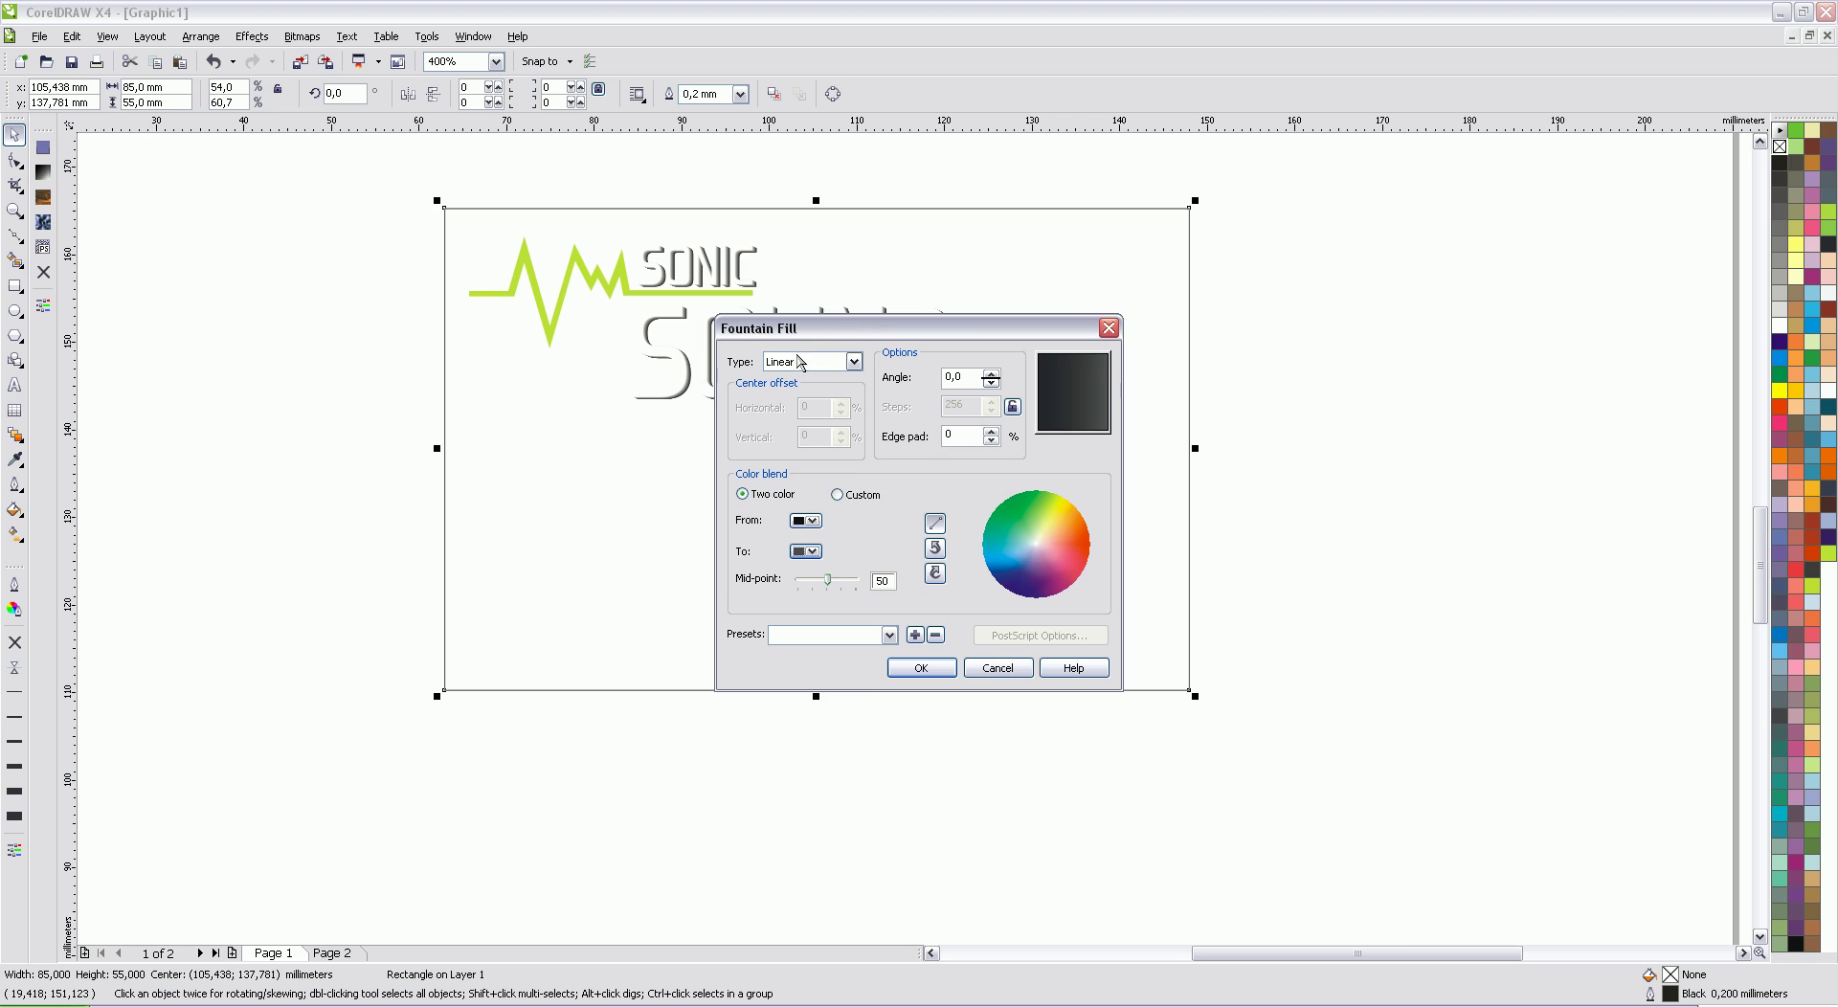
click(840, 362)
click(832, 392)
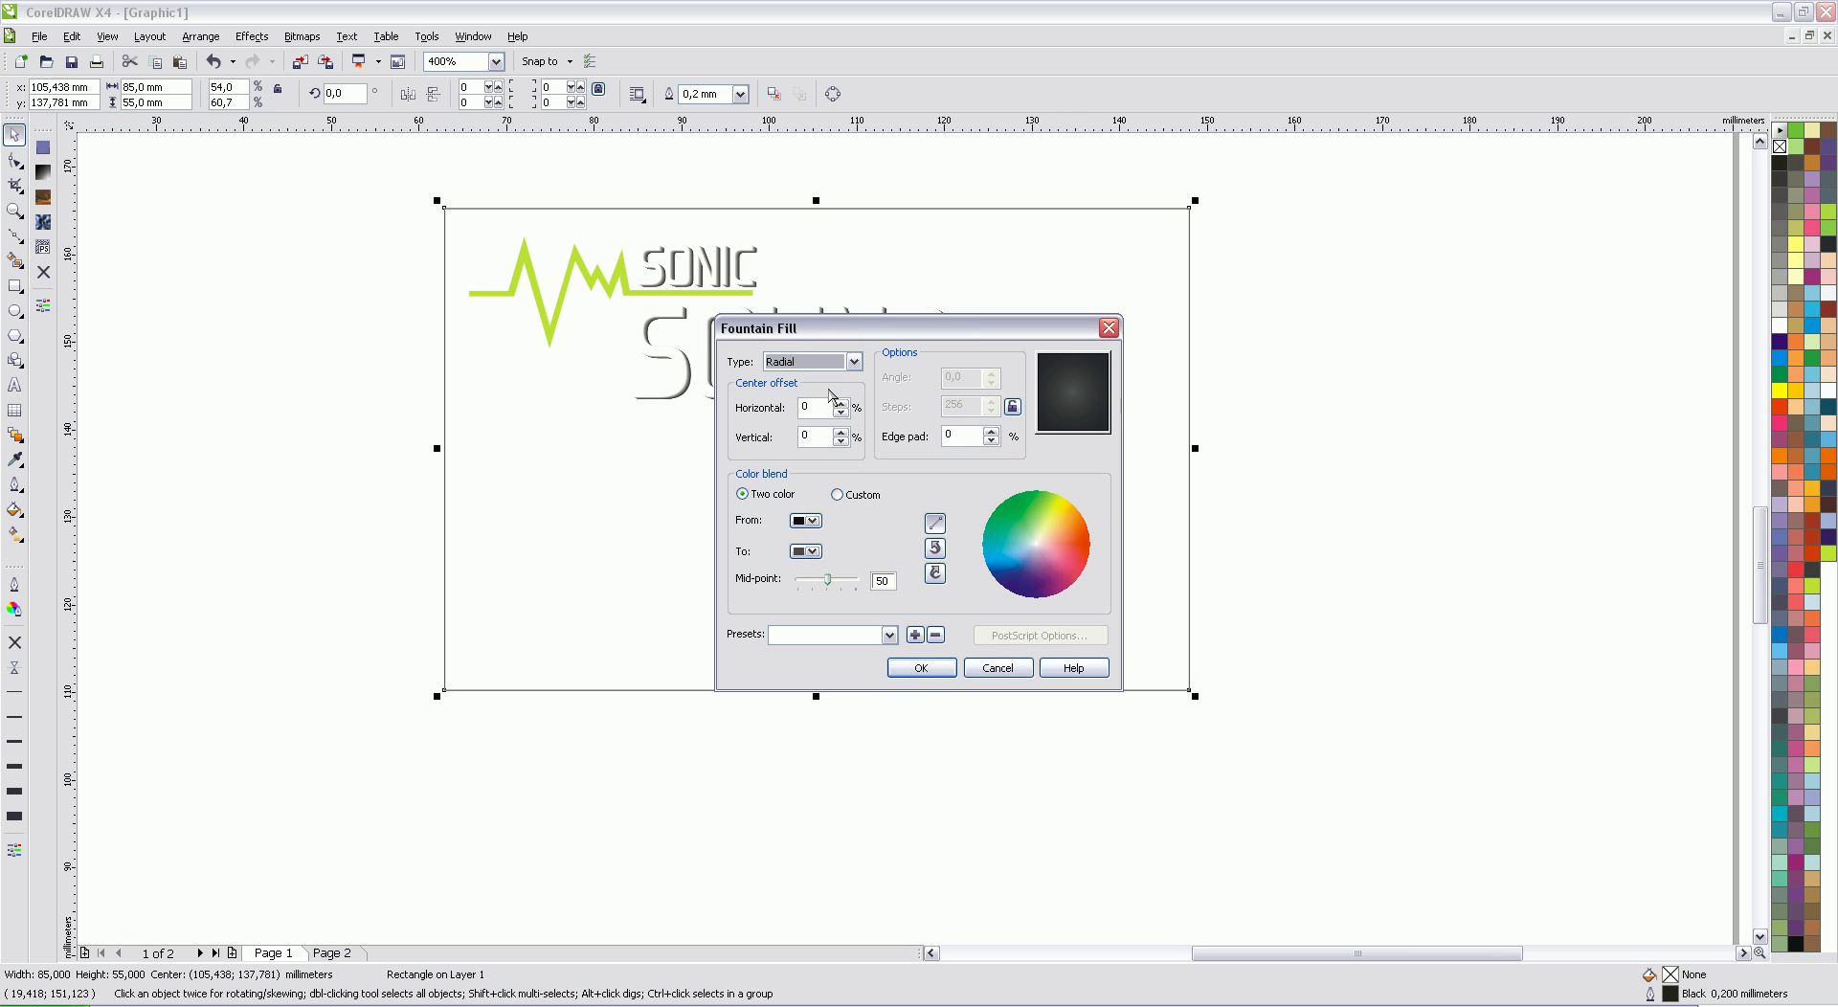
click(920, 667)
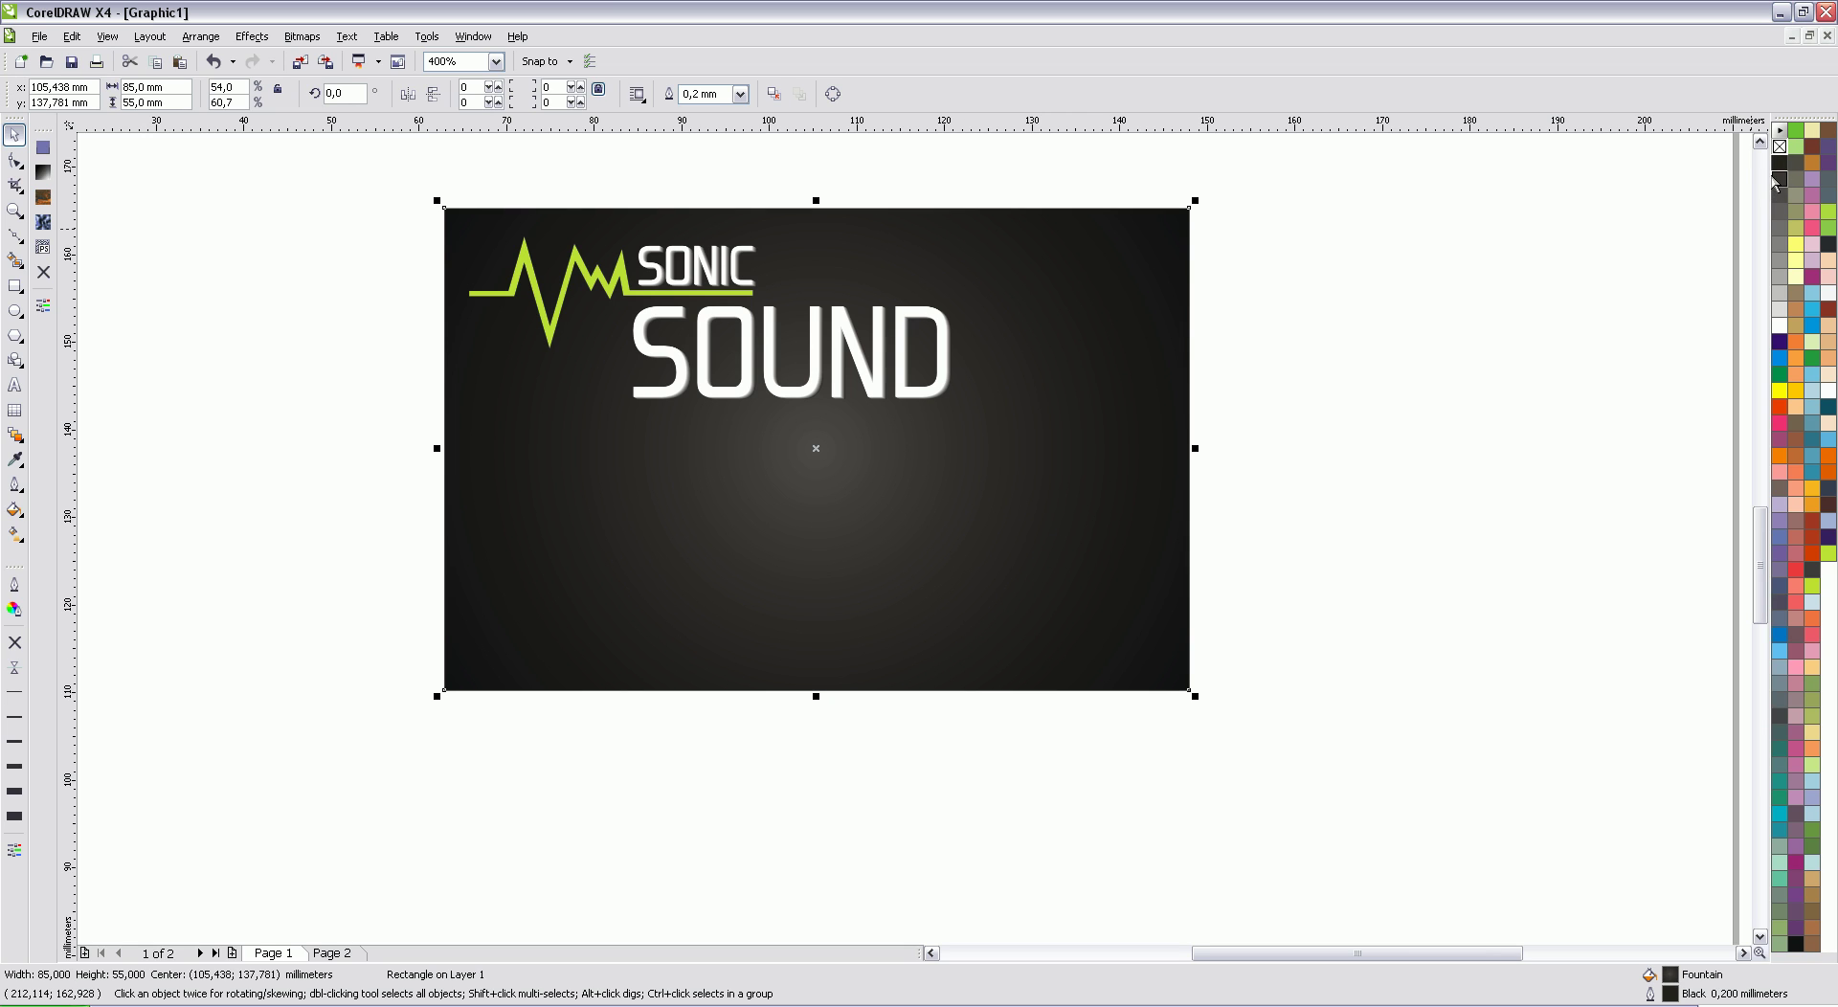
click(1418, 319)
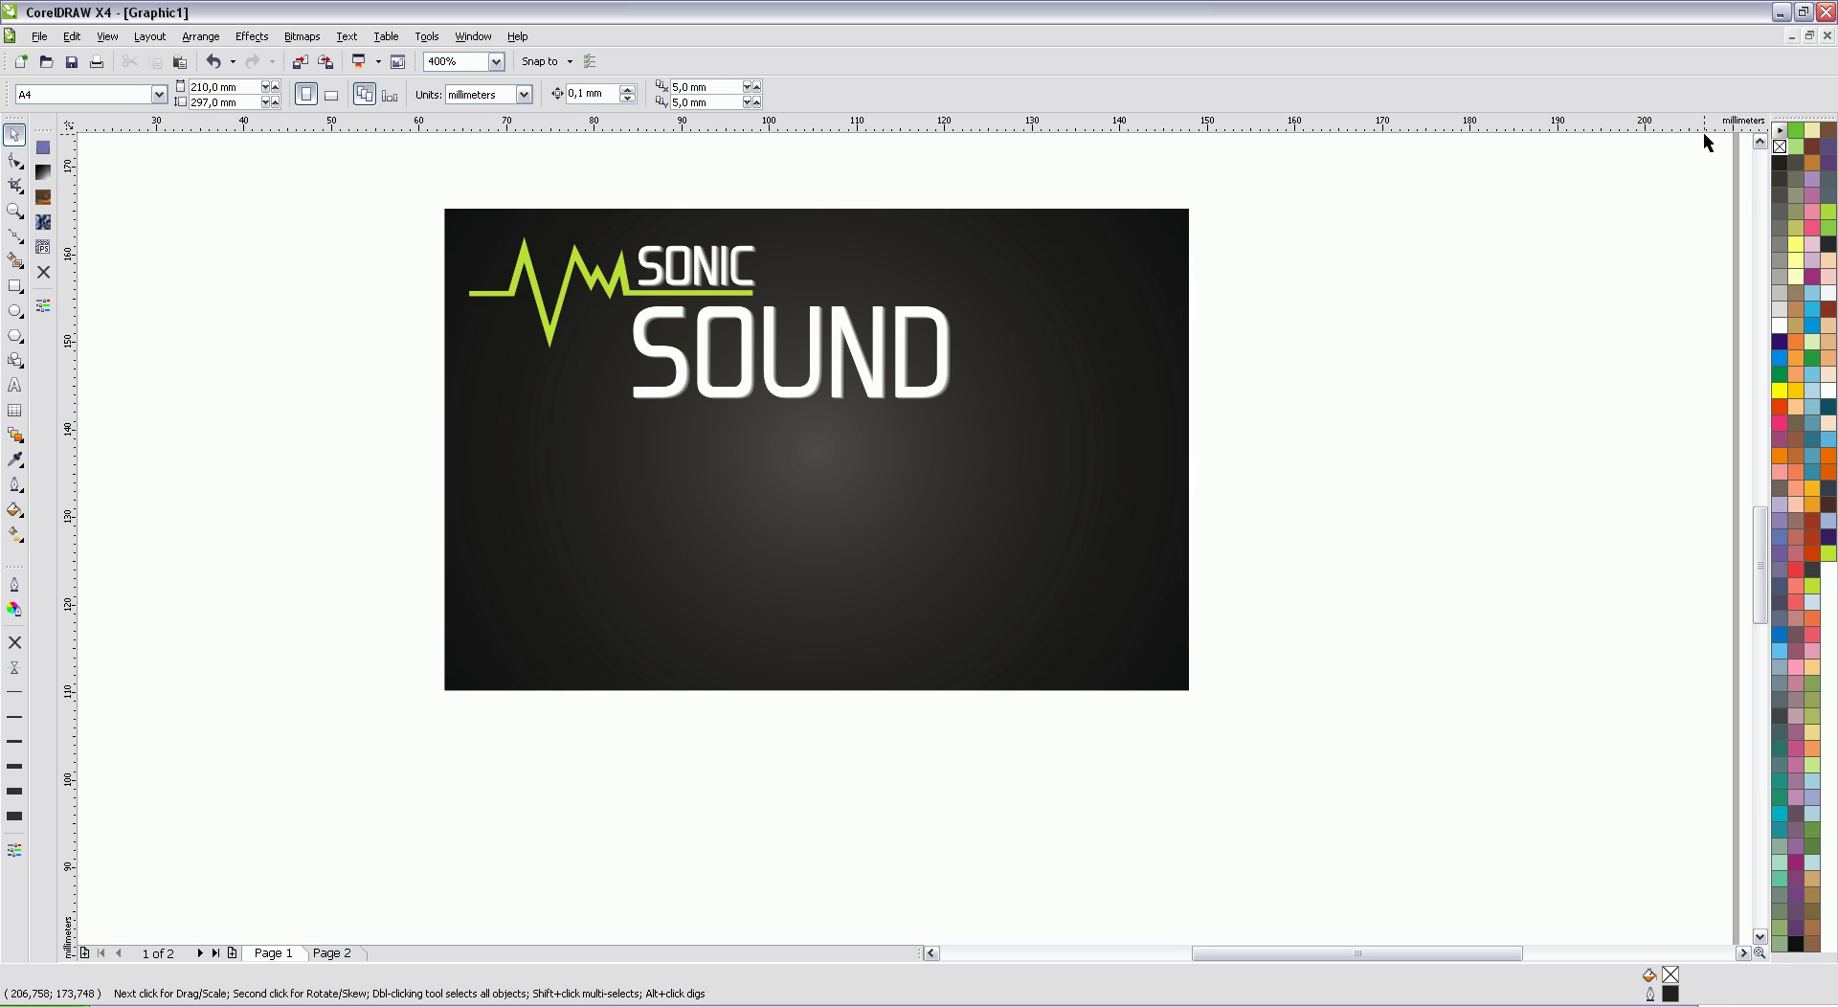
Step: Type 'Streetname 123' in white below the logo
click(1759, 142)
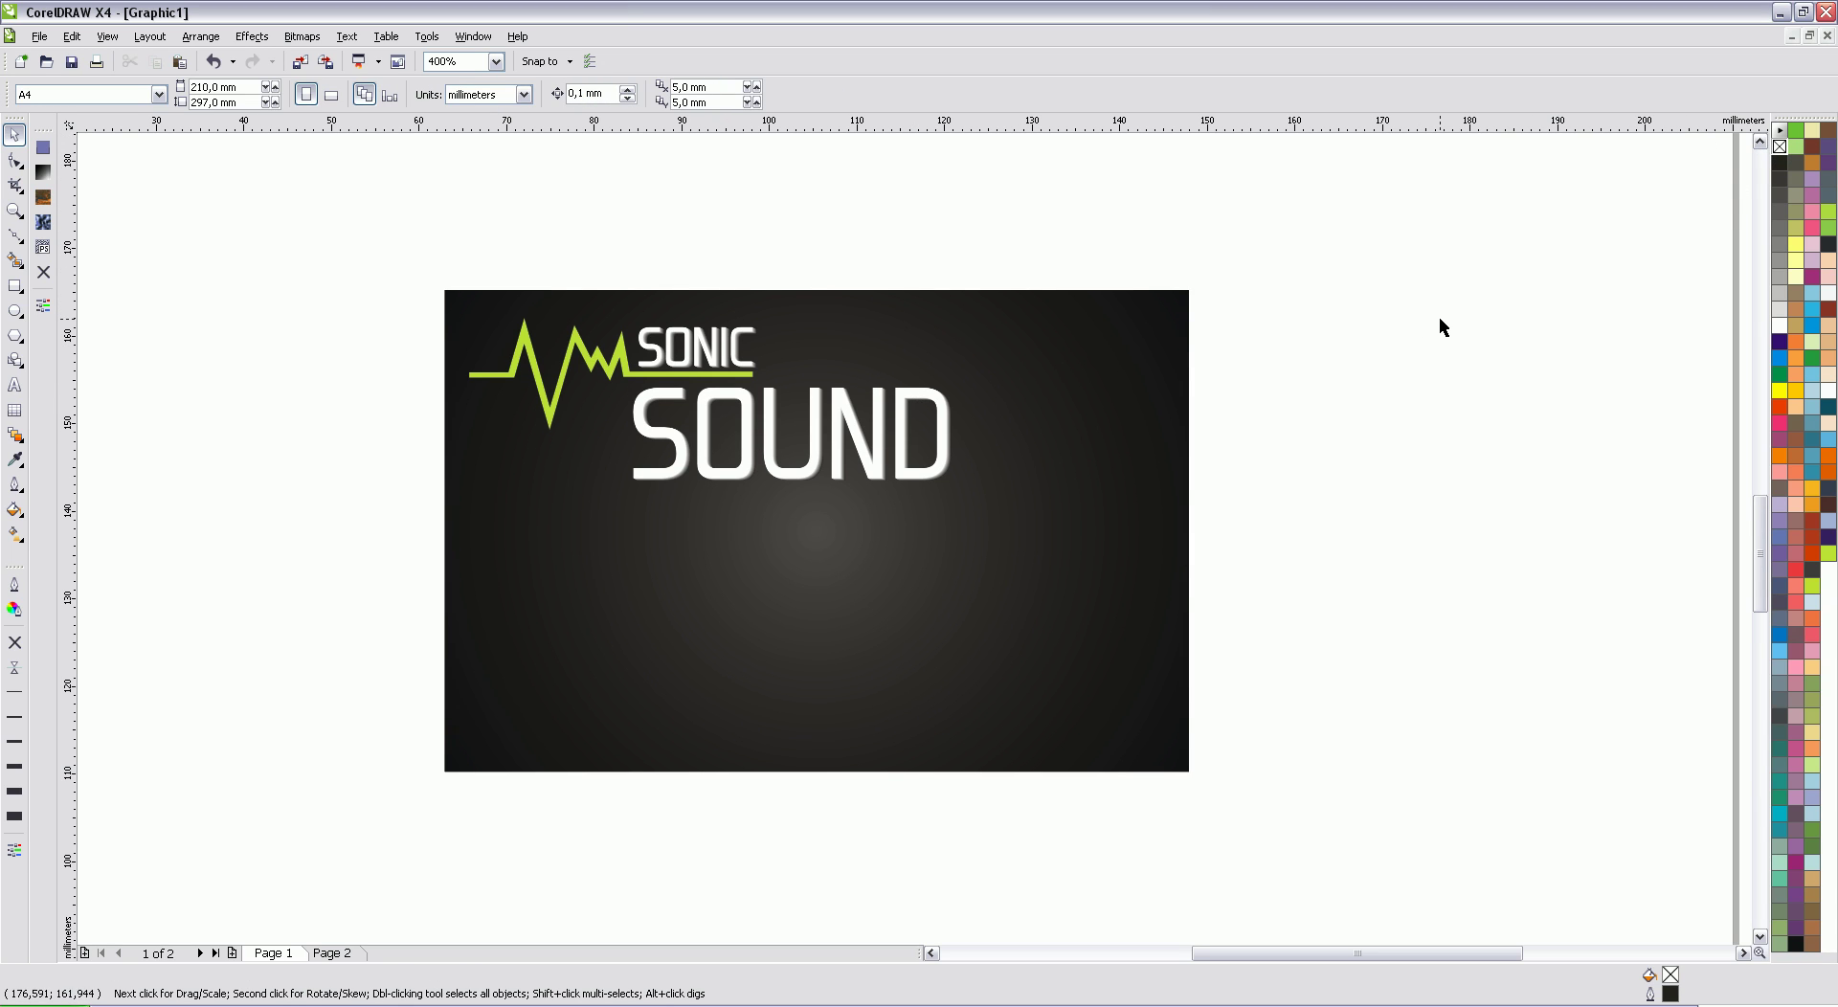
scroll(917, 547, down, 1)
scroll(944, 555, up, 1)
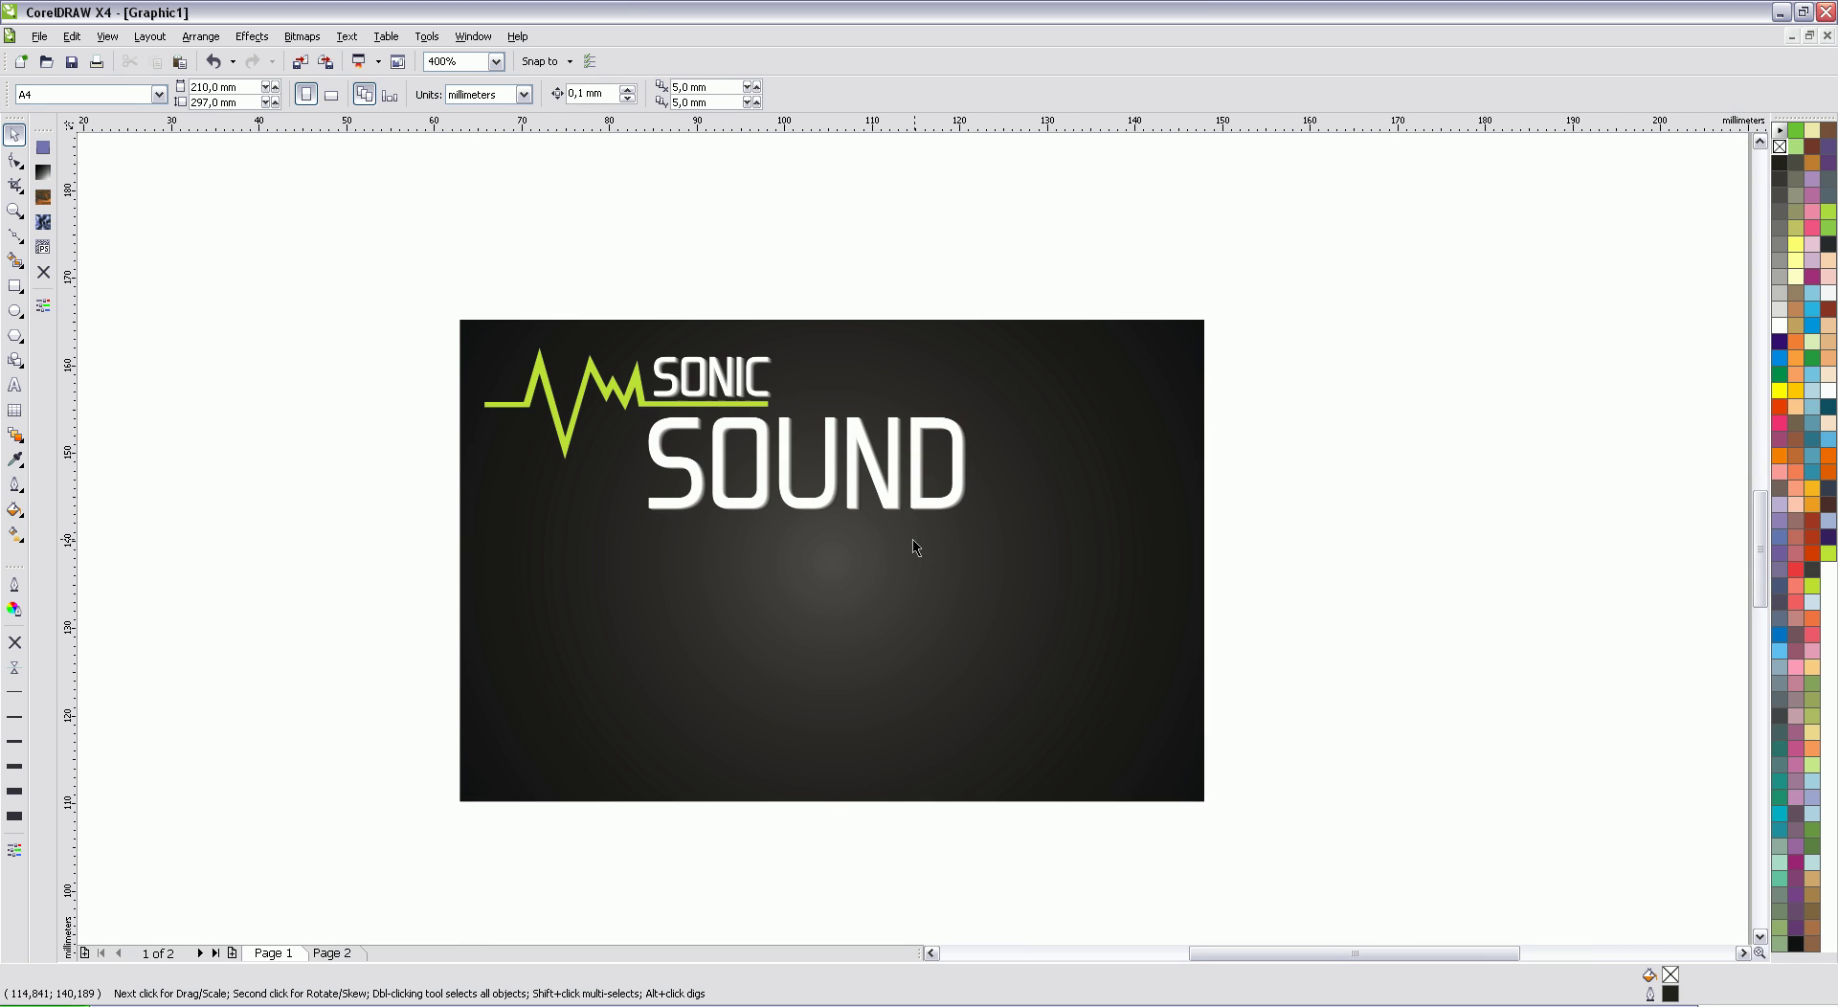
click(15, 383)
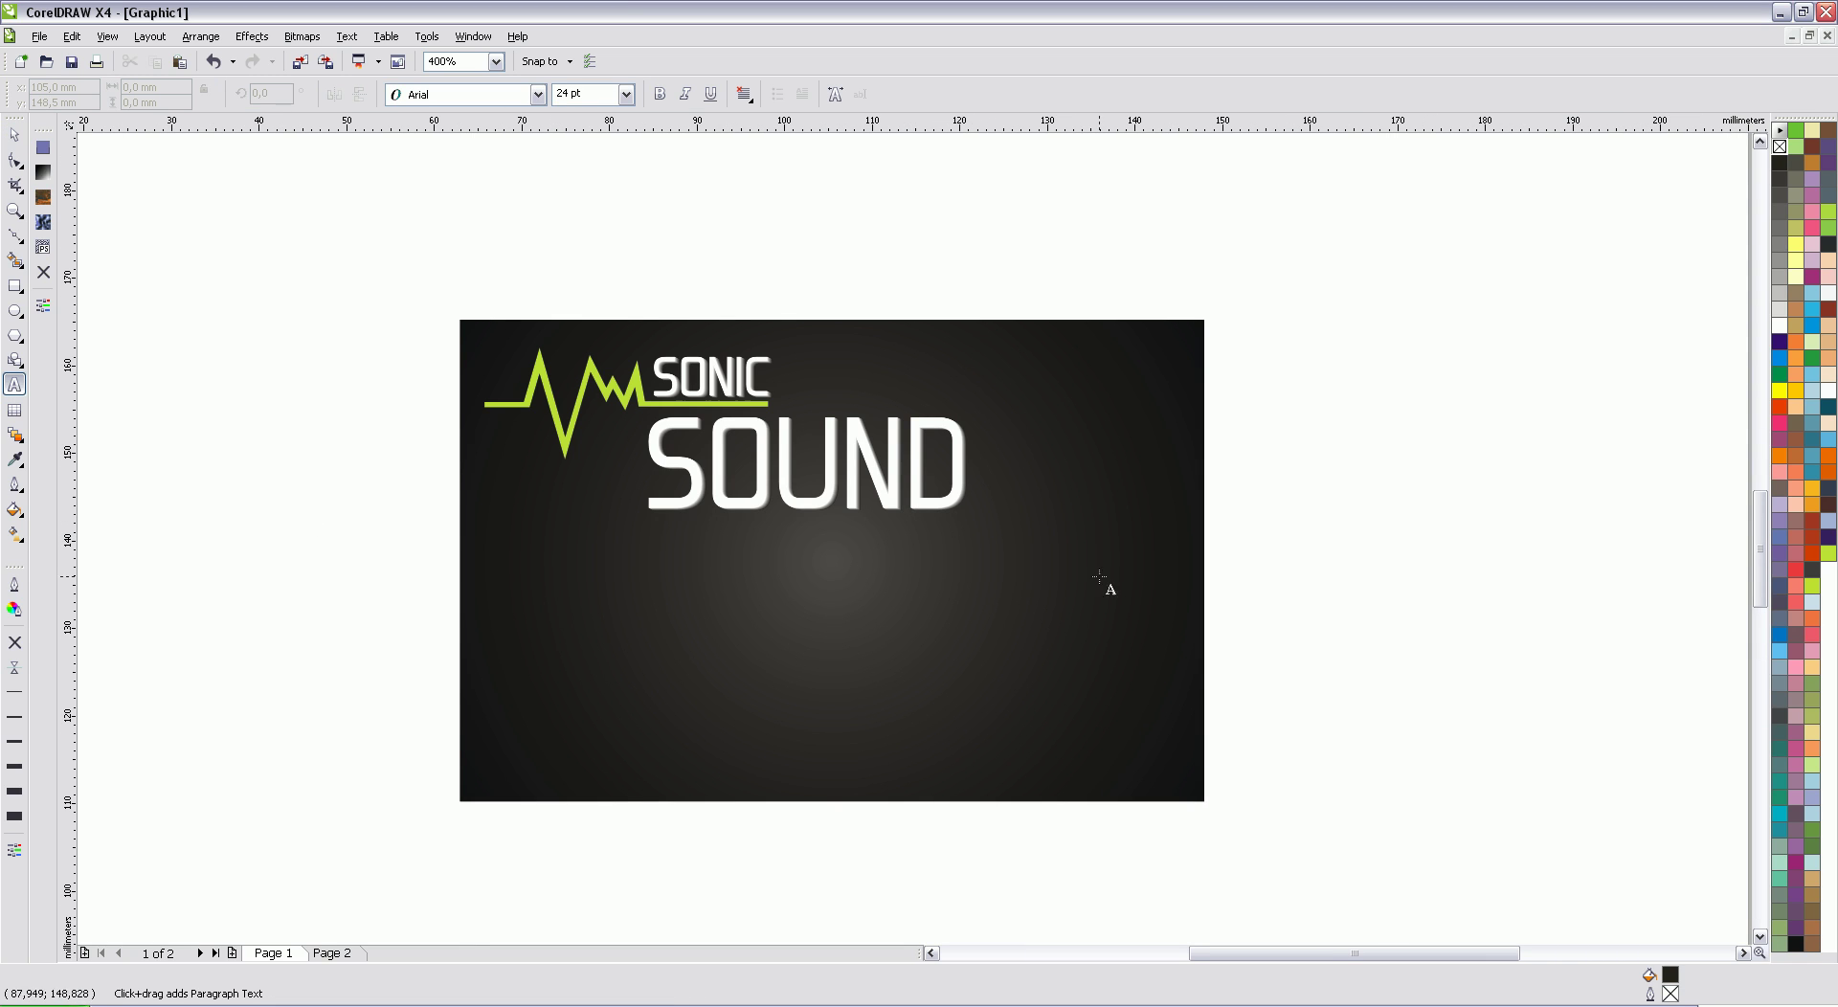
click(543, 595)
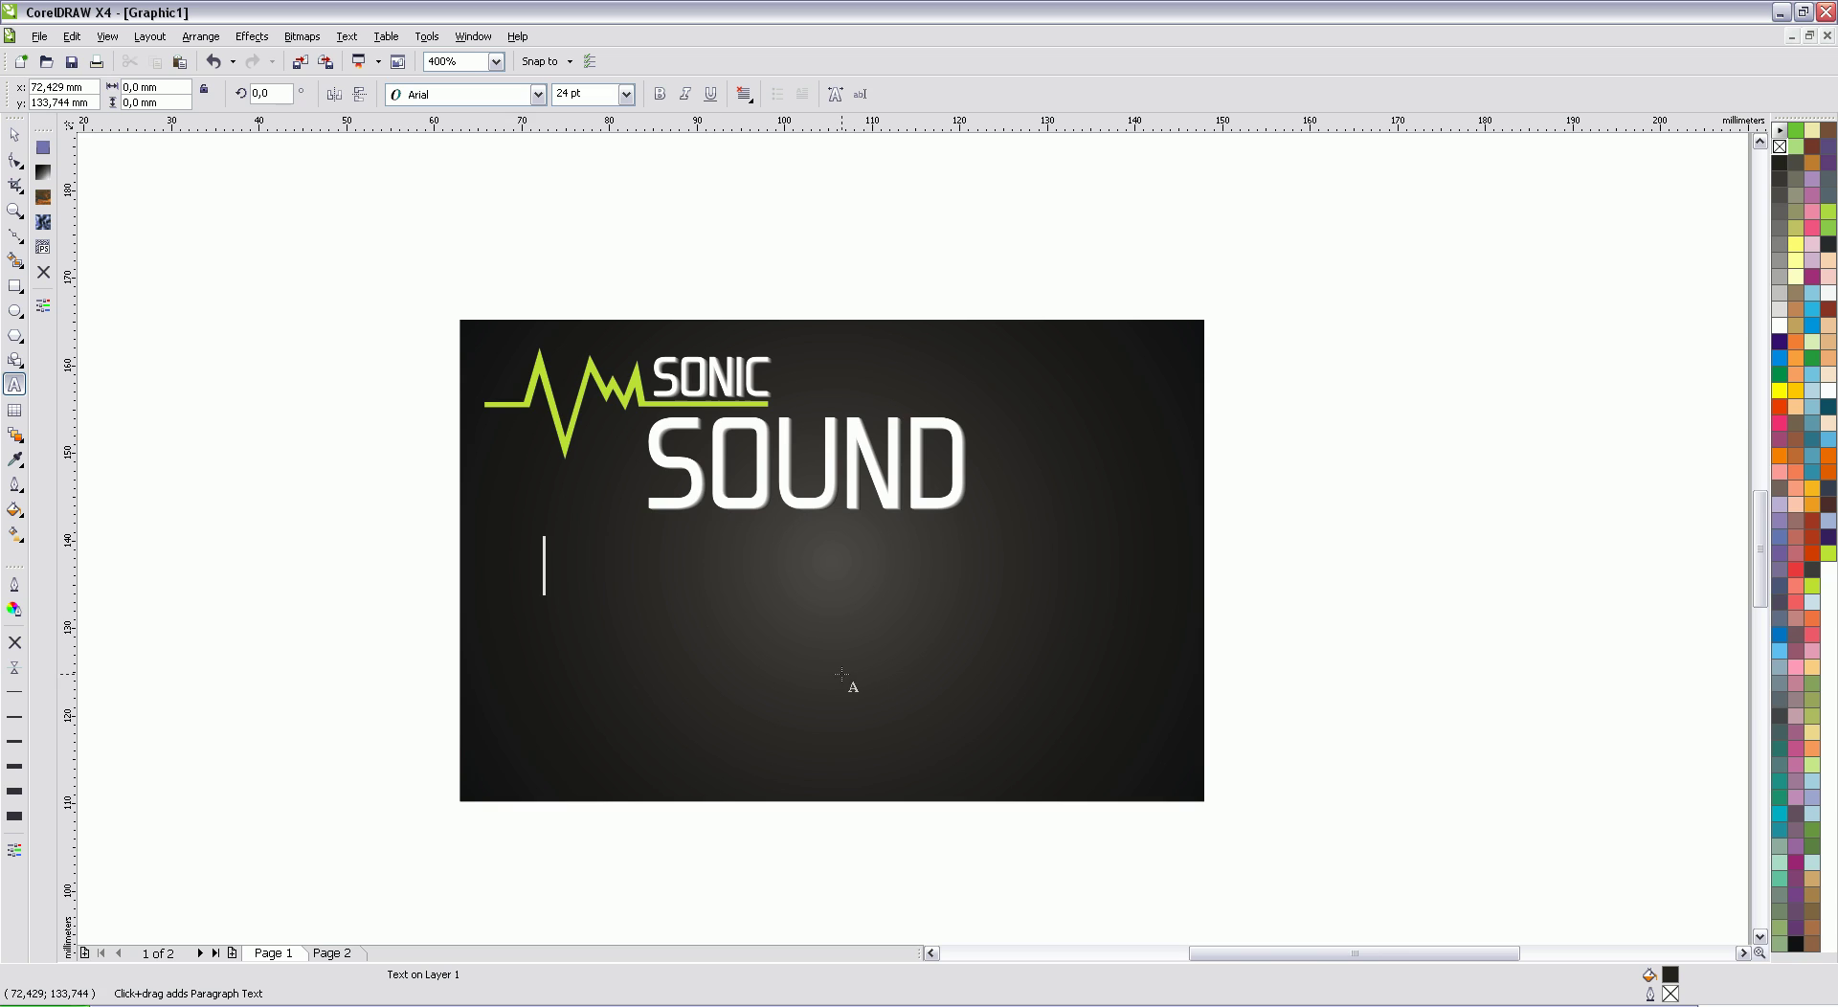
click(12, 135)
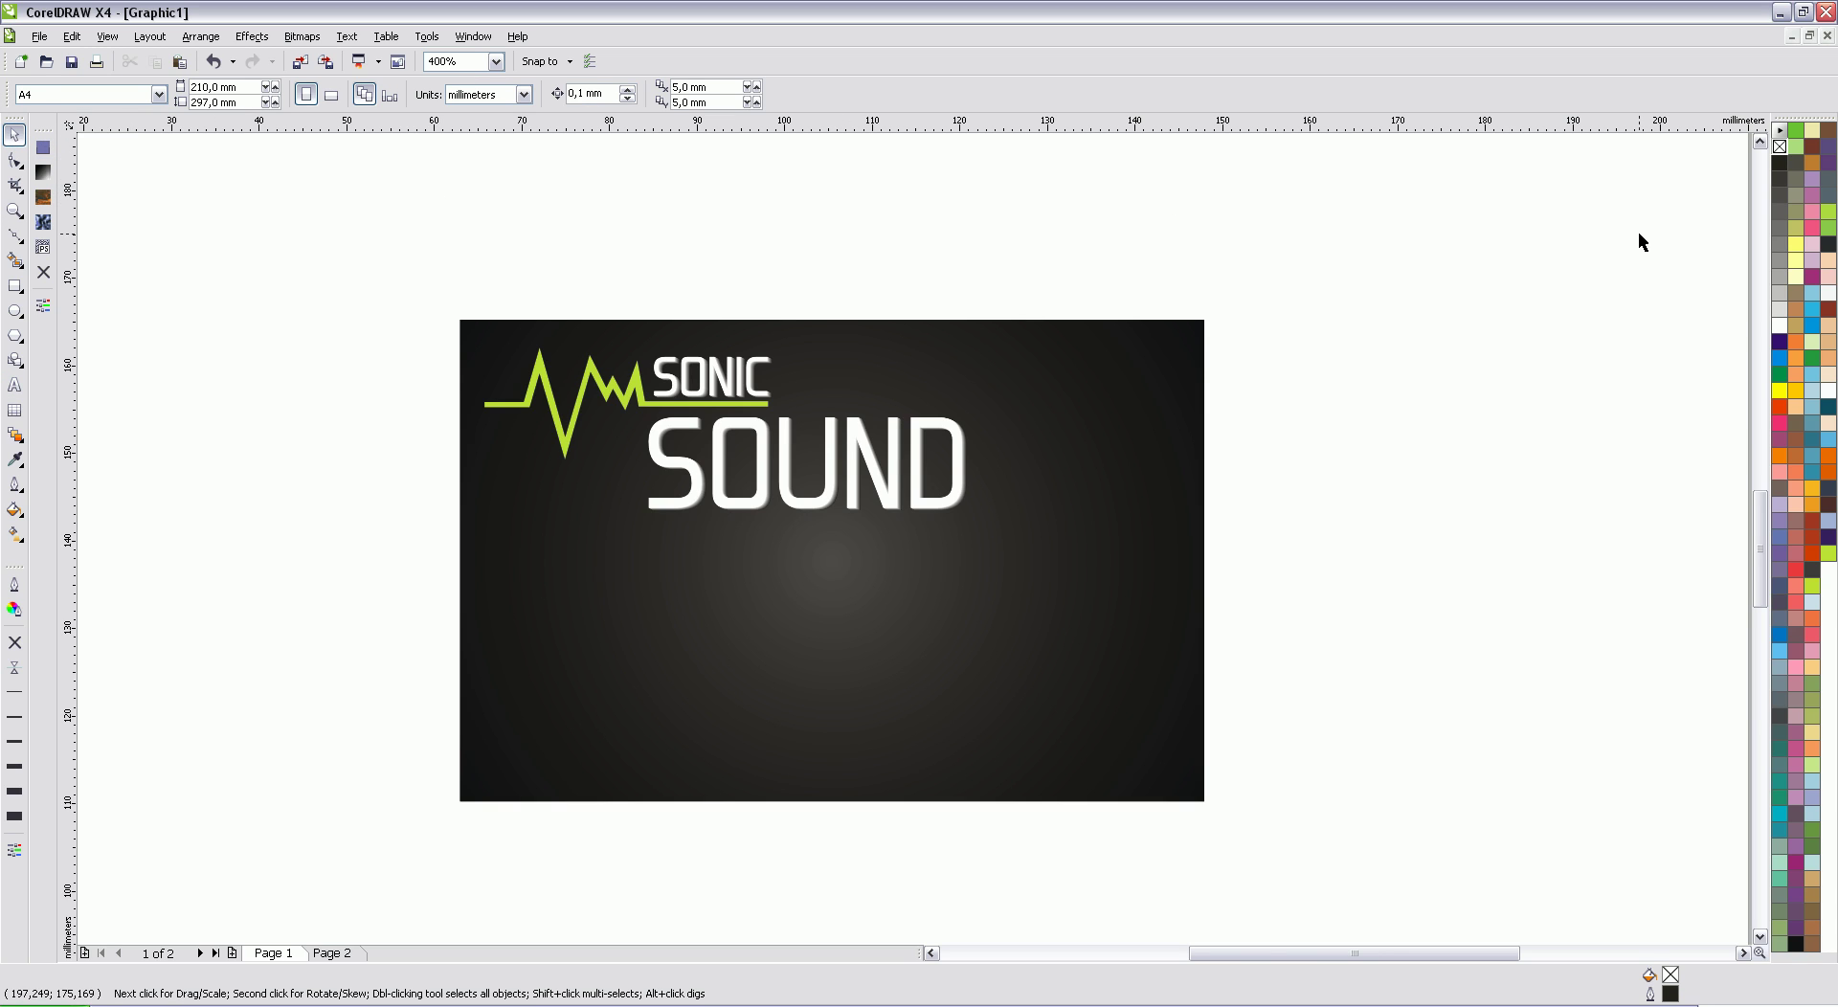
click(15, 384)
click(573, 616)
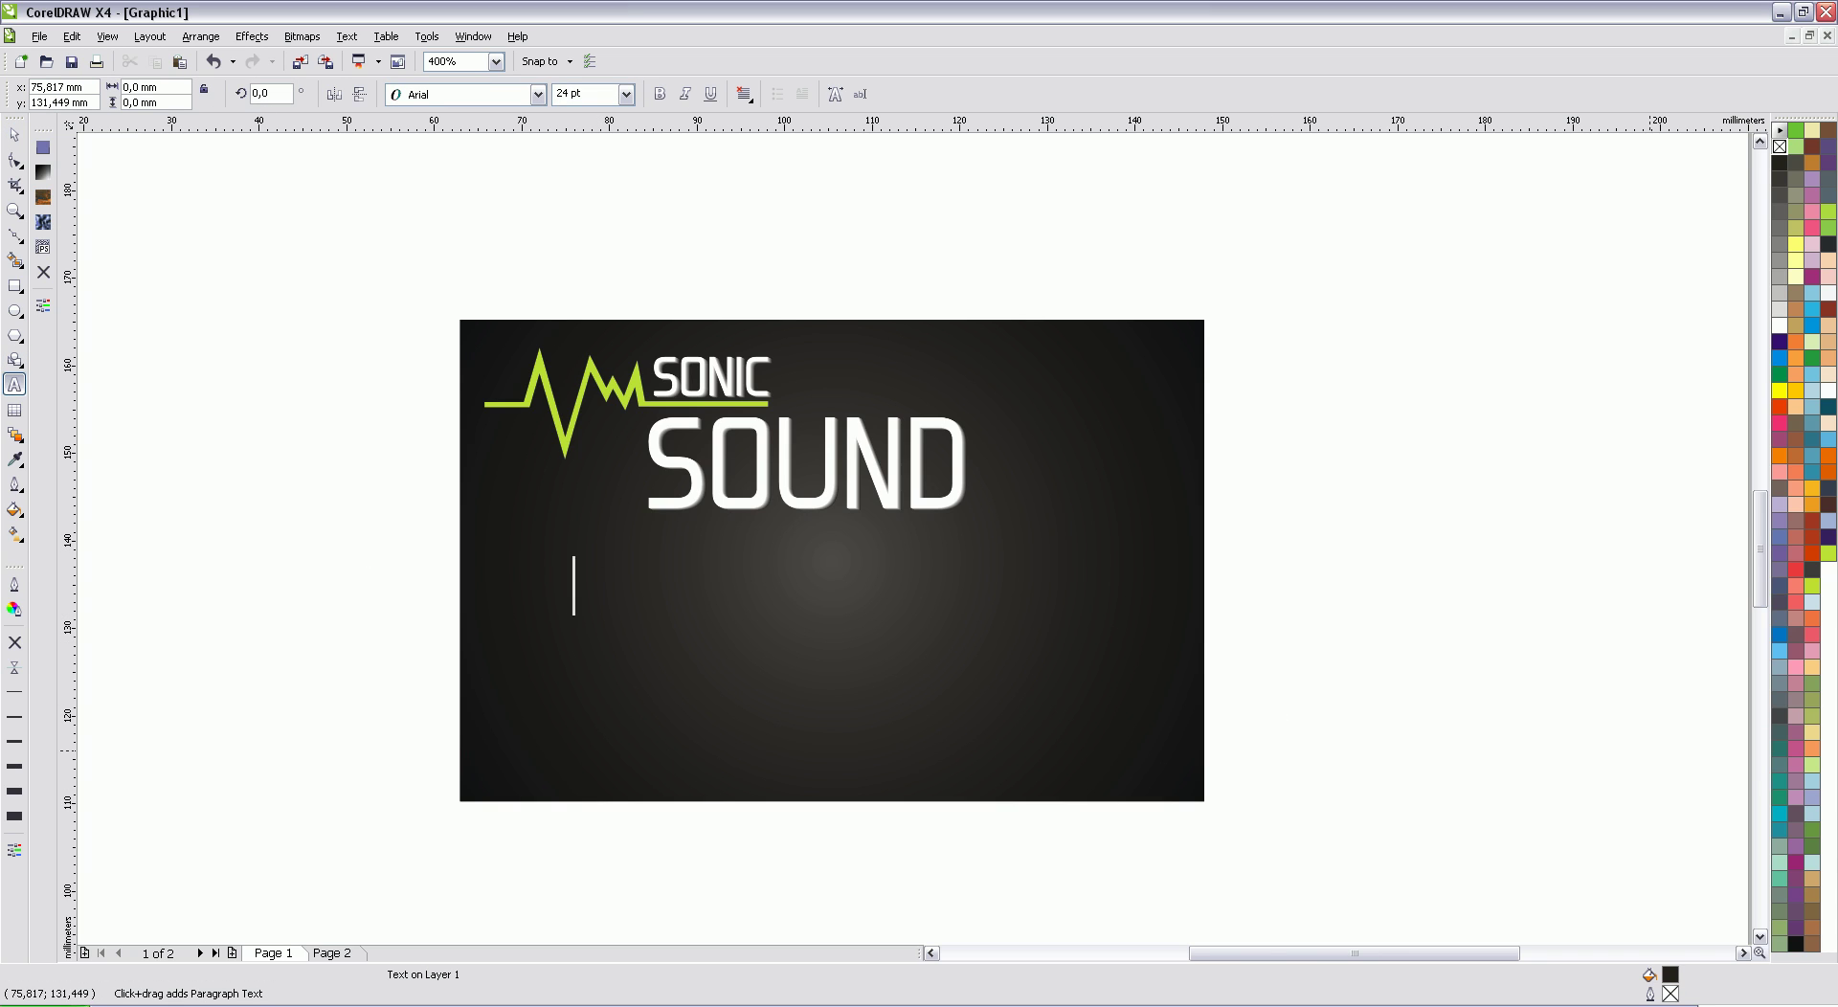
text(Streetname)
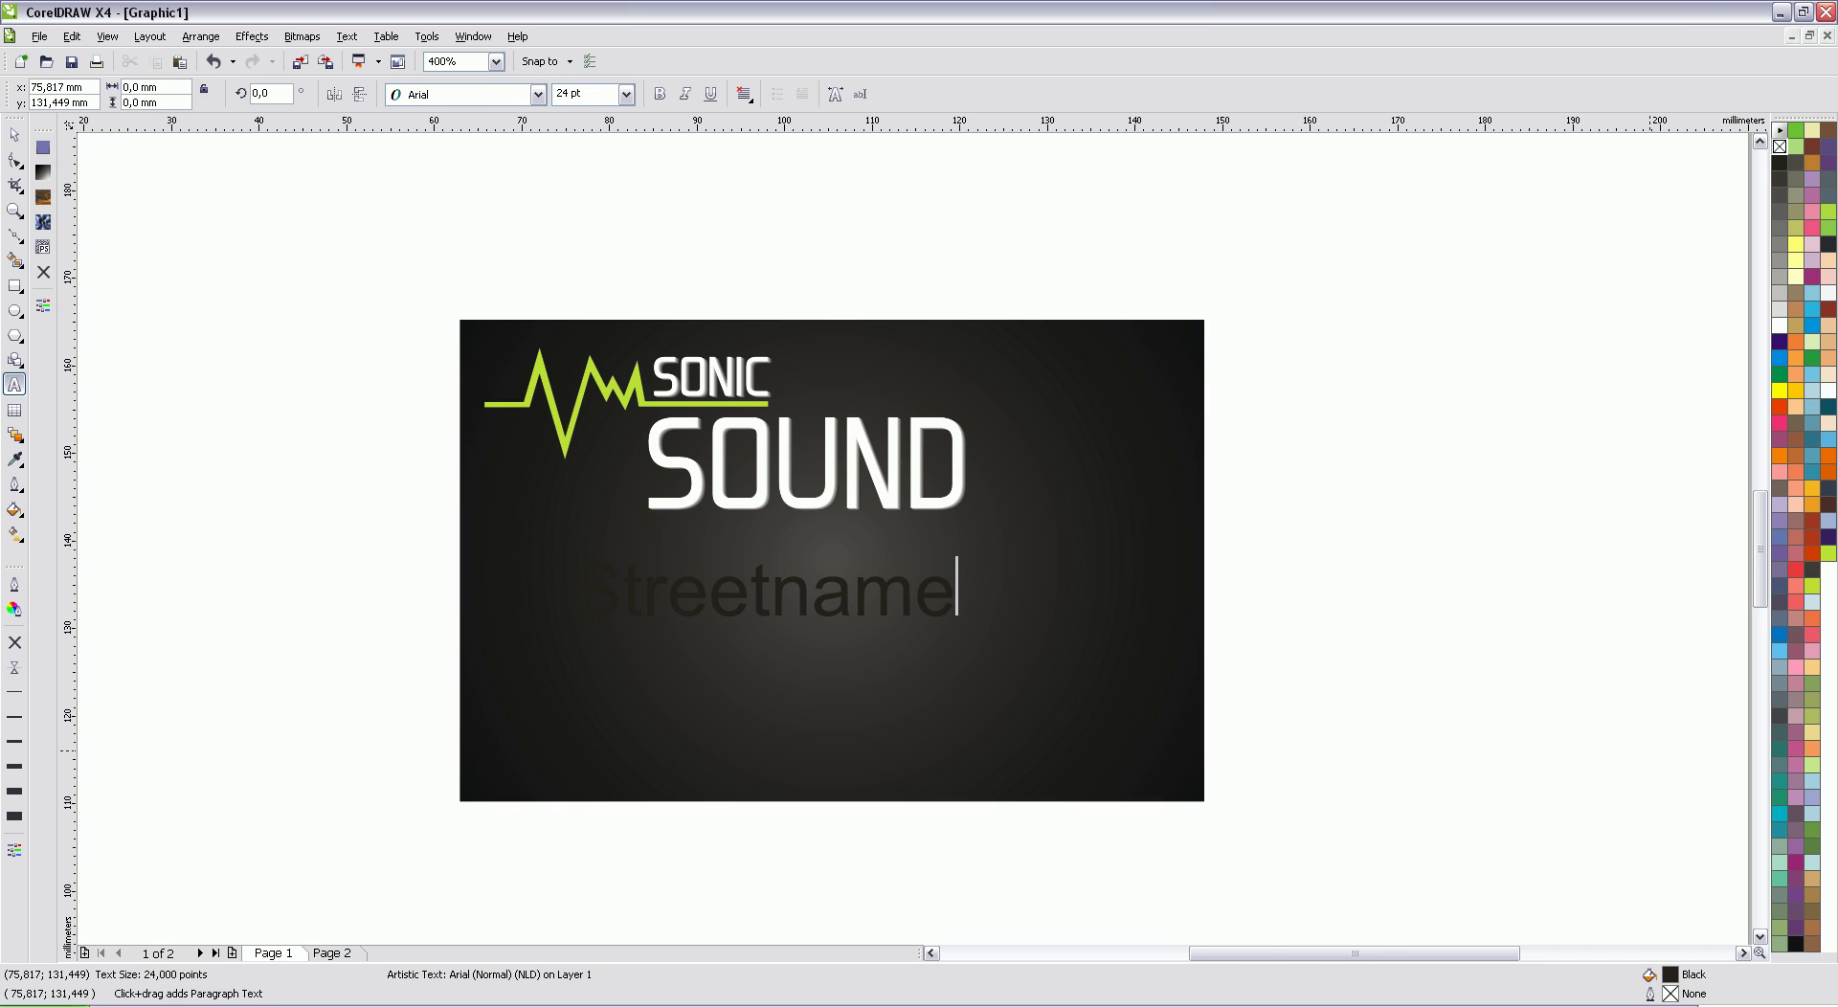
key(ctrl+a)
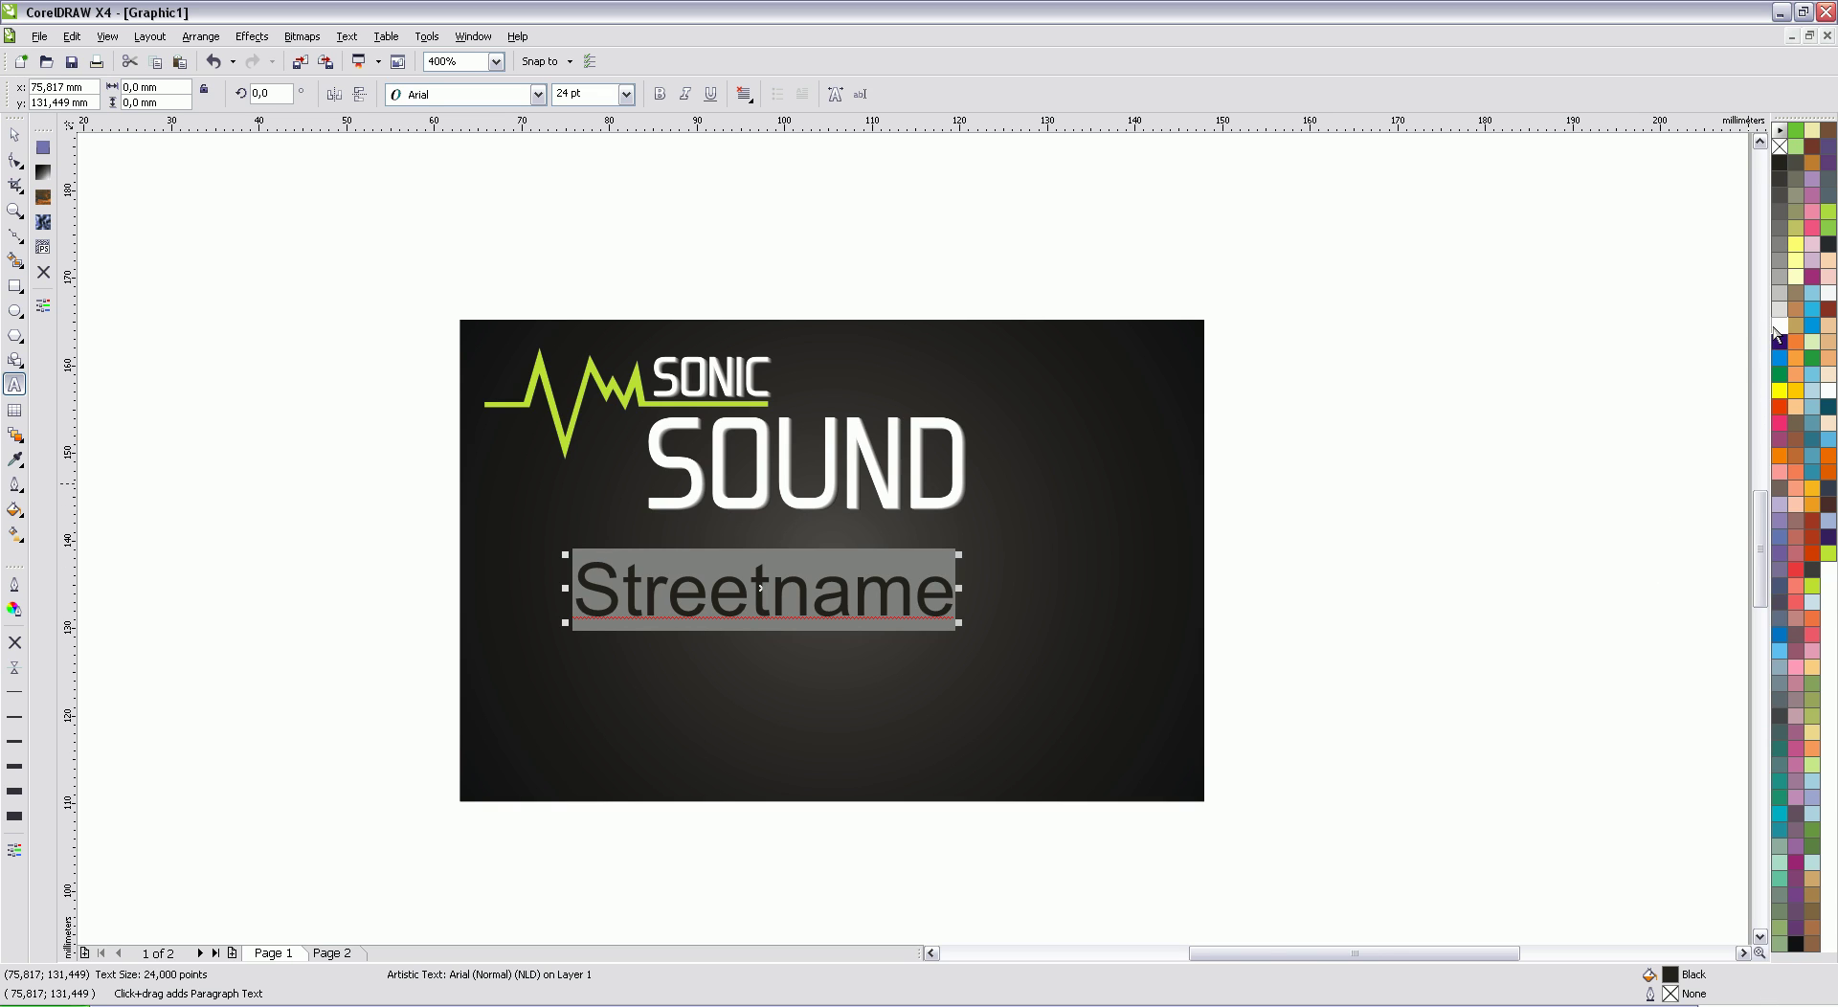
click(1779, 326)
key(Escape)
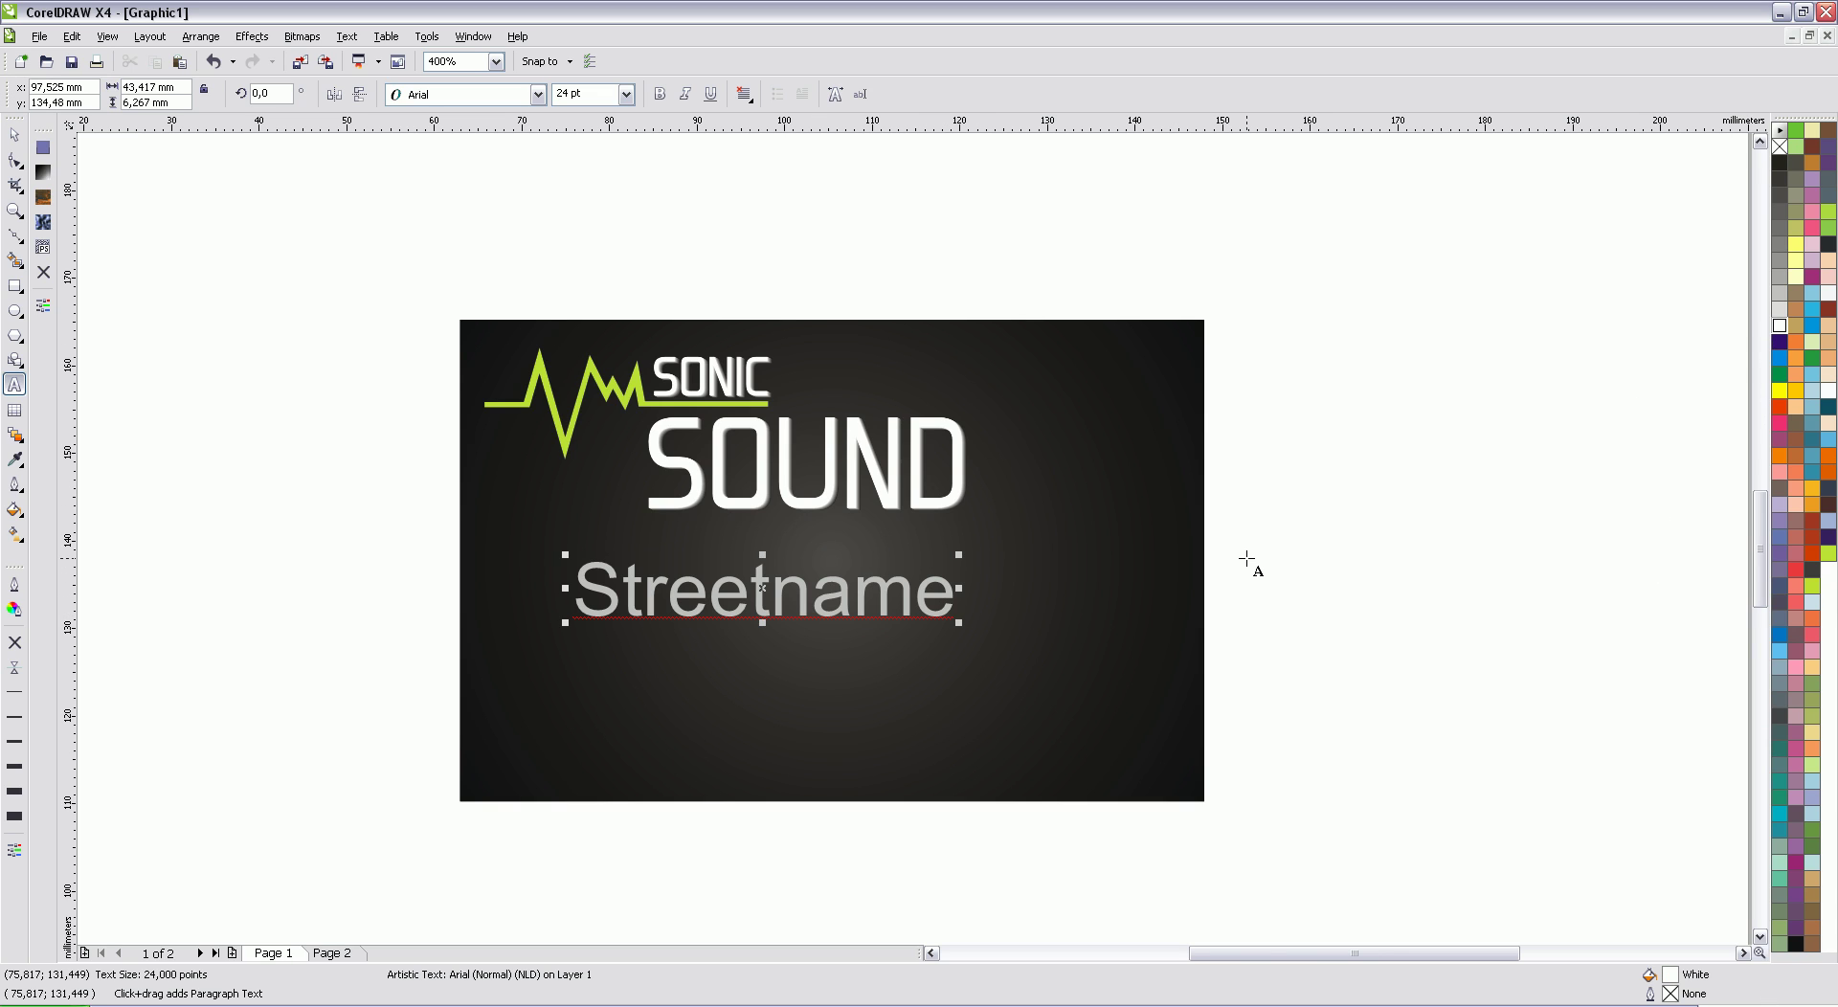
text(1234)
key(BackSpace)
click(14, 134)
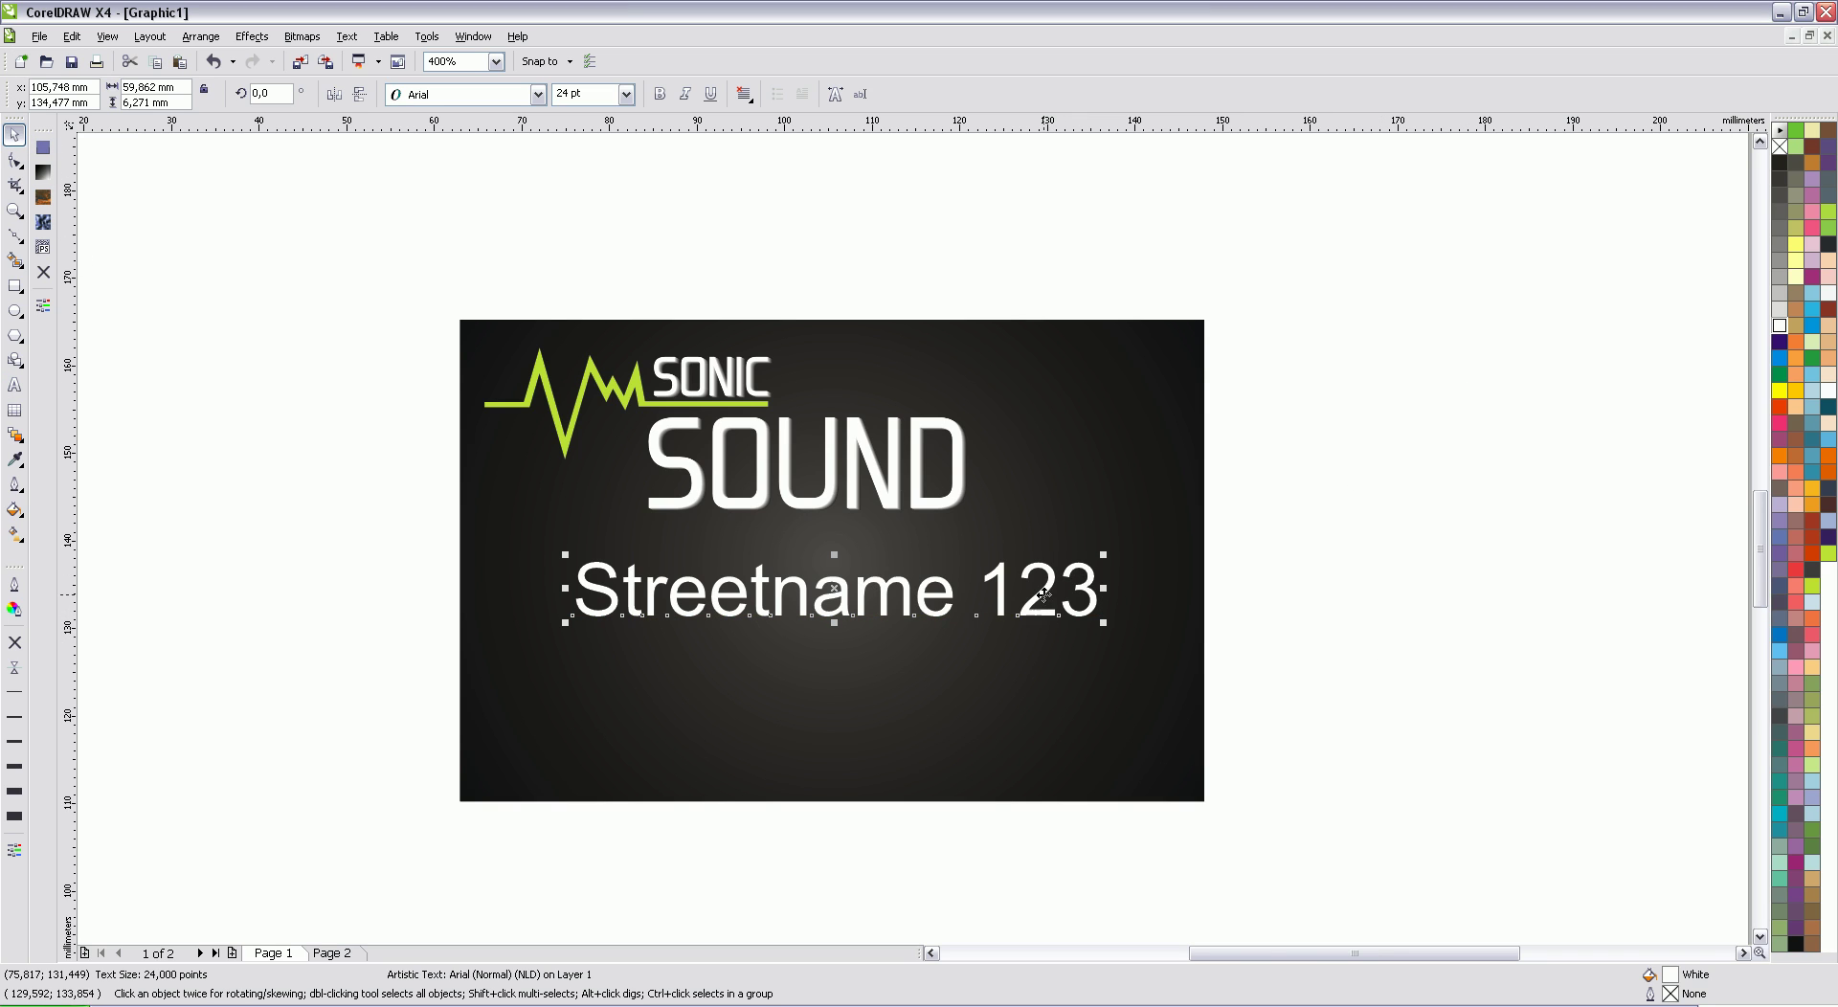
Step: Colour the address yellow-green, shrink it to about 9 pt and place it bottom-left
drag(1043, 594, 1022, 636)
click(1828, 553)
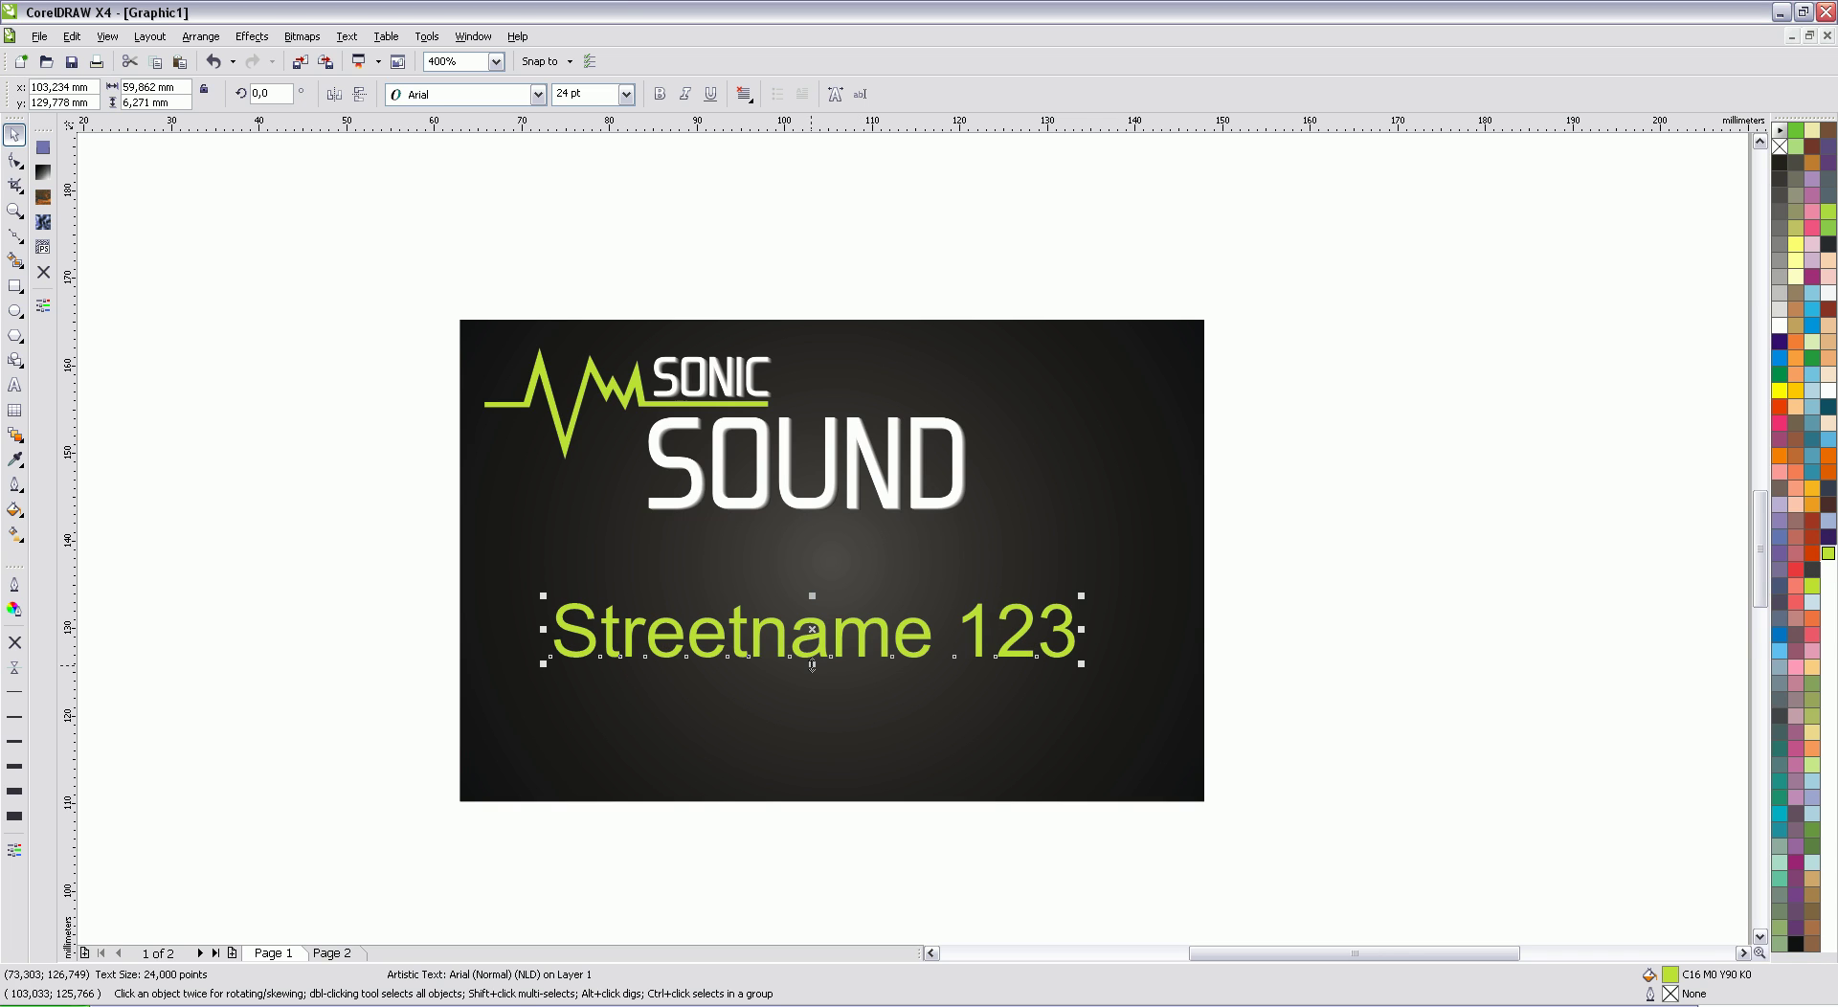
drag(1082, 664, 819, 642)
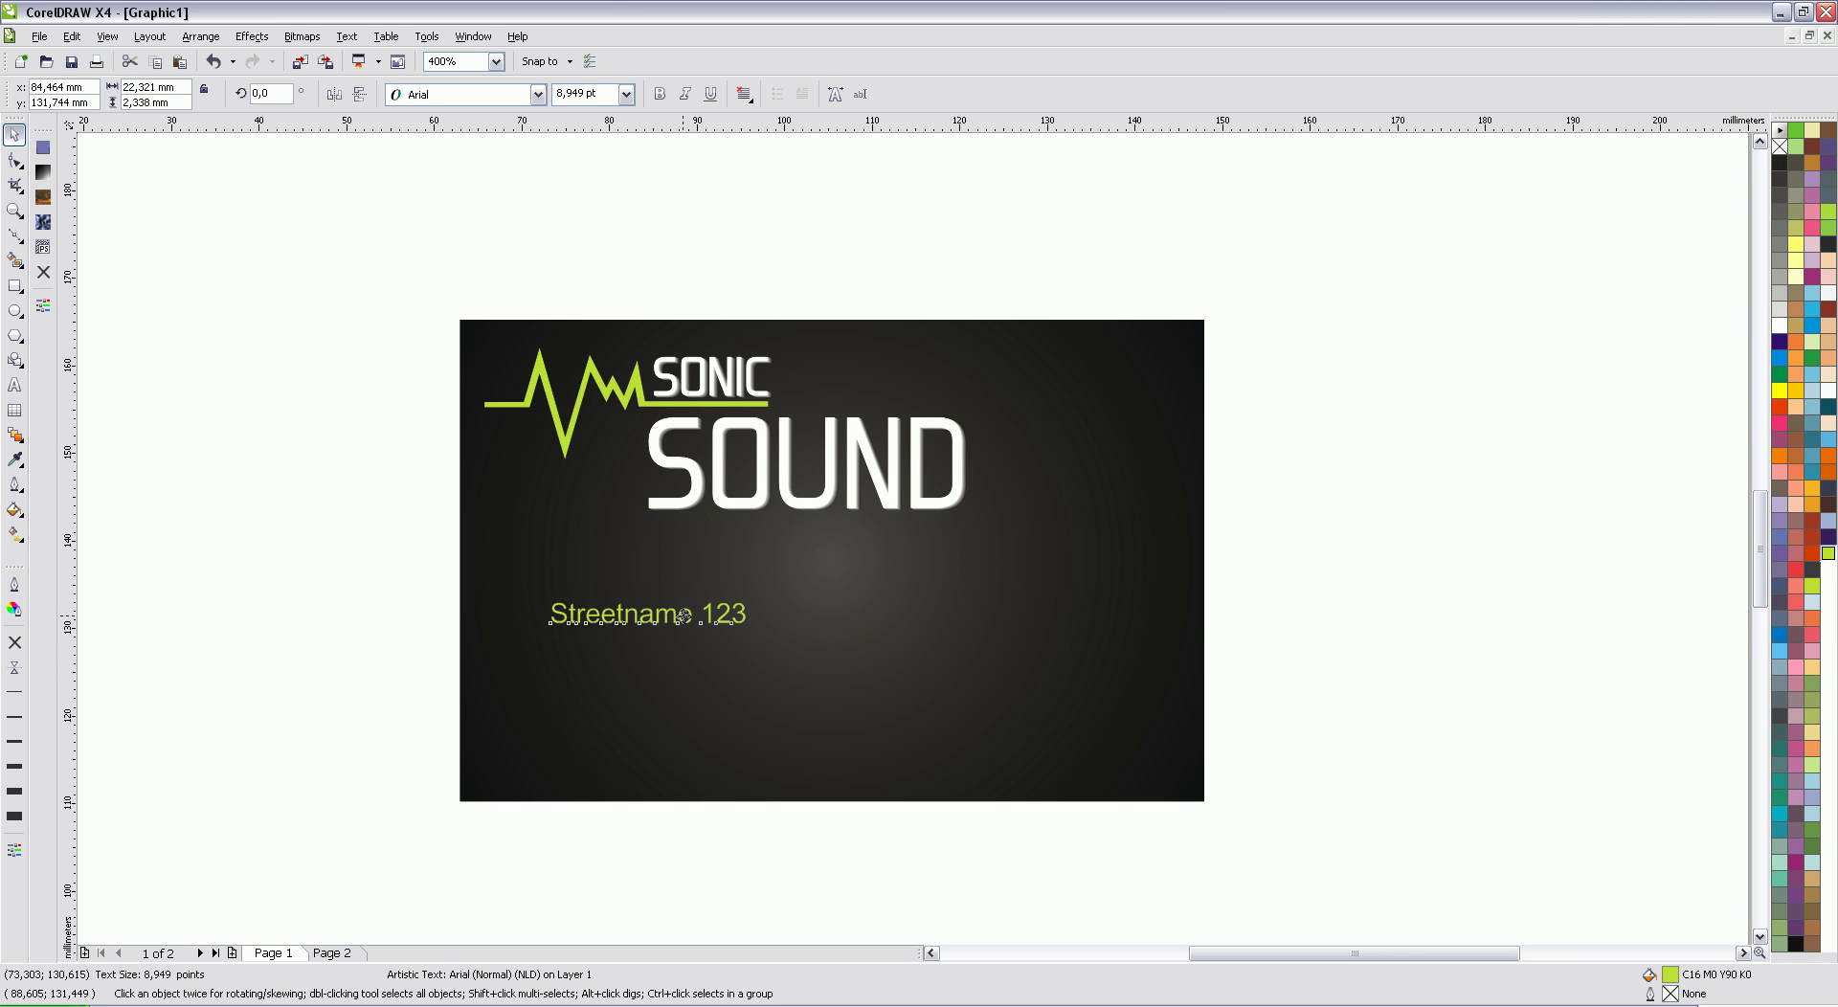
drag(682, 616, 618, 723)
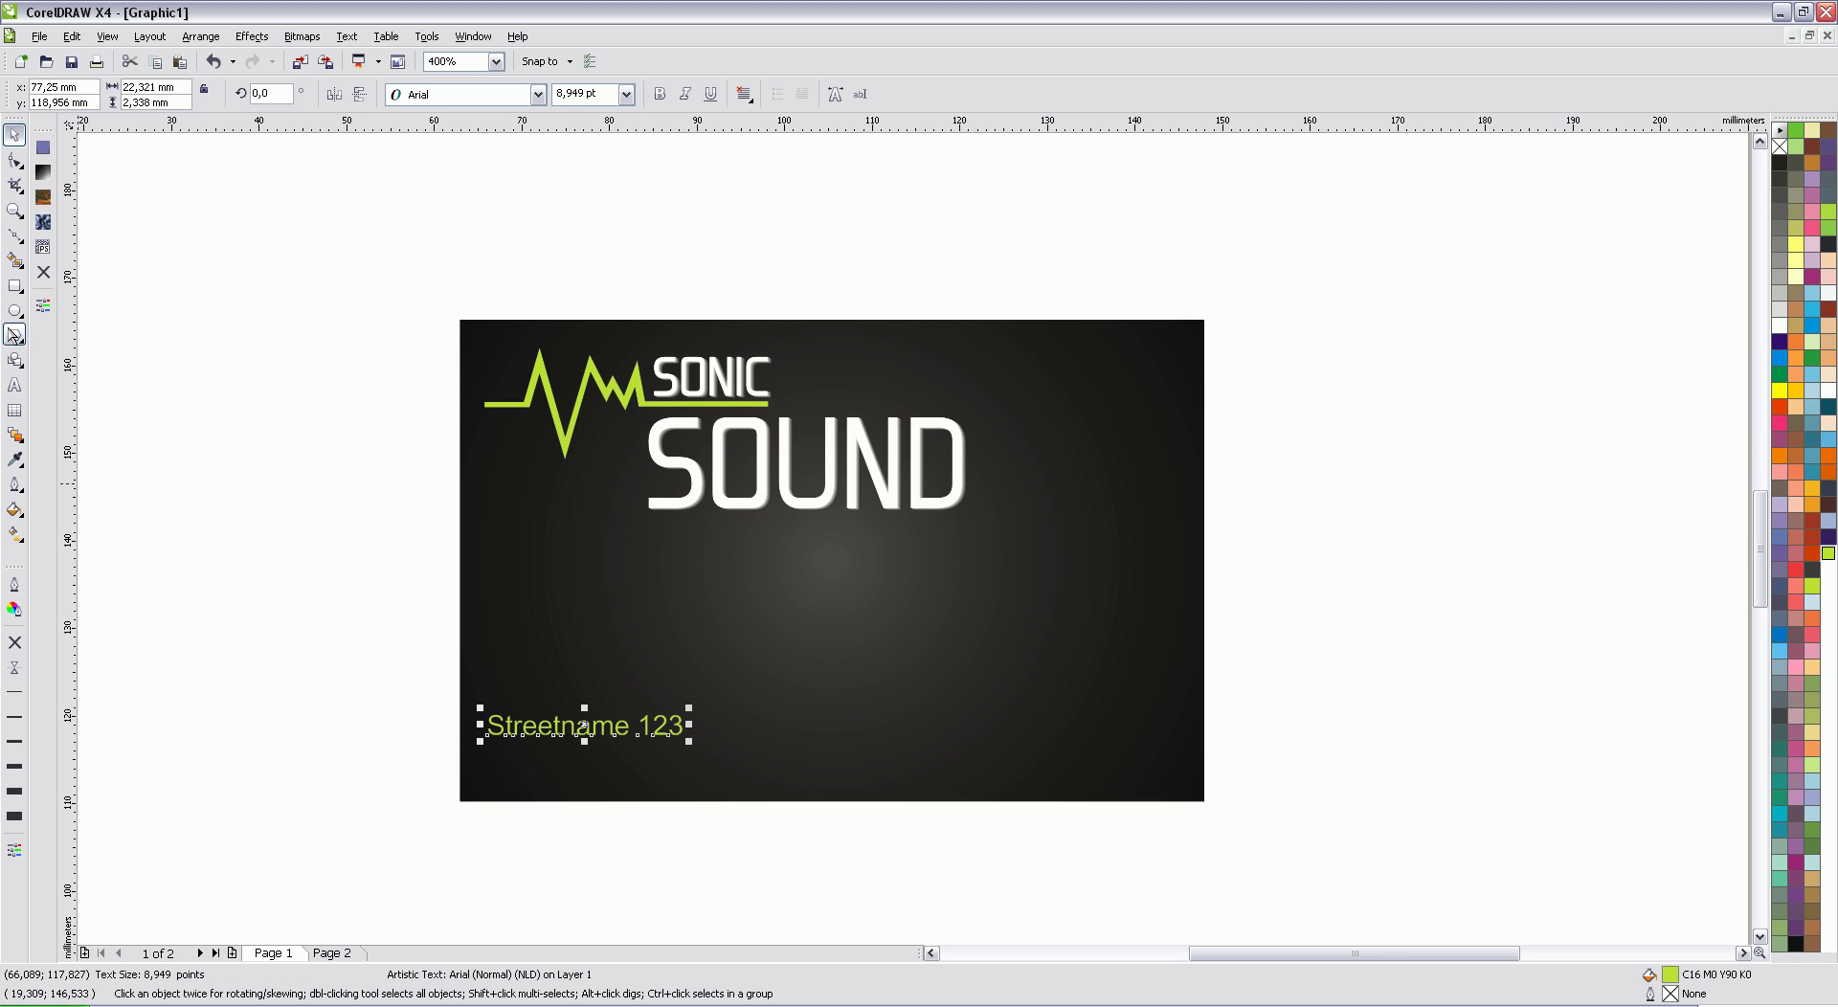
Step: Add a second contact line with postal code and city, phone, fax and e-mail address
click(15, 386)
key(Escape)
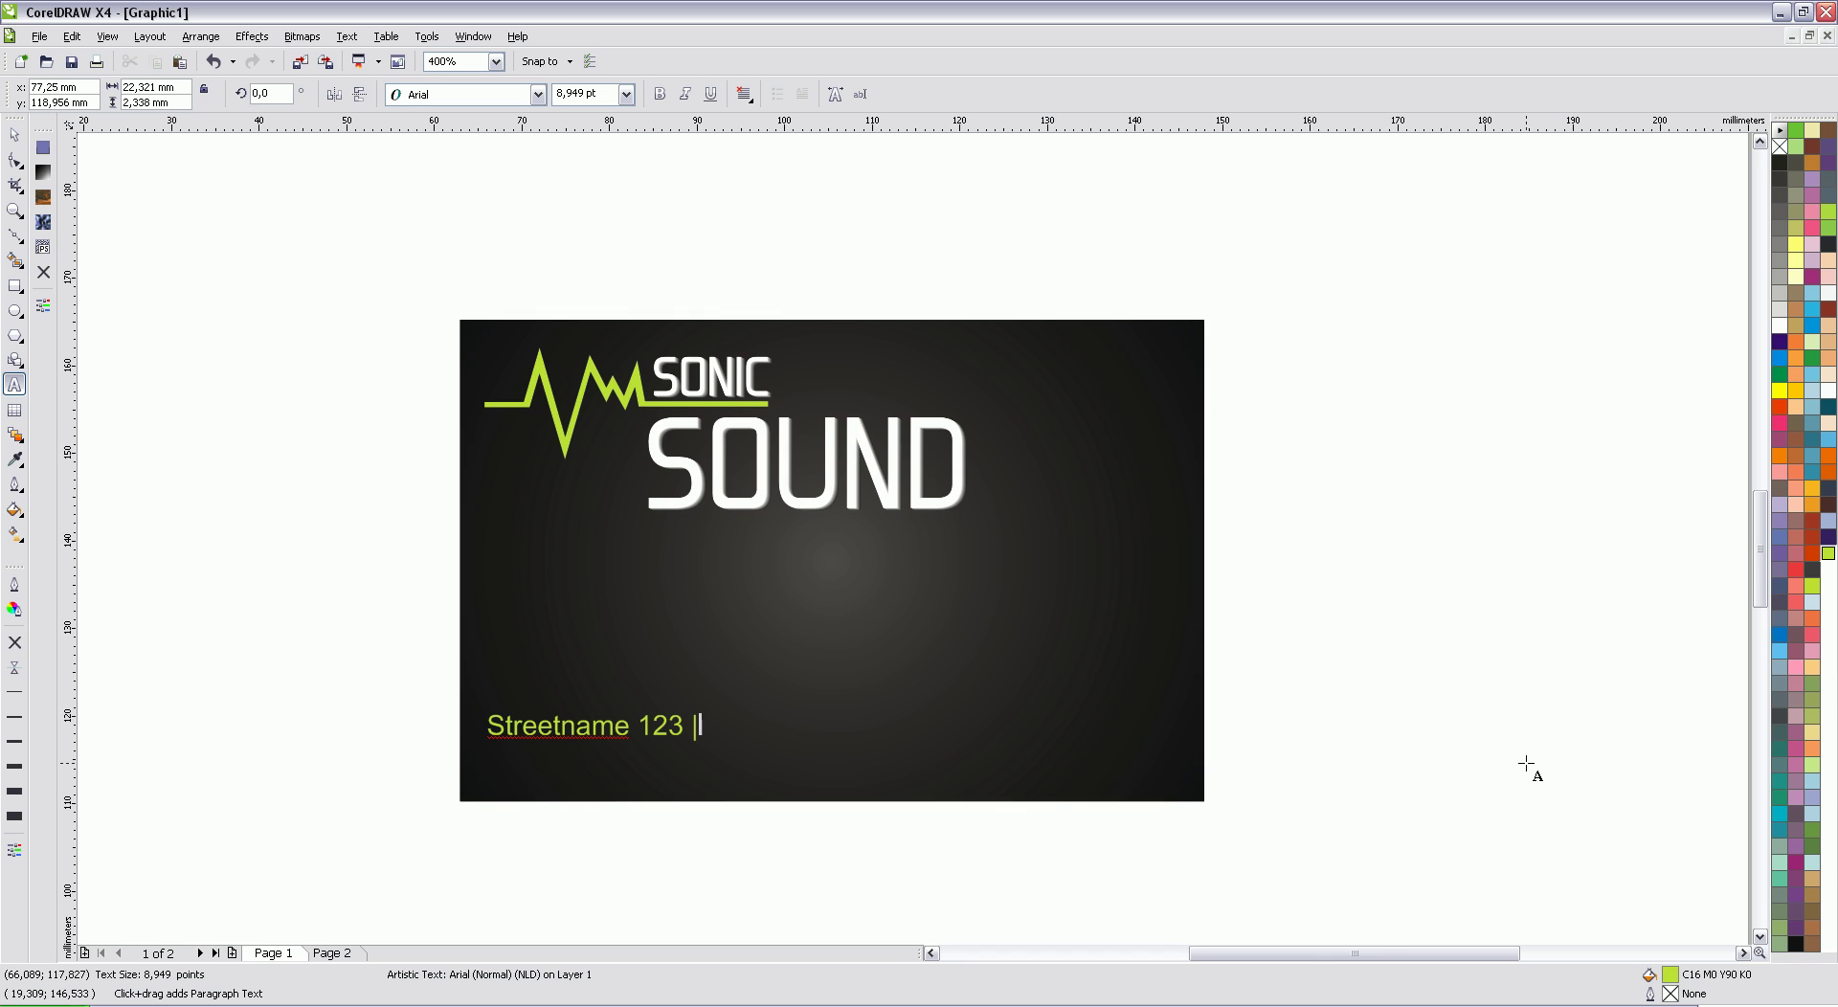
text(1234 AA Amsterdam | T.)
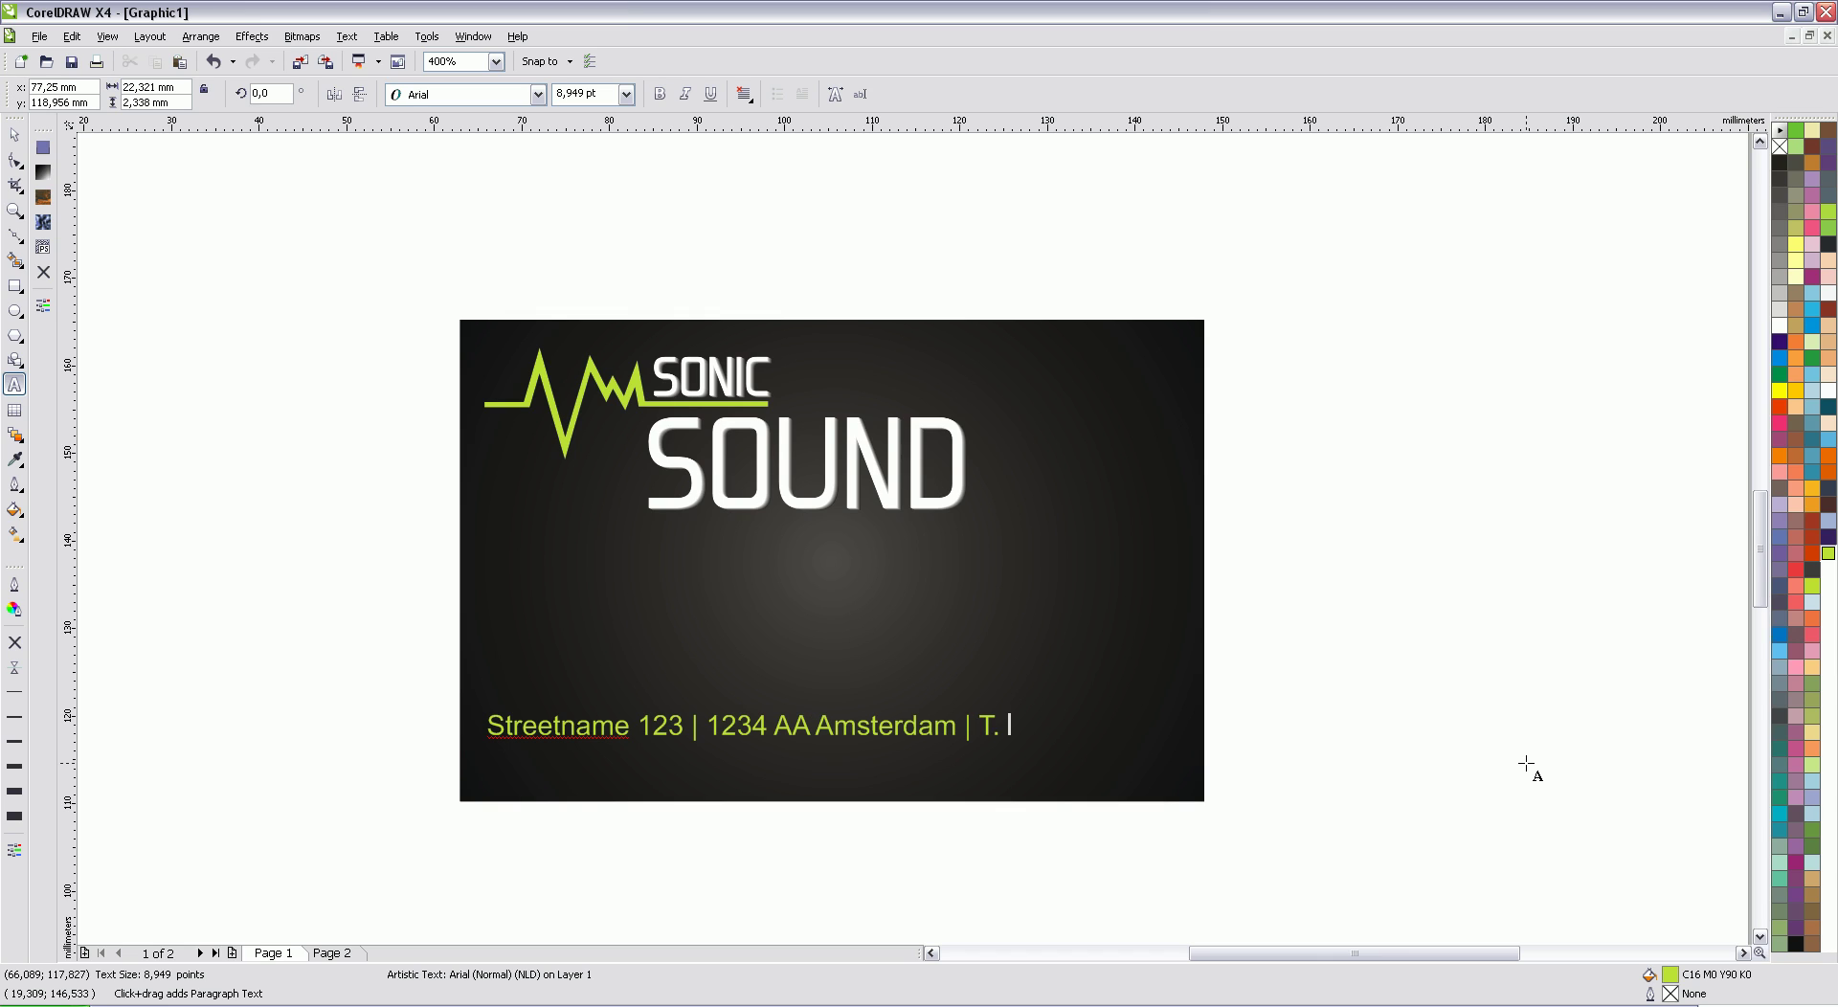
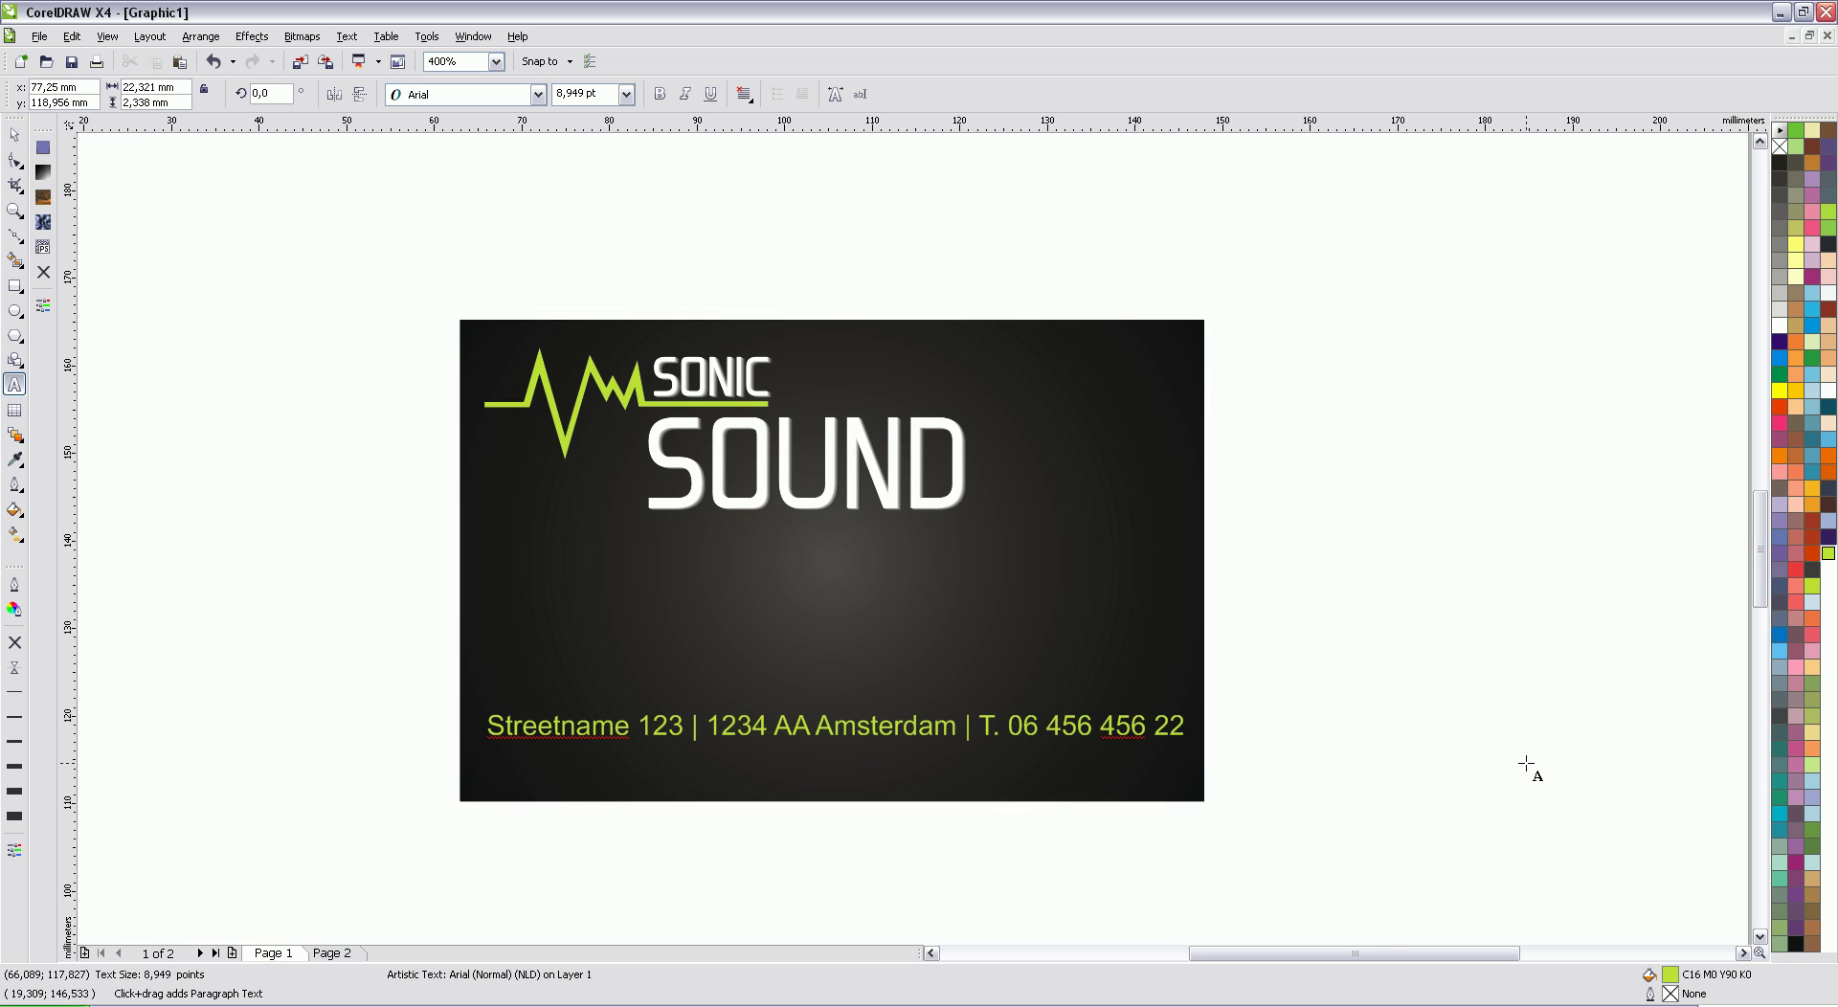
text(Fl)
text( 876)
text( 456 5)
text(5 | E)
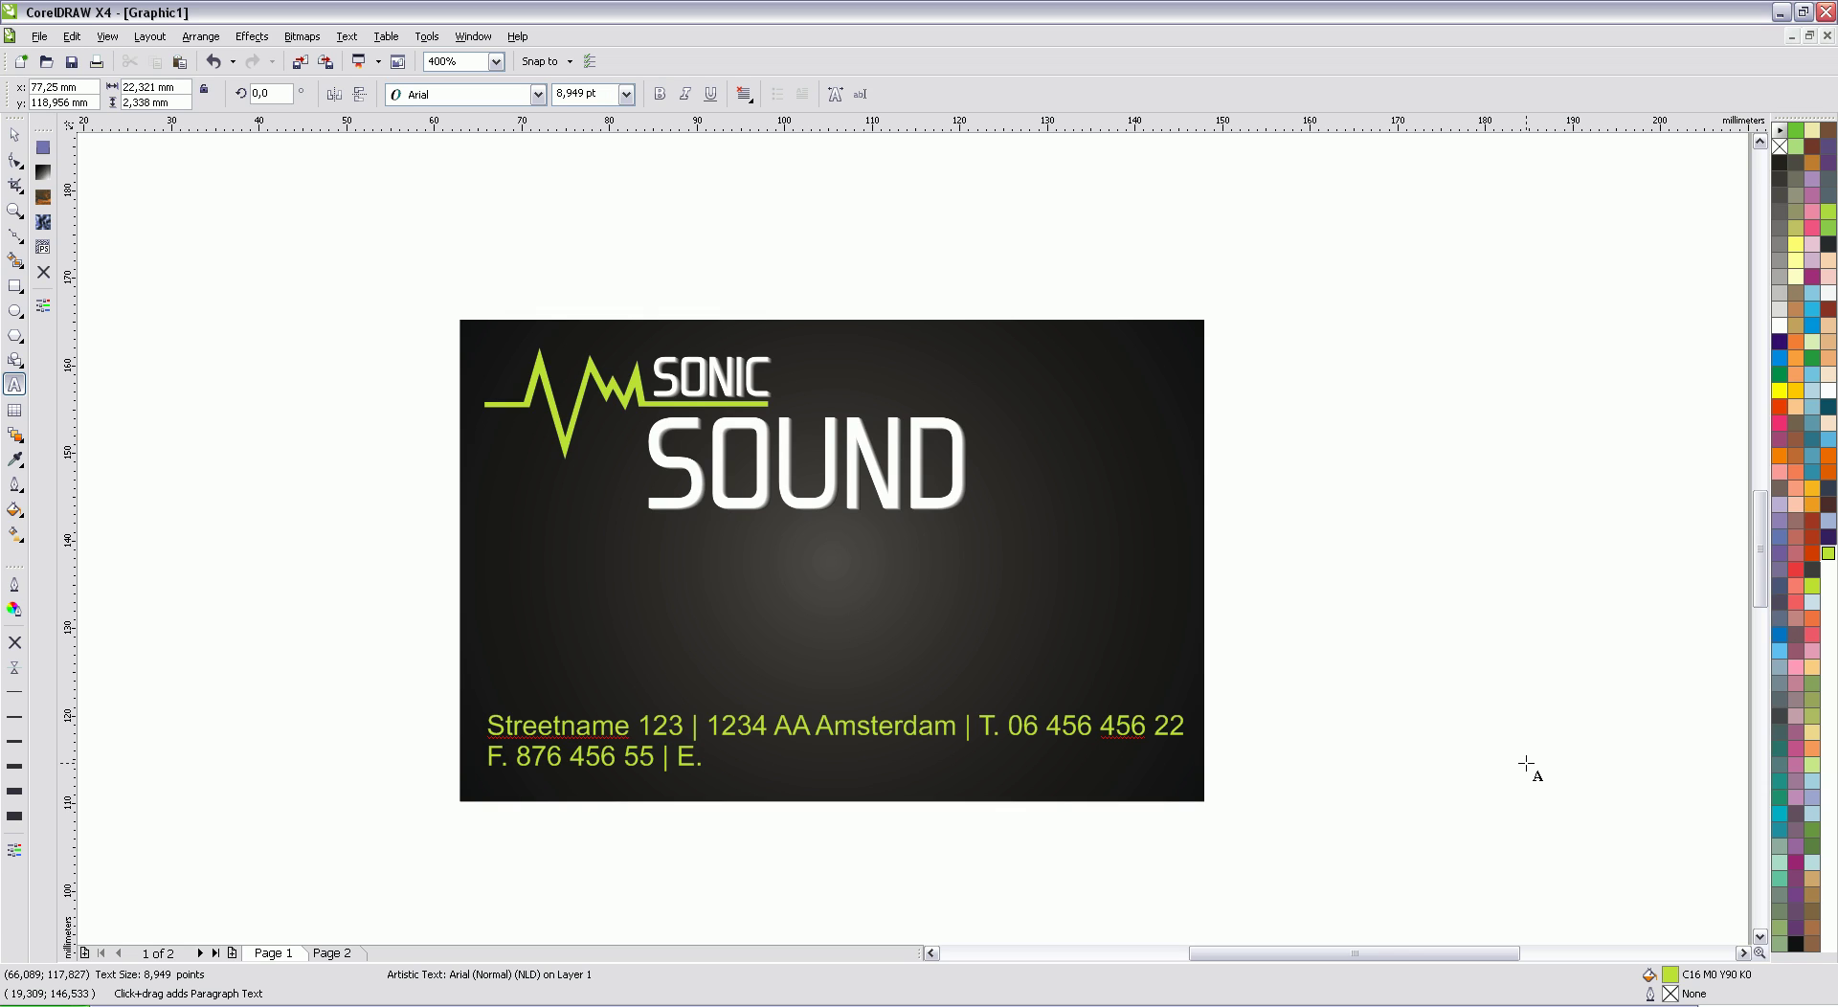
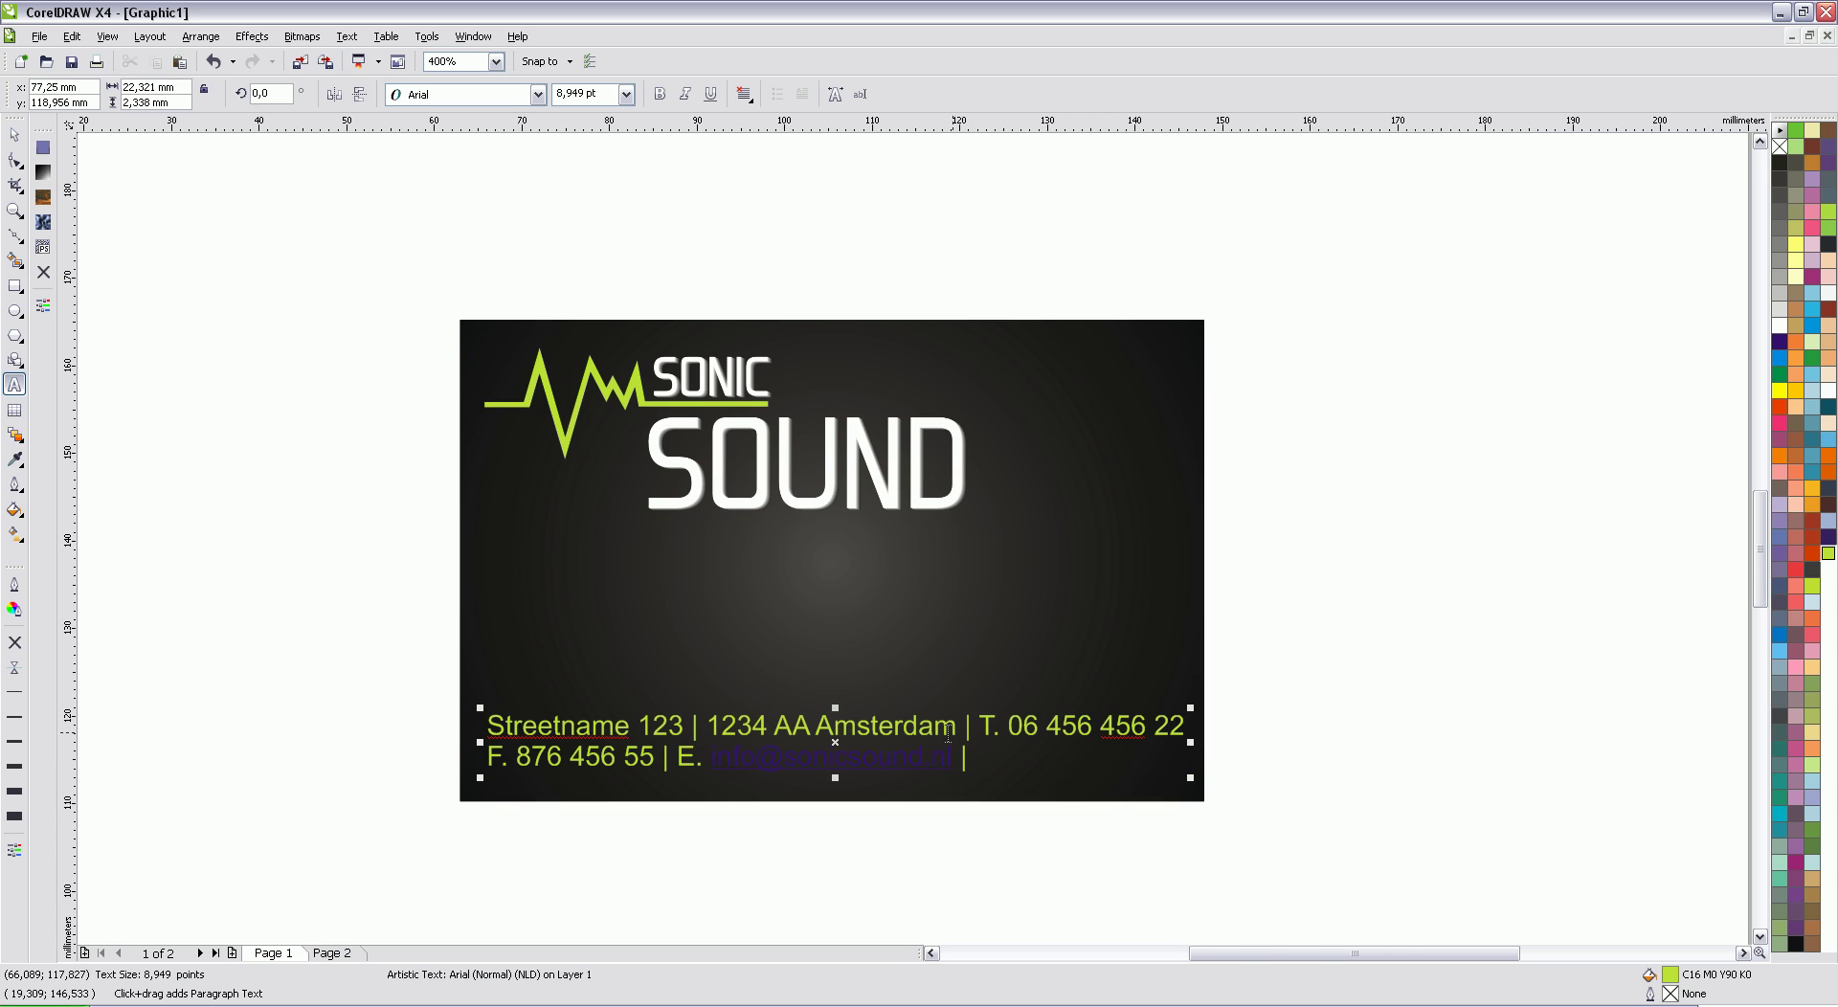
Step: Remove the e-mail address's underline and append the website address to the line
drag(961, 757, 710, 756)
click(710, 94)
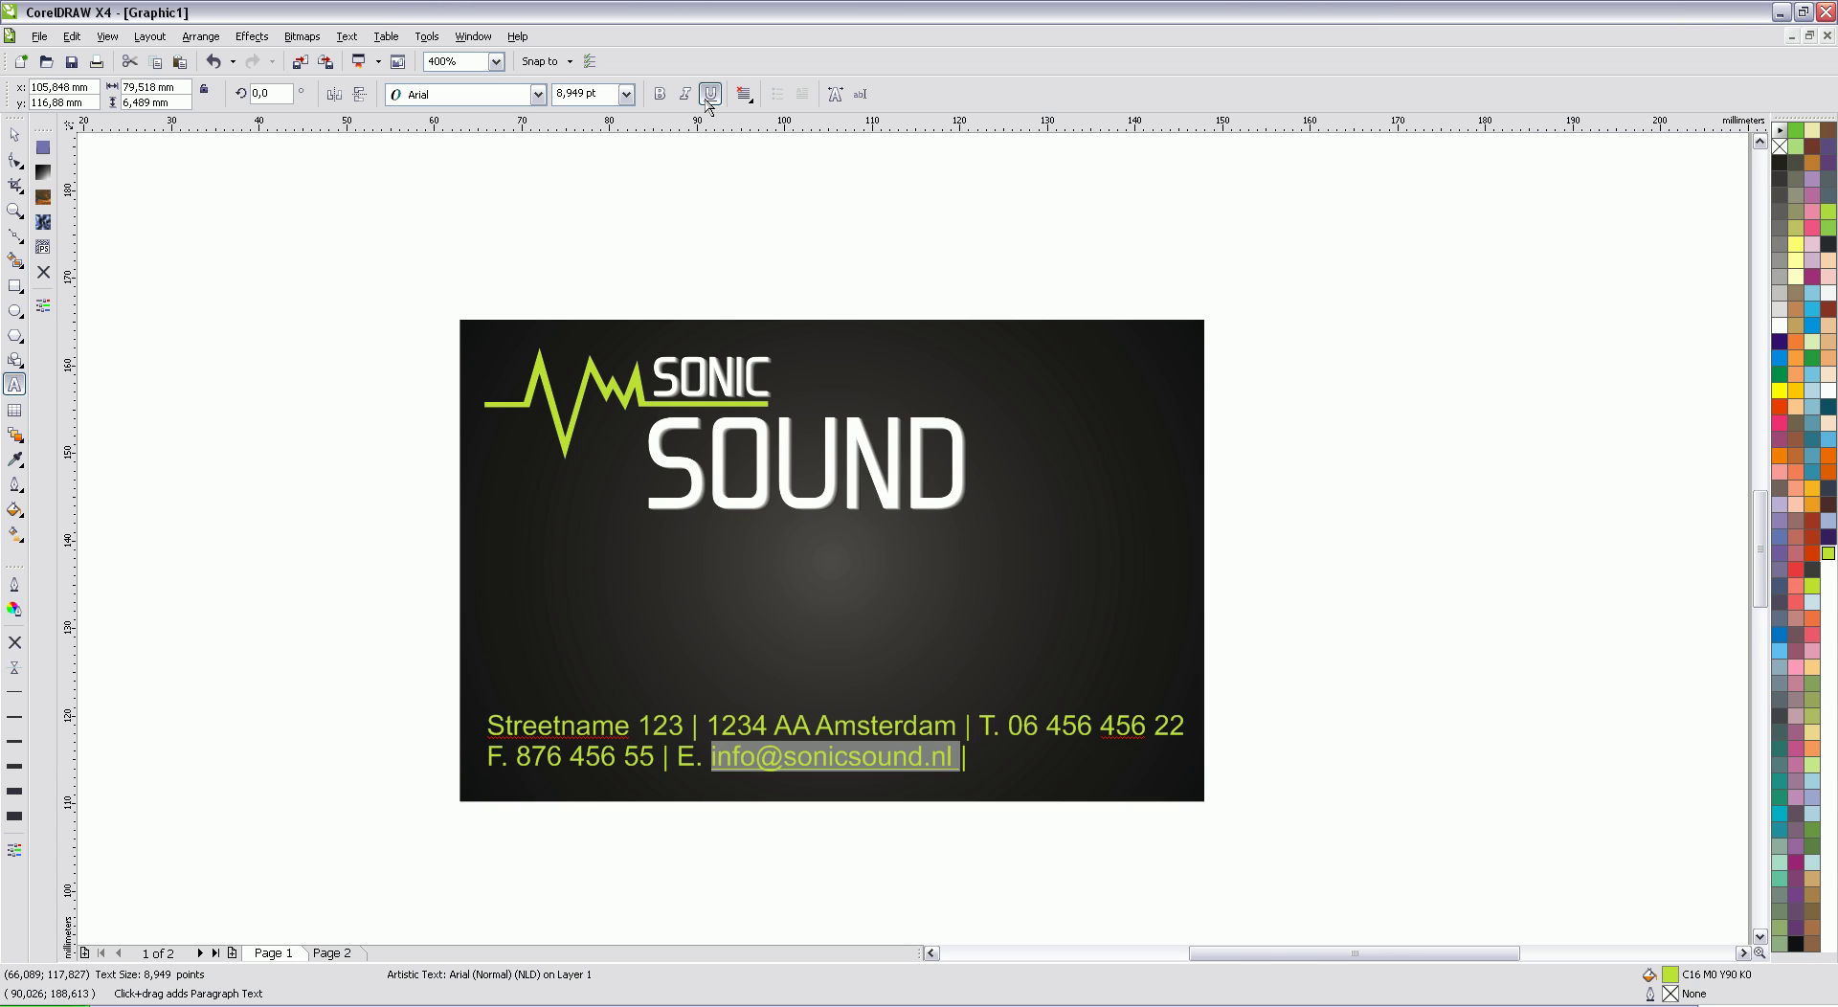
click(1051, 751)
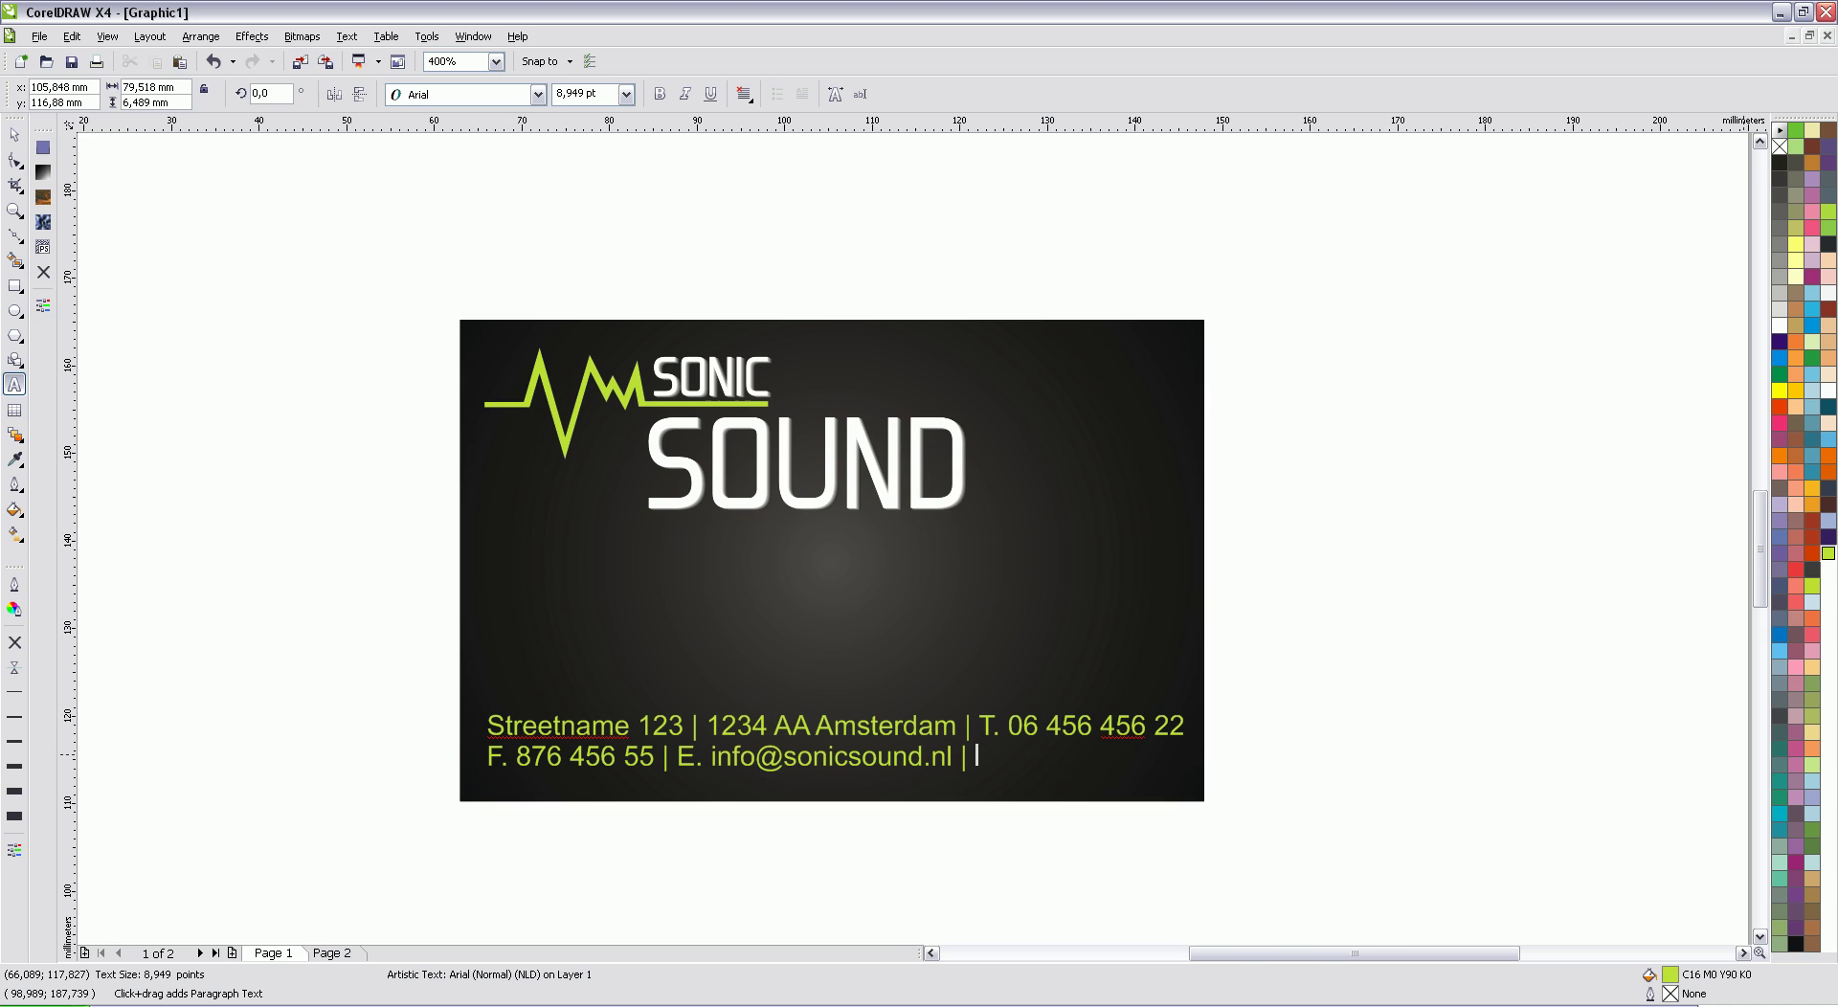
text(| www.sonigsound.nl)
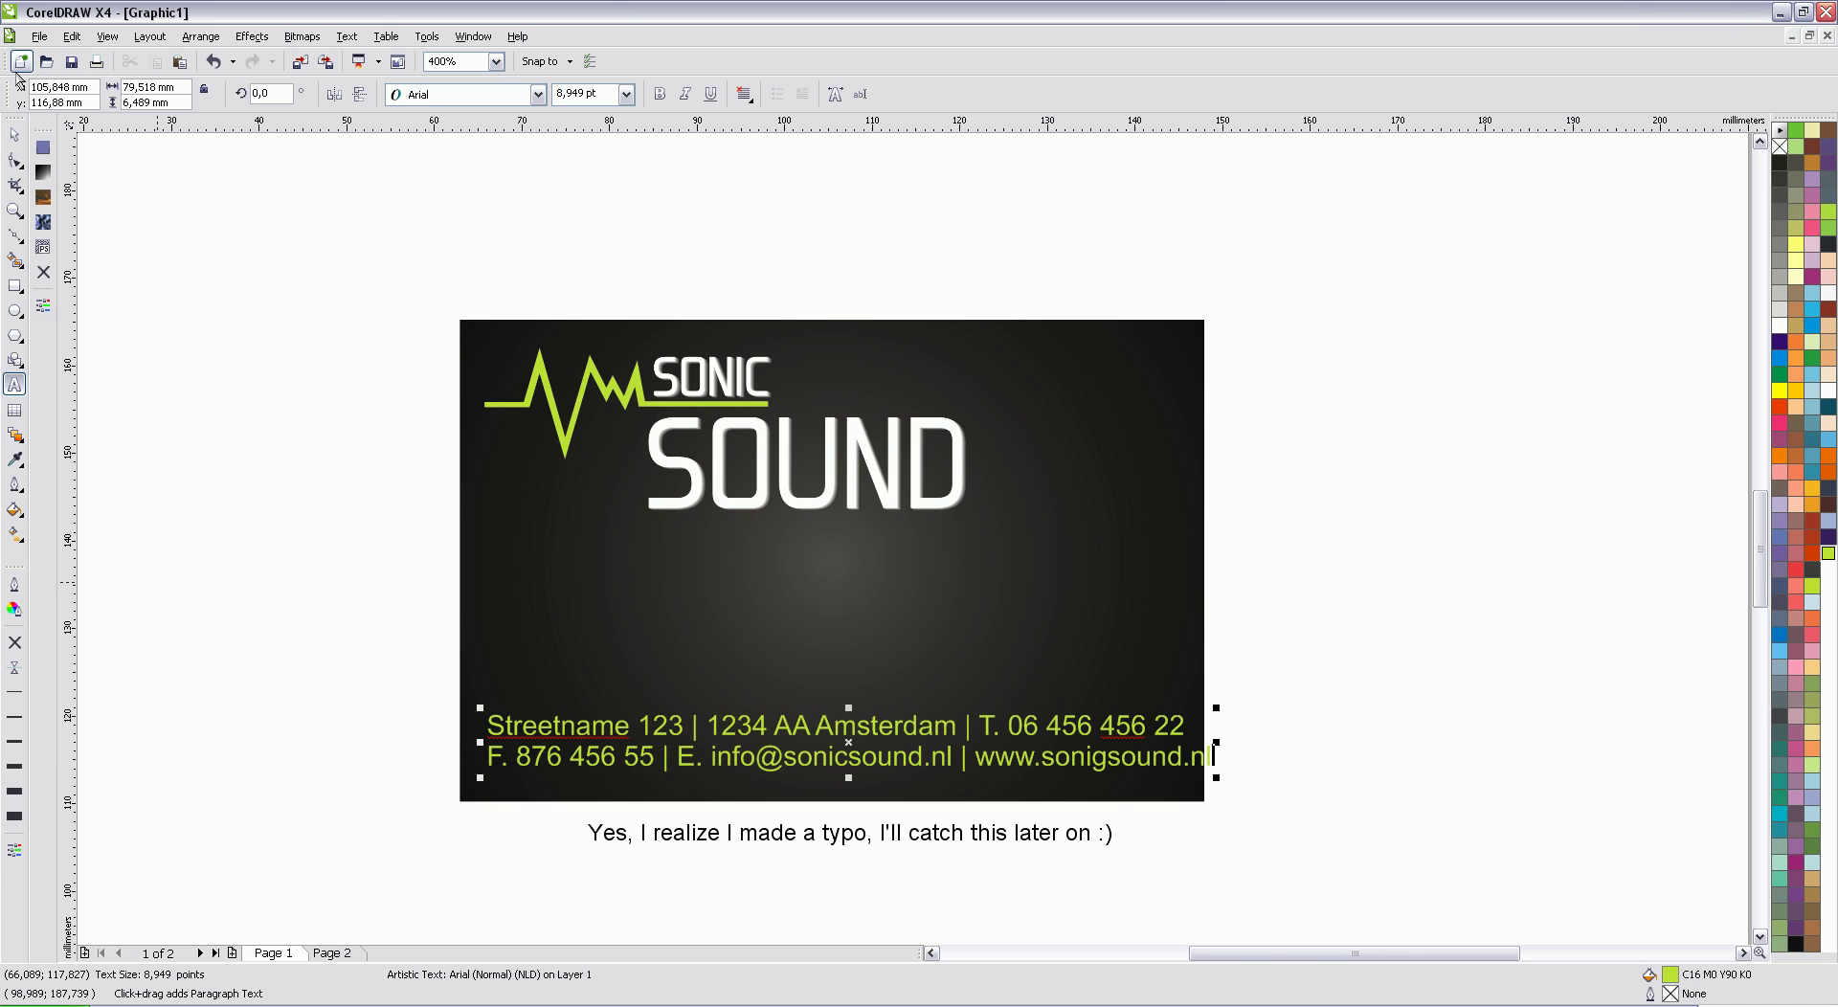
Step: Shrink the contact text block slightly and force-justify its two lines to equal width
click(14, 134)
drag(1217, 708, 1188, 710)
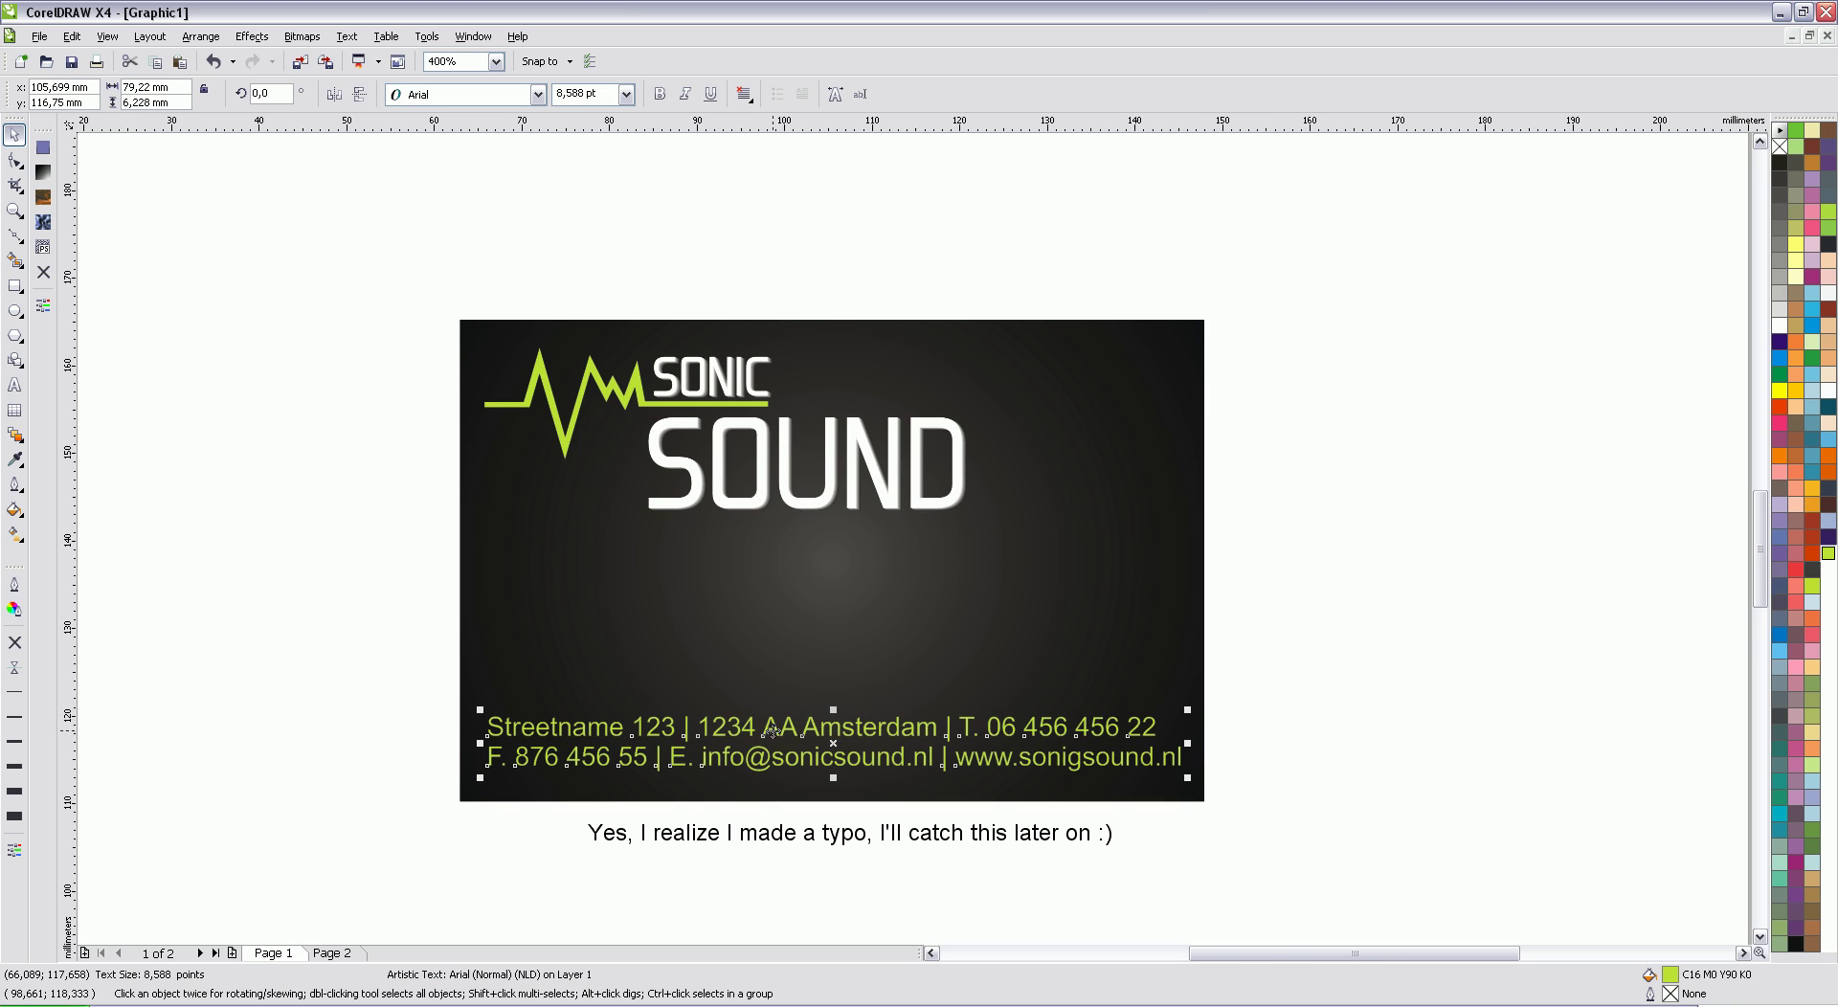
click(745, 95)
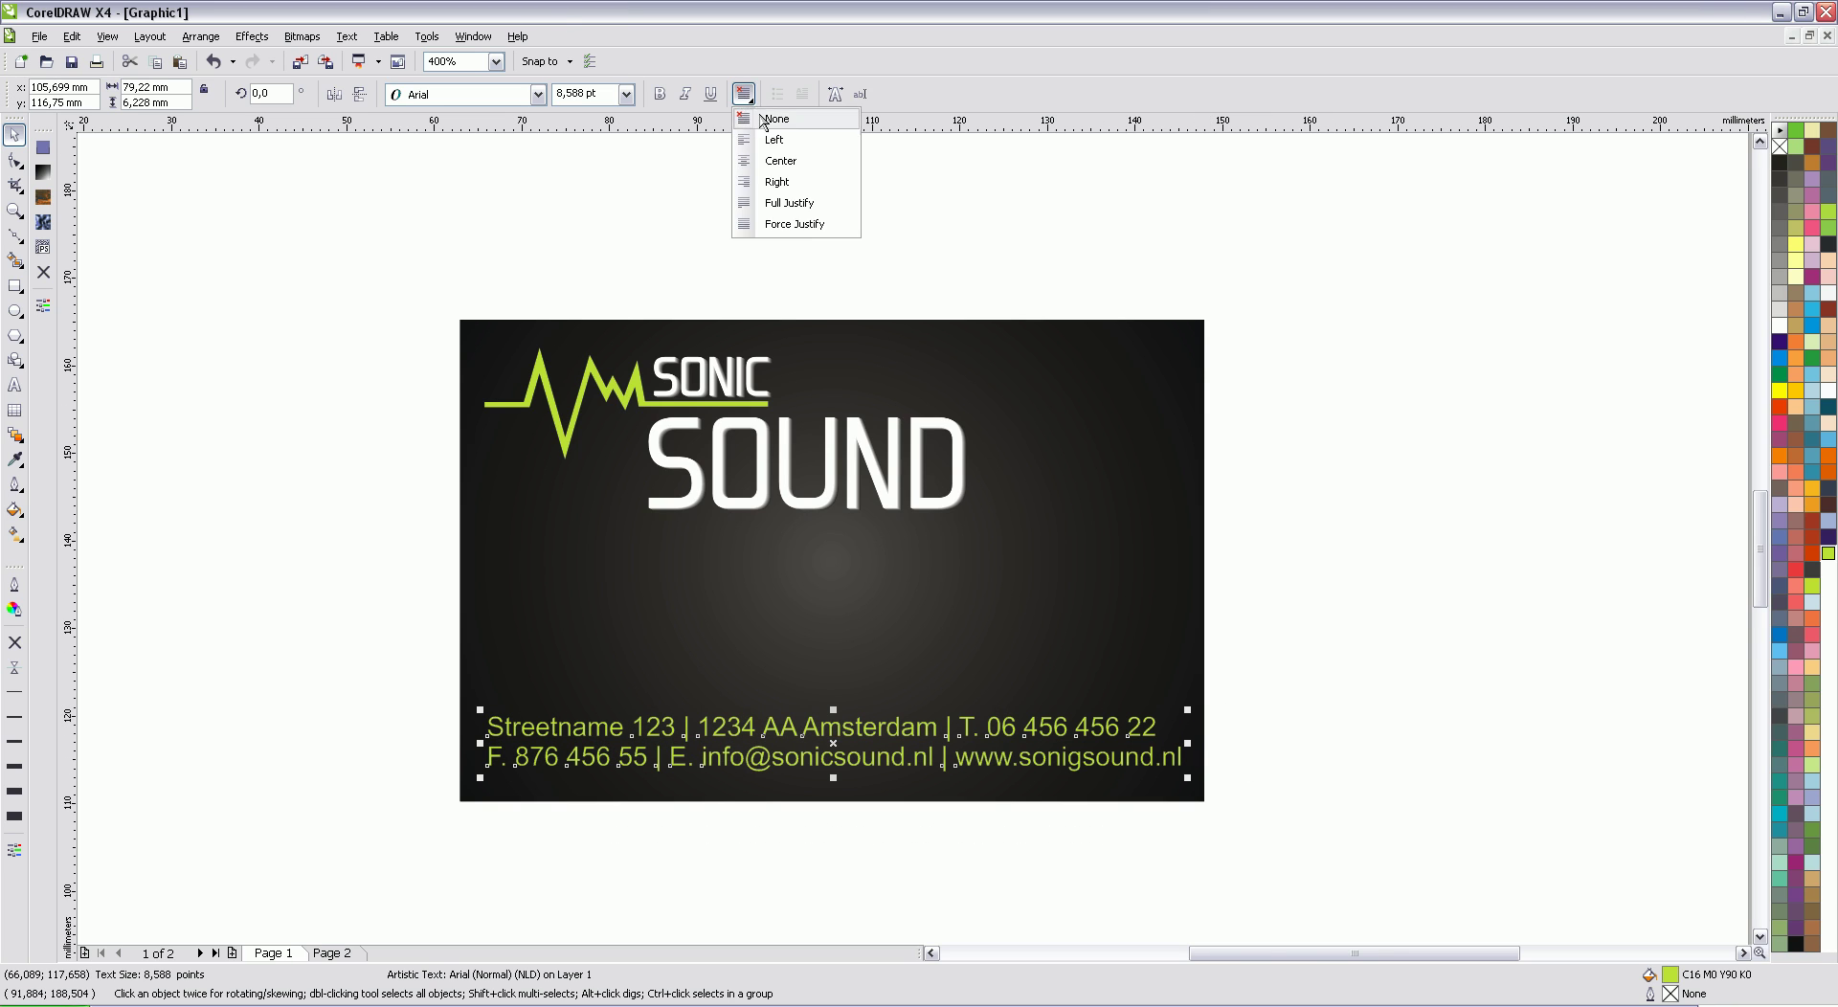
click(794, 224)
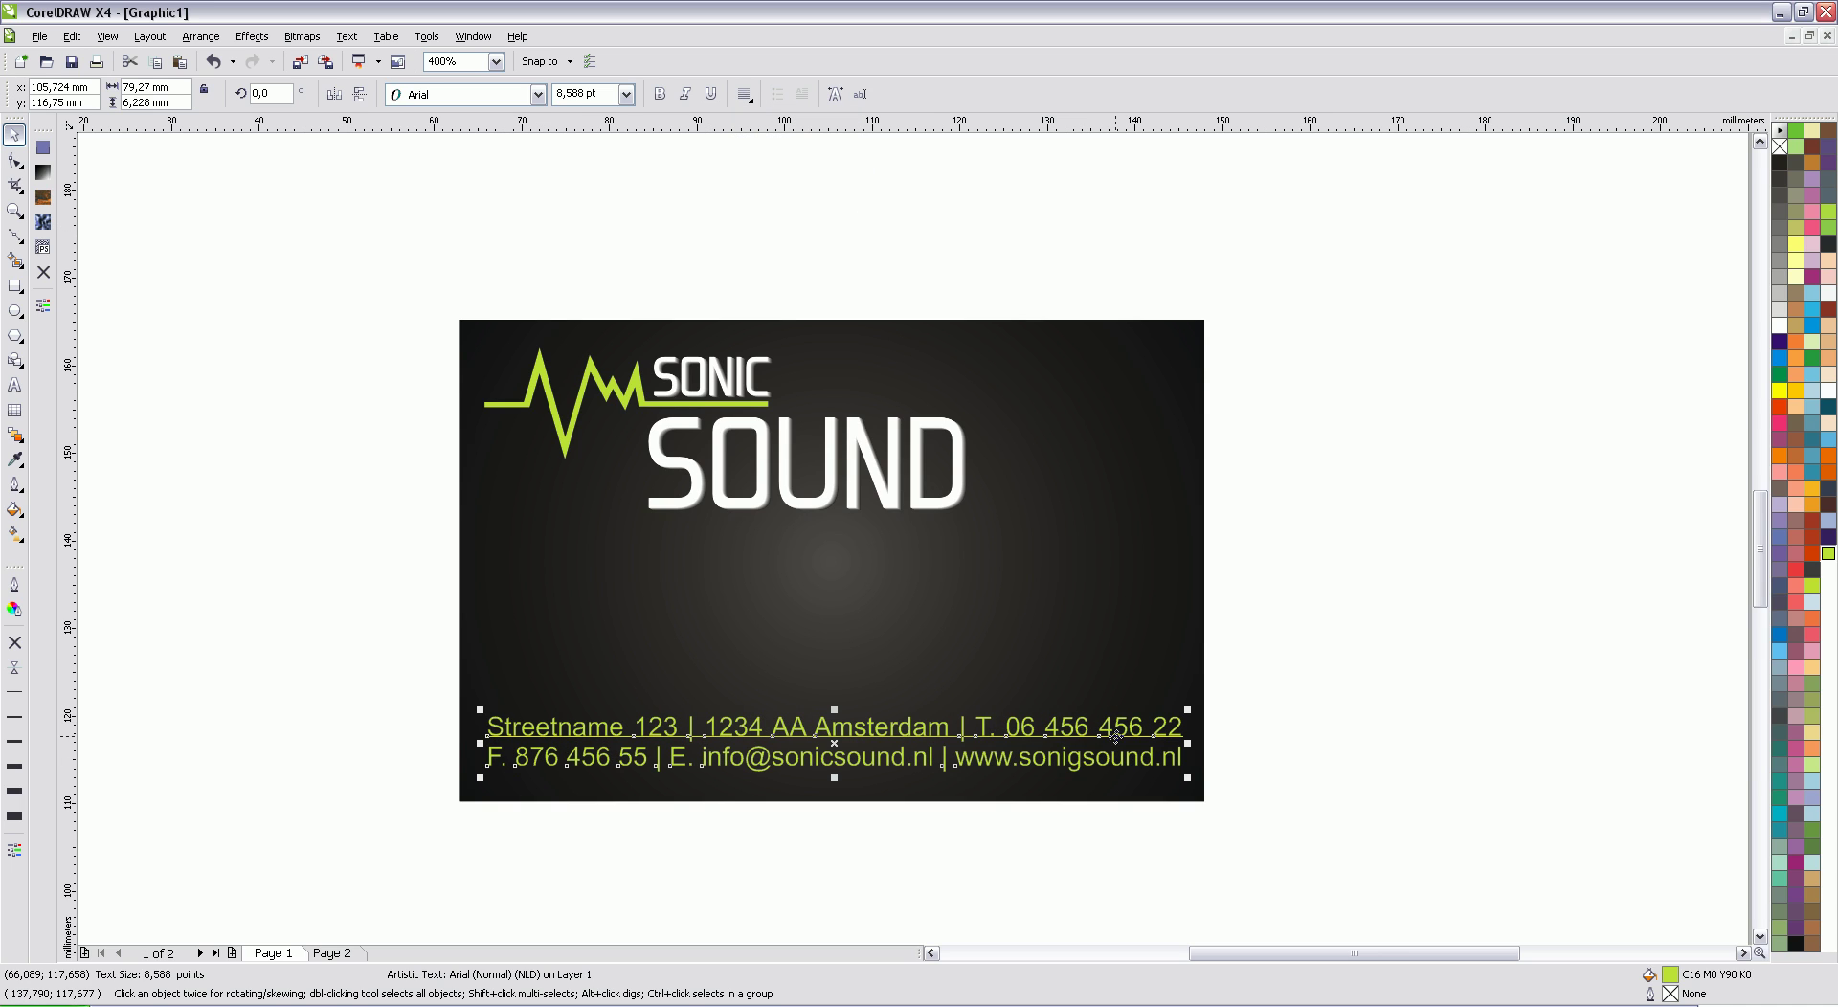
Step: Centre the contact text horizontally on the card background
drag(1116, 729, 1115, 737)
shift+click(1152, 593)
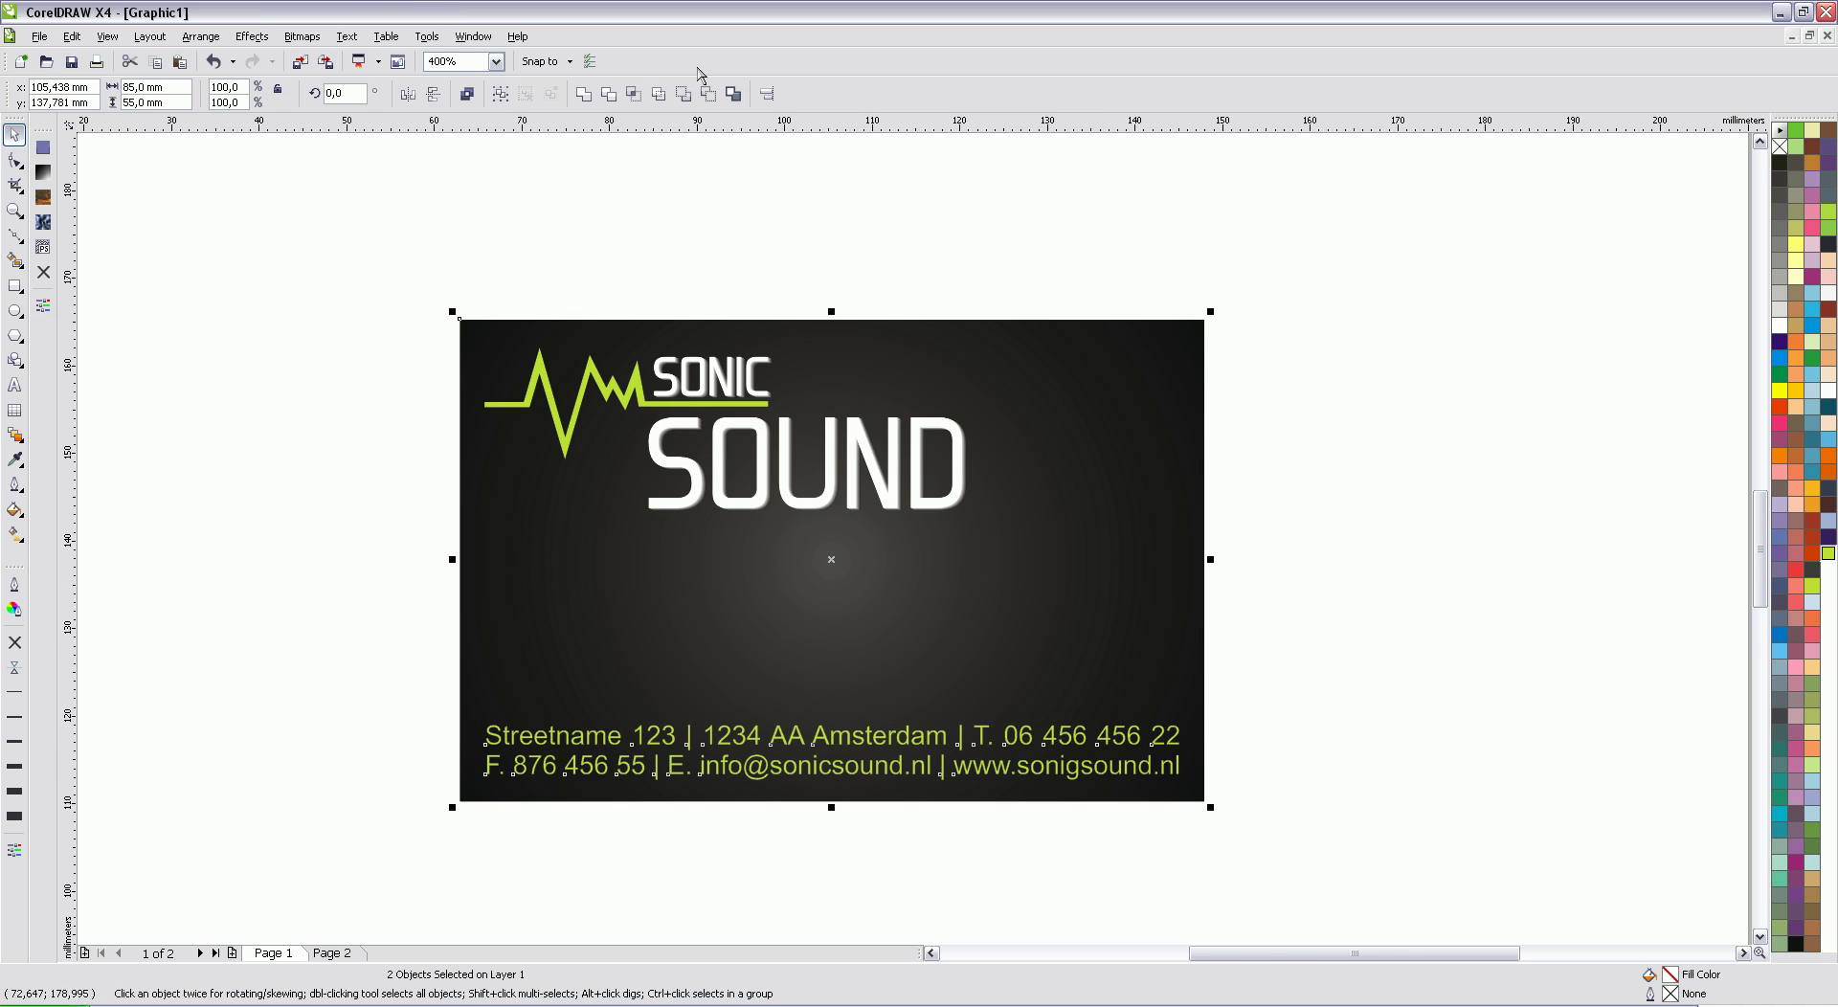
click(767, 93)
click(969, 483)
click(986, 614)
click(1037, 613)
click(1369, 605)
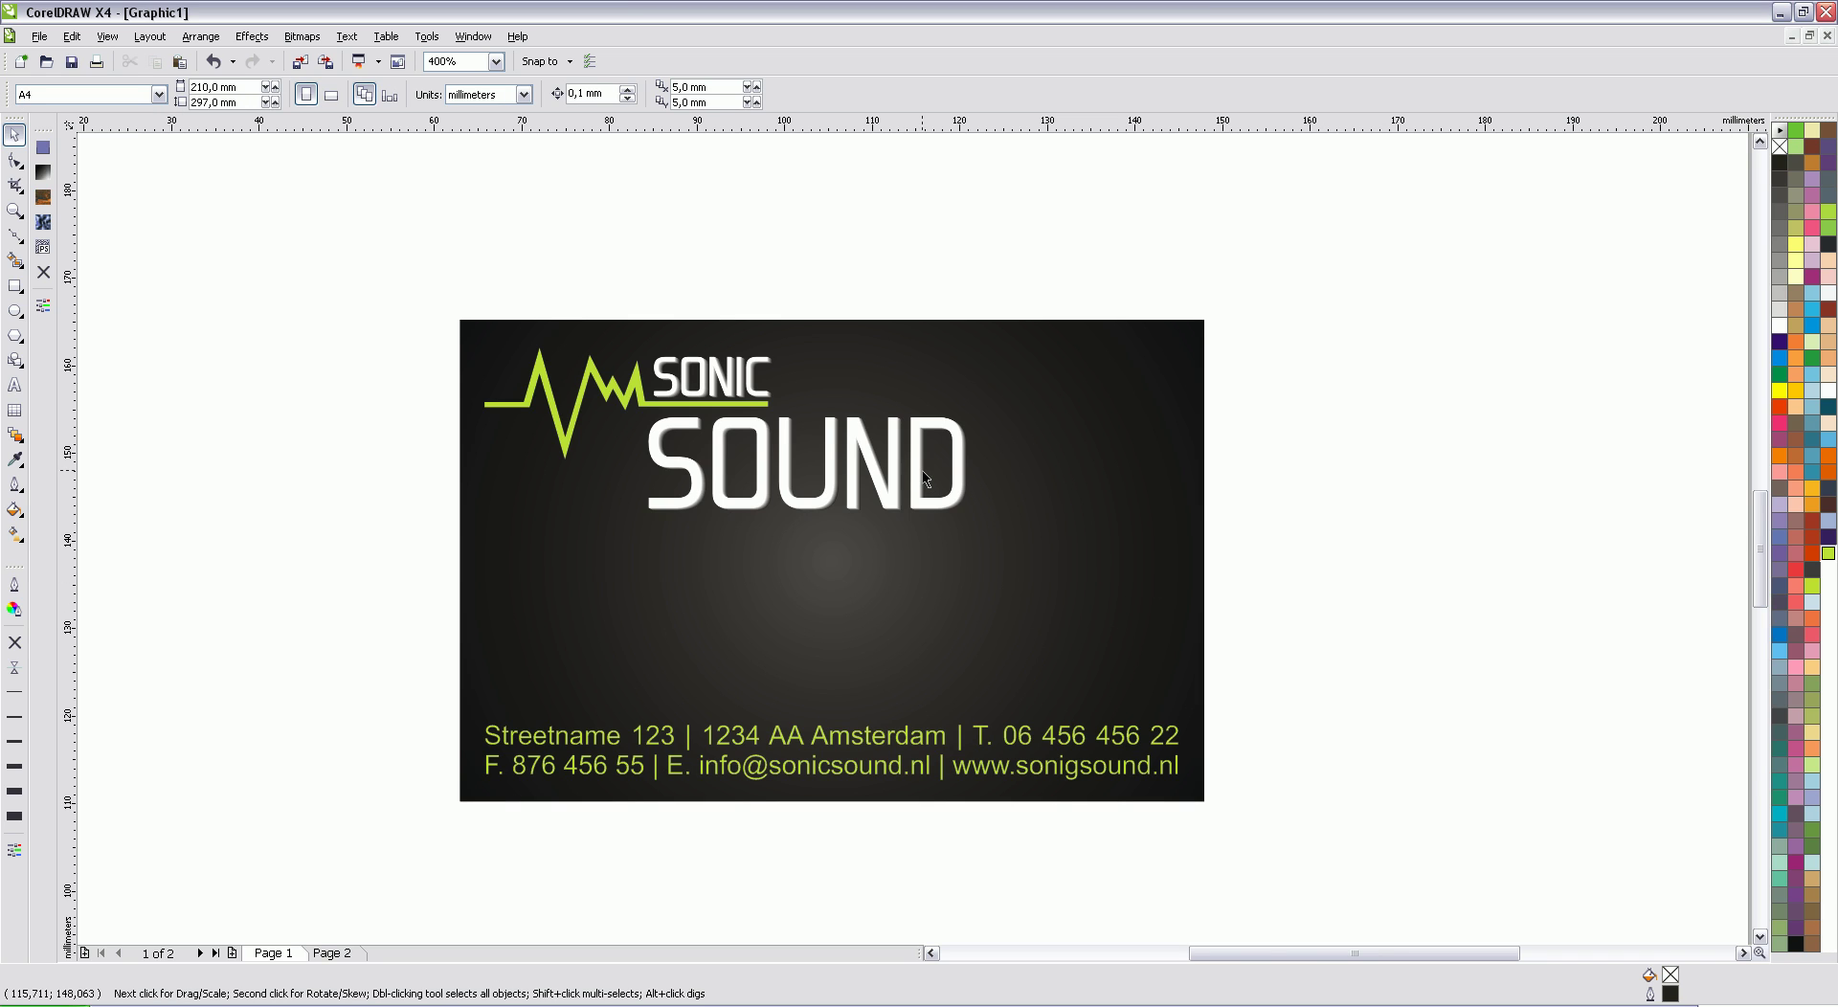
Step: Make the separators after Amsterdam and before the website white
click(1068, 747)
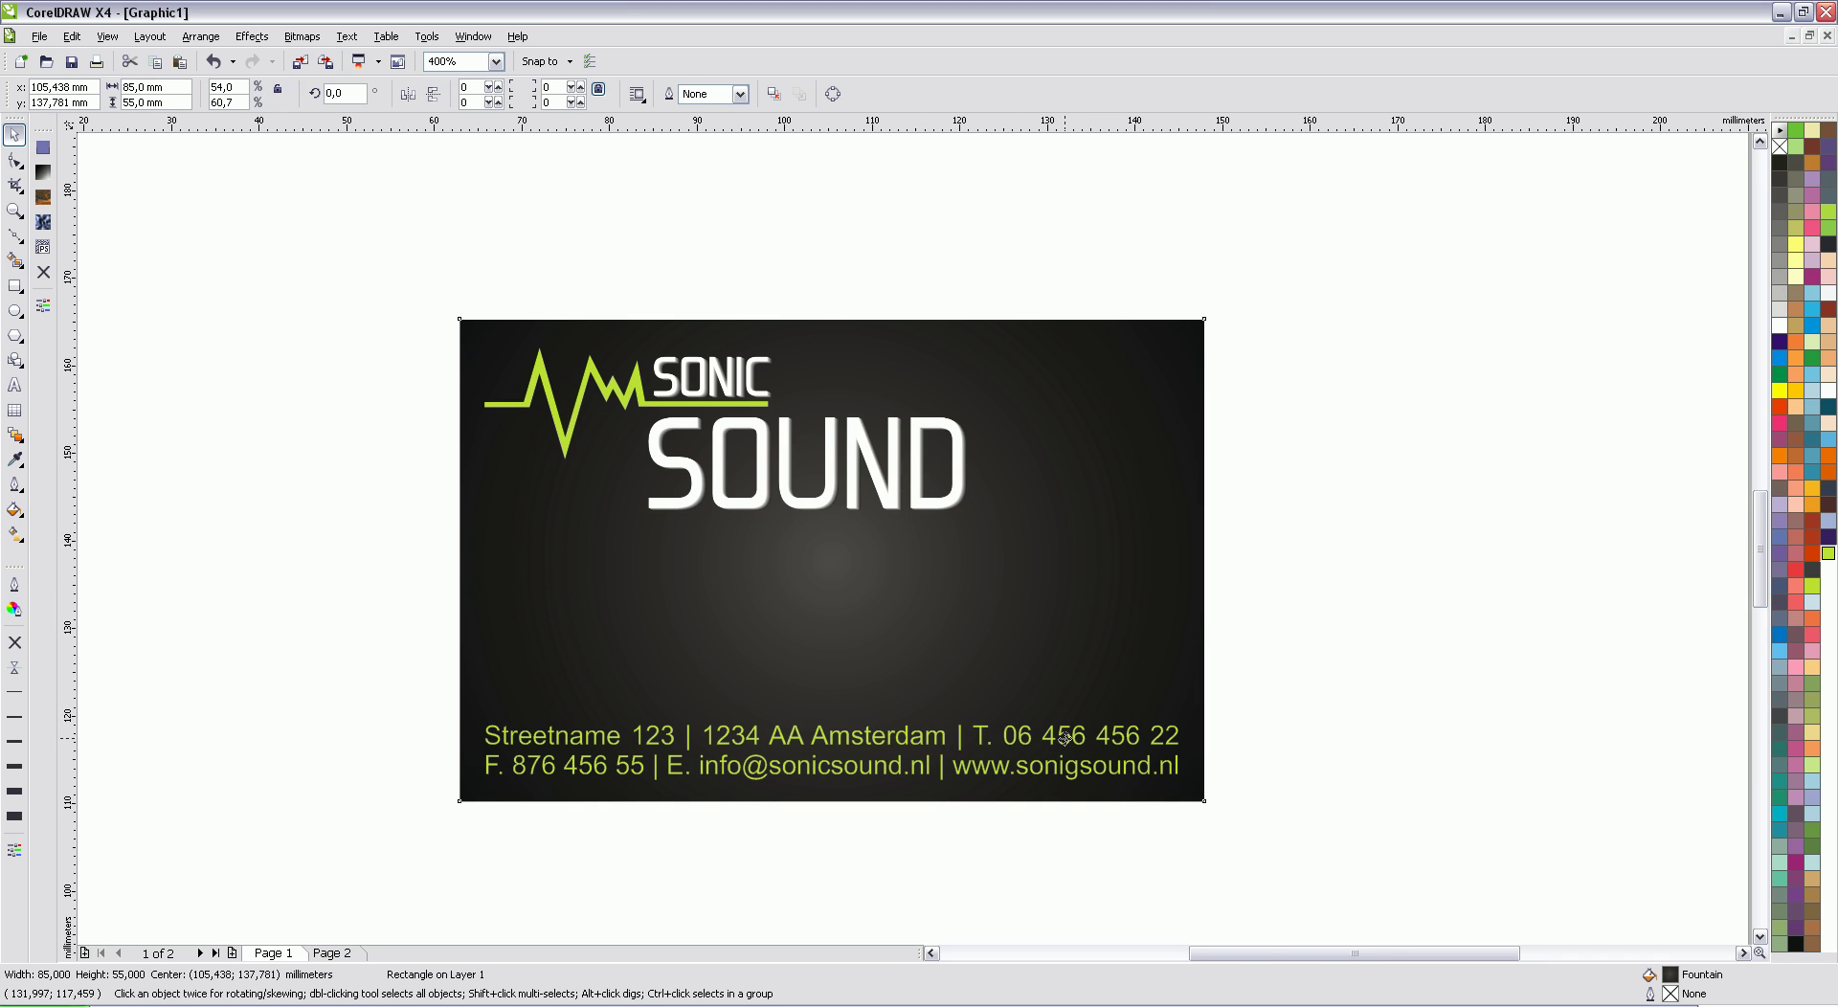
click(1068, 746)
click(16, 386)
scroll(976, 453, up, 2)
drag(972, 543, 956, 542)
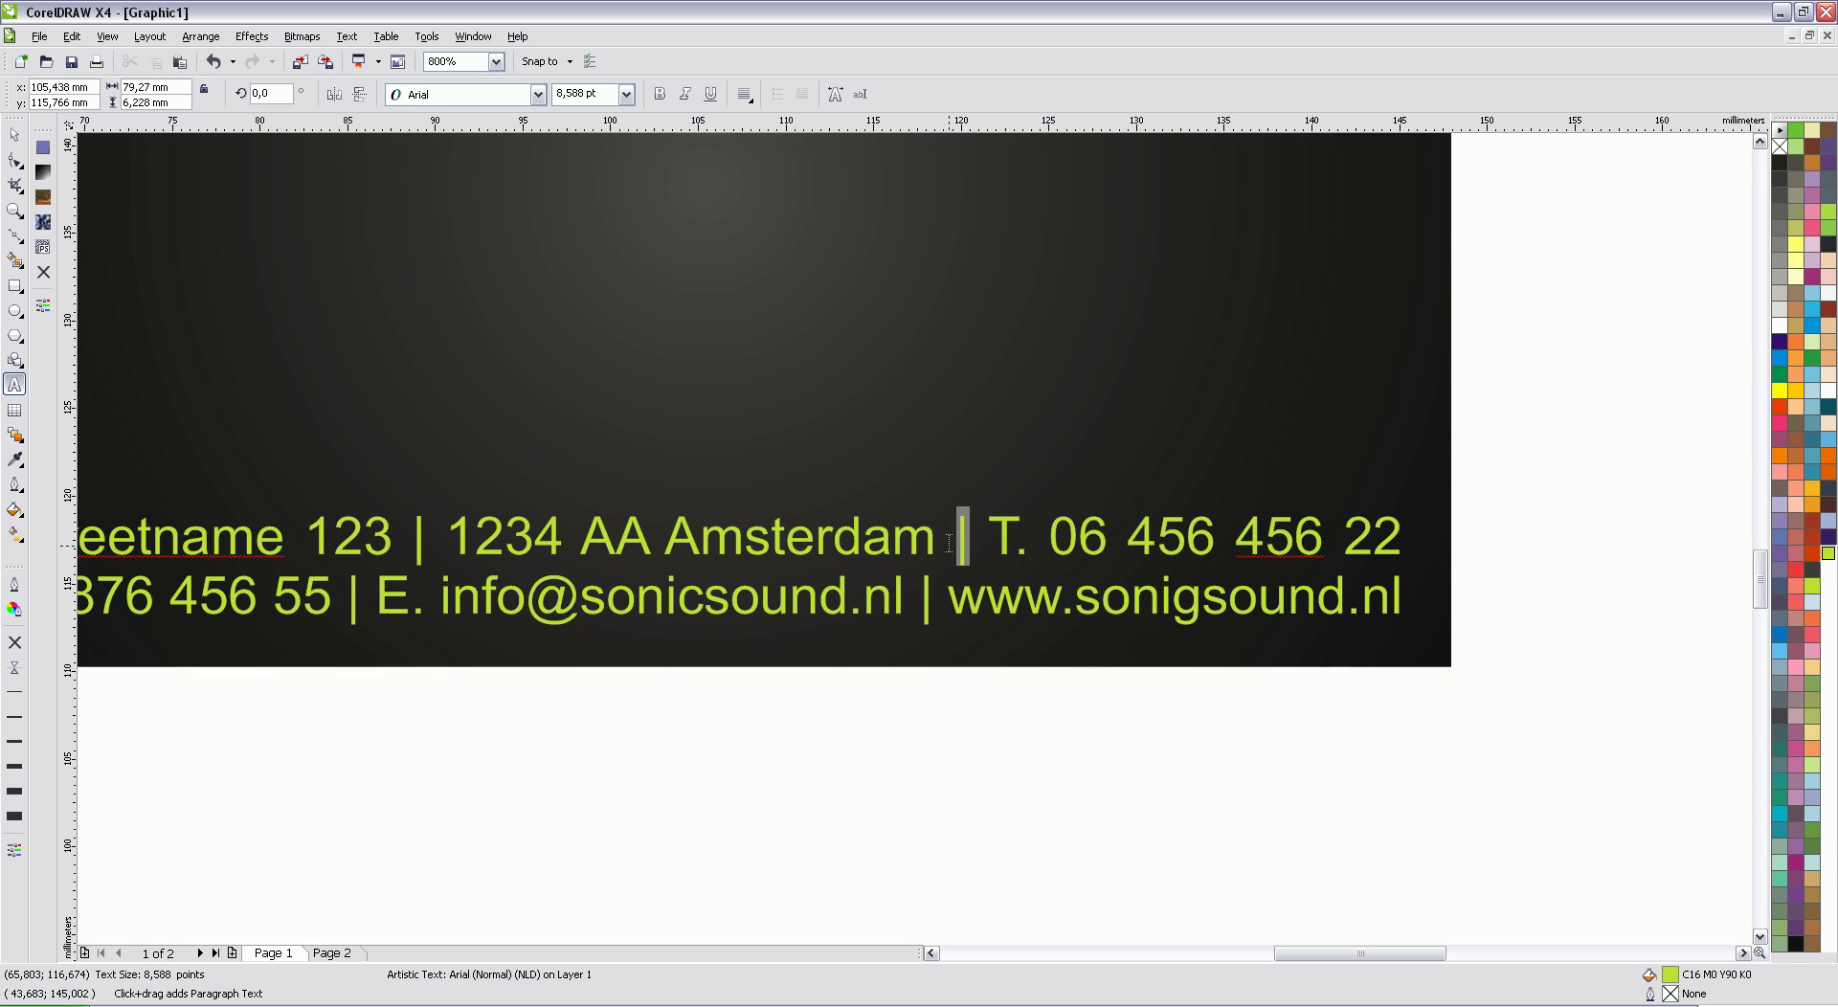
click(1779, 326)
drag(933, 603, 920, 601)
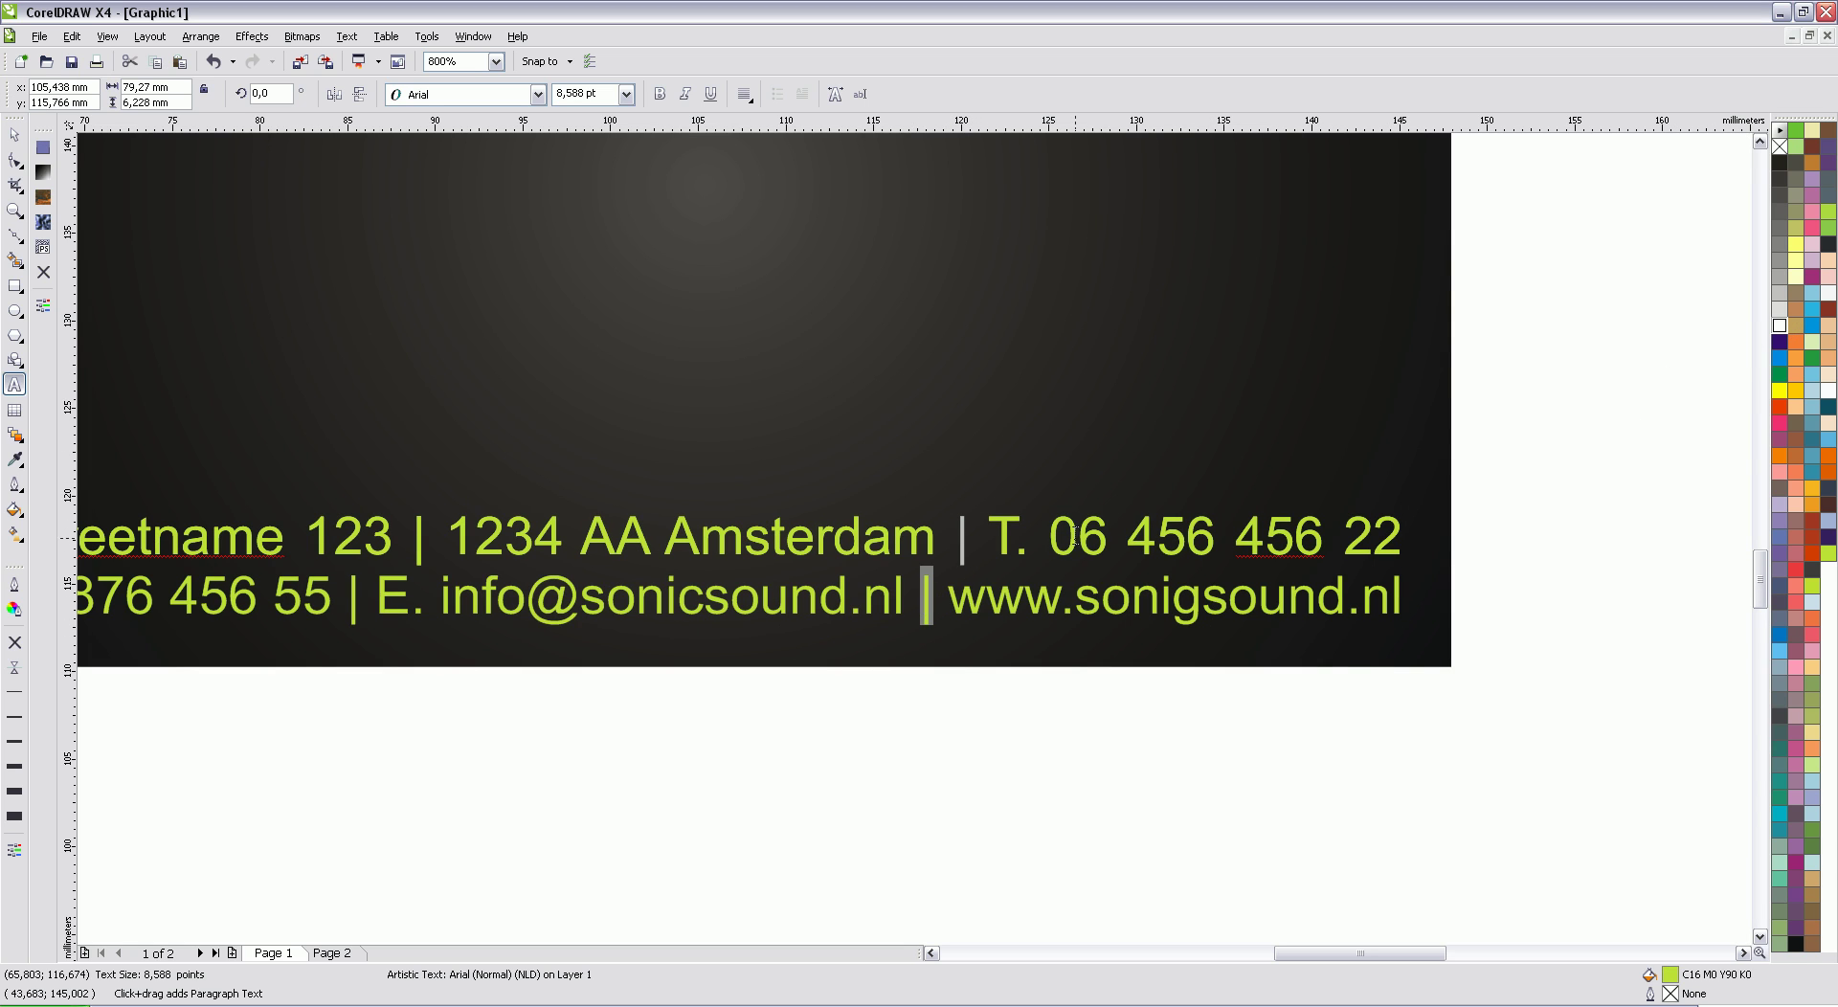
click(1779, 325)
Step: Make the separators after 55 and between 123 and 1234 white
drag(370, 603, 349, 603)
click(1779, 325)
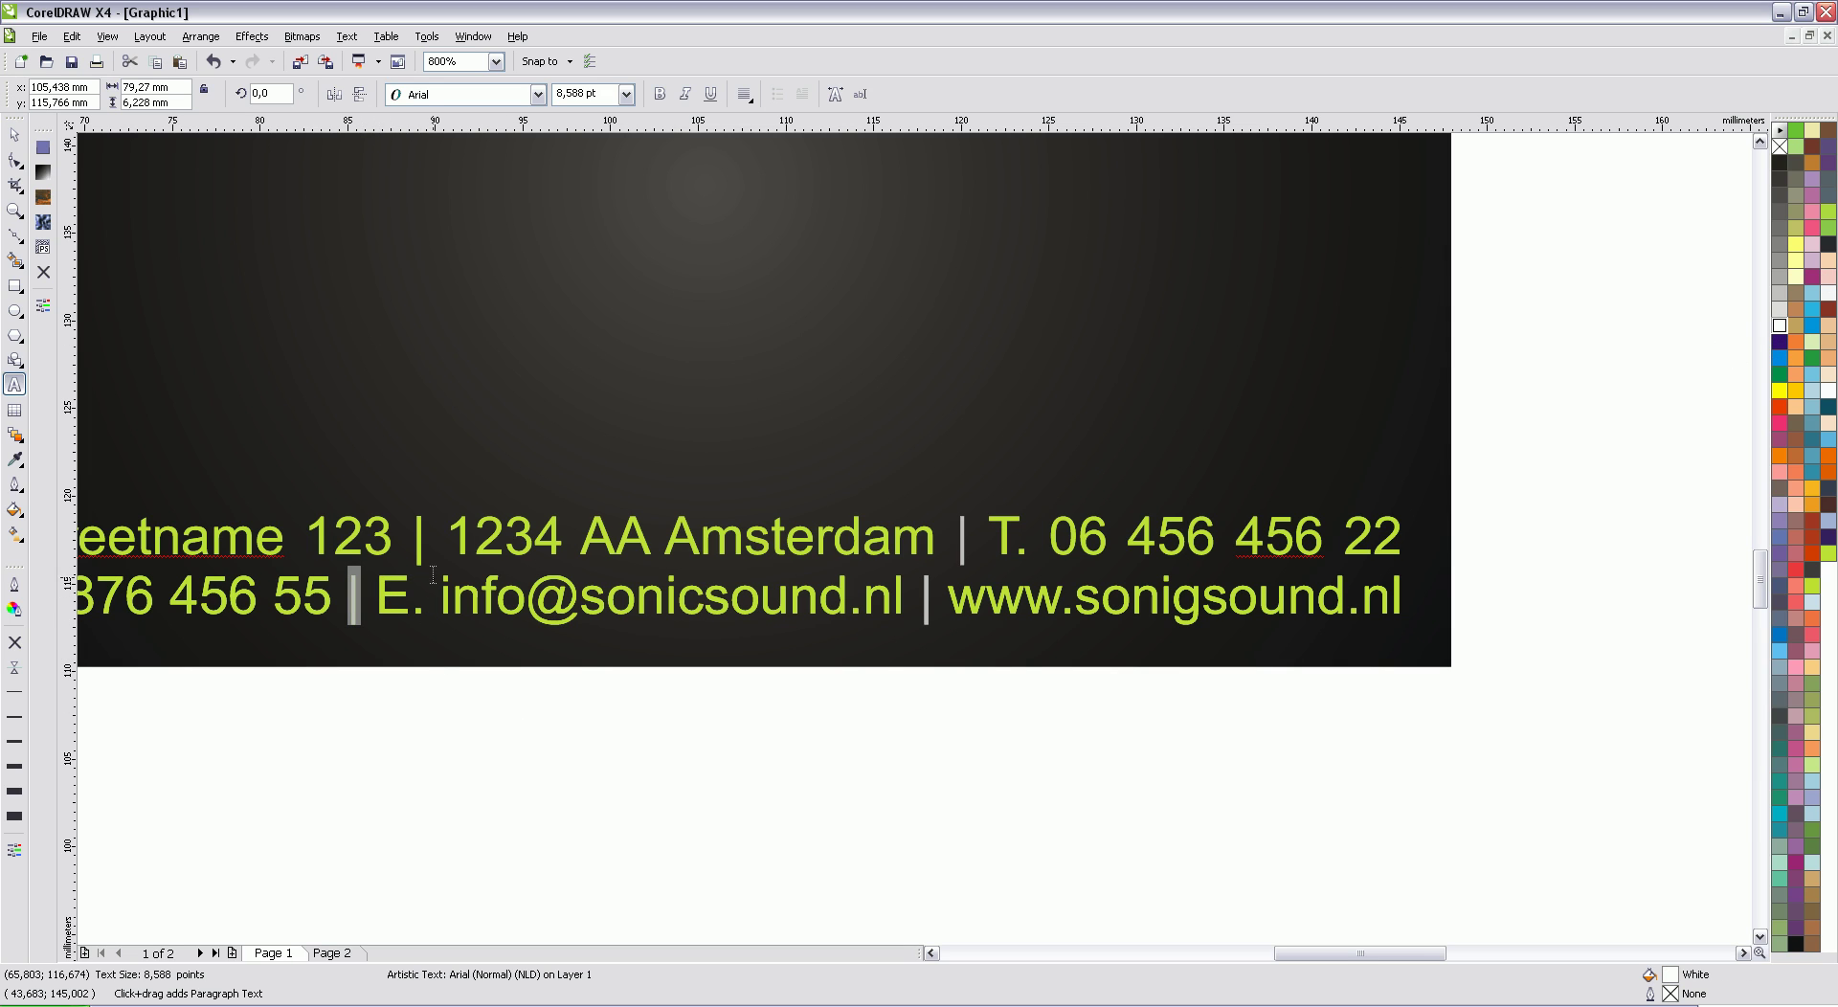
drag(427, 542, 414, 542)
click(1780, 325)
scroll(914, 538, down, 2)
click(14, 134)
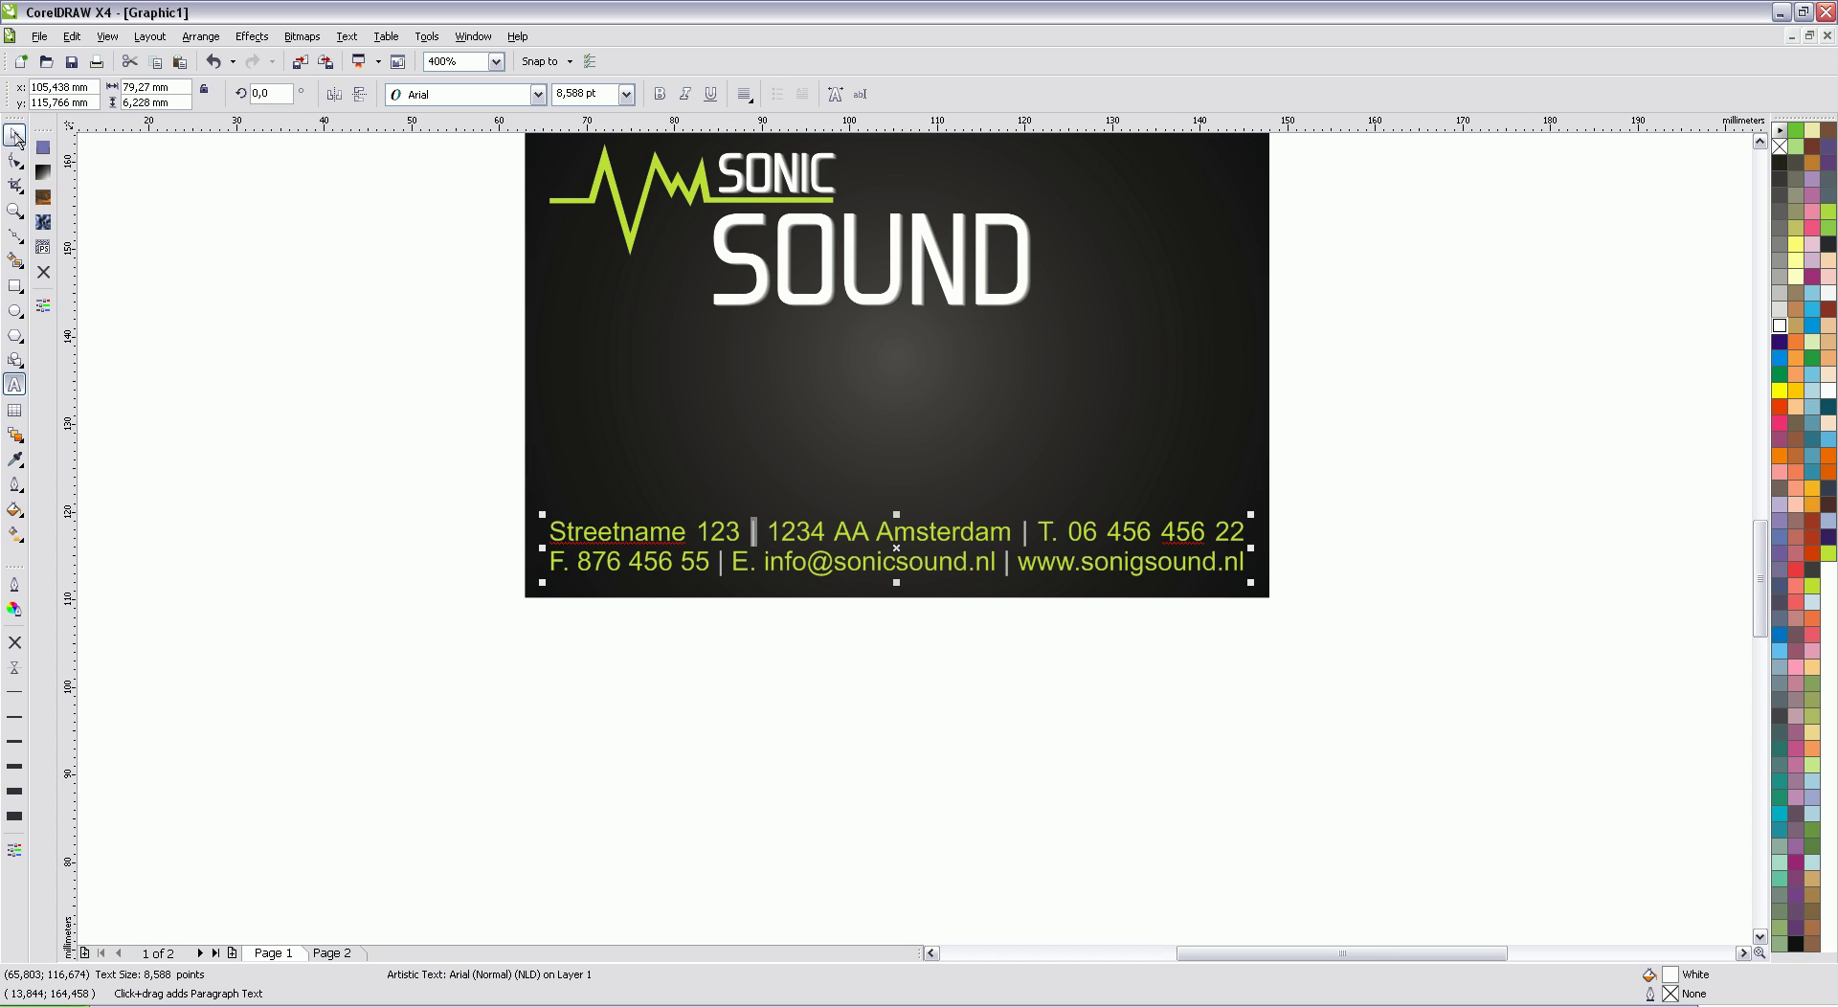
click(1287, 343)
scroll(1068, 677, up, 2)
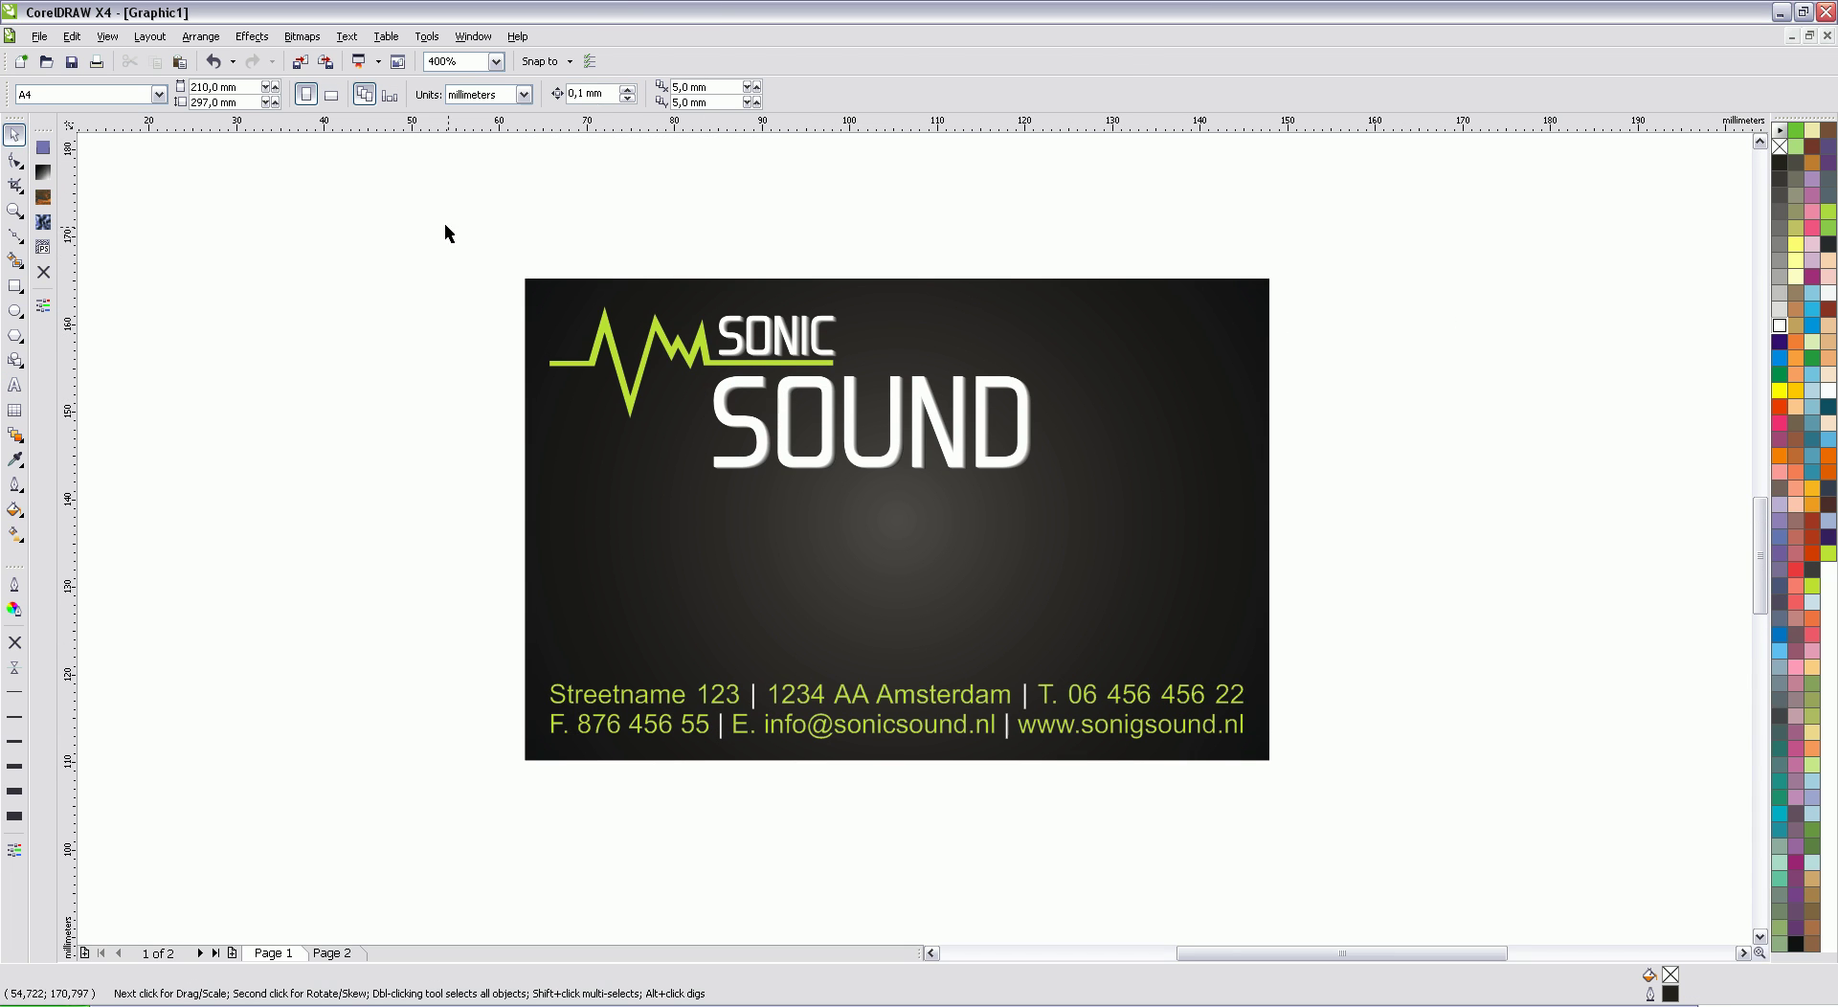
Step: Enlarge the SONIC SOUND logo to about 130%, lower it, and centre it horizontally on the card
drag(442, 228, 1199, 538)
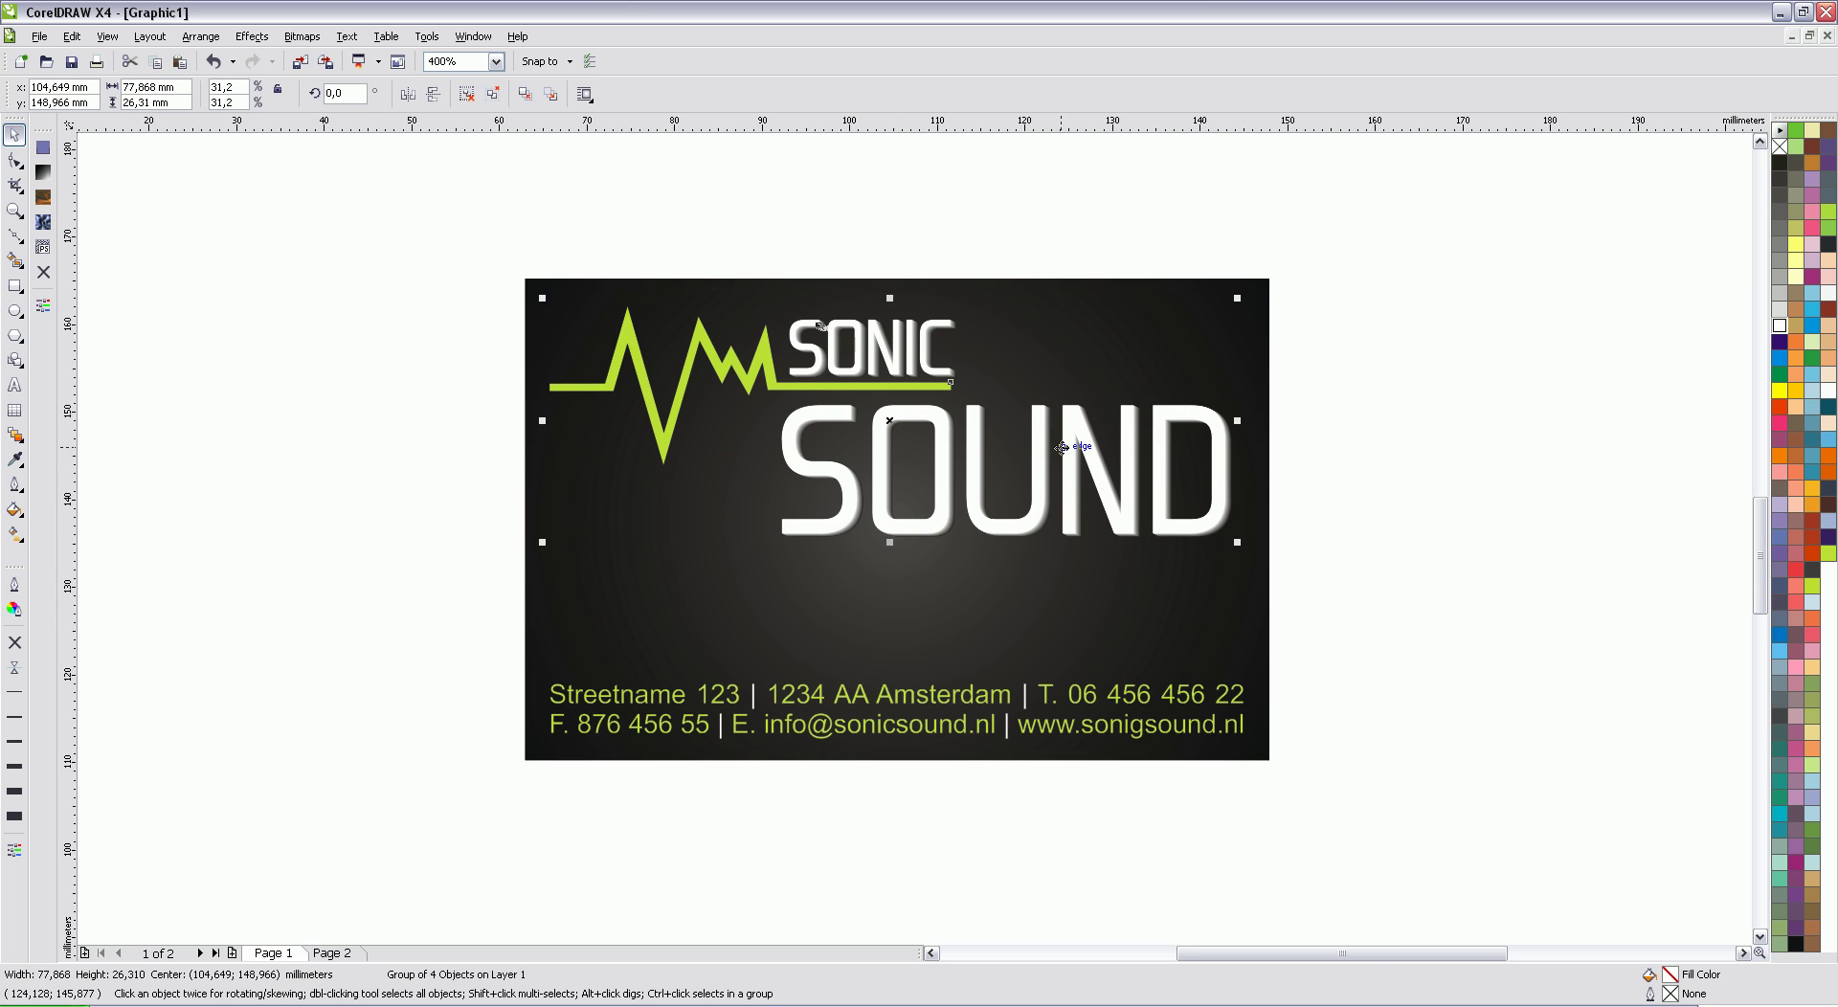
drag(1033, 437, 1032, 489)
shift+click(1128, 296)
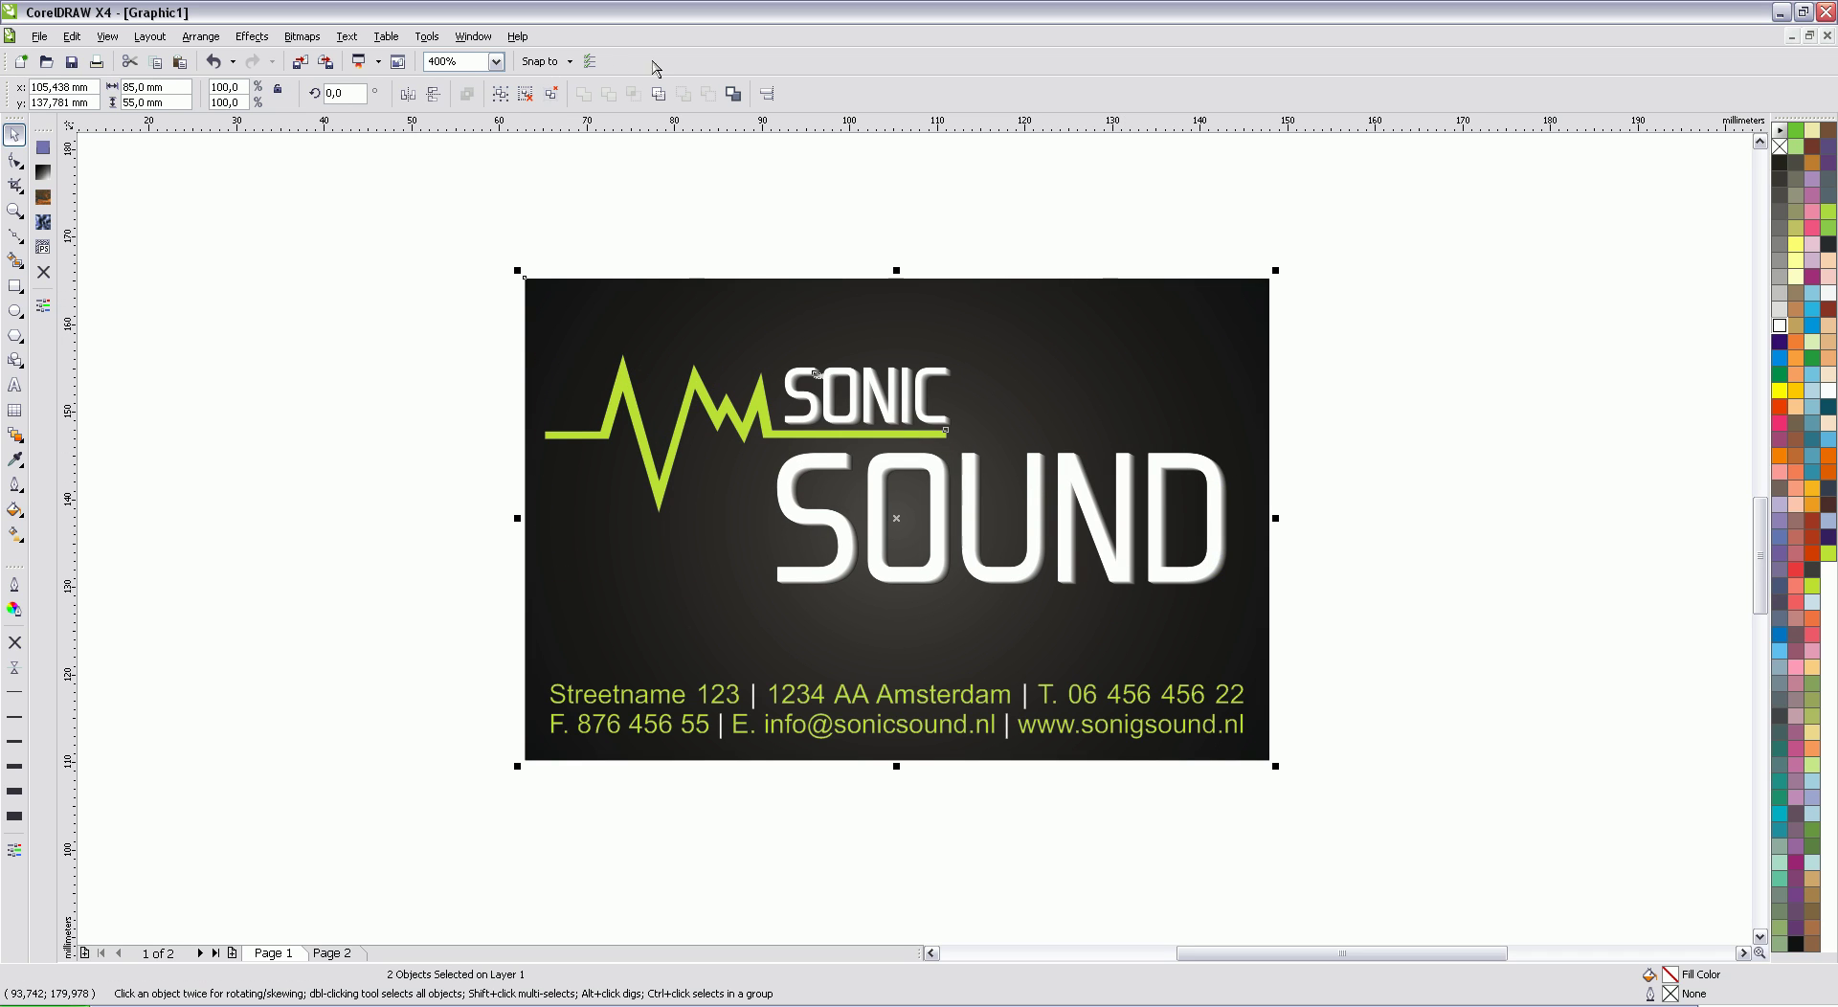
click(767, 93)
click(947, 483)
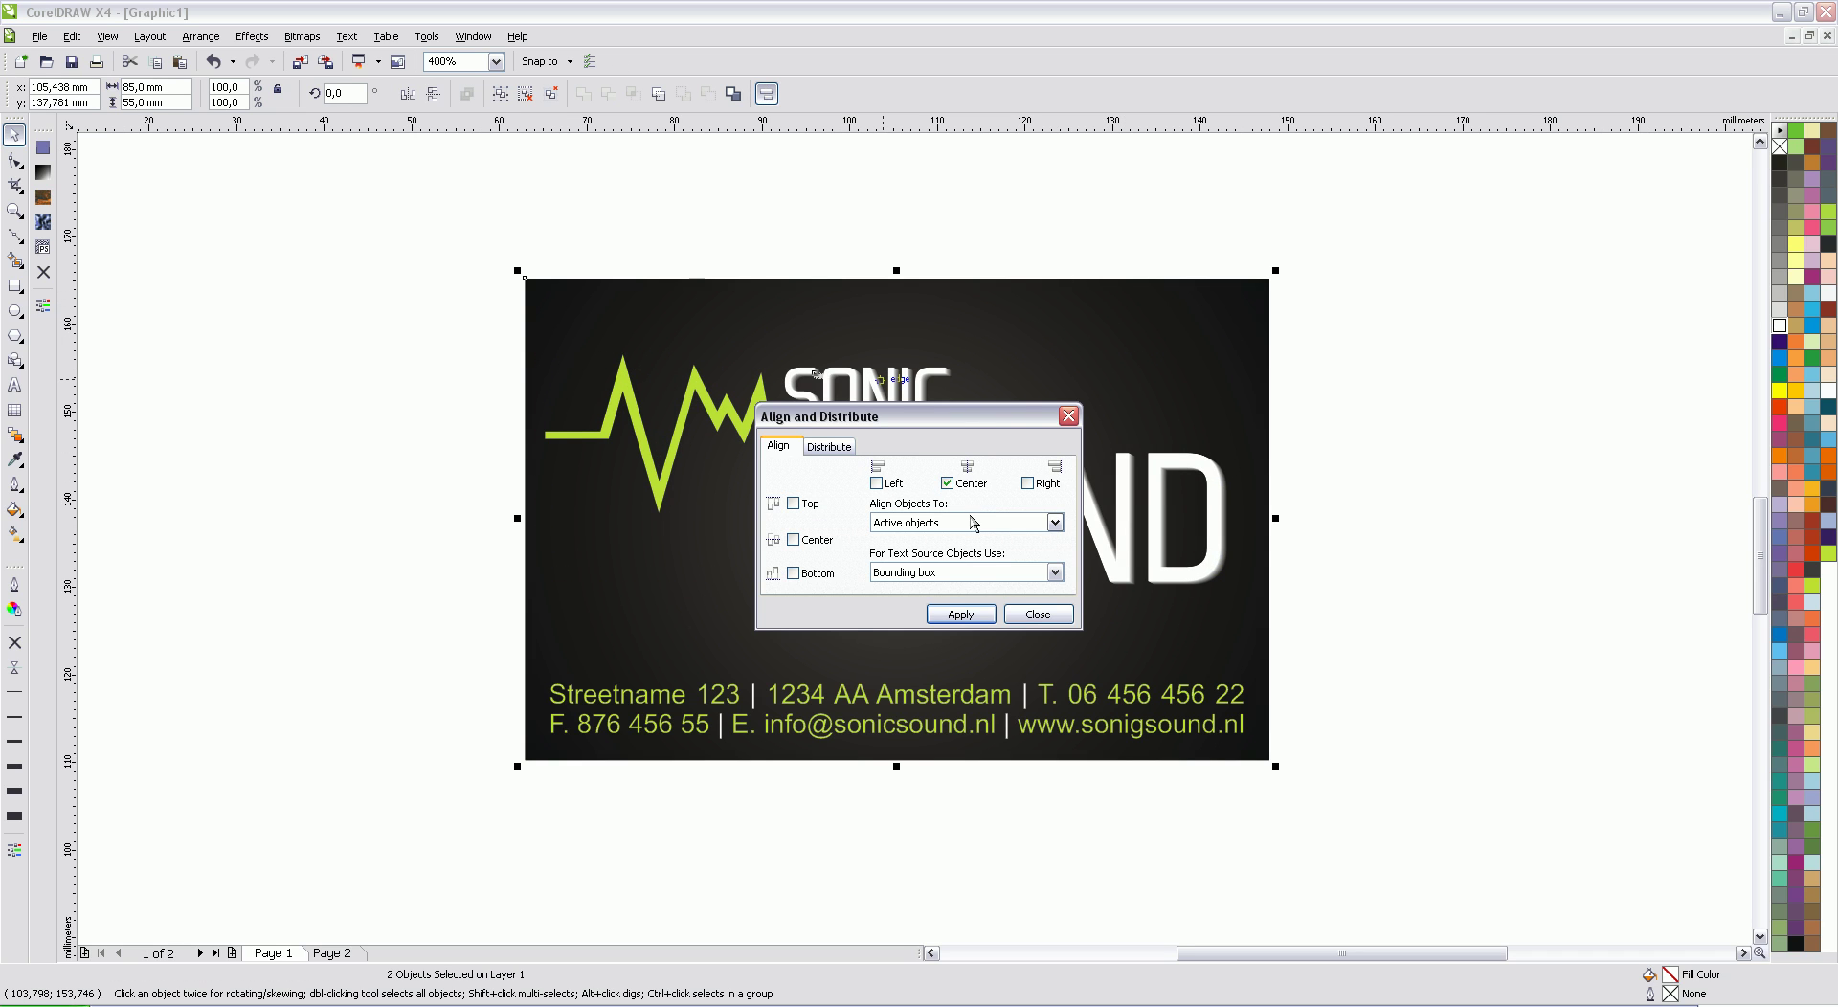
click(960, 613)
click(1038, 614)
click(1375, 385)
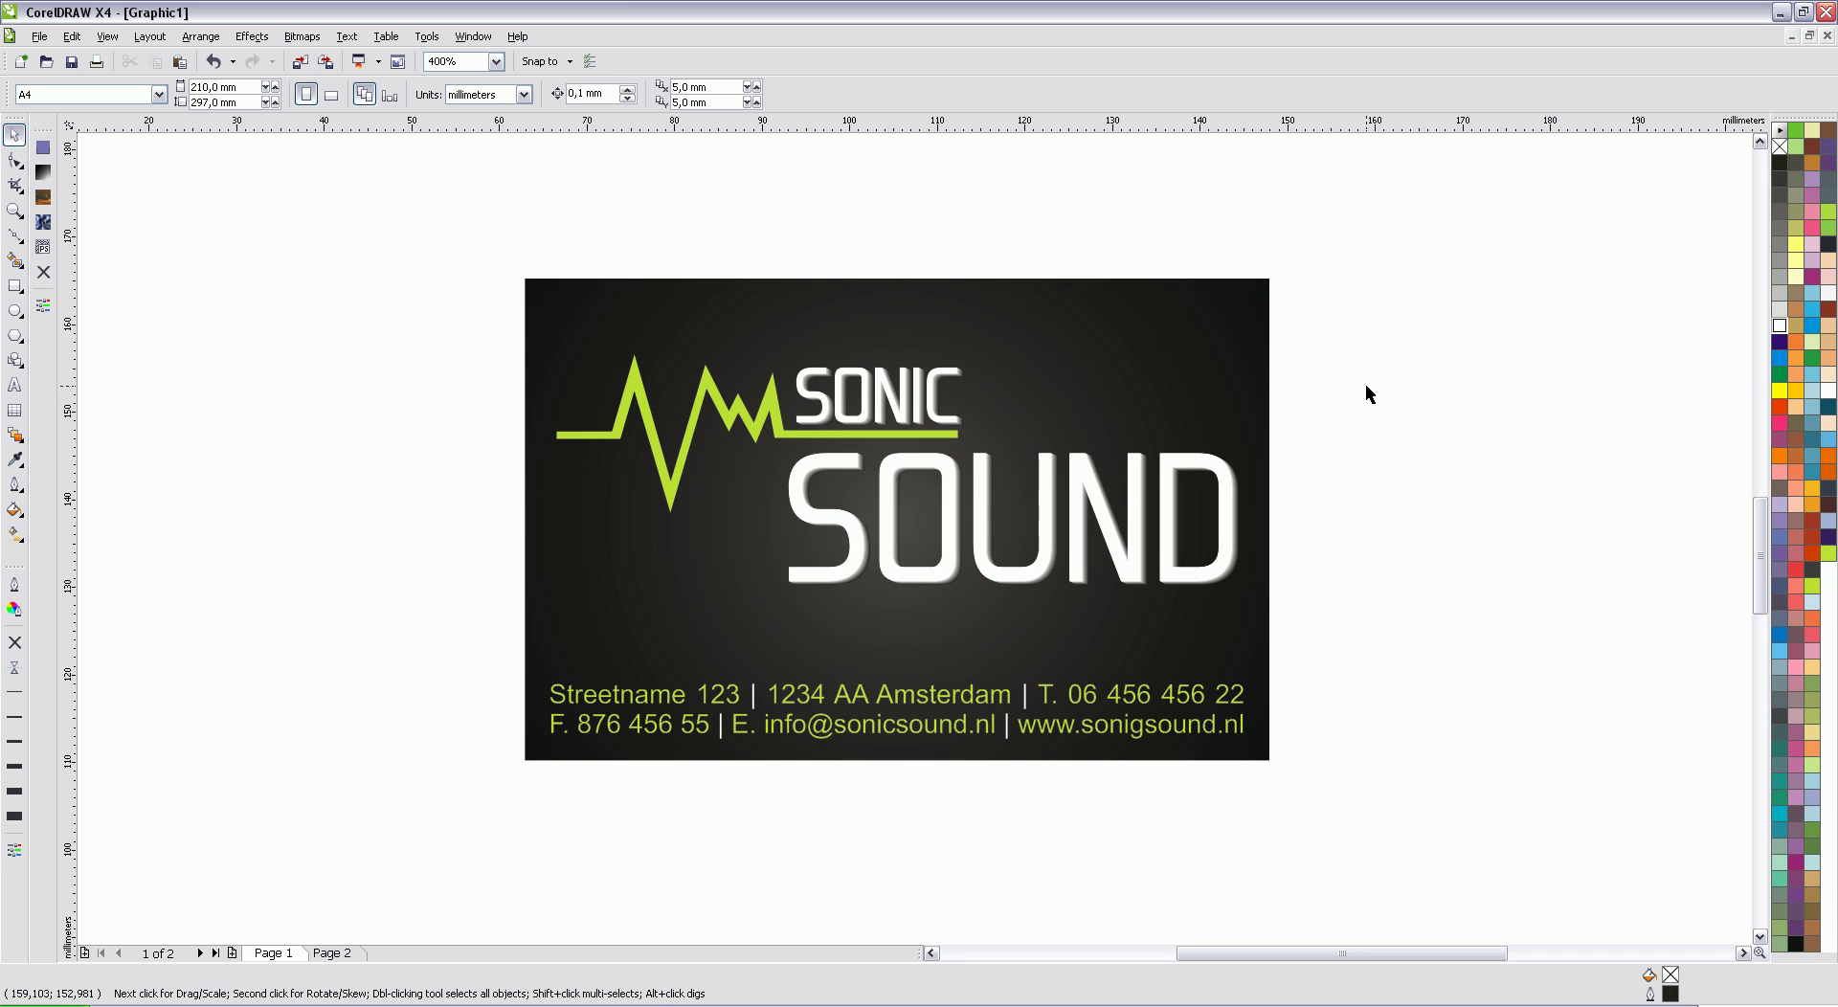
Step: Nudge the logo slightly to the left
click(947, 481)
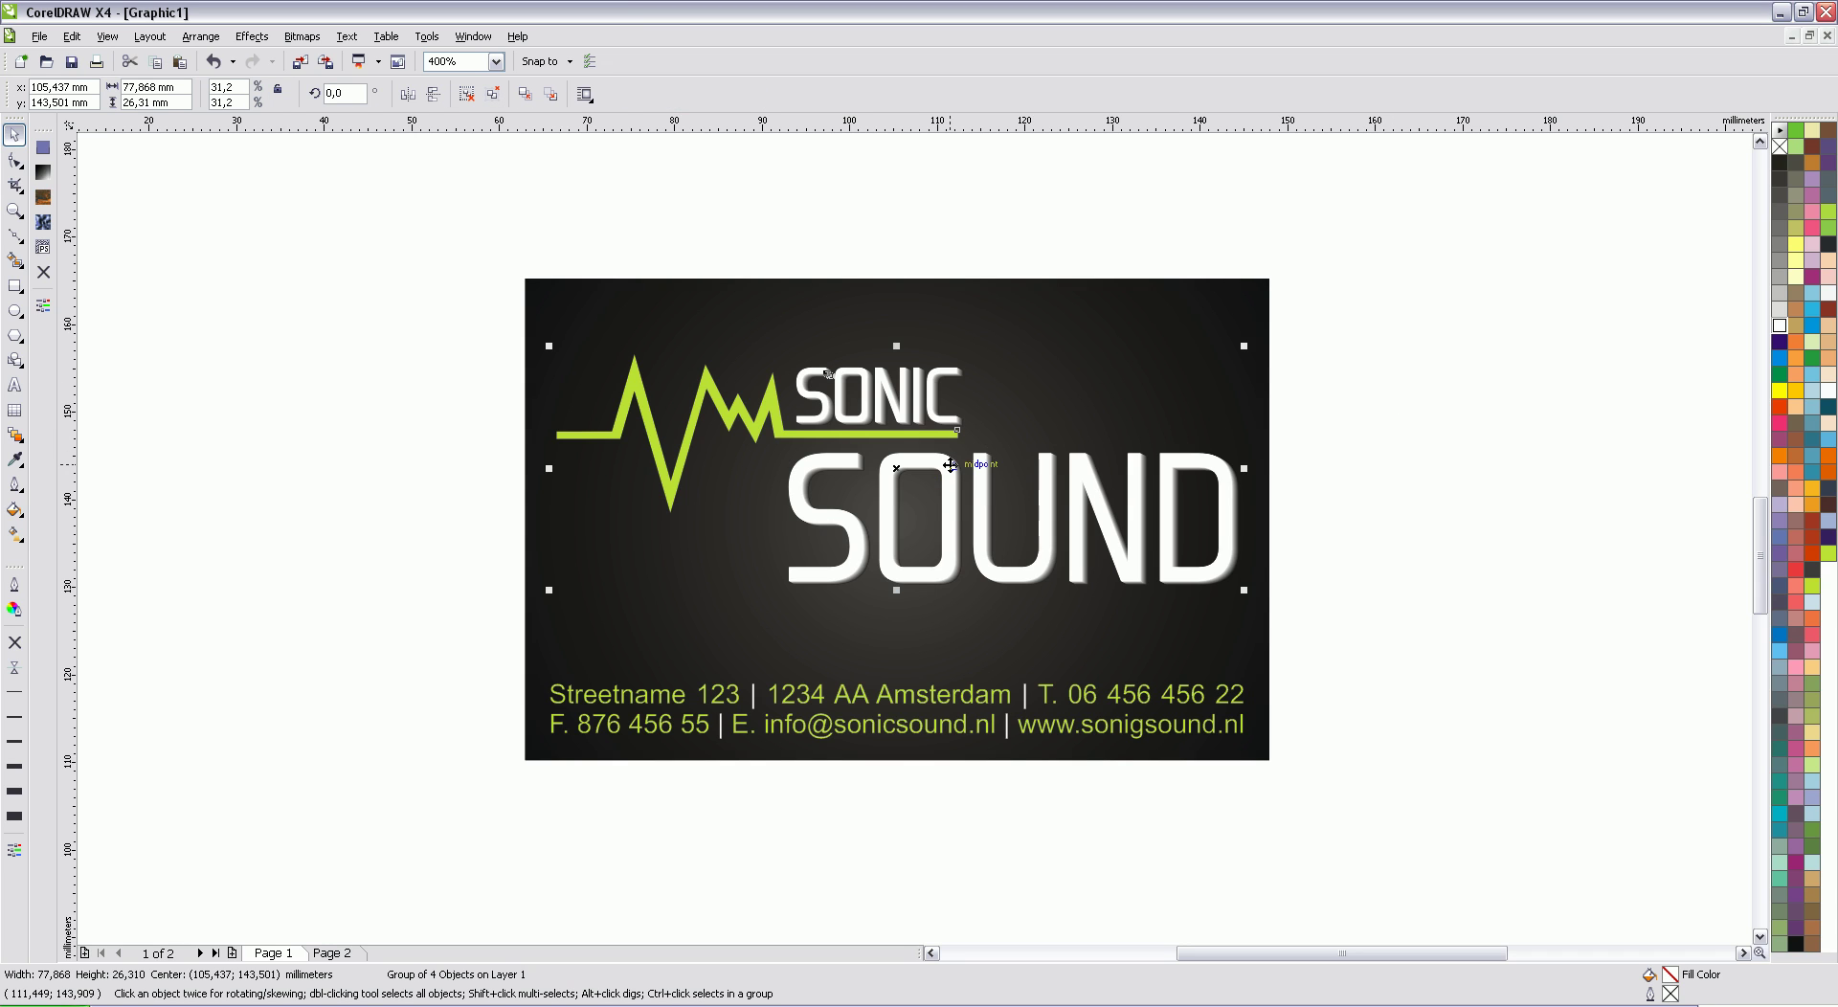
drag(950, 465, 937, 466)
click(1384, 427)
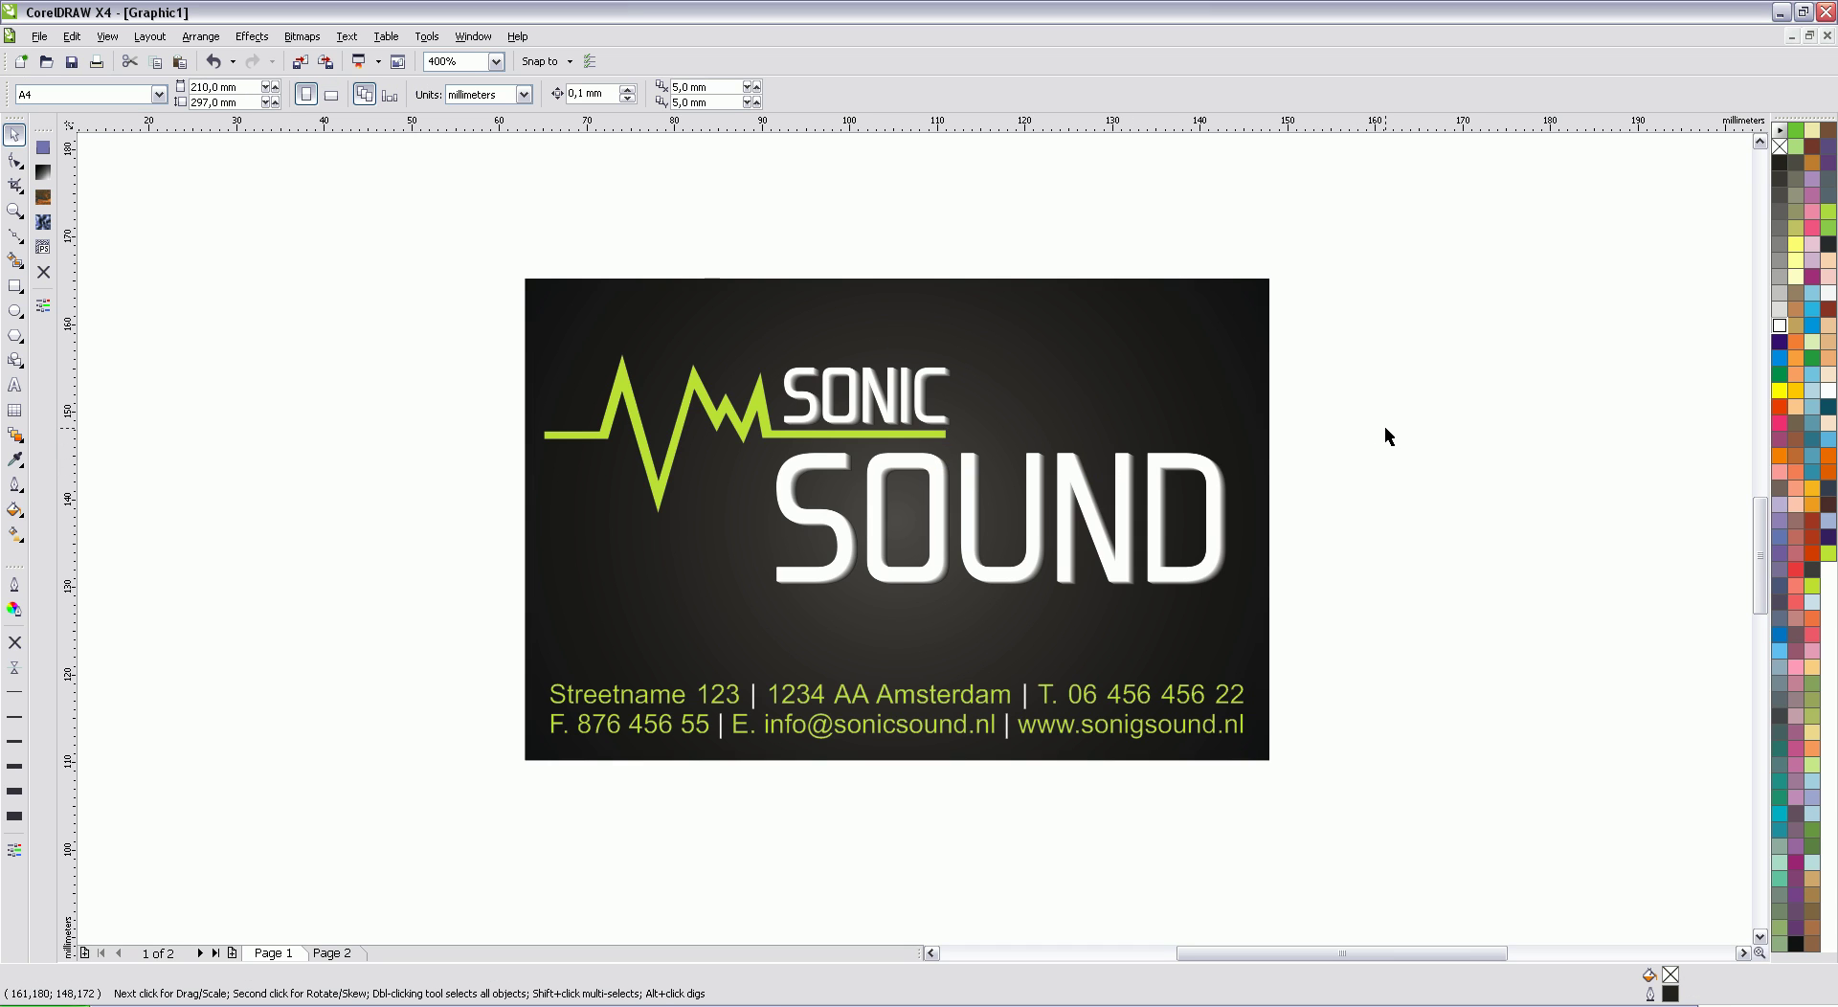
scroll(828, 568, down, 2)
Step: Duplicate the dark card background to the right as a blank back card
scroll(828, 569, up, 1)
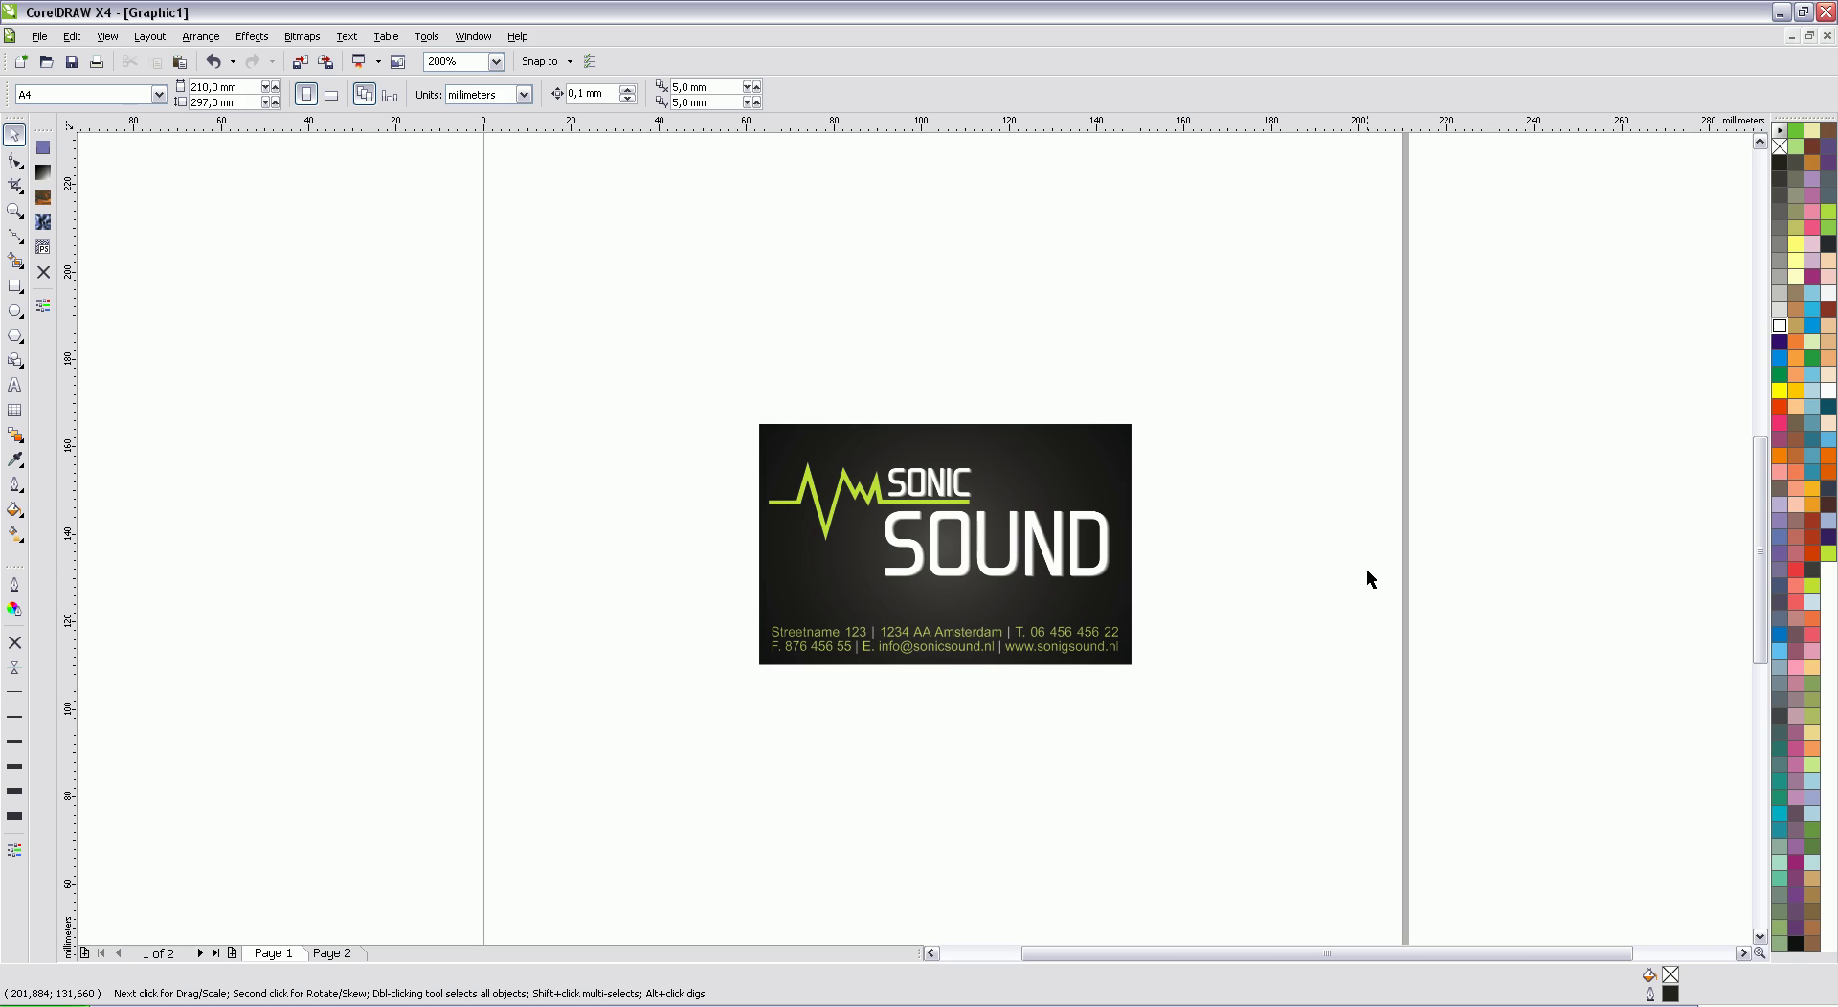
click(1023, 442)
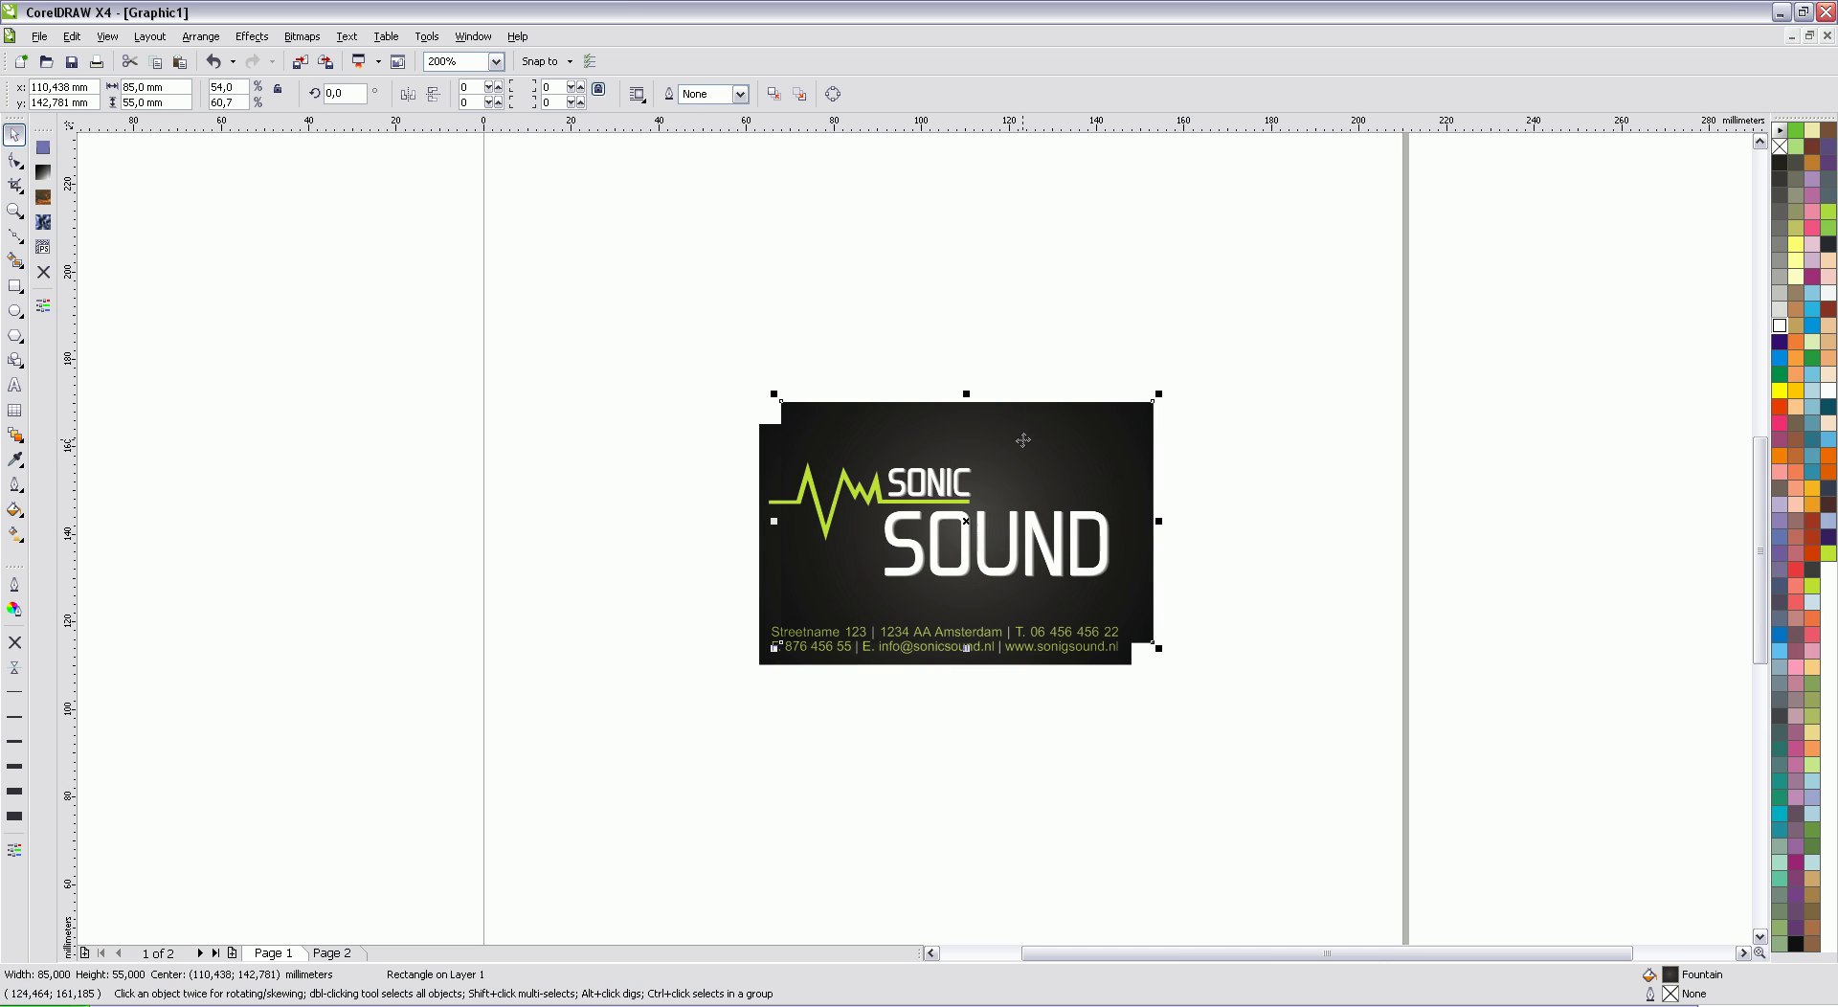
drag(1022, 442, 1378, 461)
click(1390, 400)
Step: Drop a copy of the logo group below the front card
click(1742, 953)
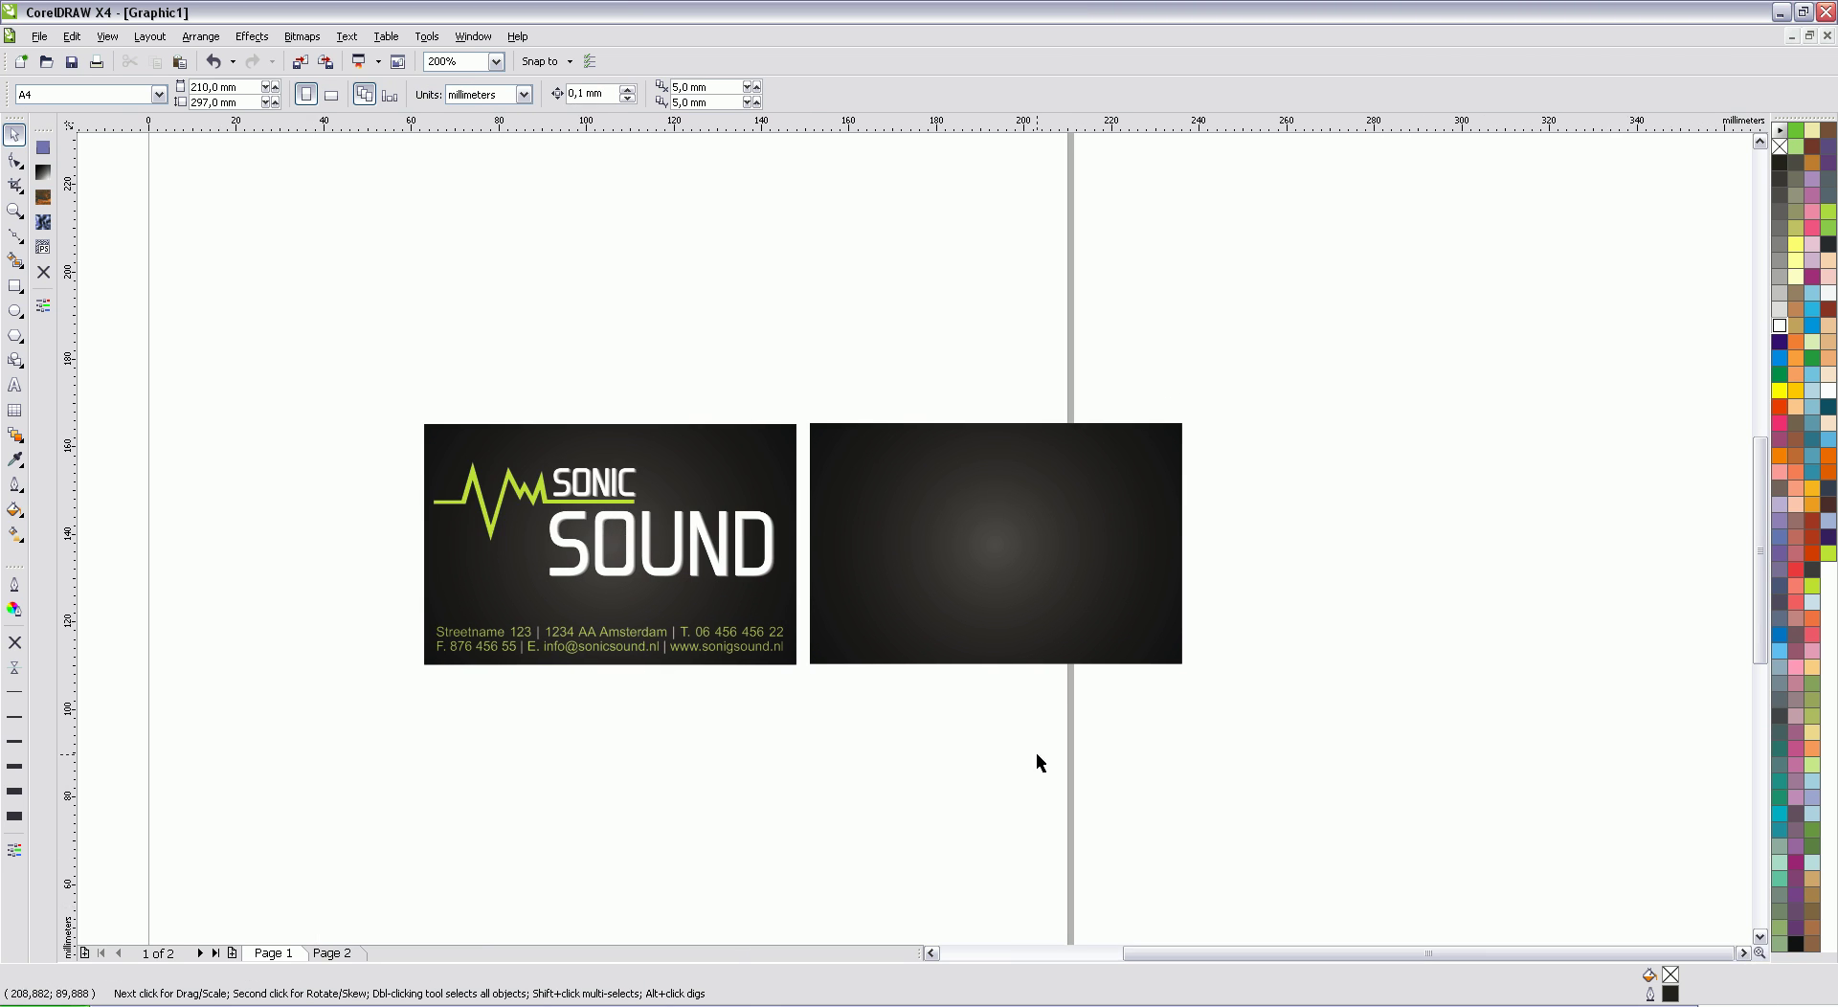
scroll(1111, 766, left, 2)
scroll(917, 547, up, 1)
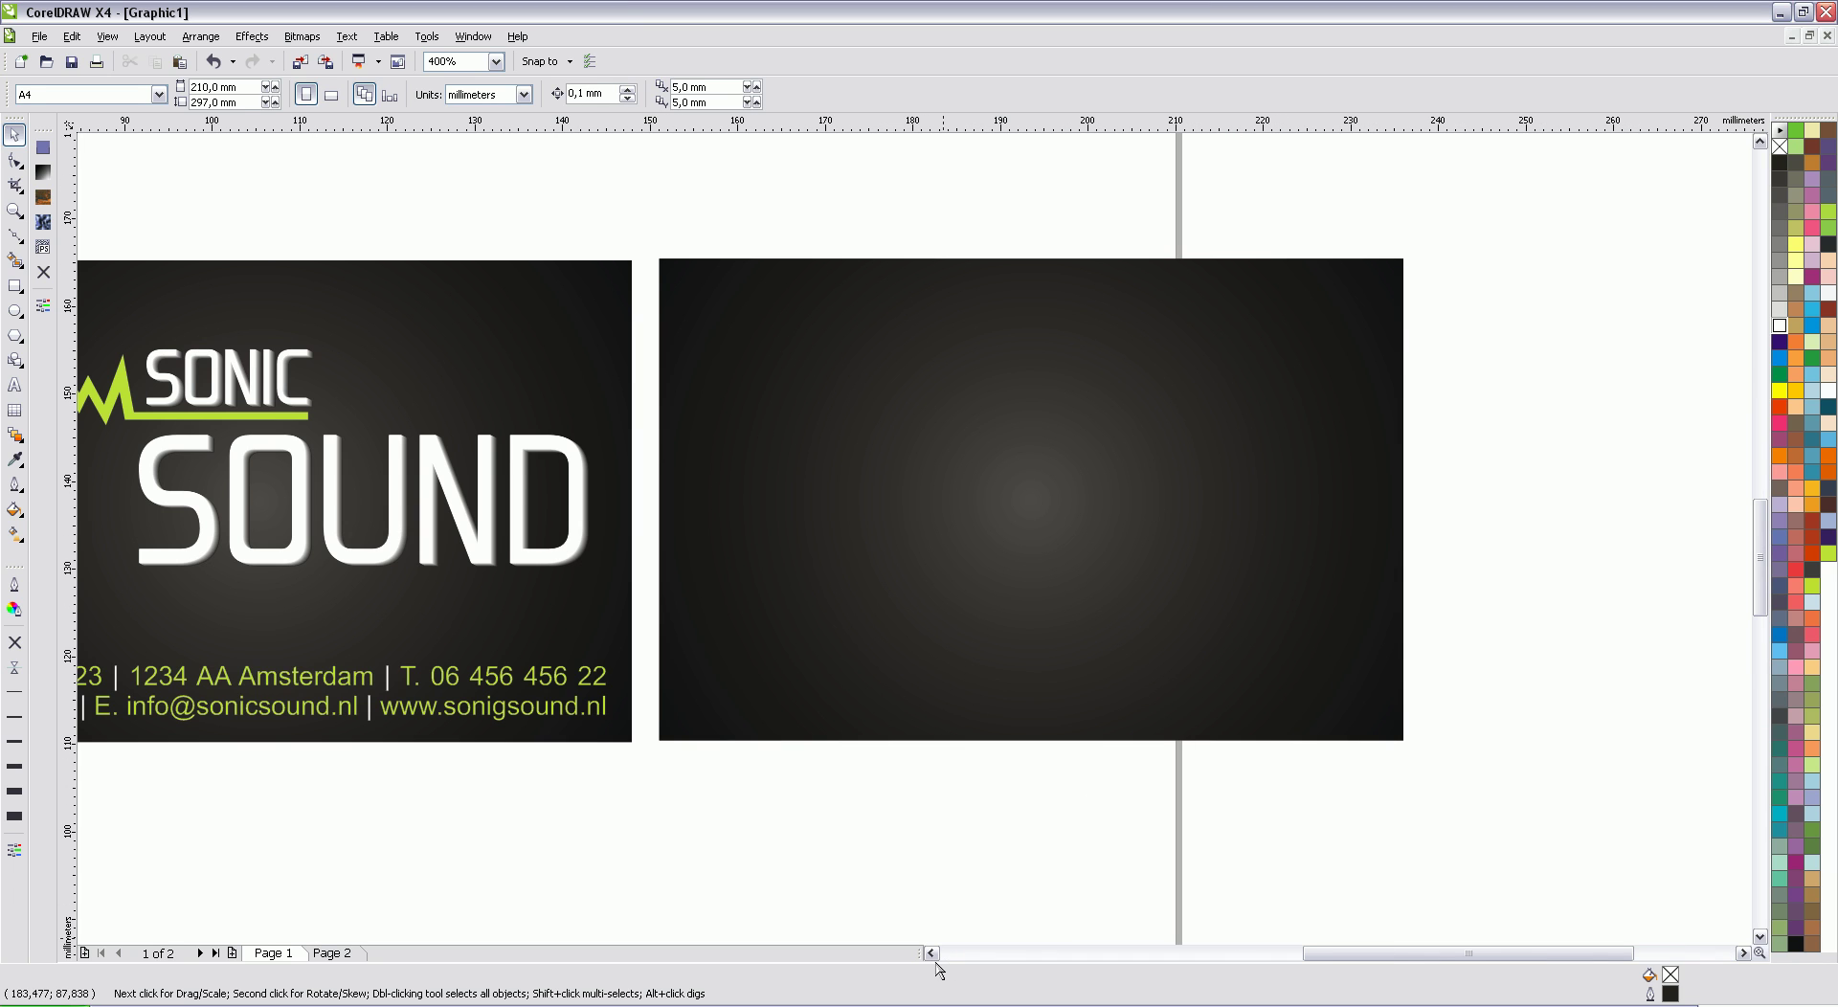
click(931, 954)
click(930, 954)
click(930, 954)
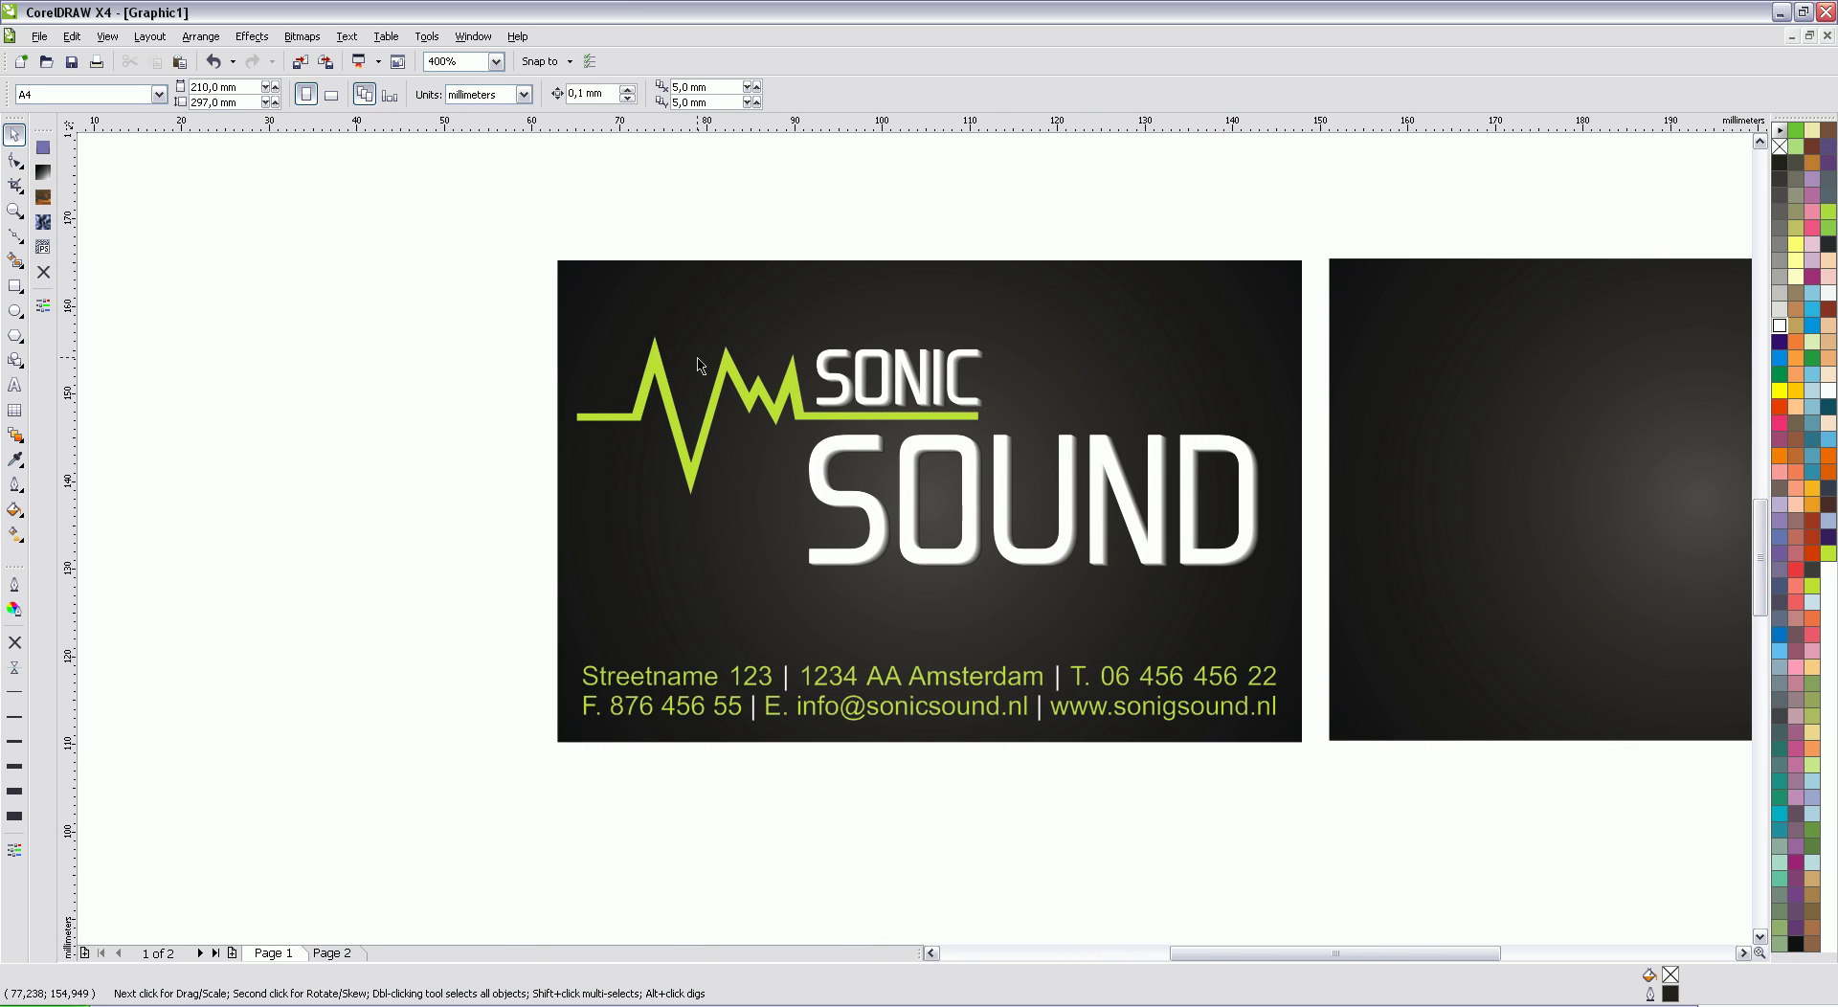
click(770, 403)
drag(771, 403, 1338, 888)
click(1742, 954)
Step: Select the green waveform inside the logo copy
click(1760, 937)
click(1759, 937)
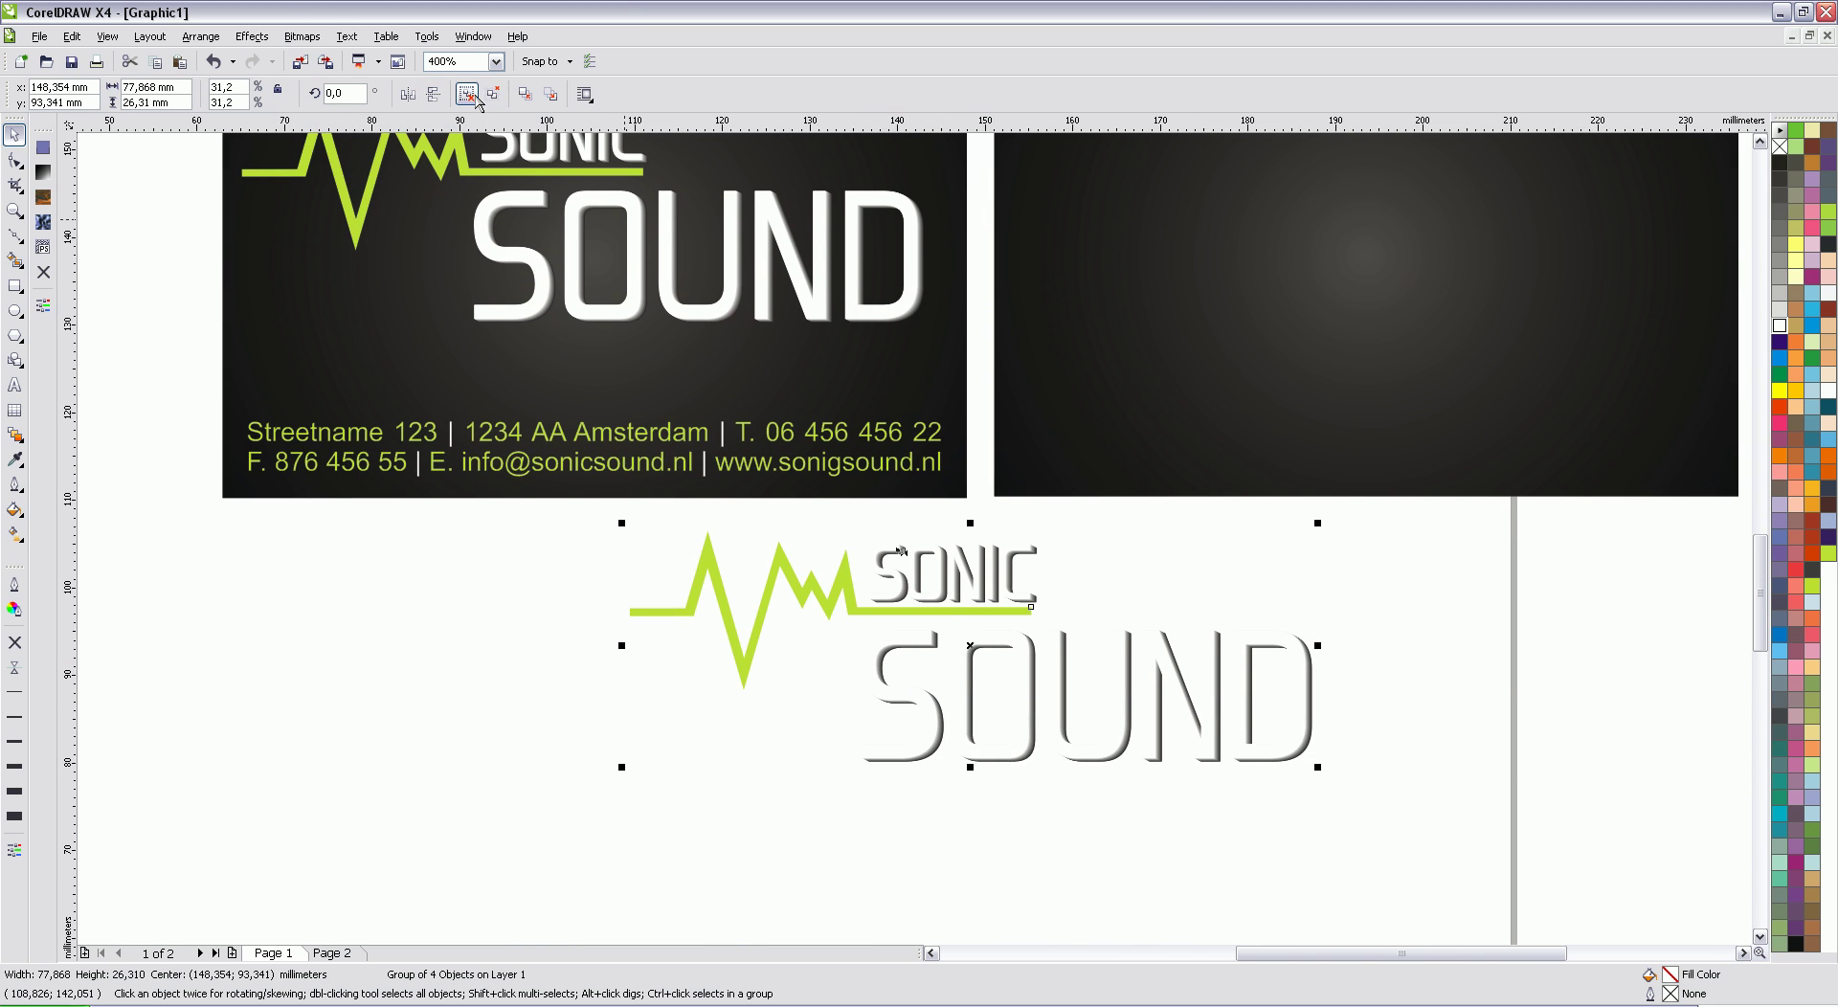
click(670, 630)
ctrl+click(729, 613)
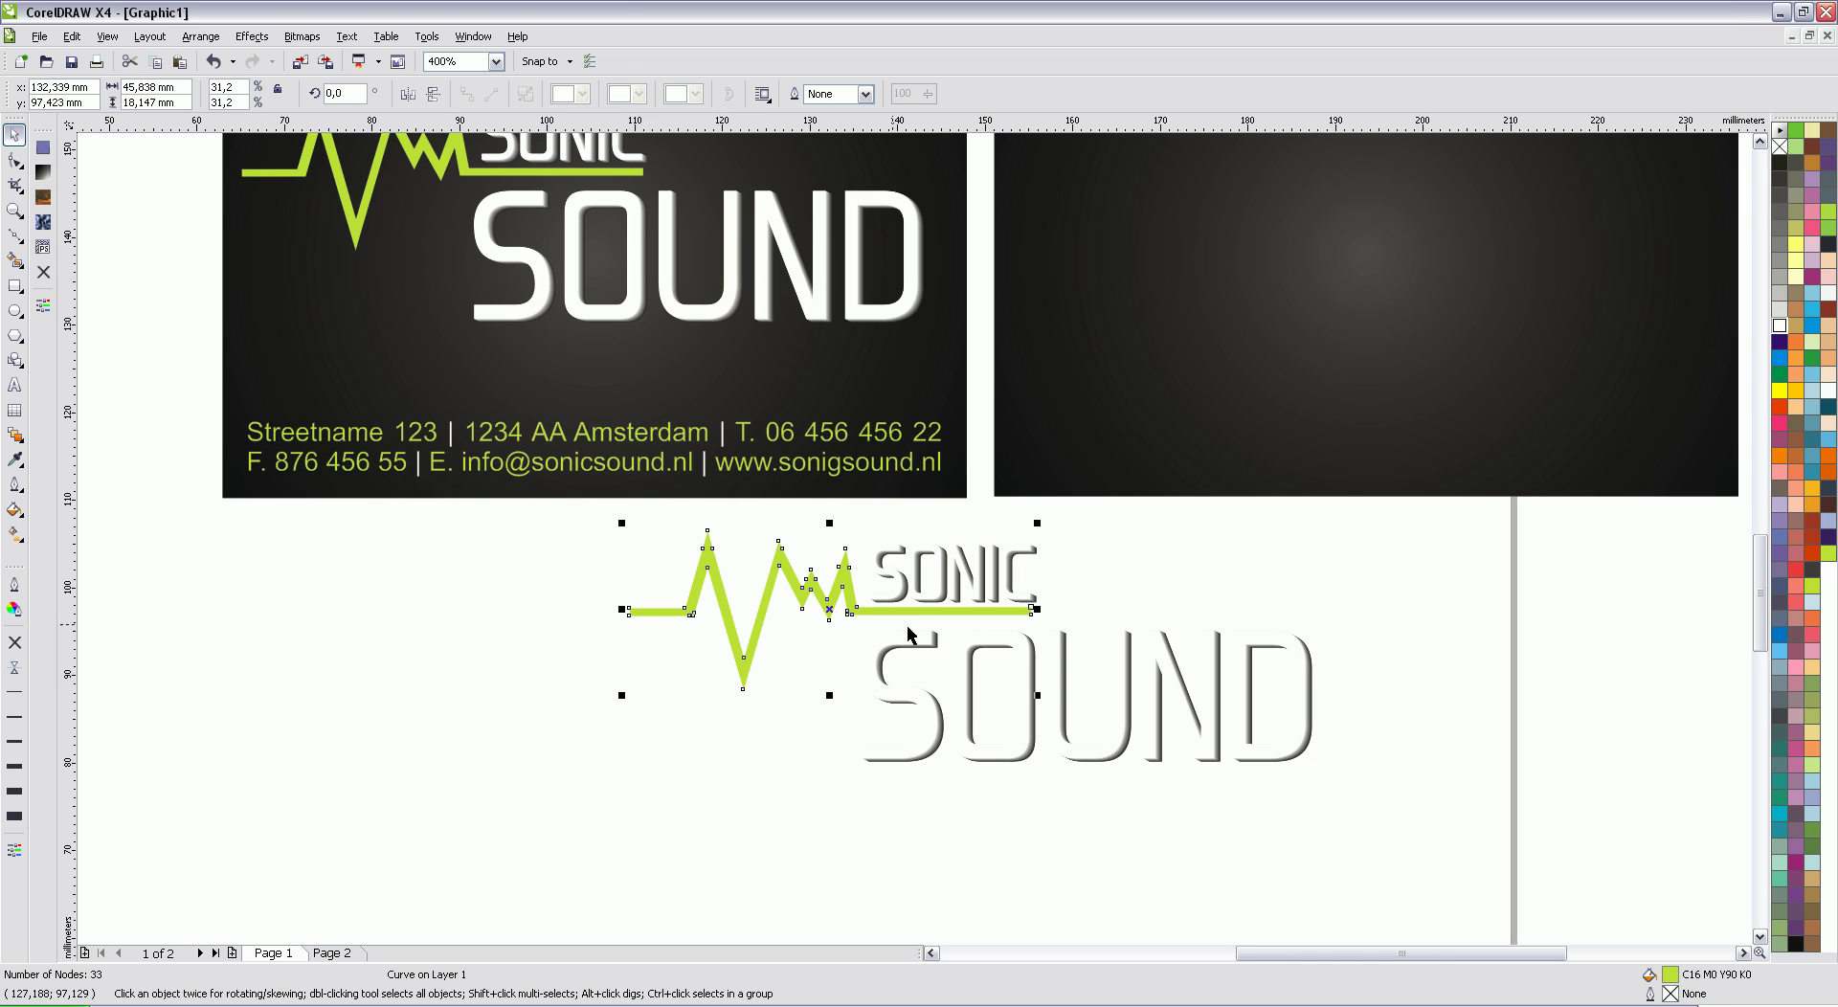
Step: Move the green waveform onto the back card and enlarge it to about 185%
drag(832, 610, 1293, 289)
click(1760, 141)
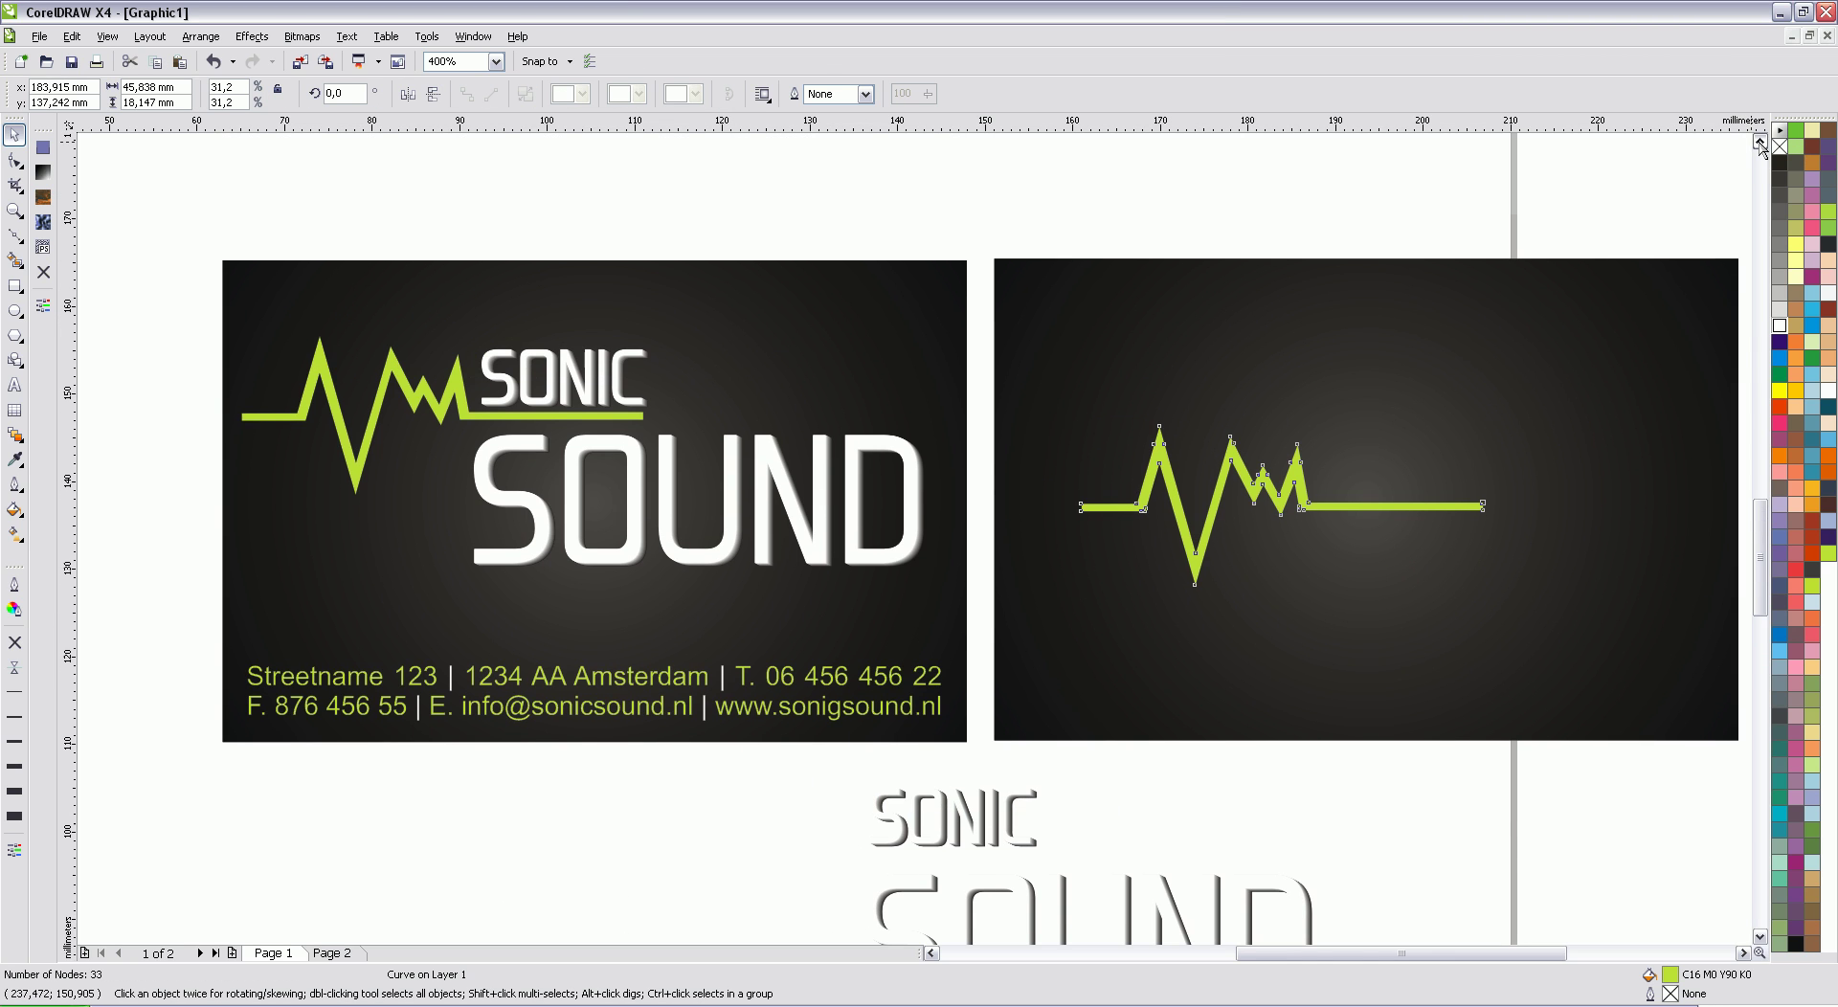
click(1744, 953)
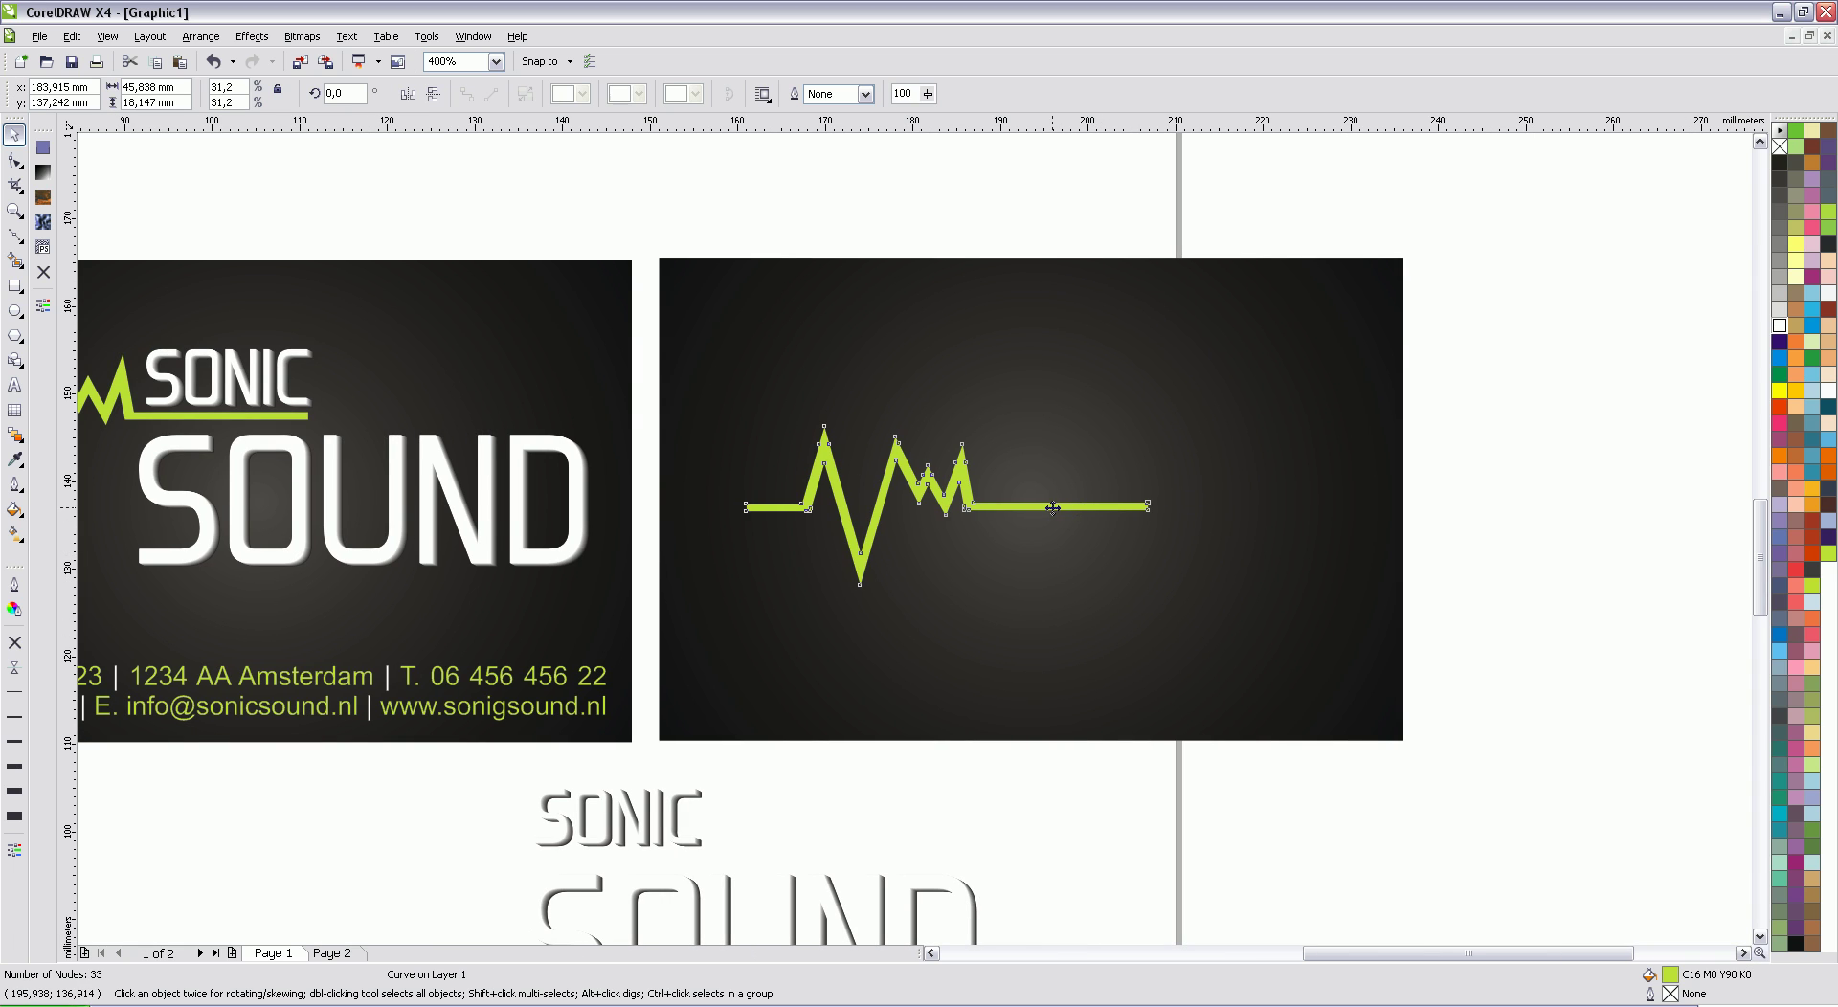
drag(1053, 507, 969, 507)
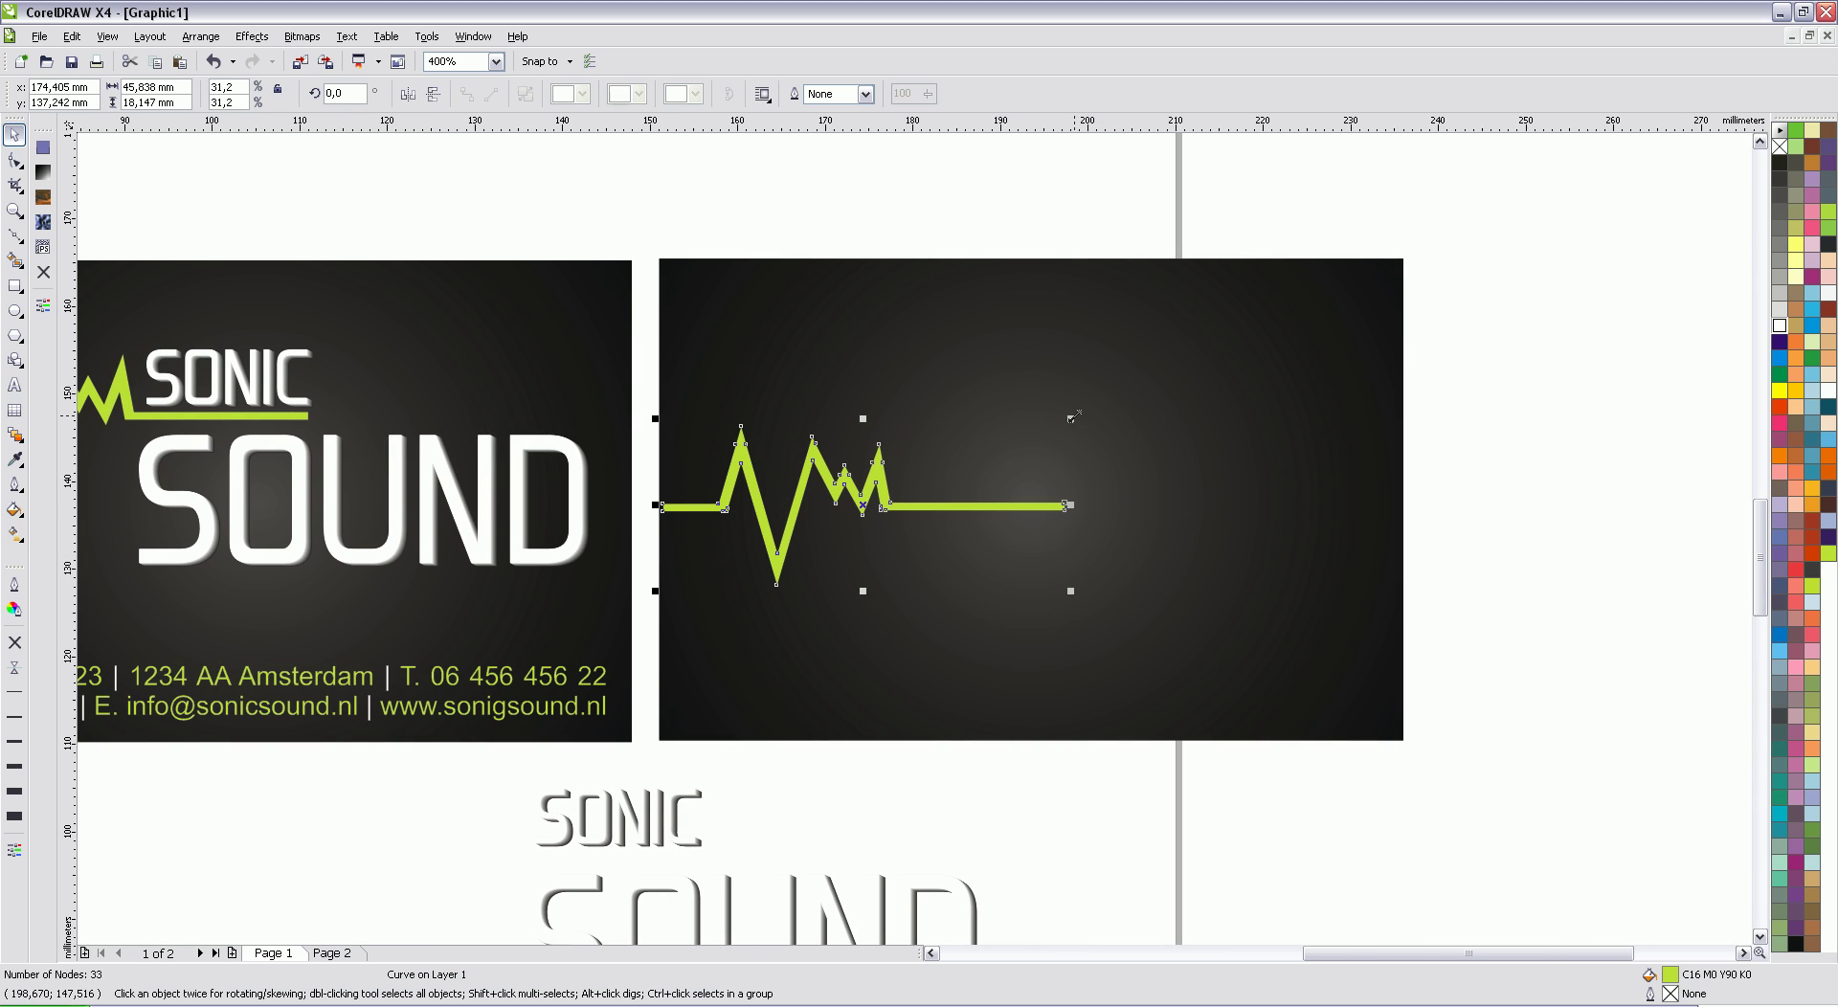
drag(1070, 418, 1405, 242)
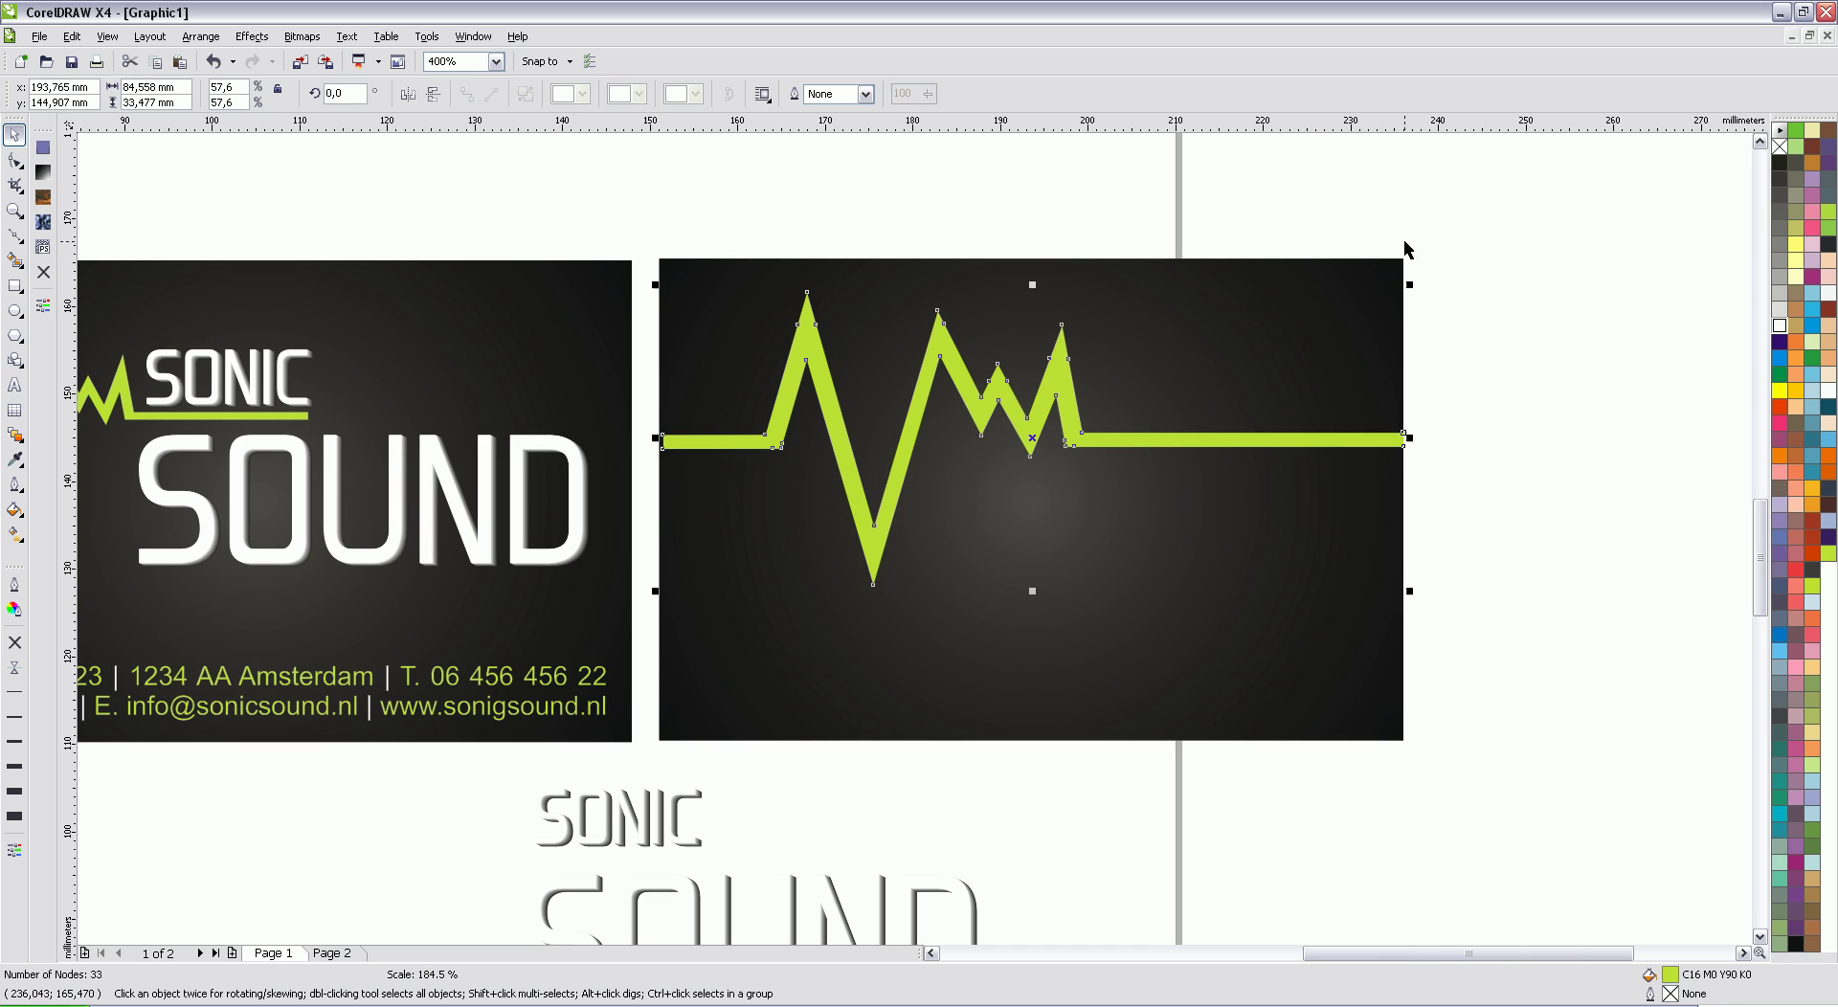
Step: Centre the waveform vertically on the back card
click(1137, 443)
shift+click(1330, 711)
click(767, 93)
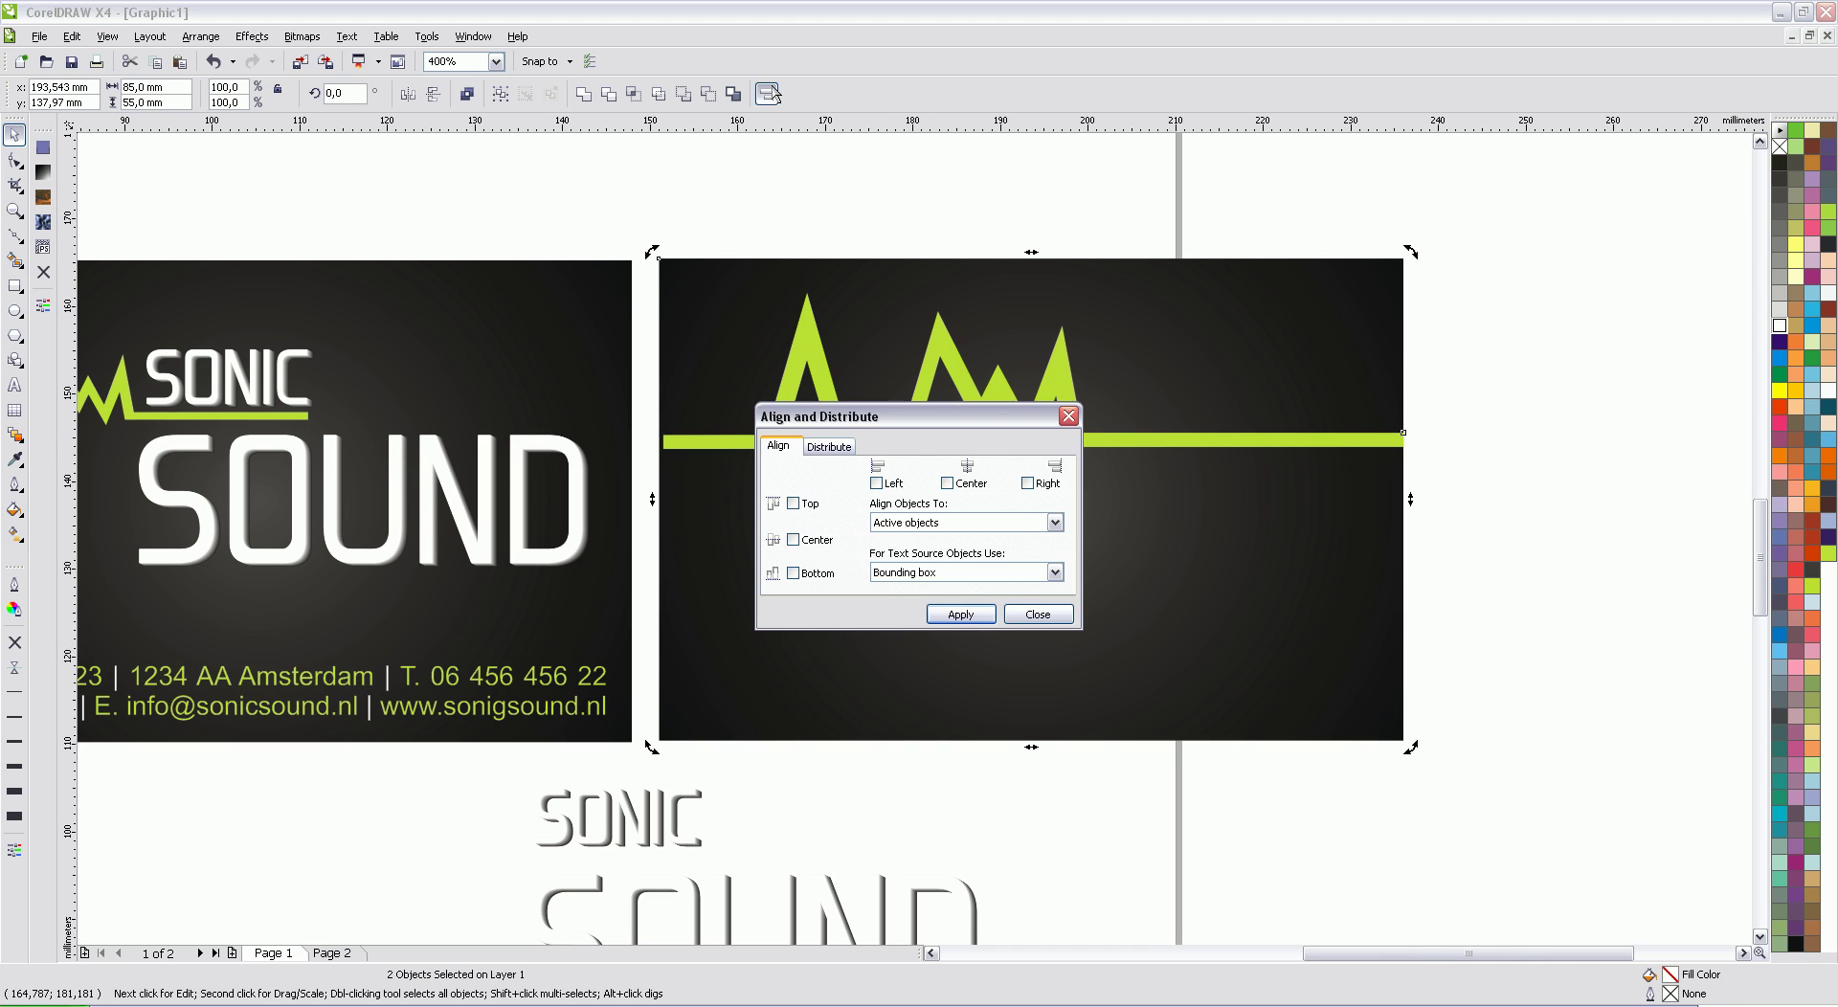
click(817, 544)
click(960, 614)
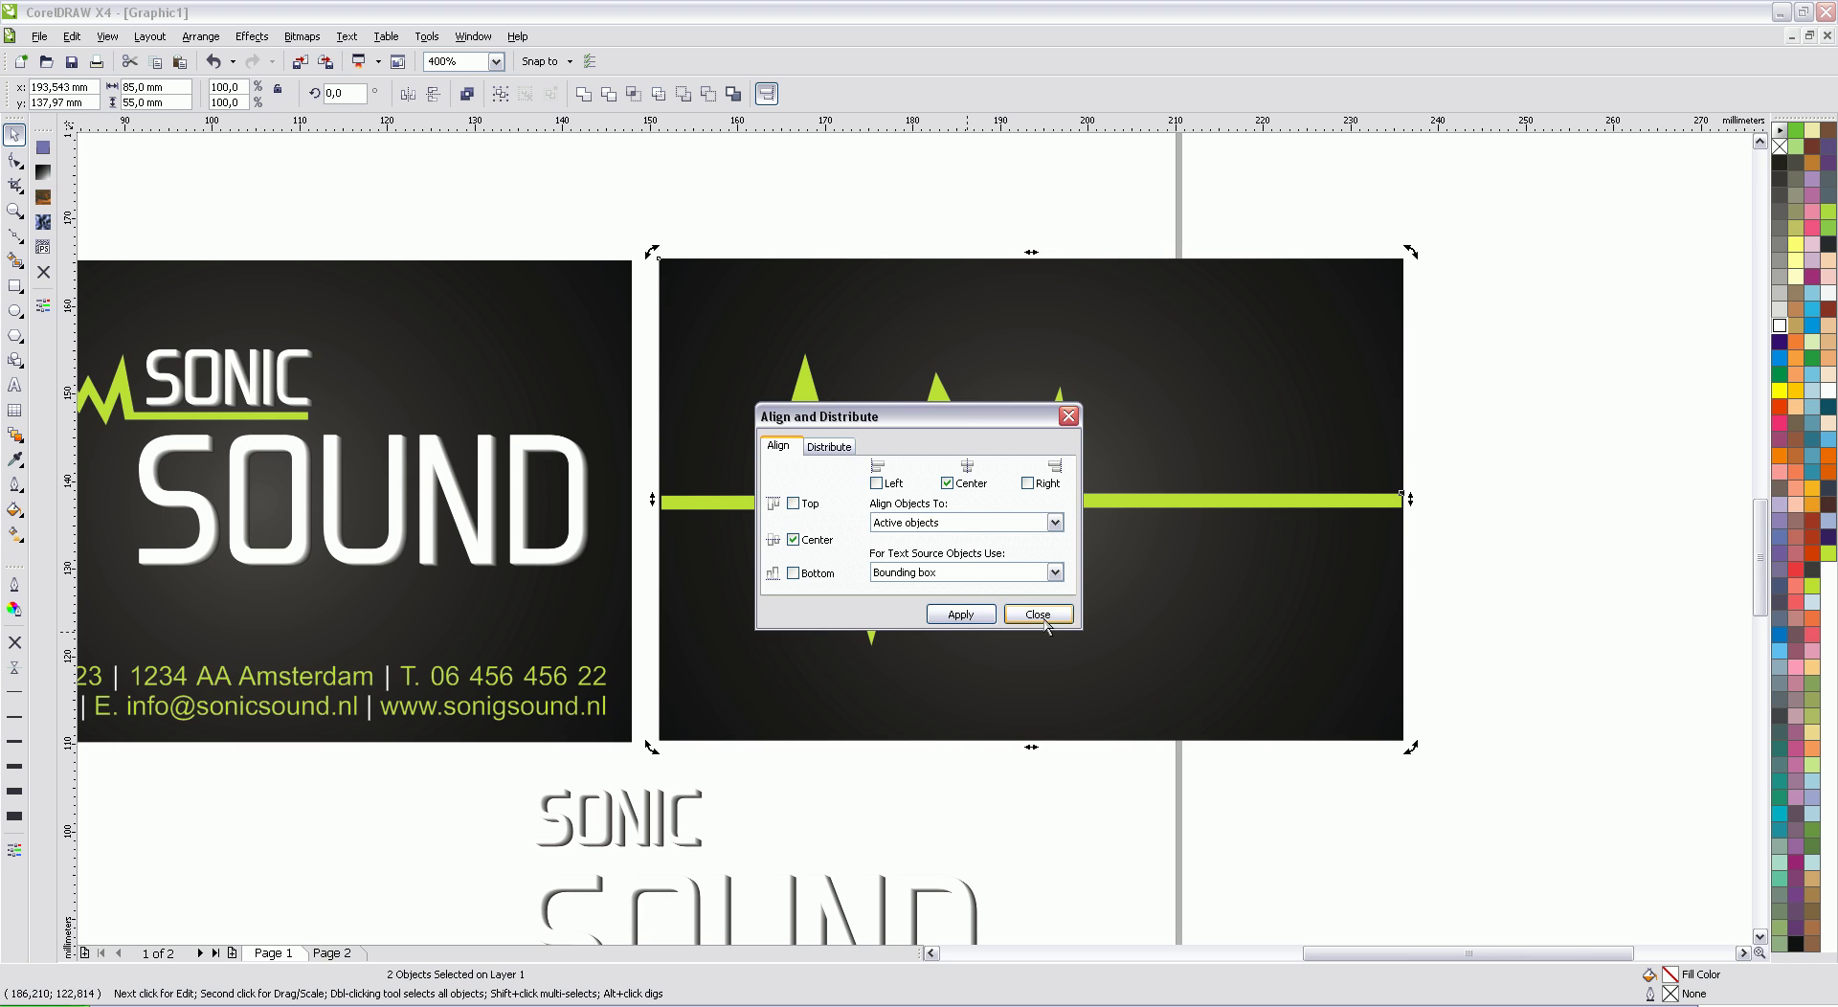
click(1038, 614)
click(1489, 426)
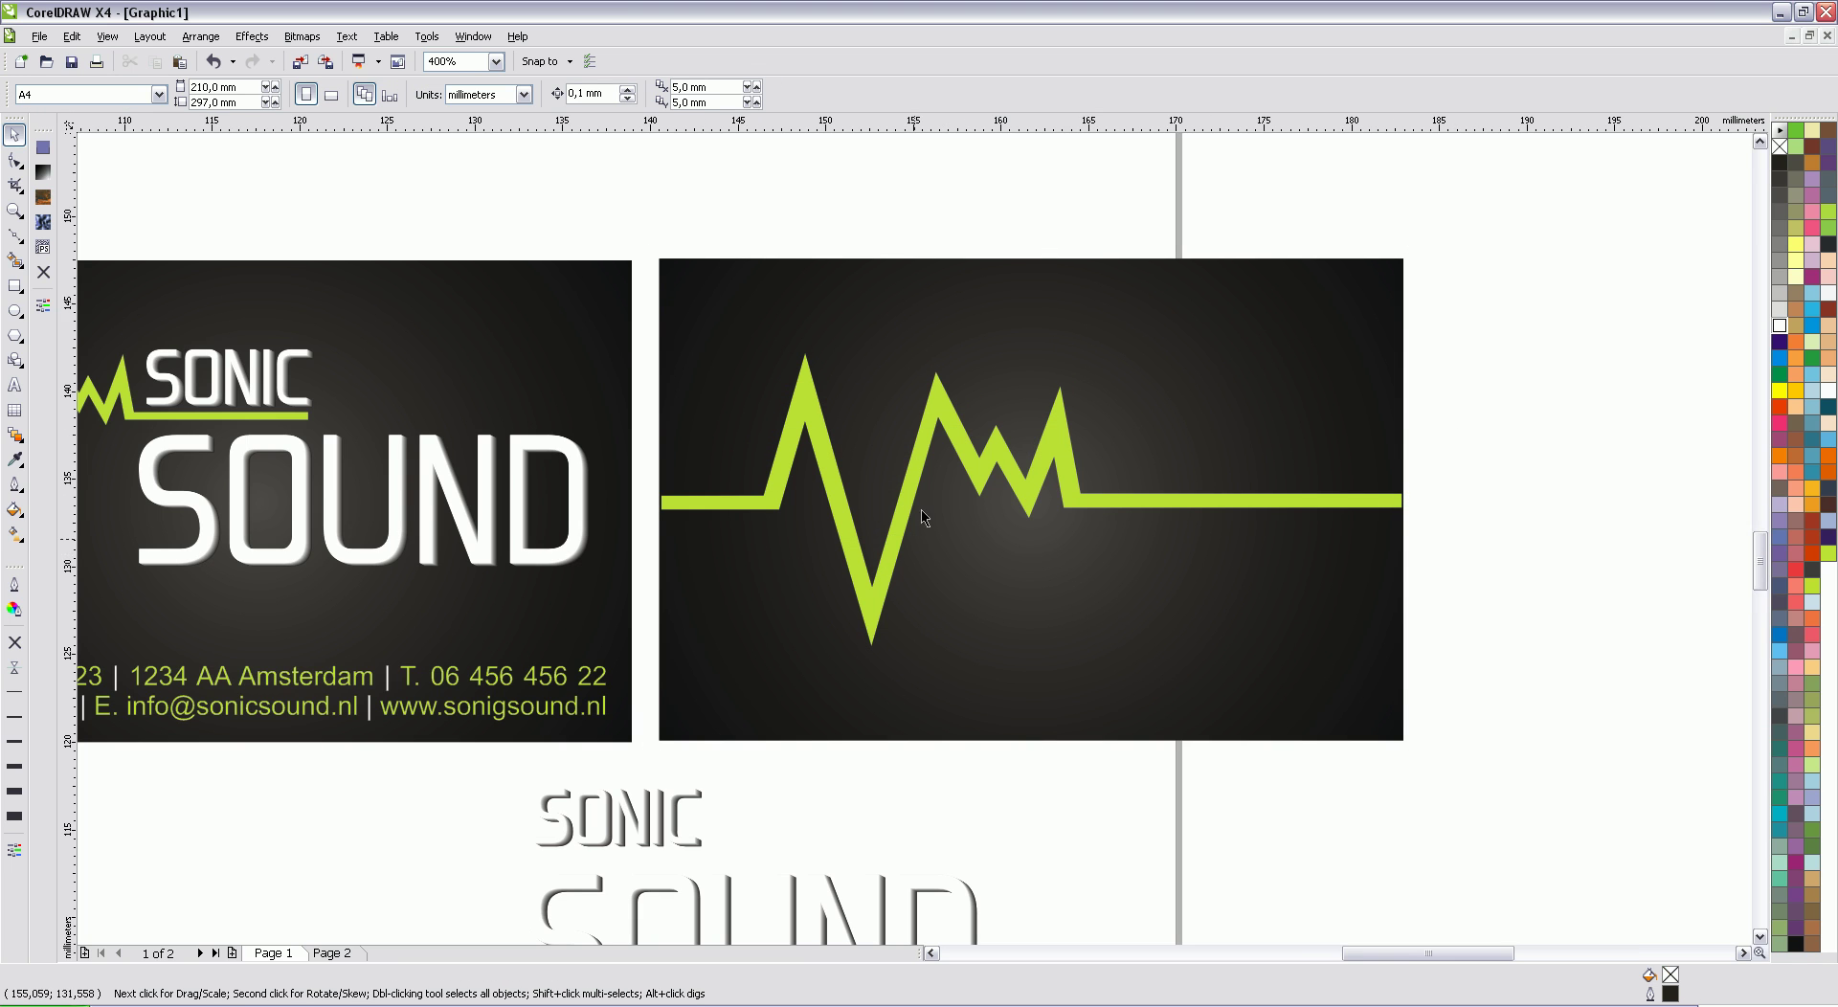
Step: Stretch the waveform's end nodes with the Shape tool so it reaches the card edges
scroll(917, 459, up, 2)
click(836, 406)
click(14, 160)
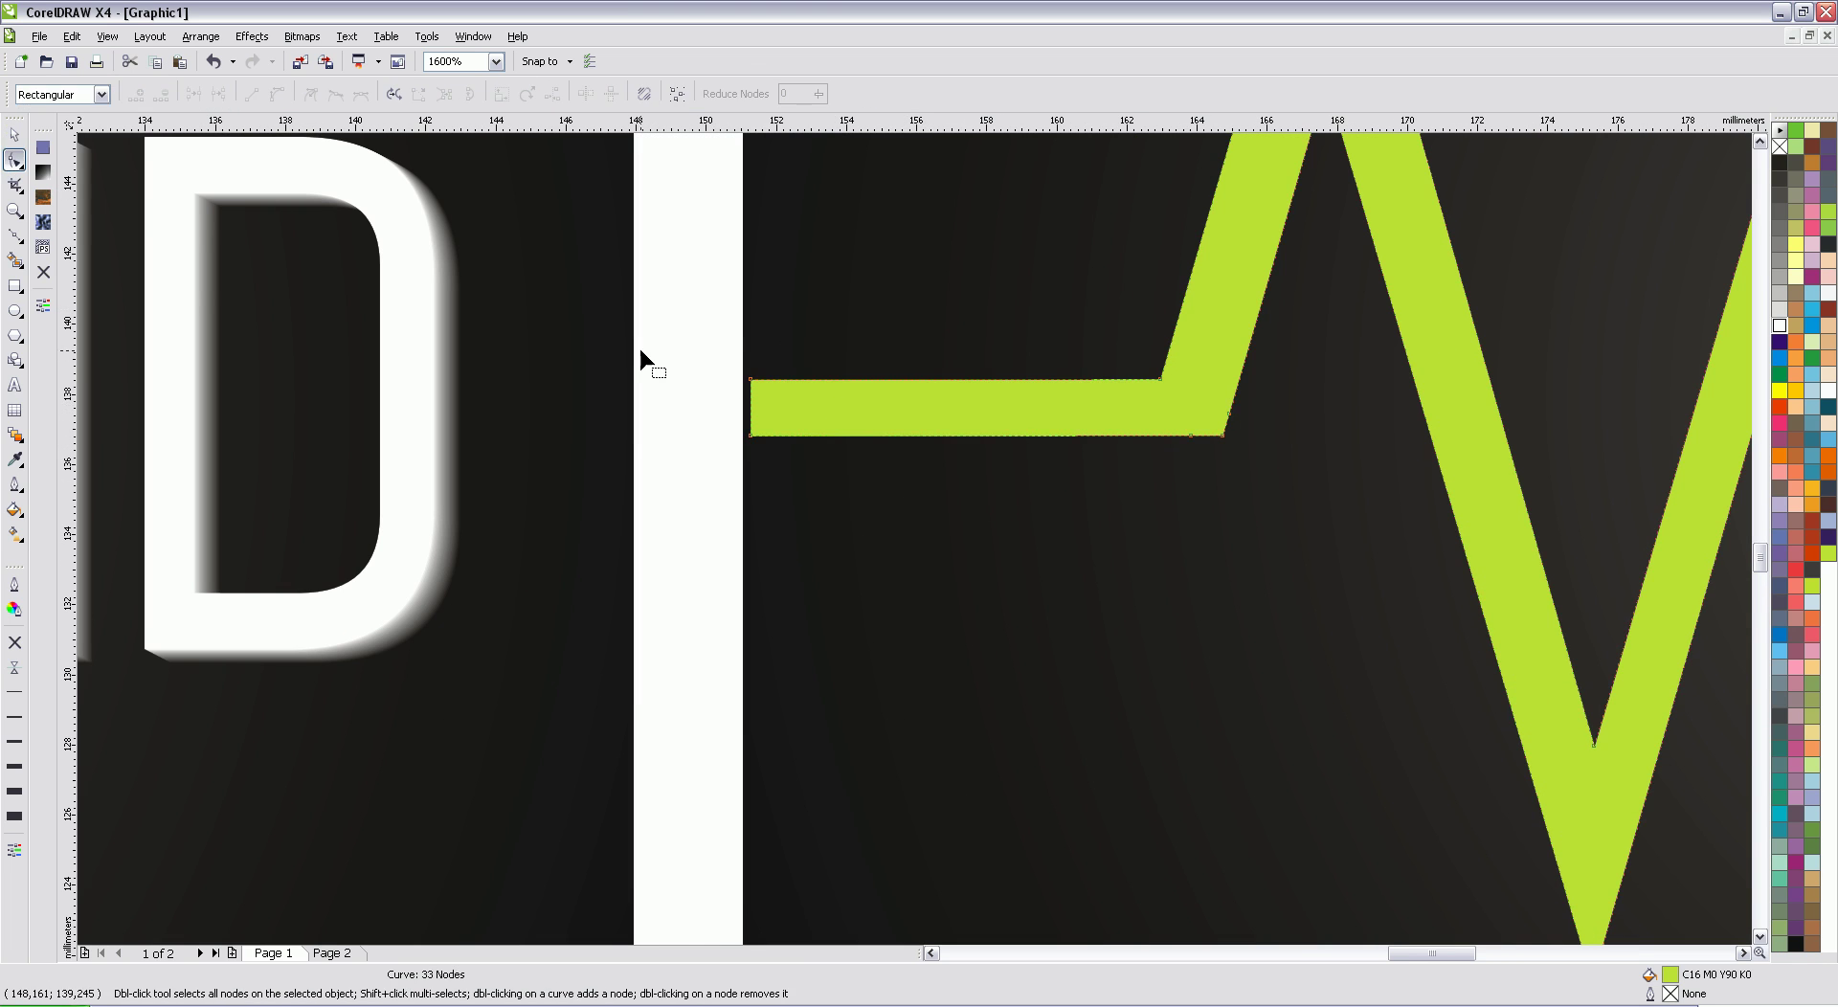
drag(713, 342, 745, 436)
scroll(944, 537, down, 3)
scroll(1111, 553, up, 4)
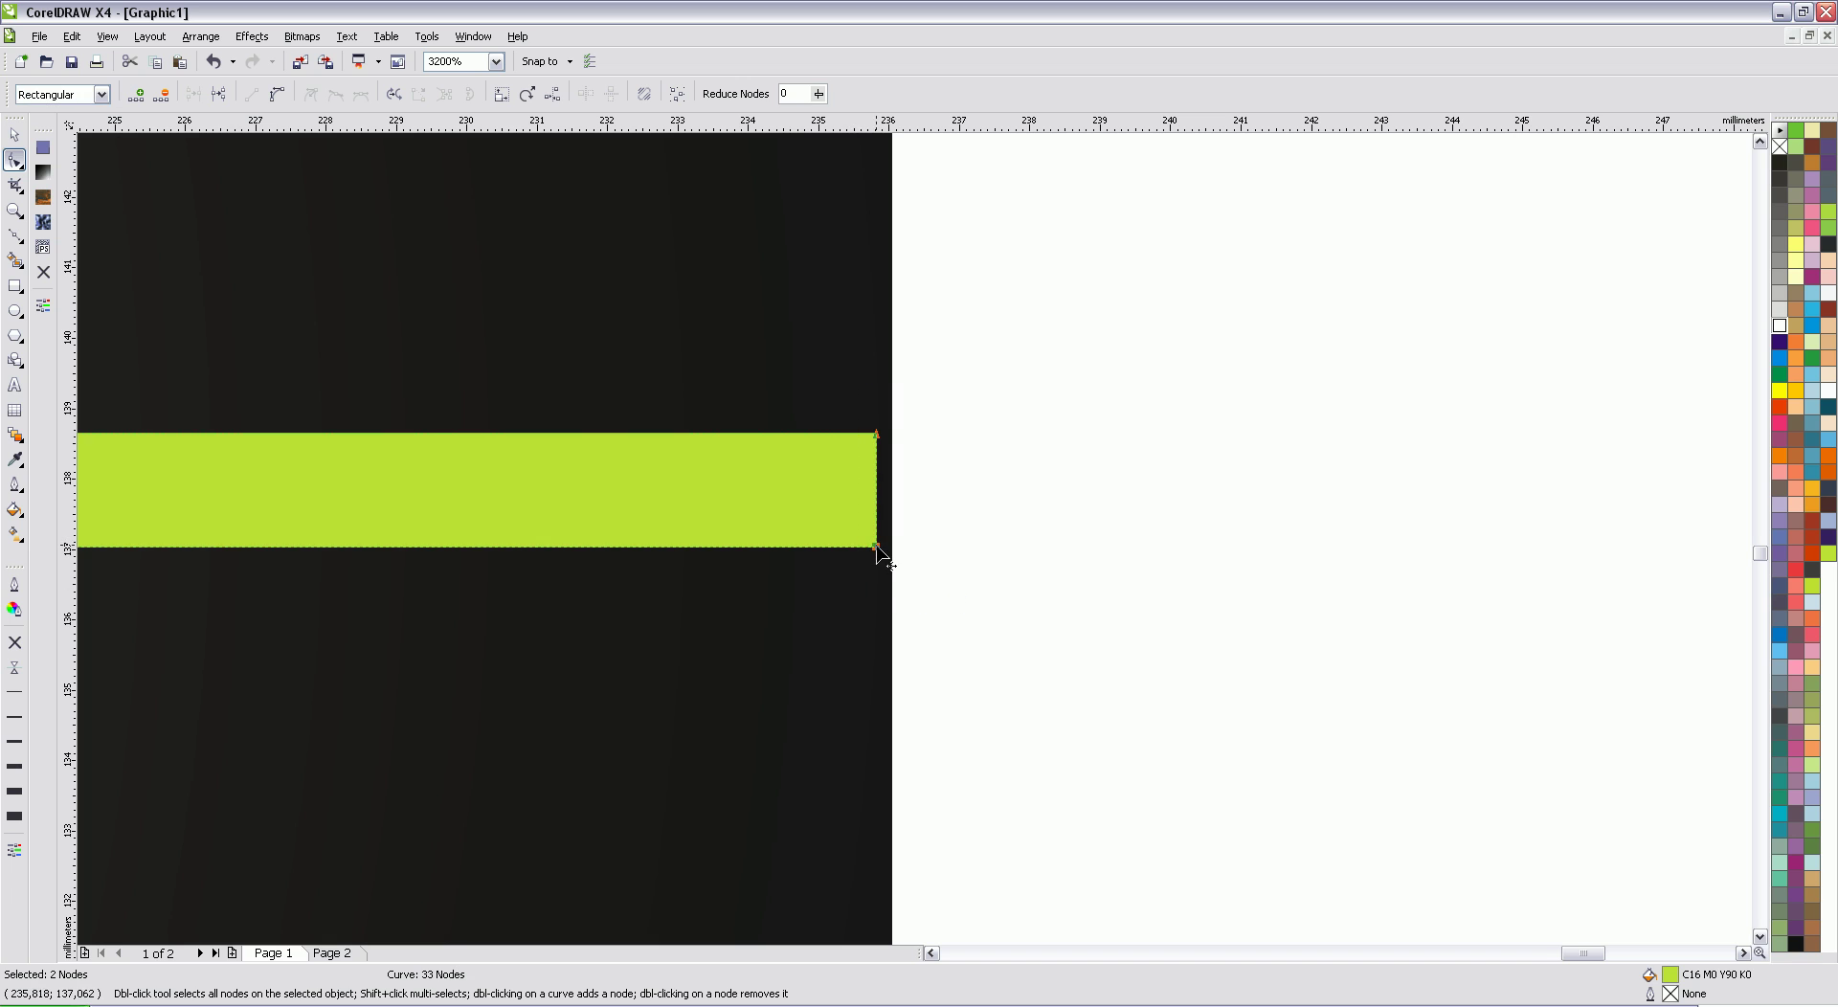
drag(875, 549, 894, 547)
scroll(897, 542, down, 1)
scroll(914, 550, down, 5)
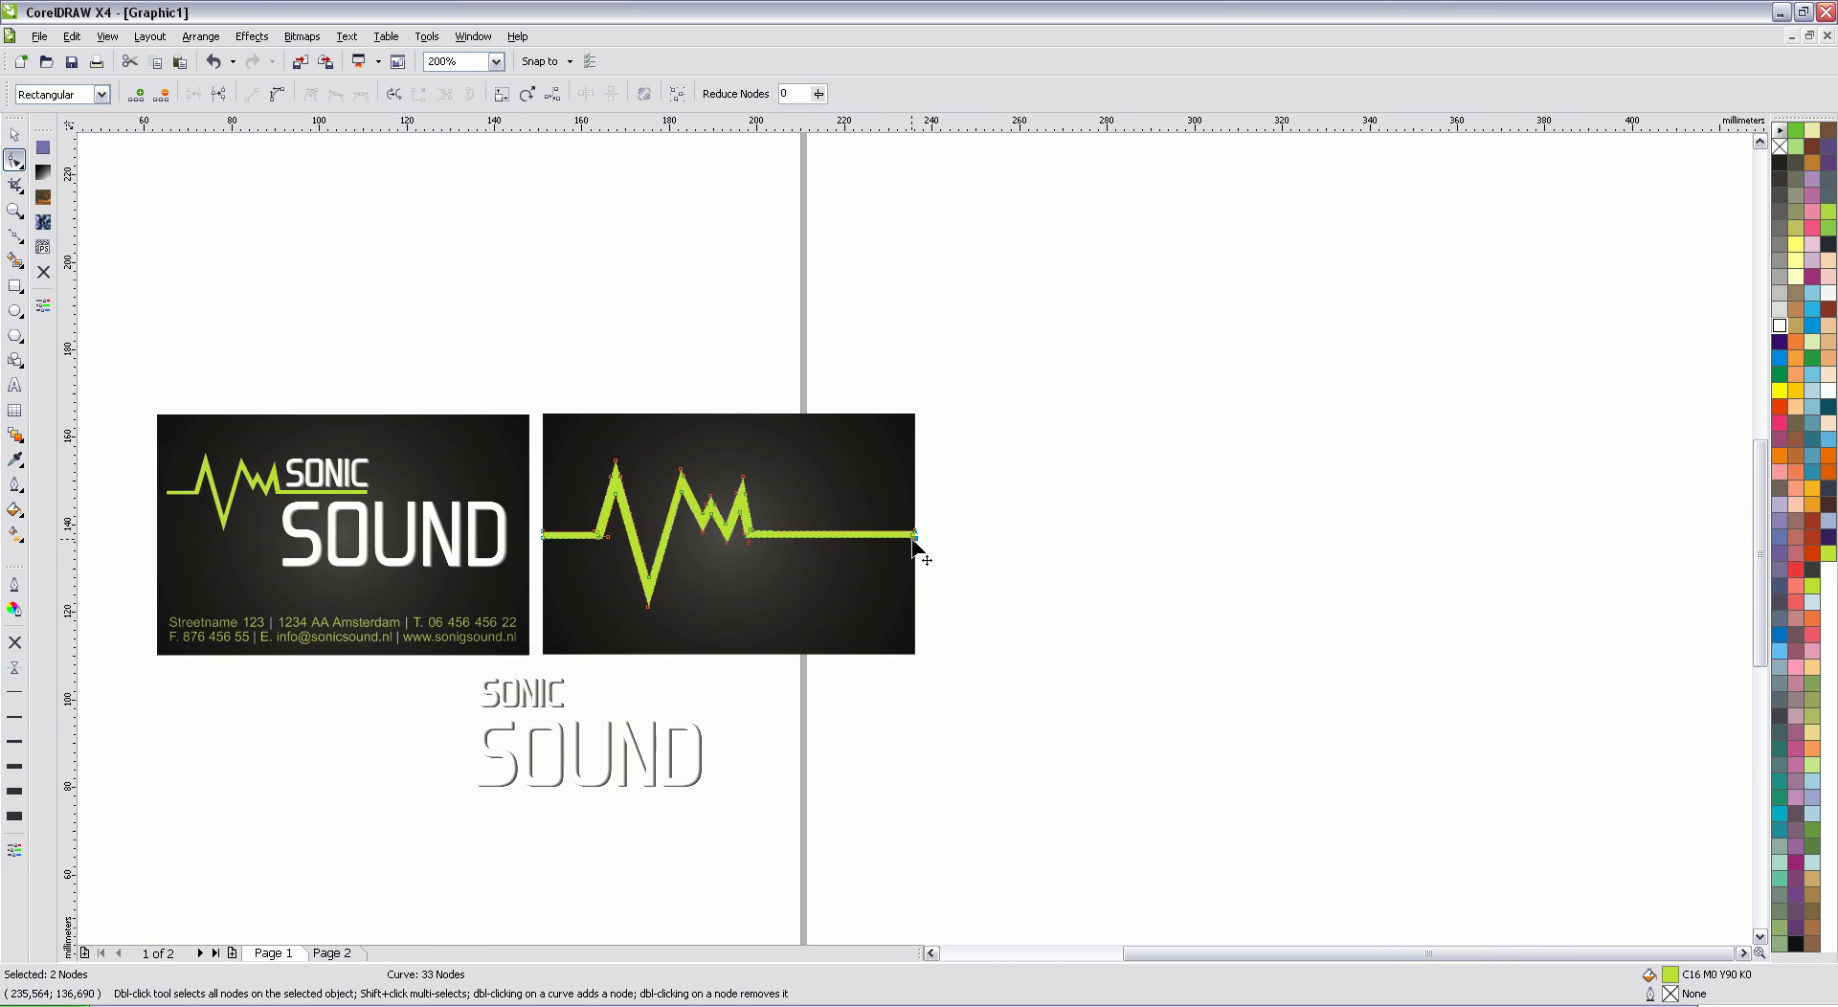
Step: Delete the spare grey SONIC SOUND text below the cards
click(14, 134)
click(414, 334)
scroll(630, 496, up, 1)
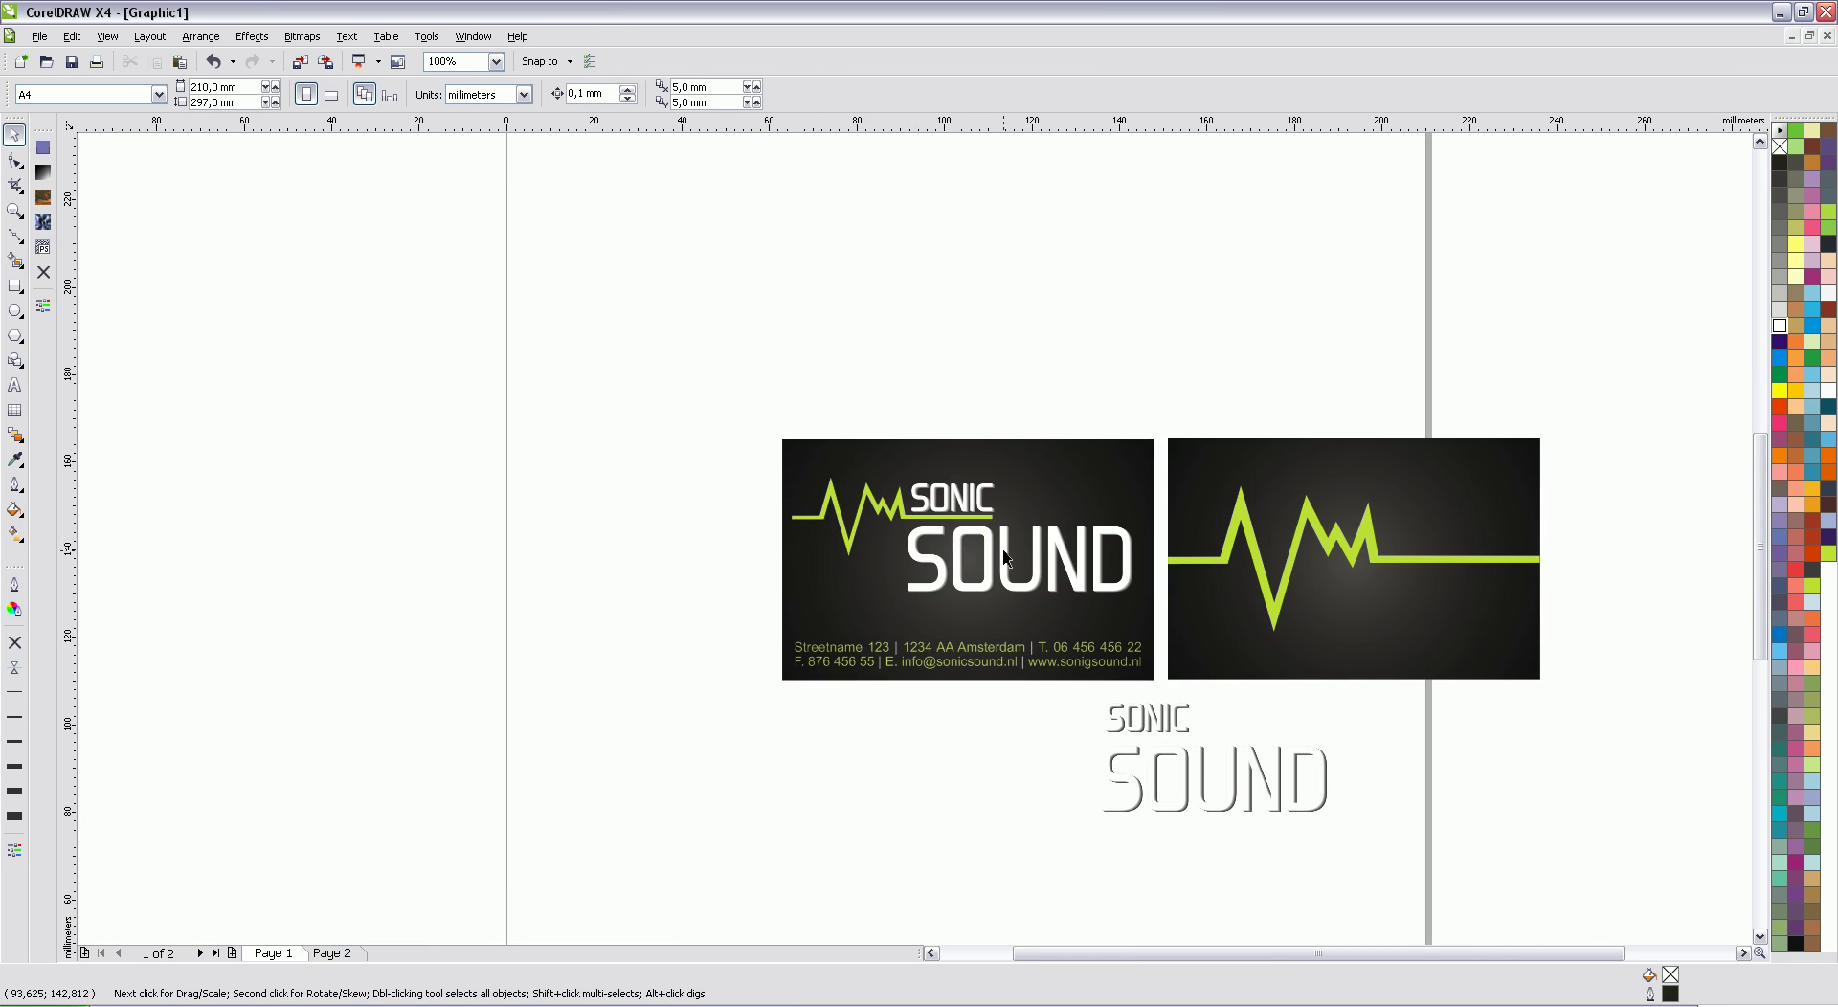
click(1741, 954)
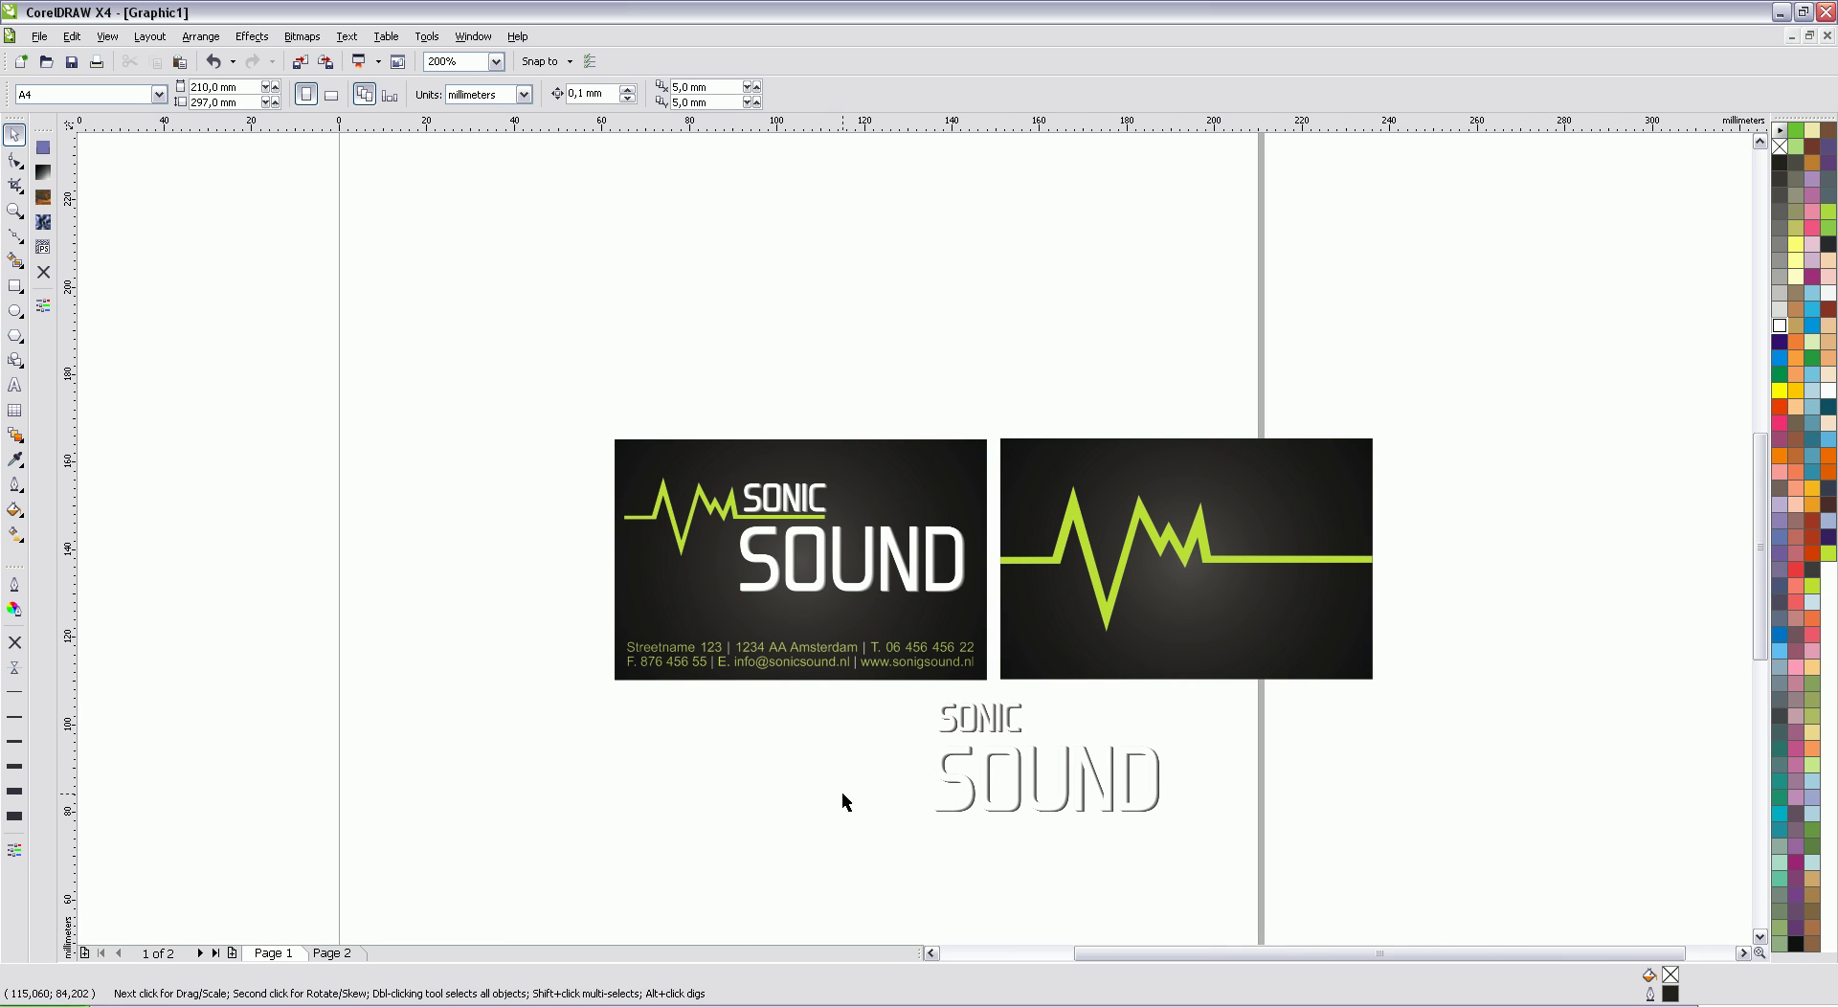
drag(1203, 828, 849, 710)
key(Delete)
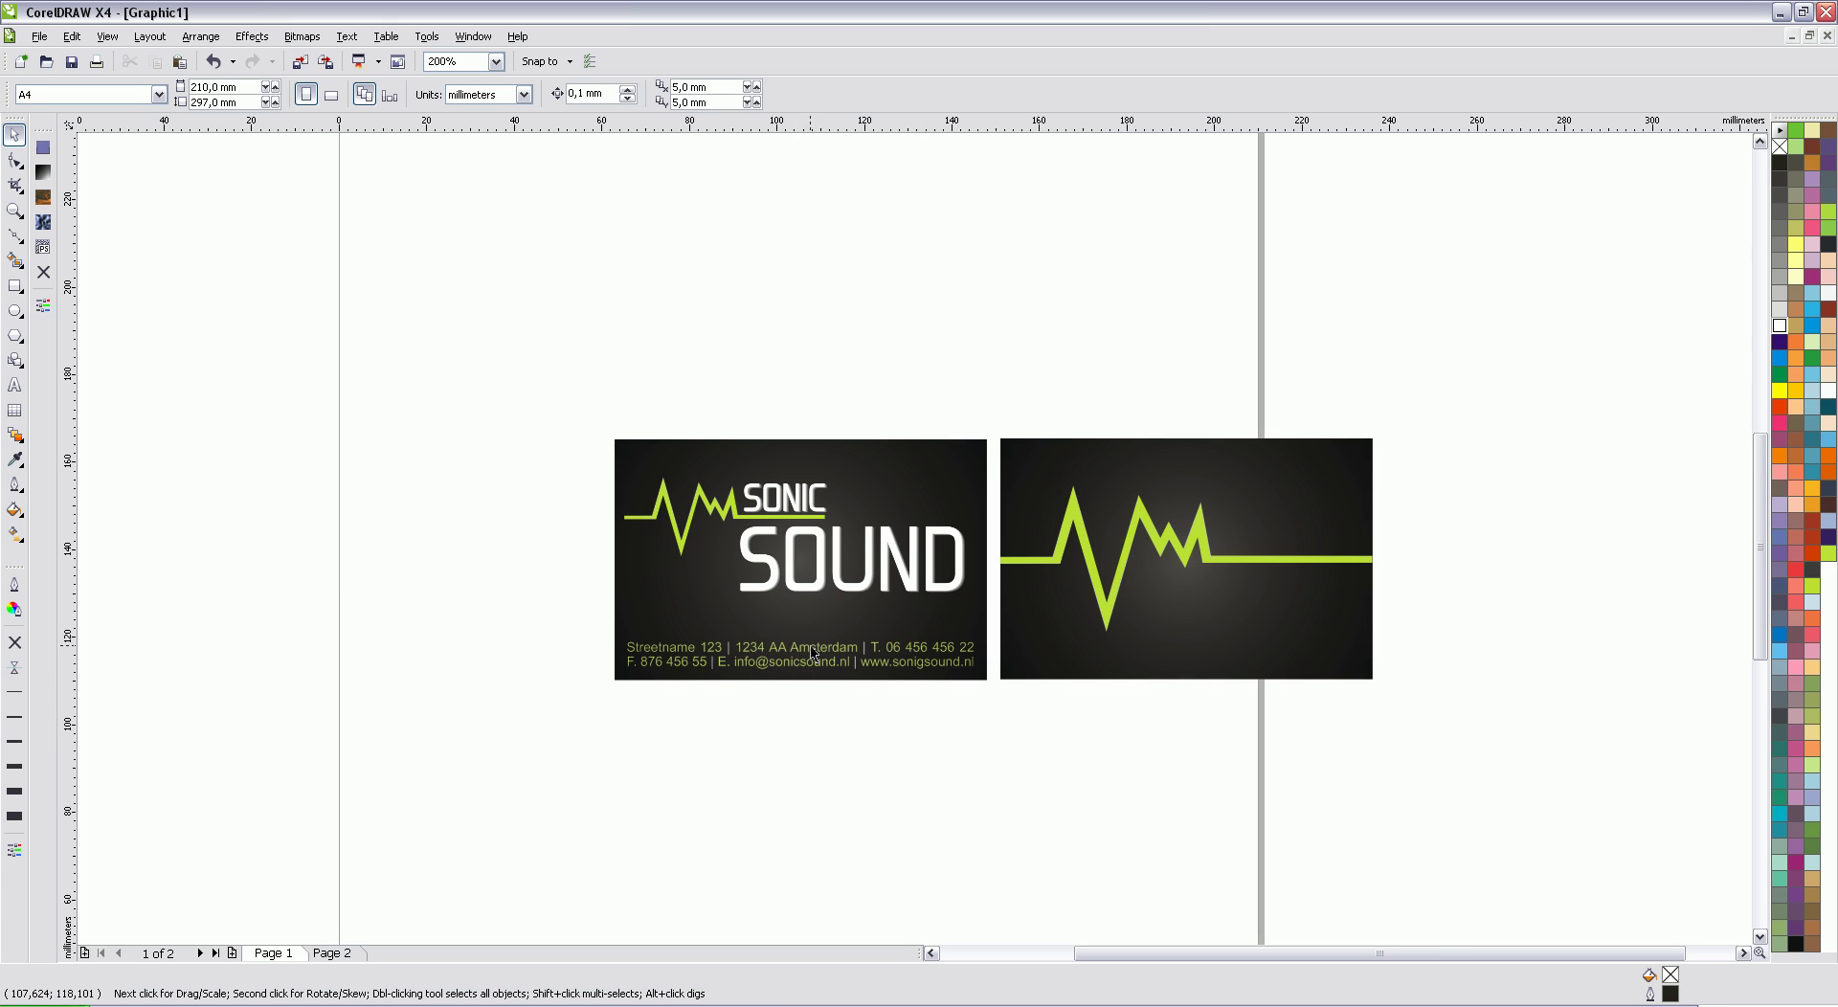
Step: Replace the separator after the street with a line break and left-align the contact text
scroll(869, 714, up, 1)
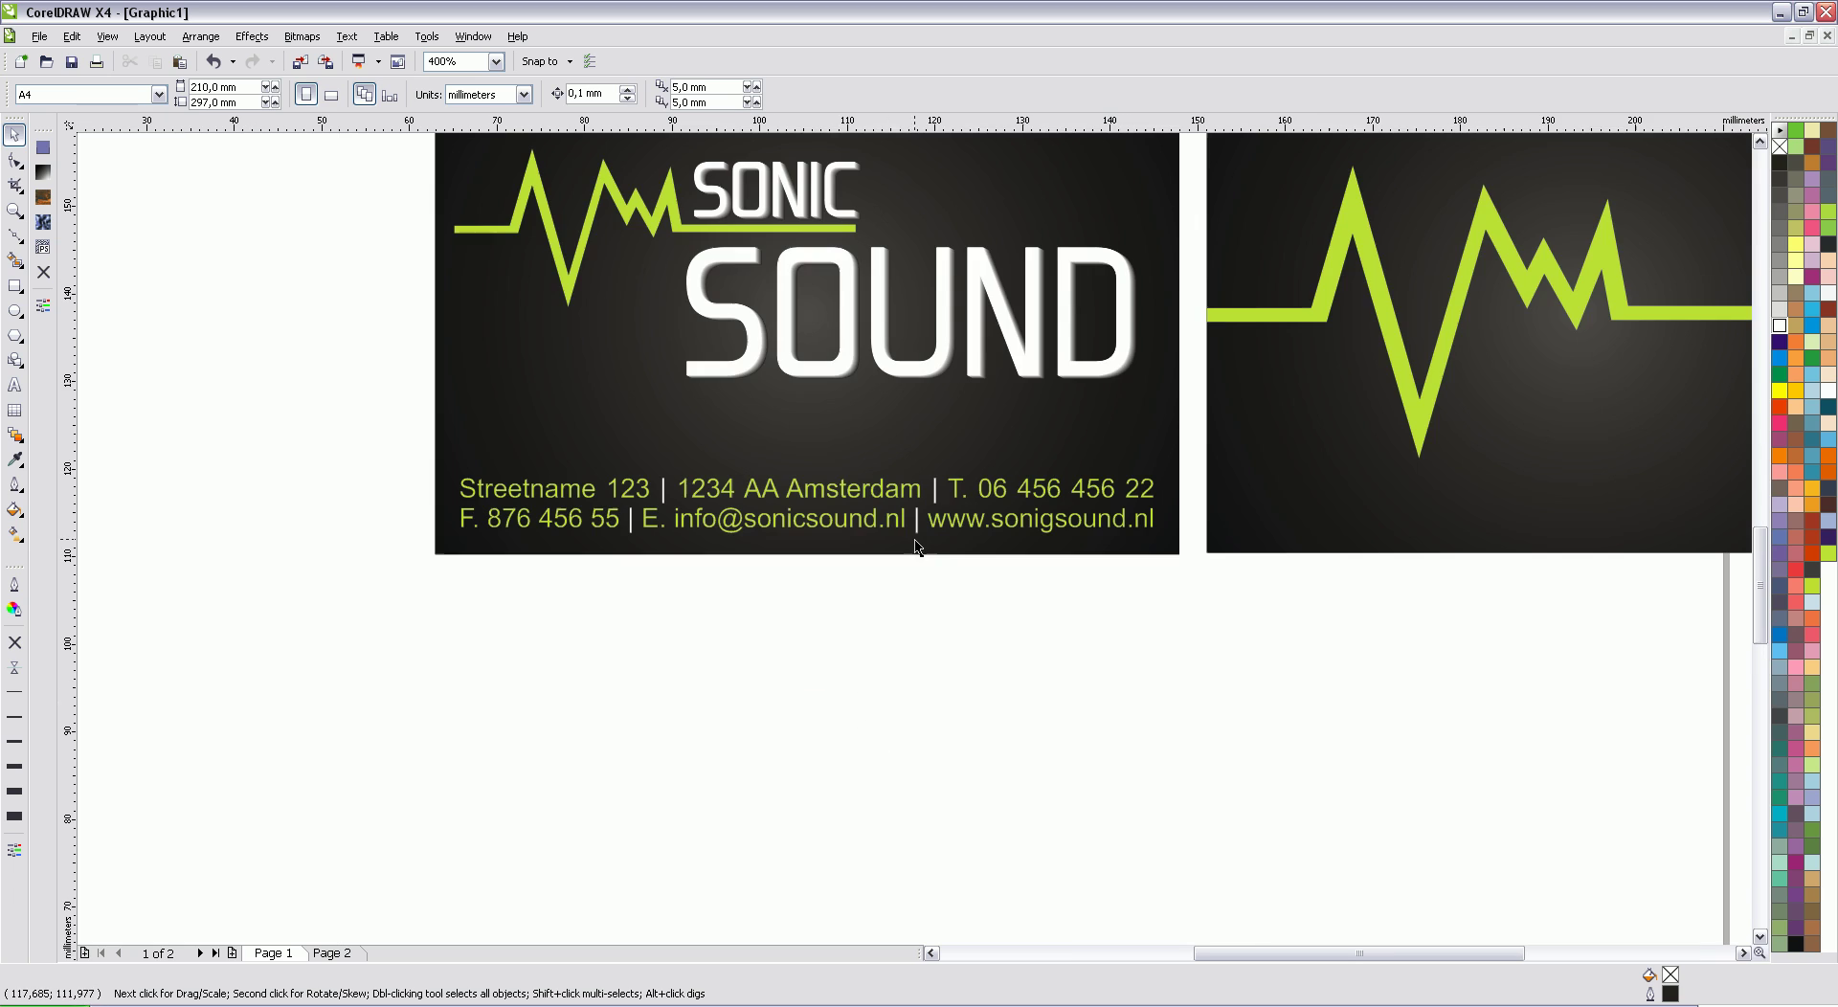
drag(1198, 624, 362, 486)
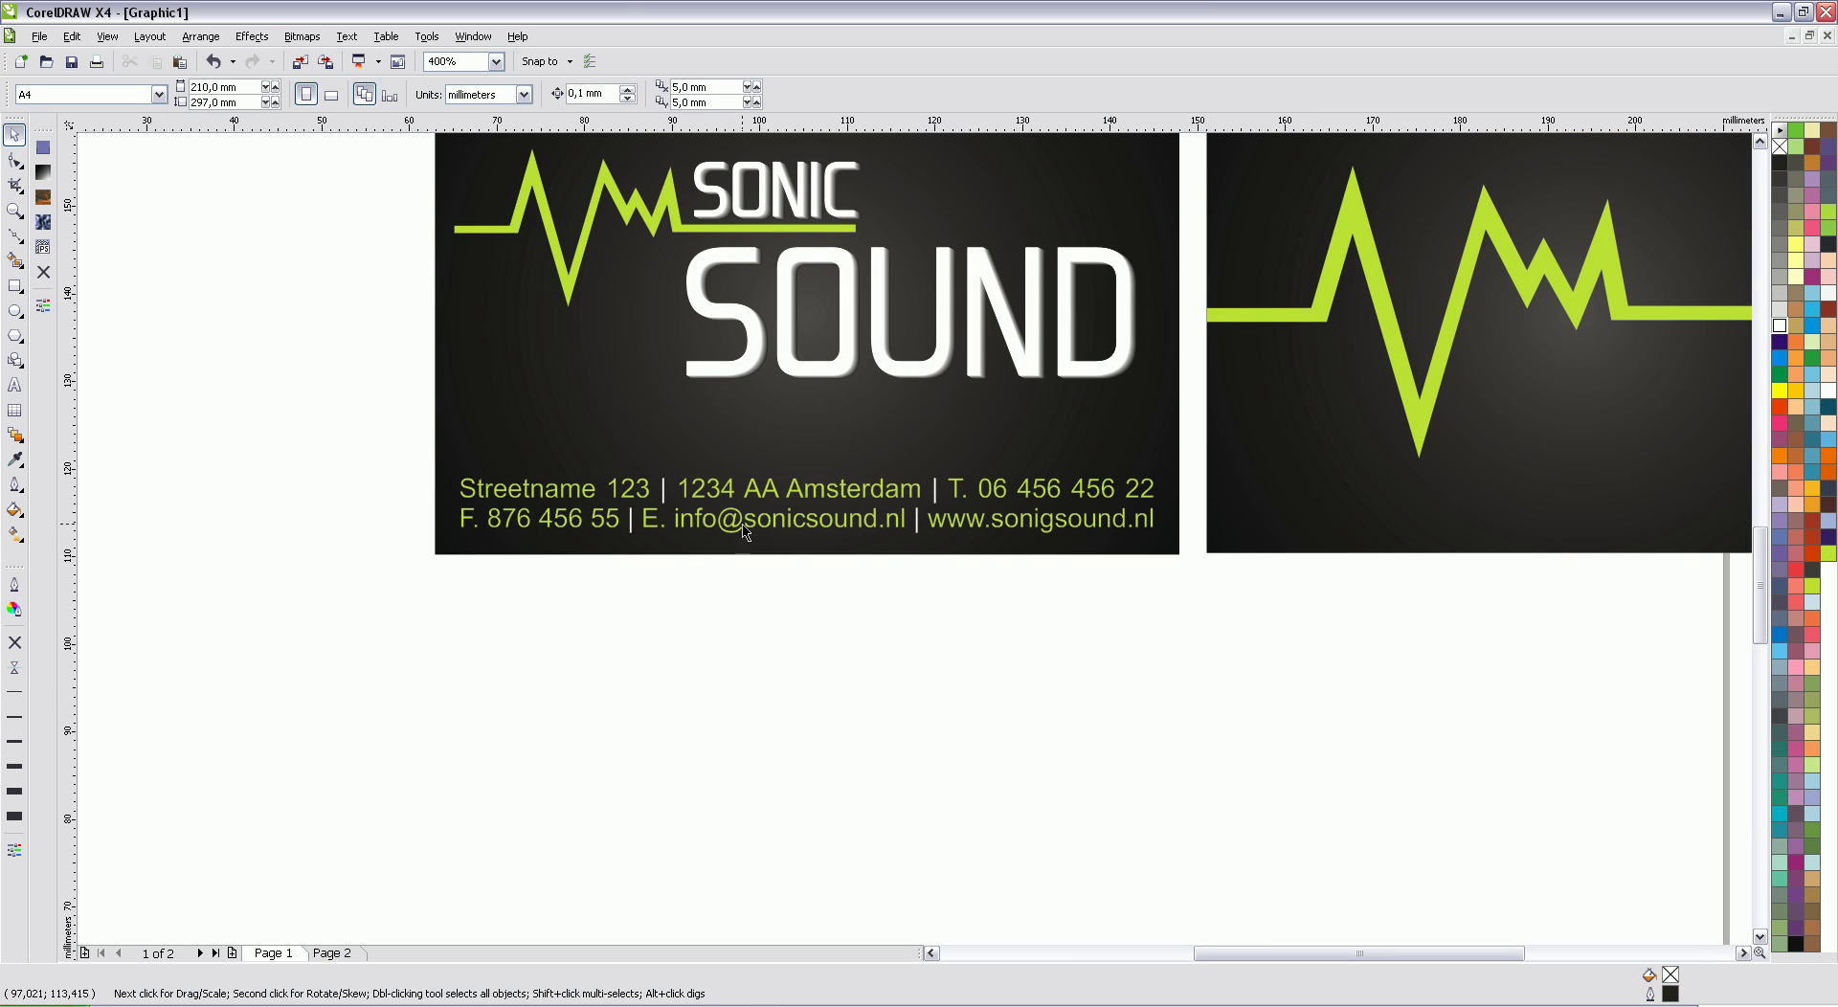
click(15, 384)
drag(676, 487, 657, 488)
key(BackSpace)
key(Return)
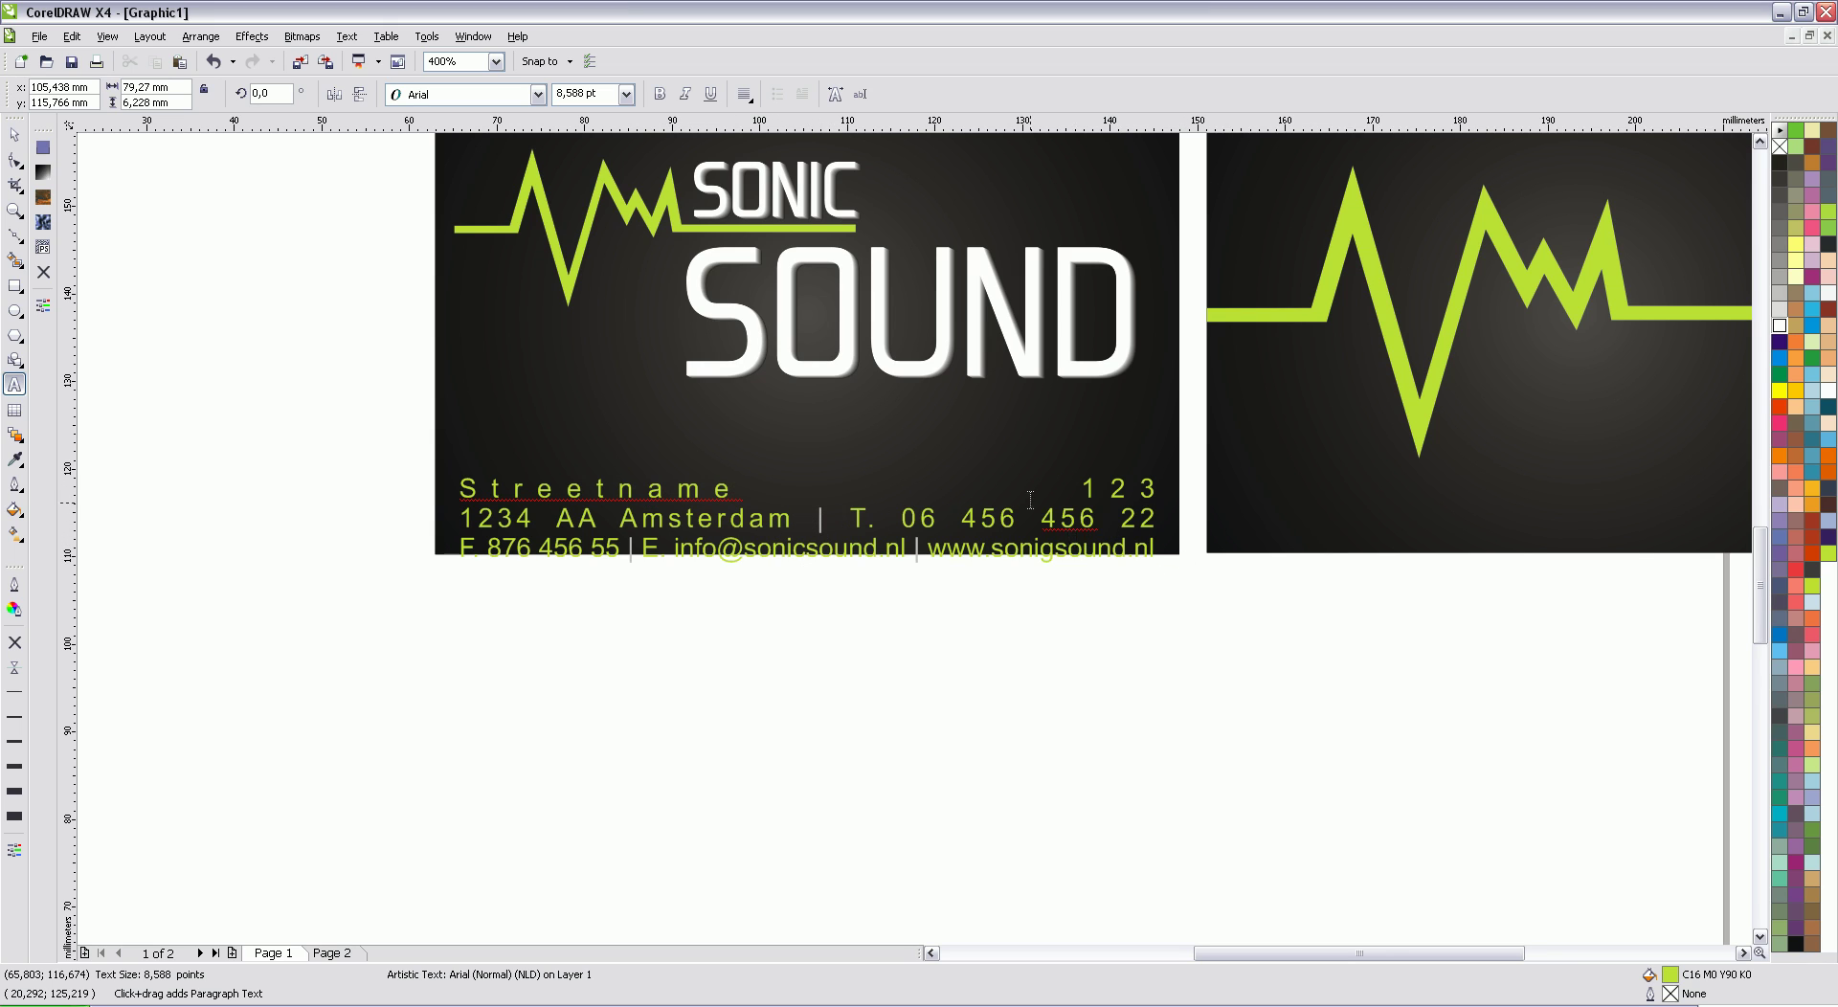
key(ctrl+a)
click(744, 93)
click(812, 122)
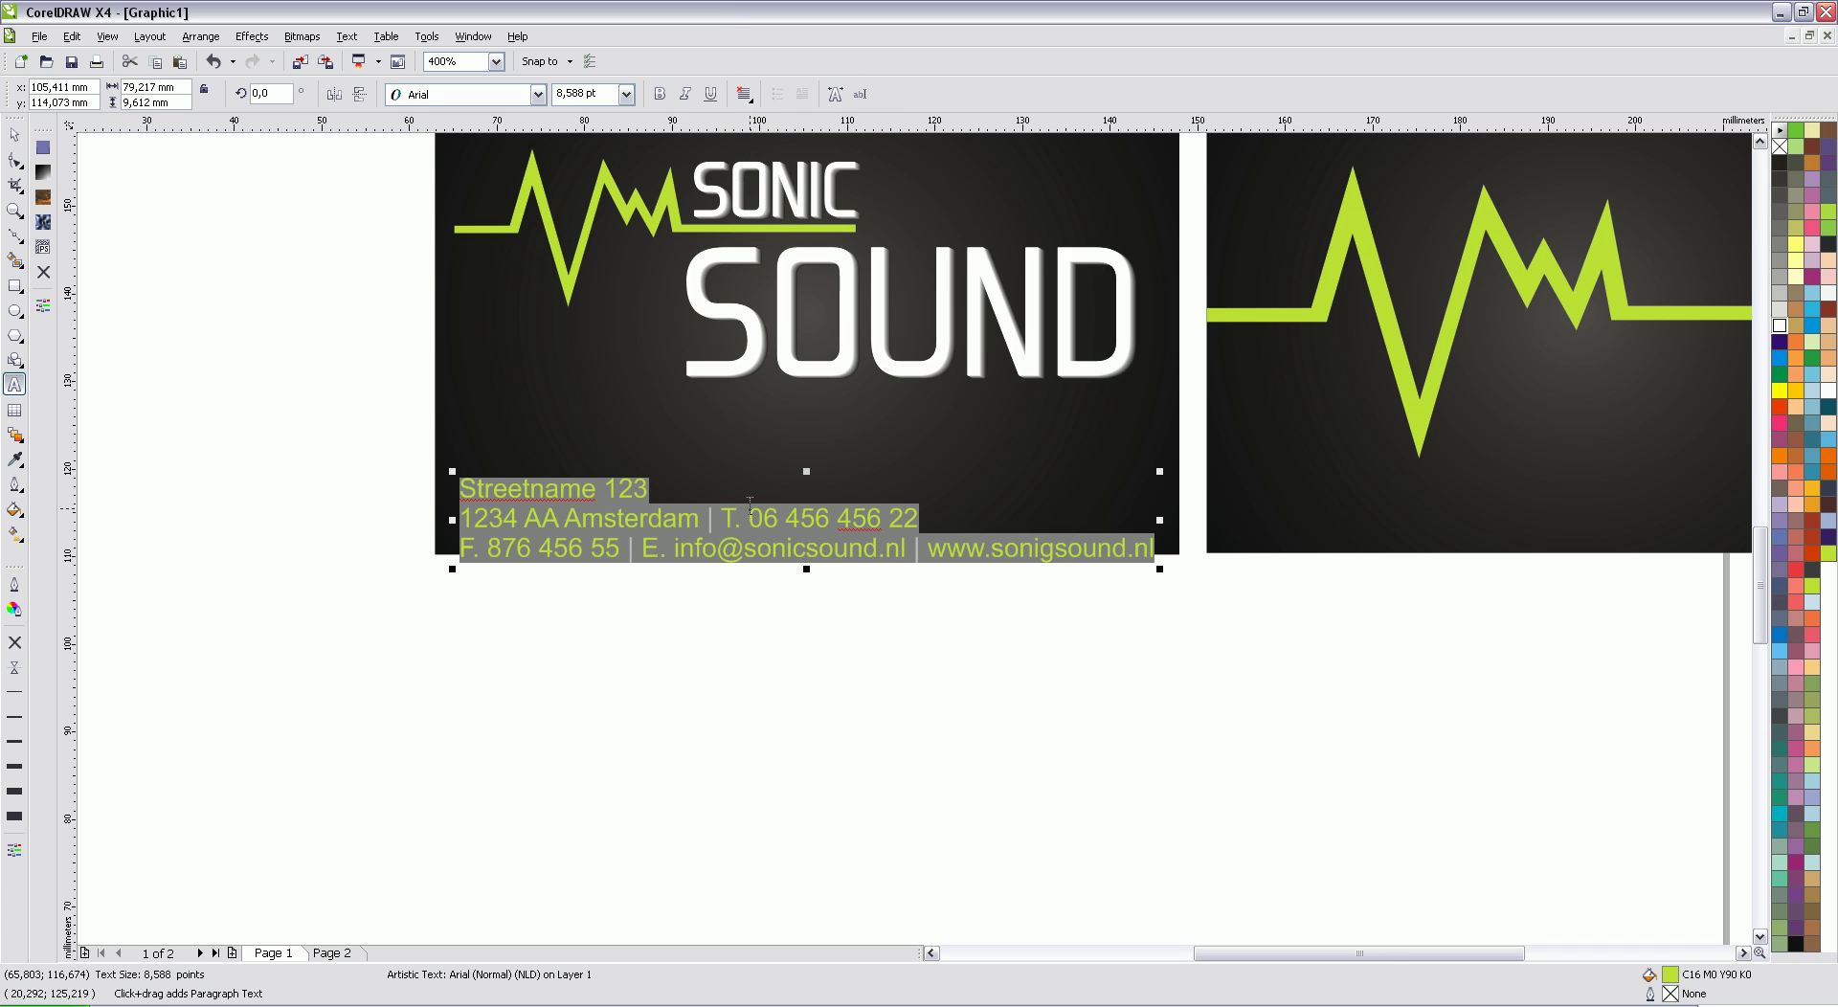
Step: Put the phone number, e-mail and website each on their own line, removing their separators
click(714, 518)
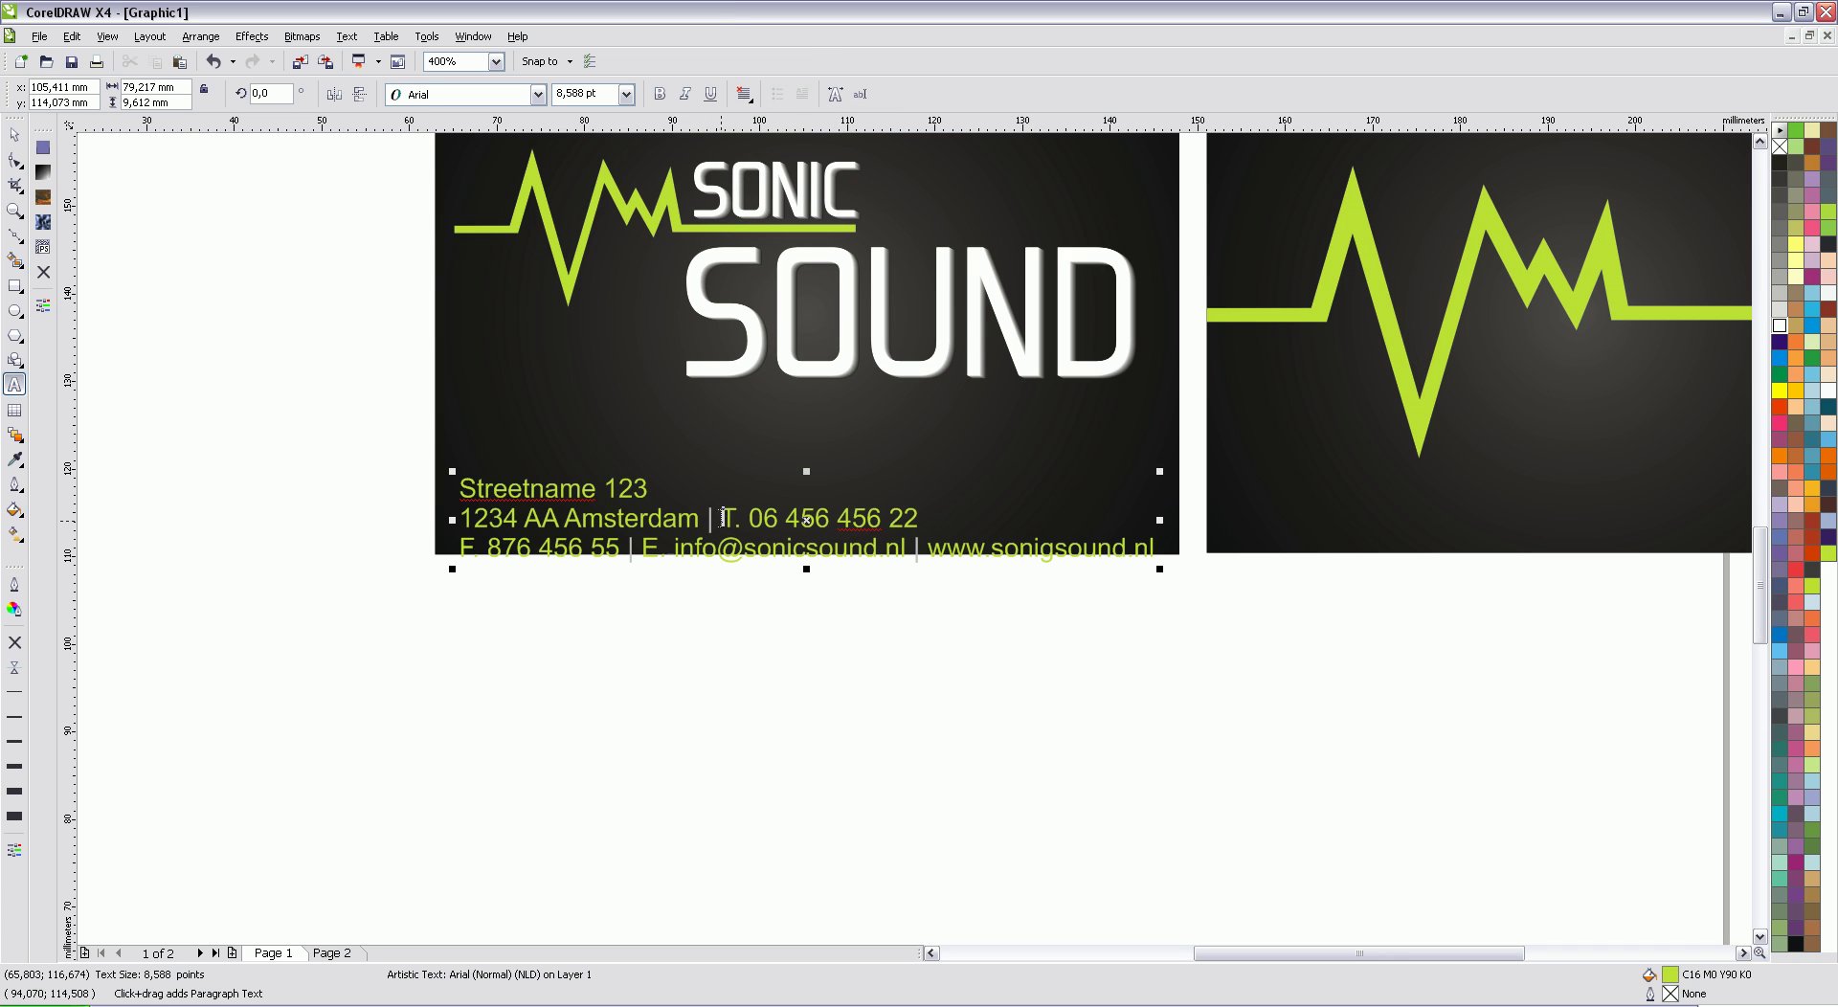
drag(720, 518, 702, 518)
key(BackSpace)
key(Return)
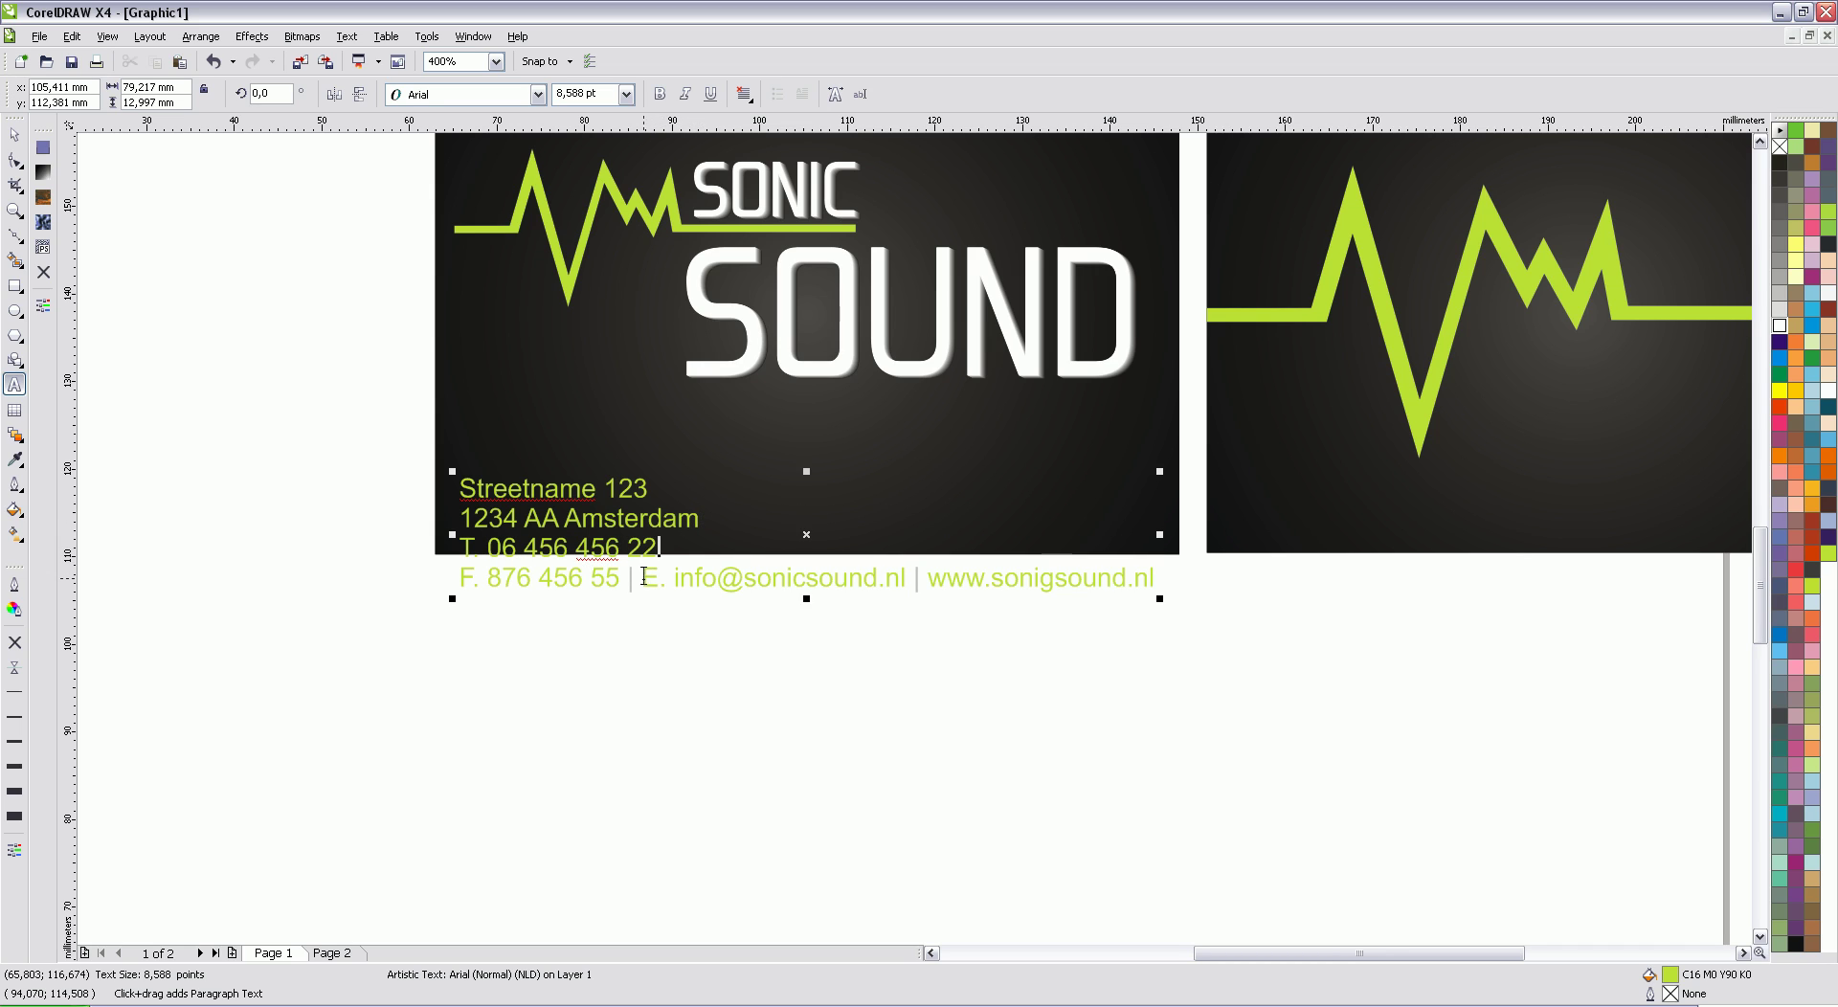
drag(643, 578, 628, 578)
key(BackSpace)
key(Return)
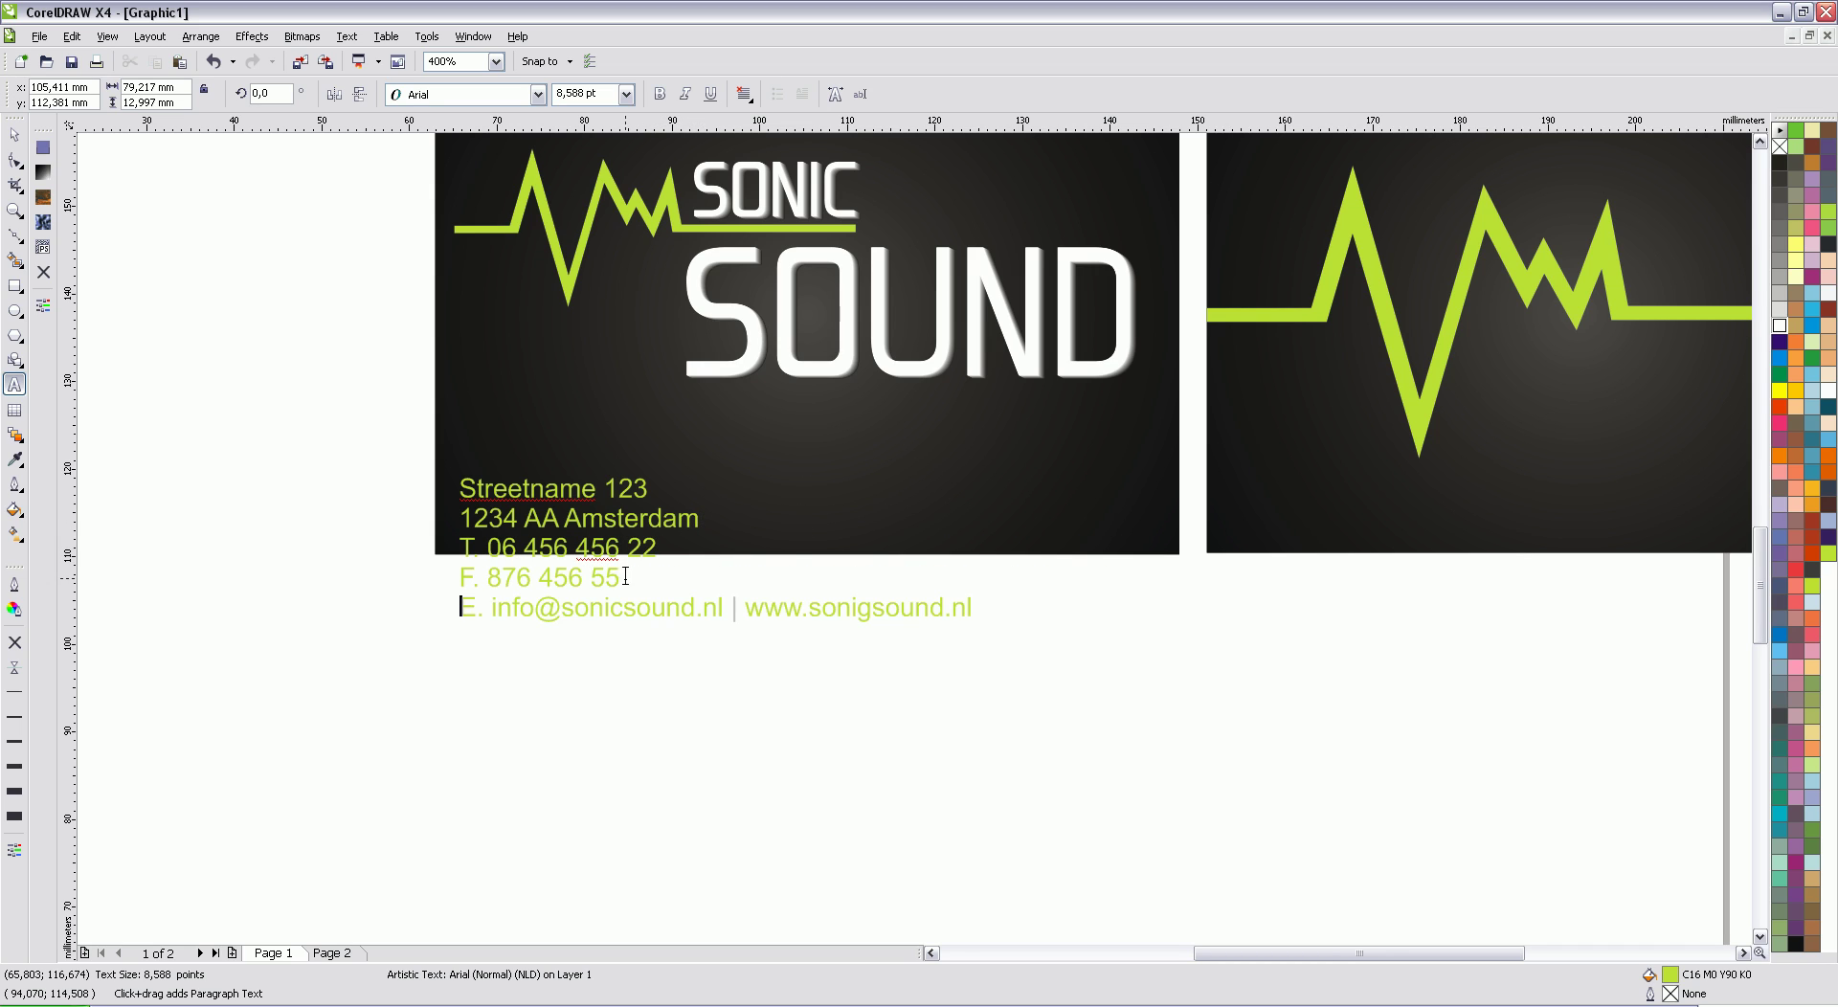
drag(746, 610, 726, 609)
key(BackSpace)
key(Return)
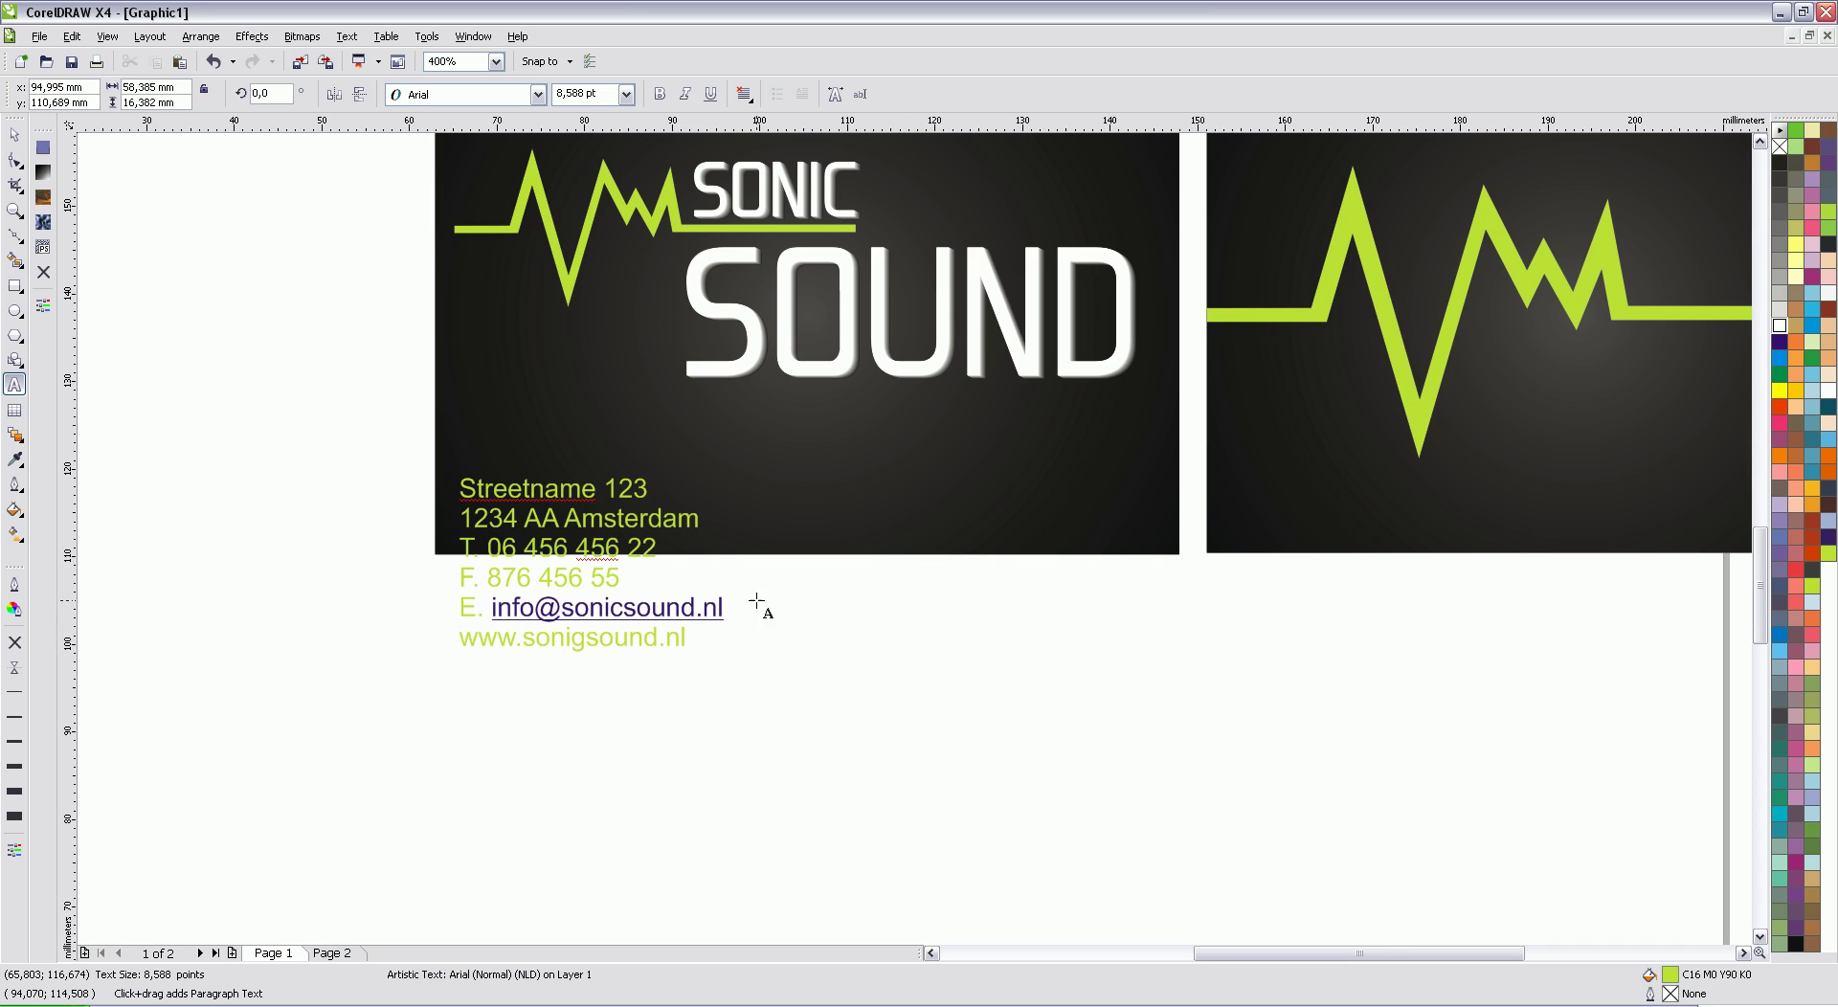
Step: Remove the e-mail underline and move the contact block up onto the front card
drag(724, 607, 491, 609)
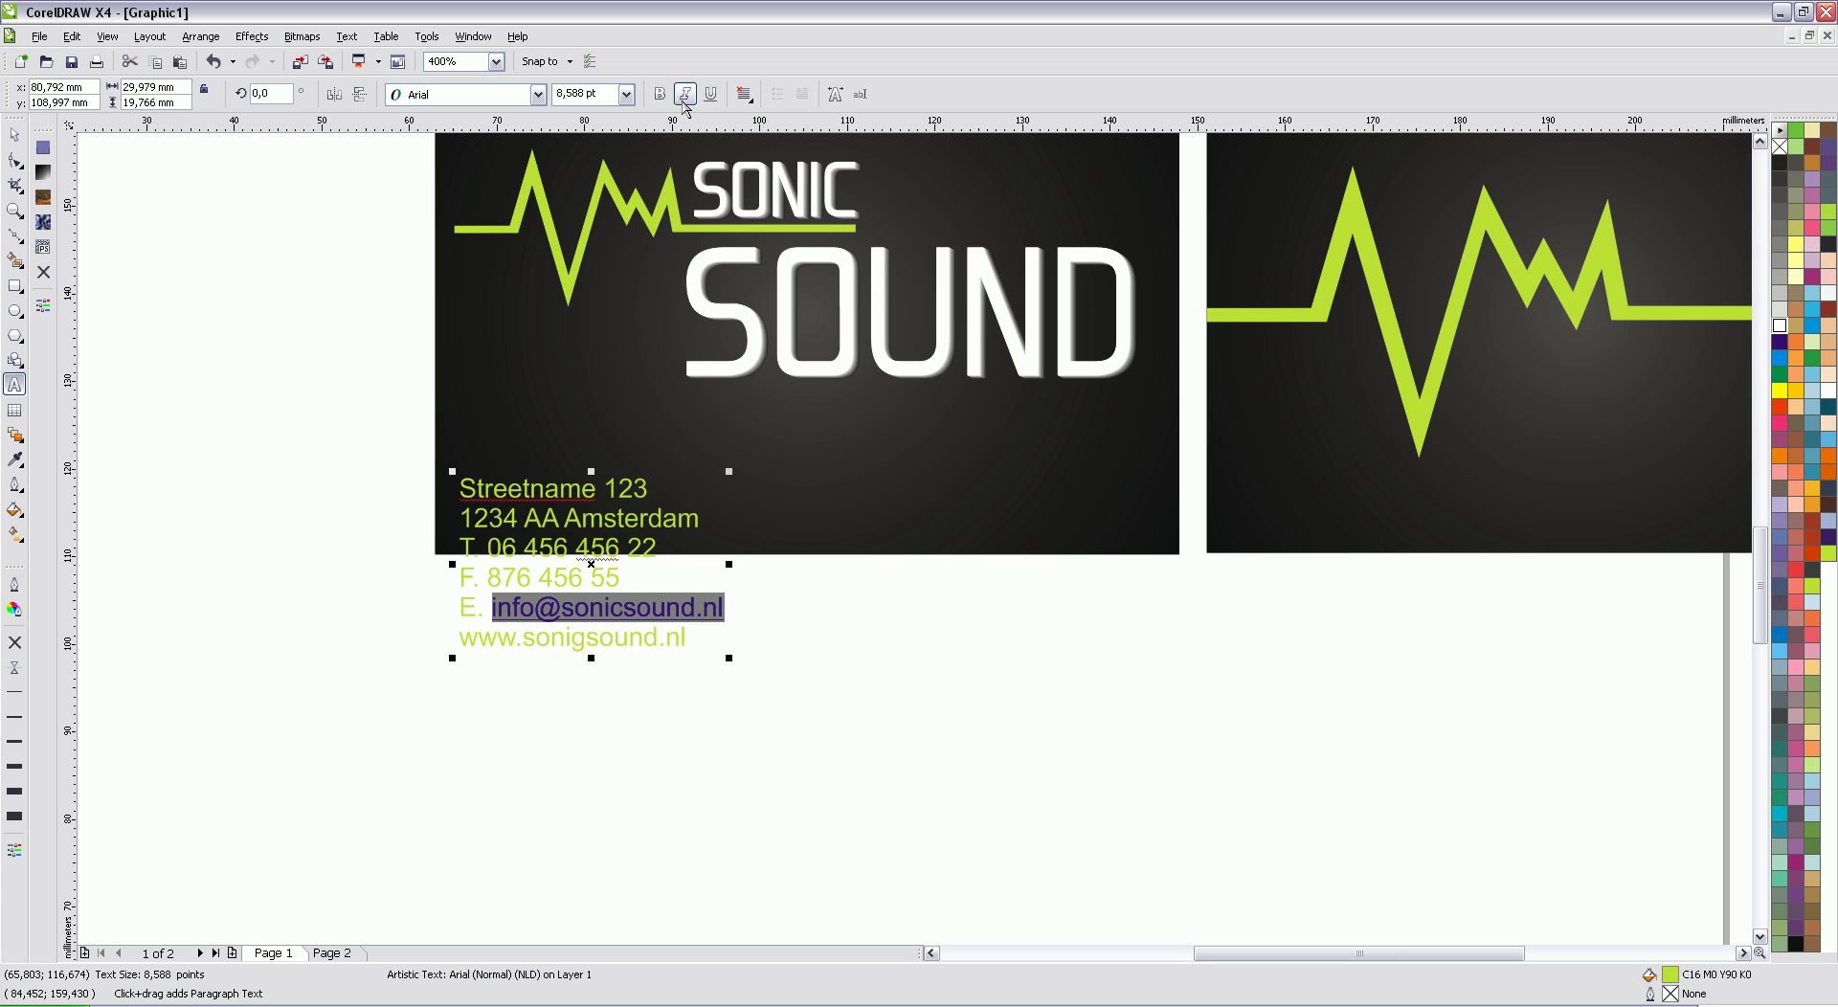
click(709, 94)
click(14, 134)
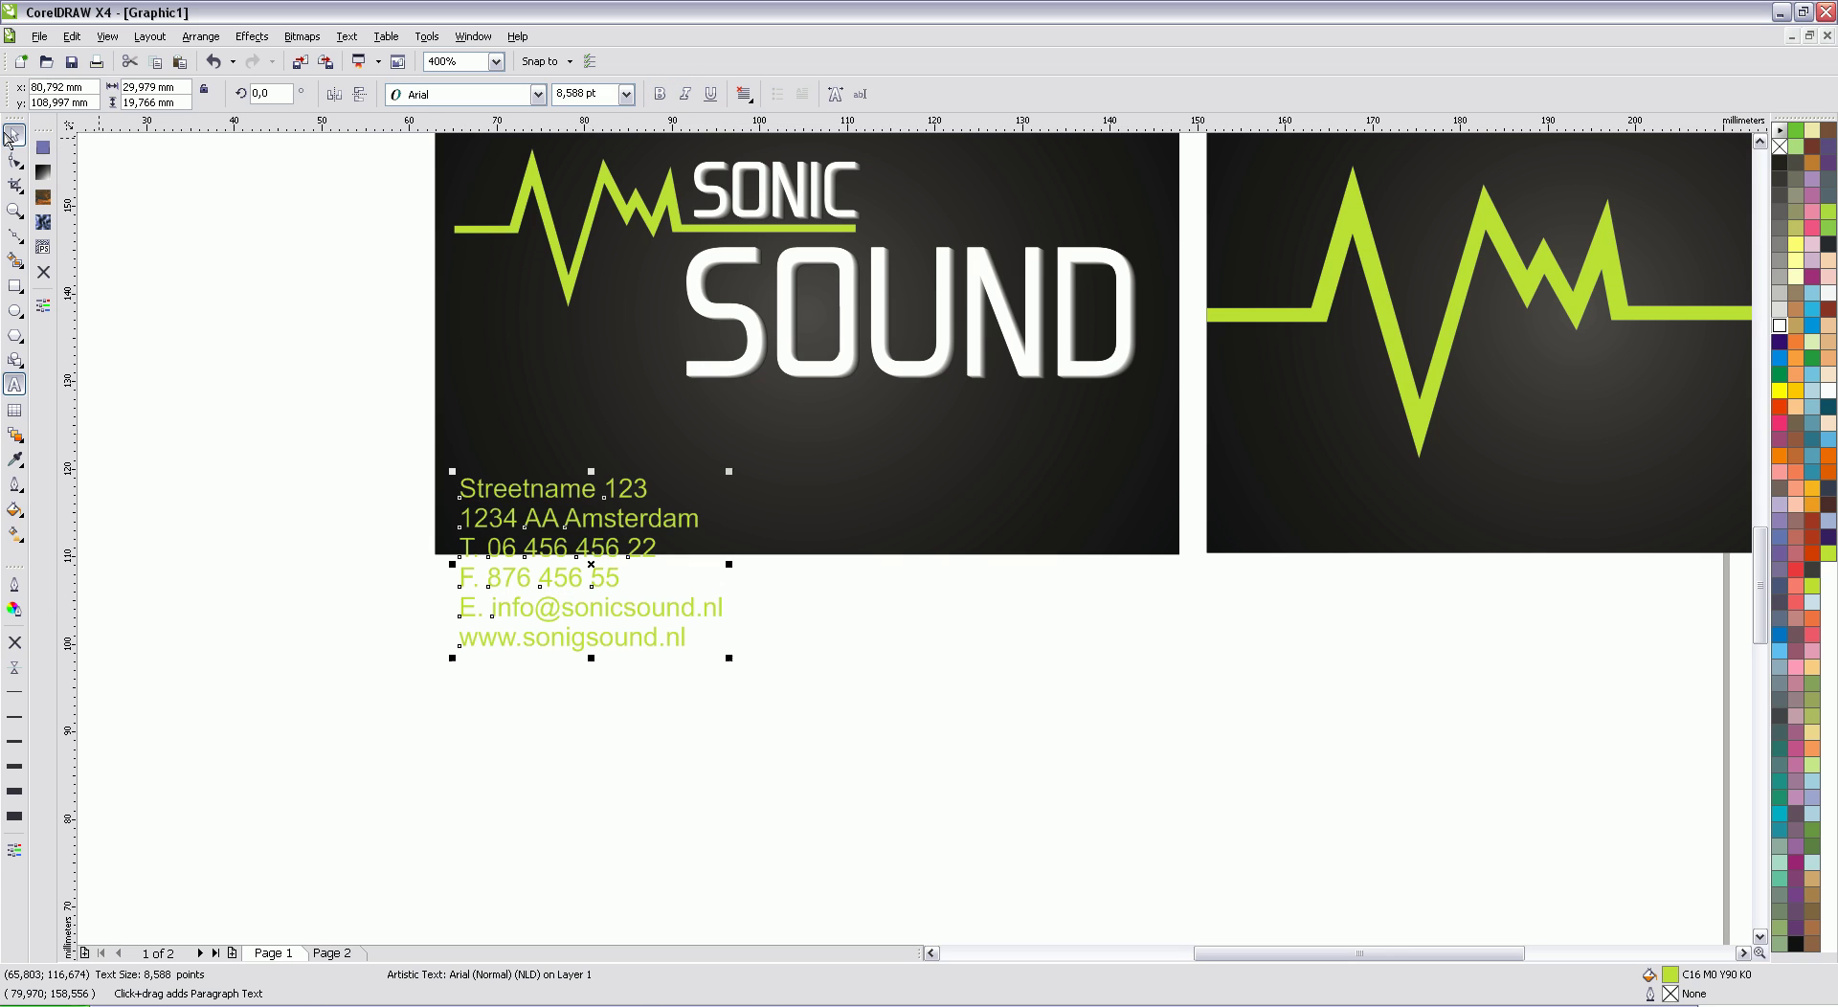
drag(588, 566, 591, 456)
Step: Enlarge the SONIC SOUND logo slightly and move it higher on the card
scroll(813, 522, down, 2)
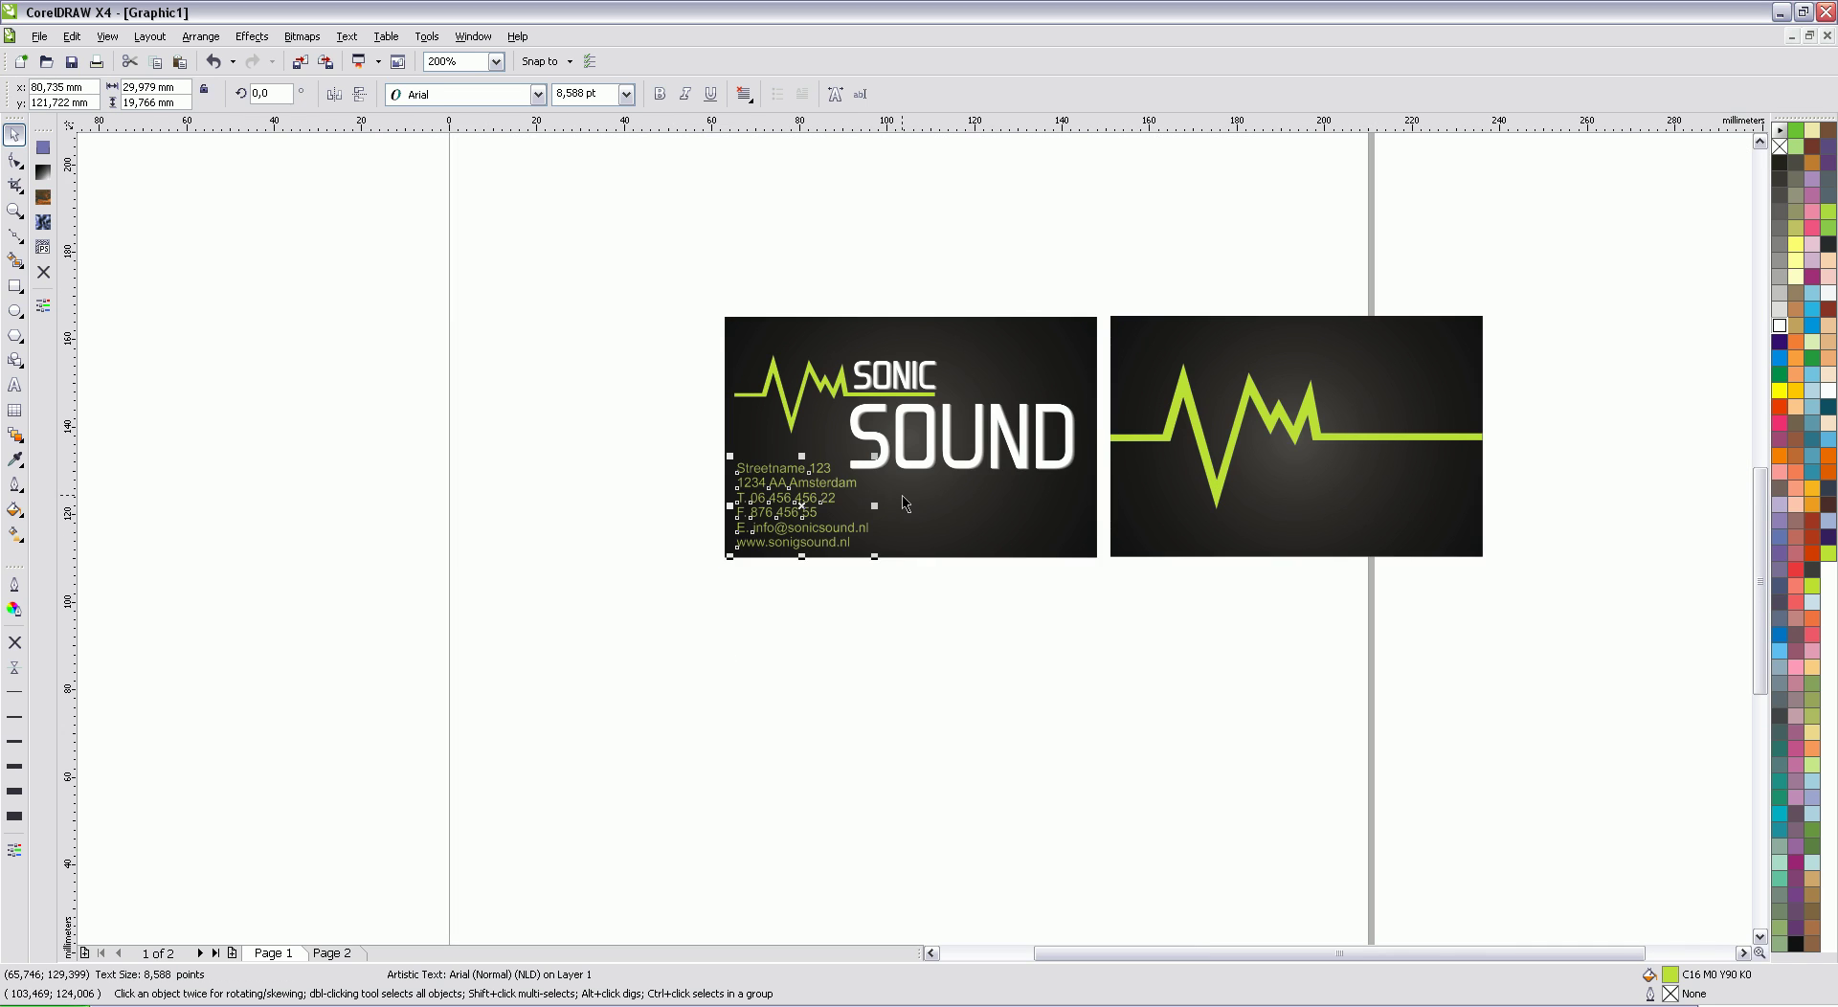
scroll(962, 497, up, 2)
click(1164, 410)
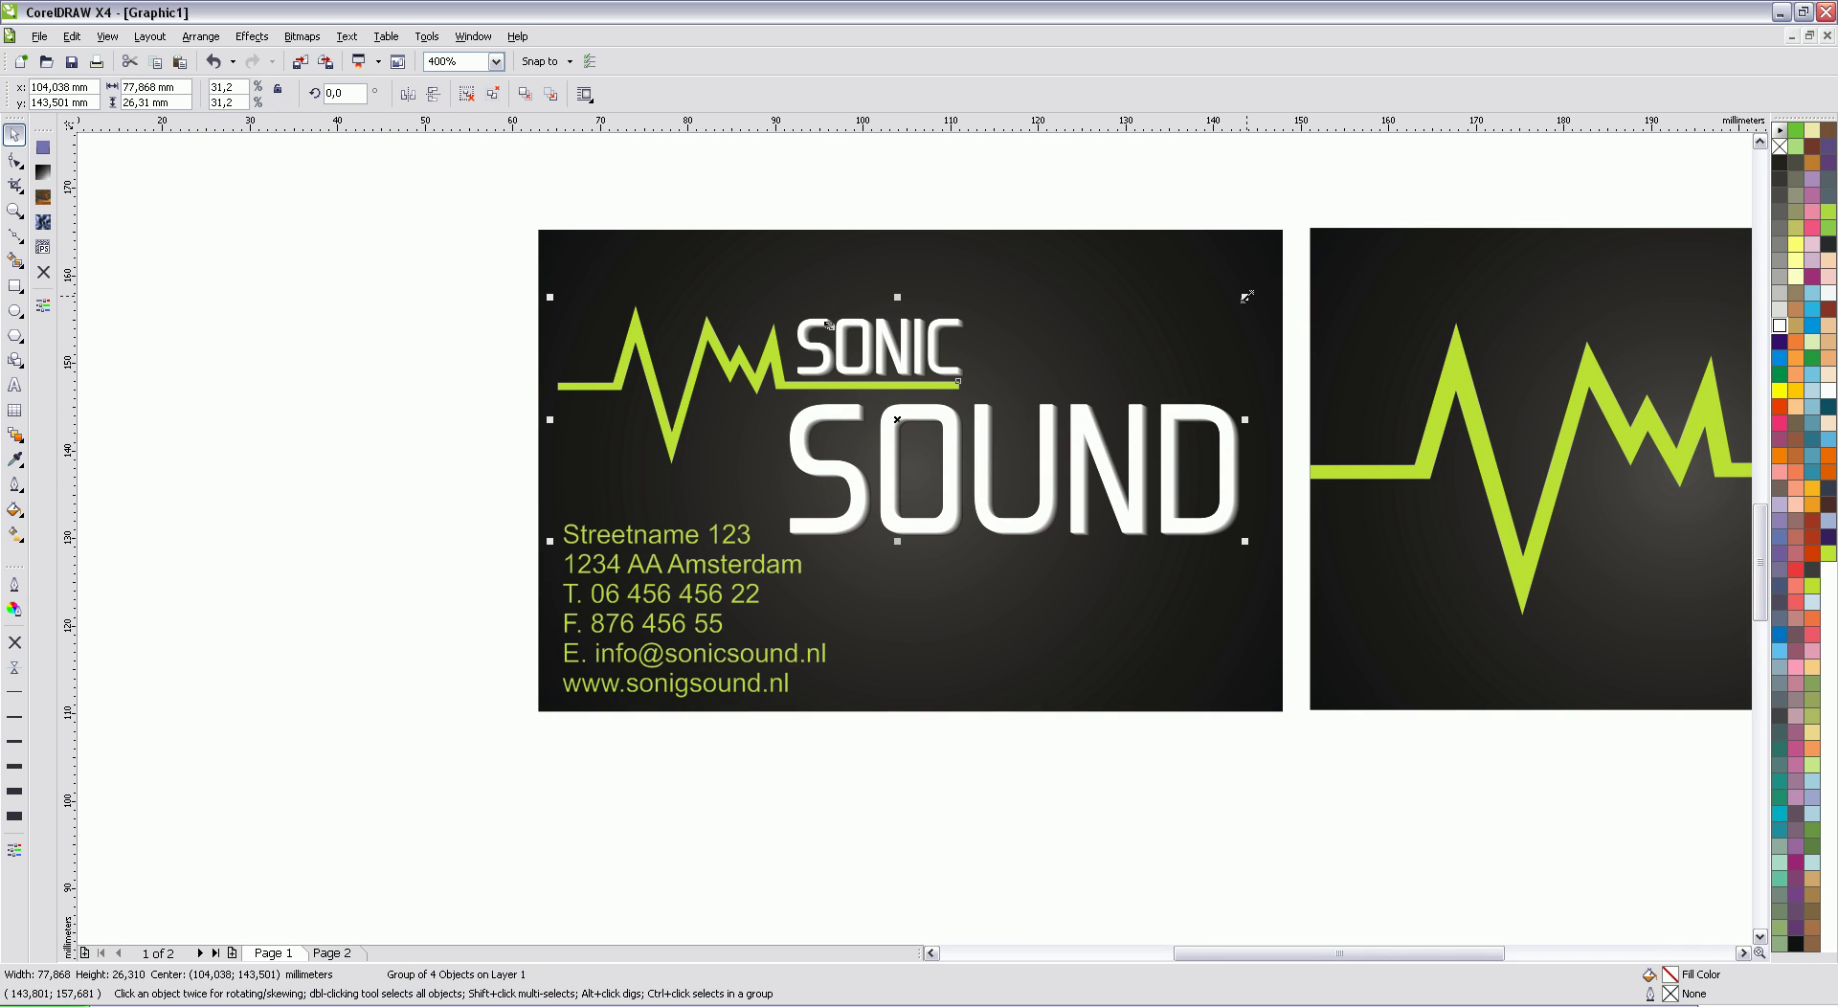
drag(1246, 297, 1265, 291)
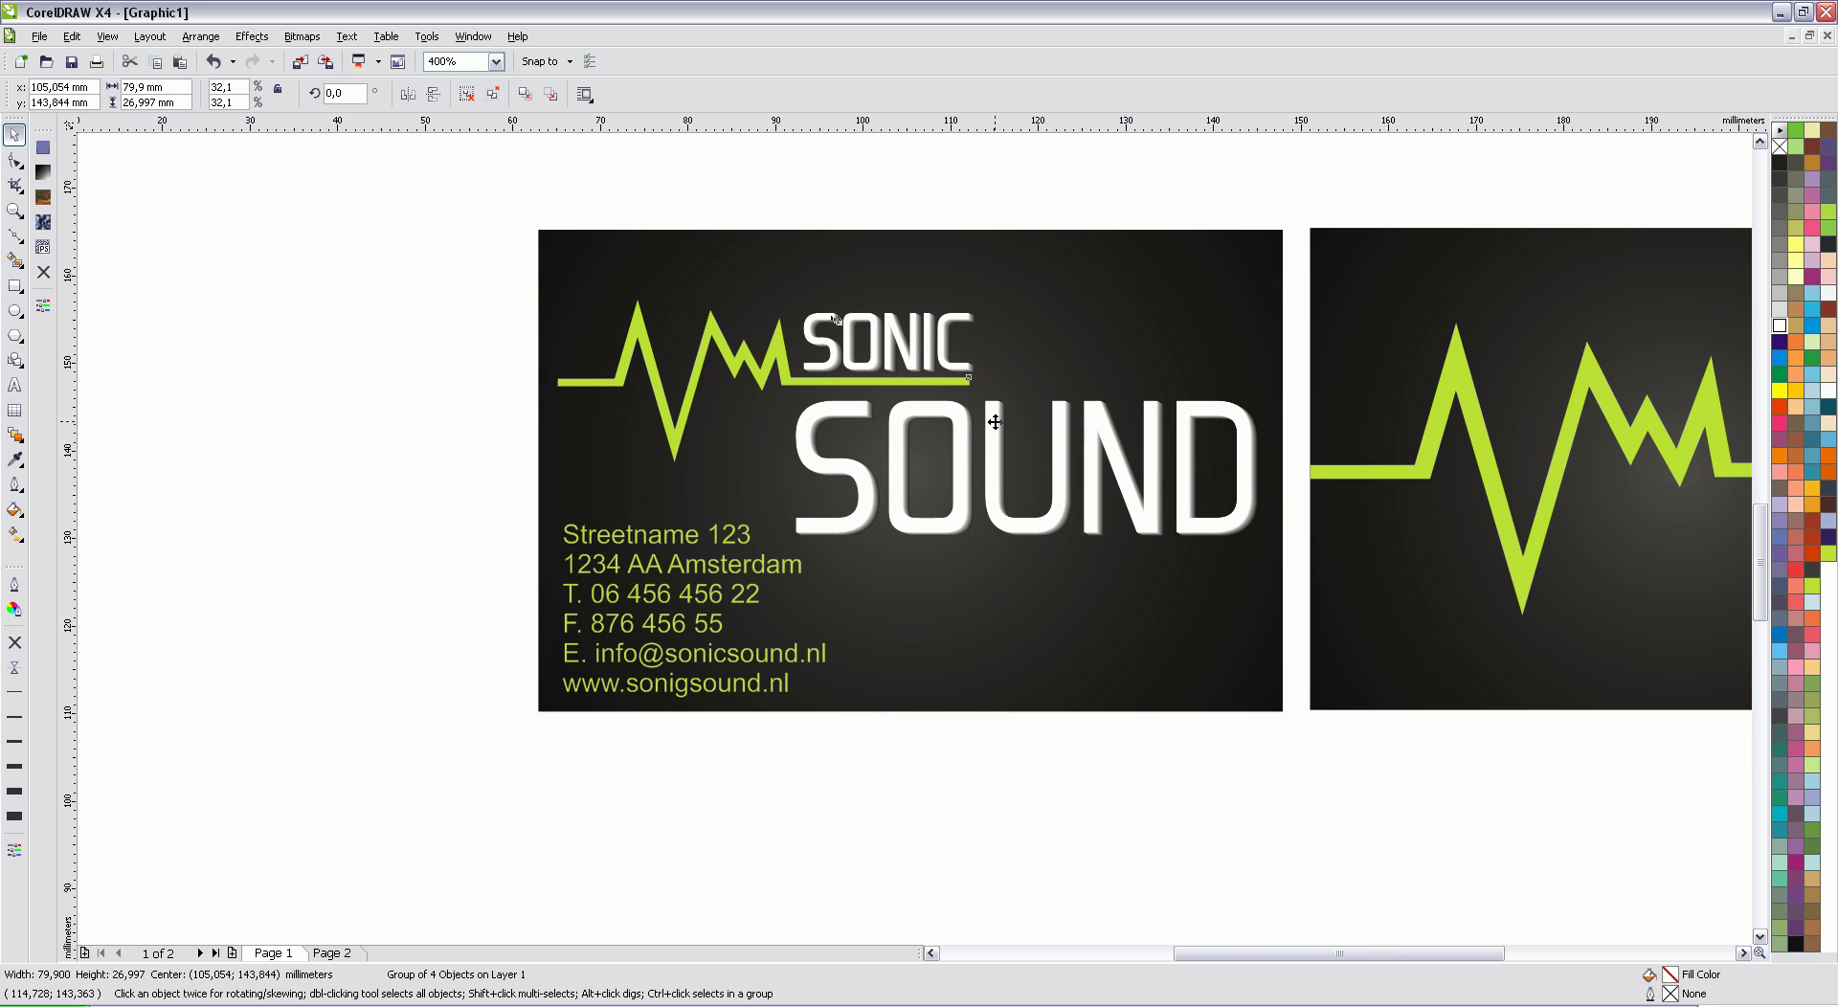
drag(995, 422, 1070, 382)
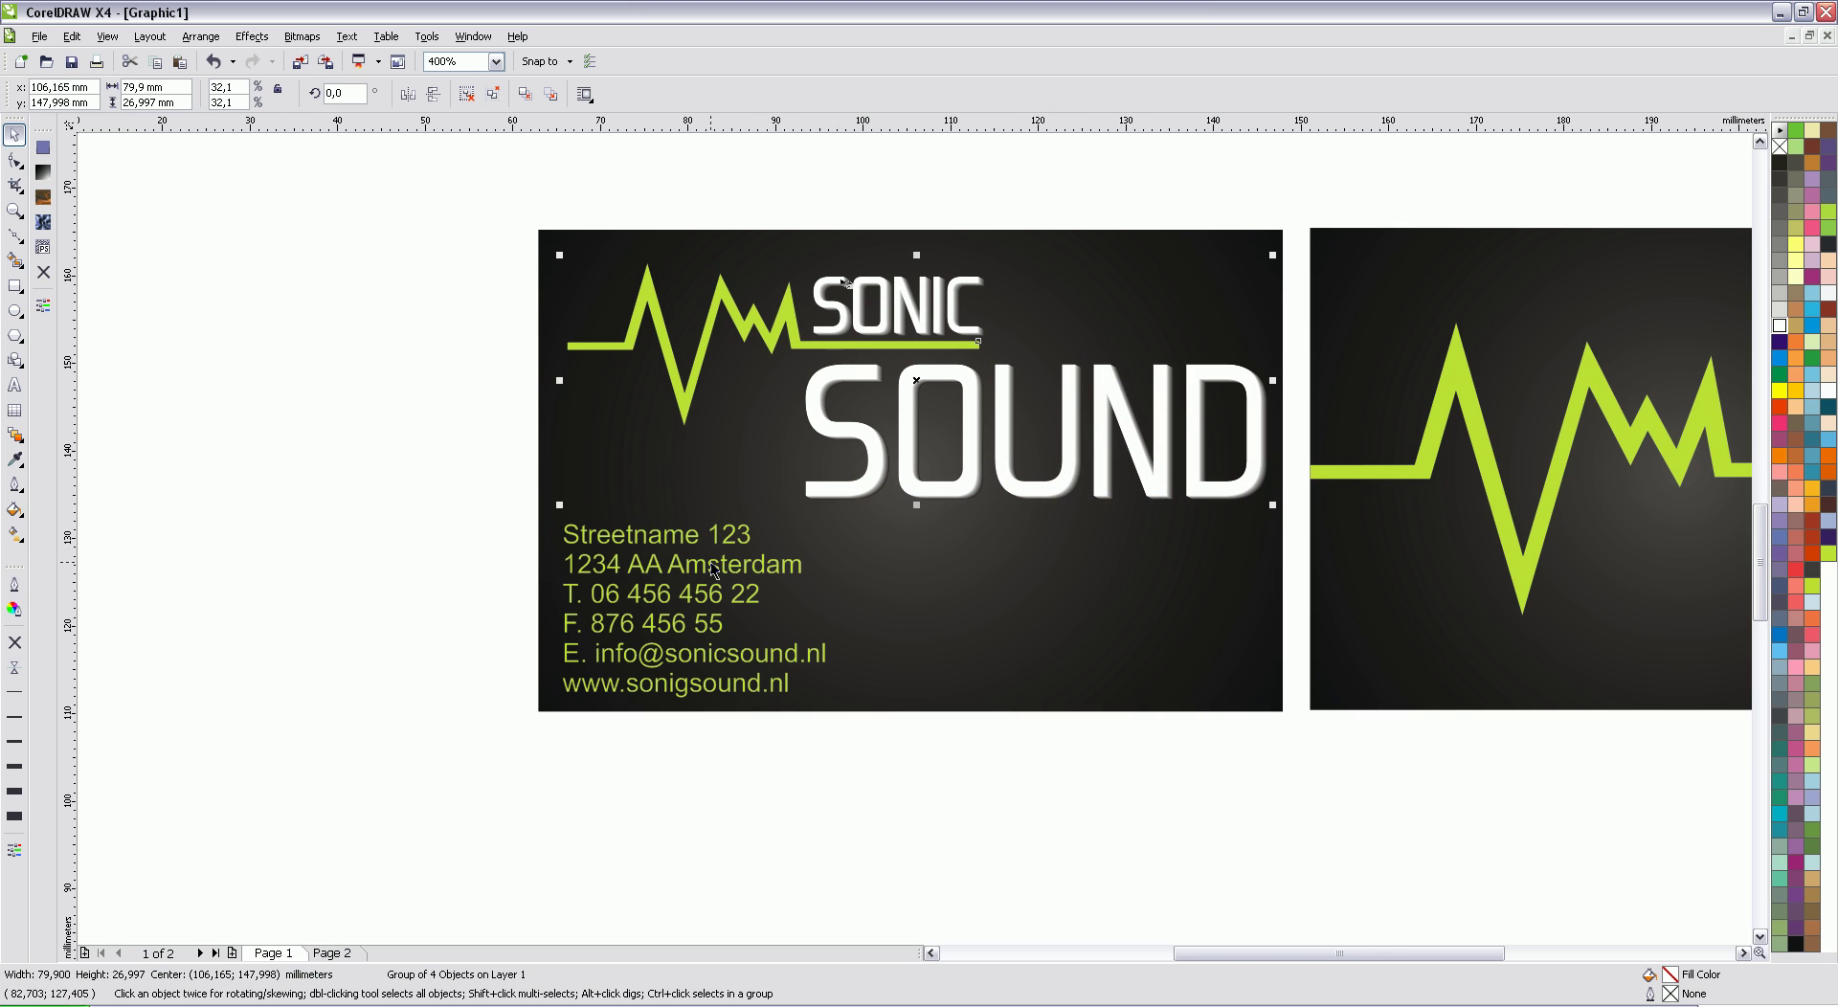
Step: Nudge the address block slightly up and to the right
click(736, 541)
scroll(915, 538, up, 2)
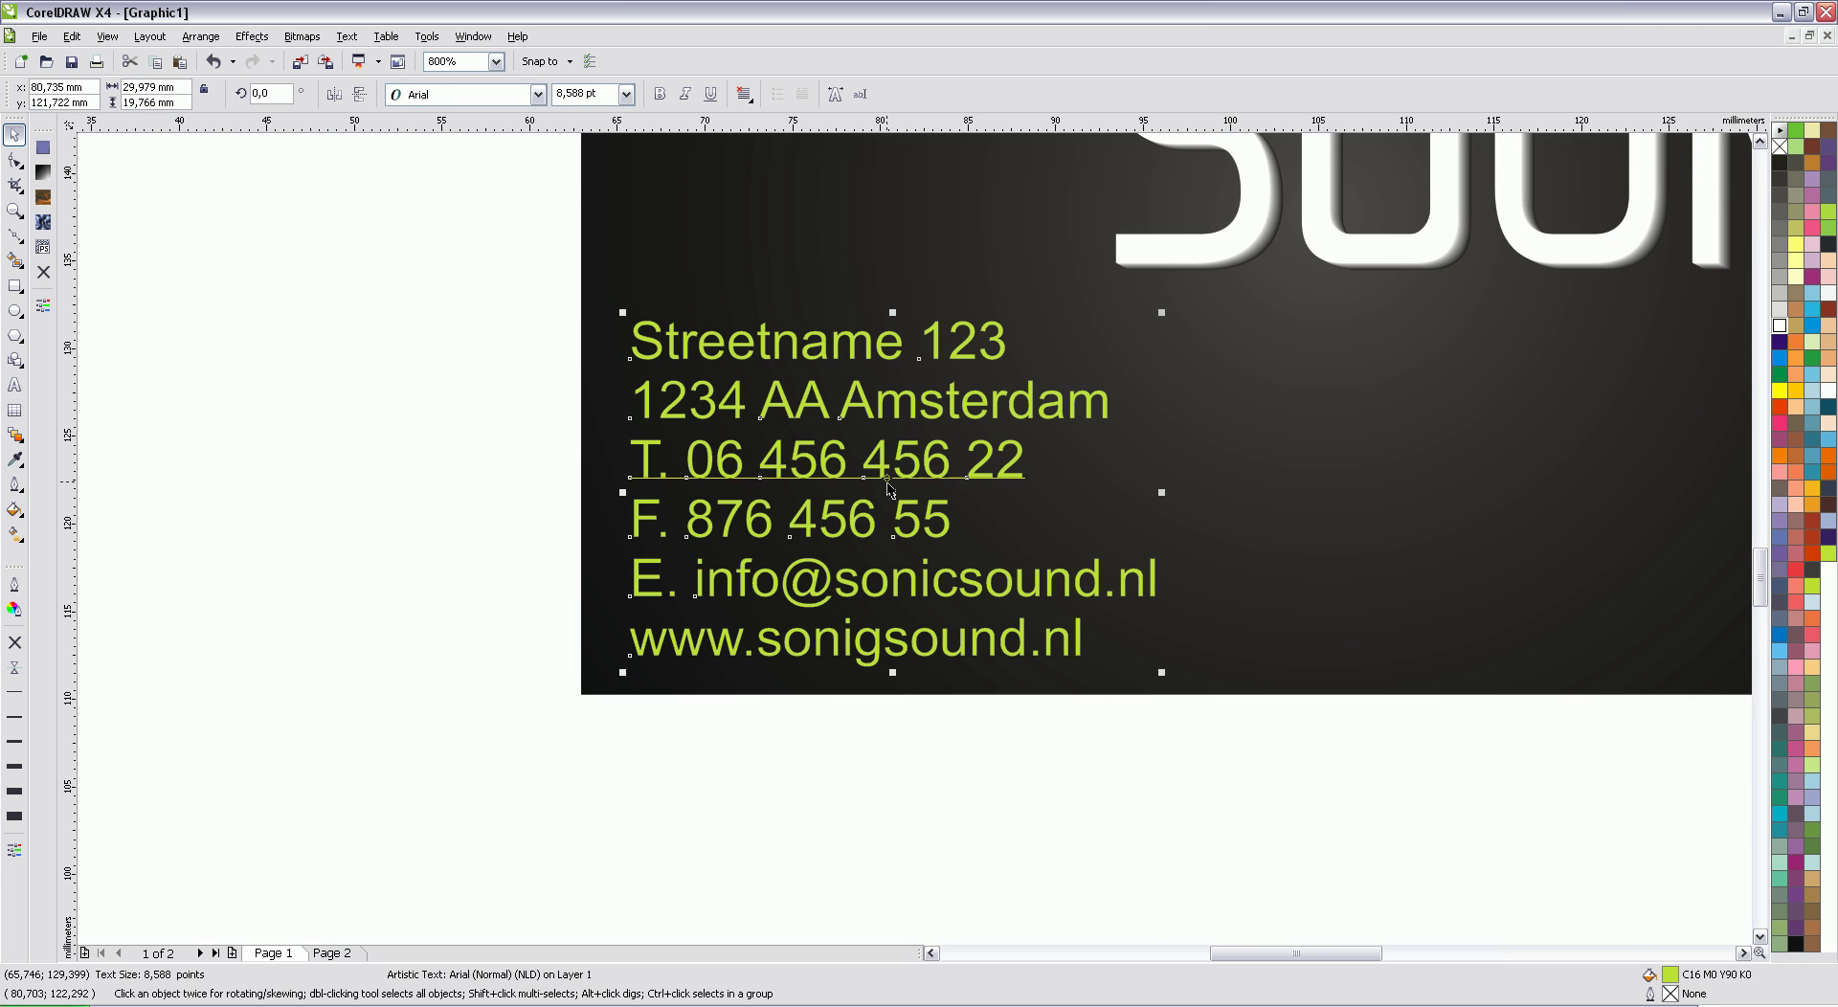
drag(916, 464, 918, 452)
scroll(1087, 497, down, 4)
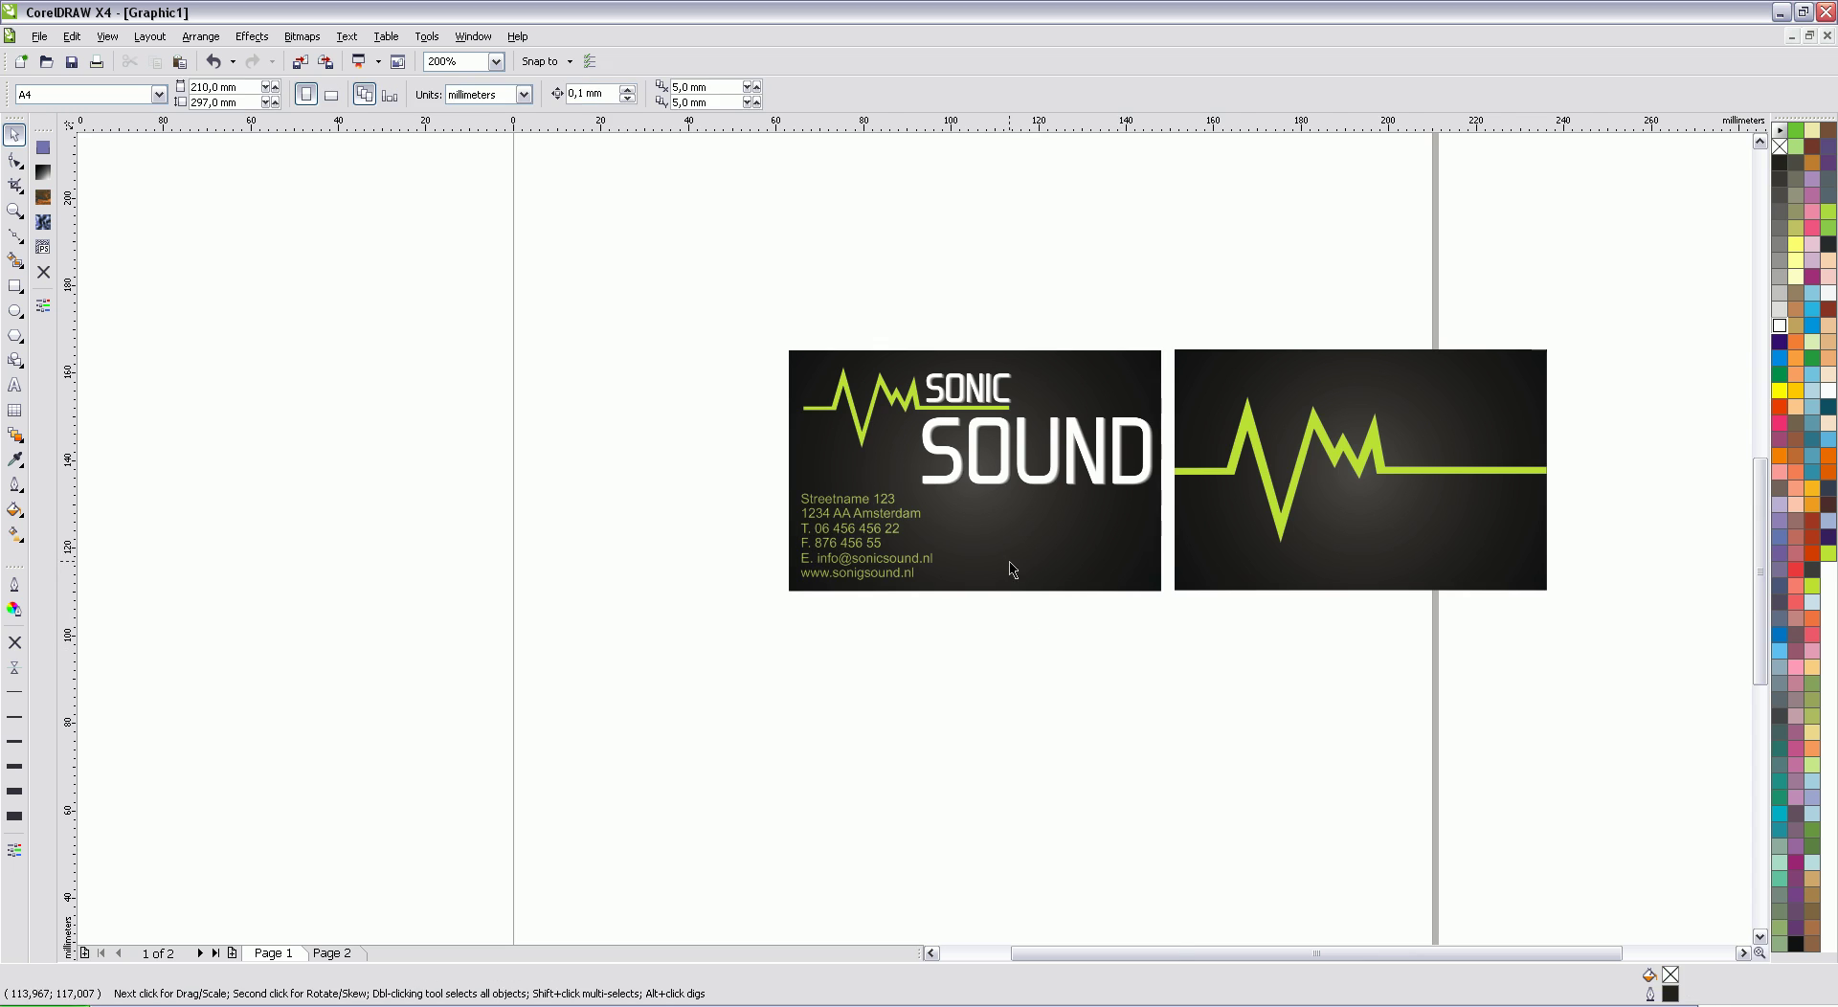
scroll(1013, 565, up, 1)
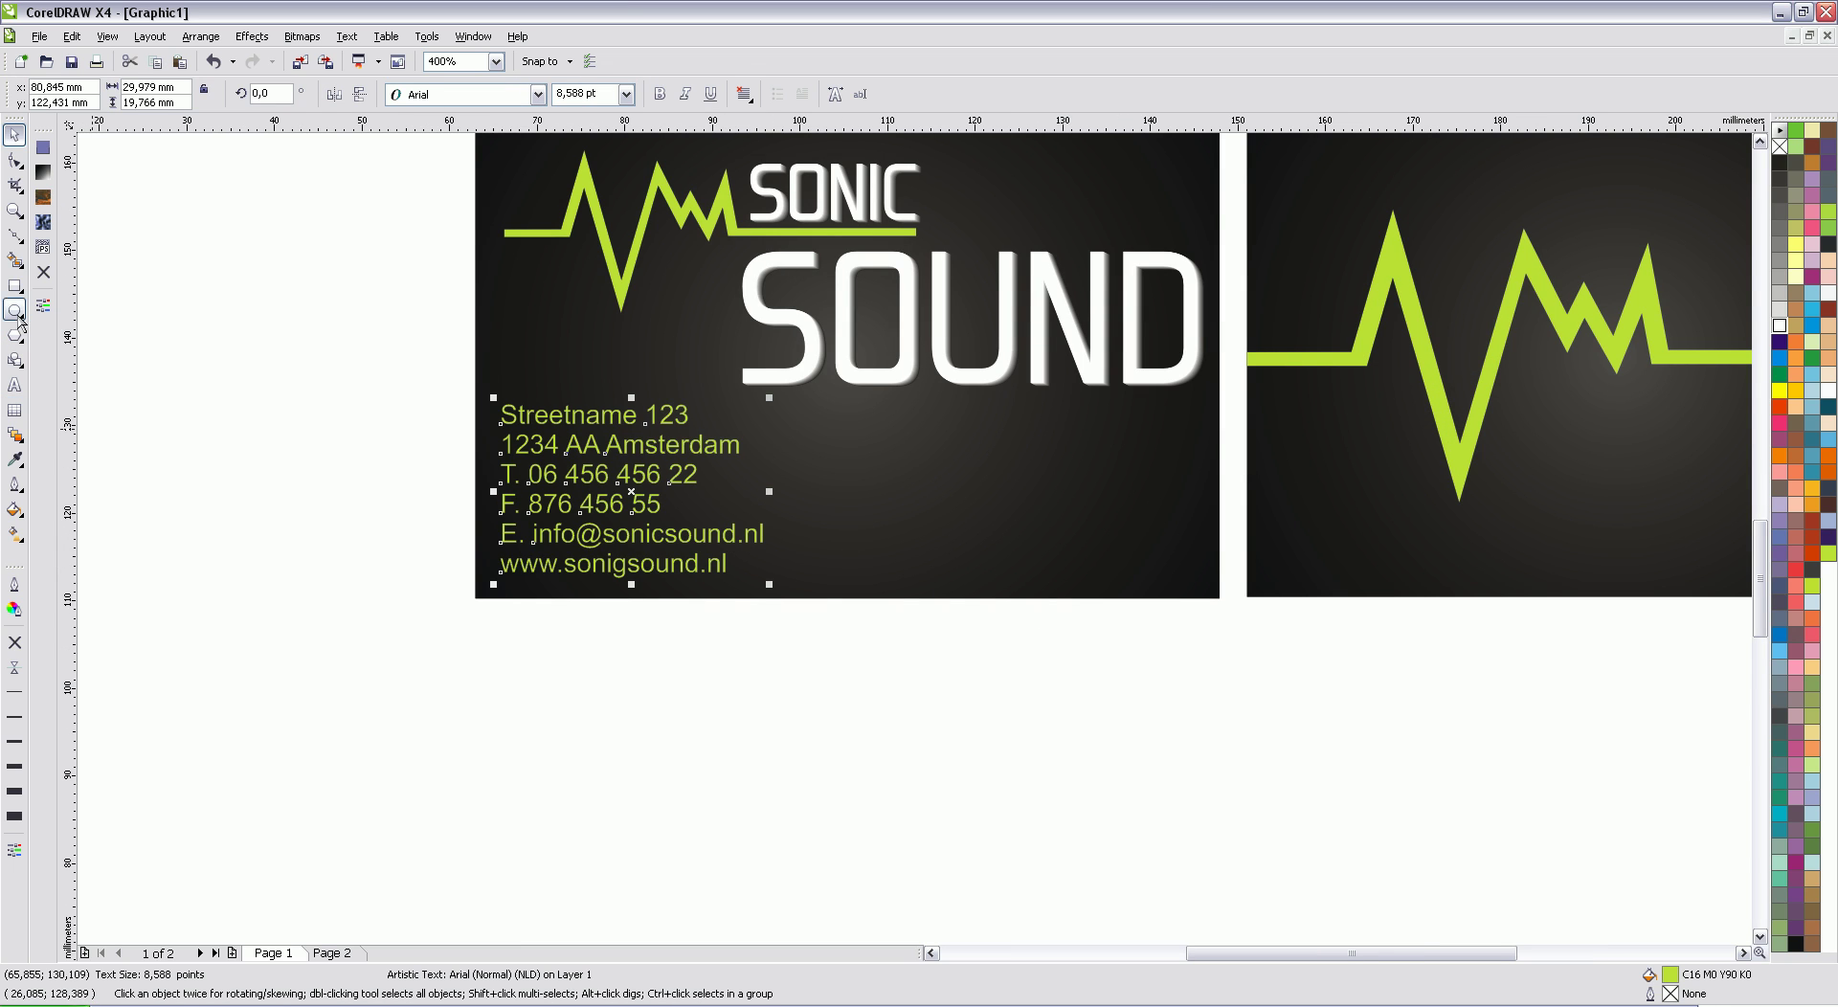
click(14, 384)
drag(729, 563, 507, 561)
click(599, 564)
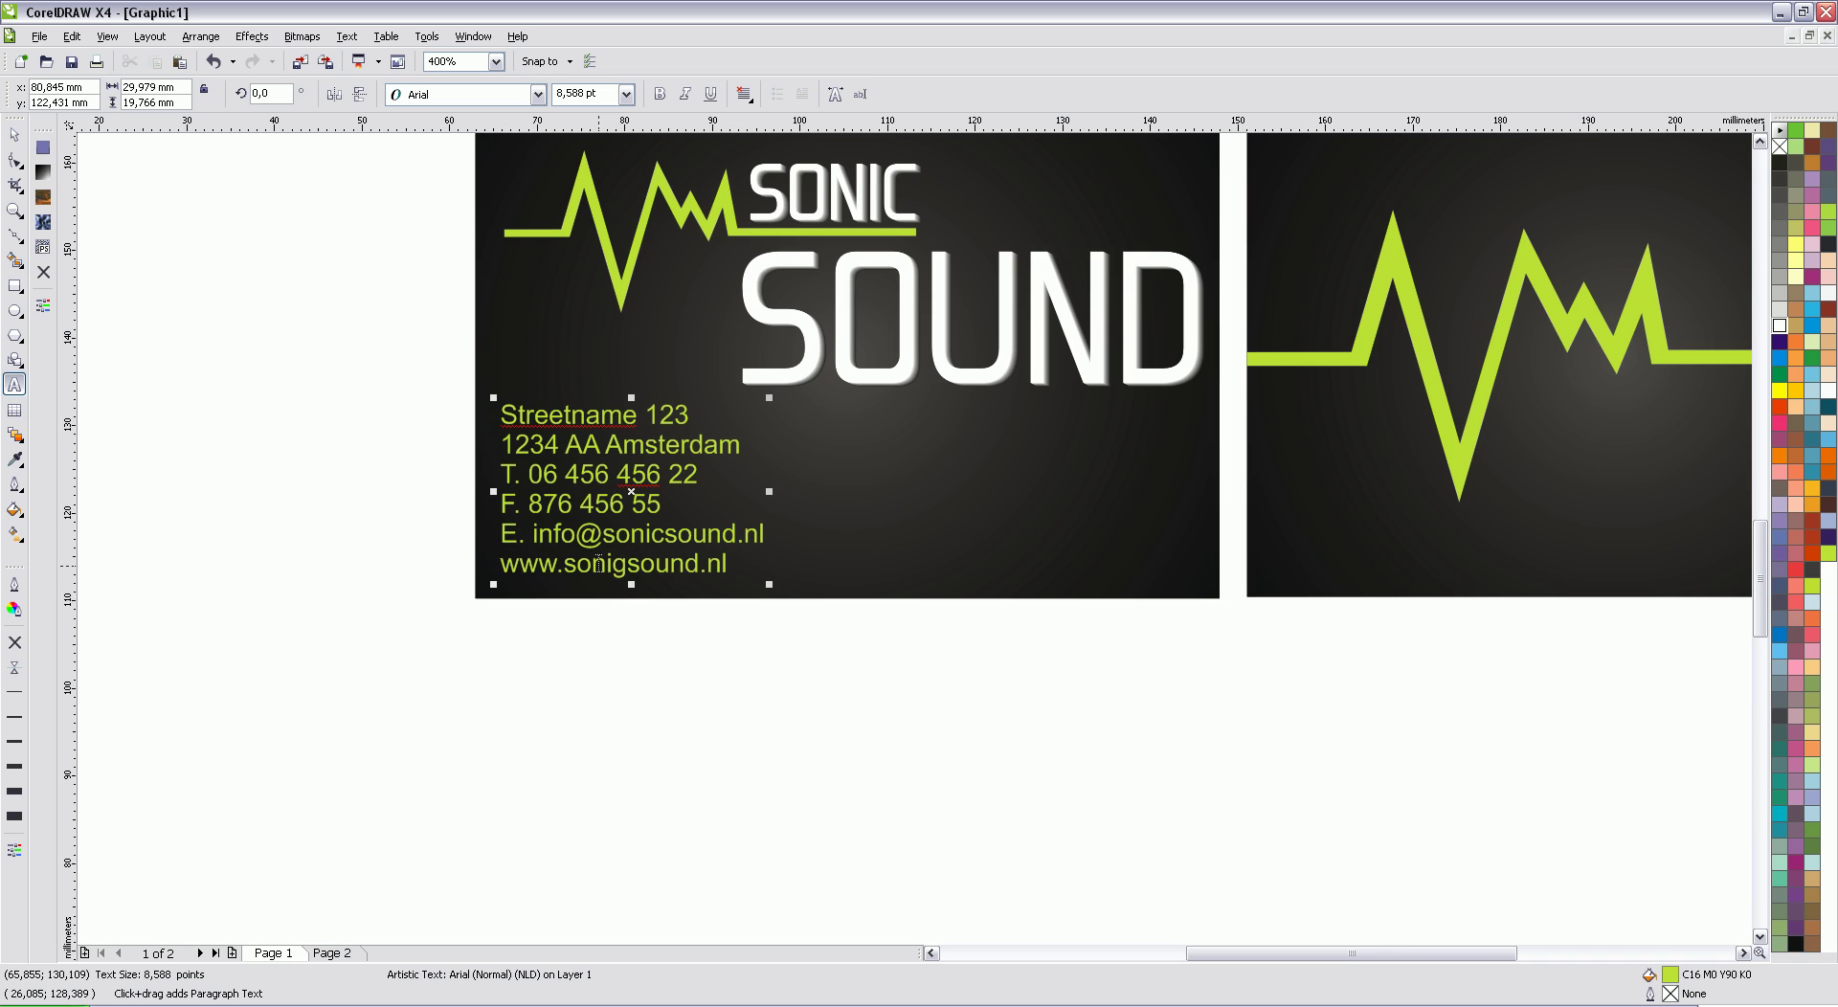
drag(628, 564, 617, 564)
text(c)
drag(732, 563, 490, 567)
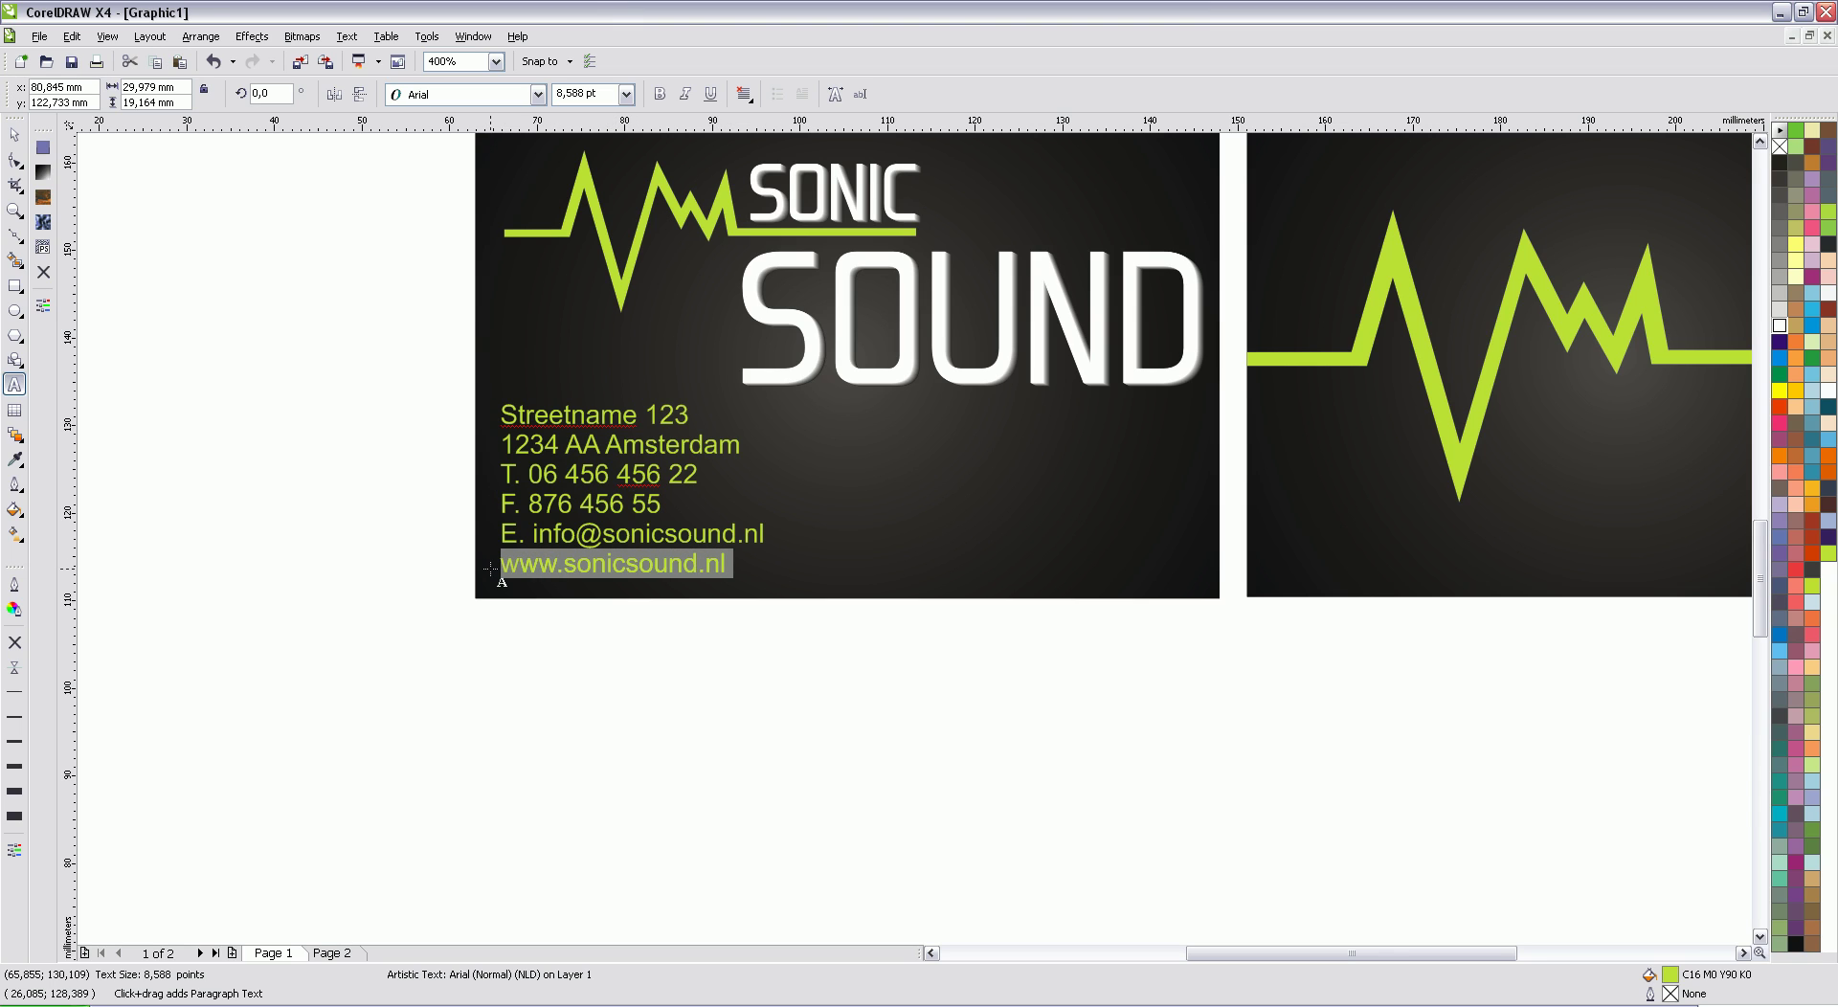
key(BackSpace)
key(BackSpace)
Step: Move the five-line address block further down the card
click(15, 135)
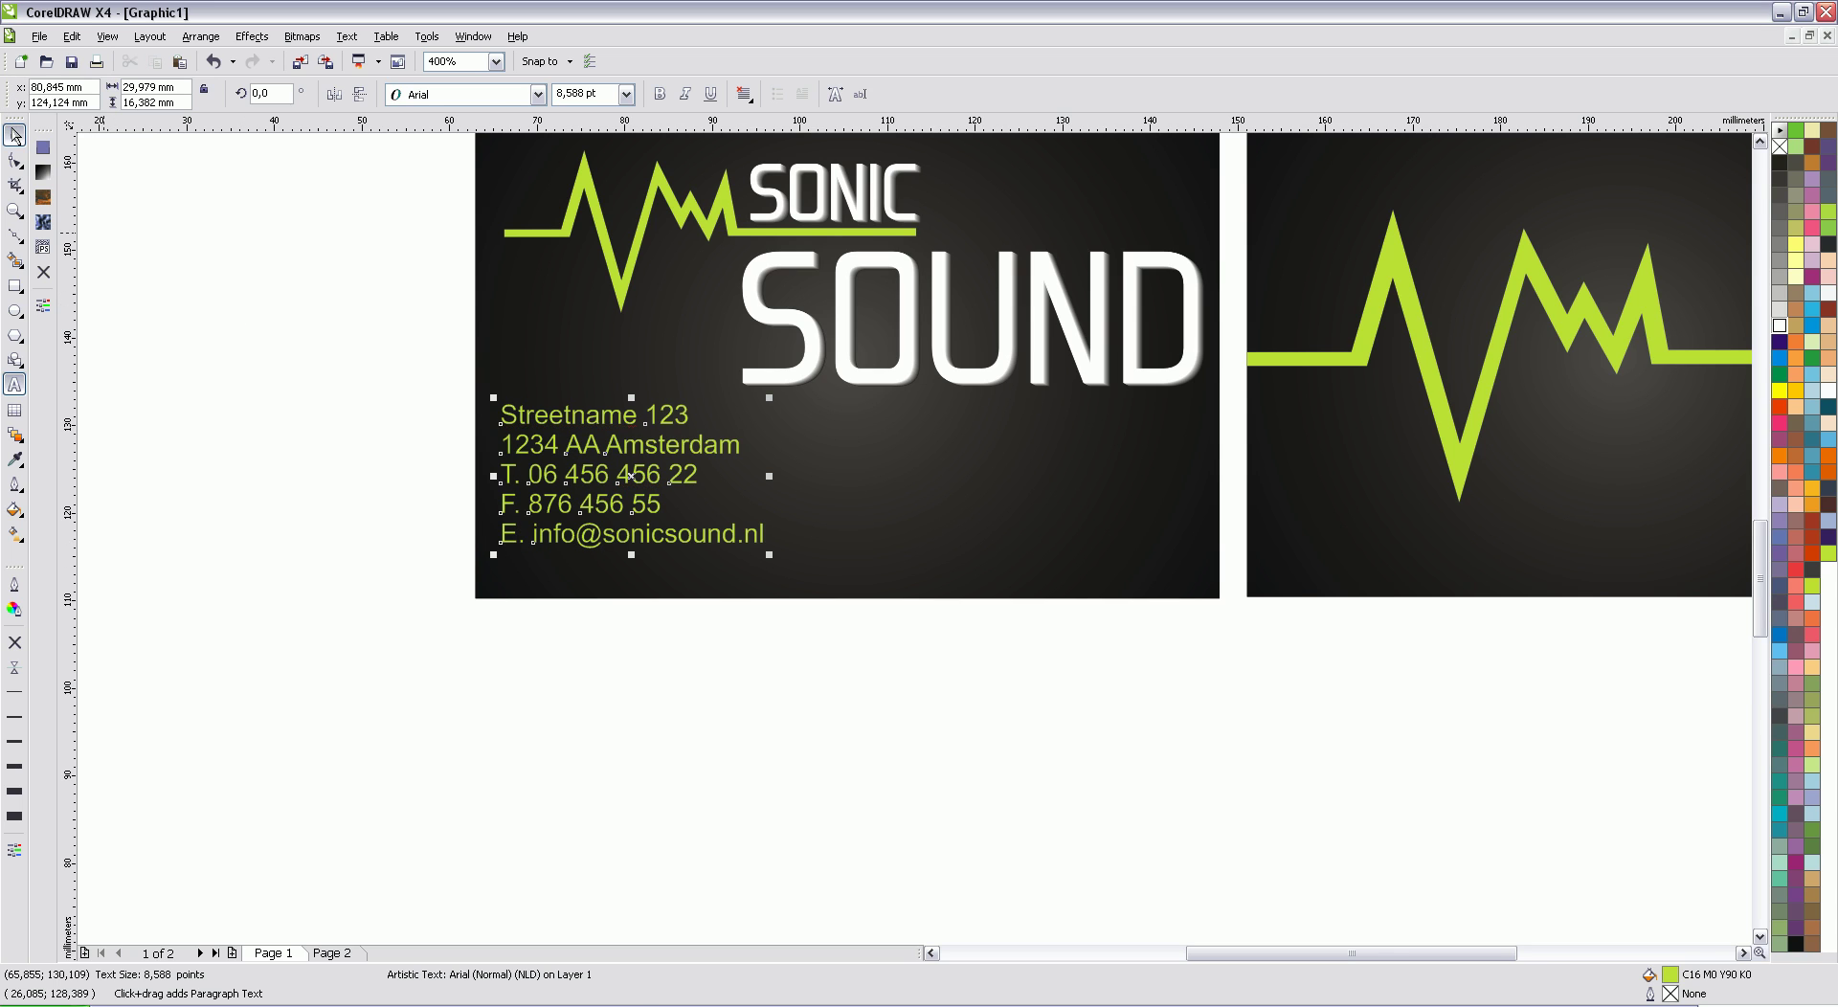
click(436, 480)
click(632, 457)
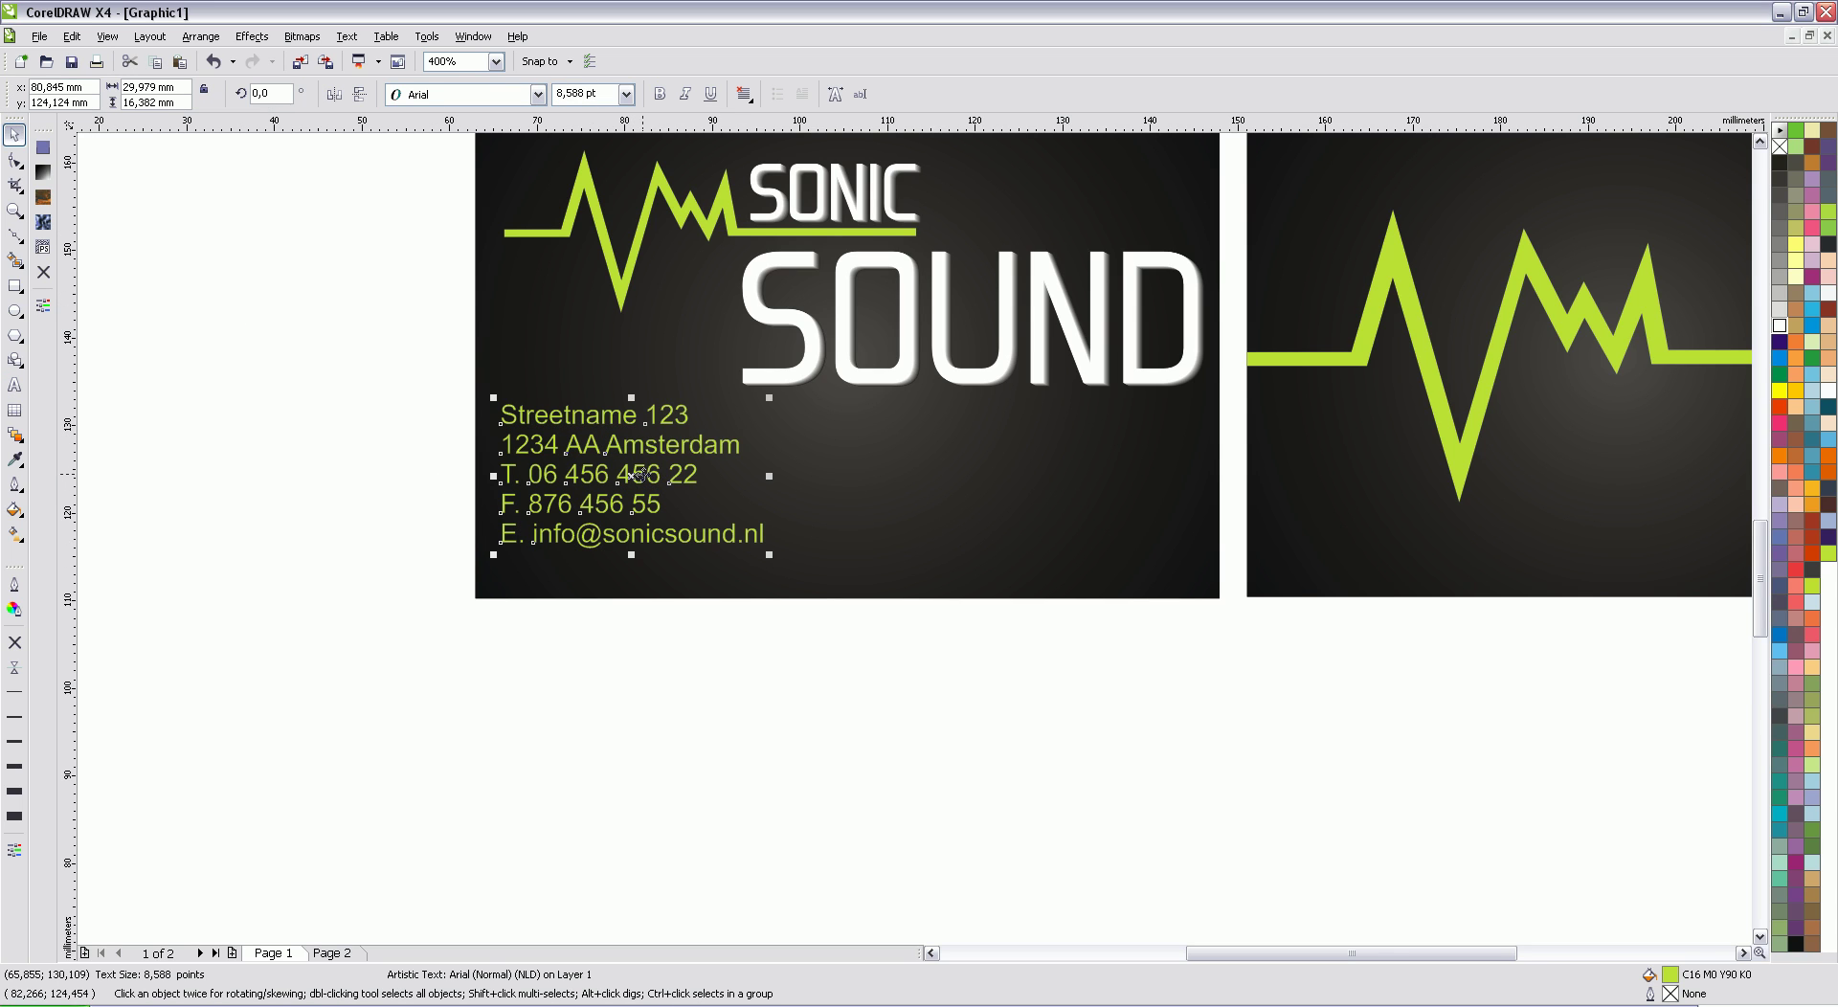
drag(638, 474, 636, 499)
click(361, 352)
click(1762, 142)
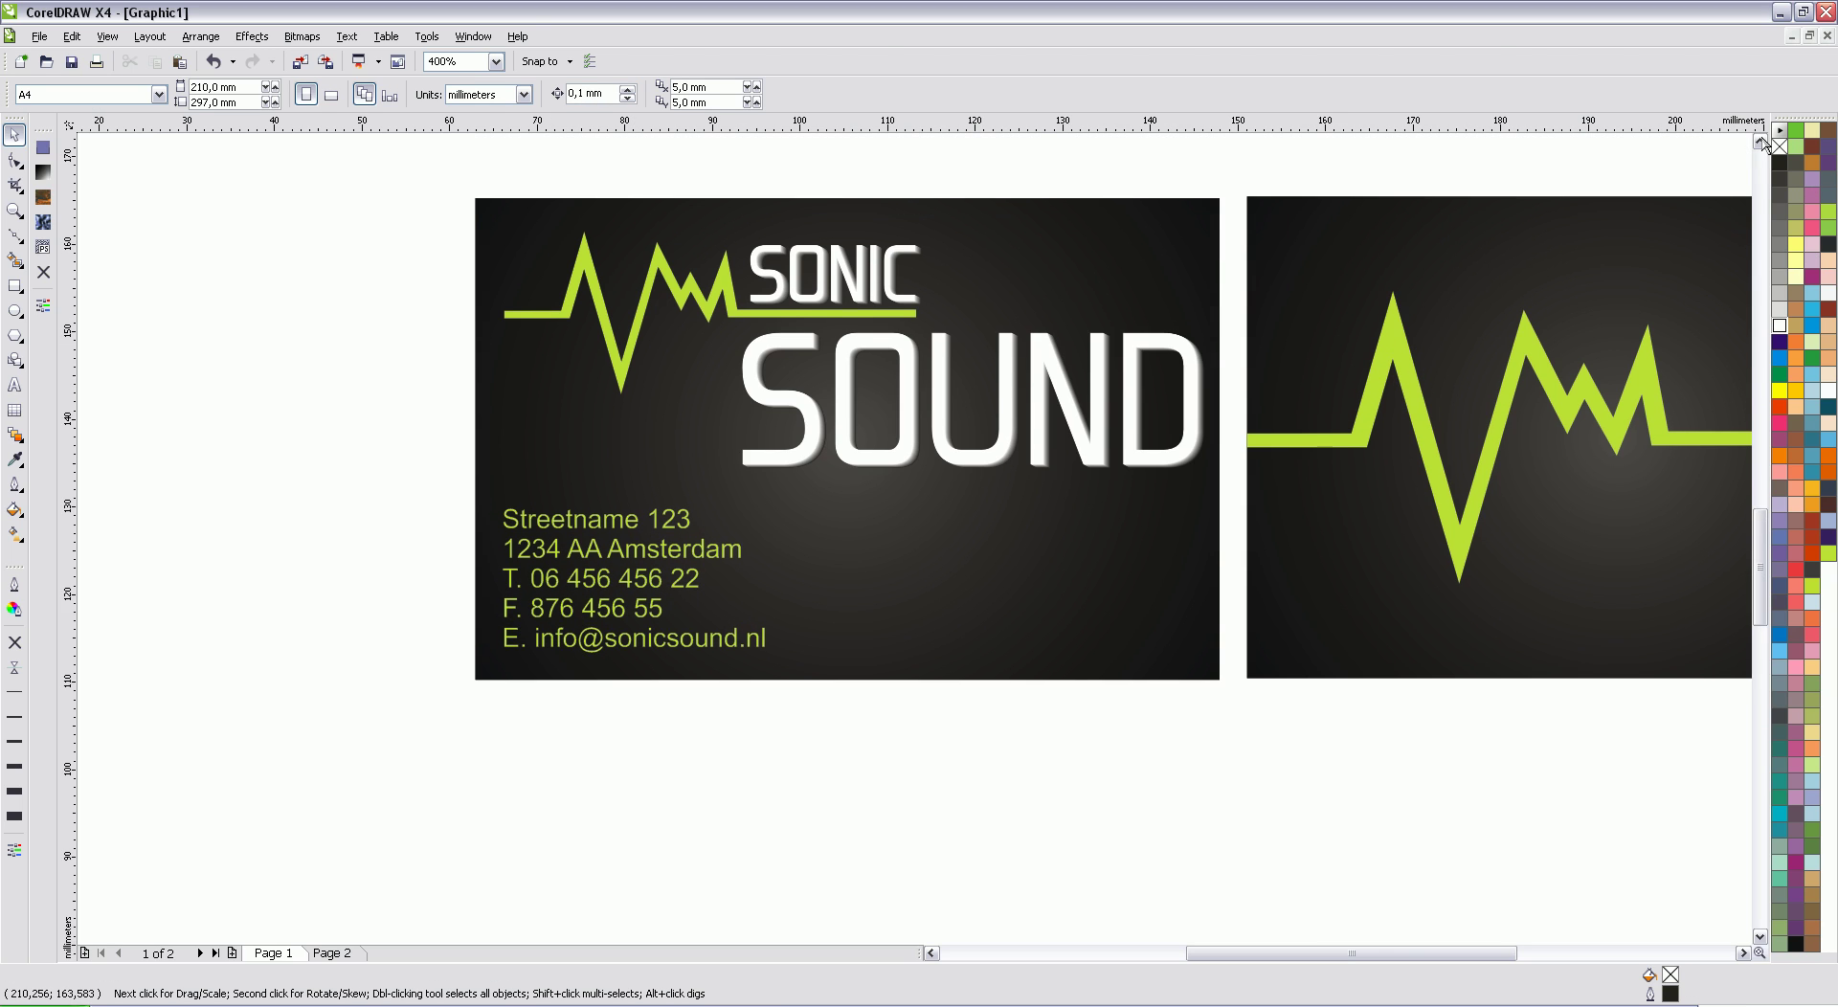
click(1761, 142)
click(1742, 953)
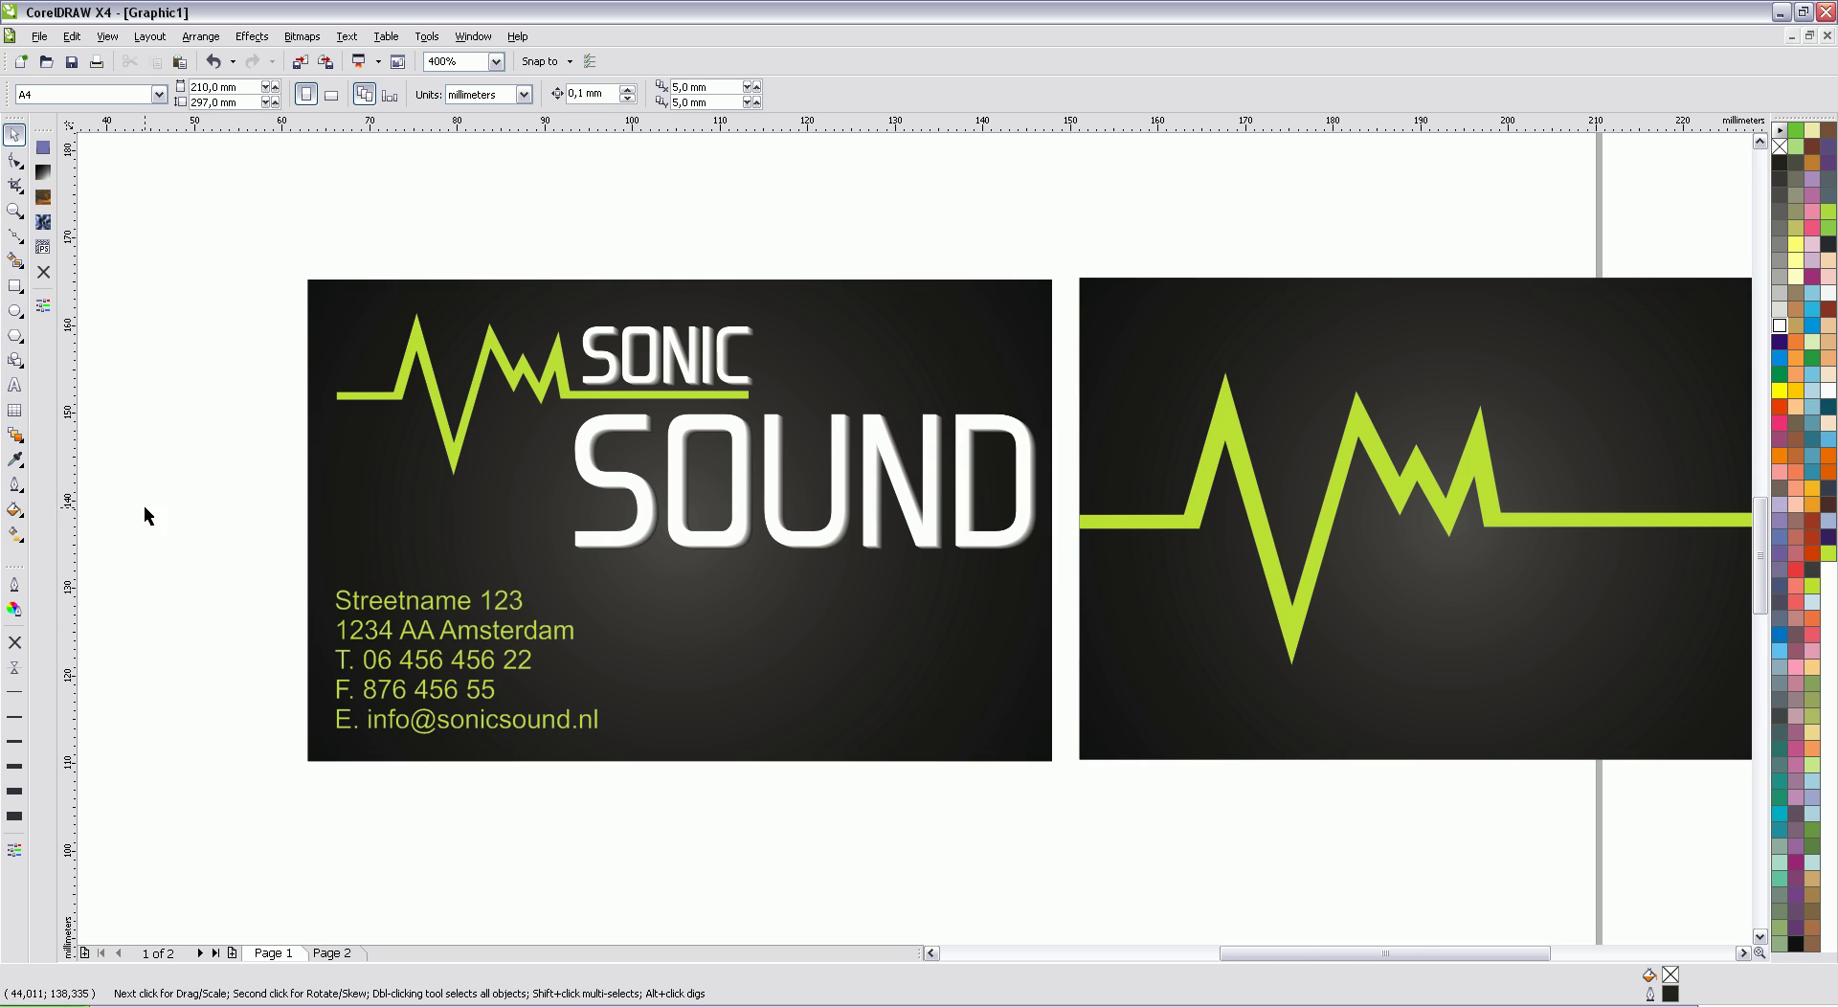
click(14, 385)
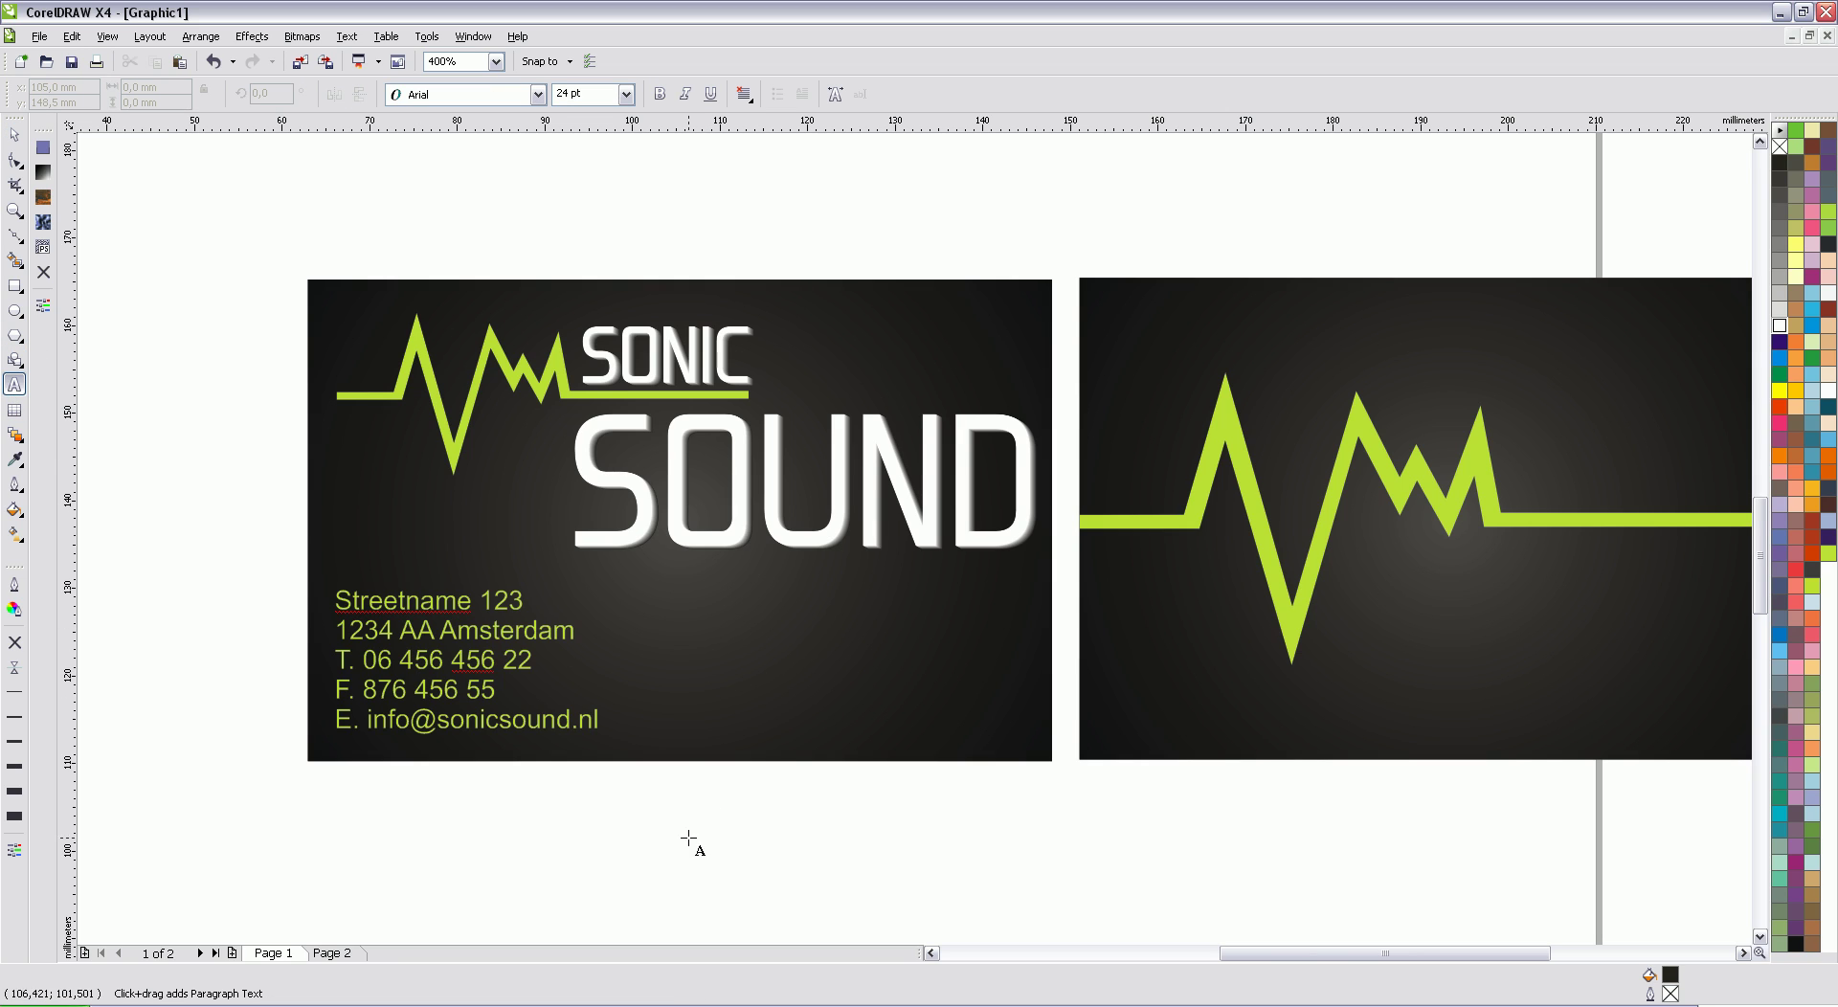
click(773, 716)
key(ctrl+v)
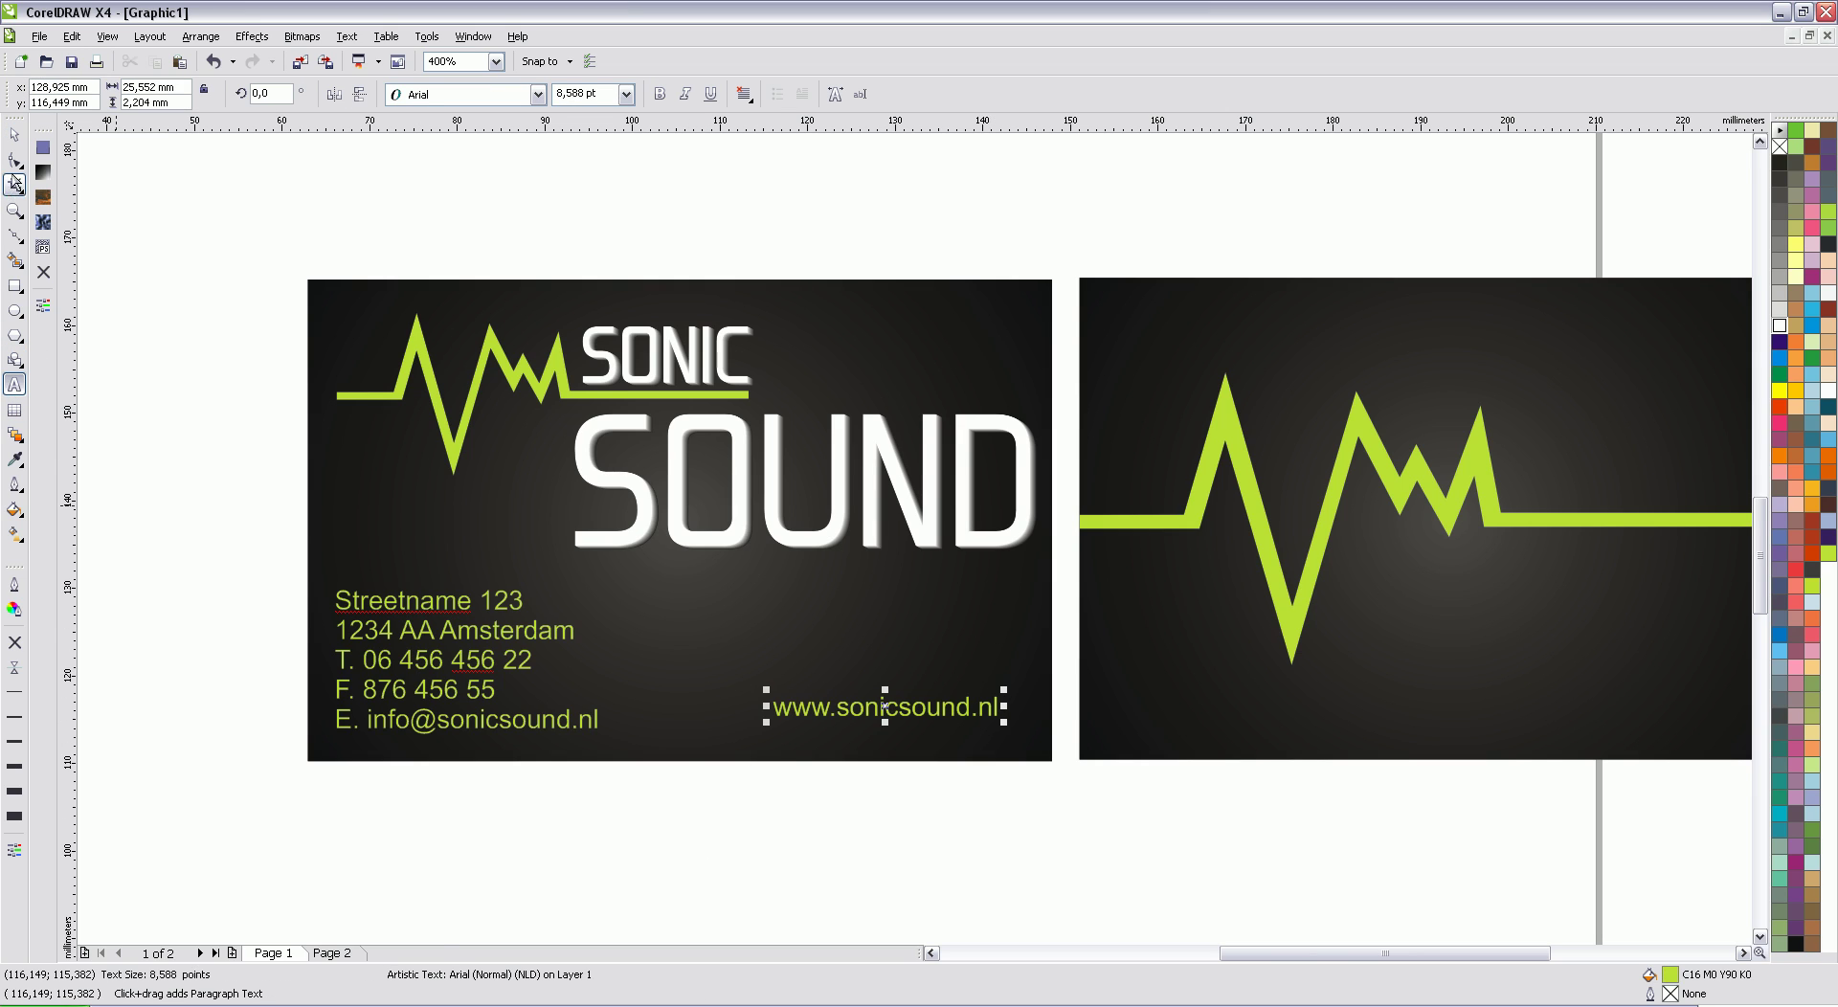
click(14, 135)
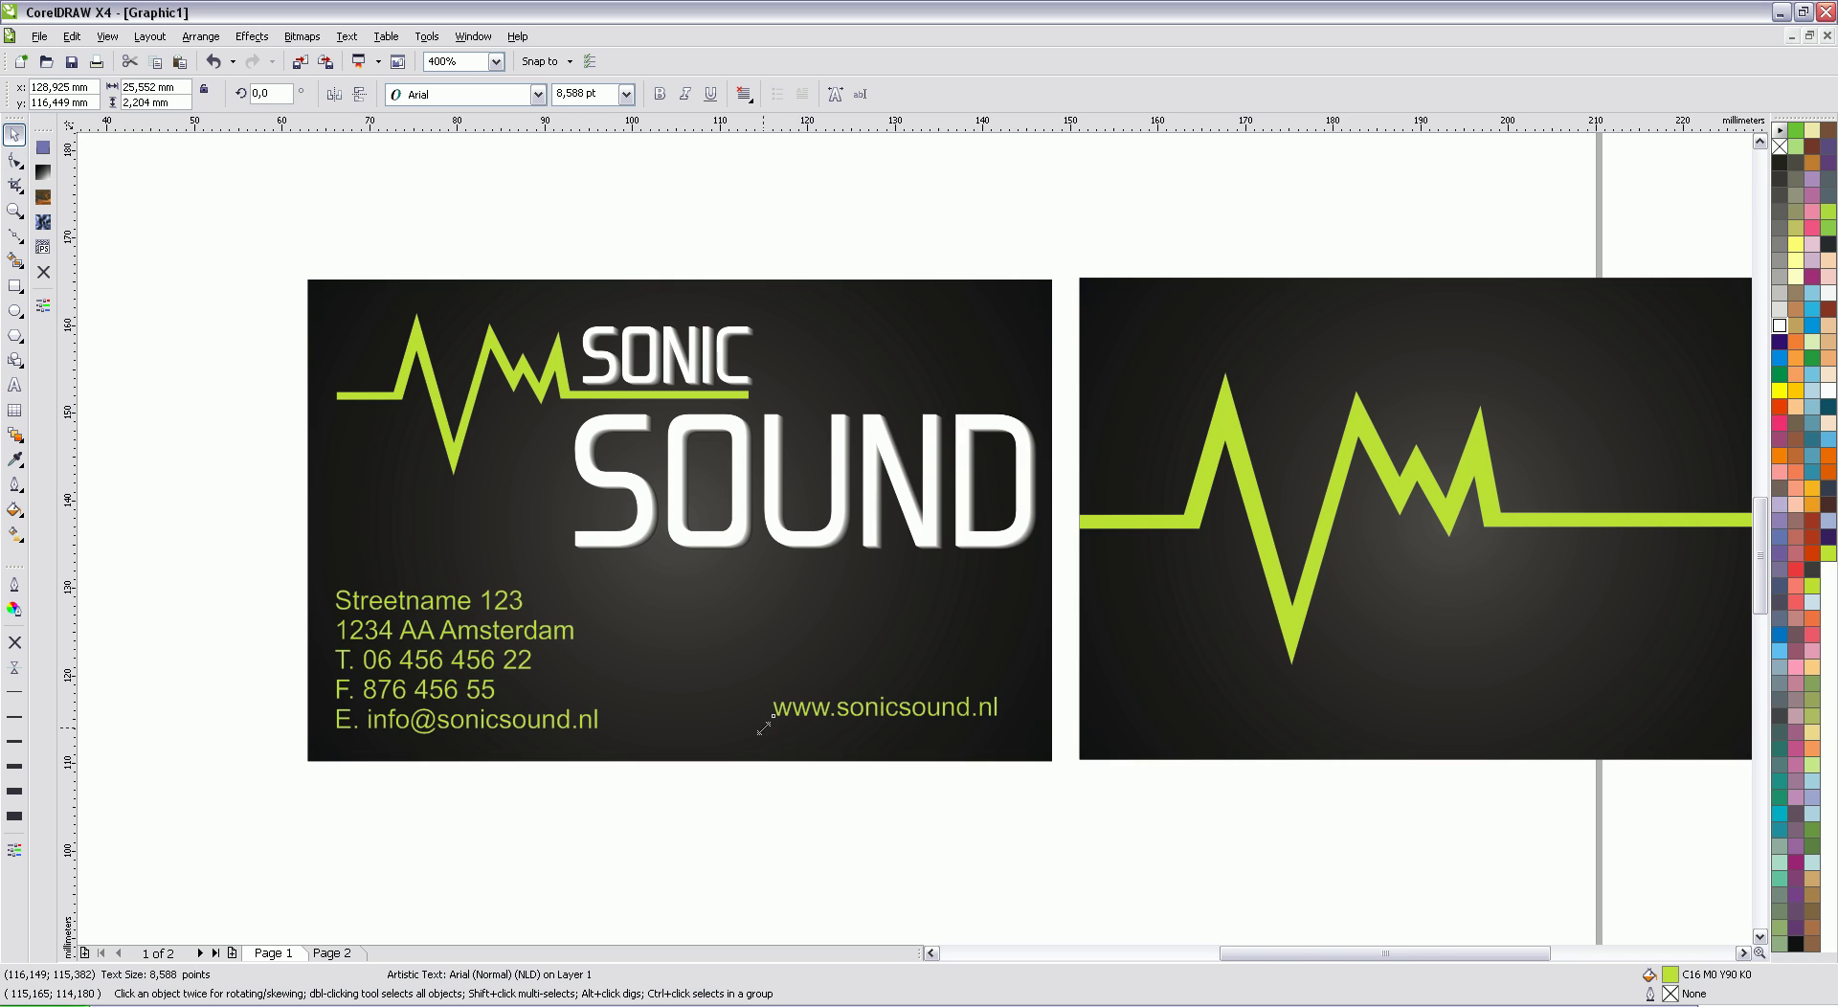
drag(764, 727, 617, 808)
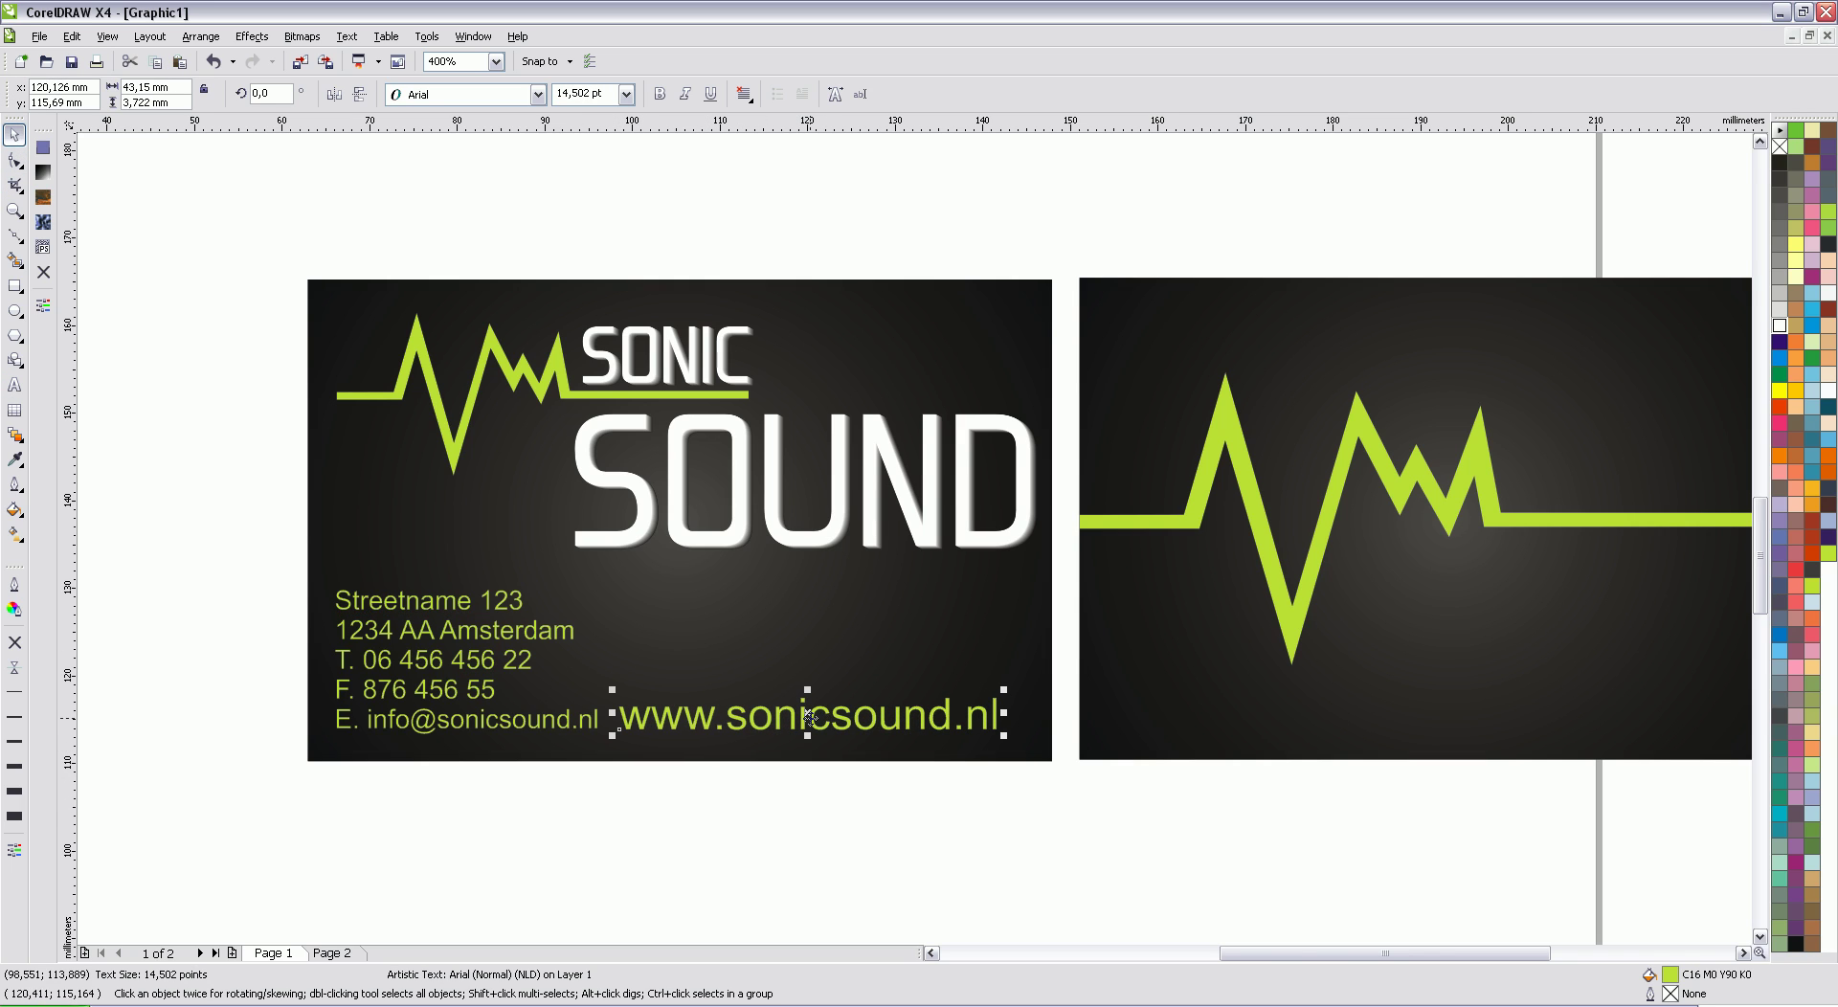
drag(807, 713, 843, 714)
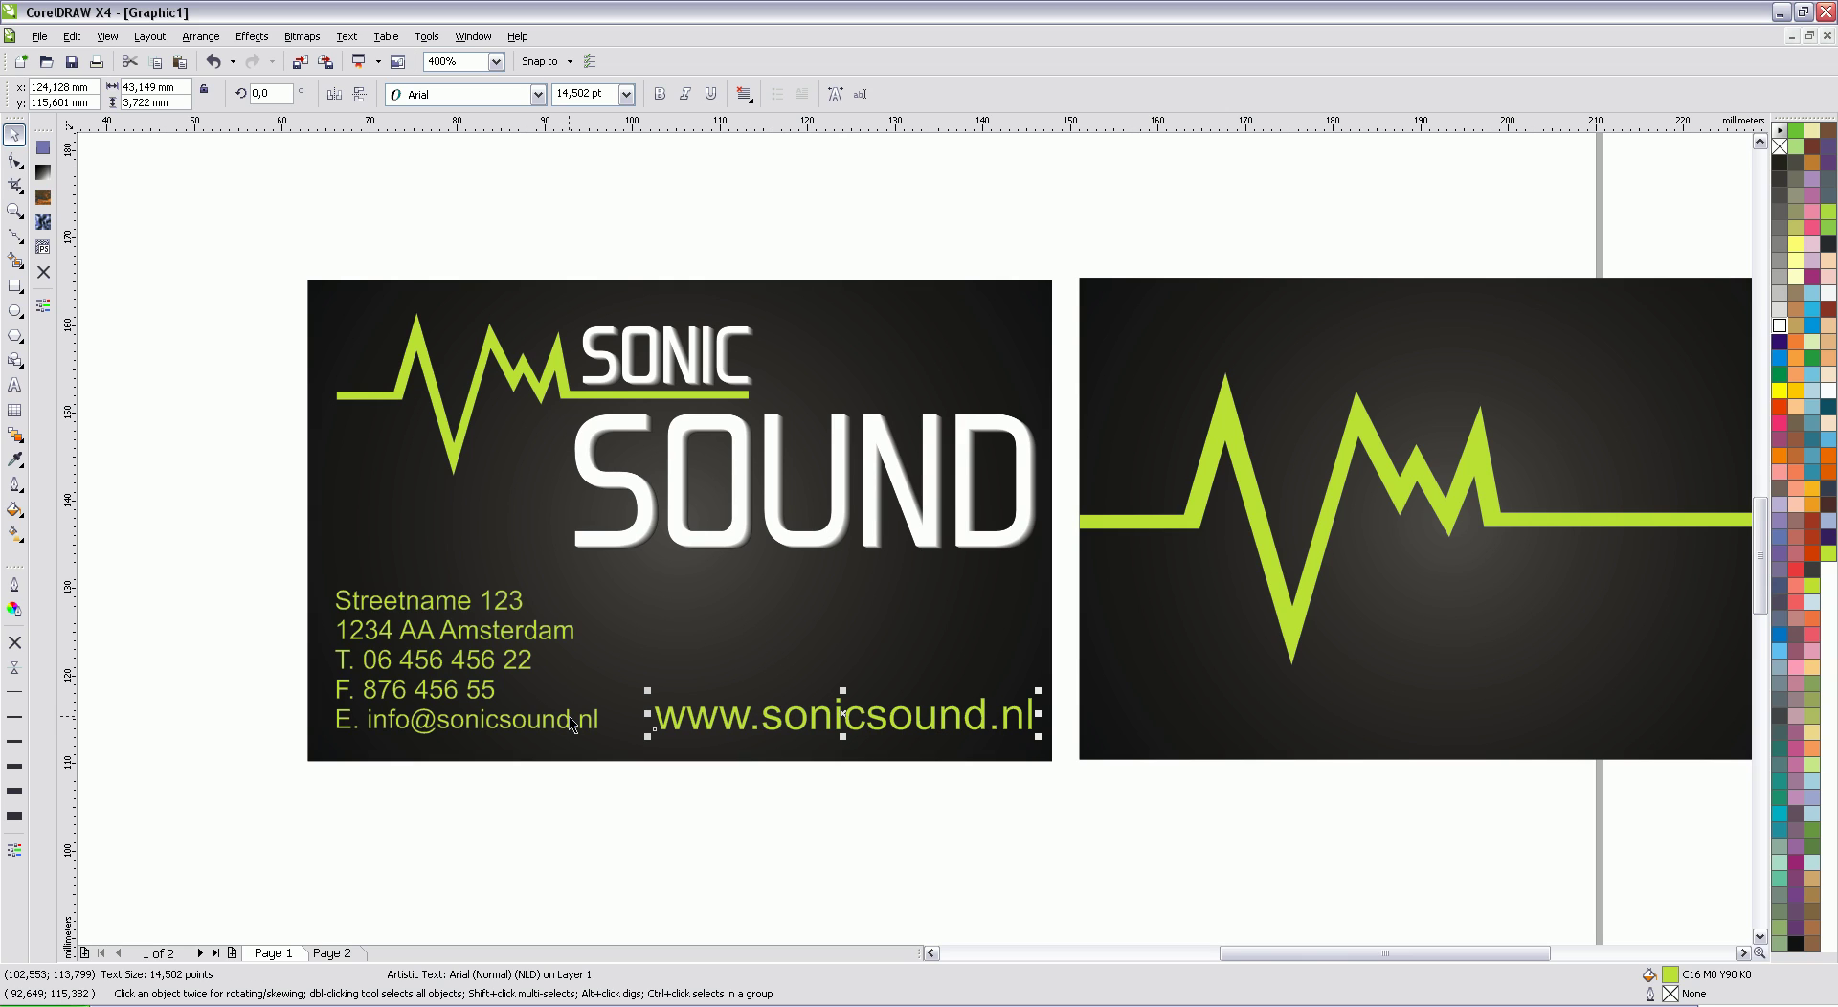
Step: Bottom-align the website text with the address block
shift+click(571, 725)
click(212, 41)
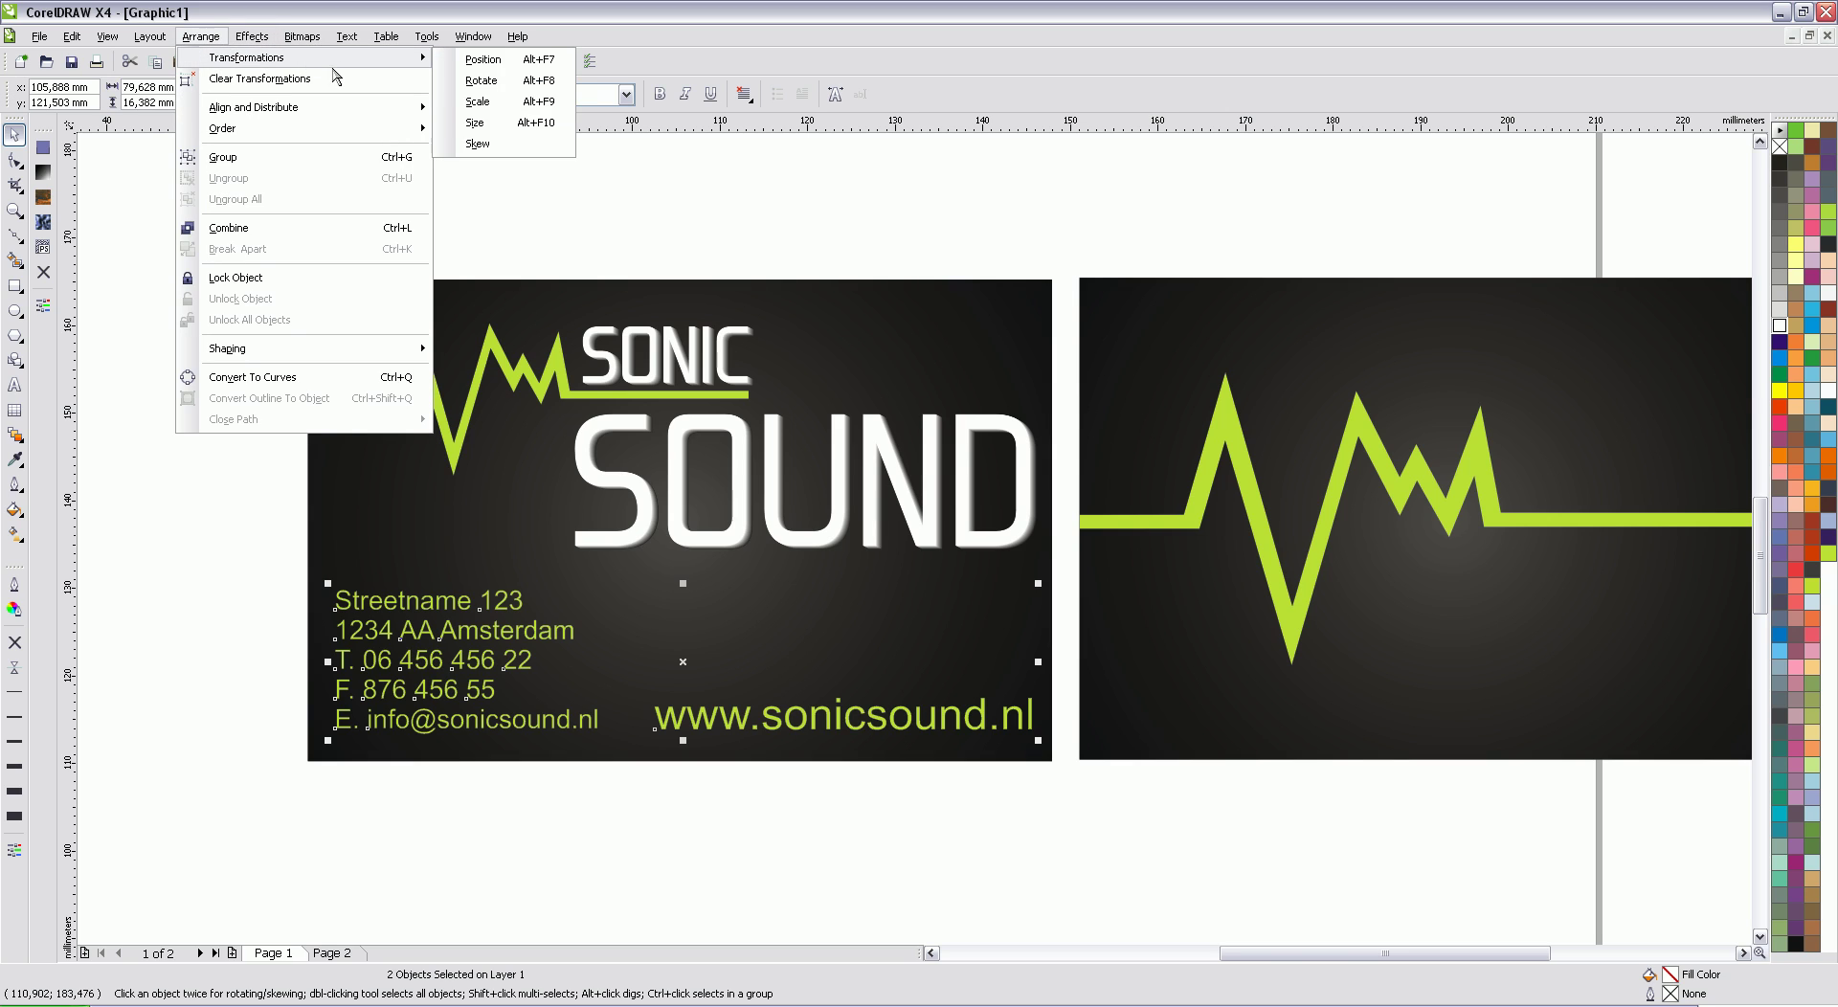
mouse_move(384, 113)
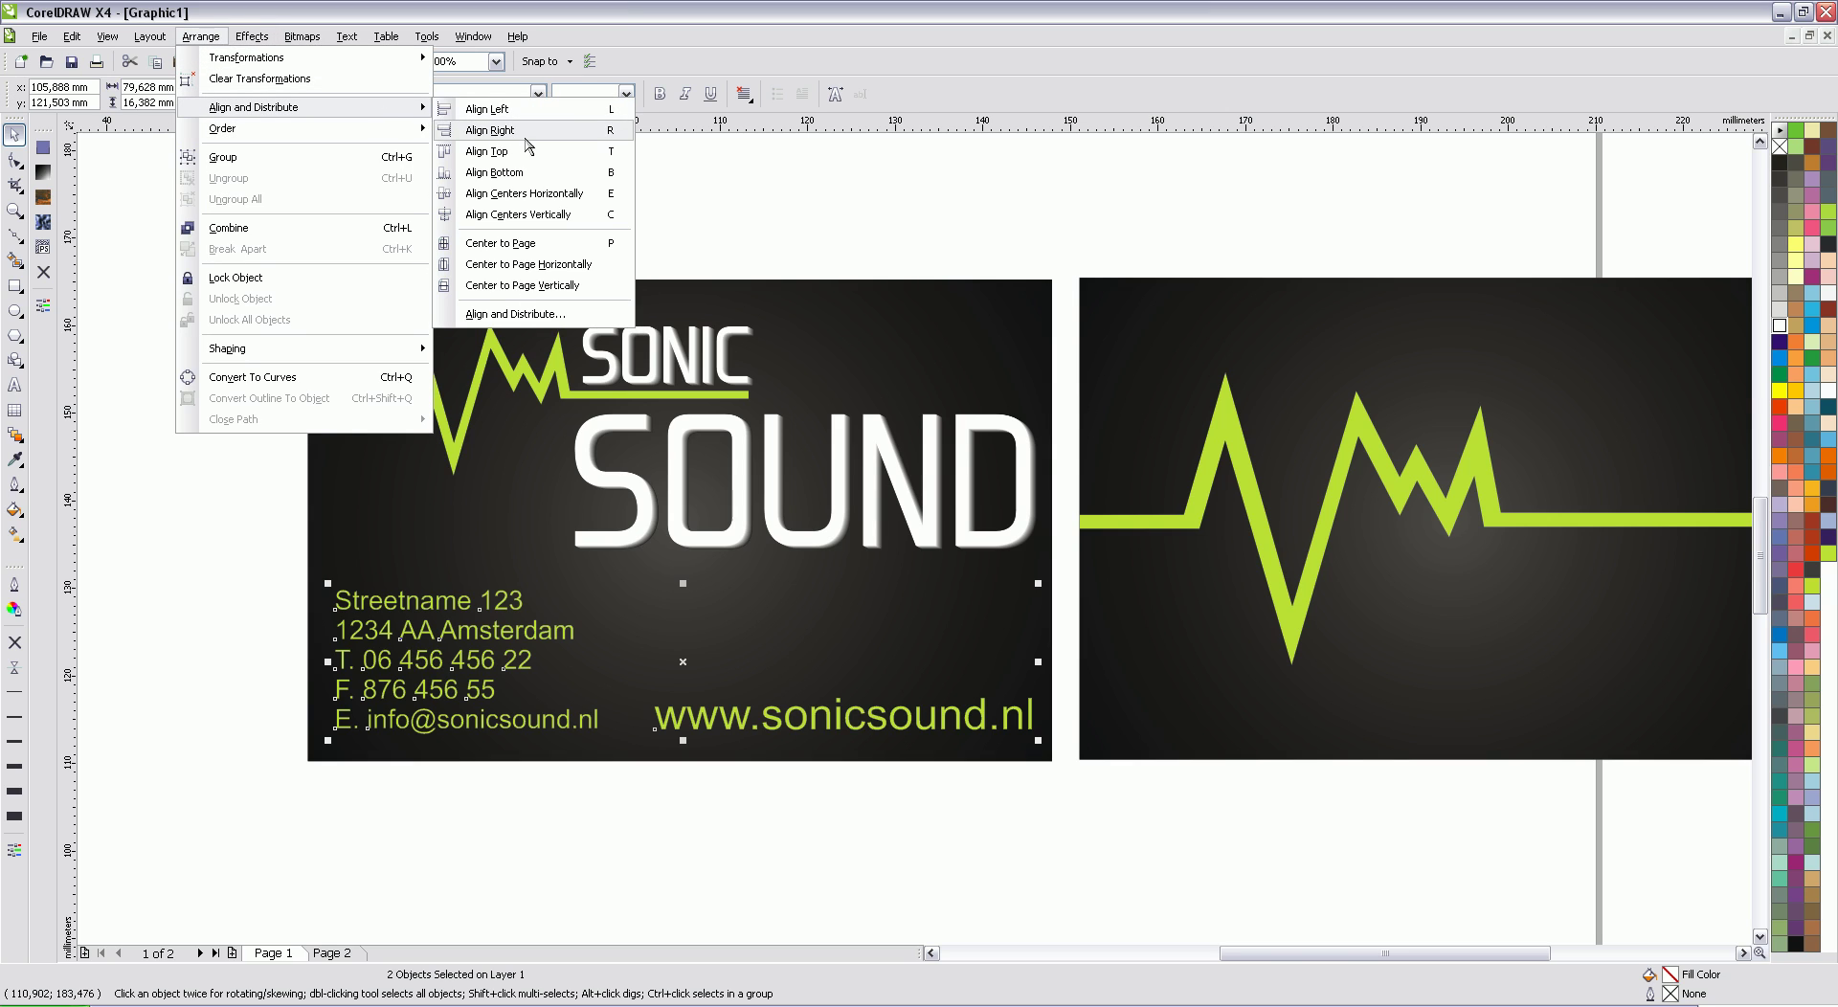
click(534, 174)
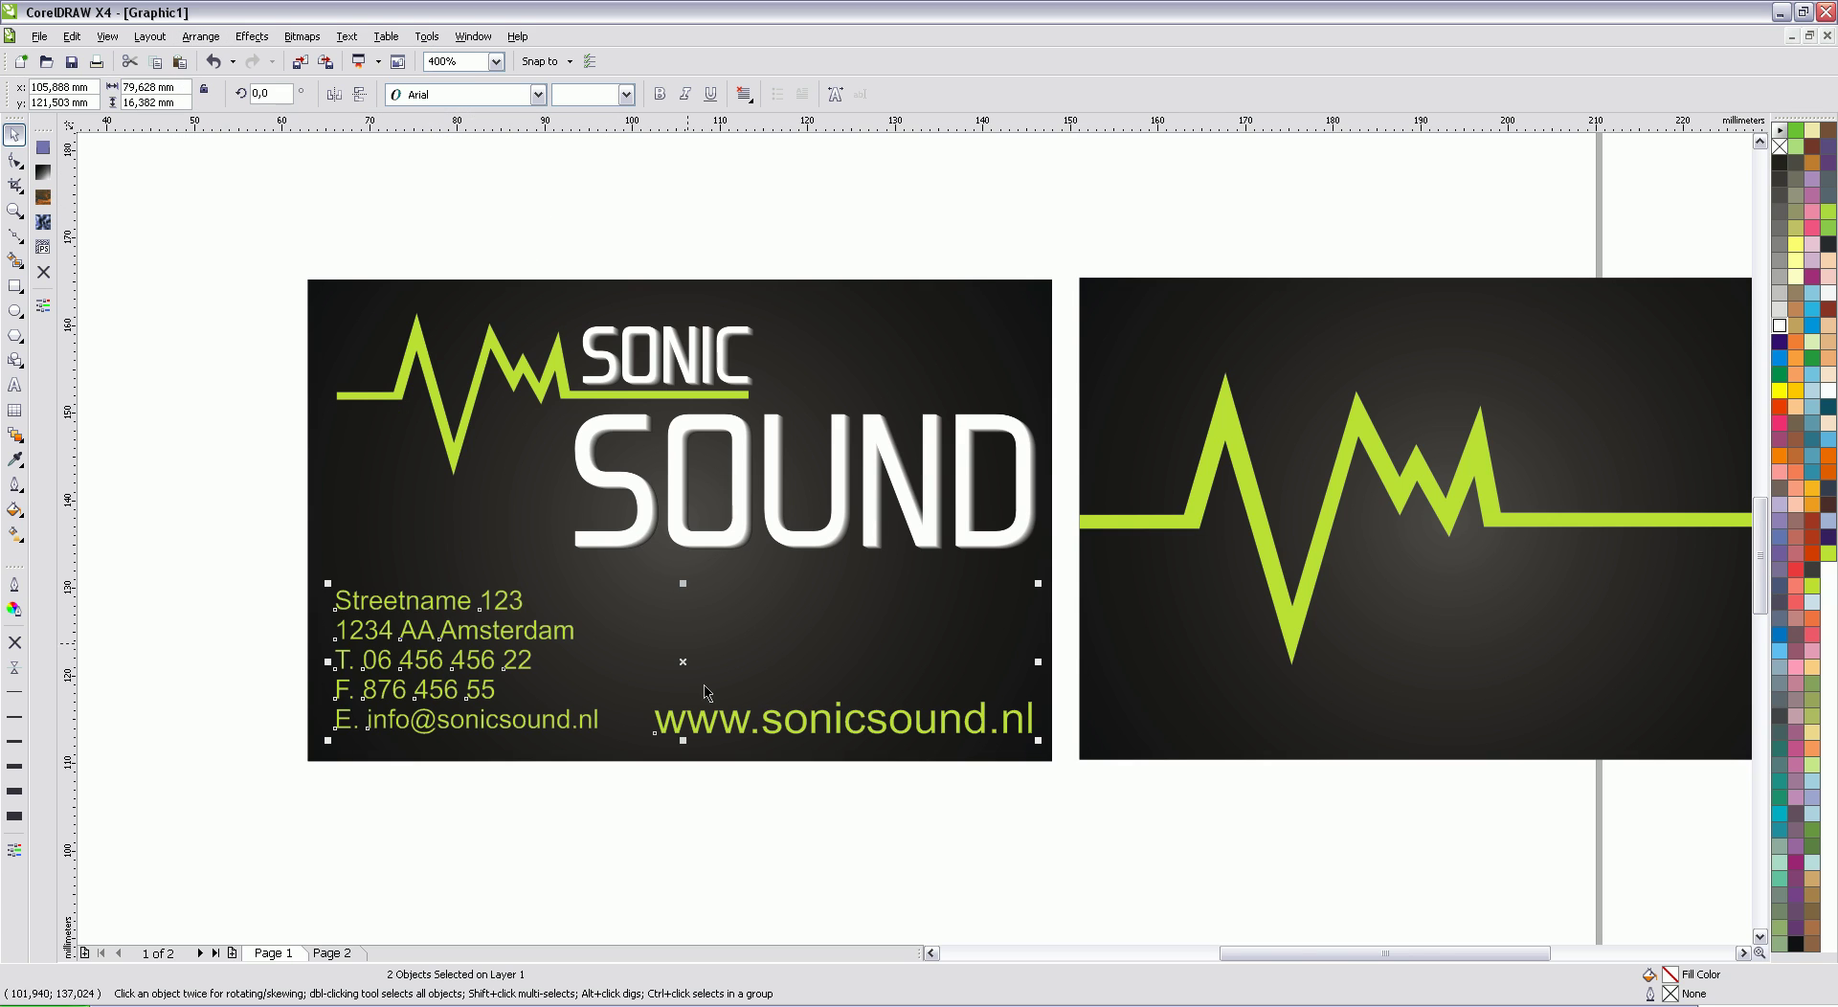
click(893, 831)
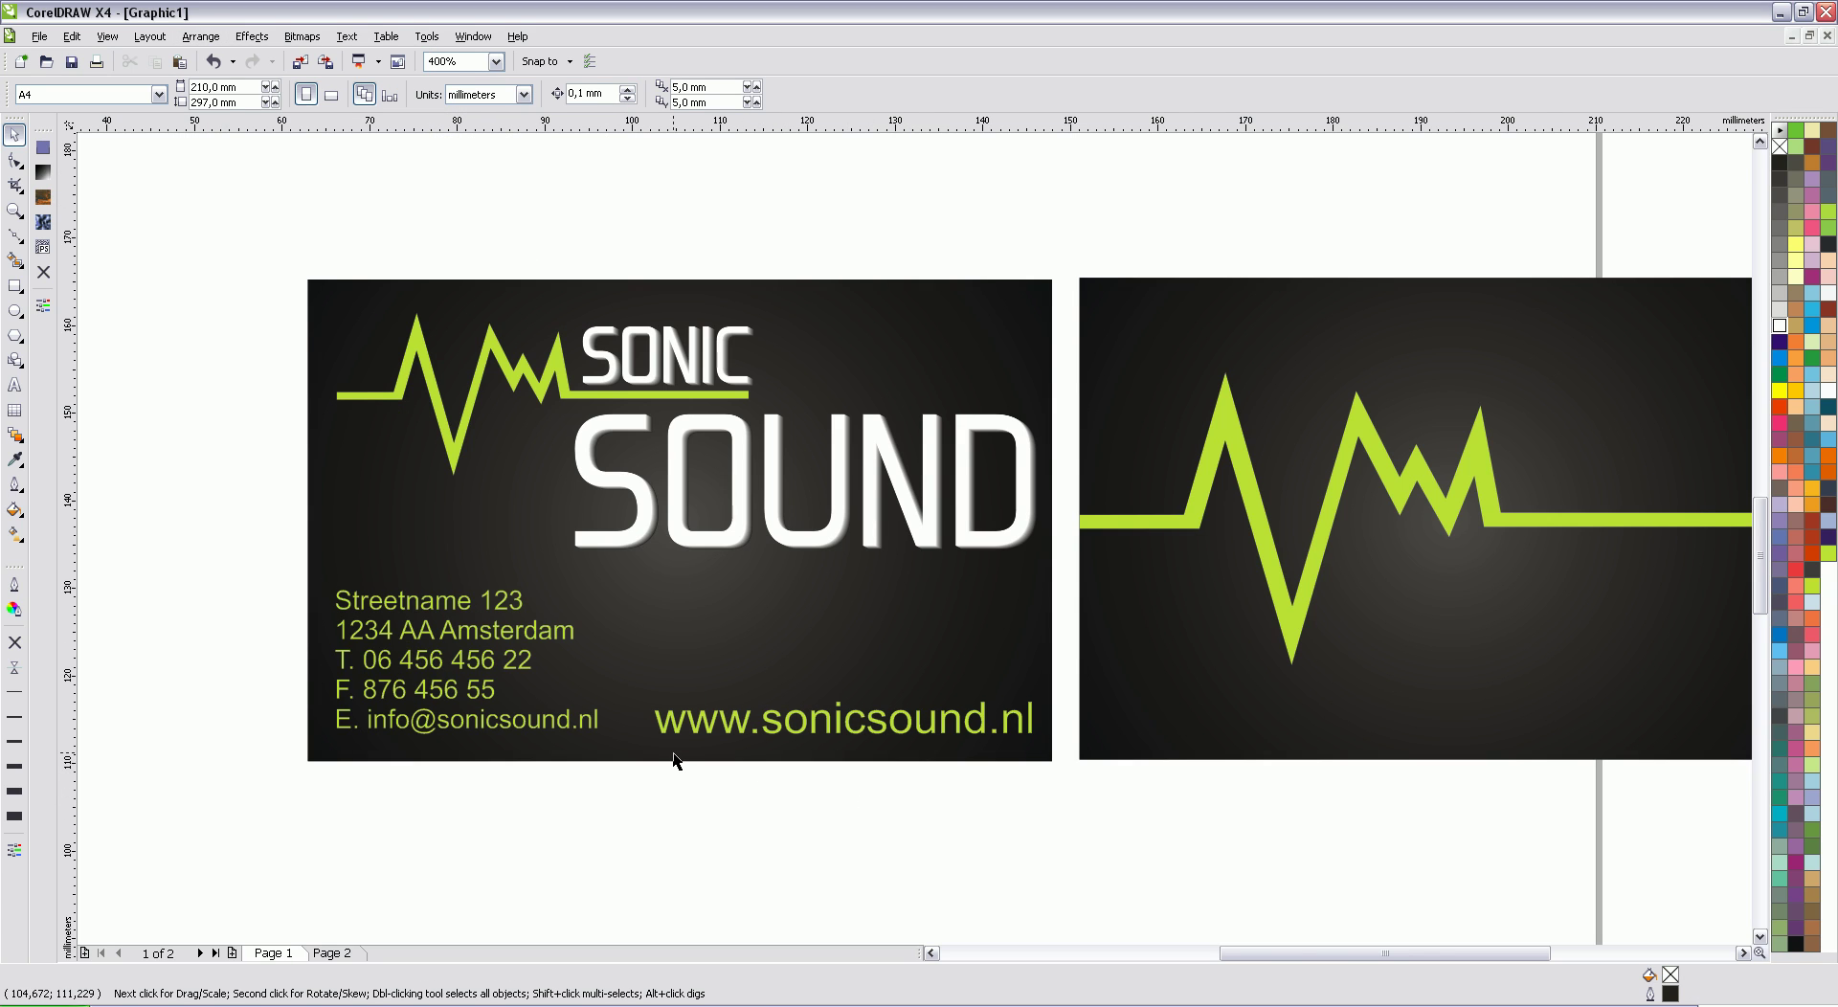
Step: Place a horizontal guide at the e-mail line's baseline and move the website text's baseline onto it
scroll(674, 761, up, 1)
drag(871, 128, 710, 492)
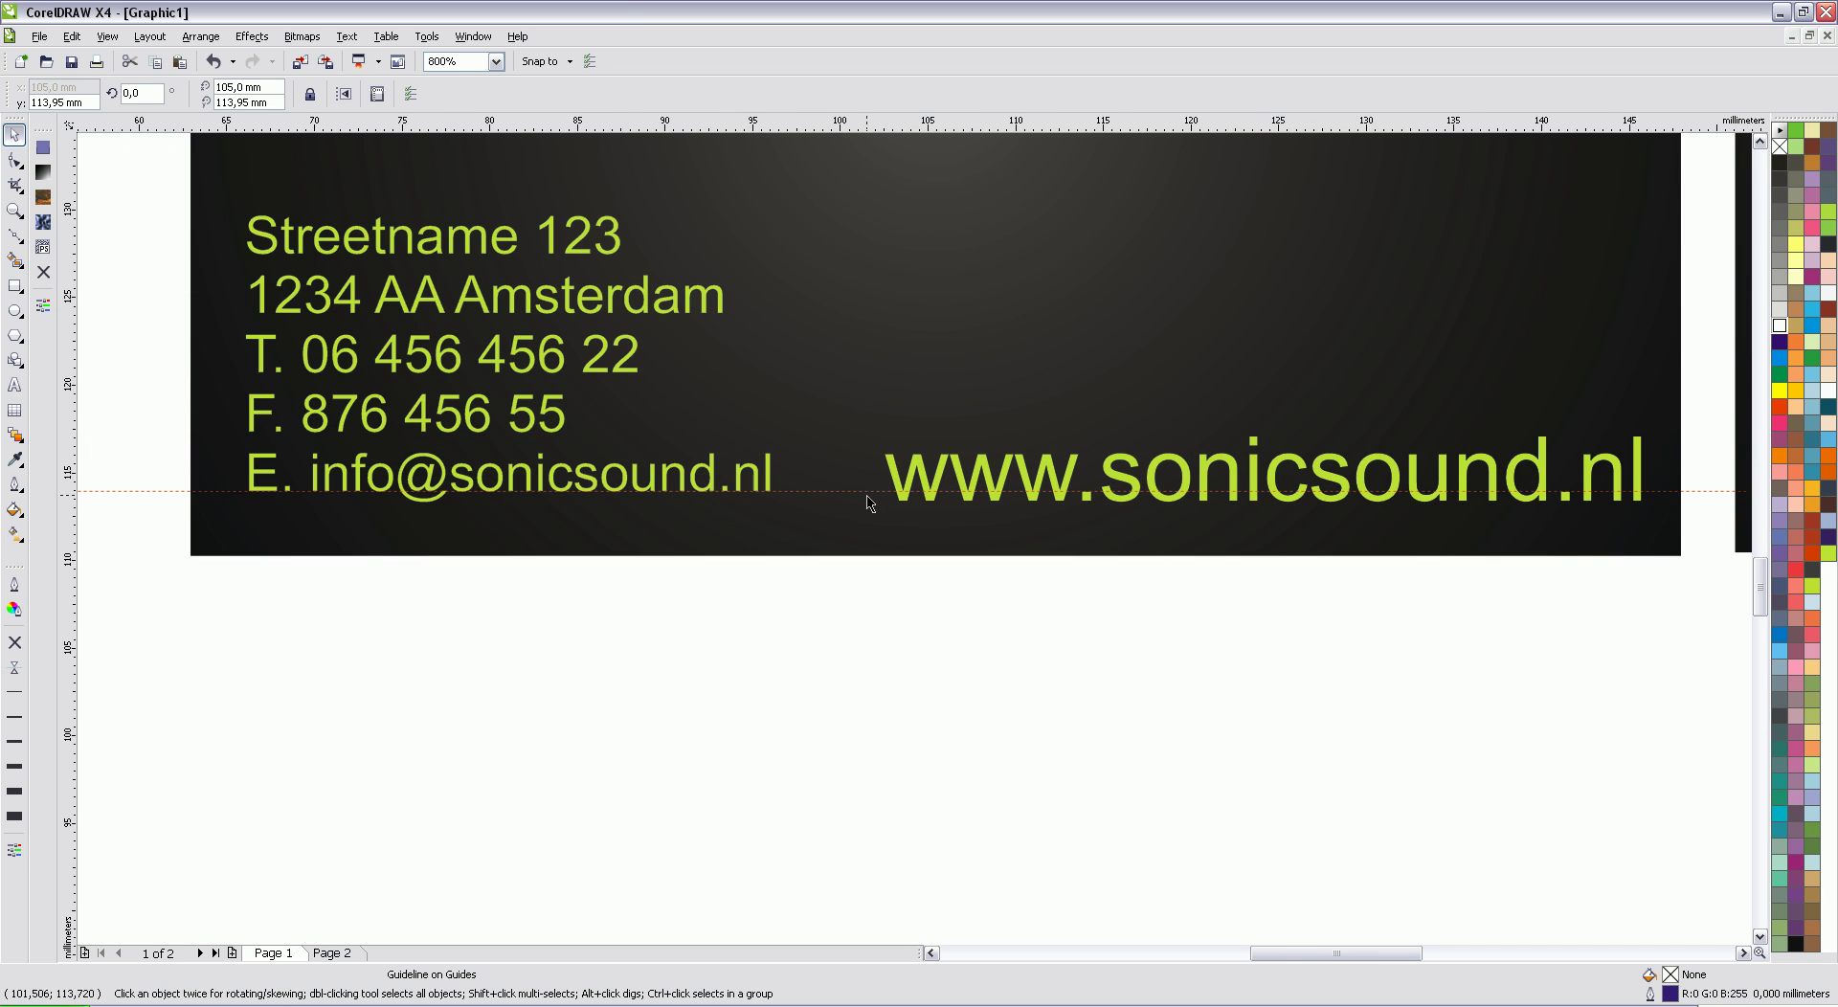
scroll(868, 498, up, 1)
scroll(1229, 592, down, 1)
scroll(1229, 593, up, 2)
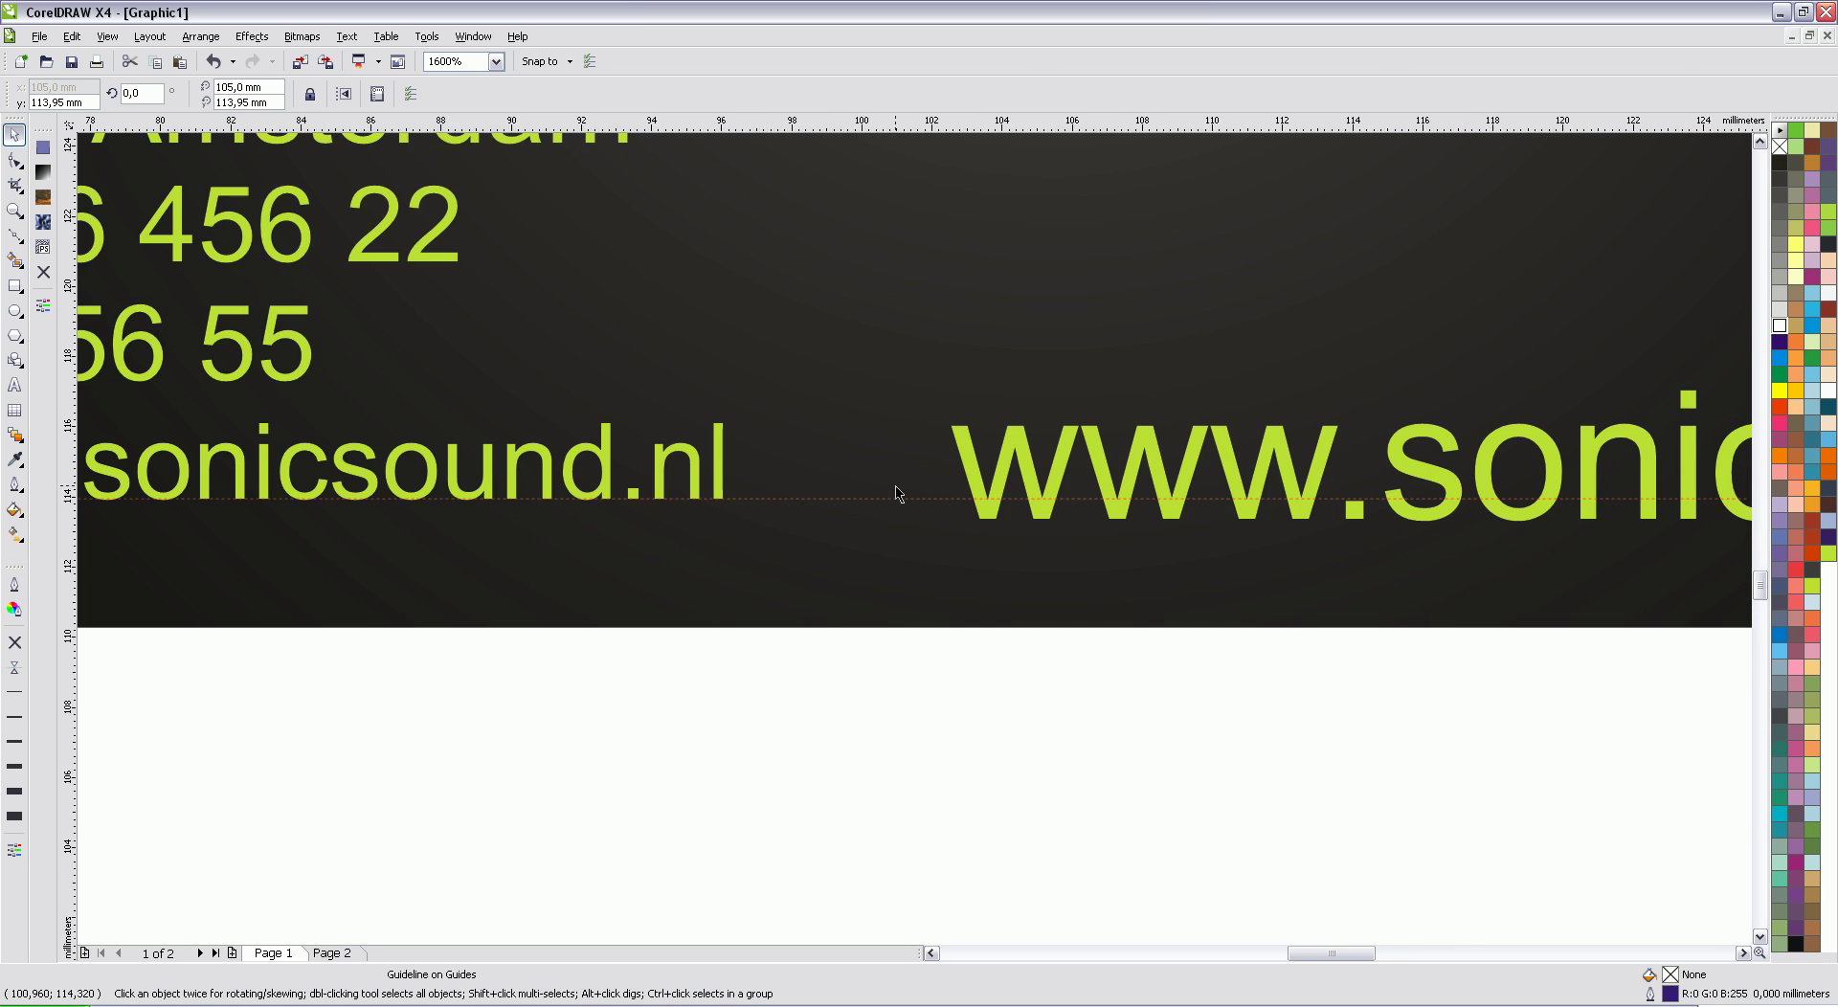
click(1072, 522)
drag(1072, 523, 1071, 495)
key(Escape)
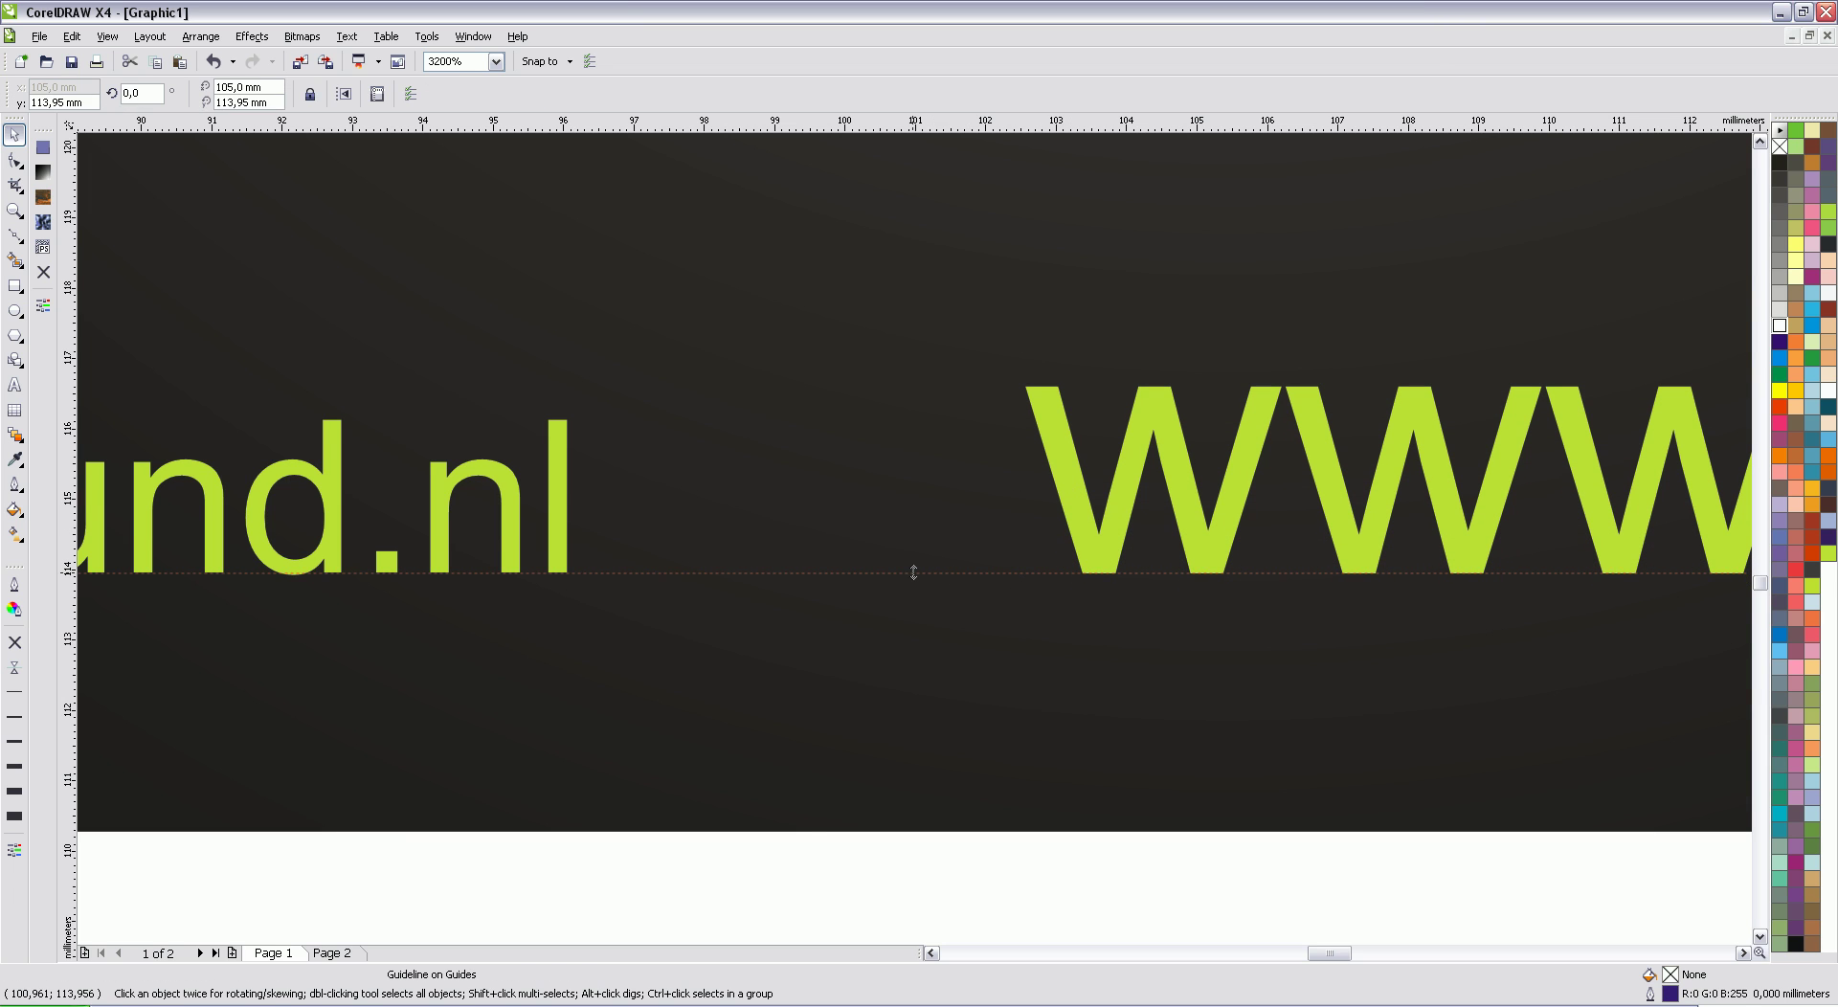
key(ctrl+a)
scroll(915, 547, down, 4)
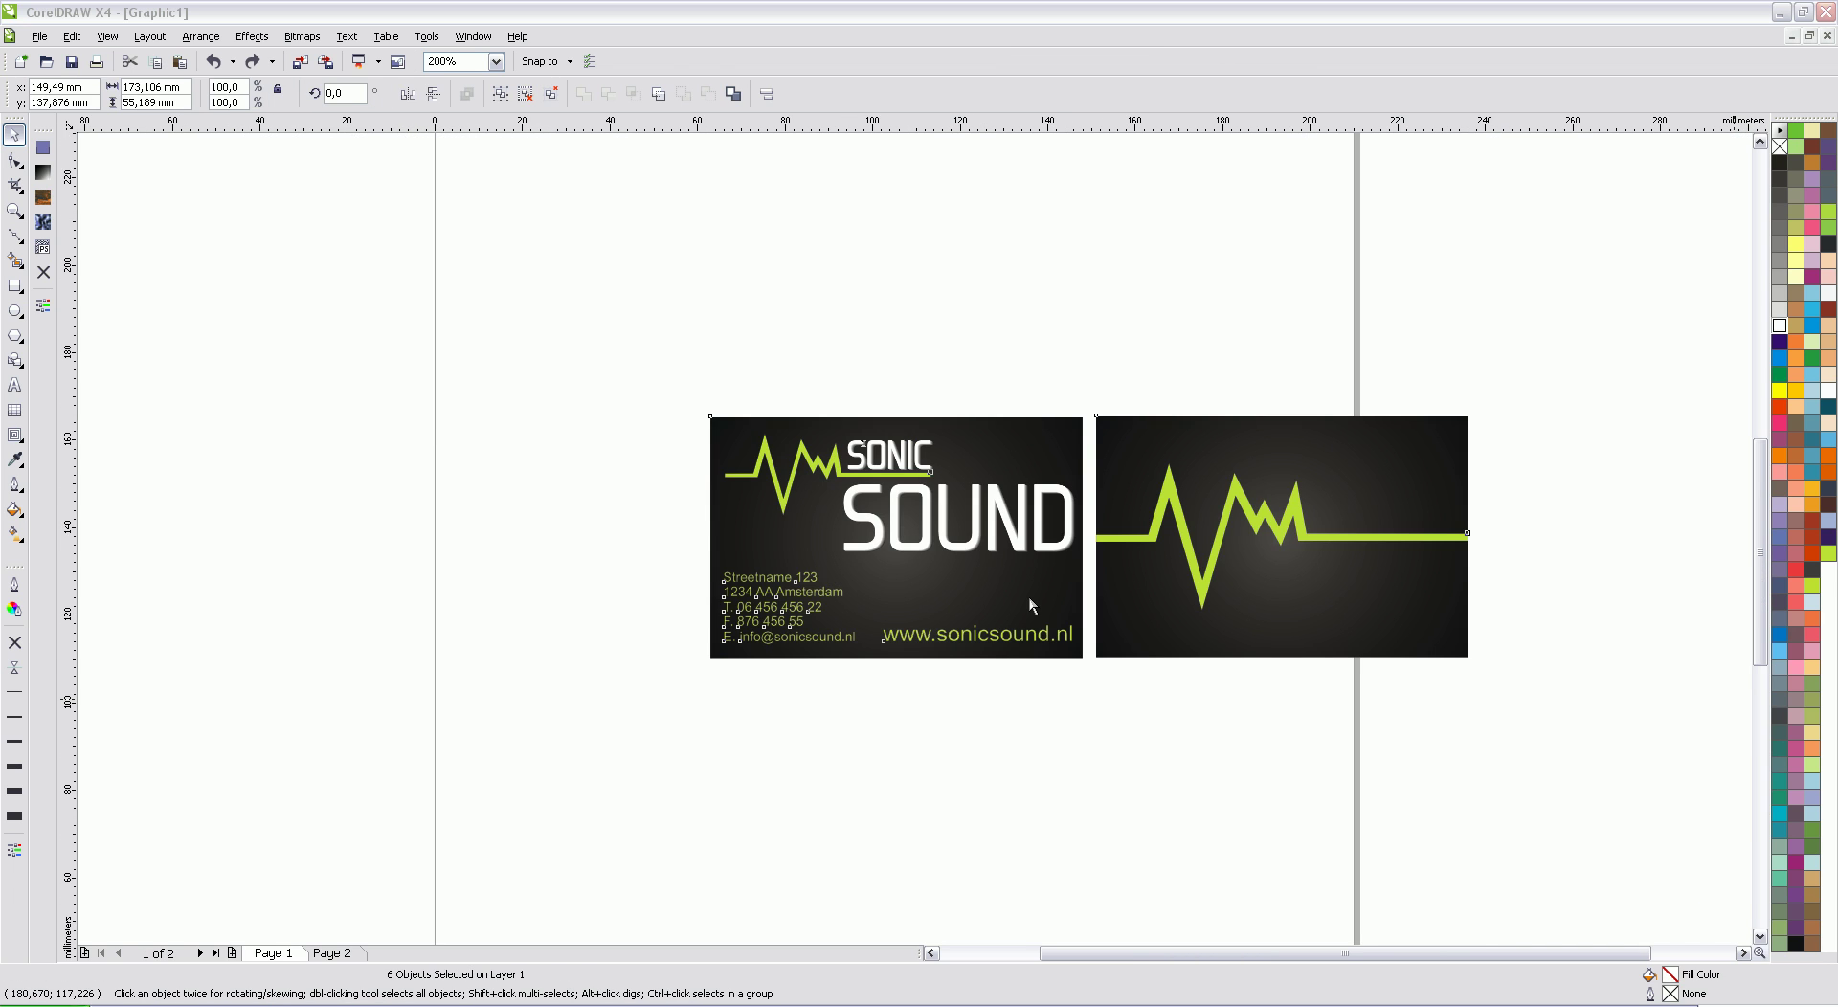
Step: Select both cards with all their contents and move them about 49 mm left
drag(612, 341, 1551, 697)
drag(1331, 580, 1115, 572)
click(1310, 371)
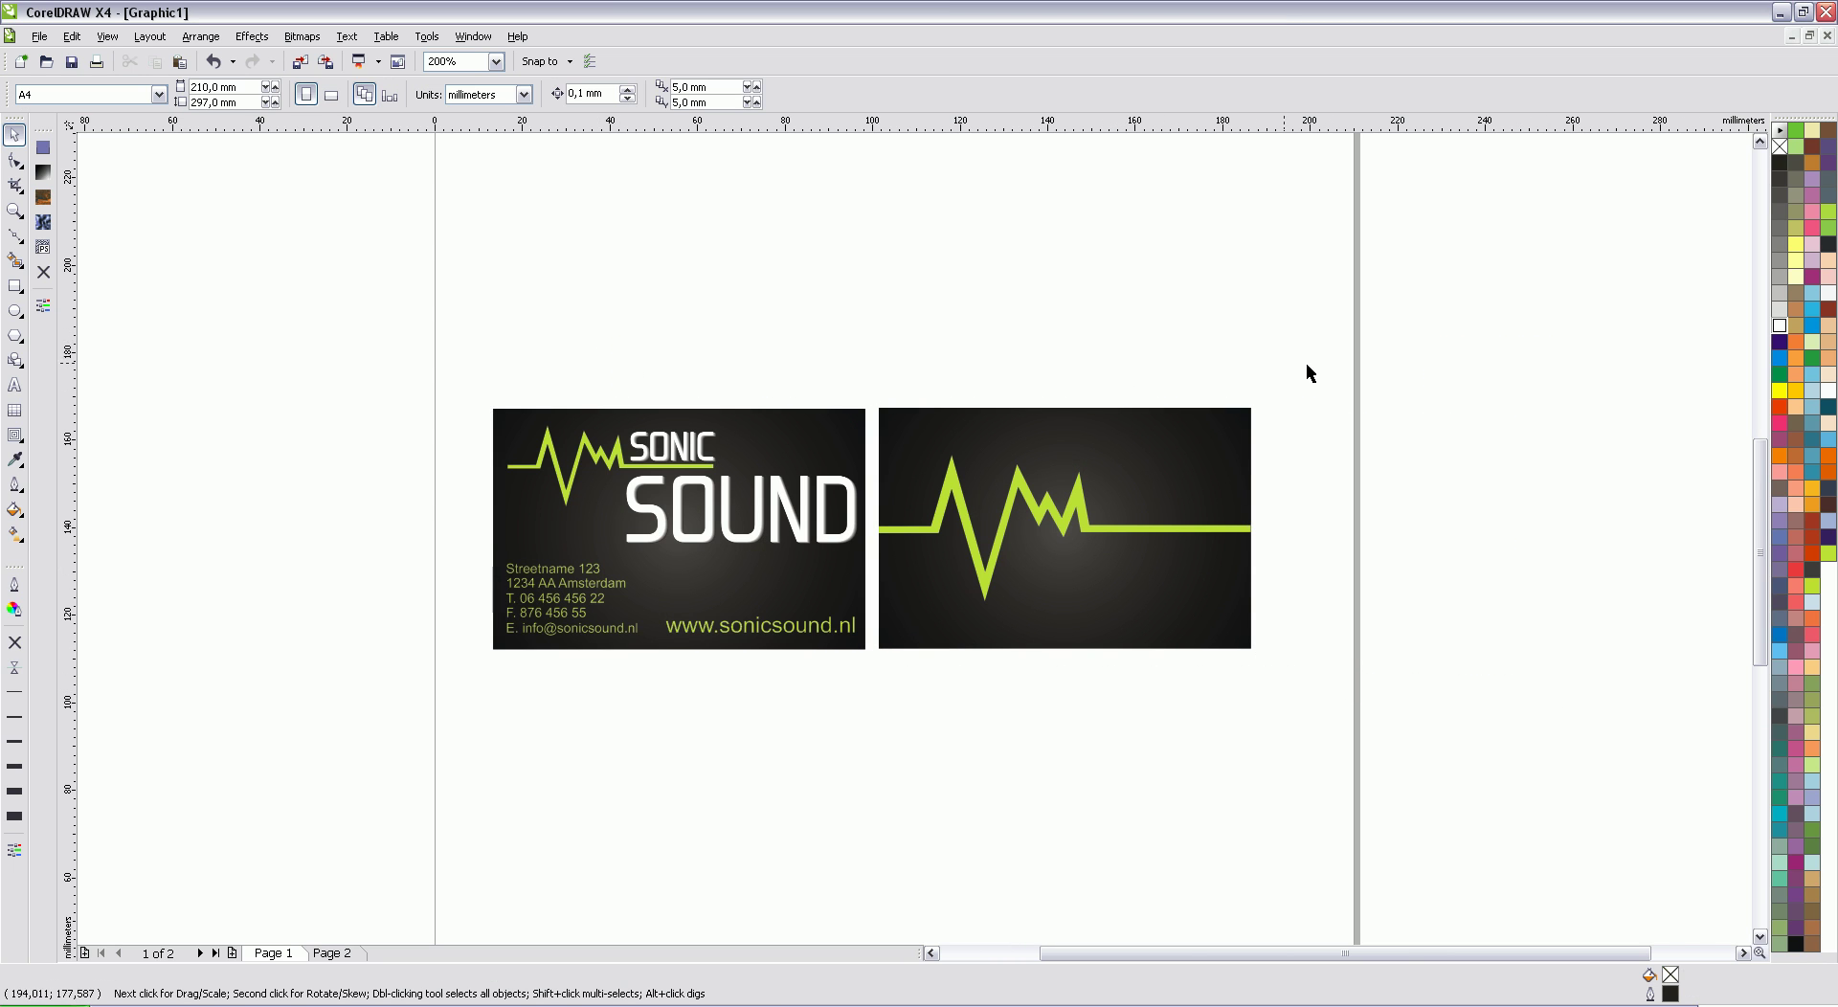